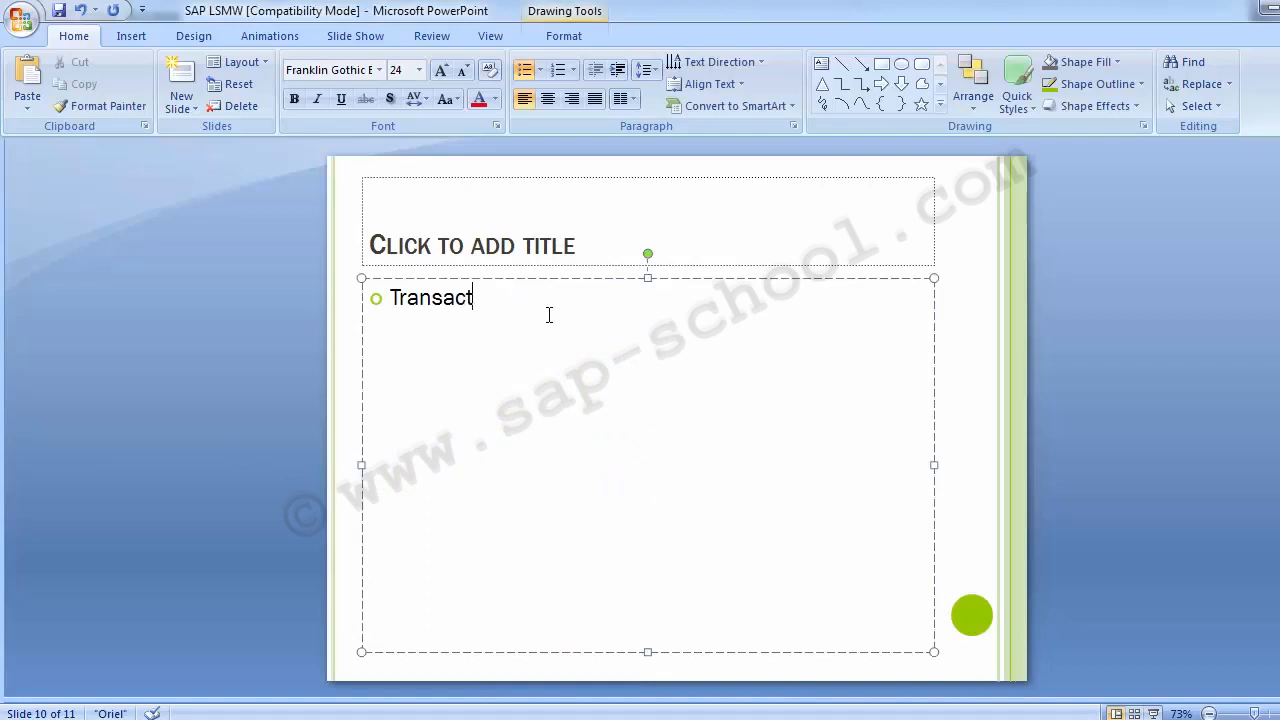
Complete the bullet "Transaction Code: LSMW" in the slide's content area and select the code LSMW
key(BackSpace)
text(ion COde)
key(BackSpace)
key(BackSpace)
key(BackSpace)
text(ode: LSMW)
key(Return)
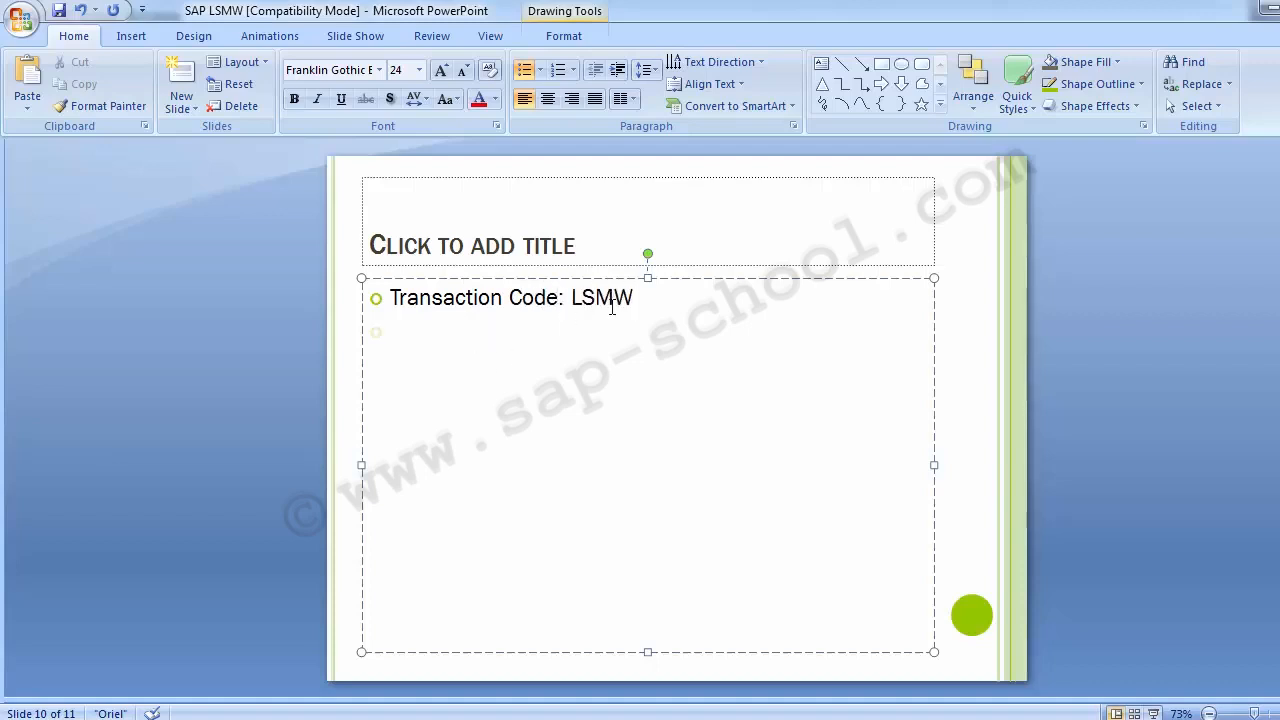
drag(645, 289, 571, 296)
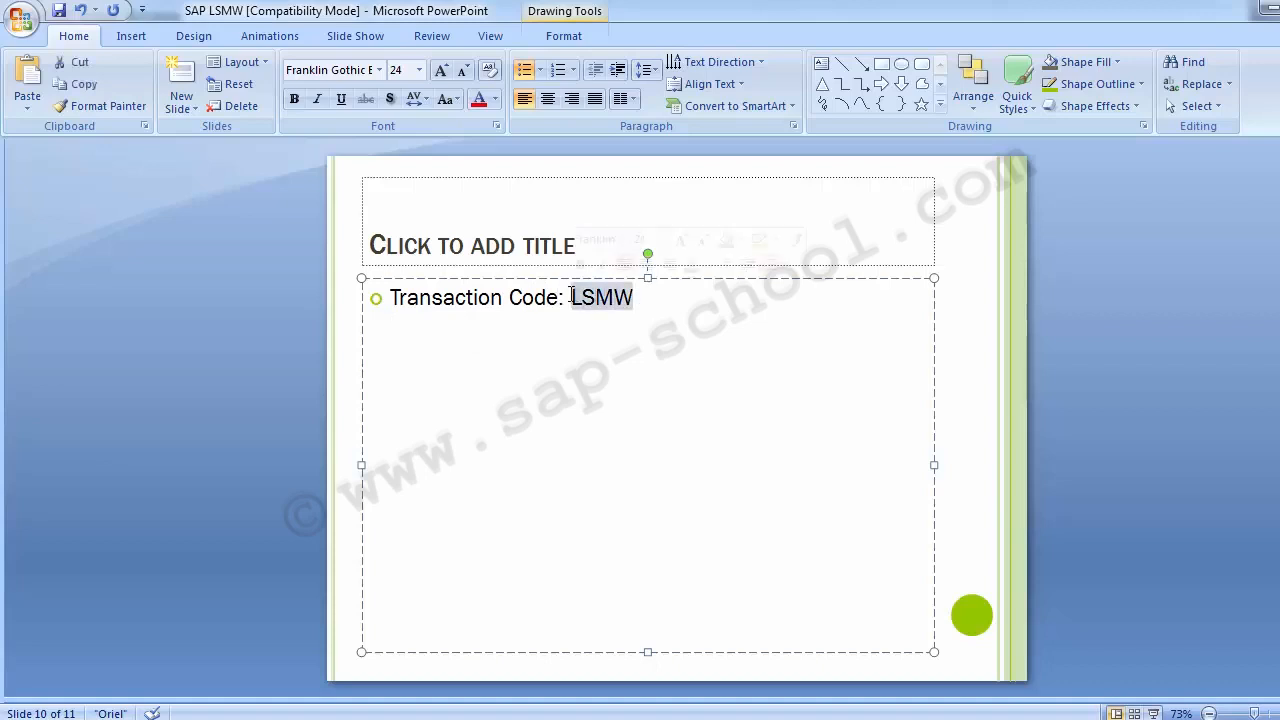
Switch to SAP Easy Access and run transaction LSMW
click(630, 675)
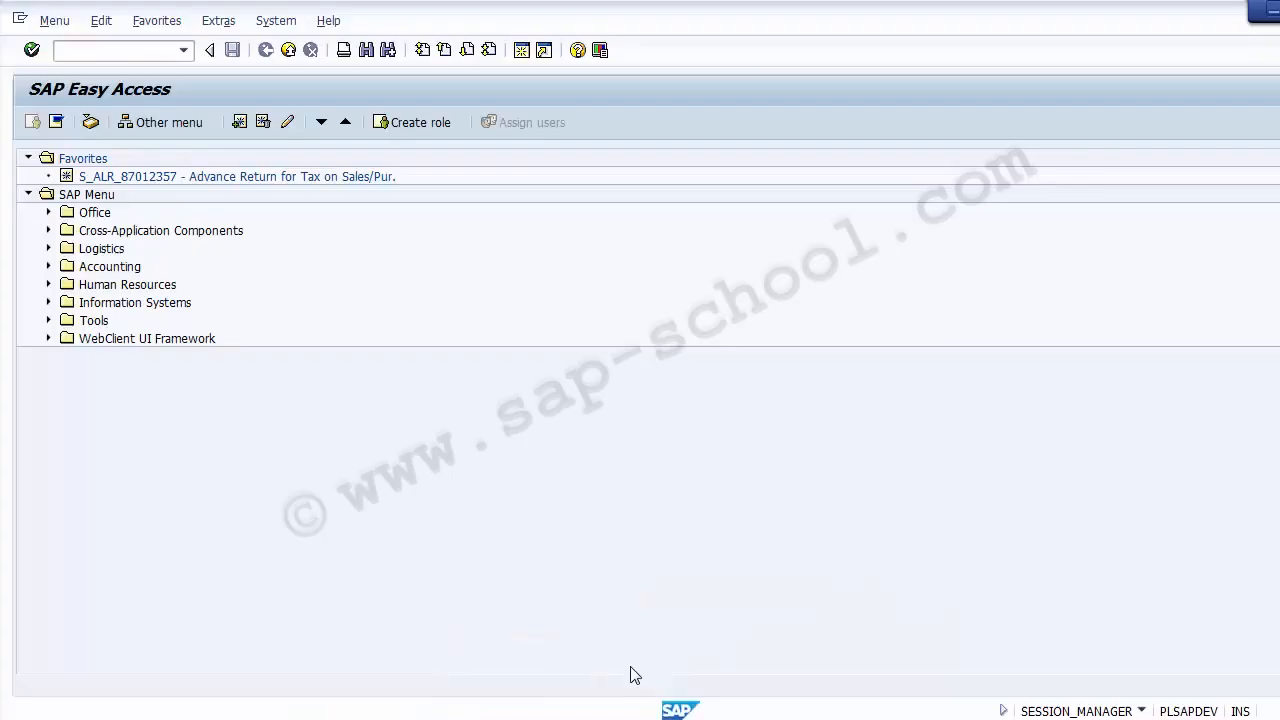
click(123, 51)
text(LSMW)
key(Return)
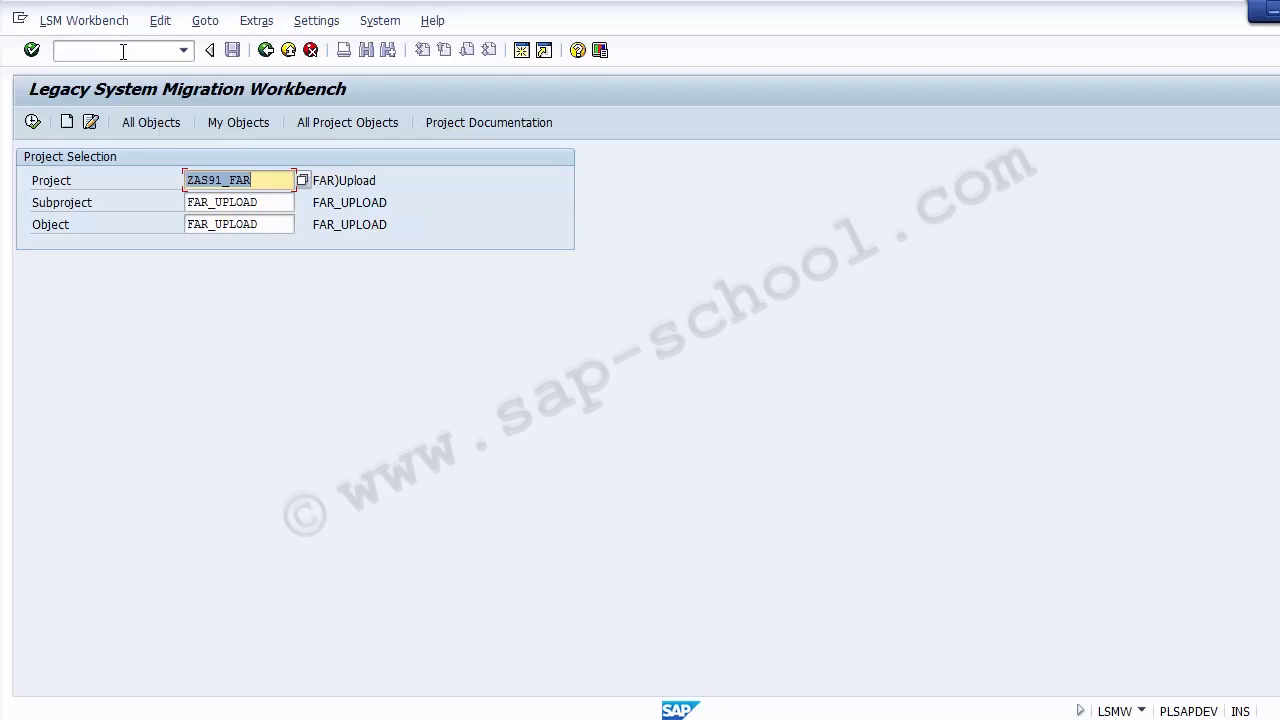
Clear the existing Project, Subproject and Object entries from the project selection
key(Delete)
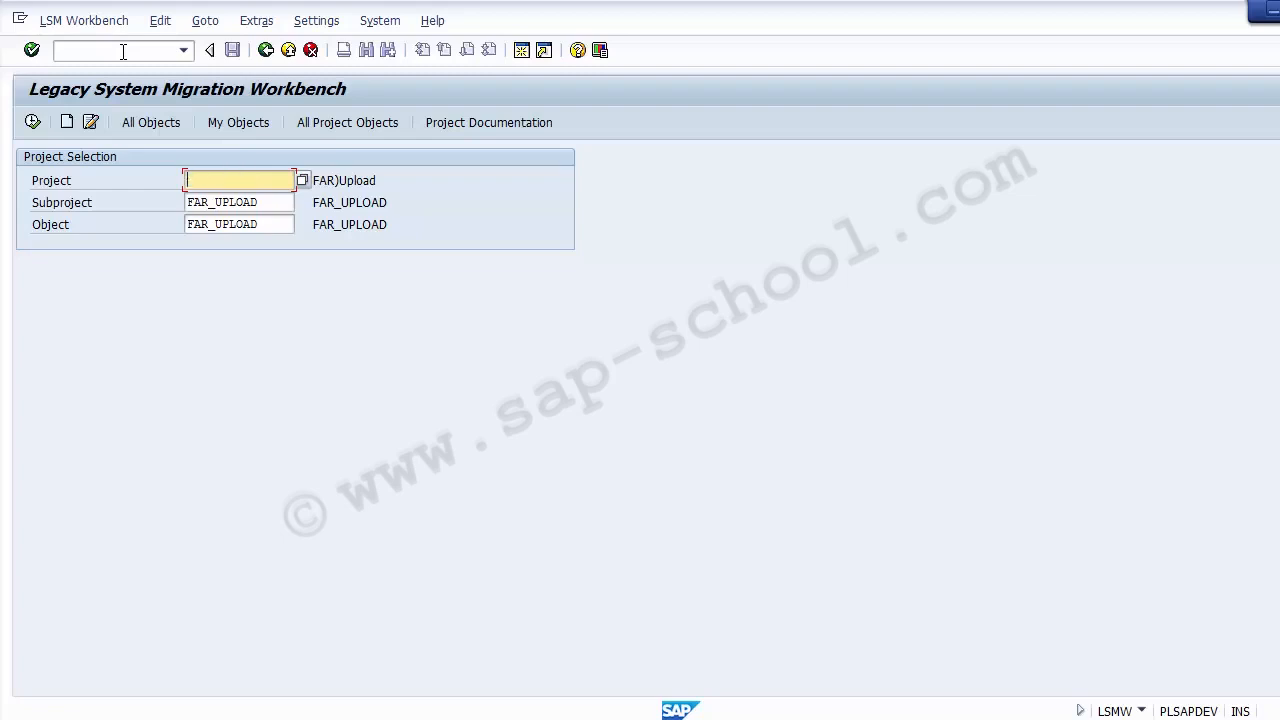
key(Tab)
key(Delete)
key(Delete)
key(Delete)
key(Delete)
key(Delete)
key(Delete)
key(Delete)
key(Delete)
key(Delete)
key(Delete)
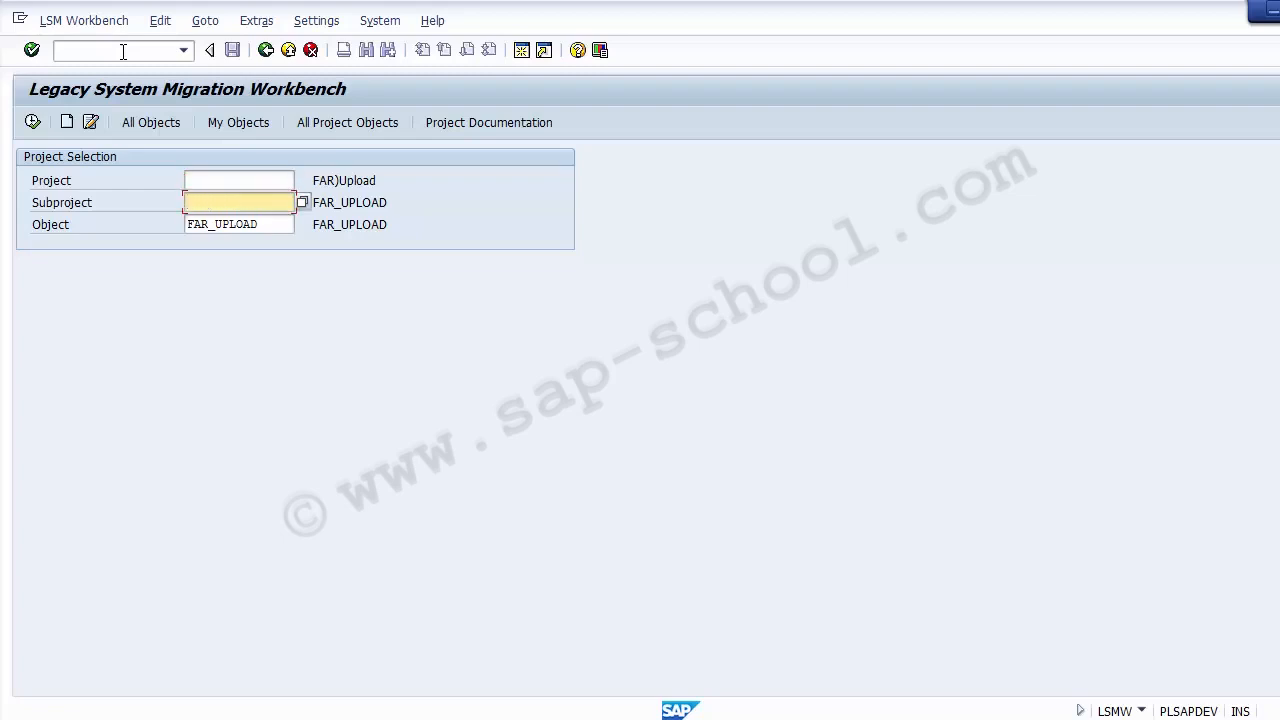
key(Tab)
key(Delete)
key(Delete)
key(Delete)
key(Delete)
key(Delete)
key(Delete)
key(Delete)
key(Delete)
key(Delete)
key(Delete)
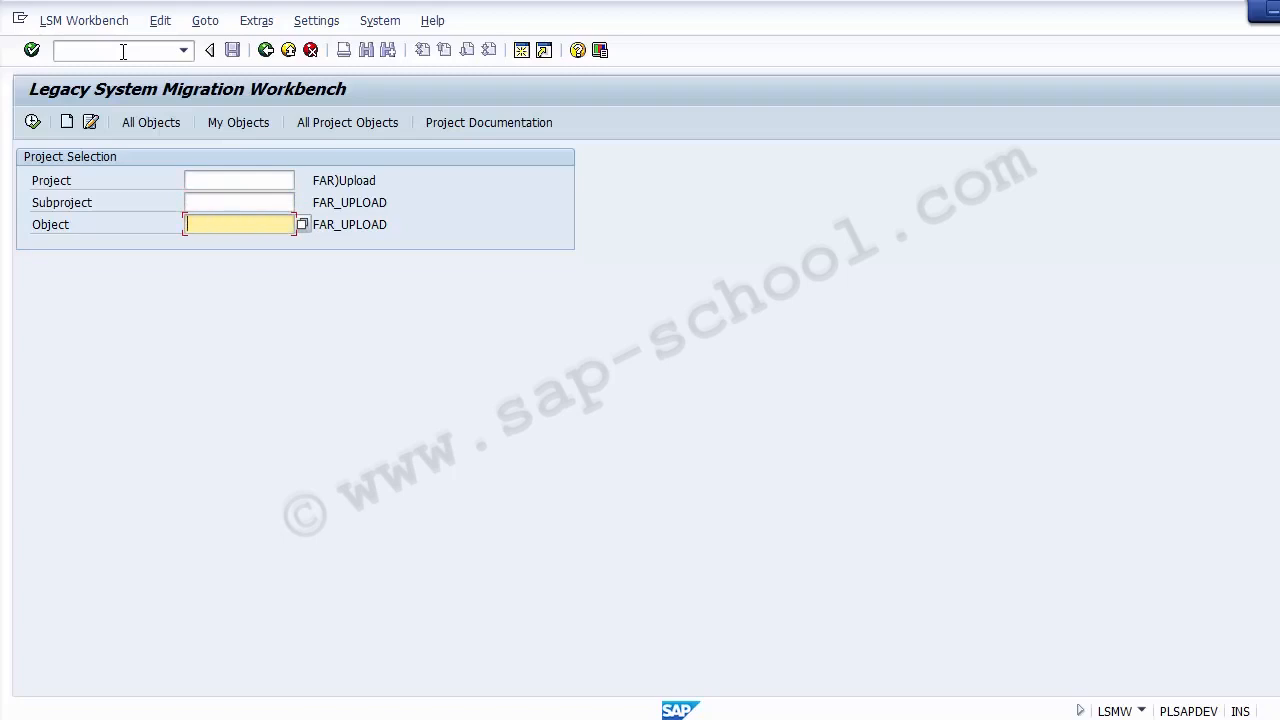
click(58, 183)
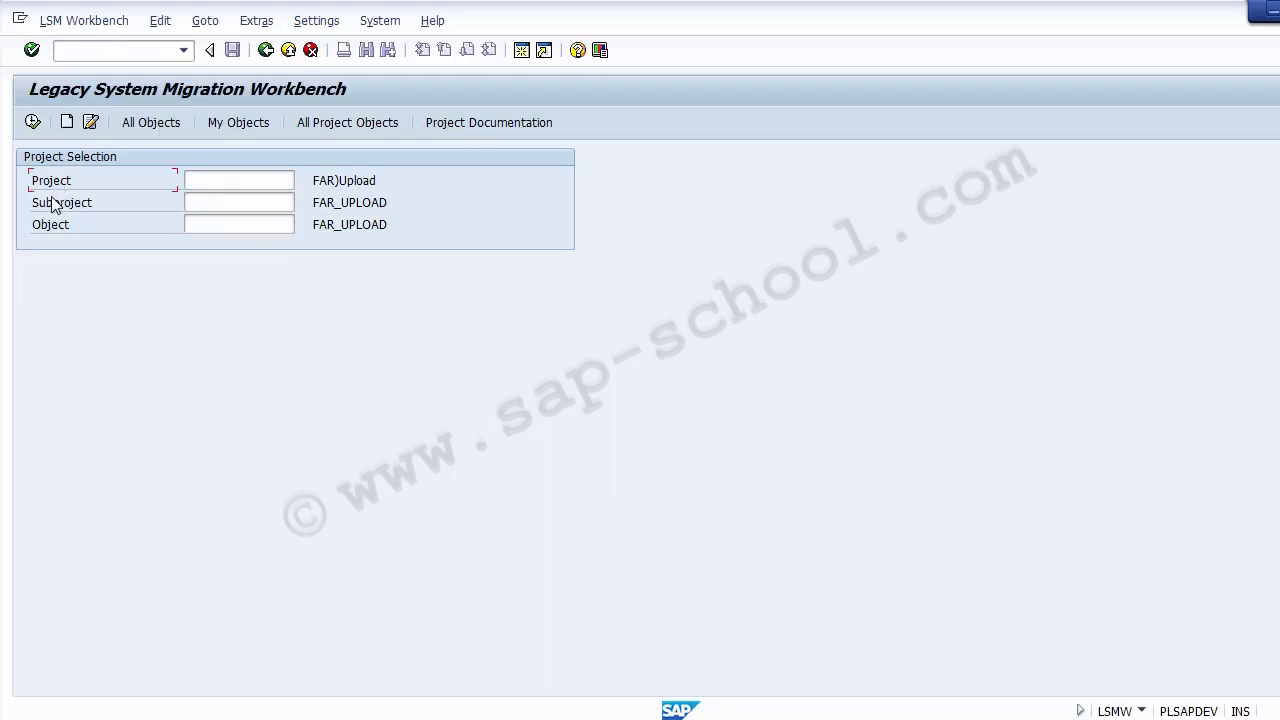
Create a project named Project_IBM with the description Project_IBM
click(66, 121)
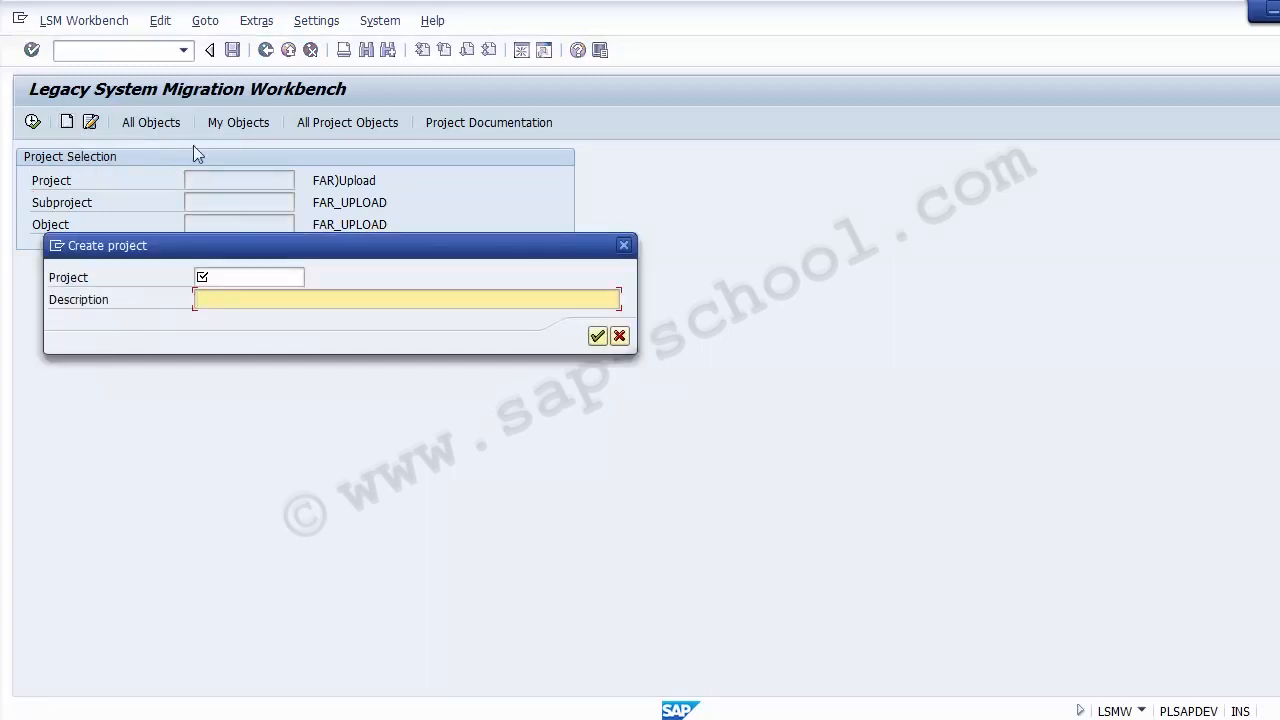
click(220, 279)
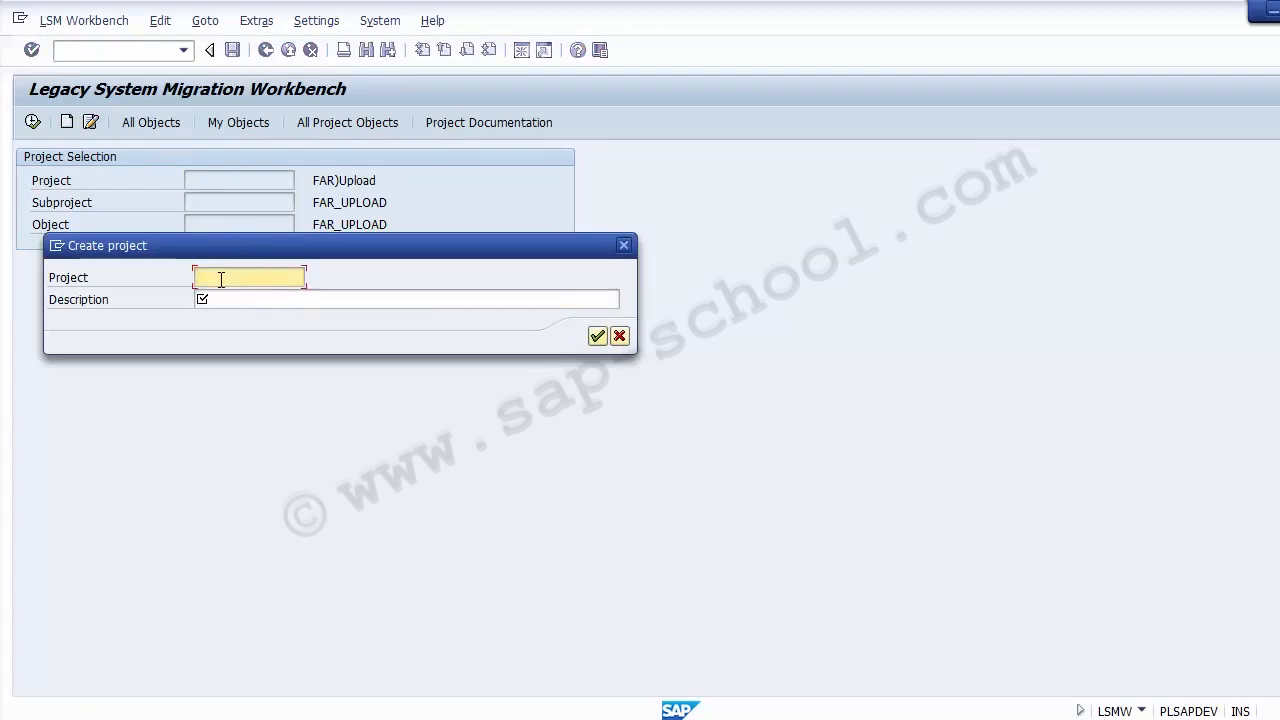
text(Project_IBM)
key(Tab)
key(shift+Tab)
key(shift+End)
text(200000)
key(Tab)
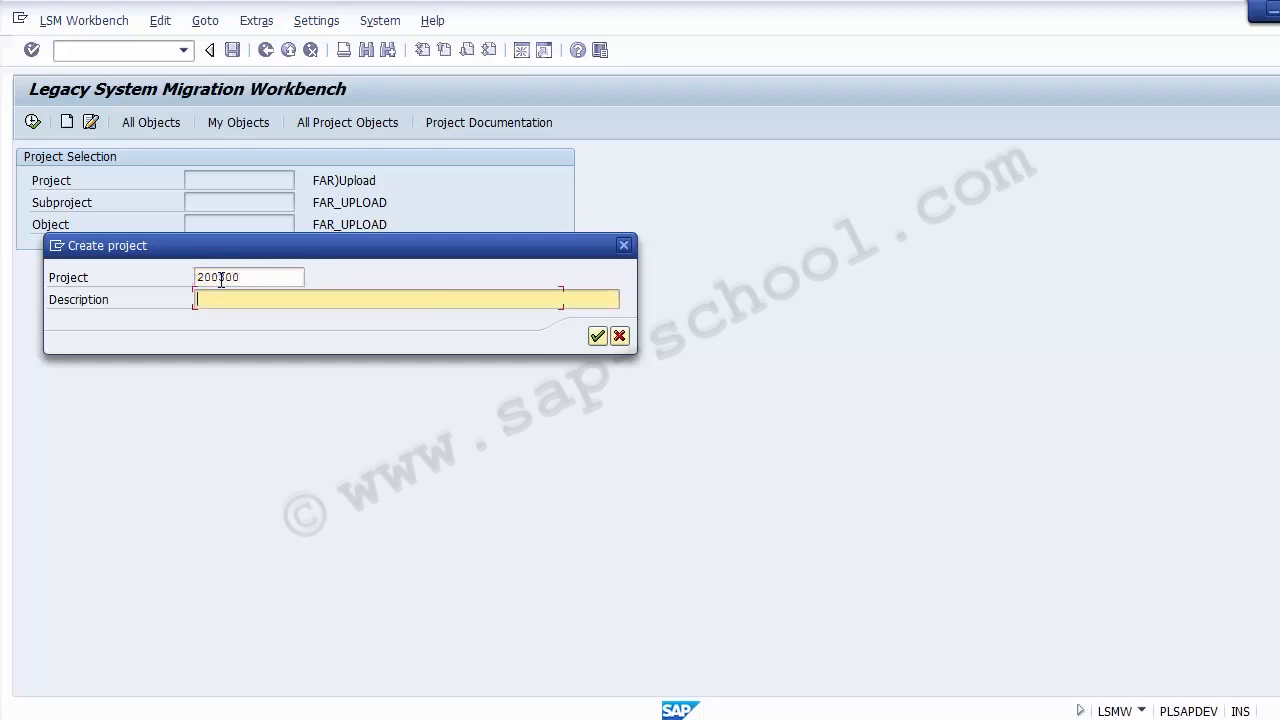
key(shift+Tab)
key(ctrl+z)
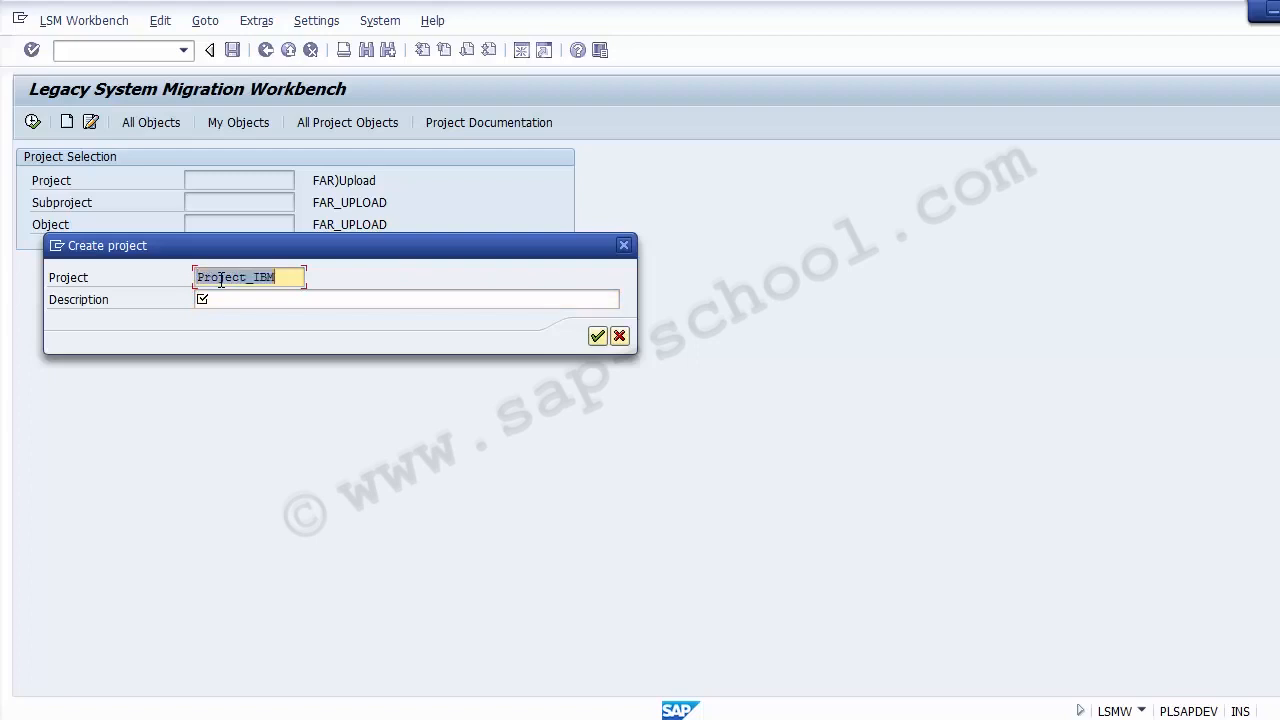
key(ctrl+c)
key(Tab)
key(ctrl+v)
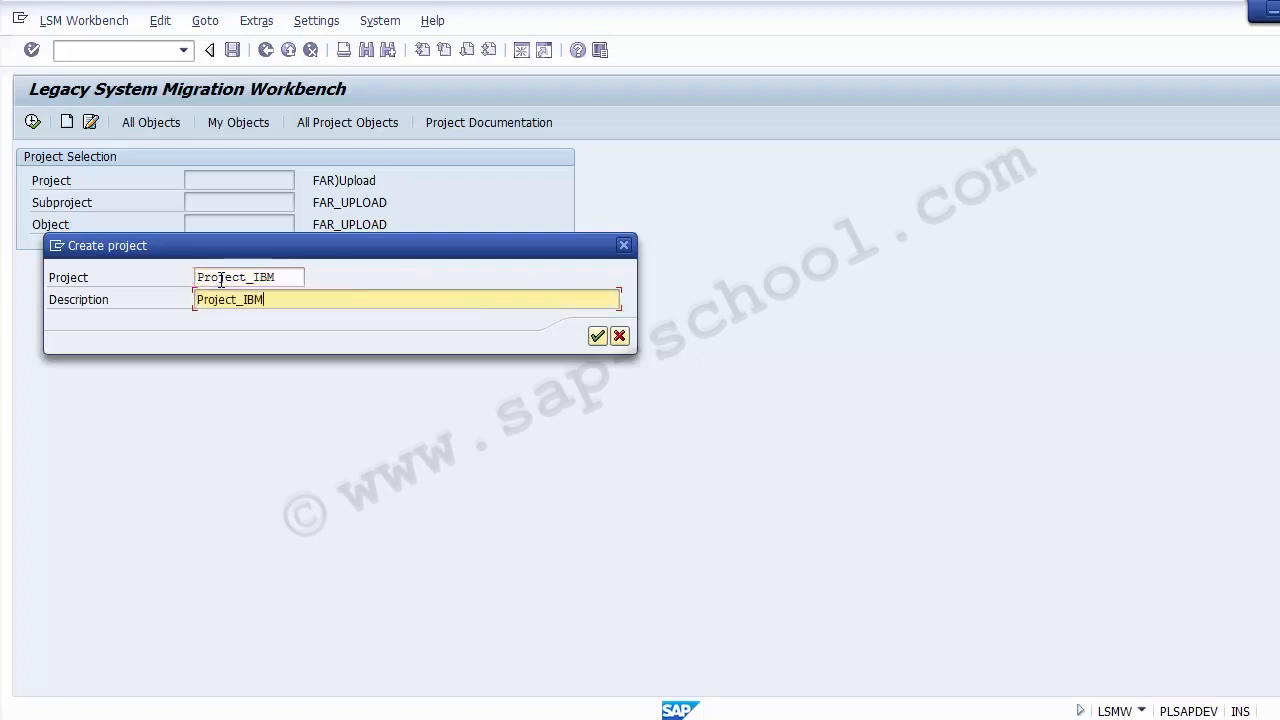
key(Return)
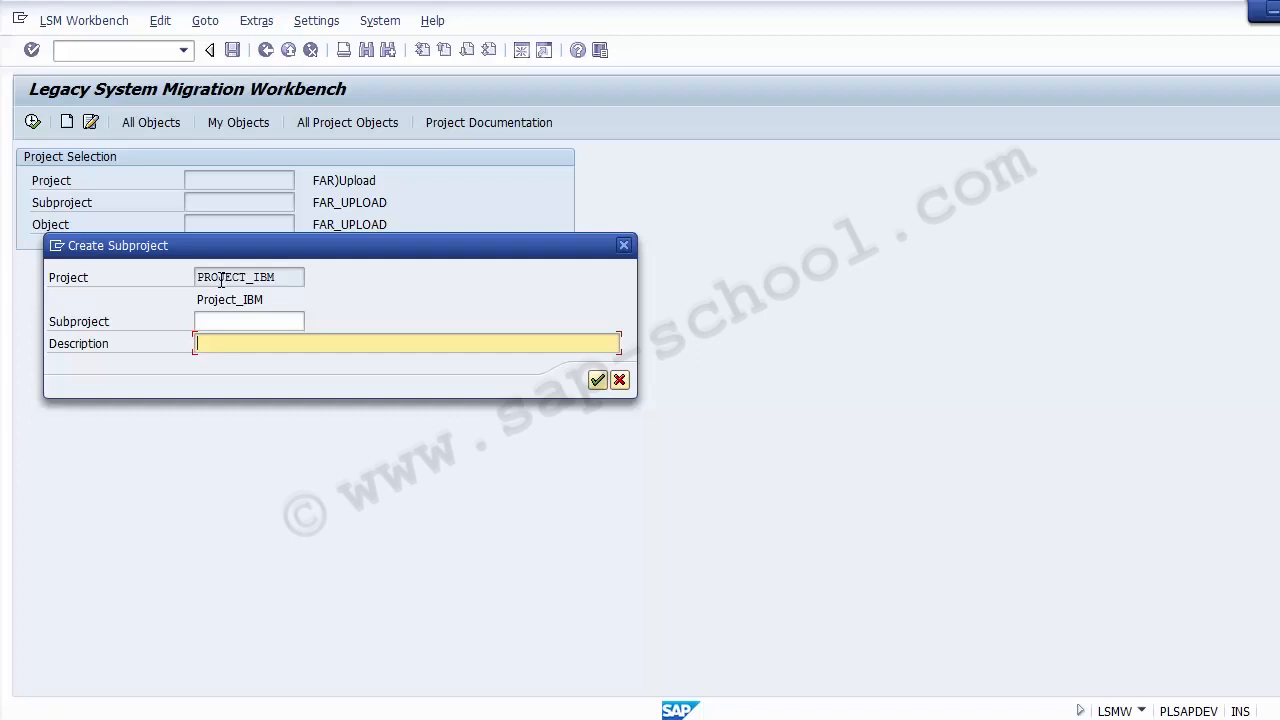
key(shift+Tab)
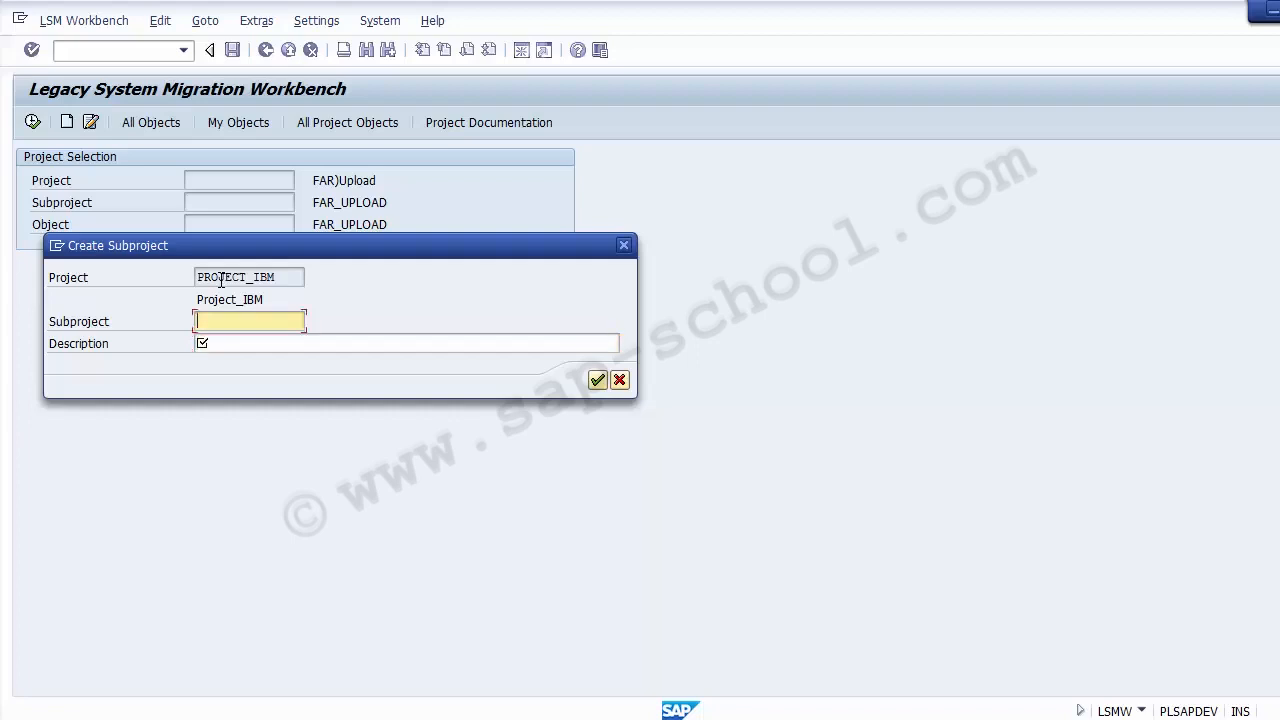
text(GL_Master)
key(Tab)
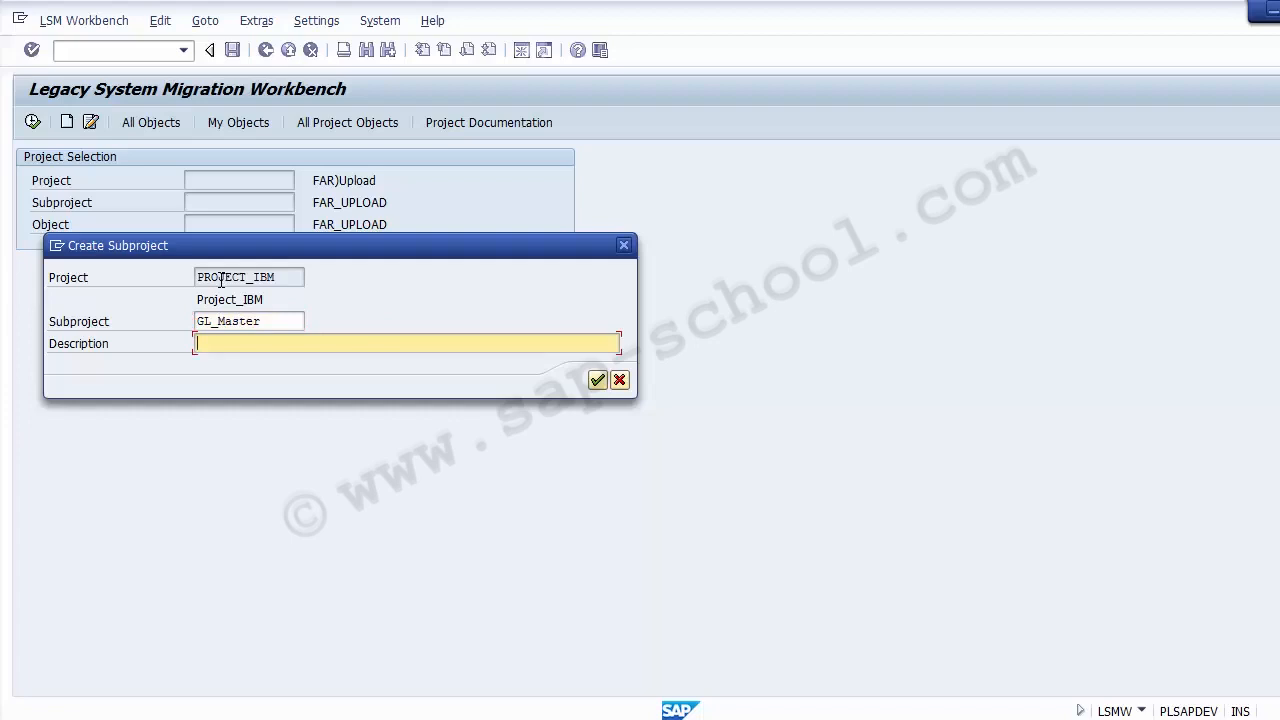
key(shift+Tab)
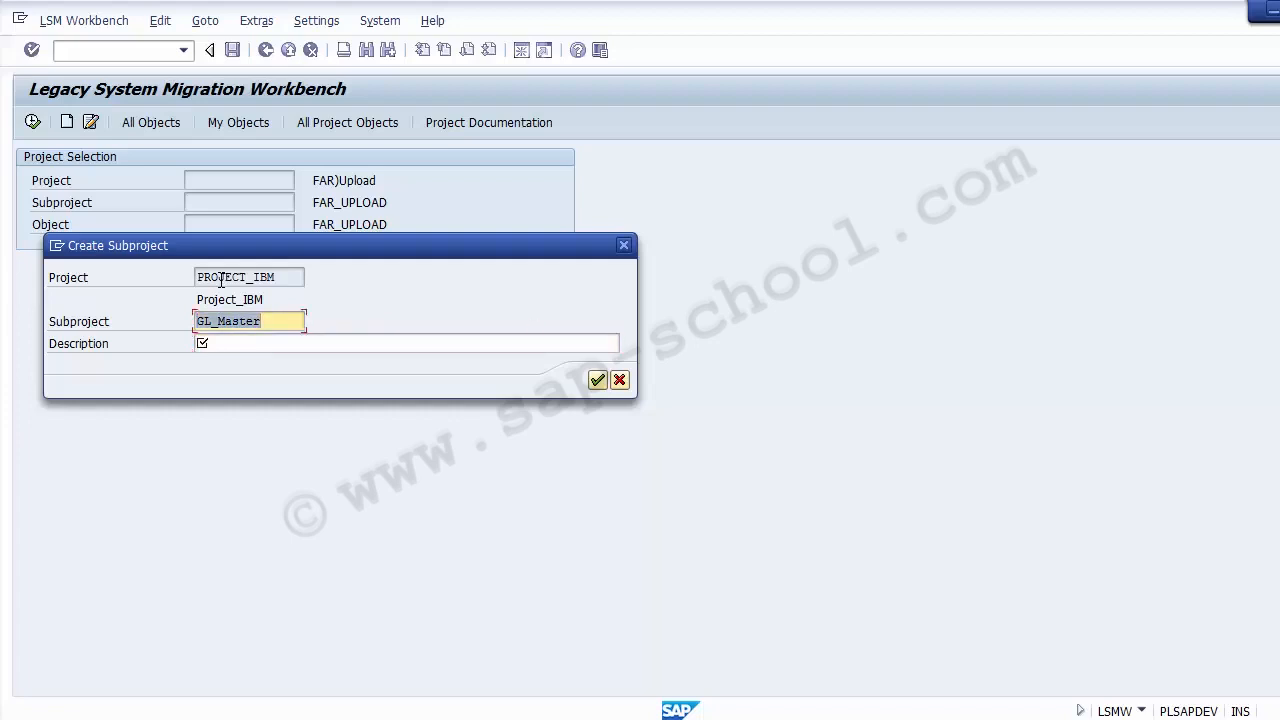
key(BackSpace)
text(A)
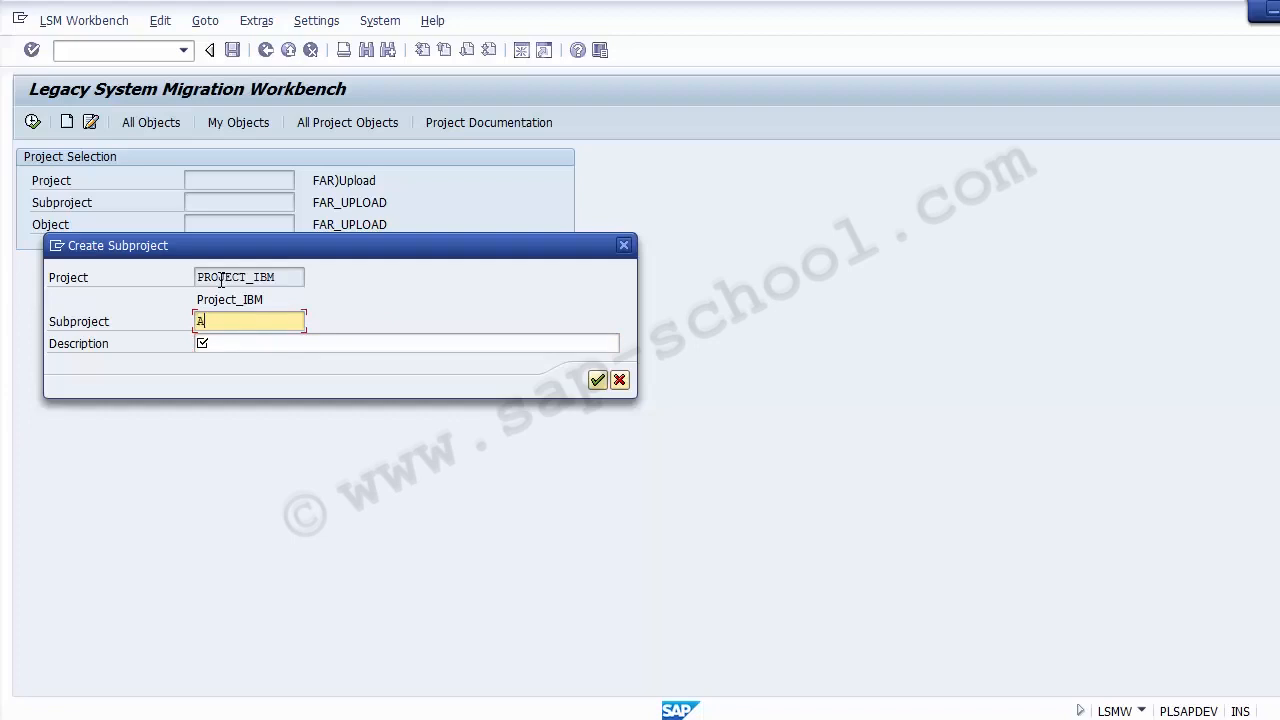
text(ccoounting)
key(Tab)
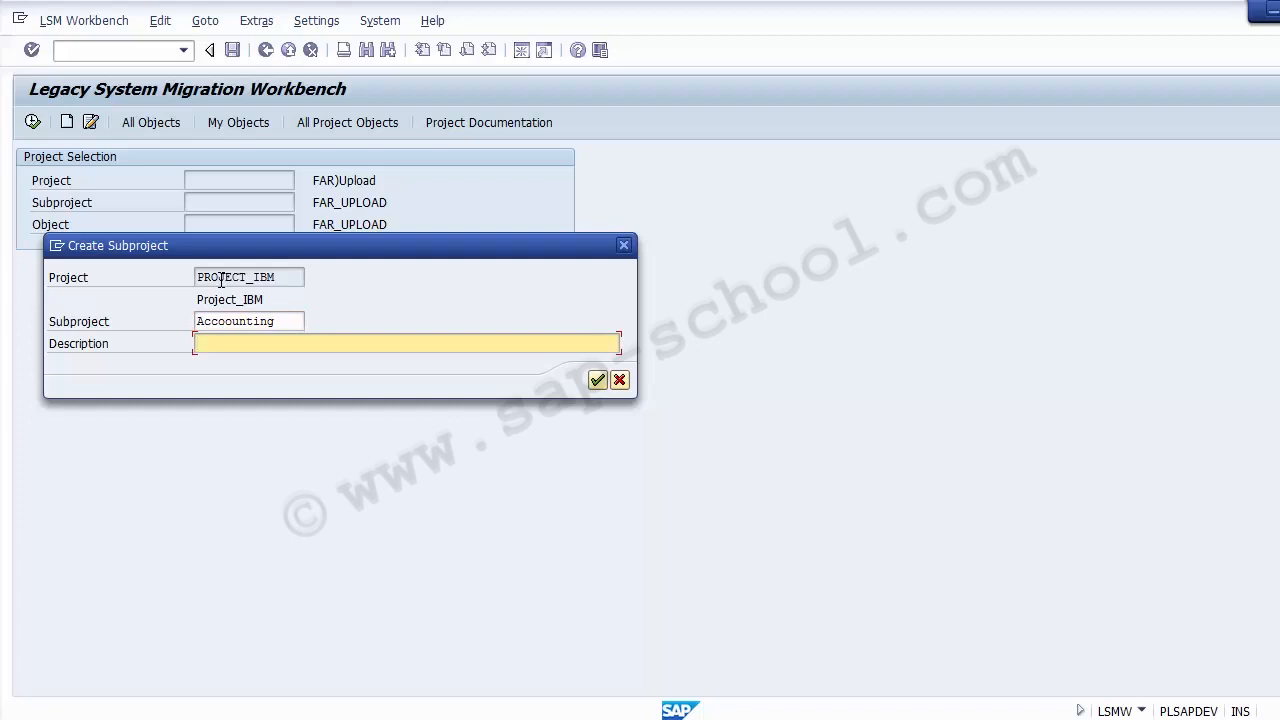
text(GL MAster)
key(BackSpace)
text(a)
key(shift+Tab)
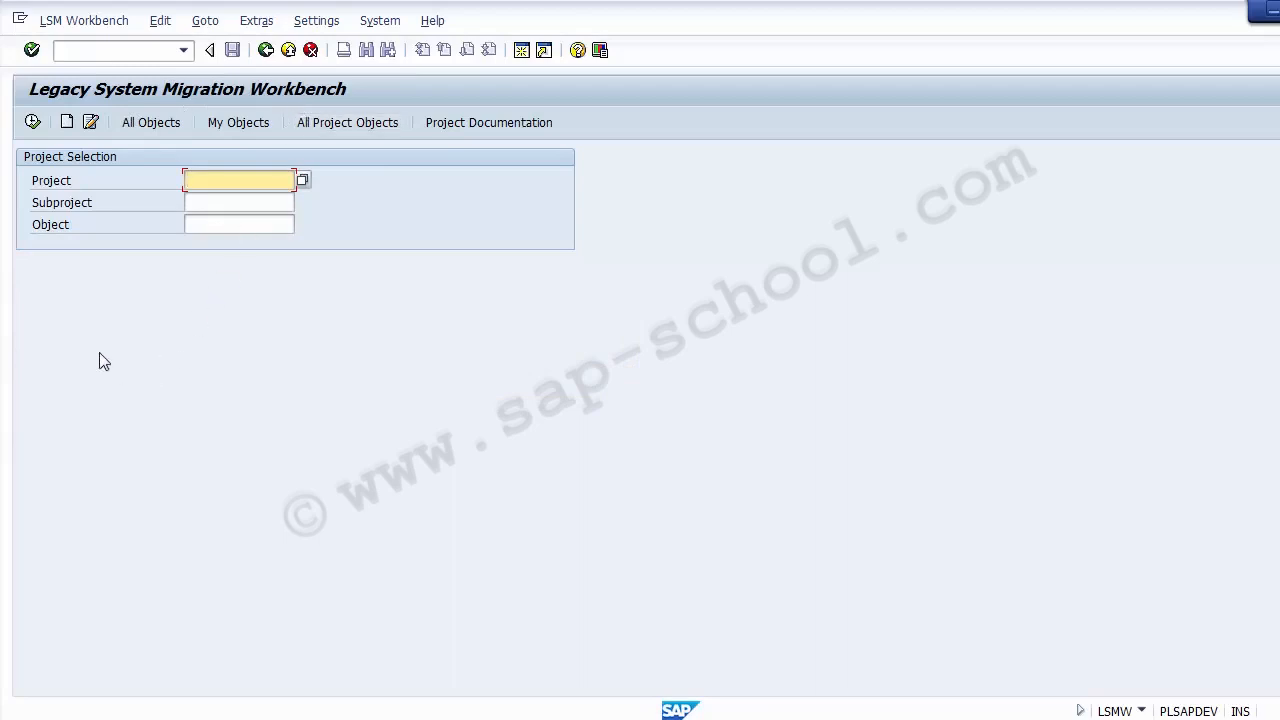
Create a project named Project01 with the description LSMW Demo
click(67, 123)
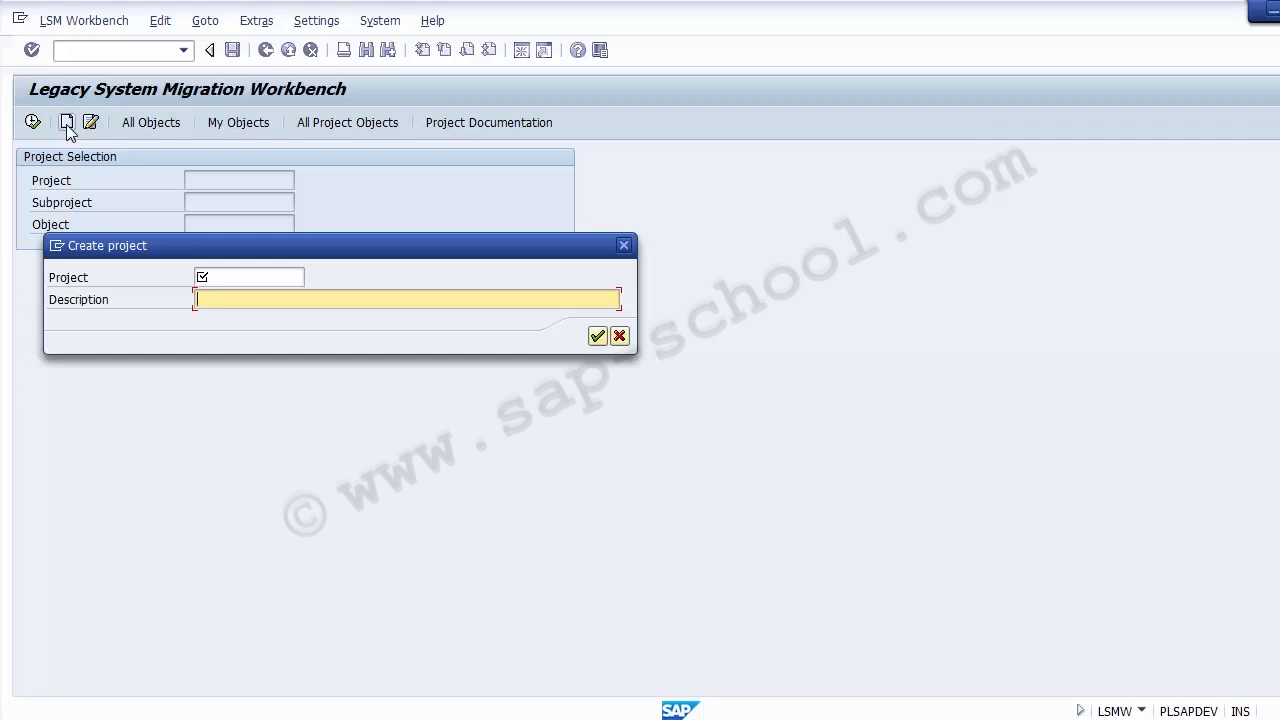
key(shift+Tab)
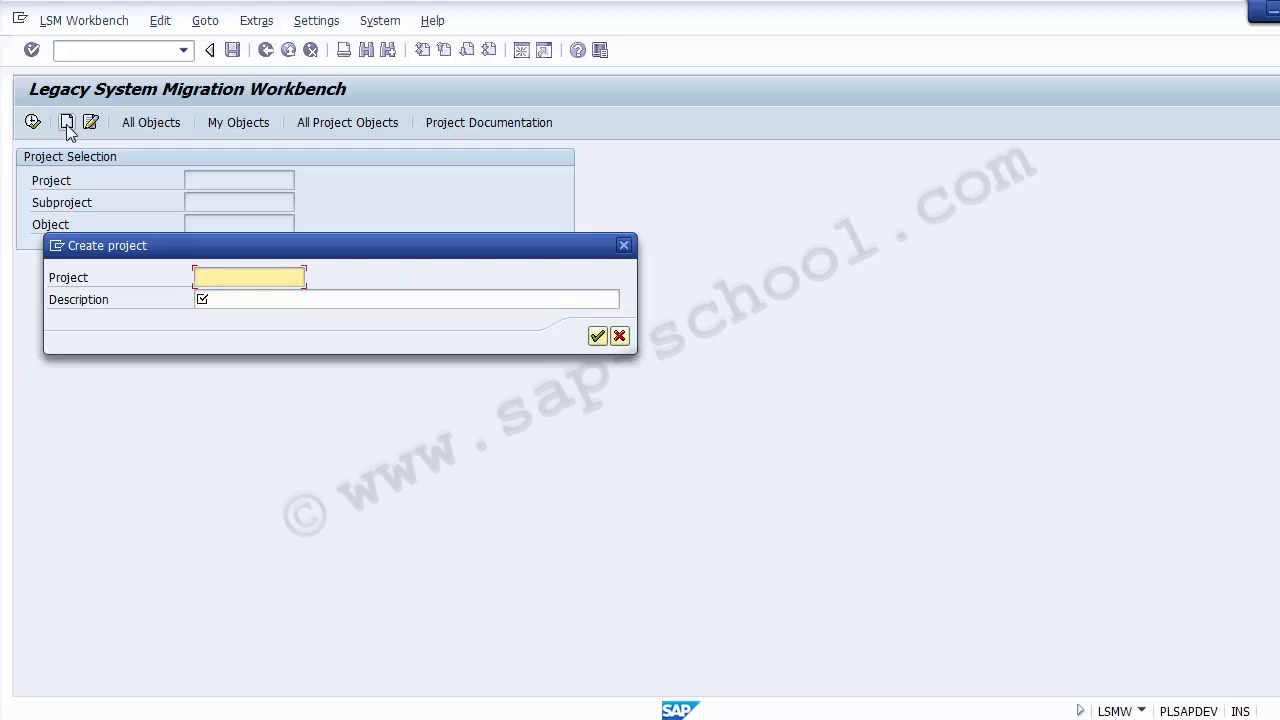
text(Proj)
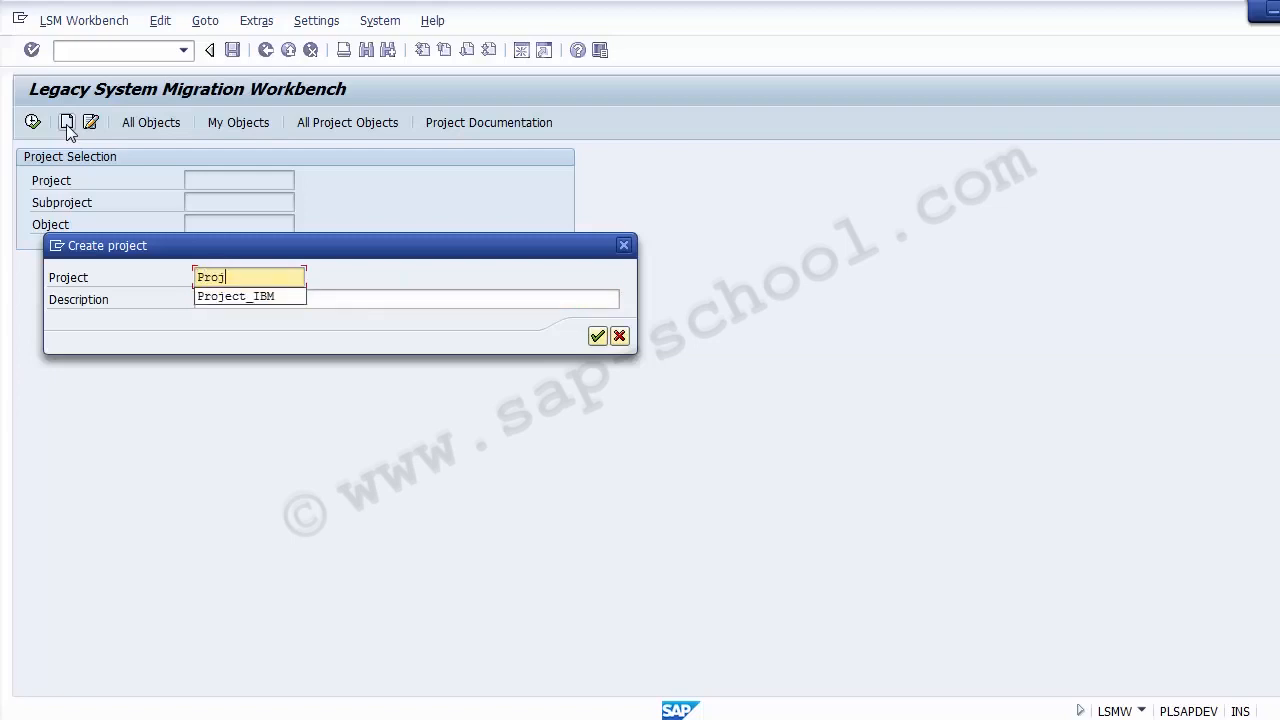
text(ect01)
key(Tab)
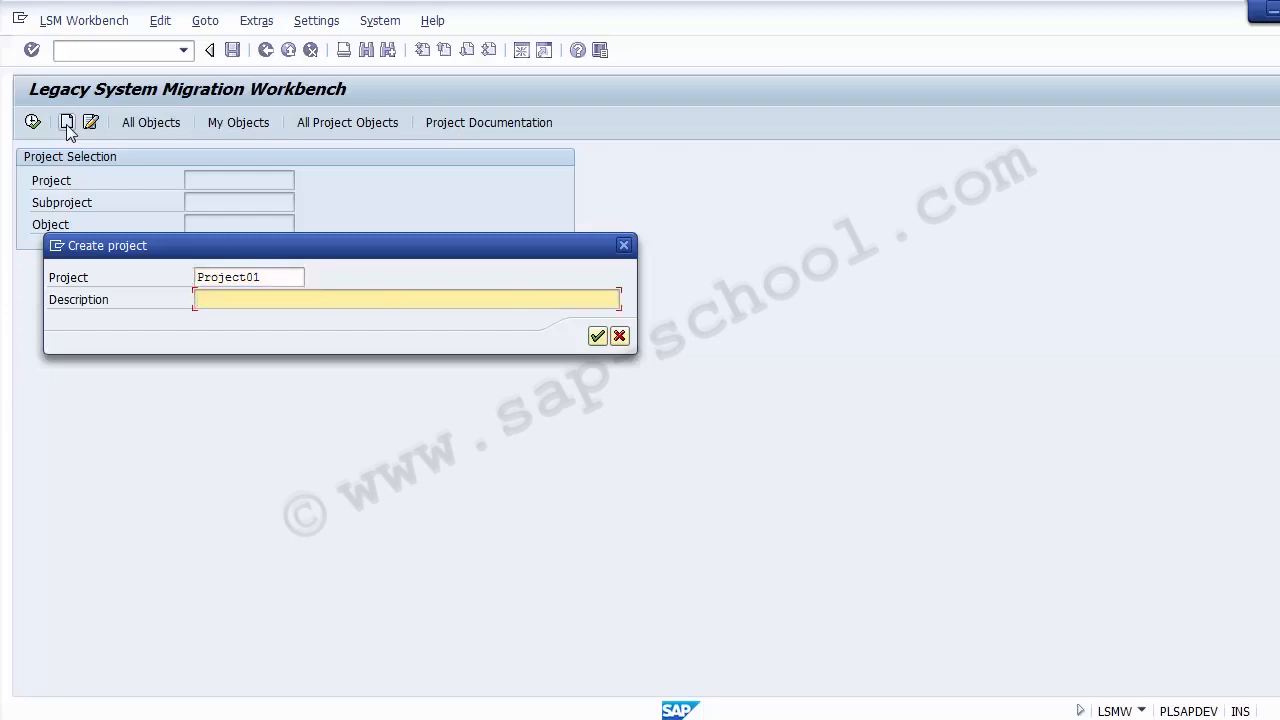
text(P)
key(BackSpace)
text(LSMW Demo)
key(Return)
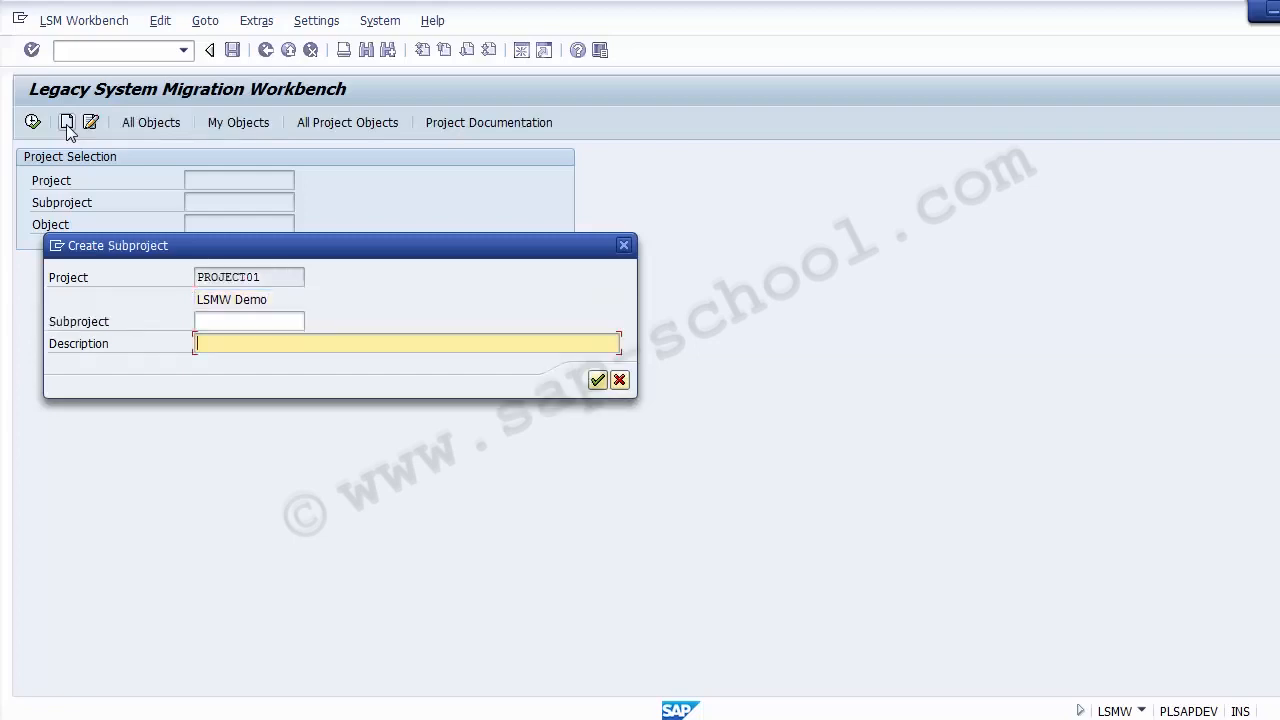
Create a subproject named Accoounting with the description Accoounting under the new project
key(shift+Tab)
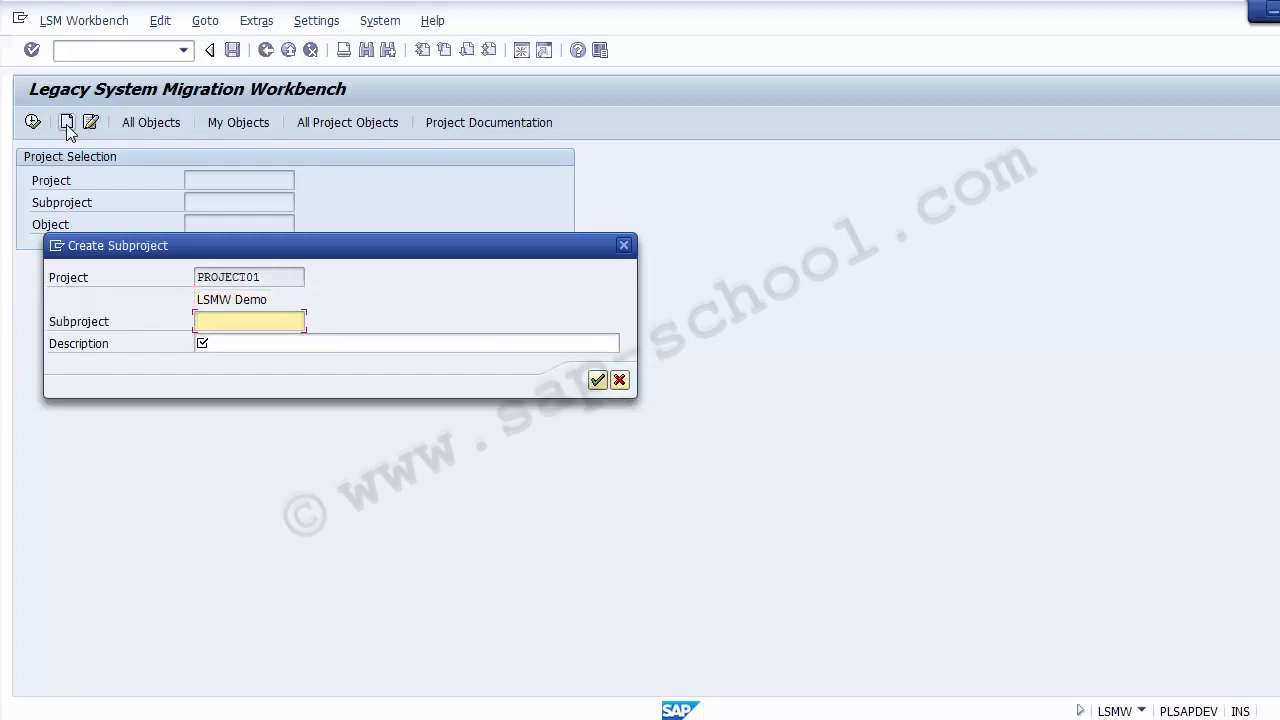
text(Accoin)
key(BackSpace)
key(BackSpace)
key(BackSpace)
key(BackSpace)
key(BackSpace)
key(BackSpace)
text(Accountig)
key(BackSpace)
text(ng)
key(Tab)
key(shift+Tab)
key(ctrl+a)
text(Accoounting)
key(Tab)
text(Accoounting)
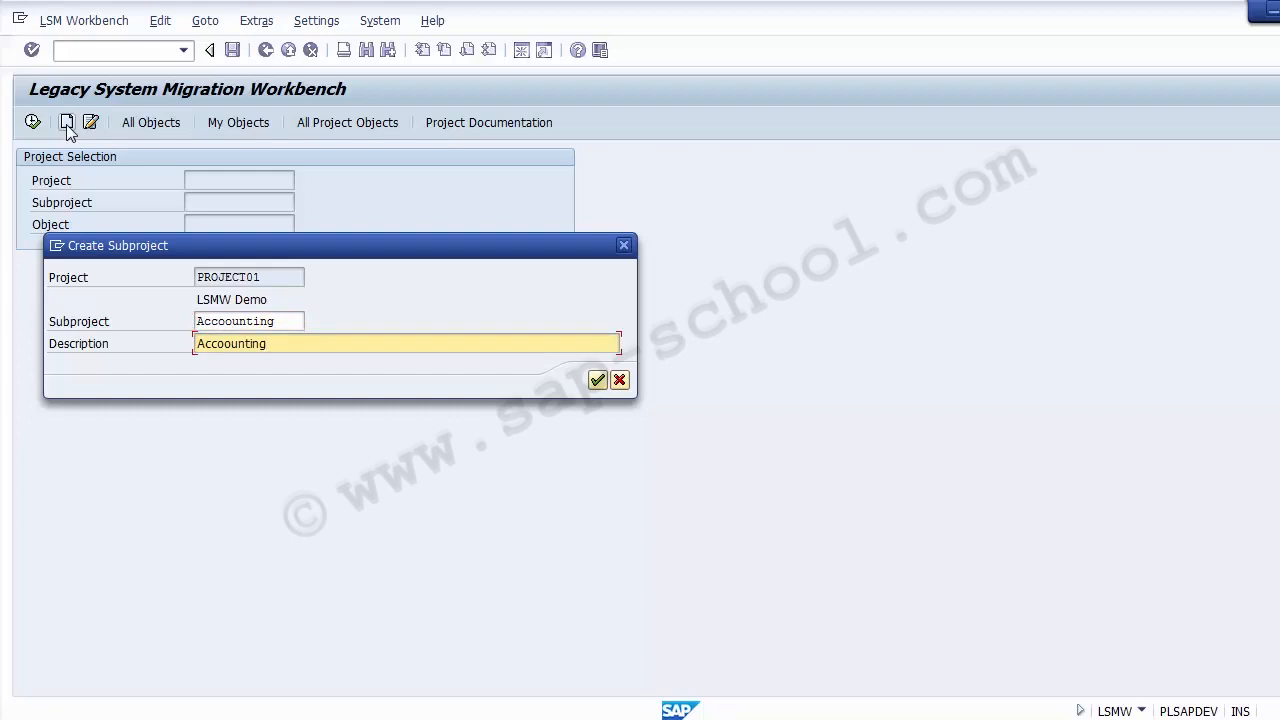
key(Return)
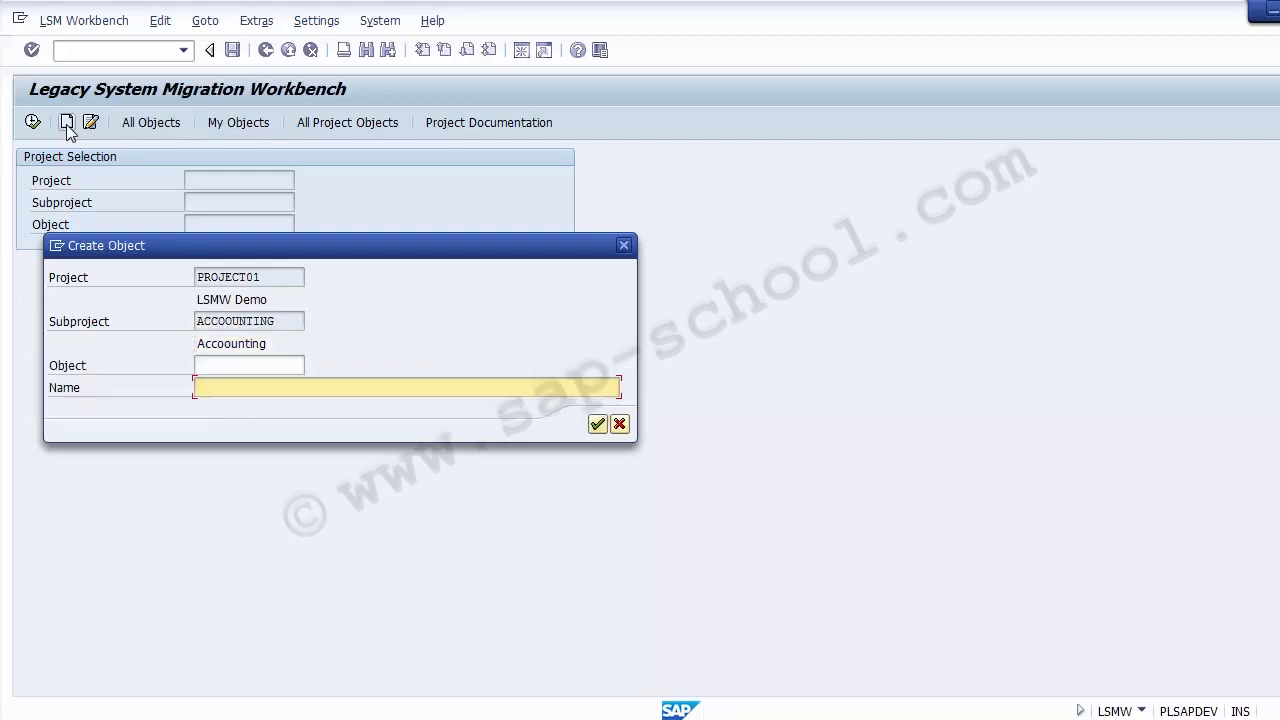
key(shift+Tab)
key(Tab)
key(shift+Tab)
key(Tab)
key(shift+Tab)
key(Tab)
key(shift+Tab)
key(Tab)
key(shift+Tab)
key(Tab)
Define the new object as GL Master with the name Create GL MAster
key(shift+Tab)
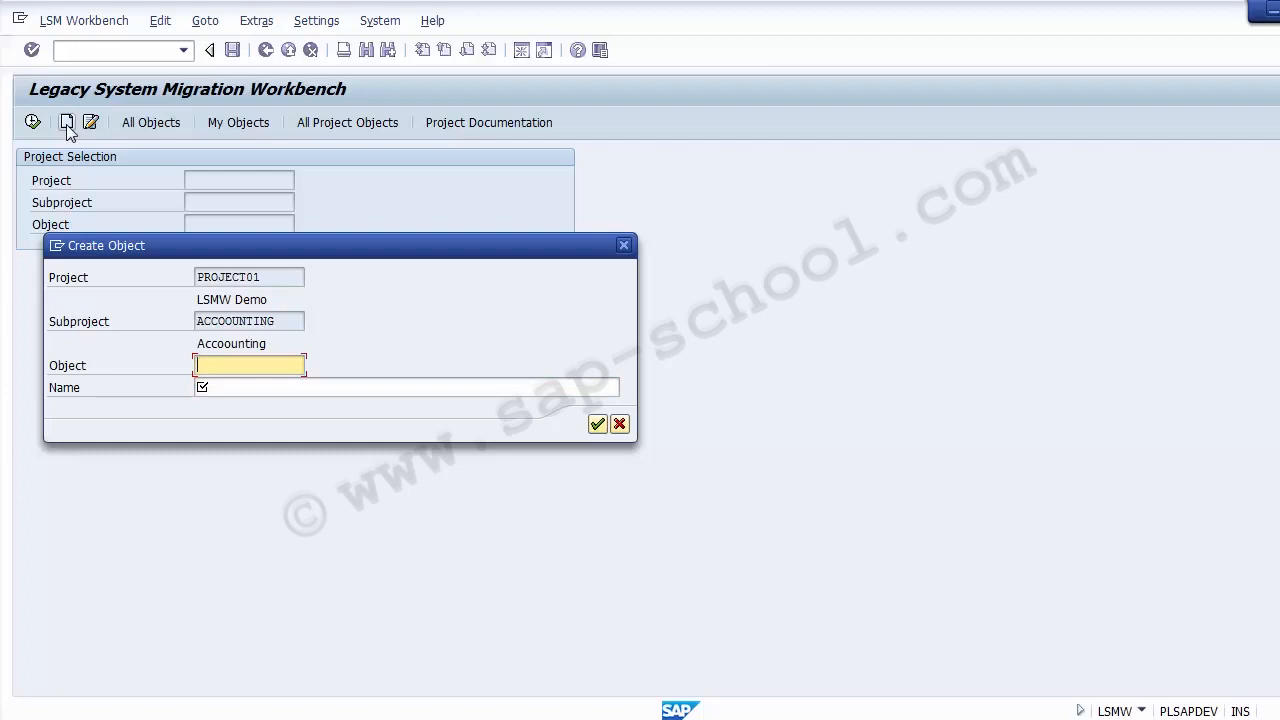
text(GL Master)
key(Tab)
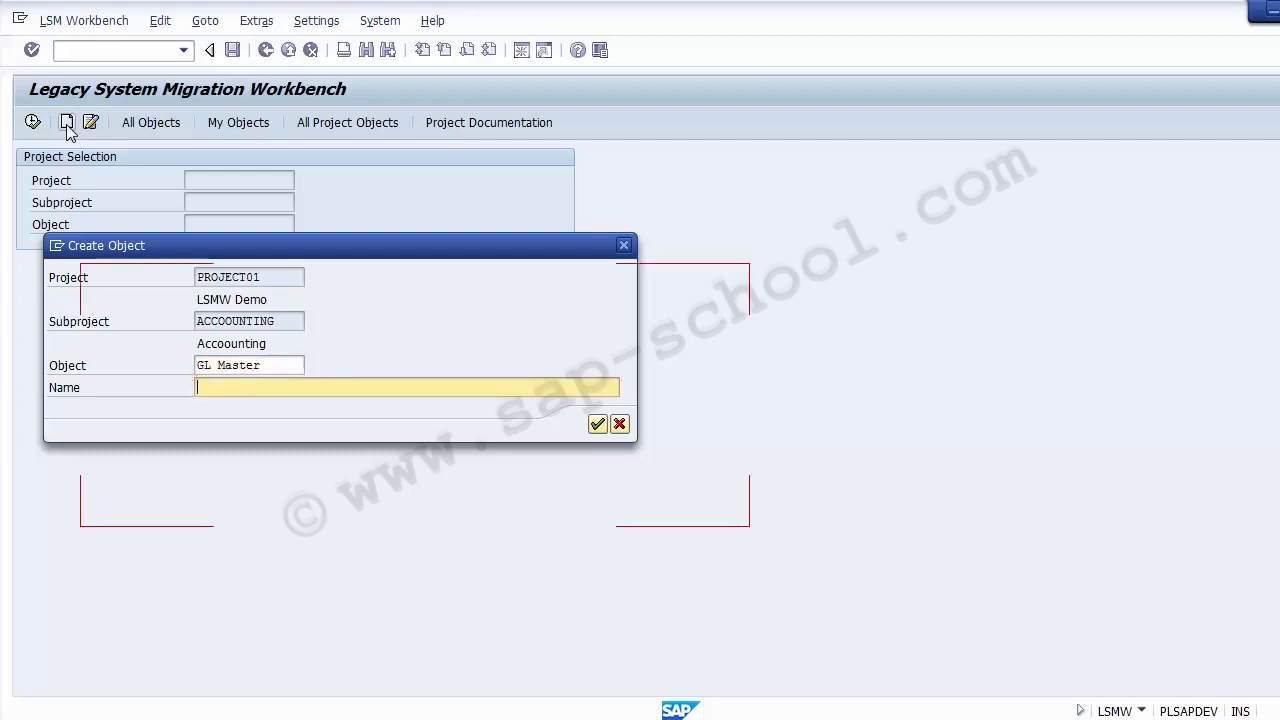
text(Cra)
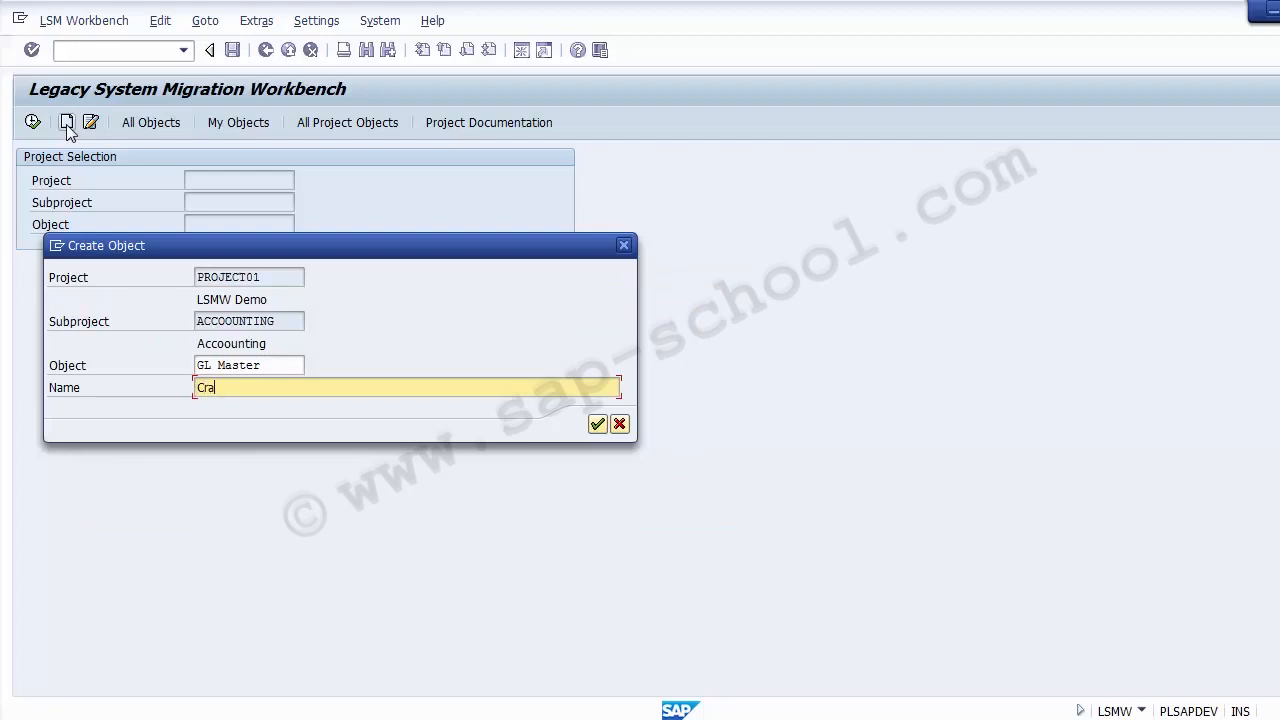
key(BackSpace)
text(eate GL MAster)
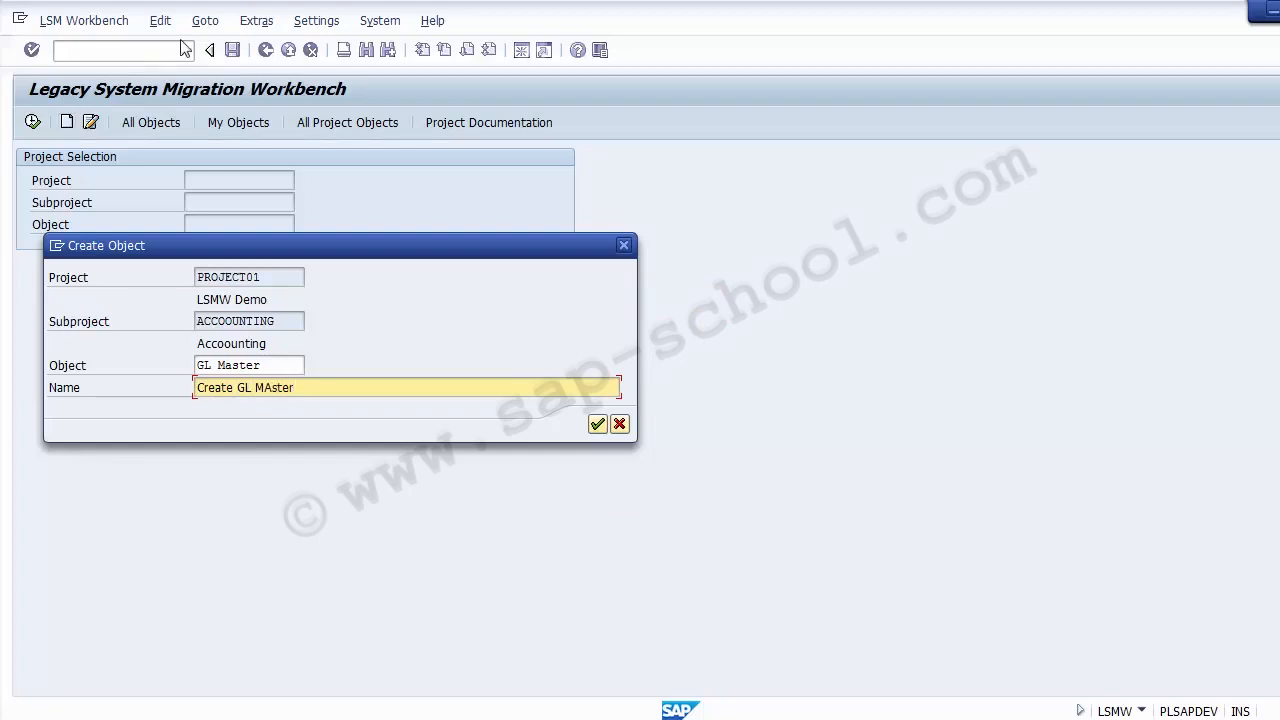
click(272, 277)
click(277, 362)
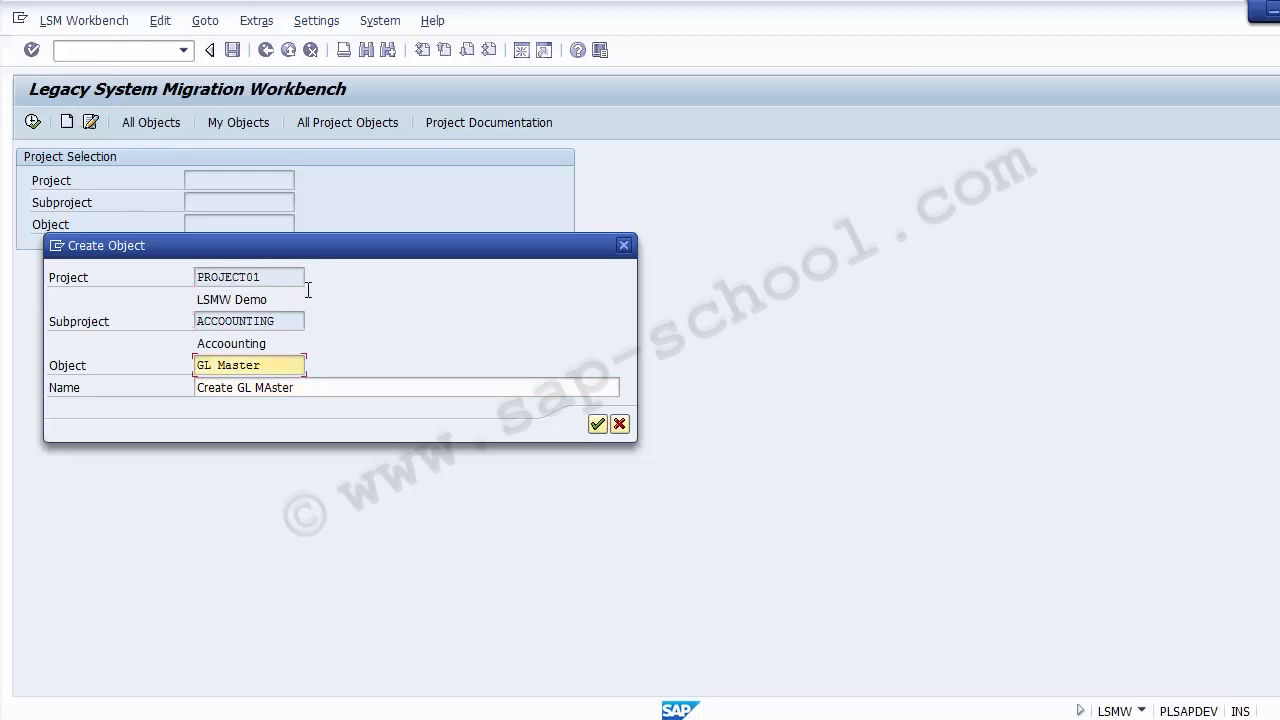
double_click(281, 279)
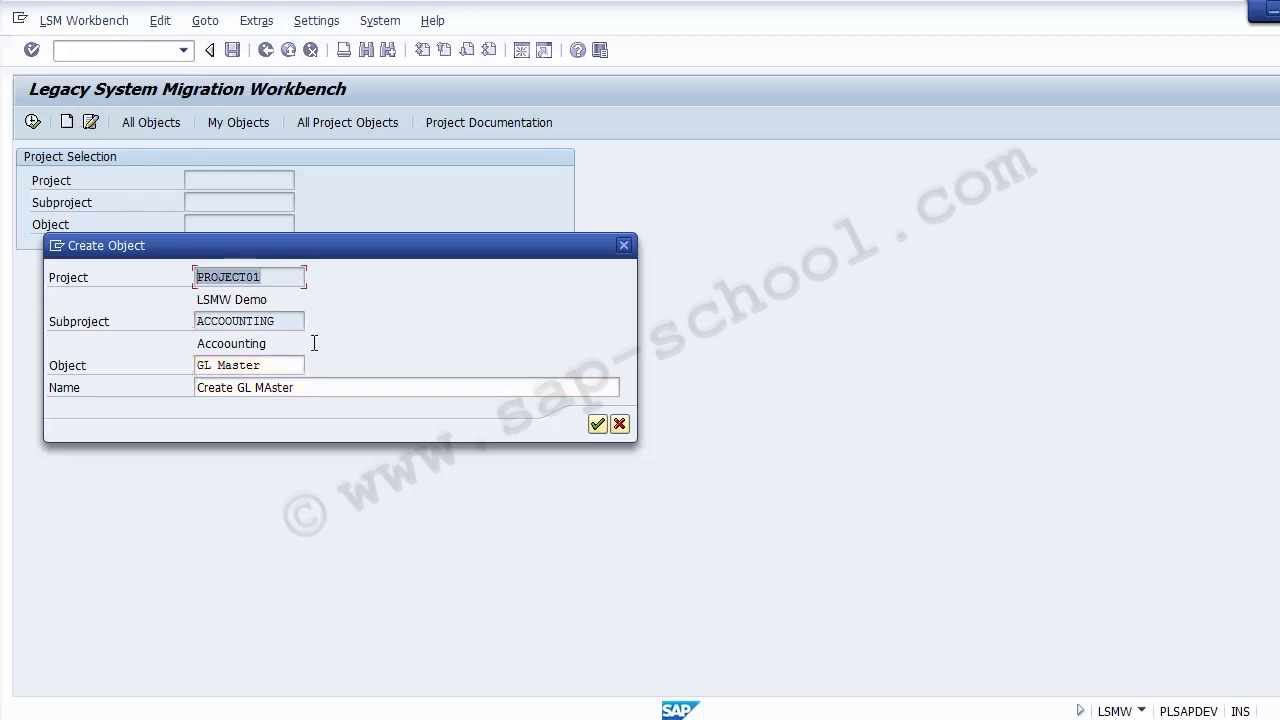
click(295, 321)
drag(295, 321, 198, 321)
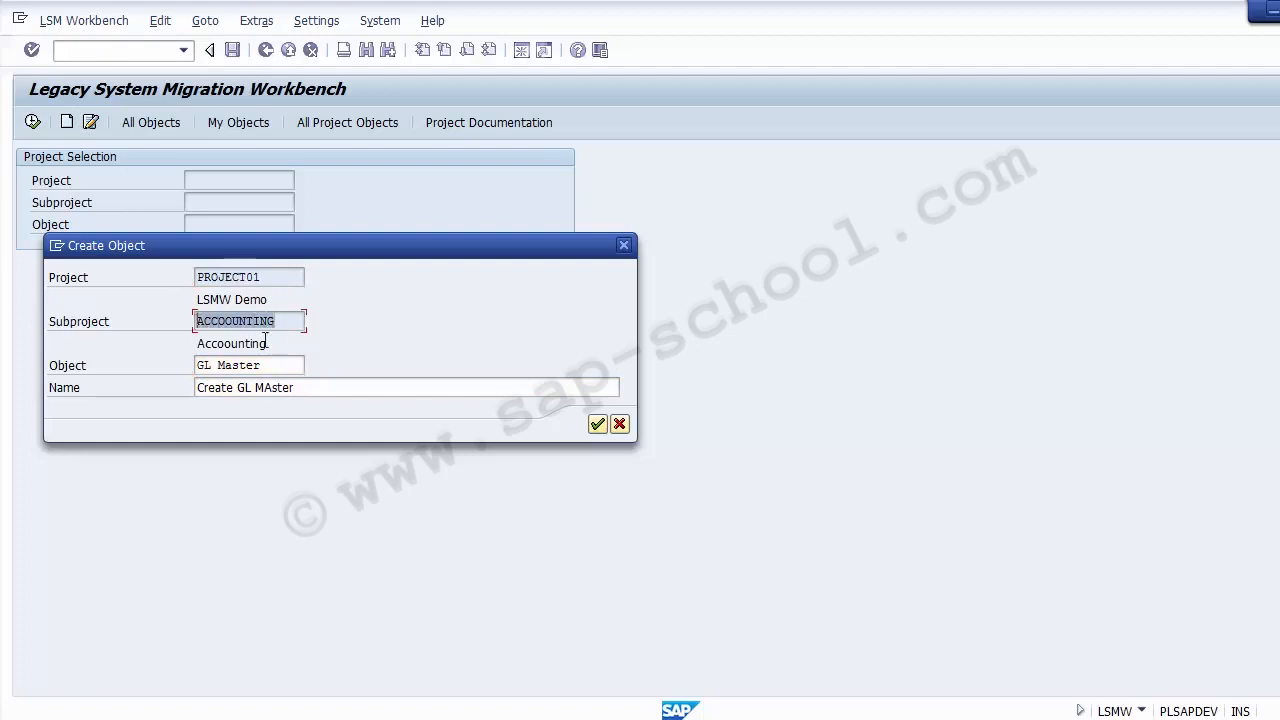
Confirm the creation of the GL Master object in subproject Accoounting of Project01
click(292, 365)
drag(267, 365, 169, 366)
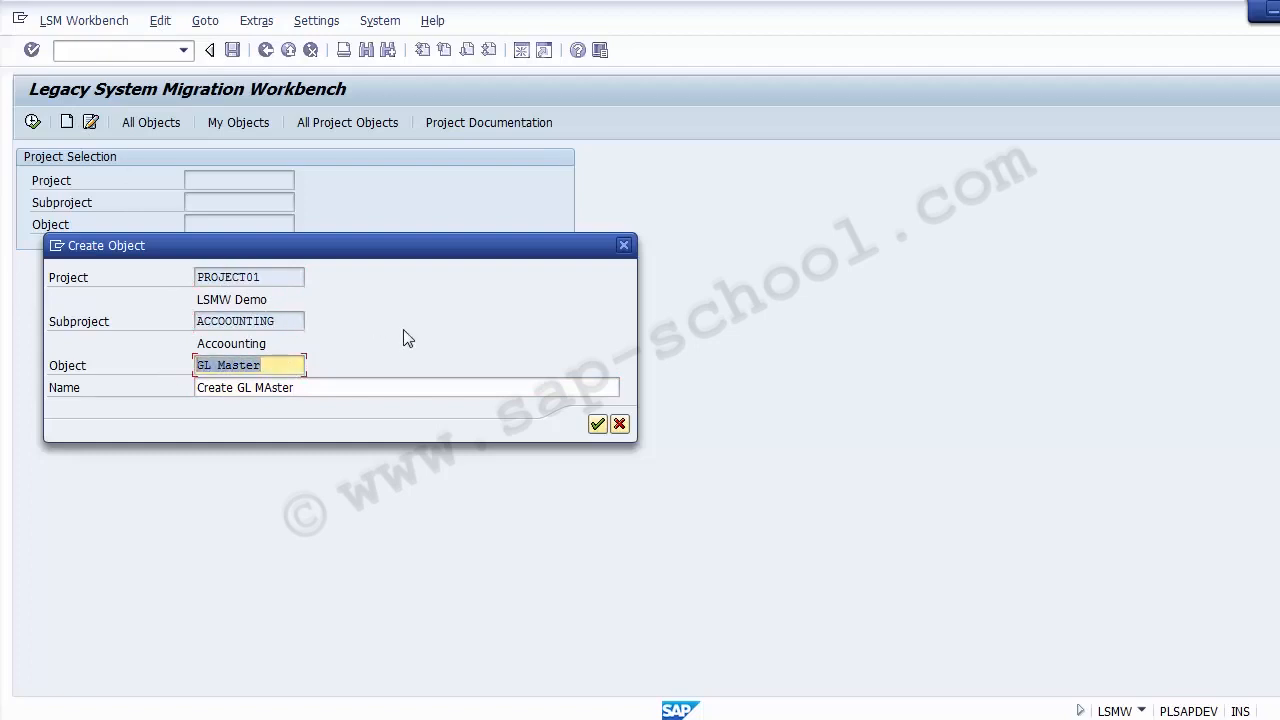
click(277, 366)
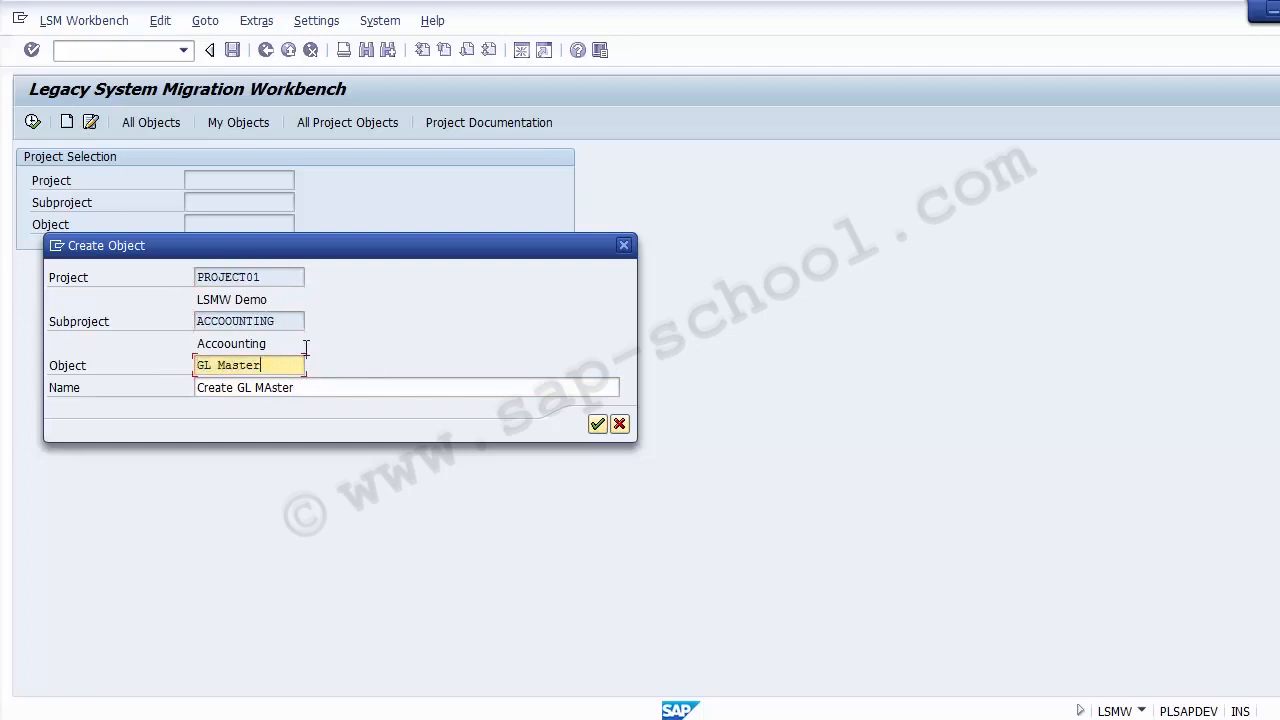
click(597, 426)
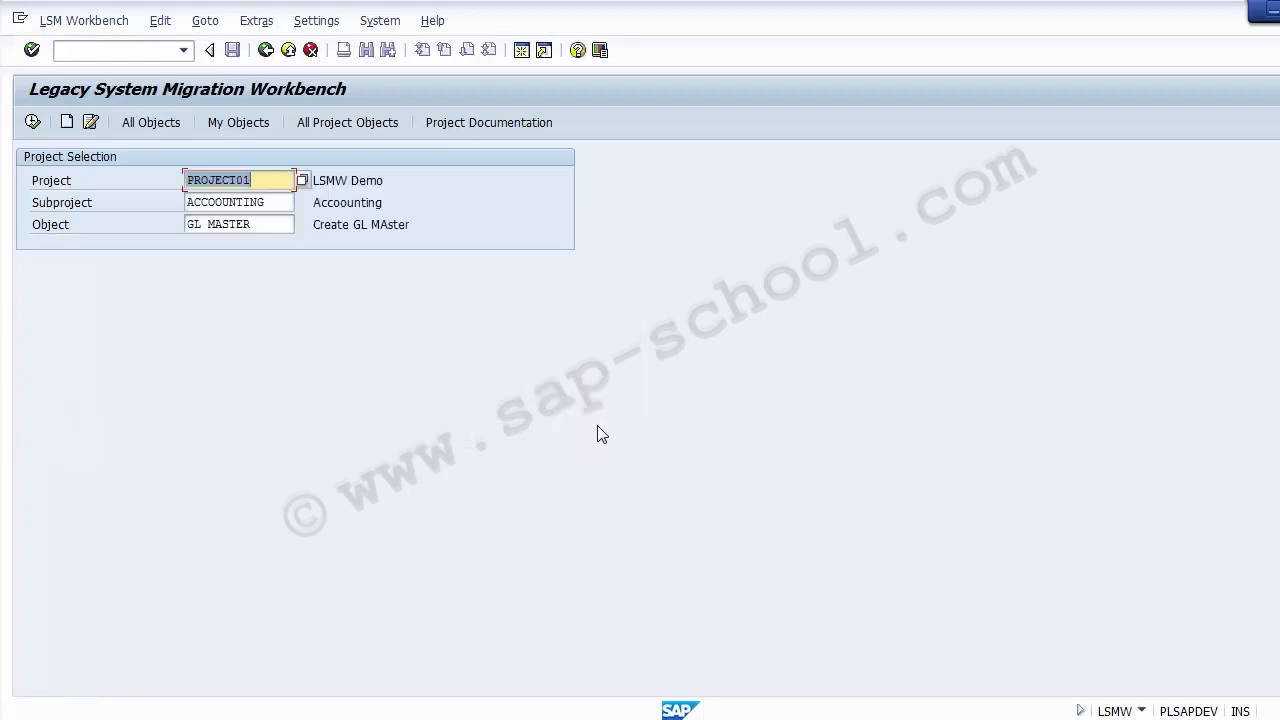
Open the migration process steps for Project01, subproject Accoounting and object GL Master
click(270, 224)
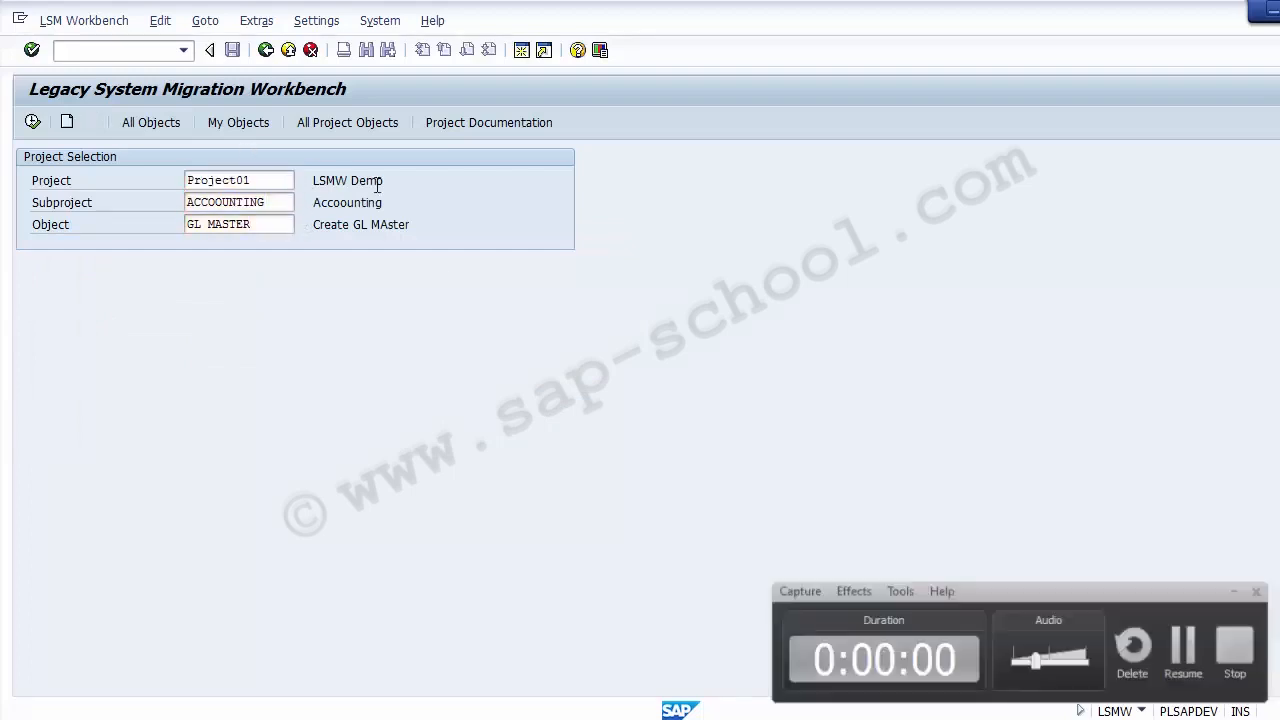
click(335, 181)
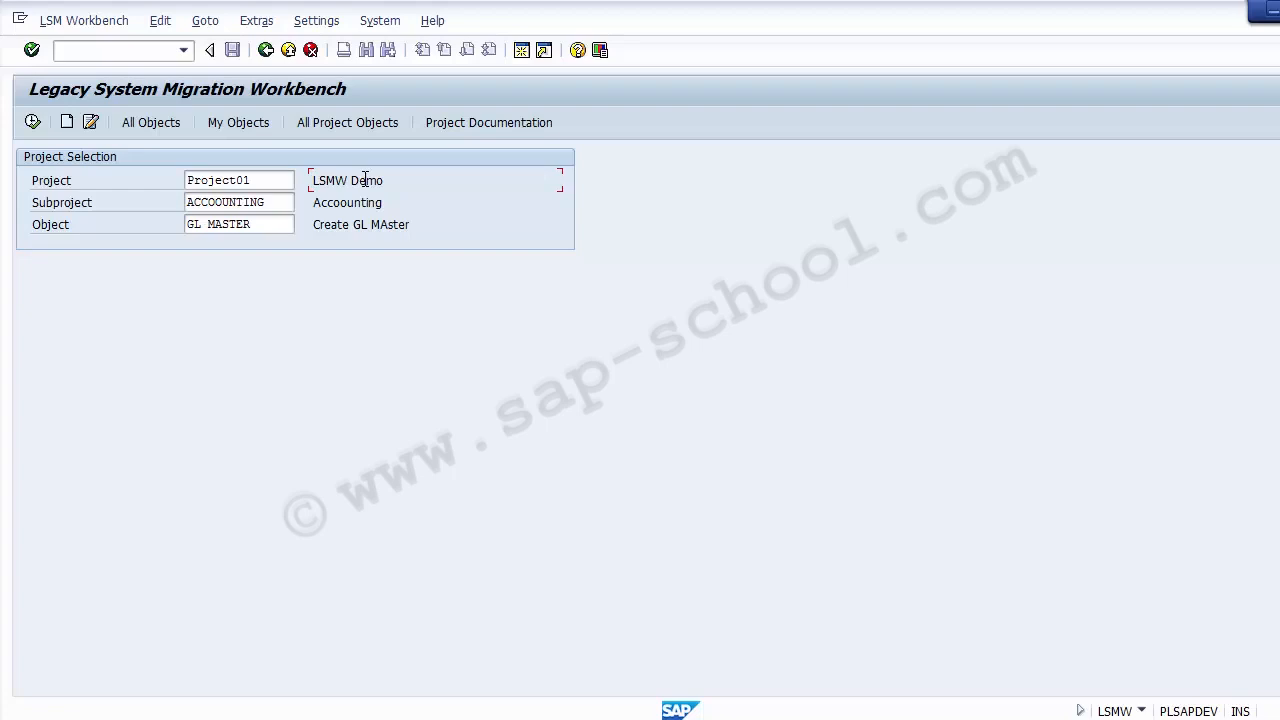
click(280, 180)
click(281, 205)
click(280, 224)
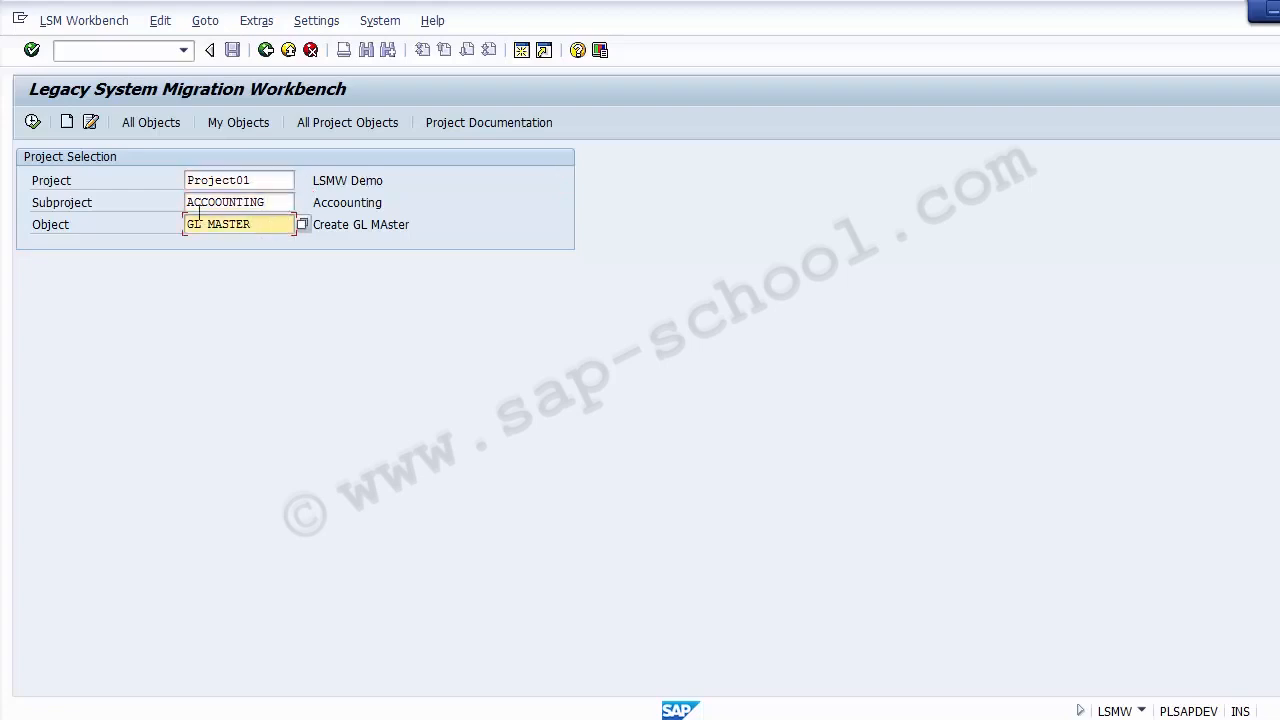
click(33, 122)
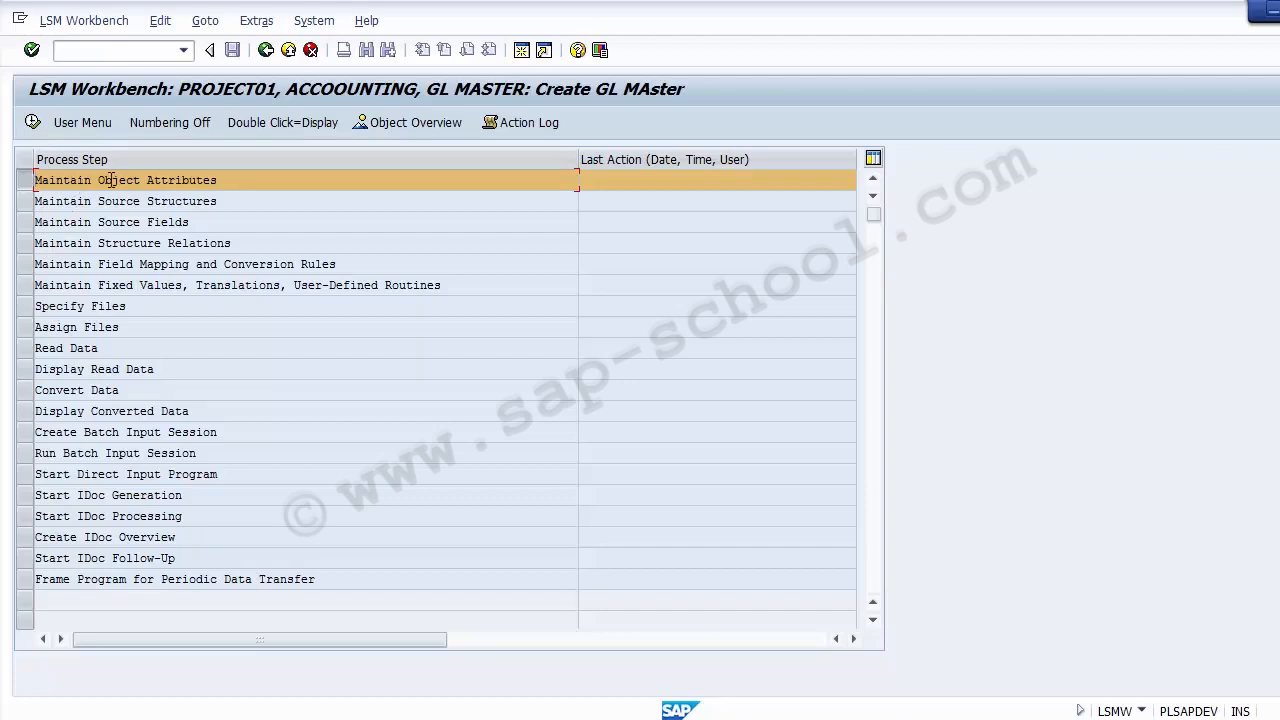
Open the Maintain Object Attributes process step for the GL Master object
drag(214, 180, 33, 176)
click(56, 179)
click(24, 180)
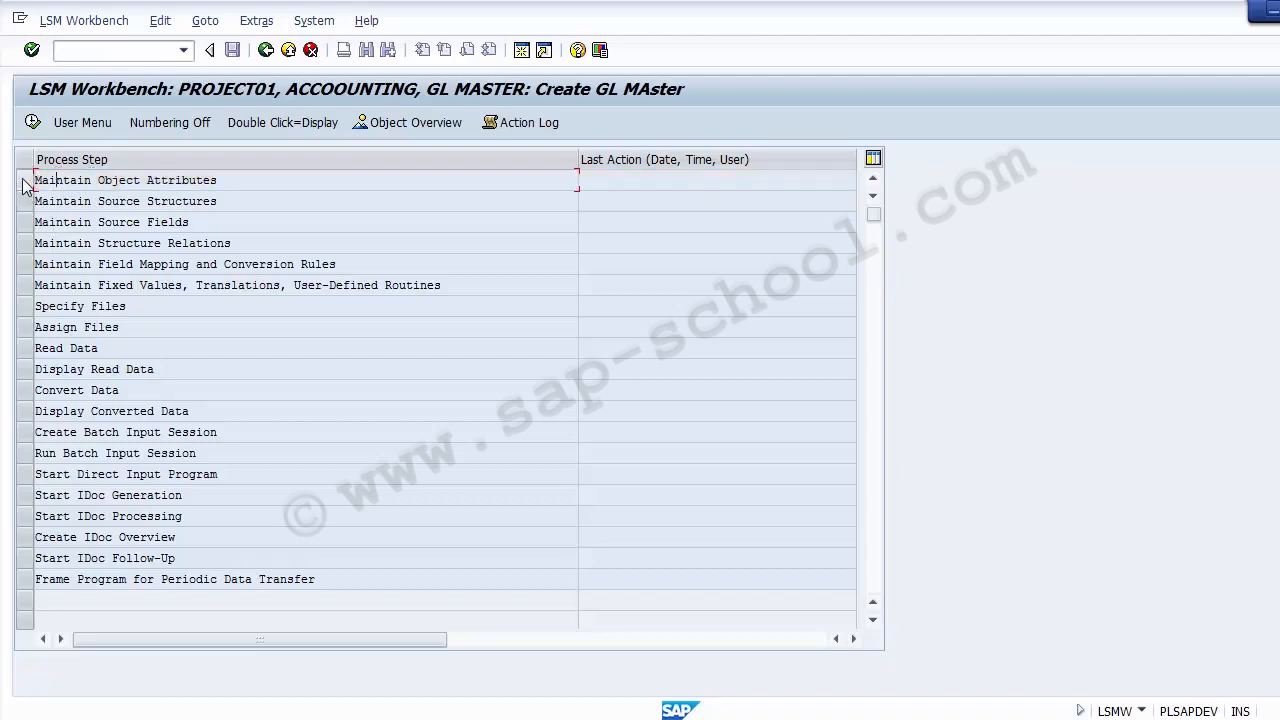
click(25, 182)
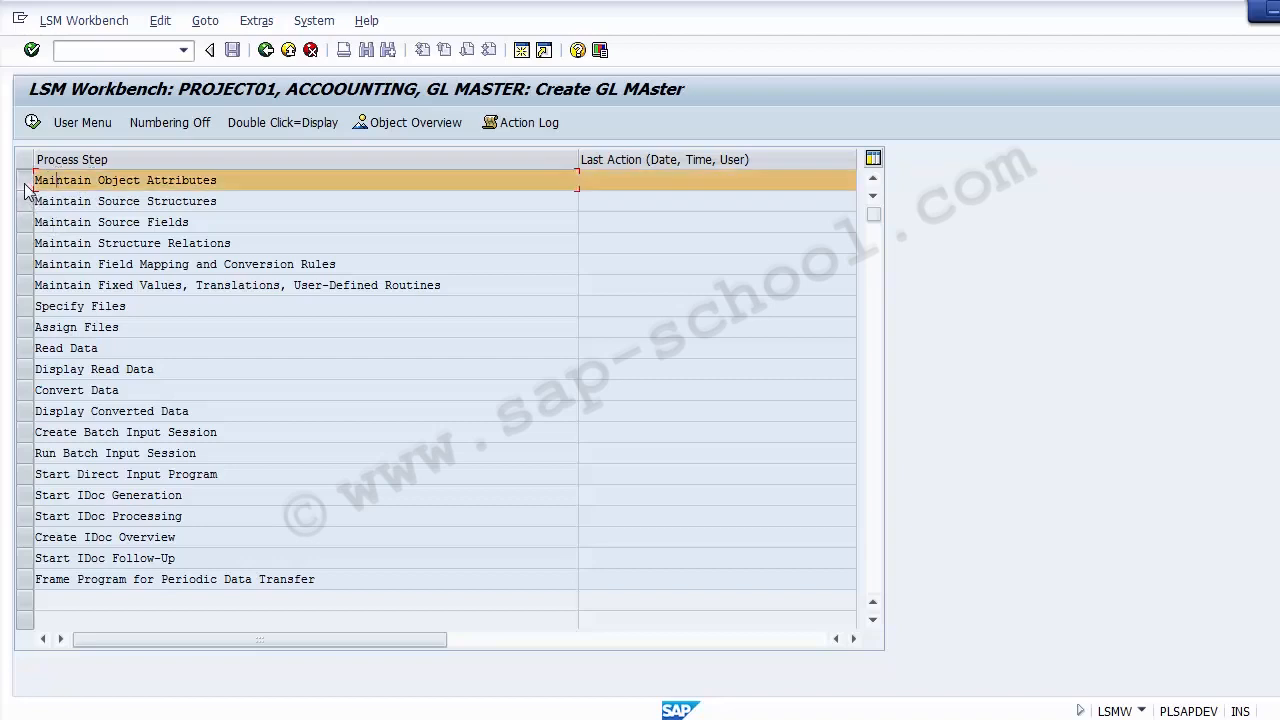
click(32, 123)
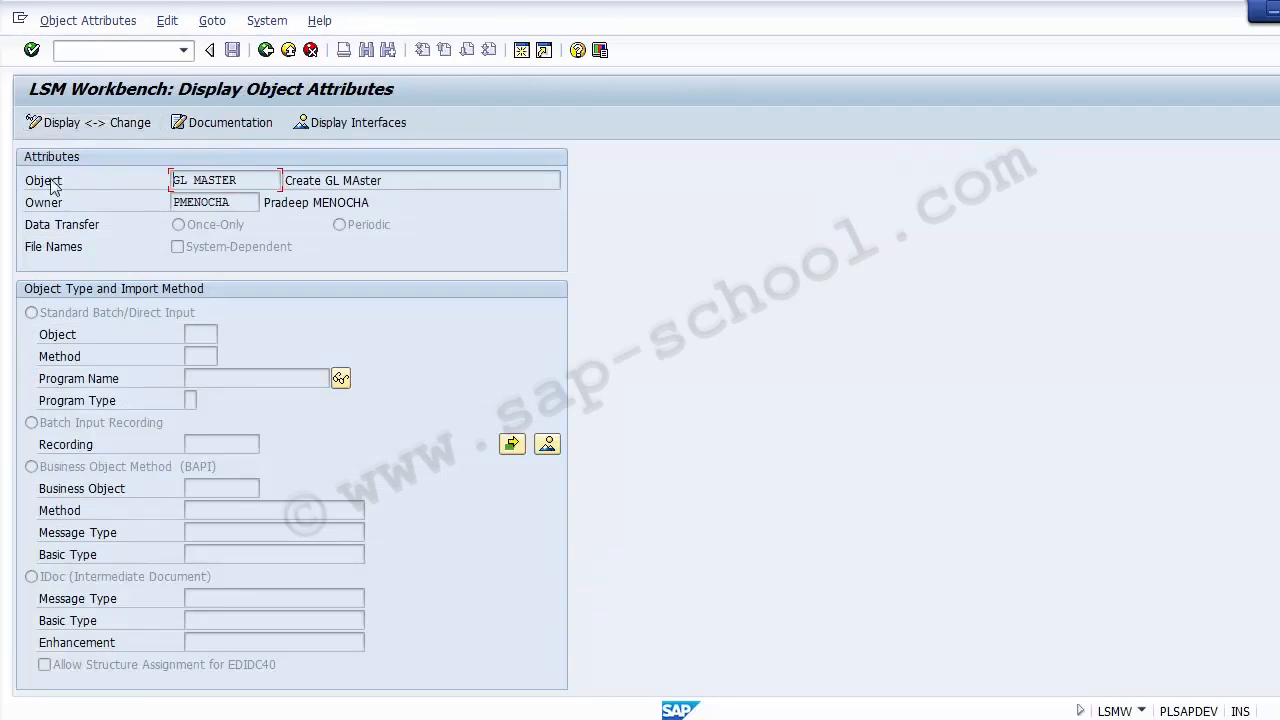
Review the object's name and data transfer attributes and switch the object attributes to change mode
drag(253, 181, 164, 184)
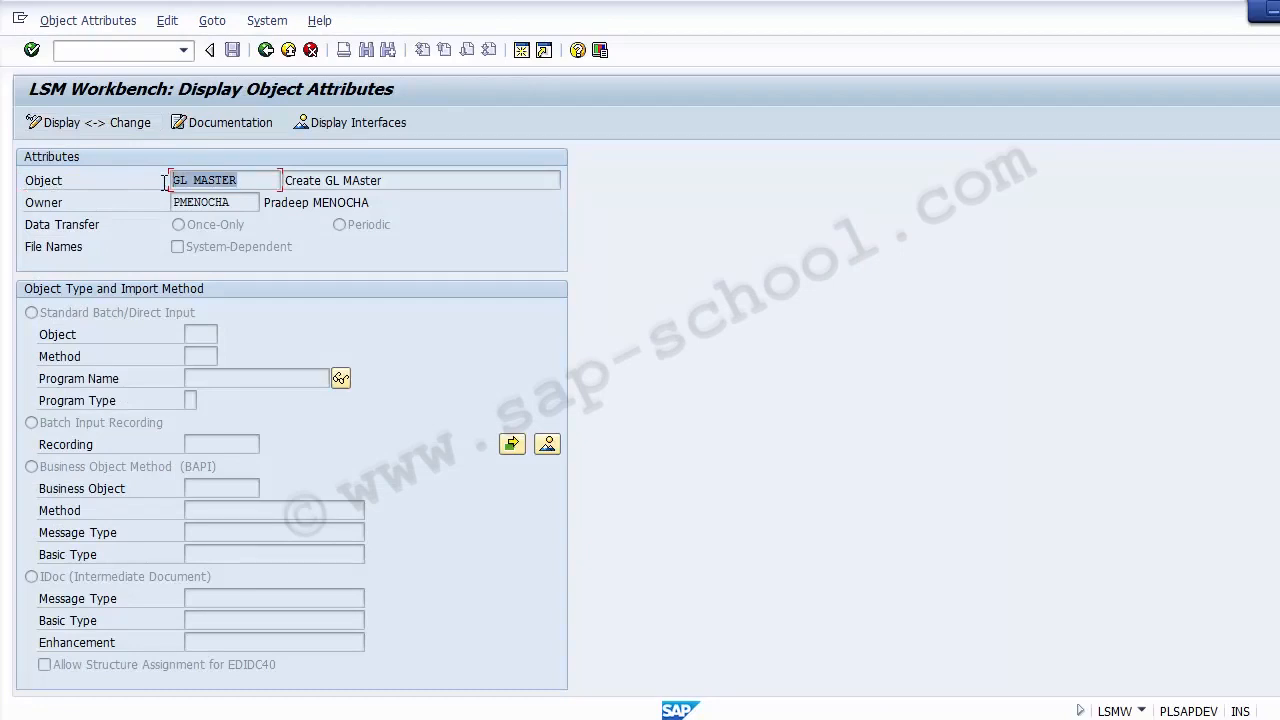
drag(422, 177, 278, 174)
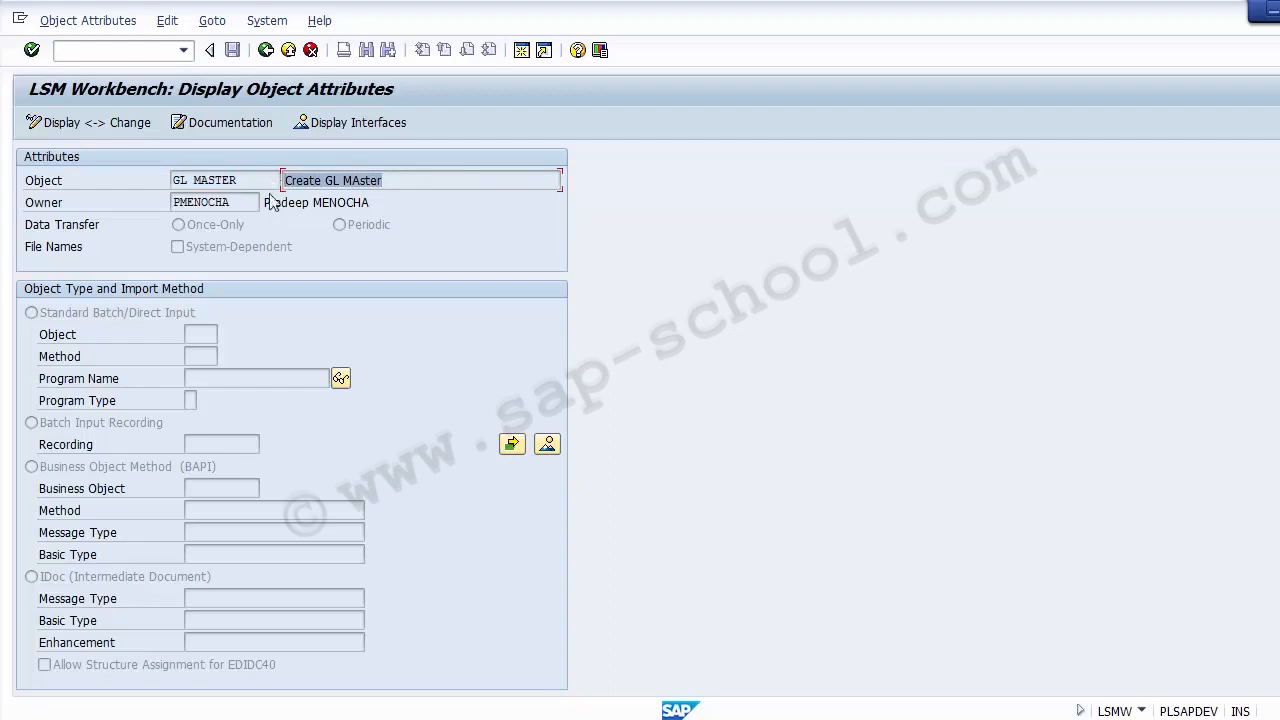
click(73, 228)
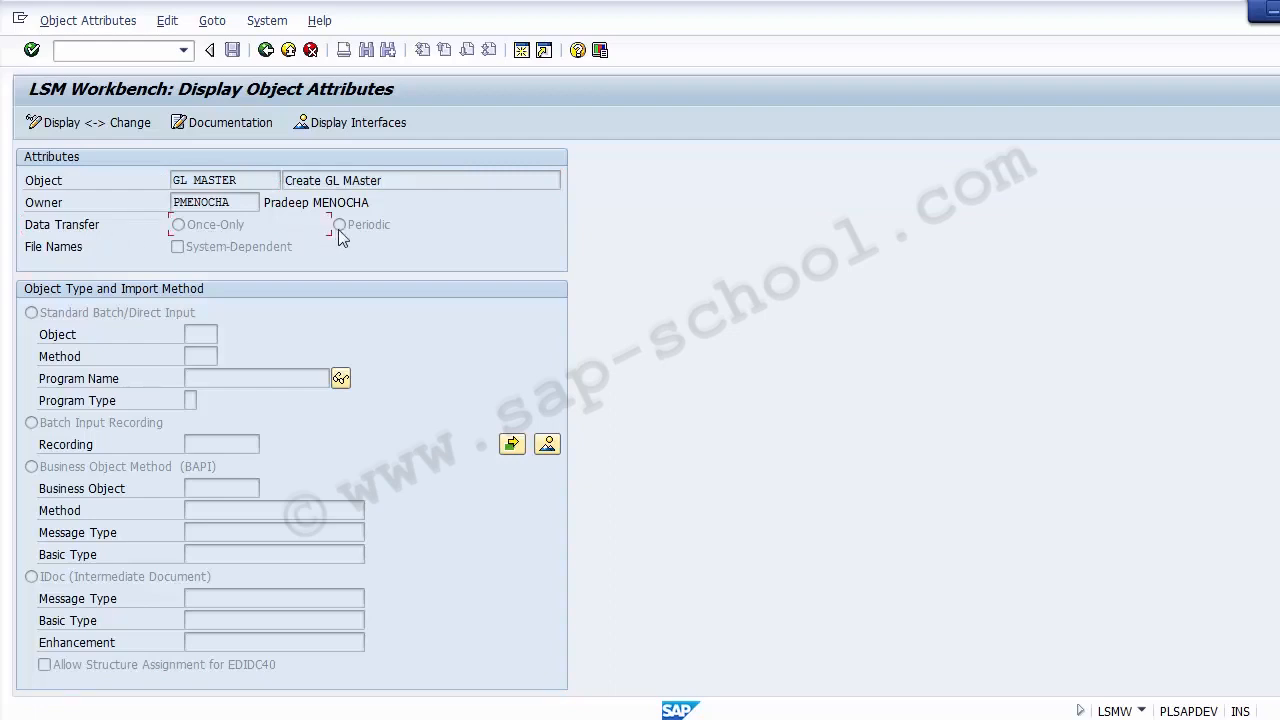
click(45, 221)
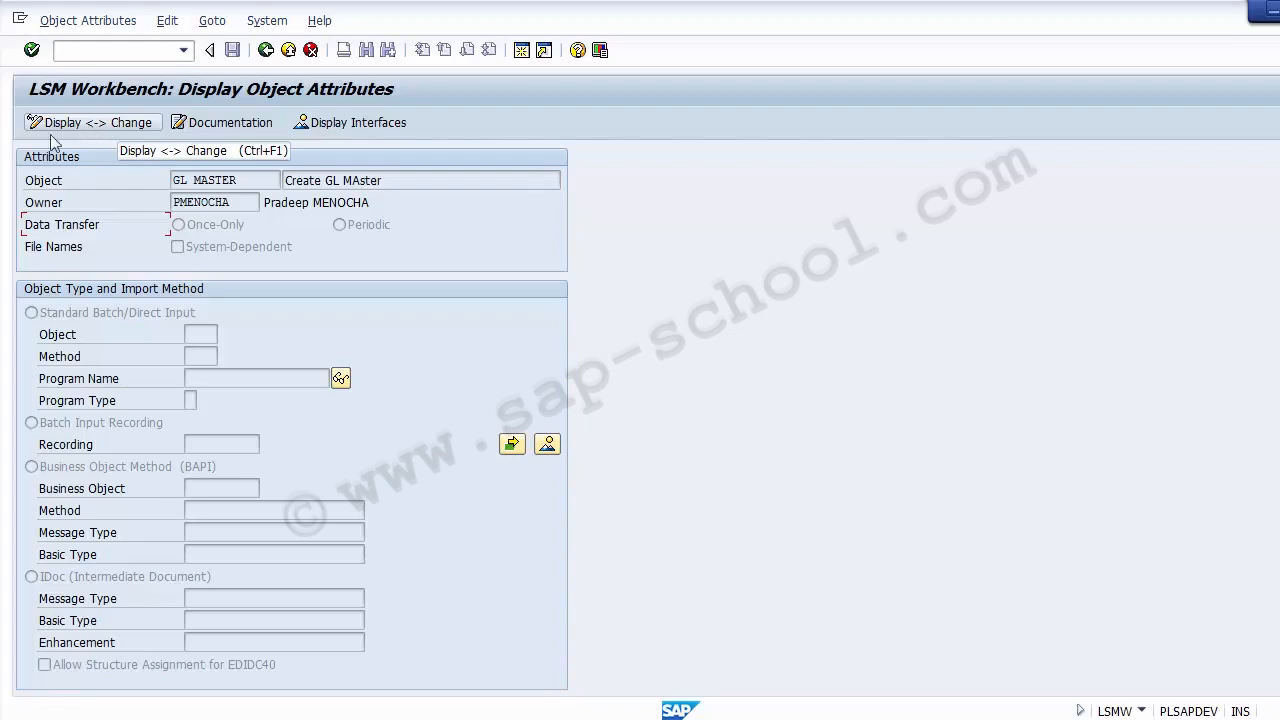
click(100, 128)
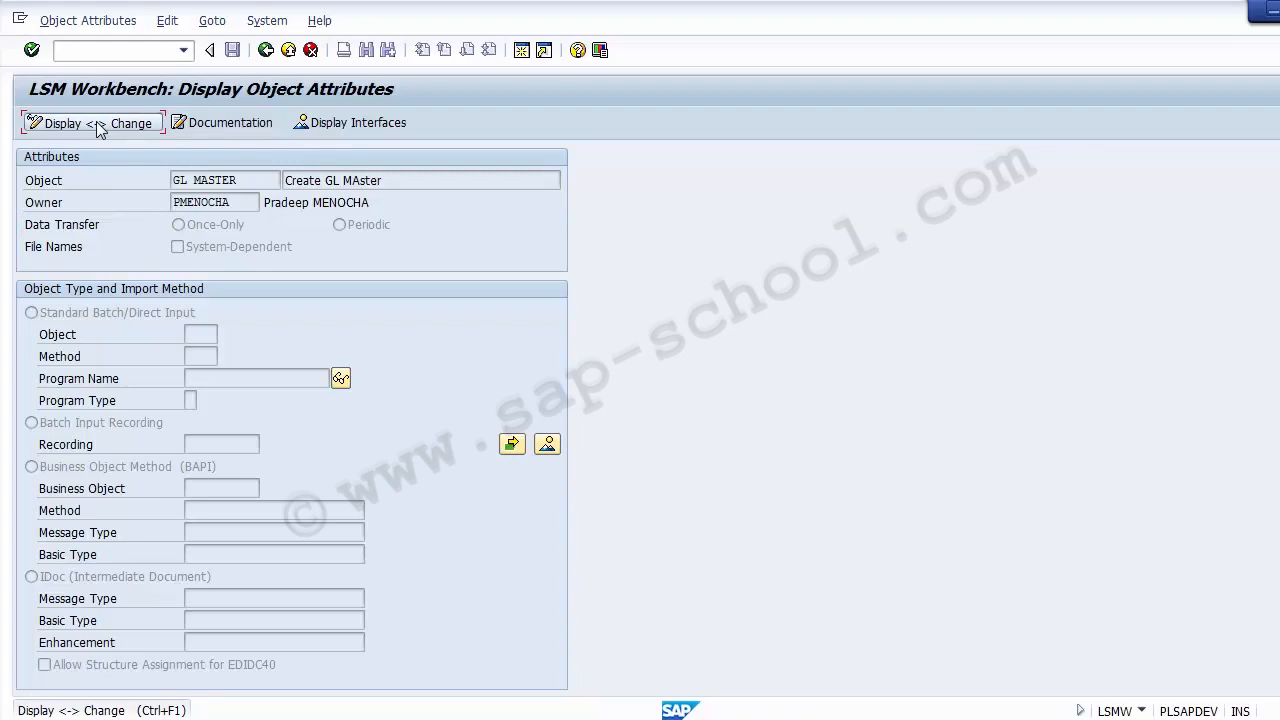
click(100, 128)
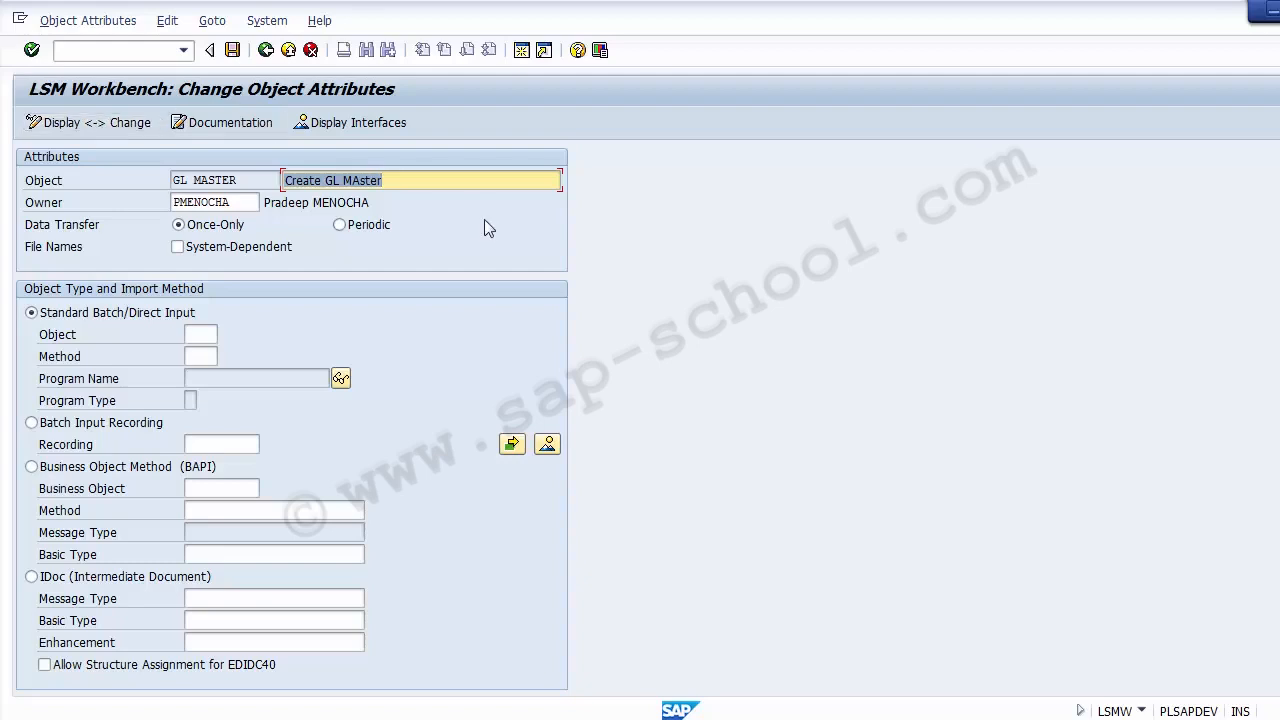
click(425, 179)
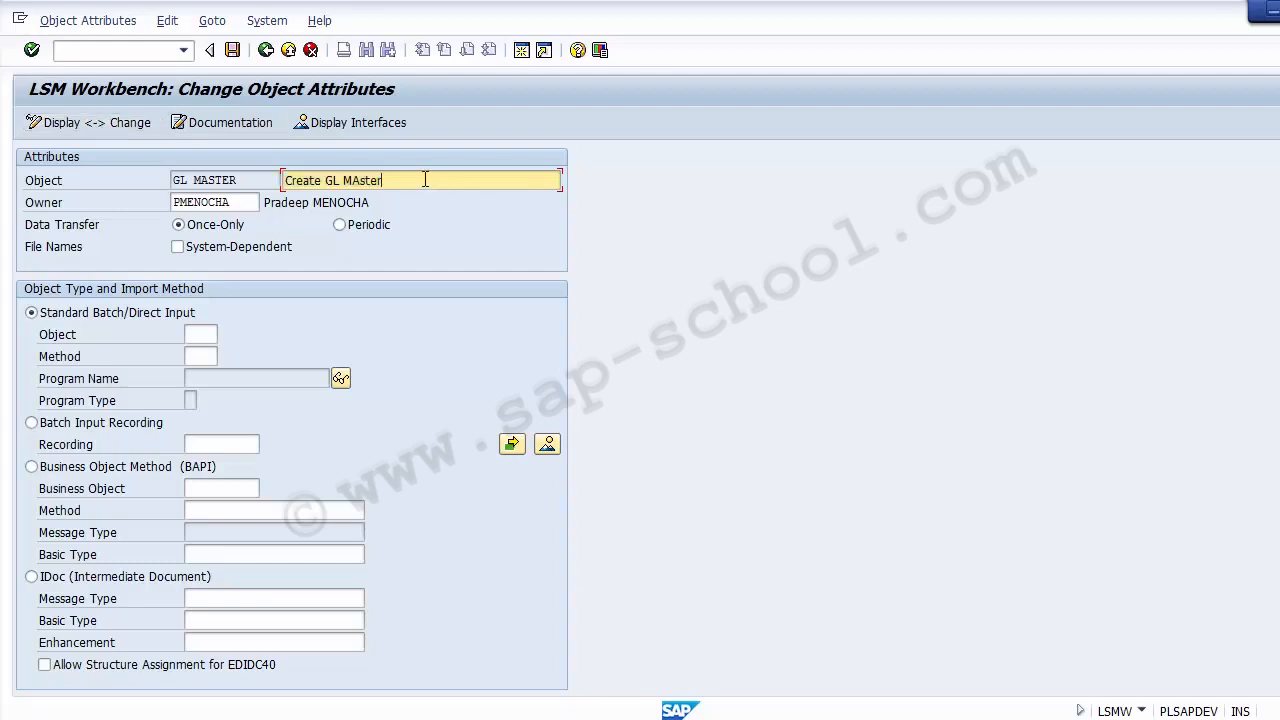
Set the object's data transfer to Periodic
click(72, 231)
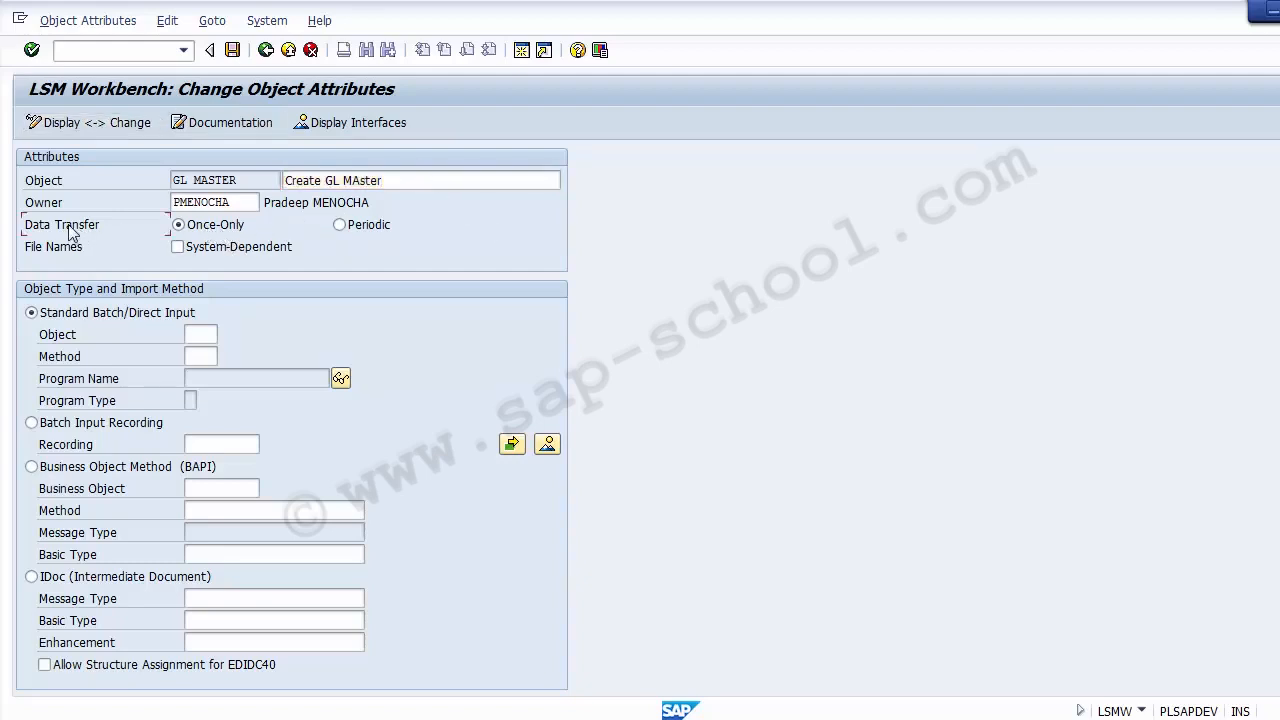
click(235, 232)
click(380, 230)
click(218, 228)
click(362, 229)
Try the Standard Batch/Direct Input, Batch Input Recording, Business Object Method (BAPI) and IDoc import methods for the object
click(142, 321)
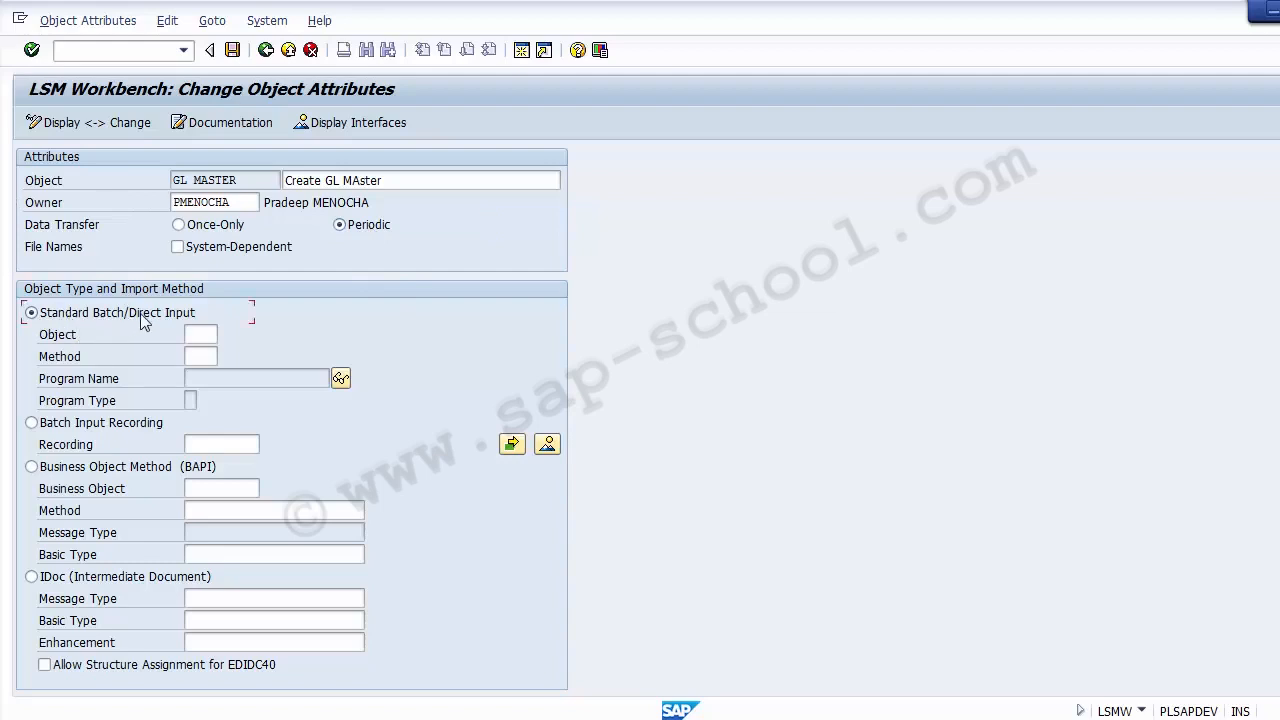
click(86, 474)
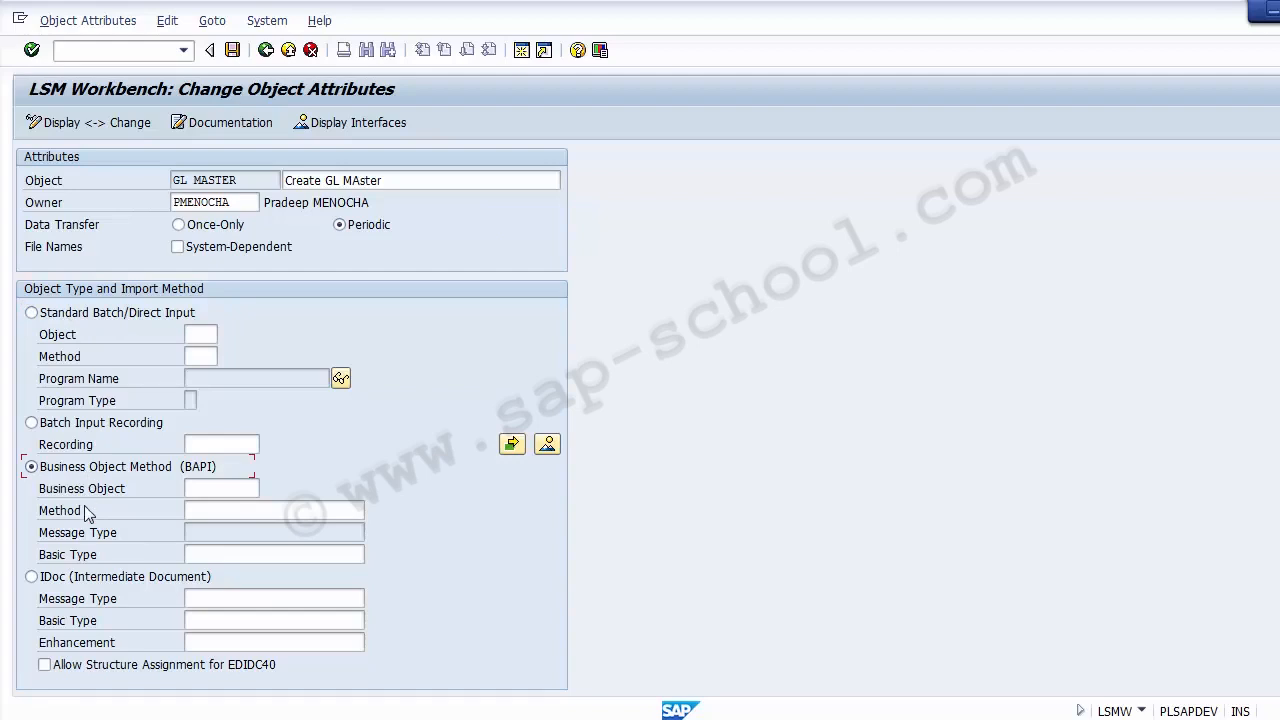
click(74, 580)
click(77, 318)
click(115, 426)
click(124, 472)
click(135, 582)
Choose Batch Input Recording as the import method and enter ZFS00 as the recording name
click(36, 427)
click(216, 450)
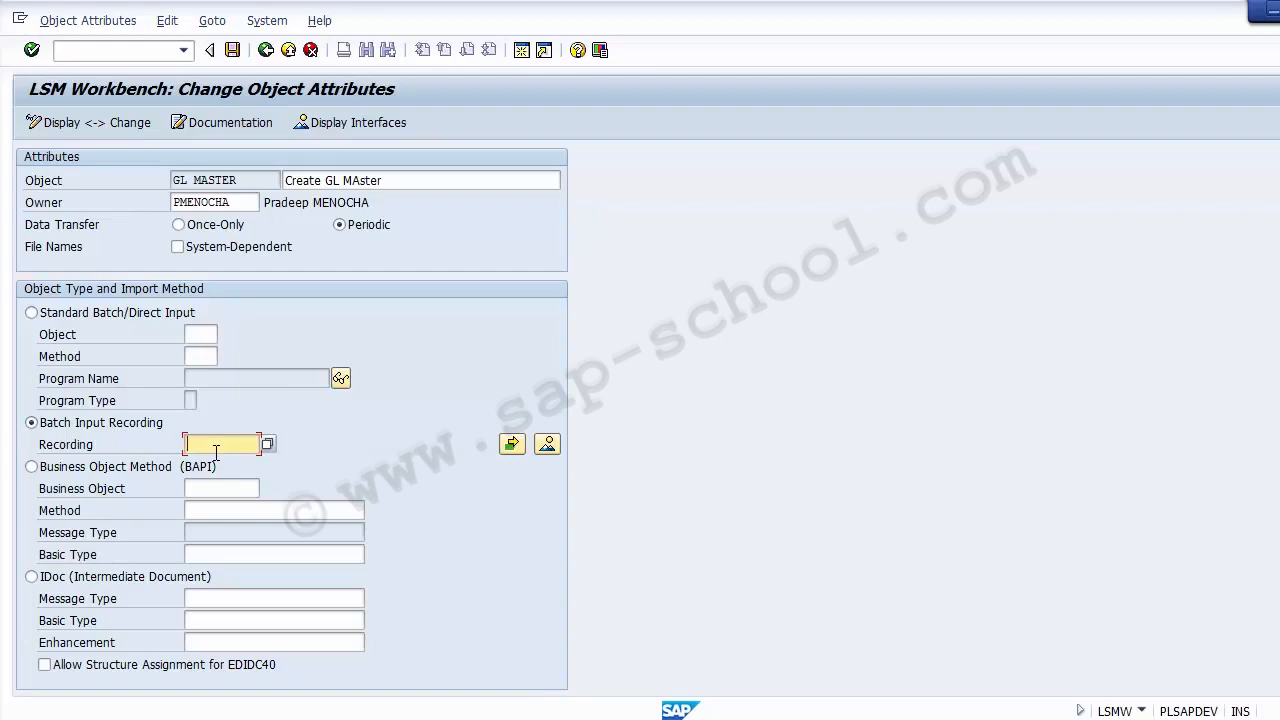
text(ZFSO)
text(0)
drag(240, 444, 177, 444)
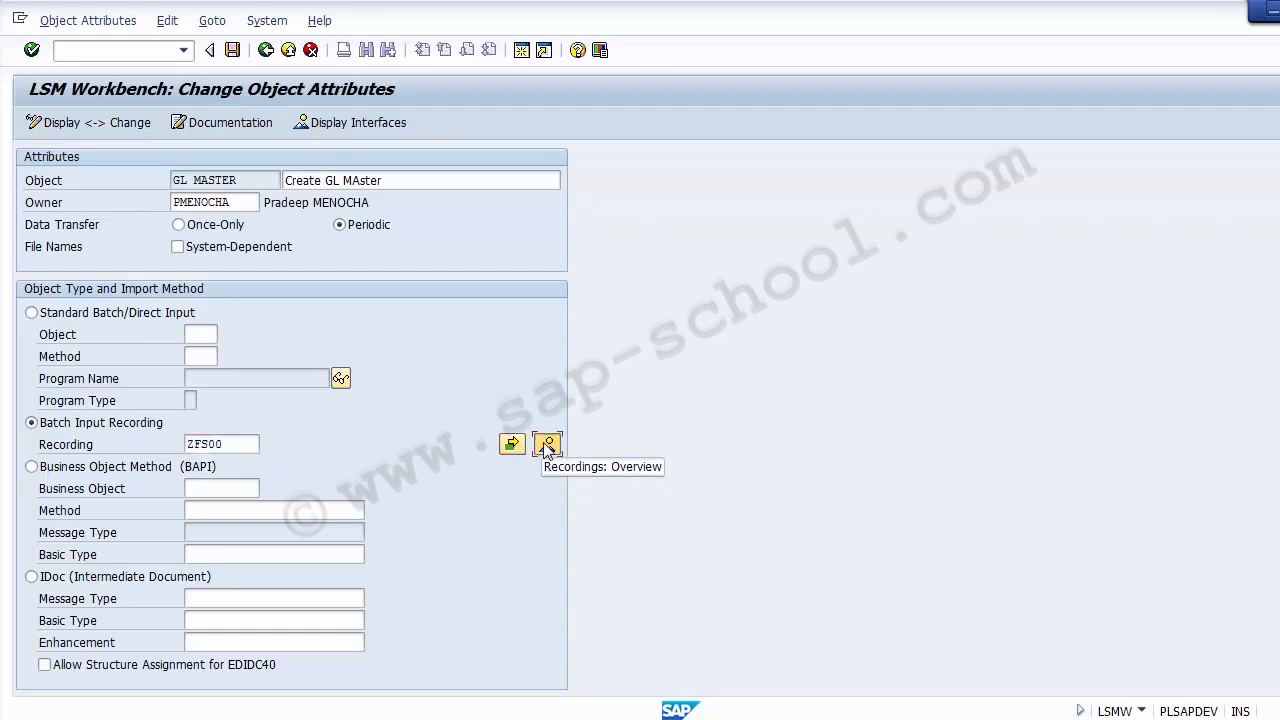
Create a recording named ZFS00 with the description Create GL Master from the project's recordings overview
click(547, 446)
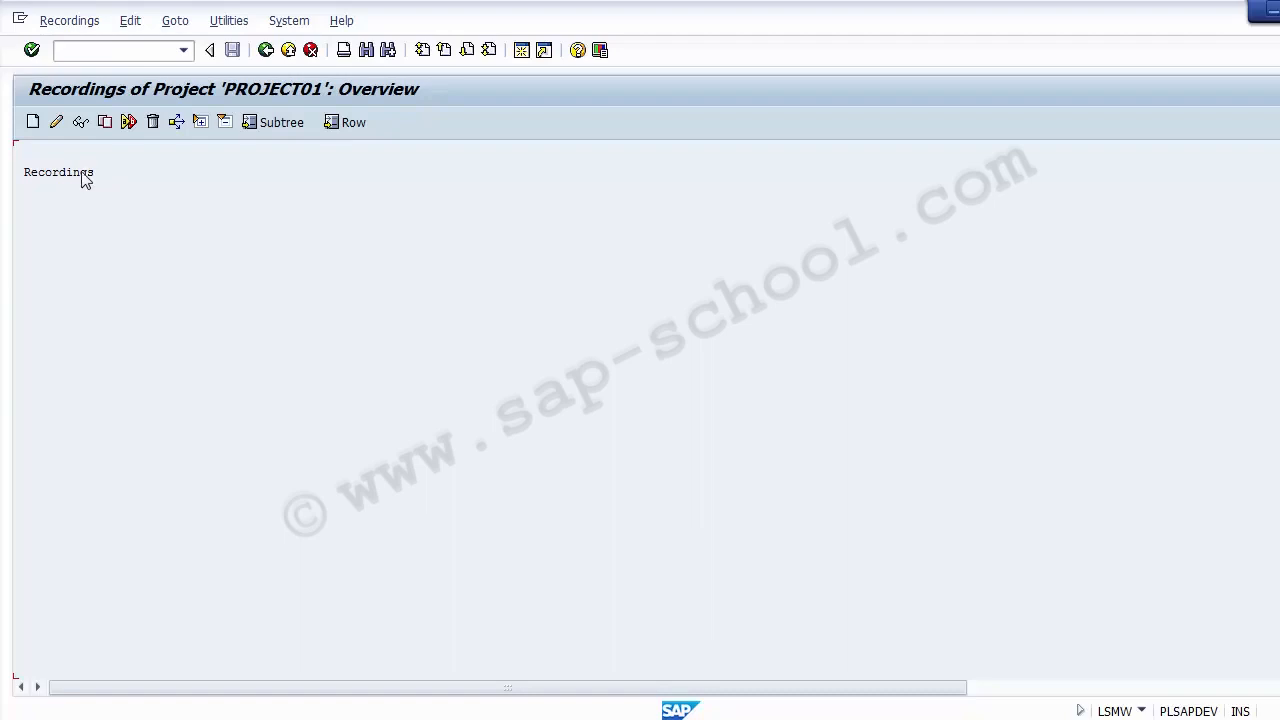
click(33, 122)
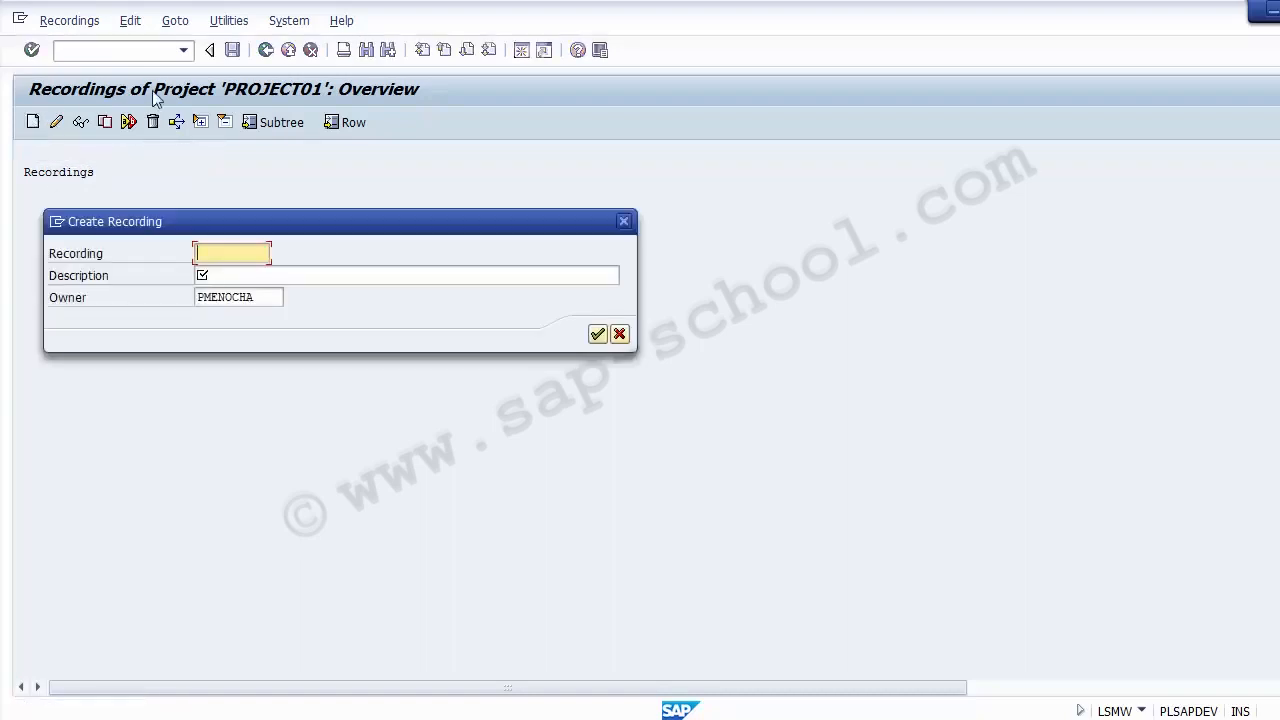
drag(222, 216, 433, 202)
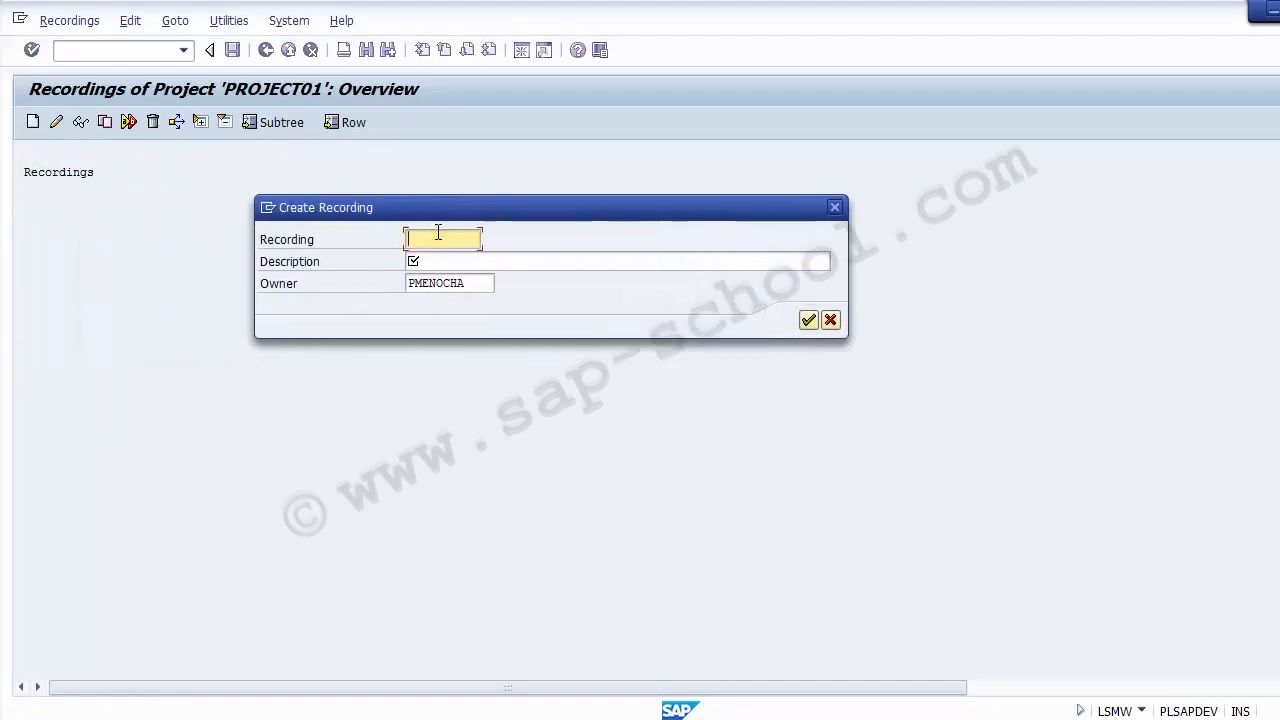
text(Z)
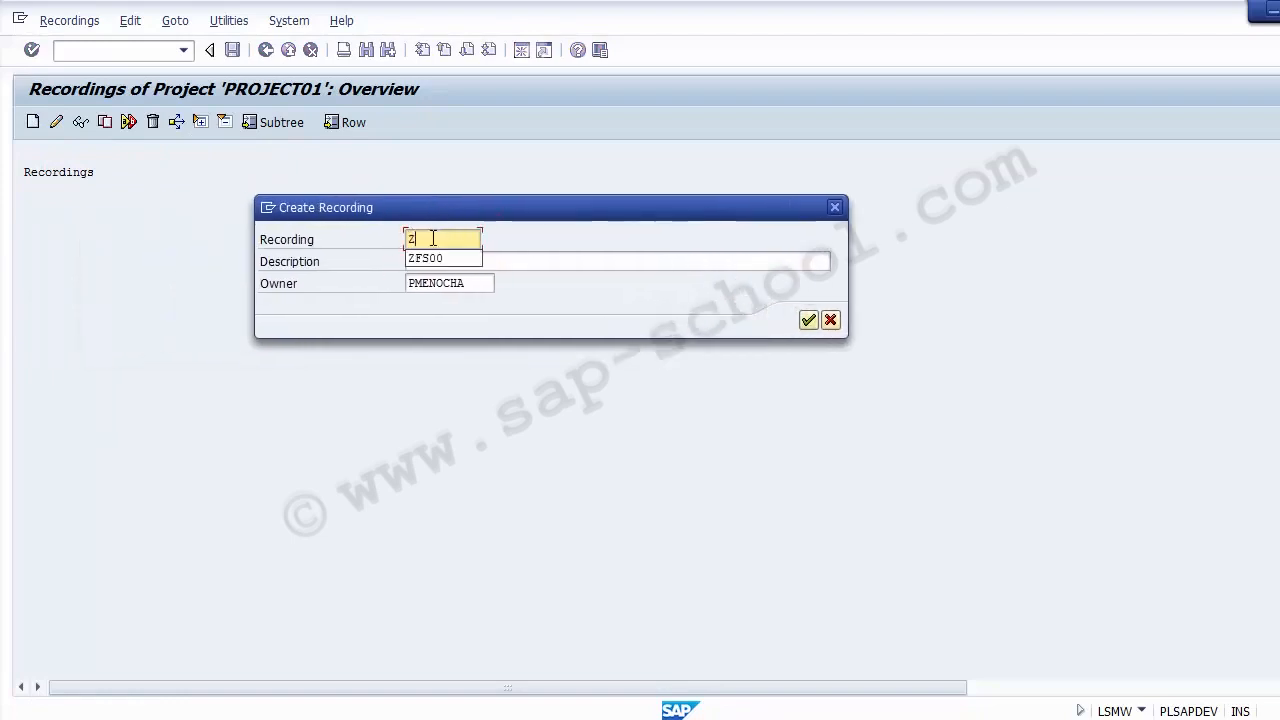
text(FS00)
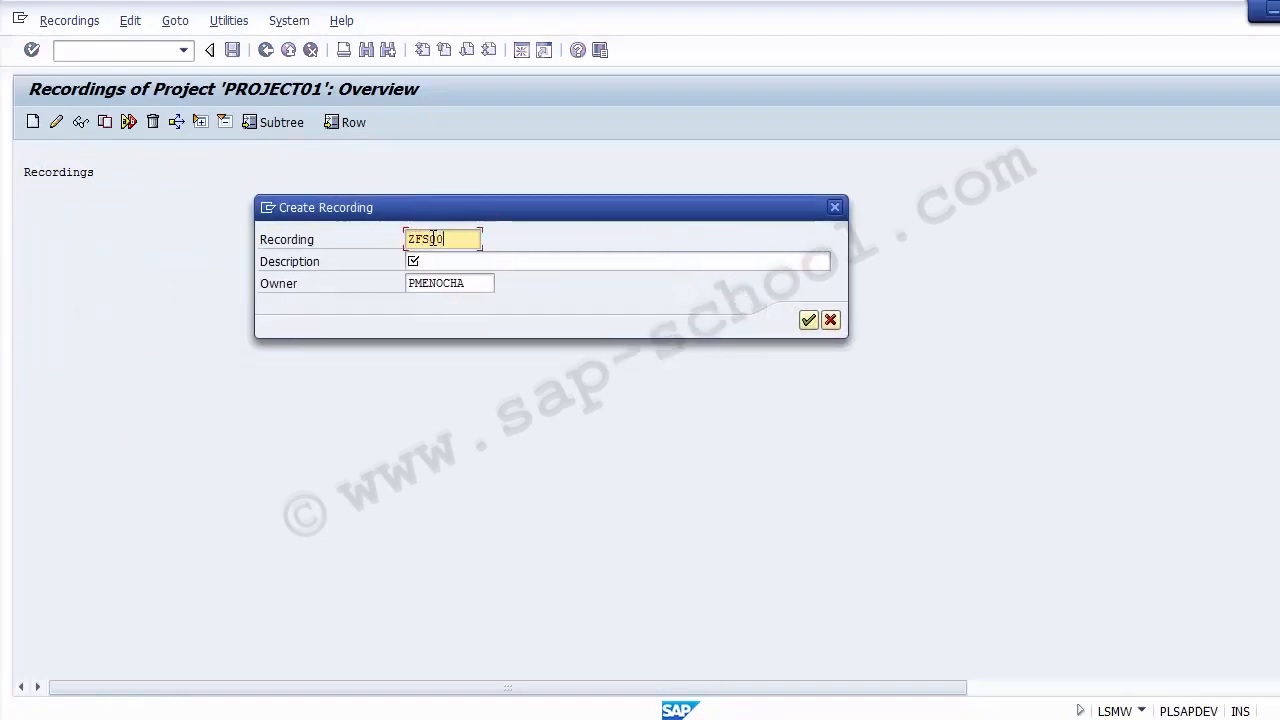
click(444, 262)
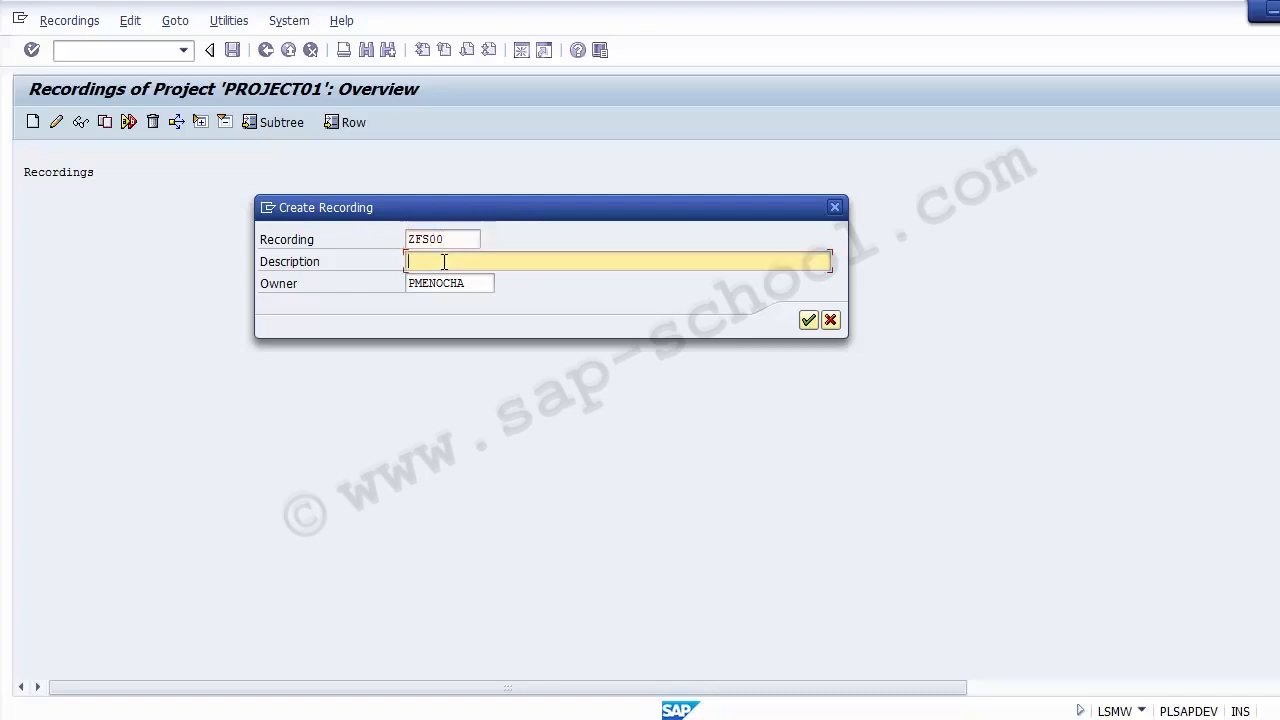
text(Create GL Master)
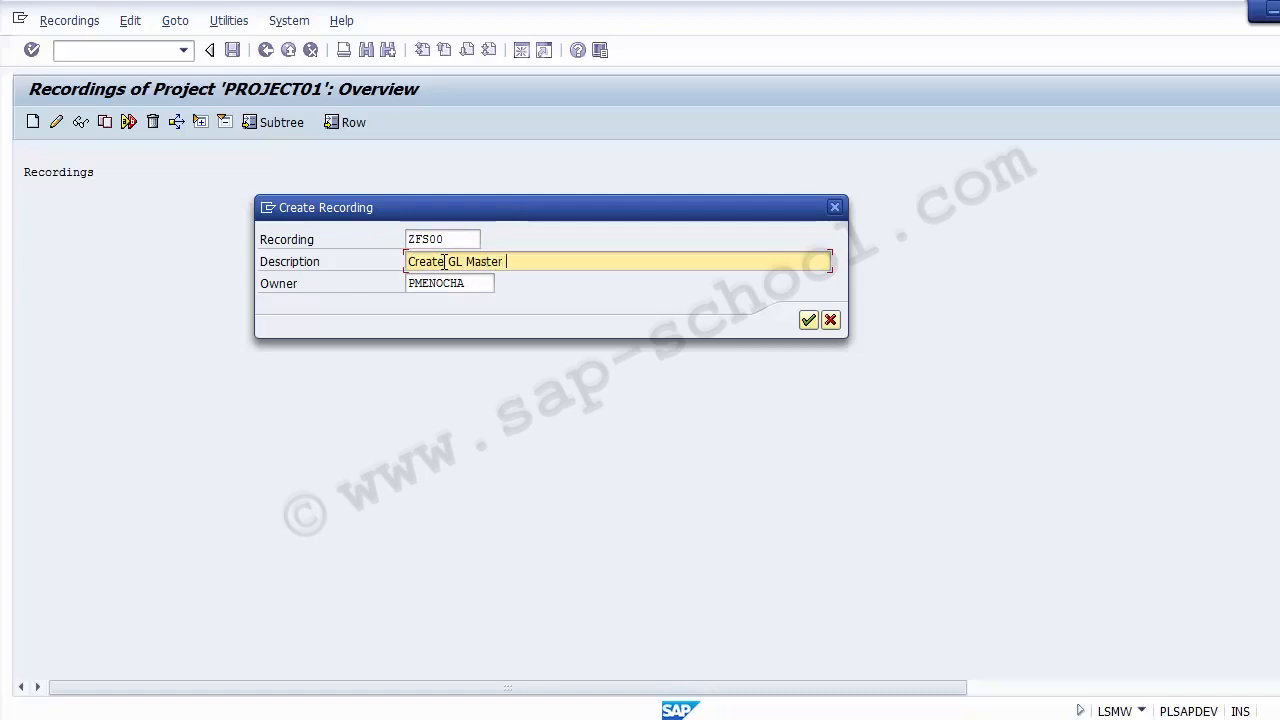
click(808, 321)
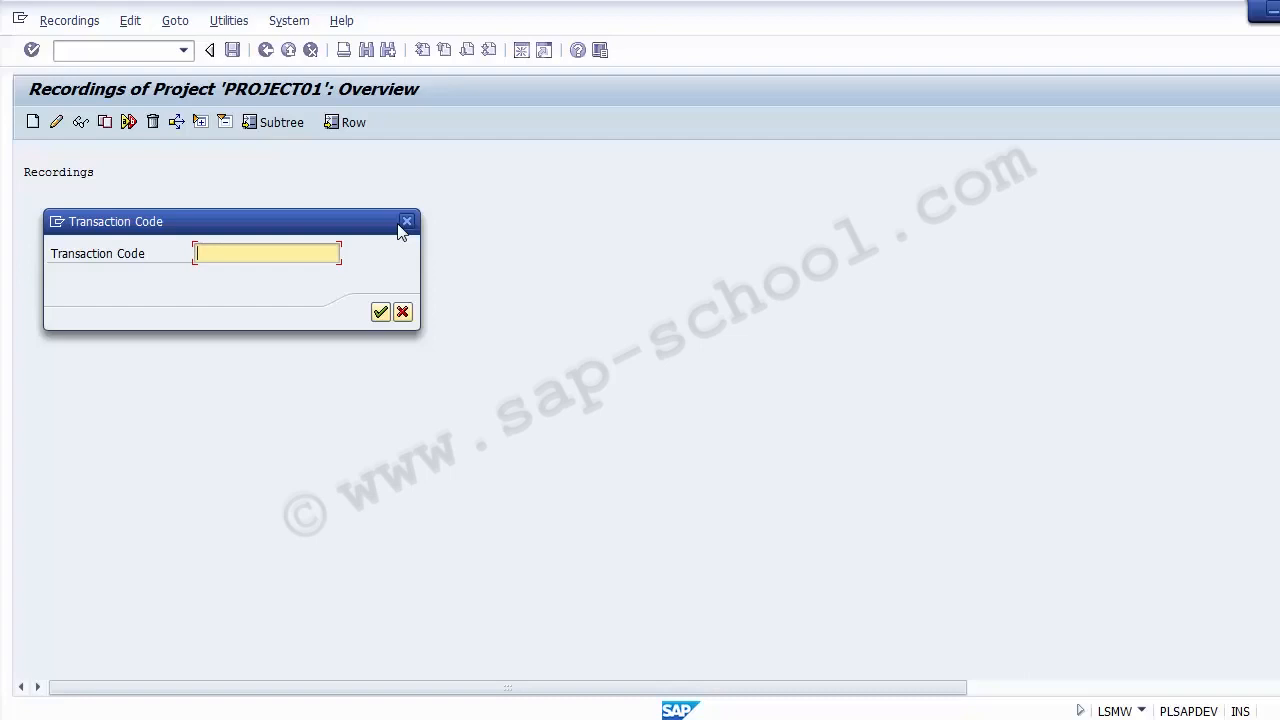
Start the recording with transaction code FS00
text(FS00)
key(BackSpace)
key(BackSpace)
text(00)
click(380, 312)
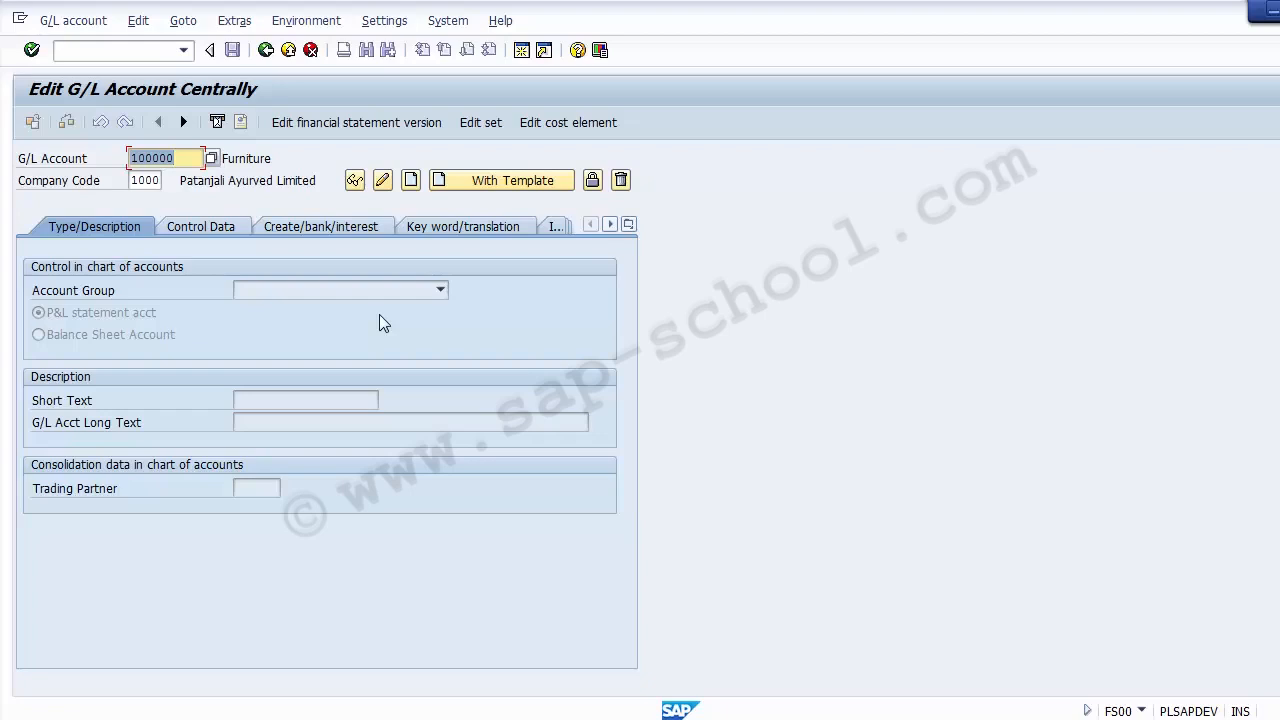
Set the company code to 9000 and clear the G/L account number for the recorded transaction
key(Tab)
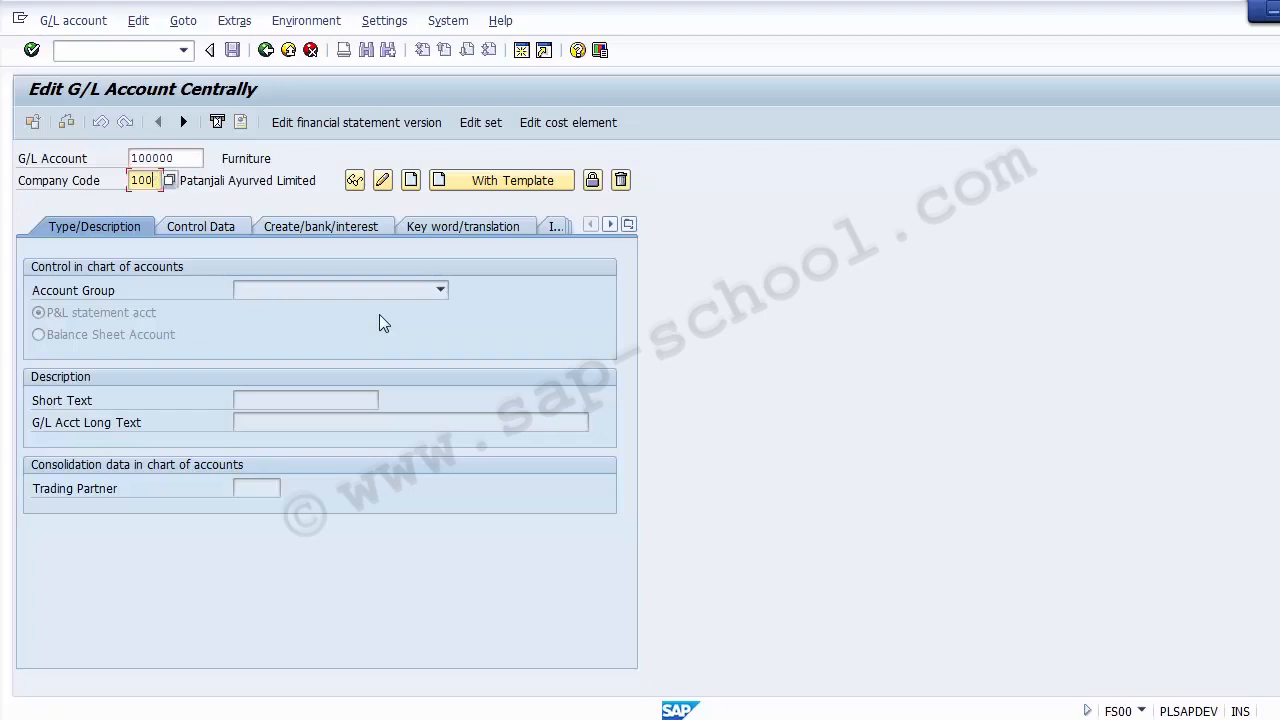
text(900)
text(0)
key(Return)
key(BackSpace)
key(BackSpace)
key(BackSpace)
key(BackSpace)
key(BackSpace)
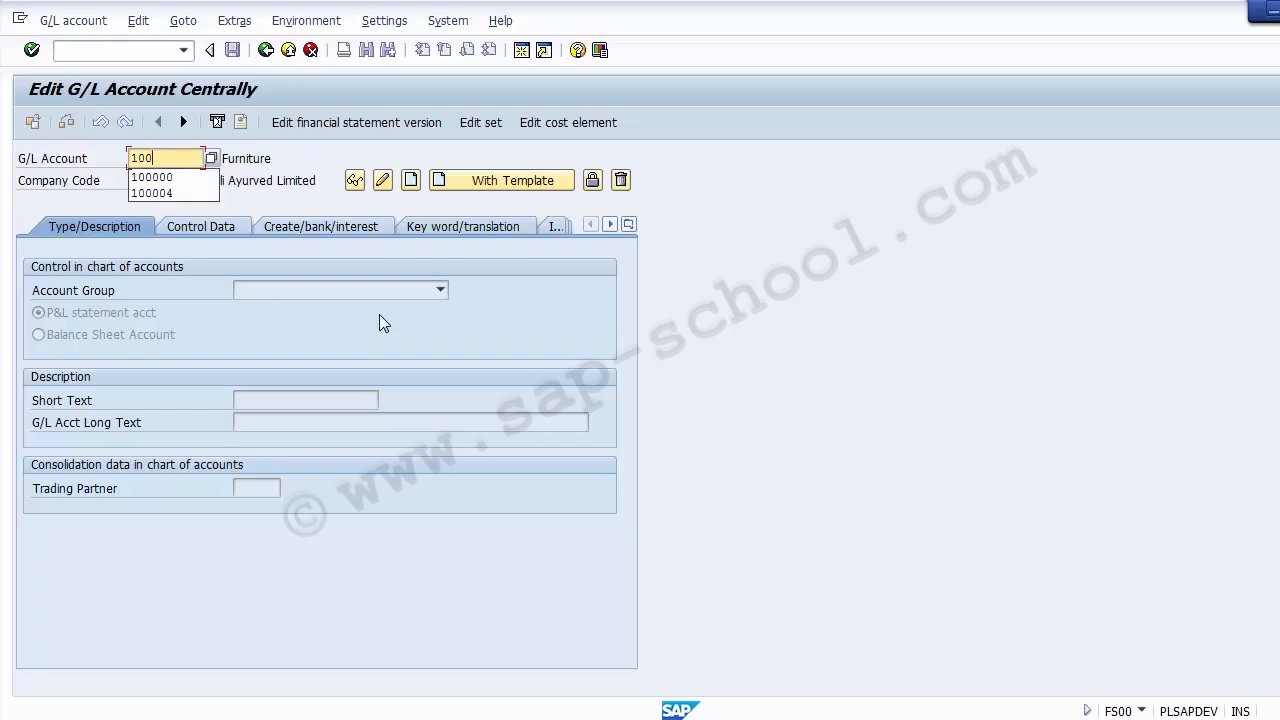
key(Return)
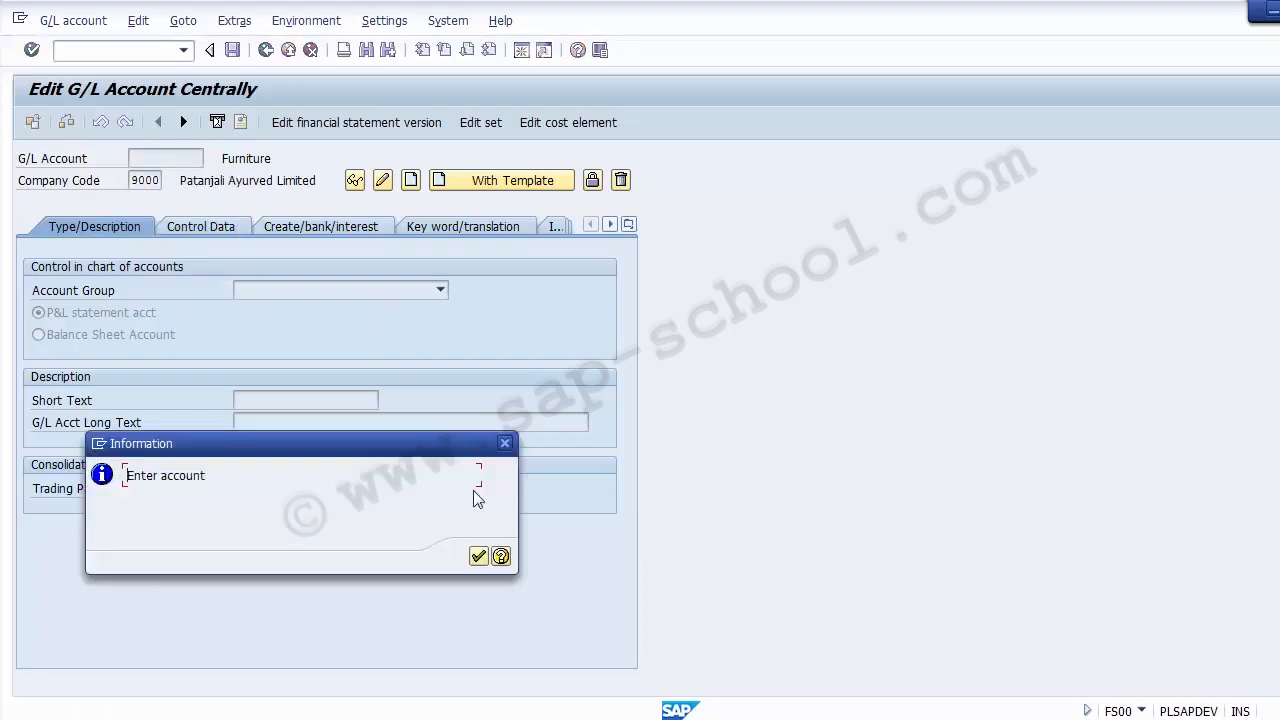
click(477, 556)
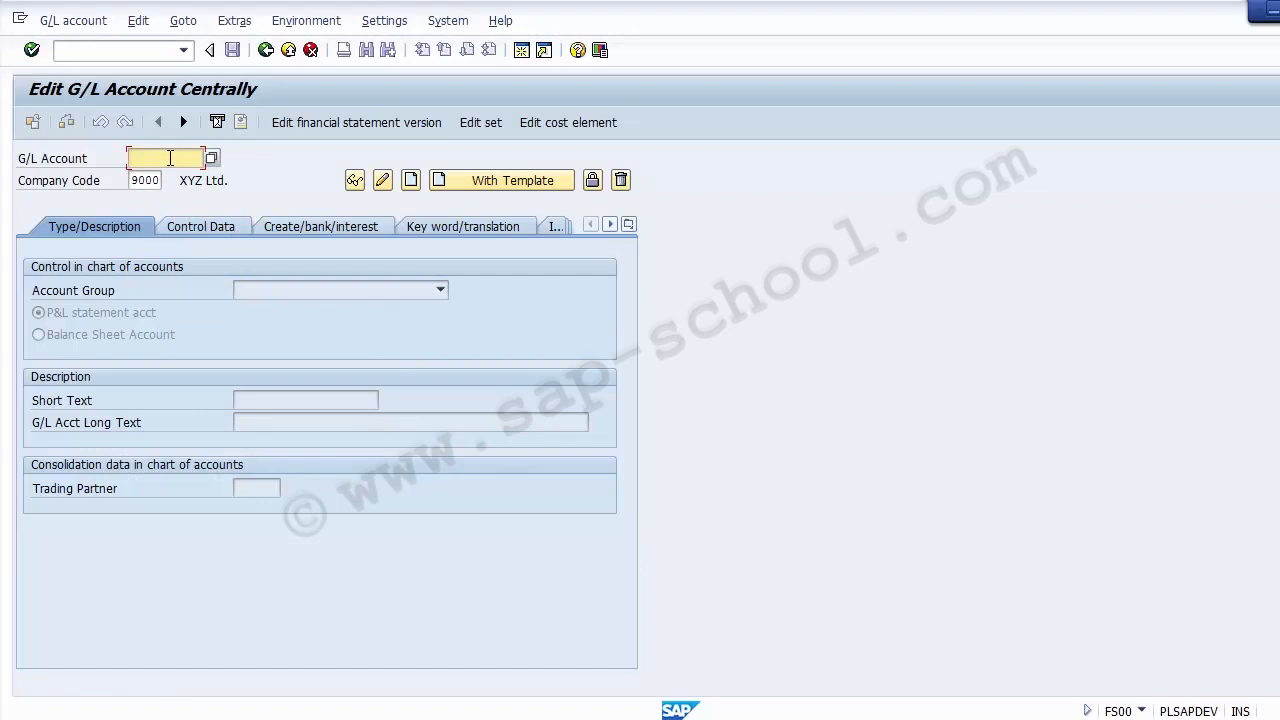
Enter G/L account 100000 and start creating it in company code 9000
click(170, 158)
key(Down)
key(Return)
drag(186, 158, 160, 180)
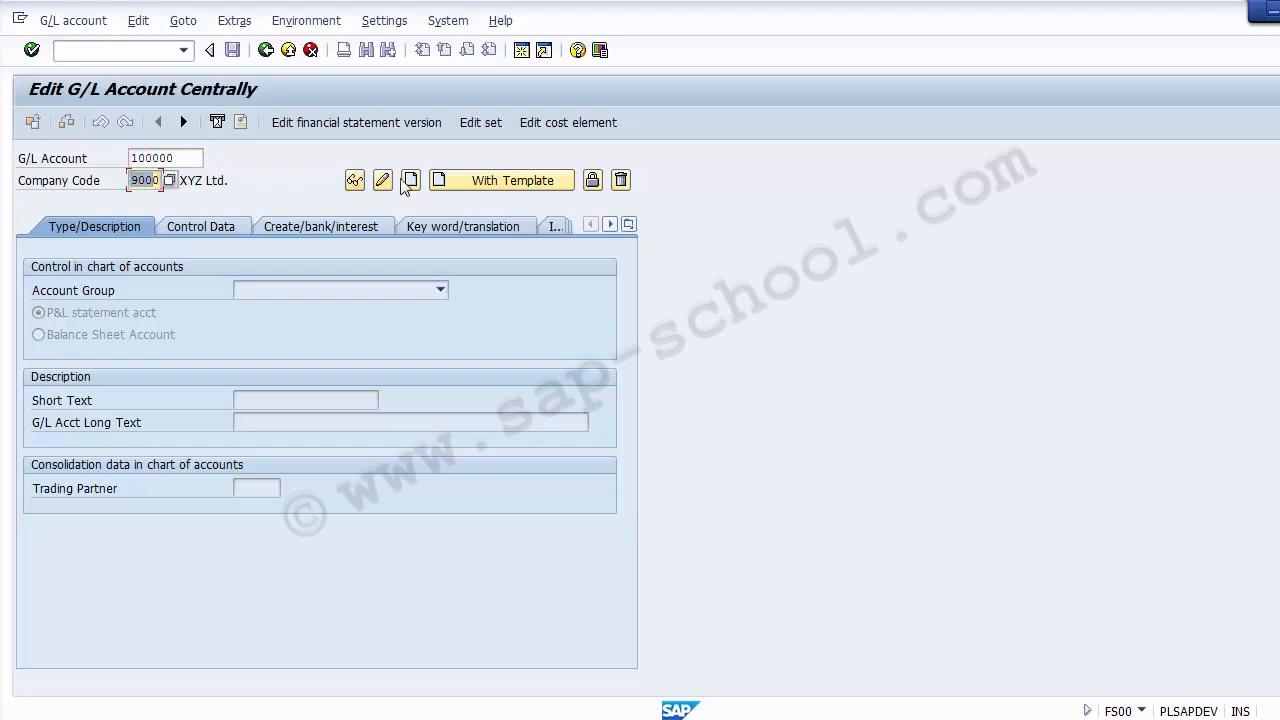
click(413, 188)
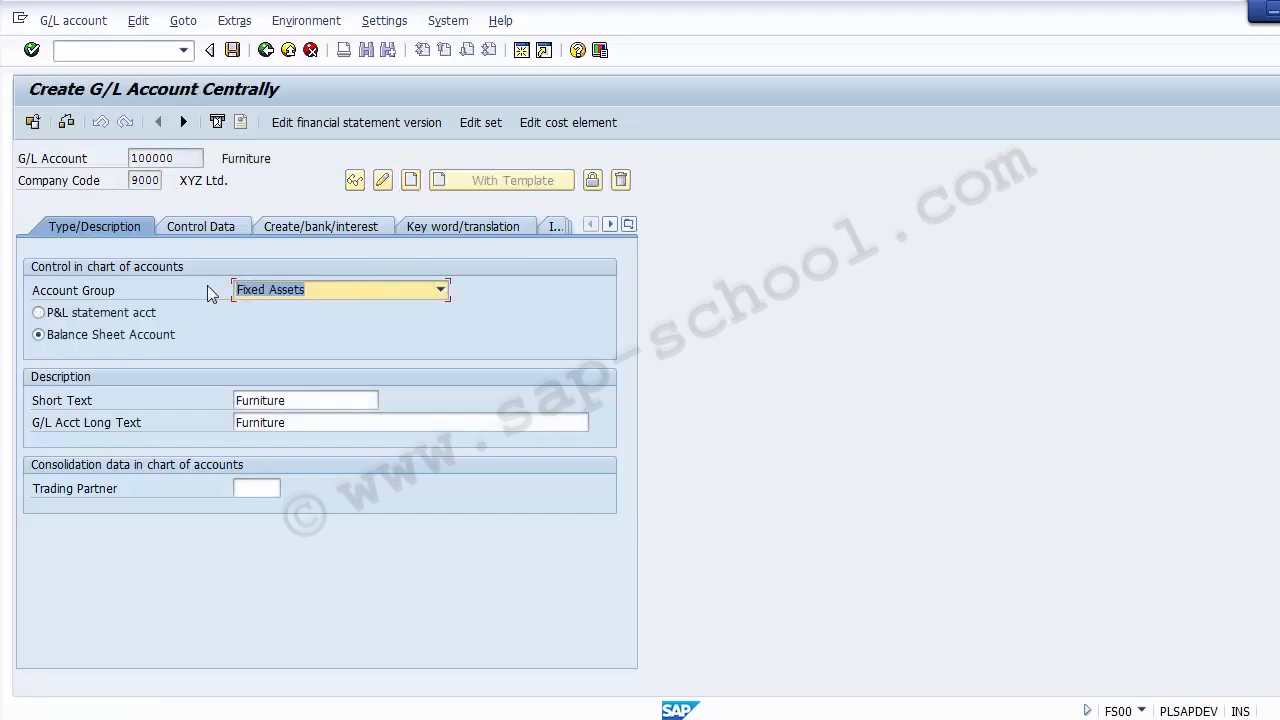
Assign the account group Fixed Assets and classify the account as a balance sheet account
click(326, 289)
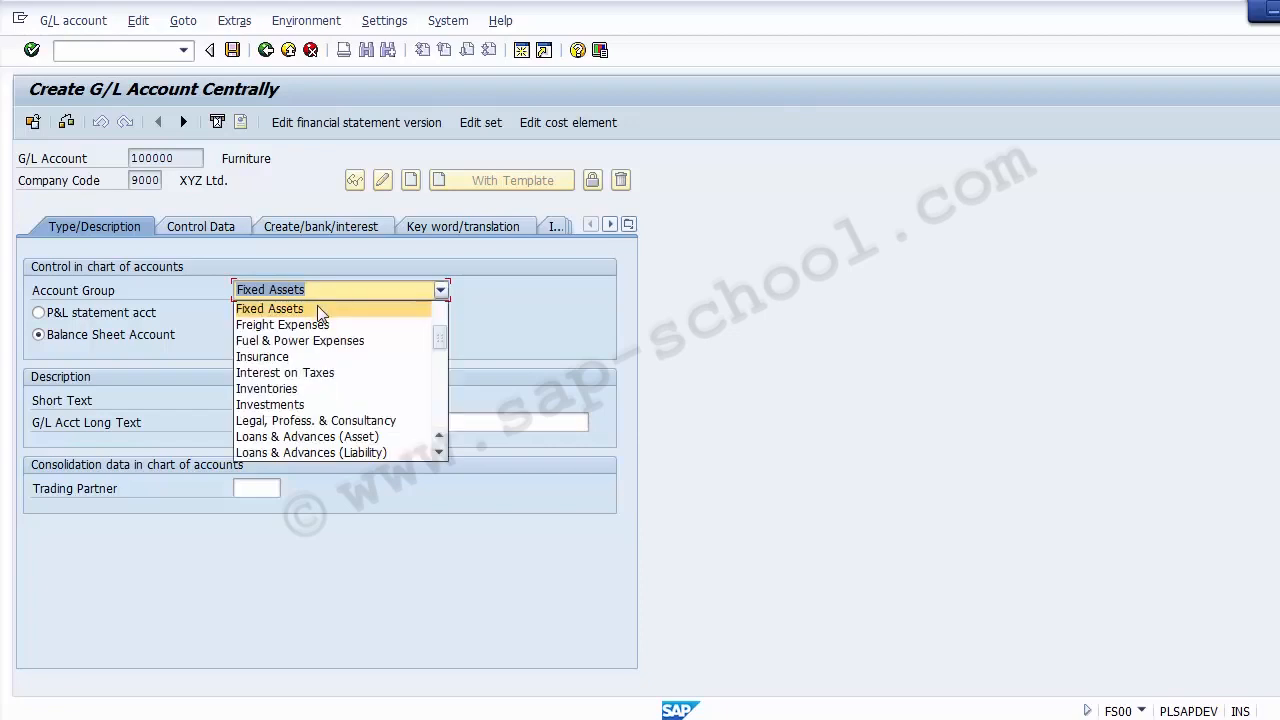
click(318, 310)
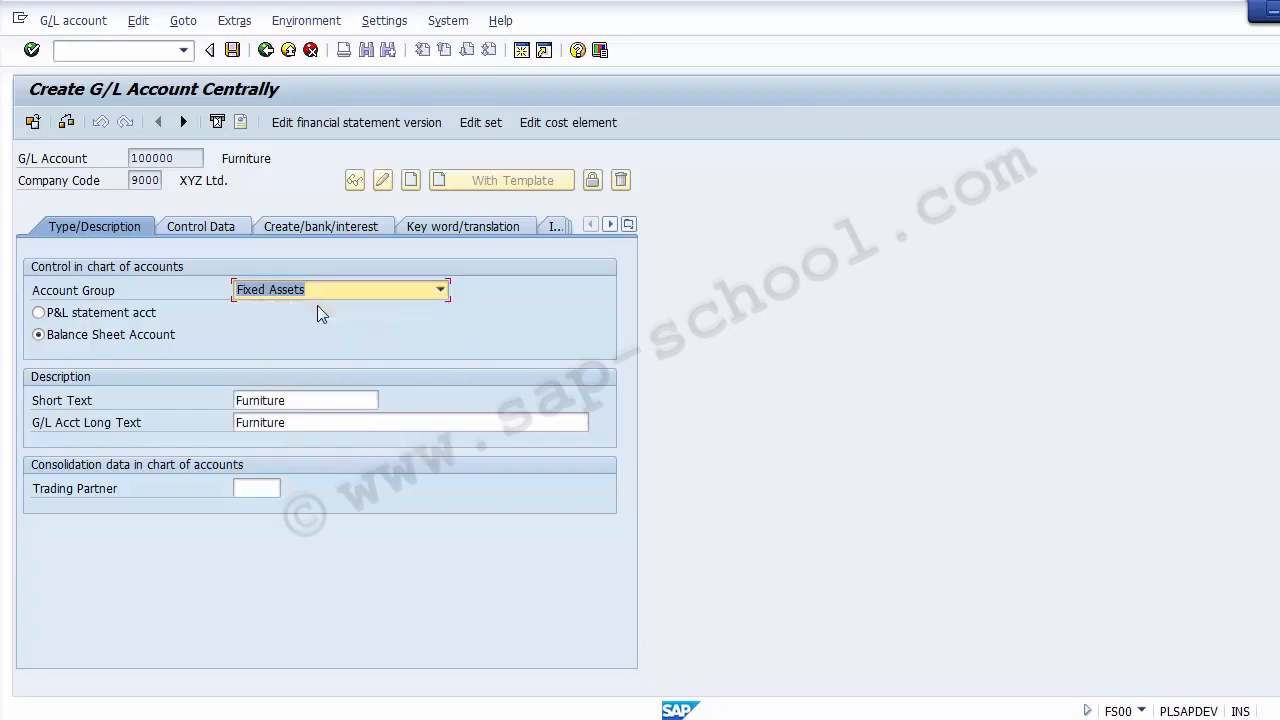
click(91, 336)
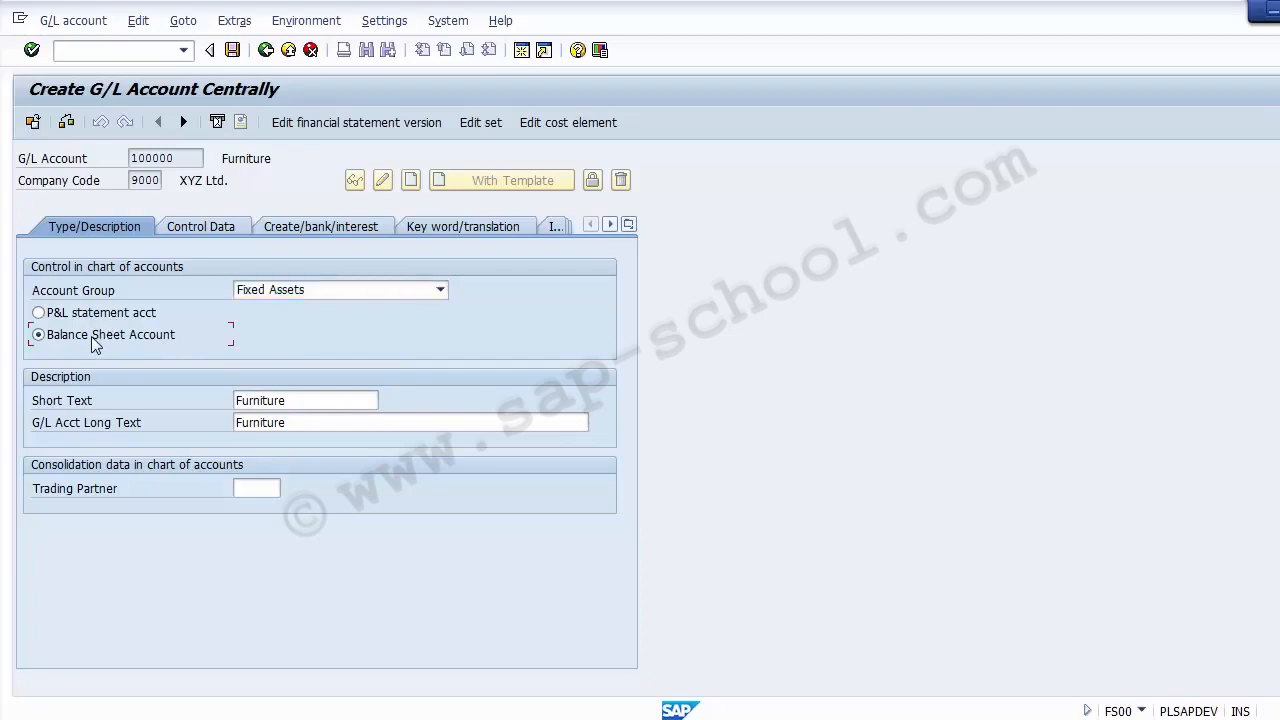
Set the account's short text to Furniture A/C and its long text to Furniture Account
click(306, 400)
drag(306, 400, 214, 396)
click(336, 400)
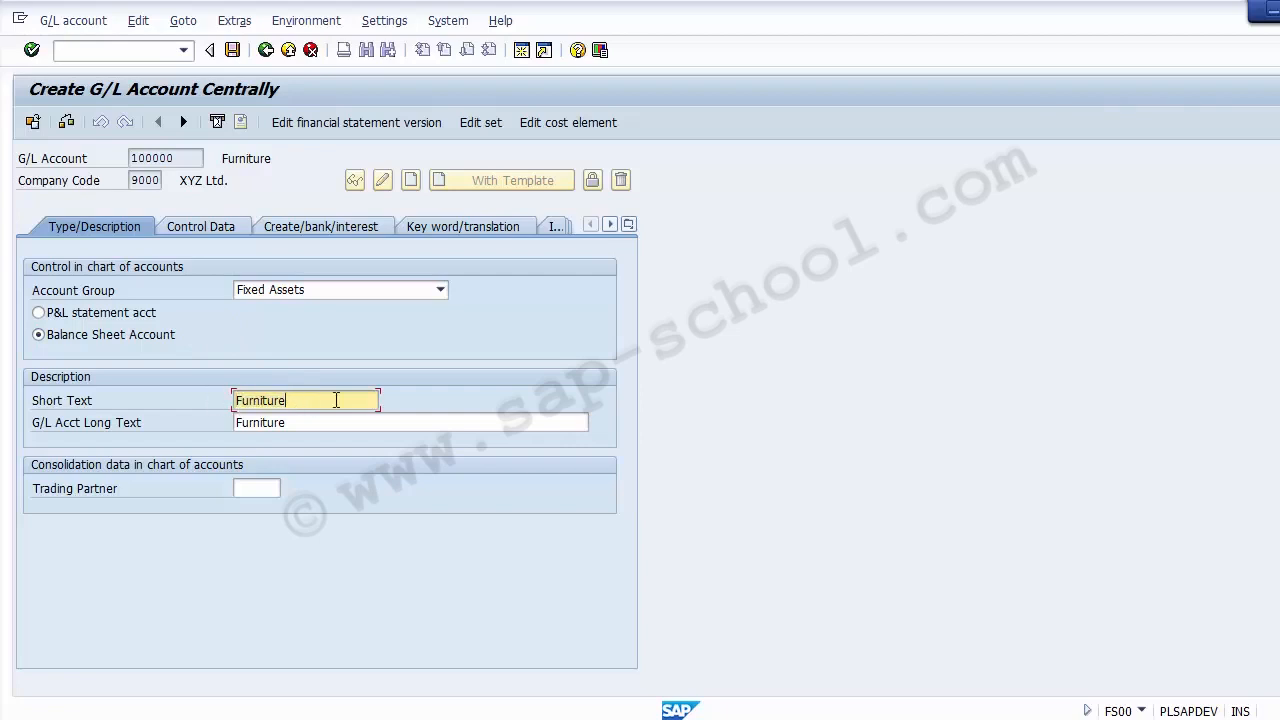
text(A/C)
click(327, 422)
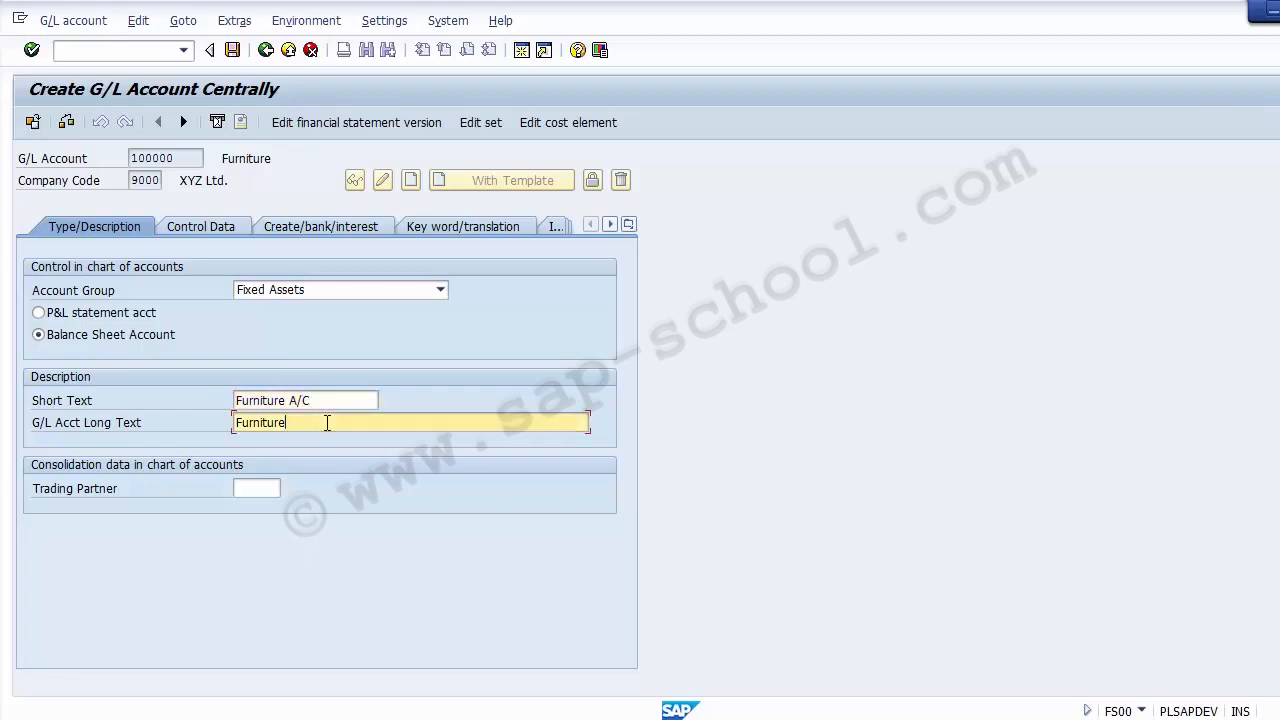
text(Account)
click(288, 422)
key(Insert)
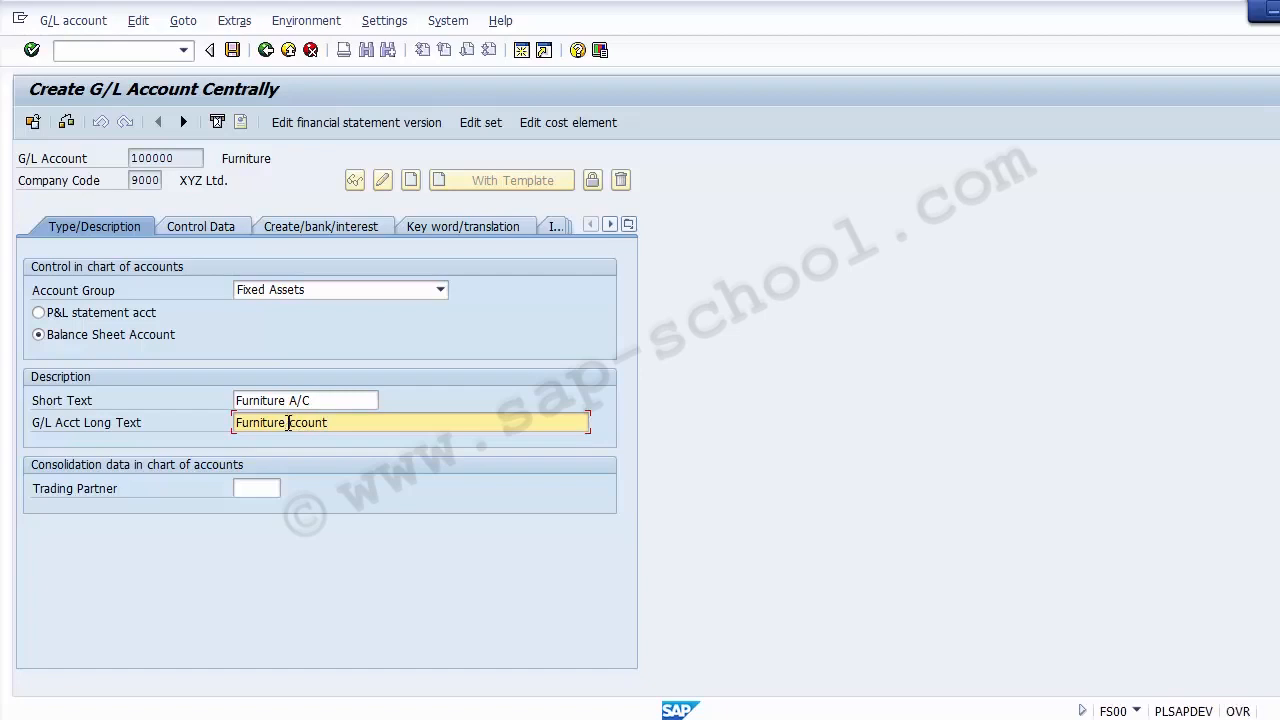
key(Insert)
text(A)
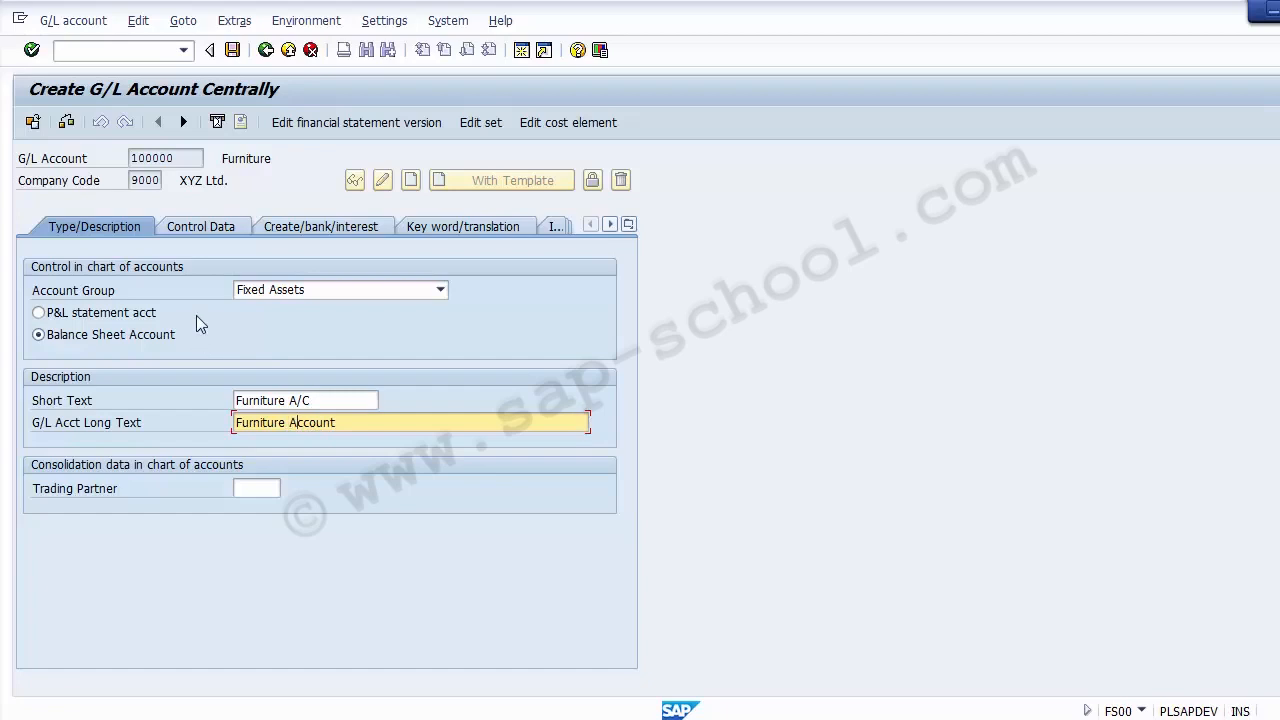
In the account's control data, set the reconciliation account type to Assets
click(192, 228)
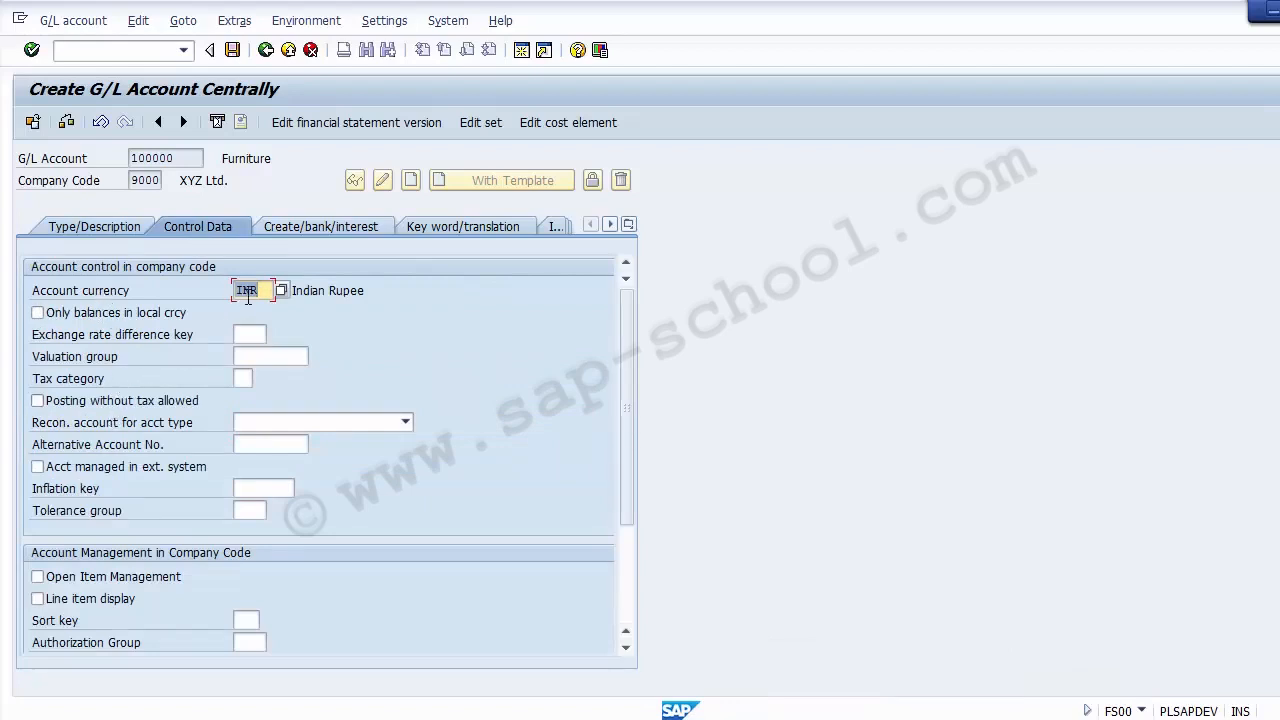
click(130, 424)
click(247, 420)
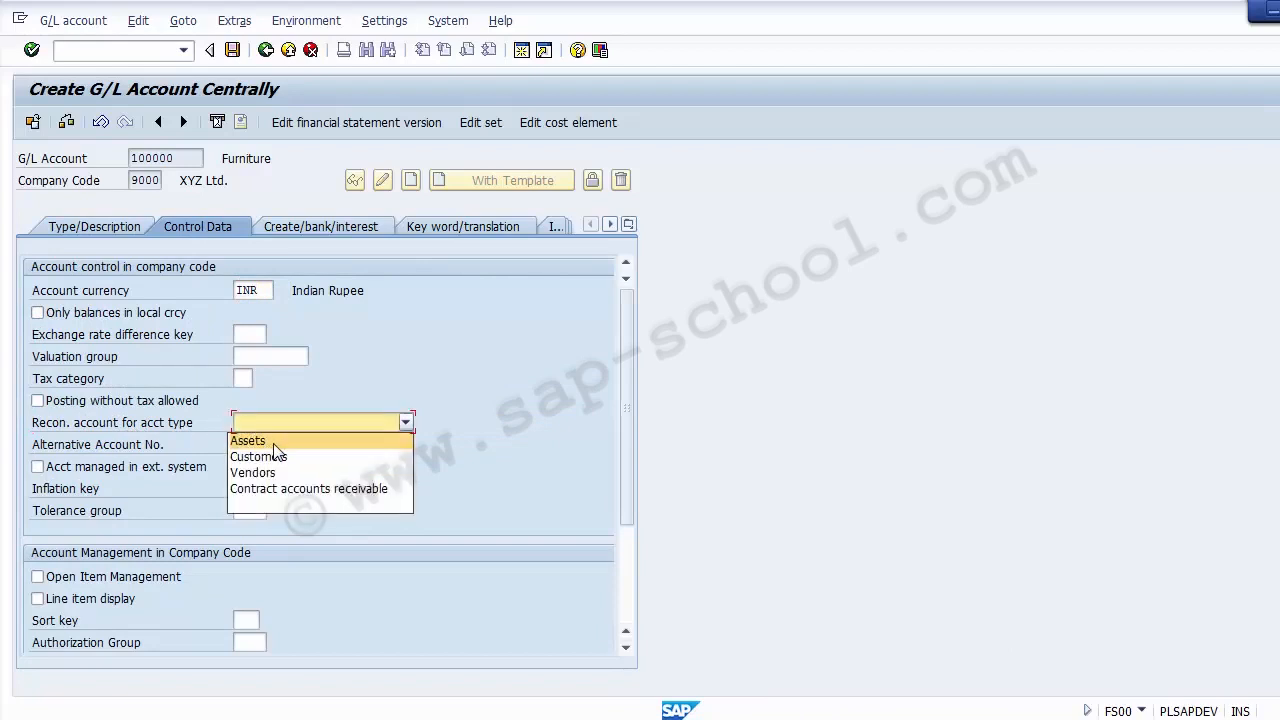
click(273, 441)
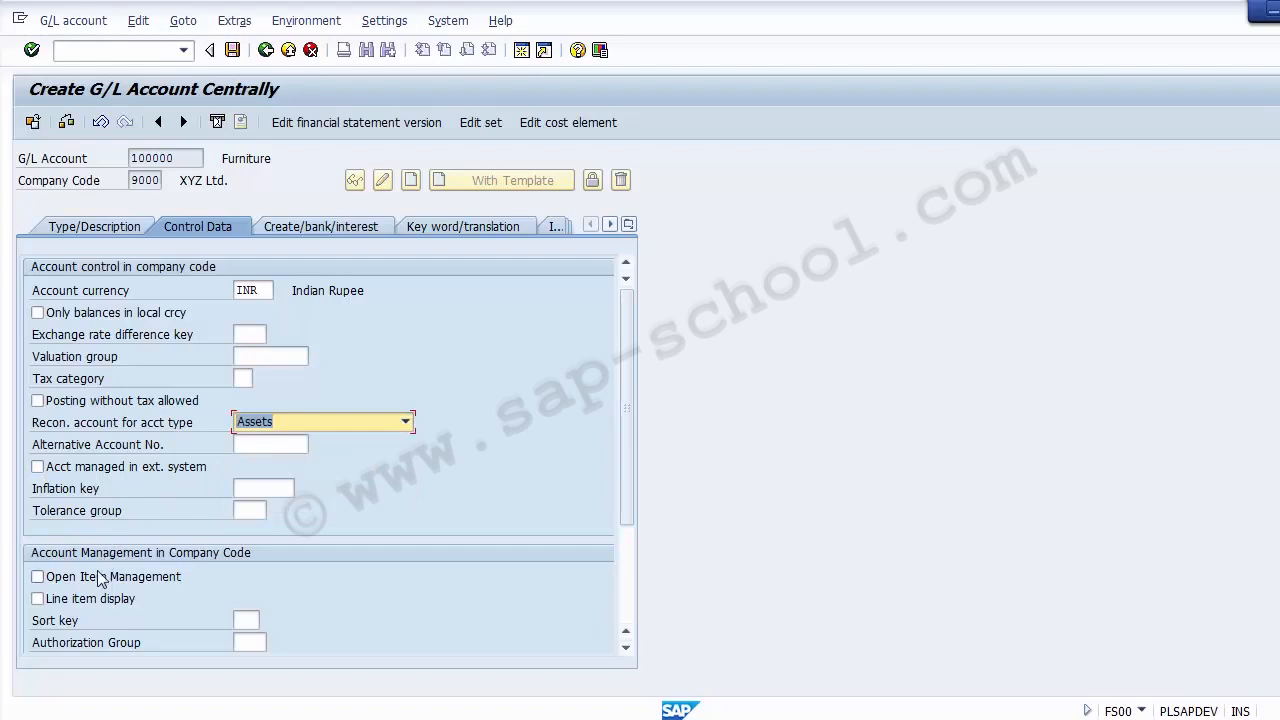
Enable line item display and choose sort key 001 for the account
click(85, 605)
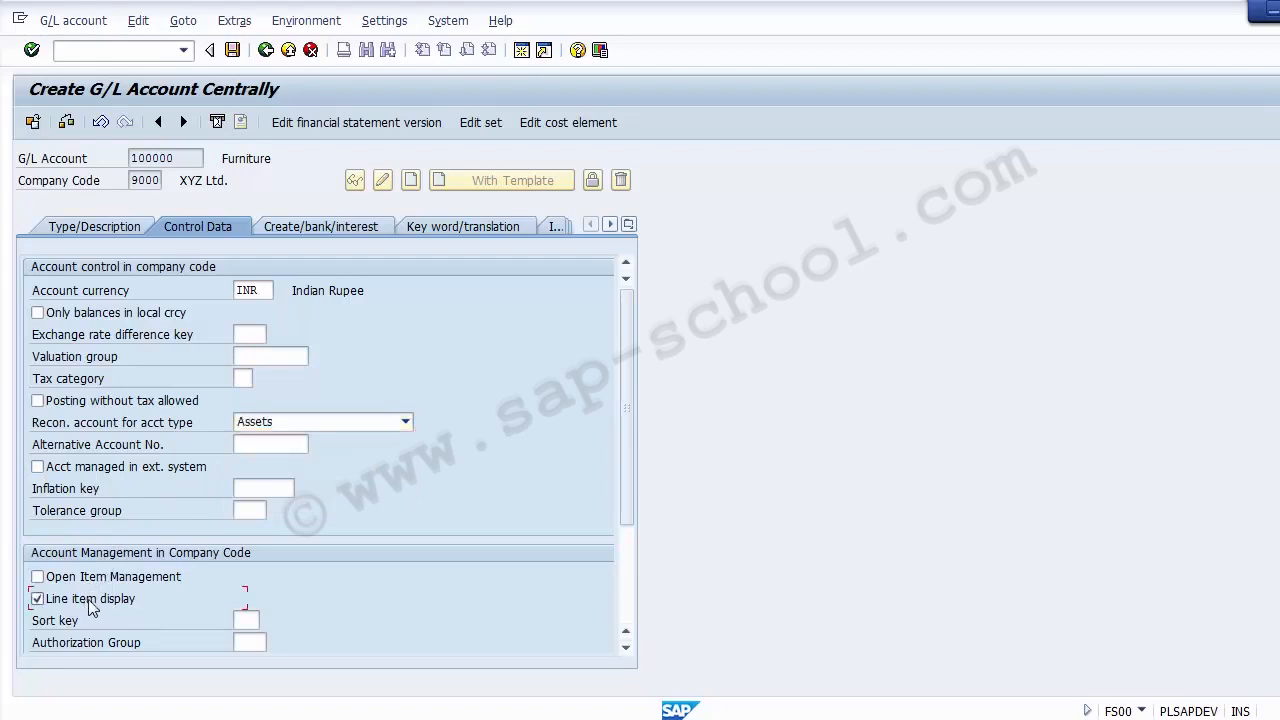
drag(627, 478, 627, 603)
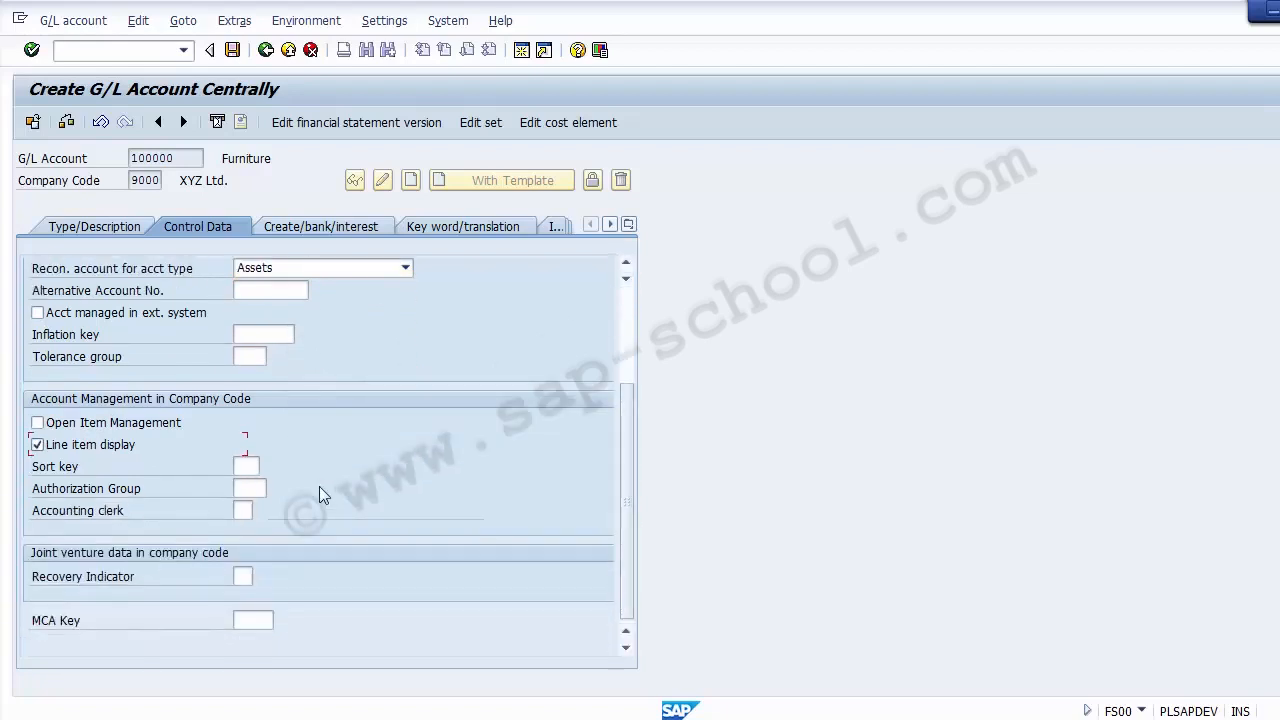
click(248, 467)
click(267, 466)
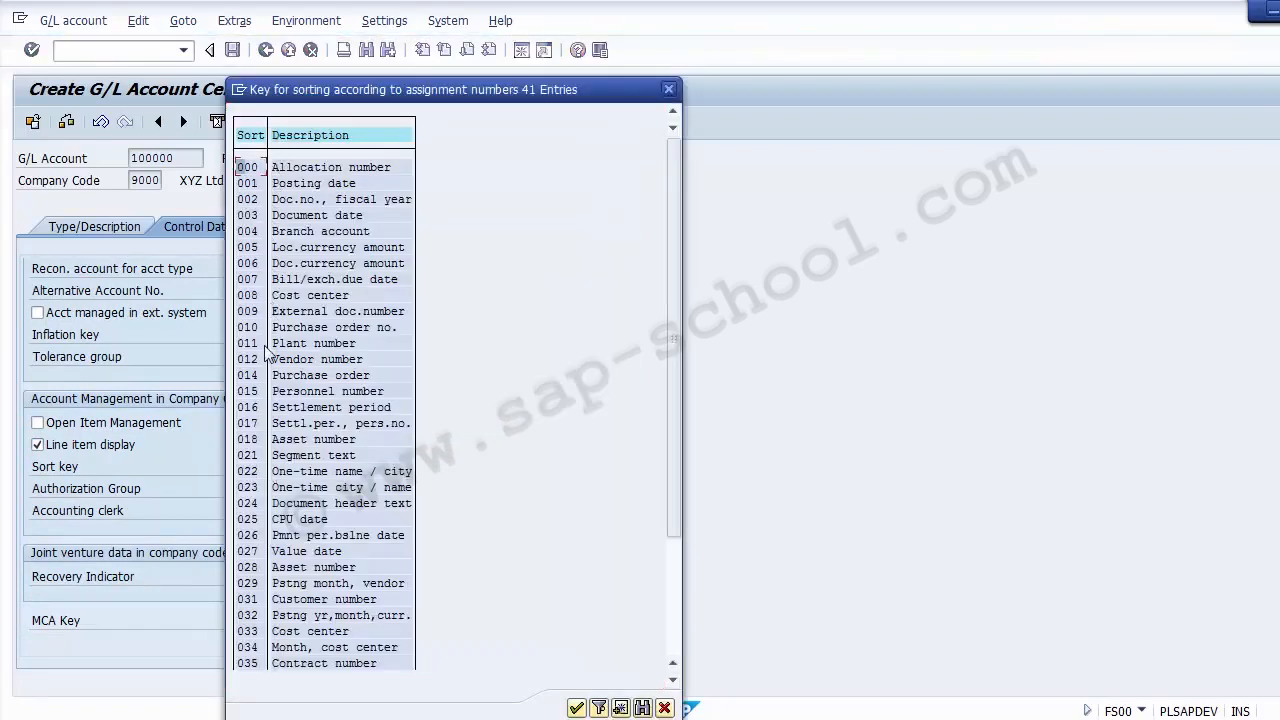
double_click(246, 184)
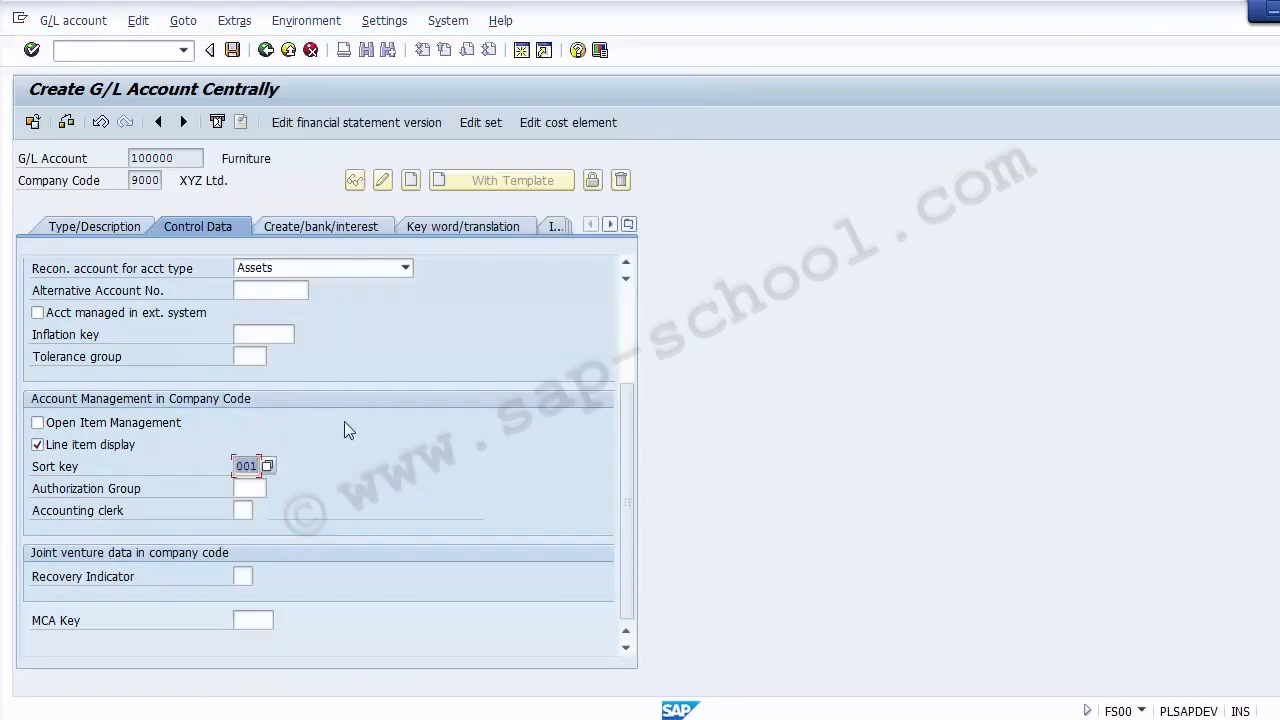
Enter field status group G067 for the account and save it to finish the transaction recording
click(311, 228)
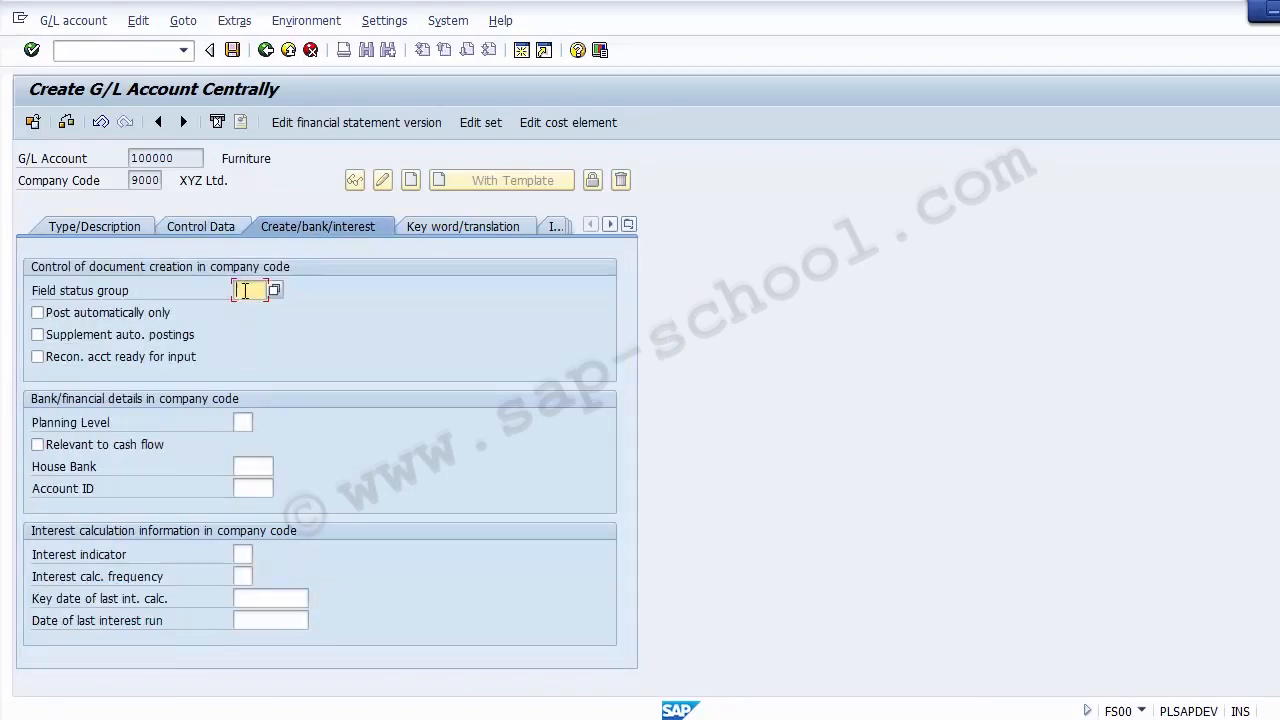
text(G067)
click(232, 50)
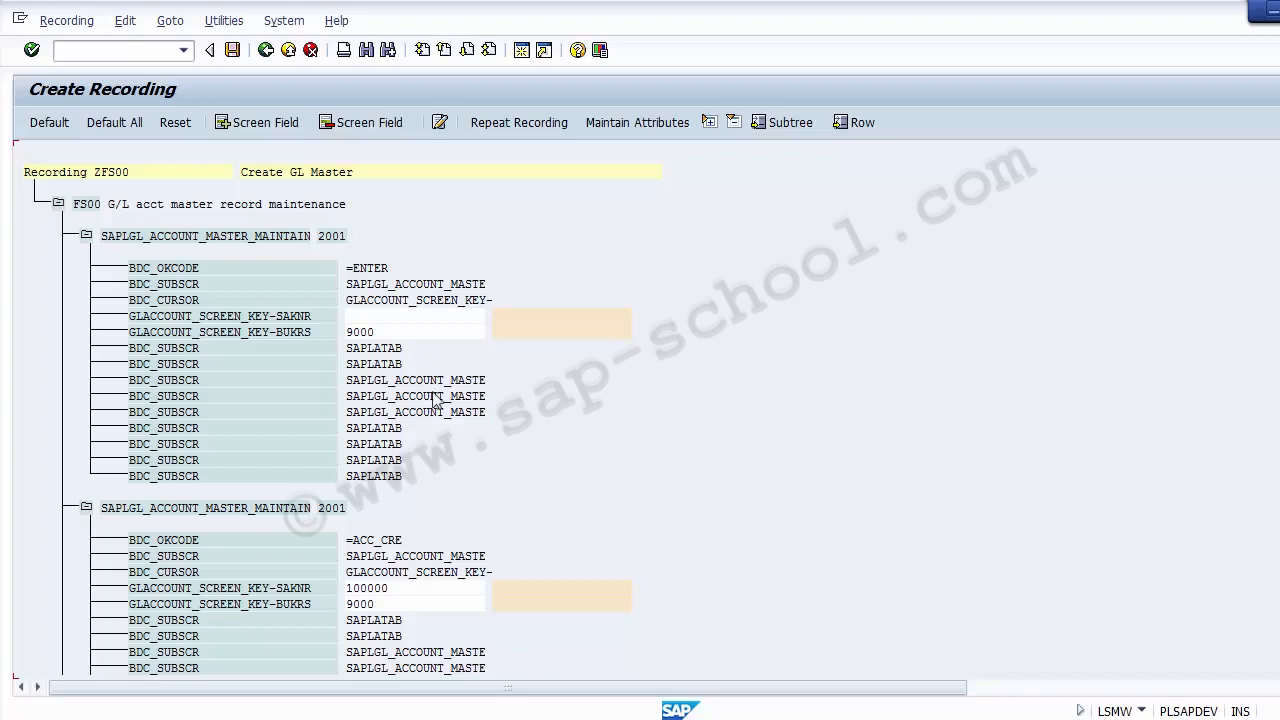
Examine the recorded screens and field values of ZFS00, from the account key through to the field status group
click(404, 334)
scroll(783, 250, down, 8)
click(380, 226)
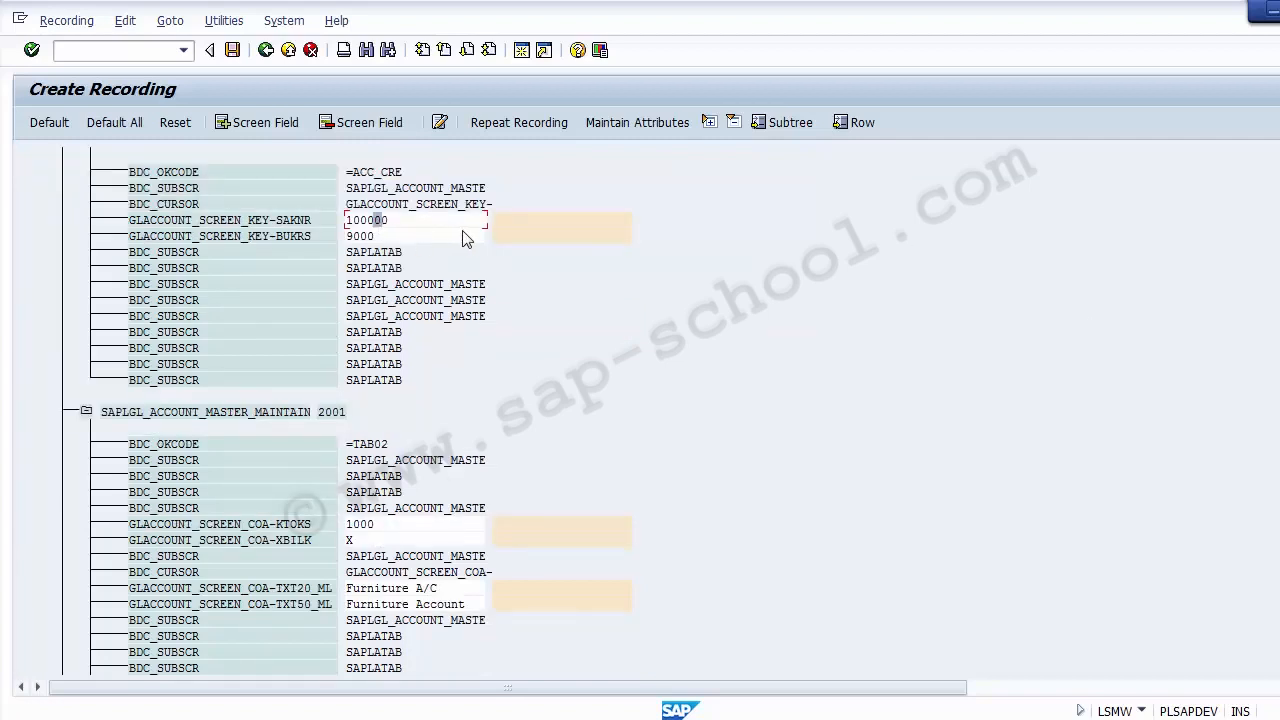
click(362, 237)
click(292, 222)
click(370, 240)
click(384, 528)
scroll(841, 410, down, 5)
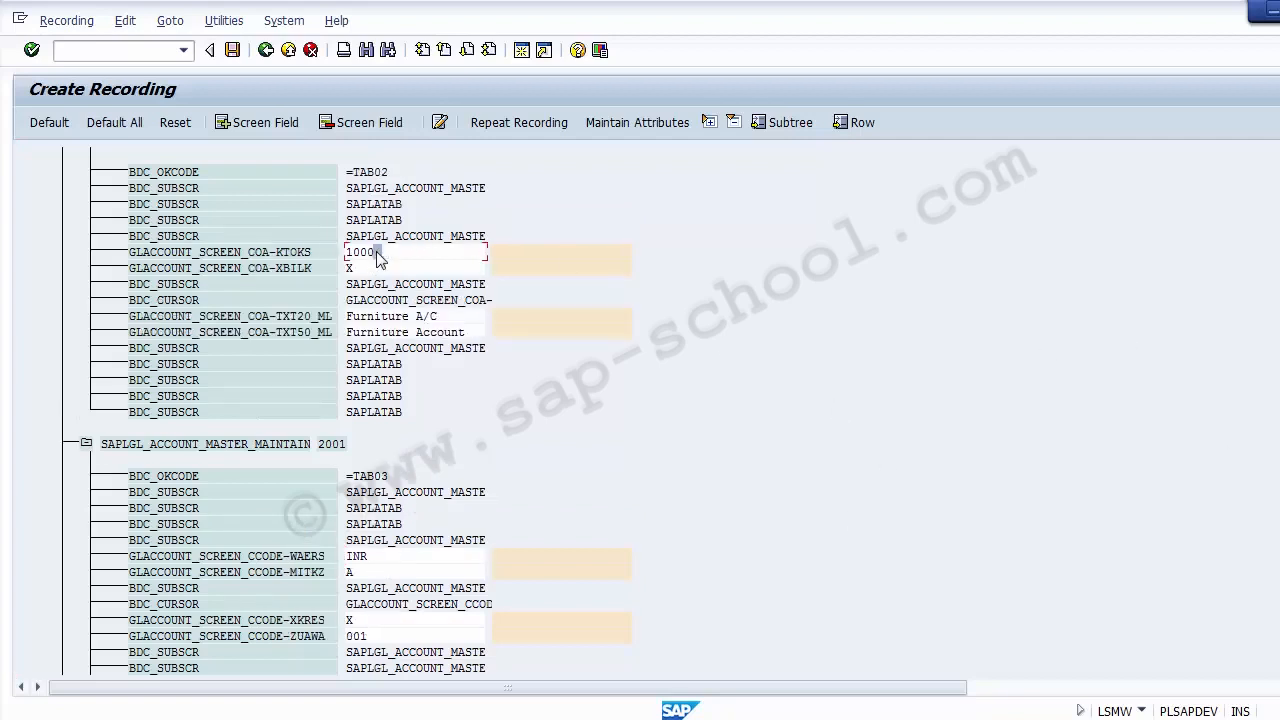
click(349, 270)
click(392, 317)
click(392, 333)
click(363, 558)
click(370, 573)
click(369, 620)
click(366, 638)
scroll(880, 563, down, 6)
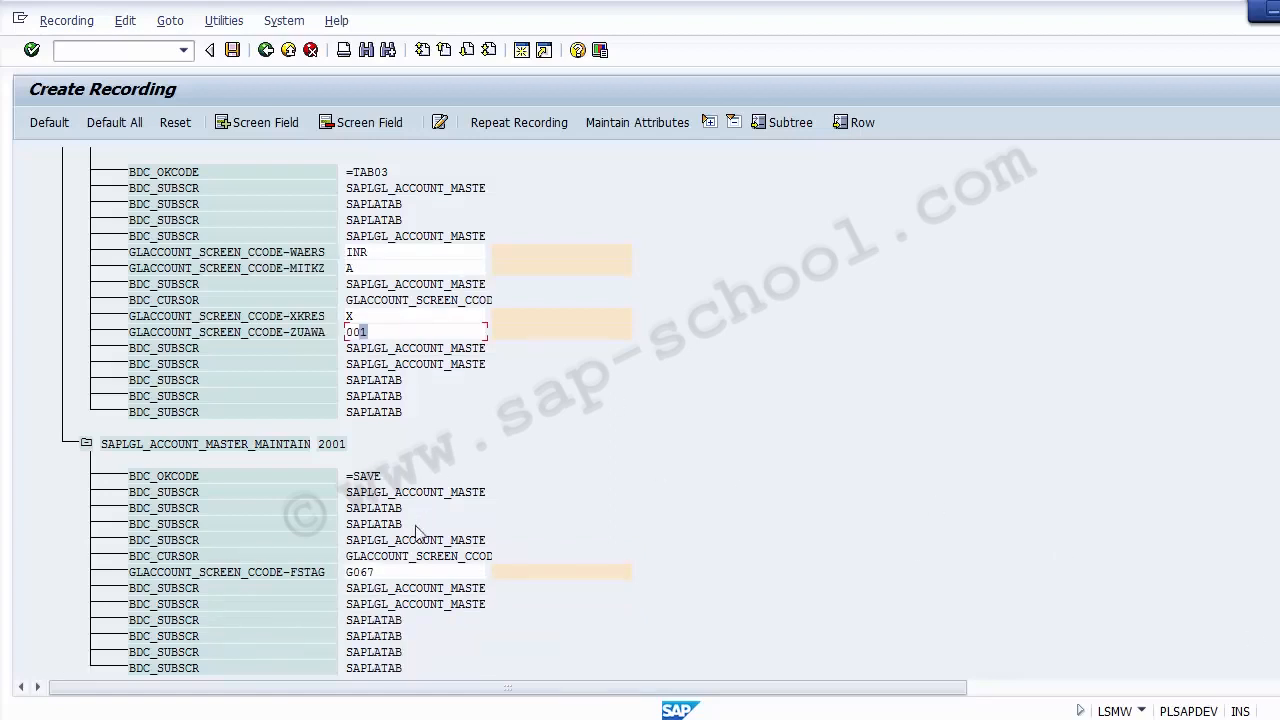
click(399, 573)
scroll(646, 410, up, 20)
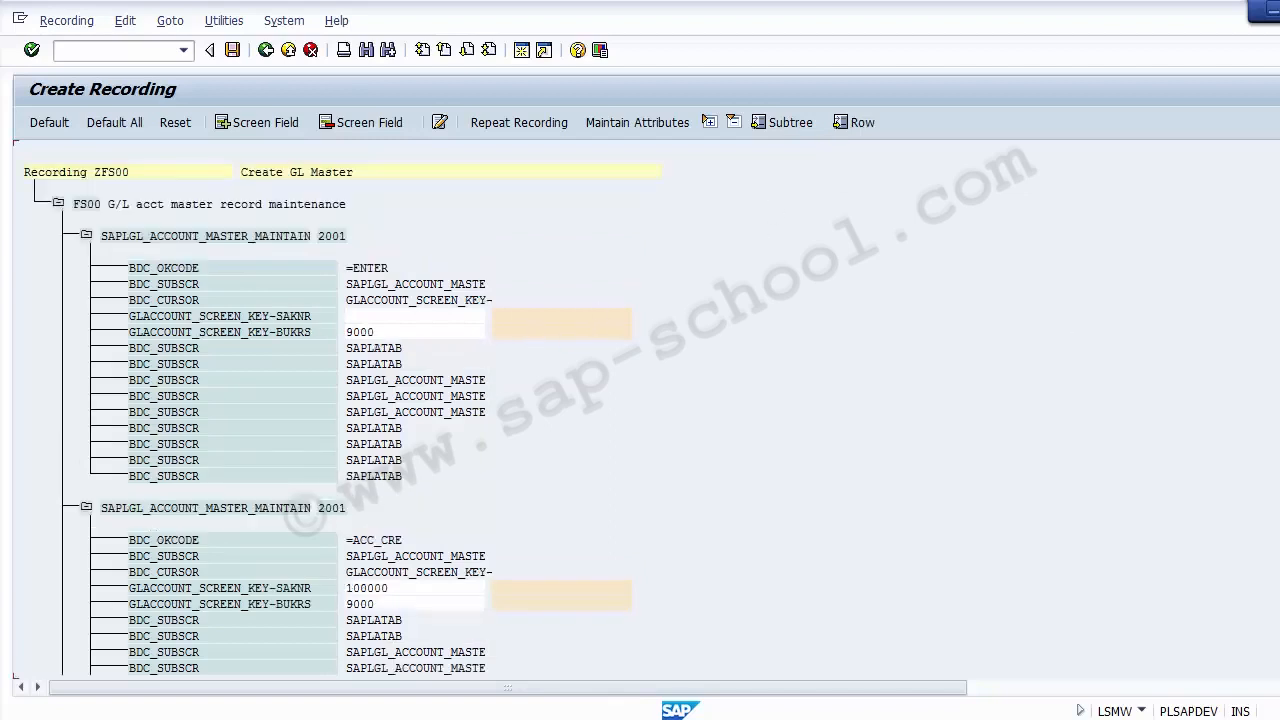
Try to assign GL Number as both the field name and description for GLACCOUNT_SCREEN_KEY-SAKNR on the account creation screen
scroll(640, 400, down, 7)
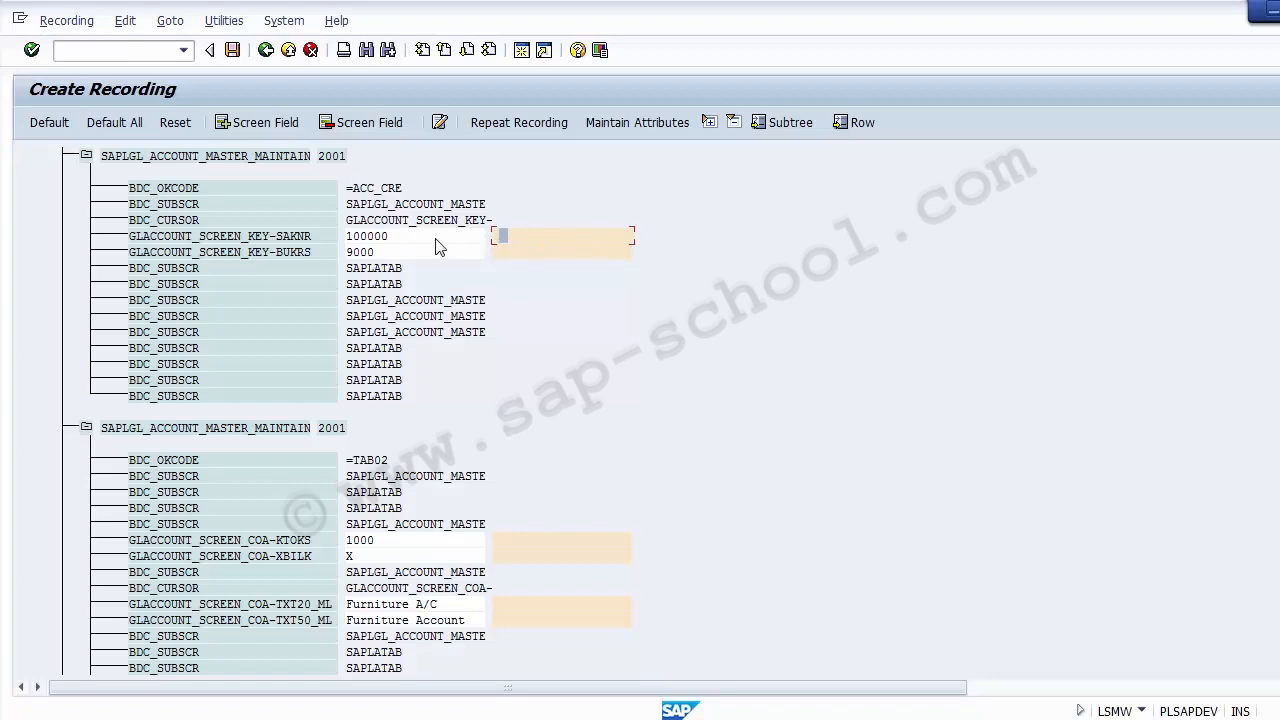
double_click(503, 232)
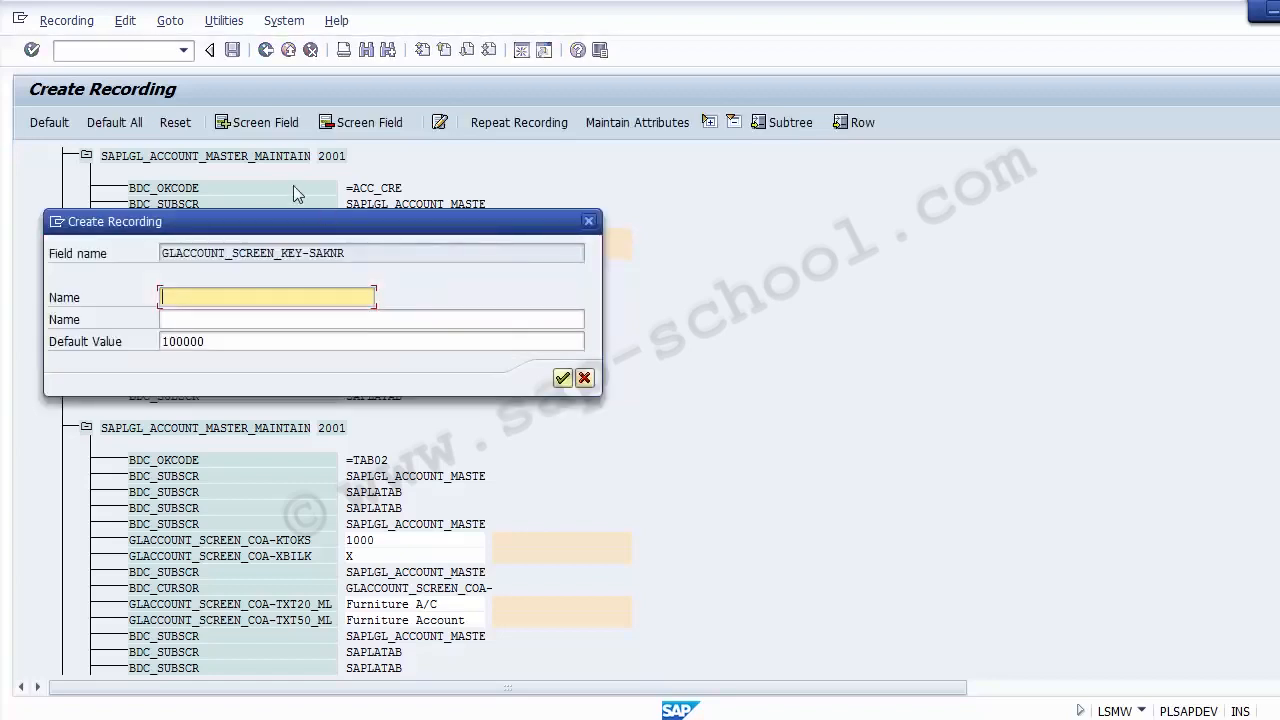
drag(283, 221, 895, 179)
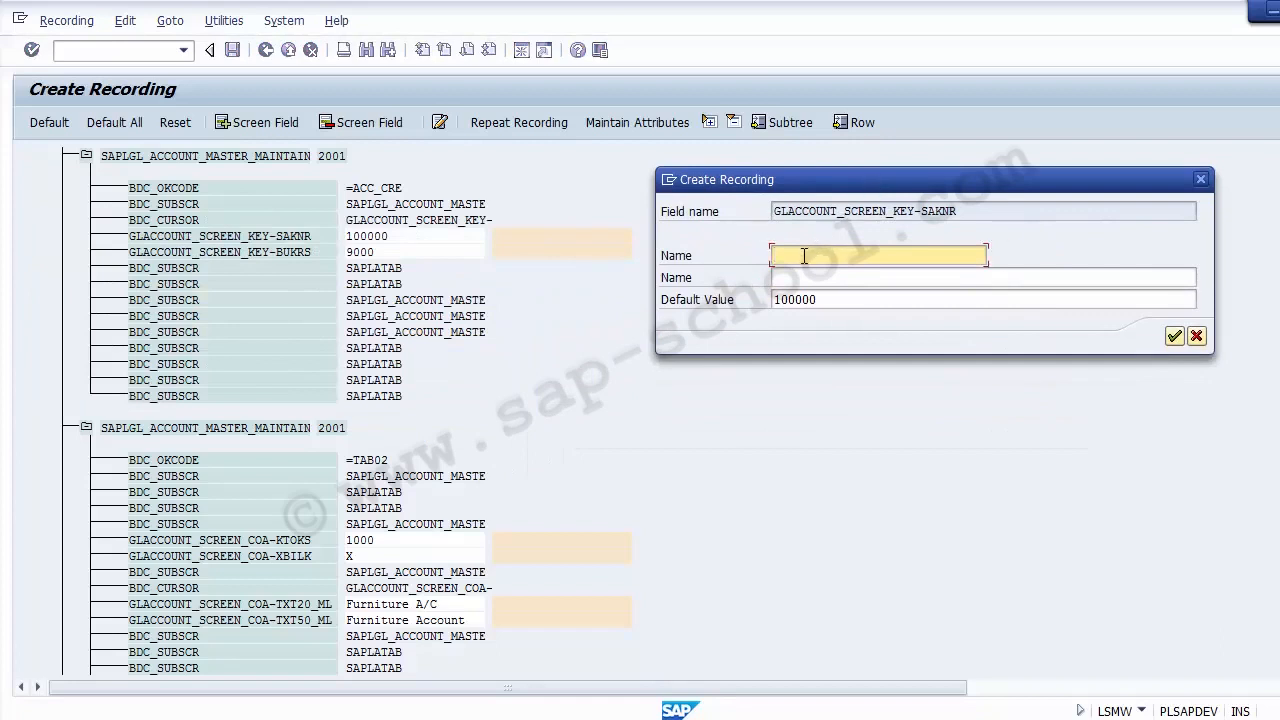
text(GL Number)
key(BackSpace)
key(BackSpace)
key(BackSpace)
key(BackSpace)
key(BackSpace)
text(umber)
key(Tab)
text(GL Number)
key(Return)
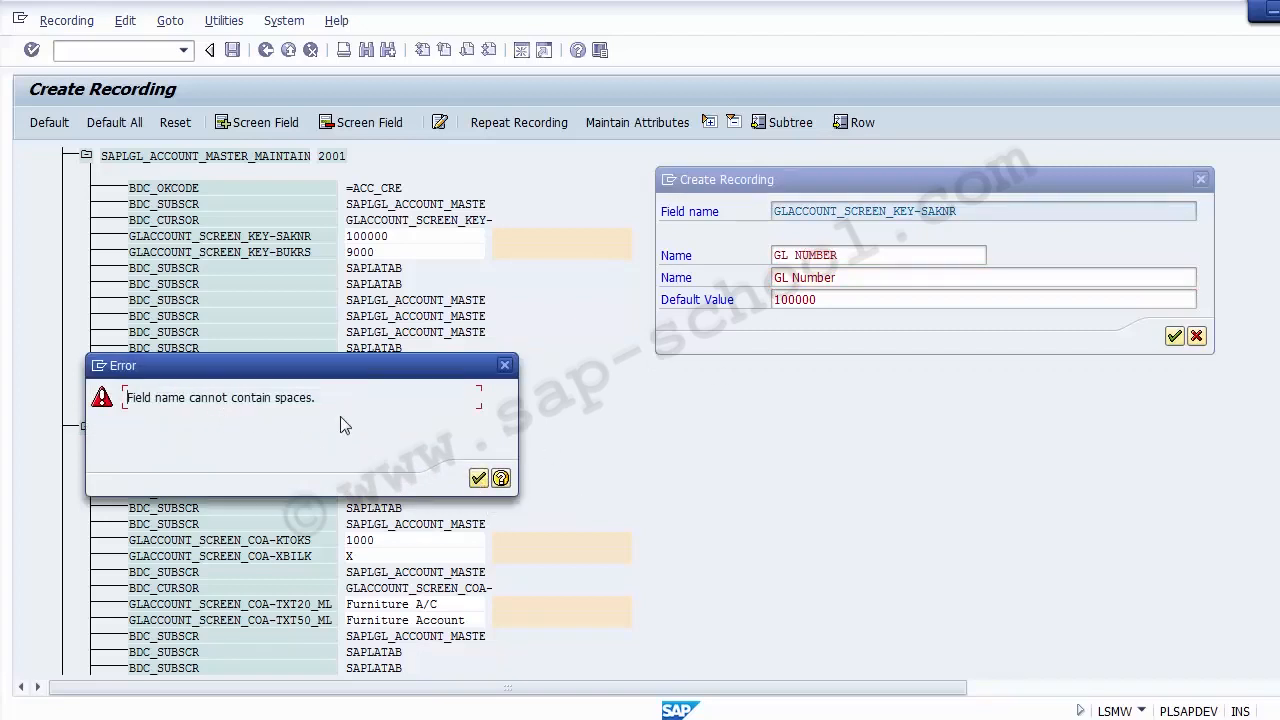
Correct the technical name of the SAKNR field to GL_NUMBER
click(475, 480)
click(478, 480)
click(796, 255)
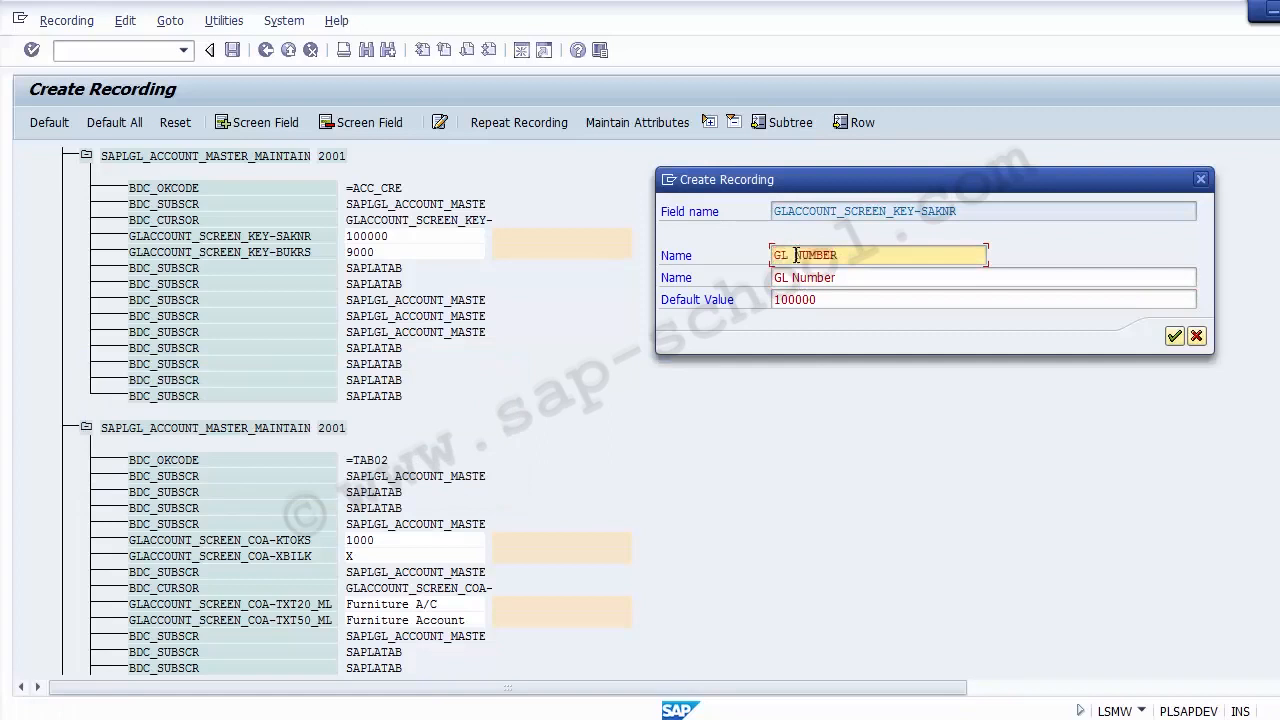
key(BackSpace)
text(_)
click(877, 277)
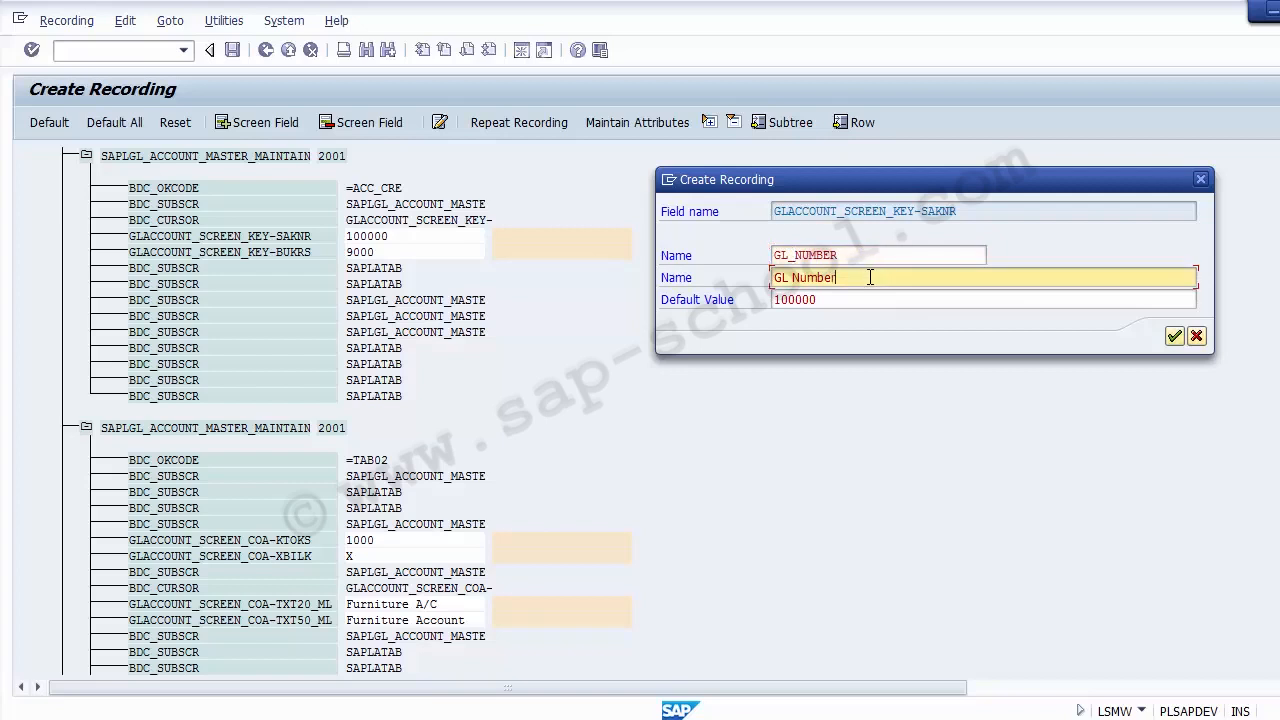
drag(877, 277, 760, 279)
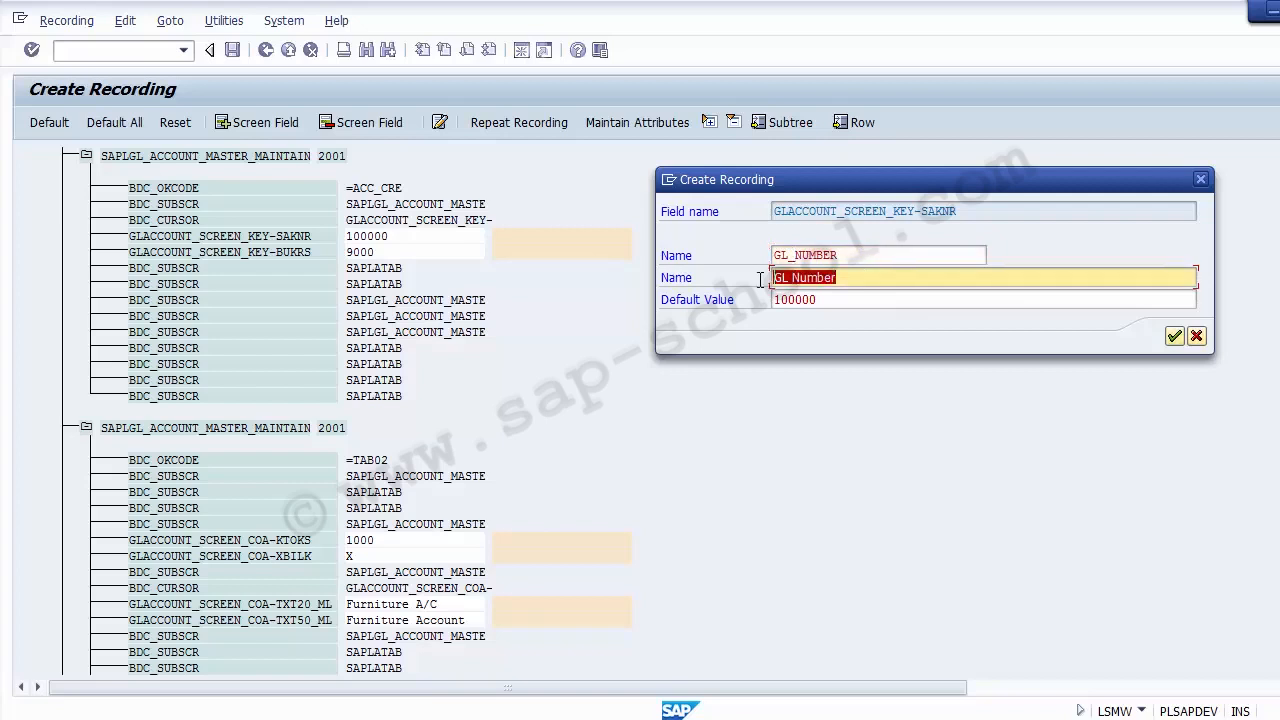
Clear the default value of the GL_NUMBER field and apply its field definition
click(848, 299)
key(BackSpace)
key(BackSpace)
key(BackSpace)
key(BackSpace)
key(BackSpace)
key(BackSpace)
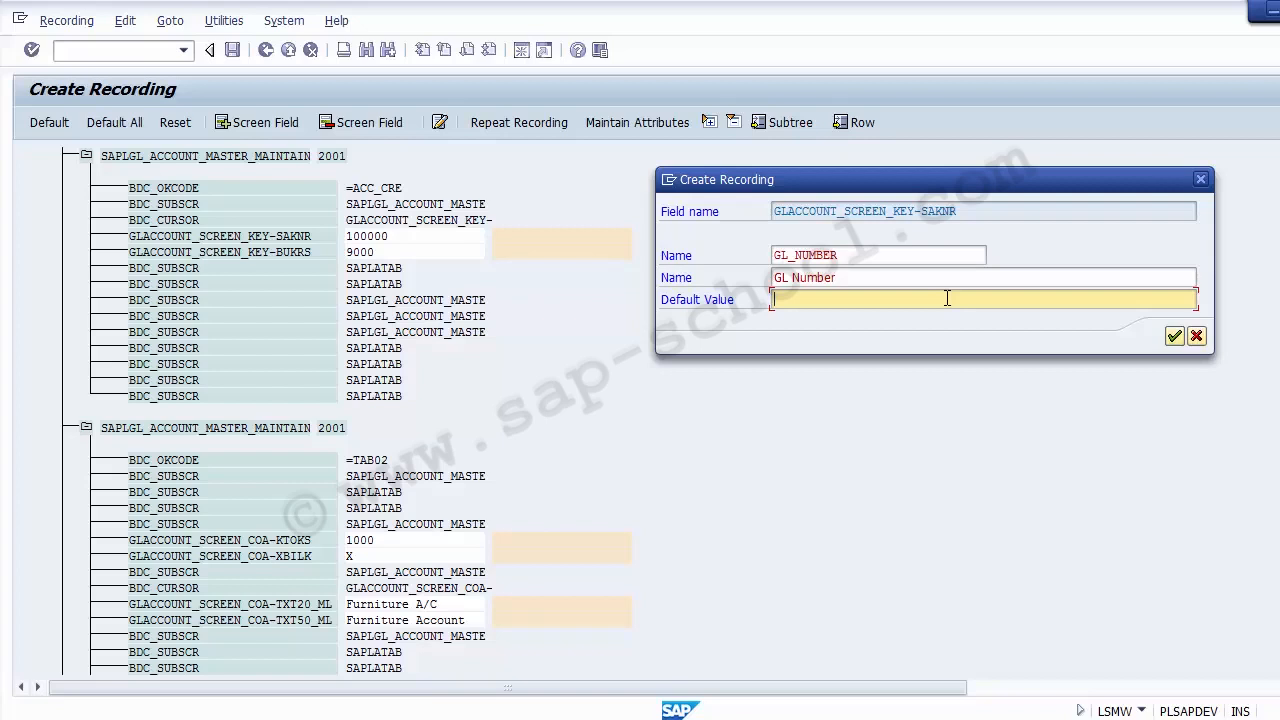
click(1174, 337)
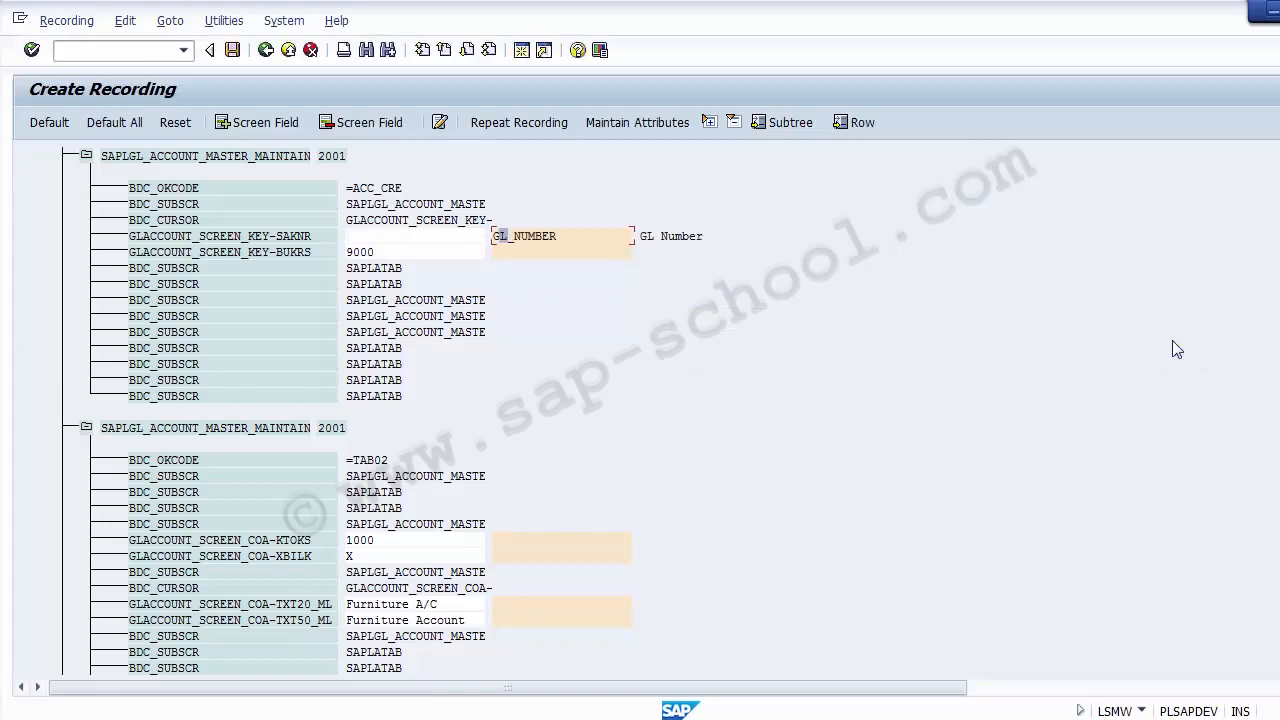
Assign Company_Code as the name and description of GLACCOUNT_SCREEN_KEY-BUKRS, keeping 9000 as its default value
click(453, 238)
click(530, 238)
double_click(510, 253)
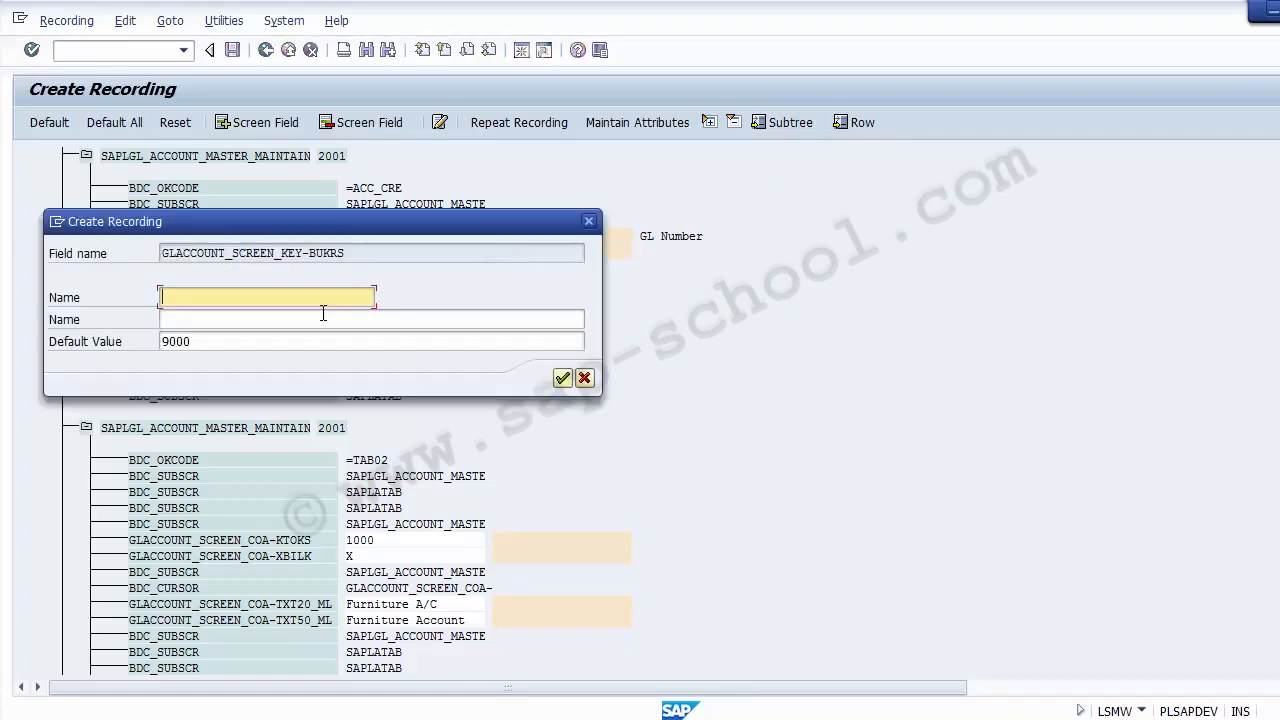
text(Company_Code)
key(Tab)
text(Company_Code)
key(Tab)
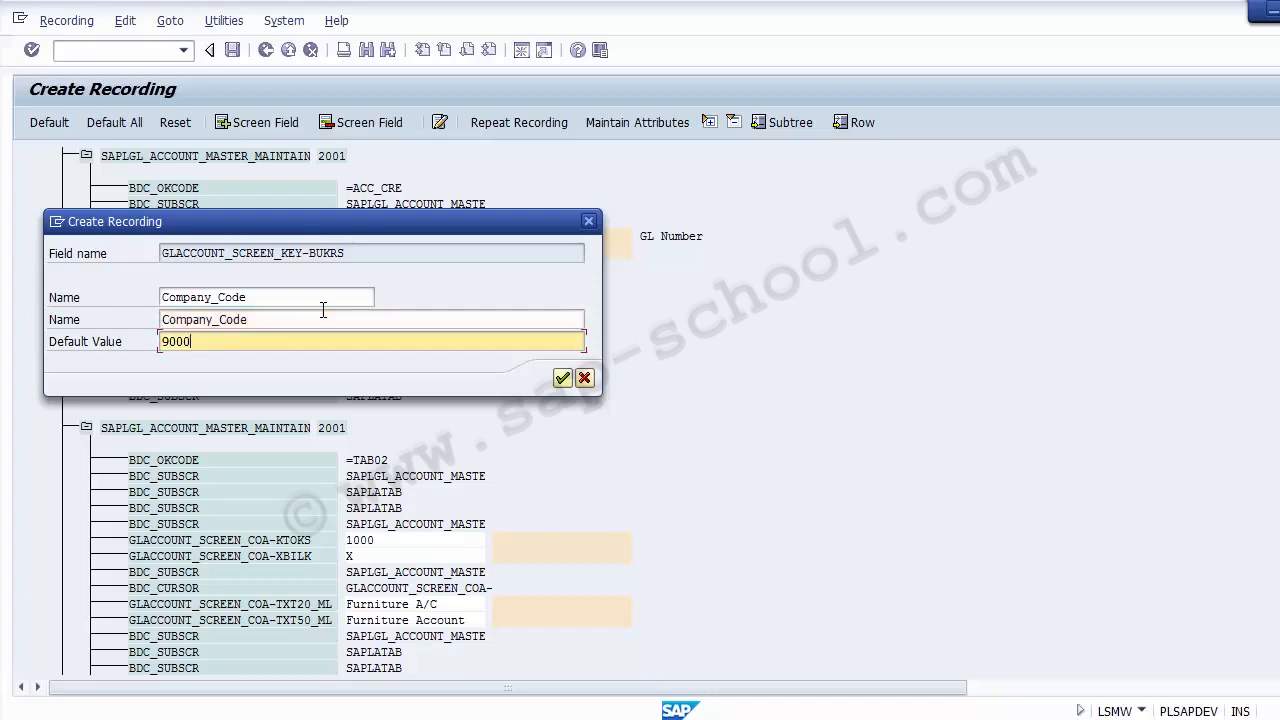
click(562, 378)
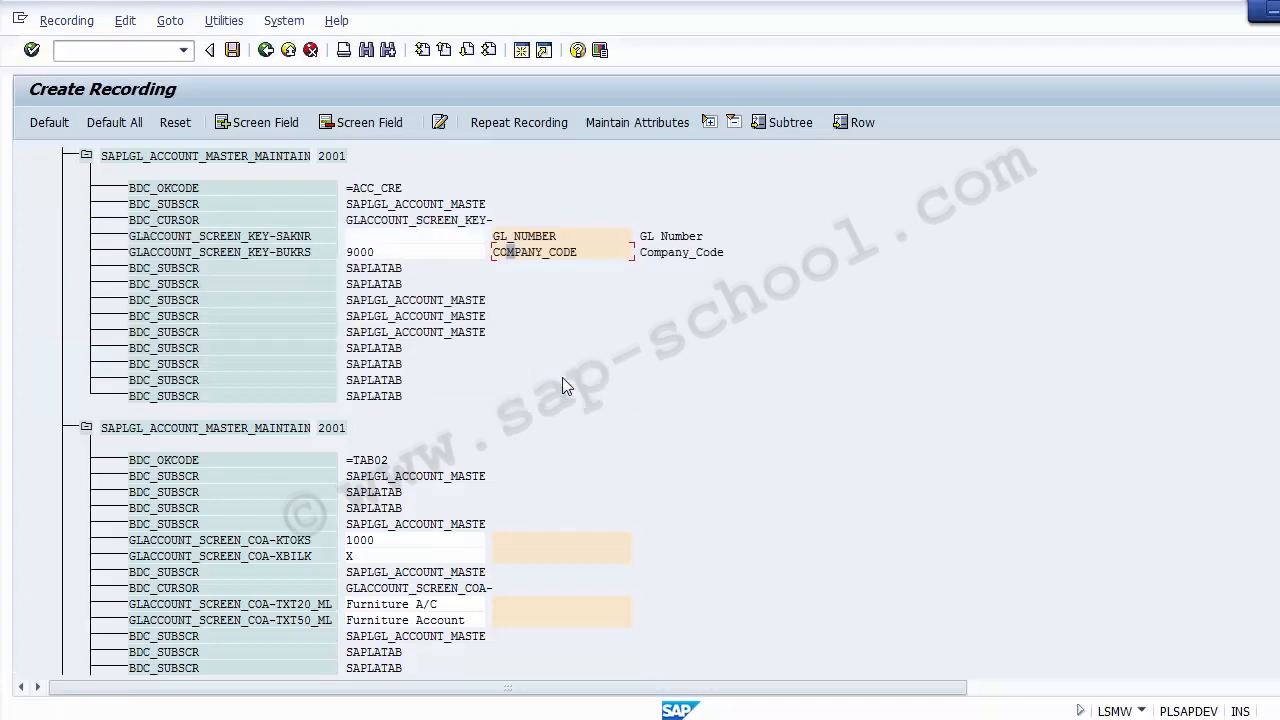
Set the default value of the GL_NUMBER field to 100000
double_click(511, 237)
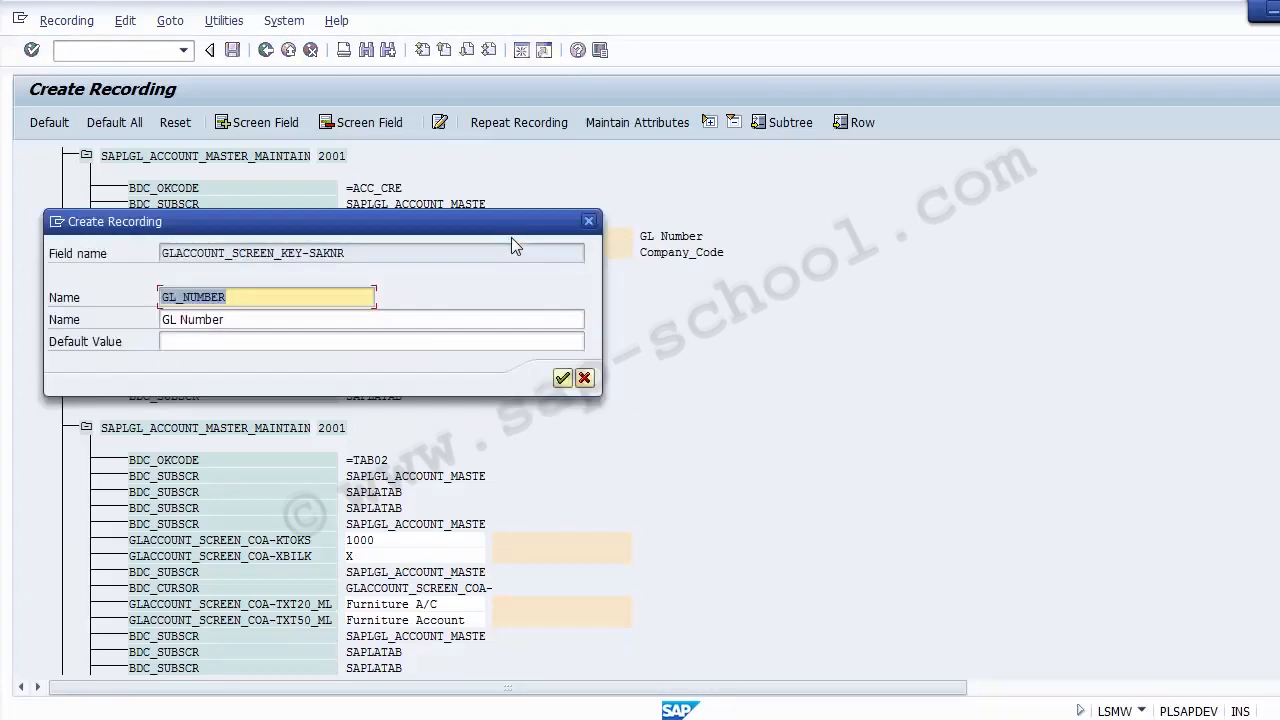
click(429, 341)
text(1)
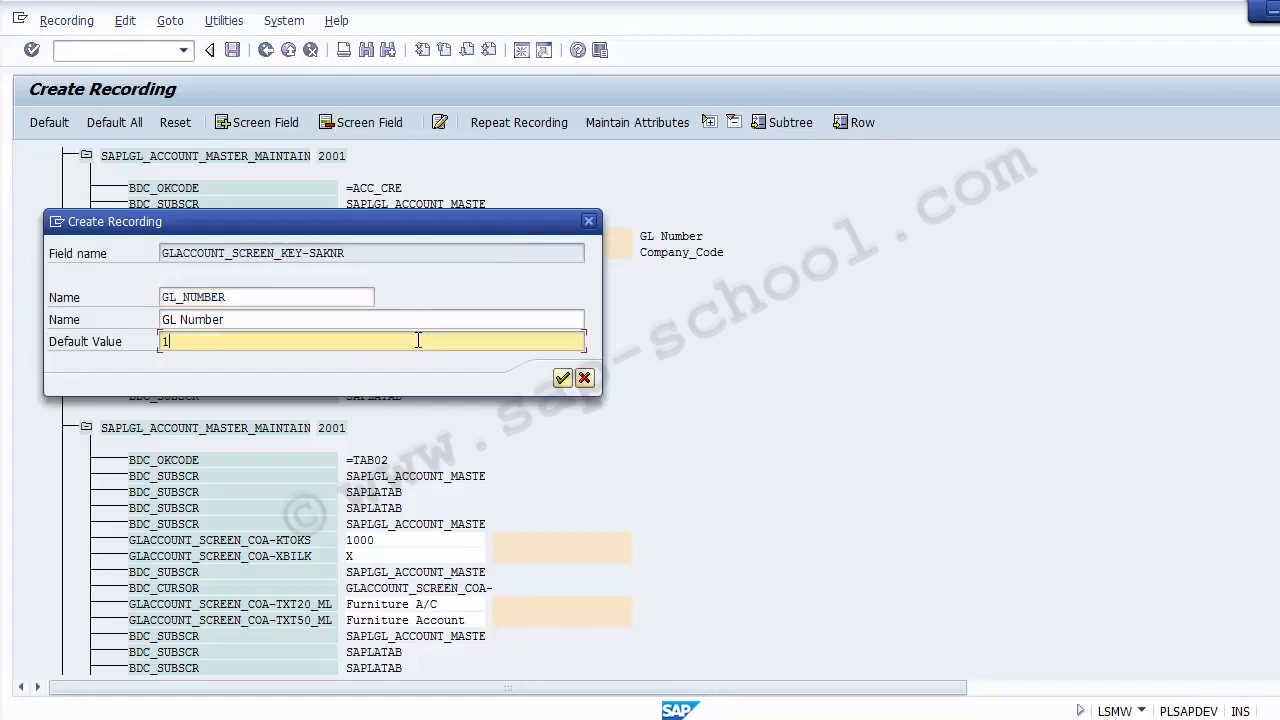
text(00000)
click(562, 378)
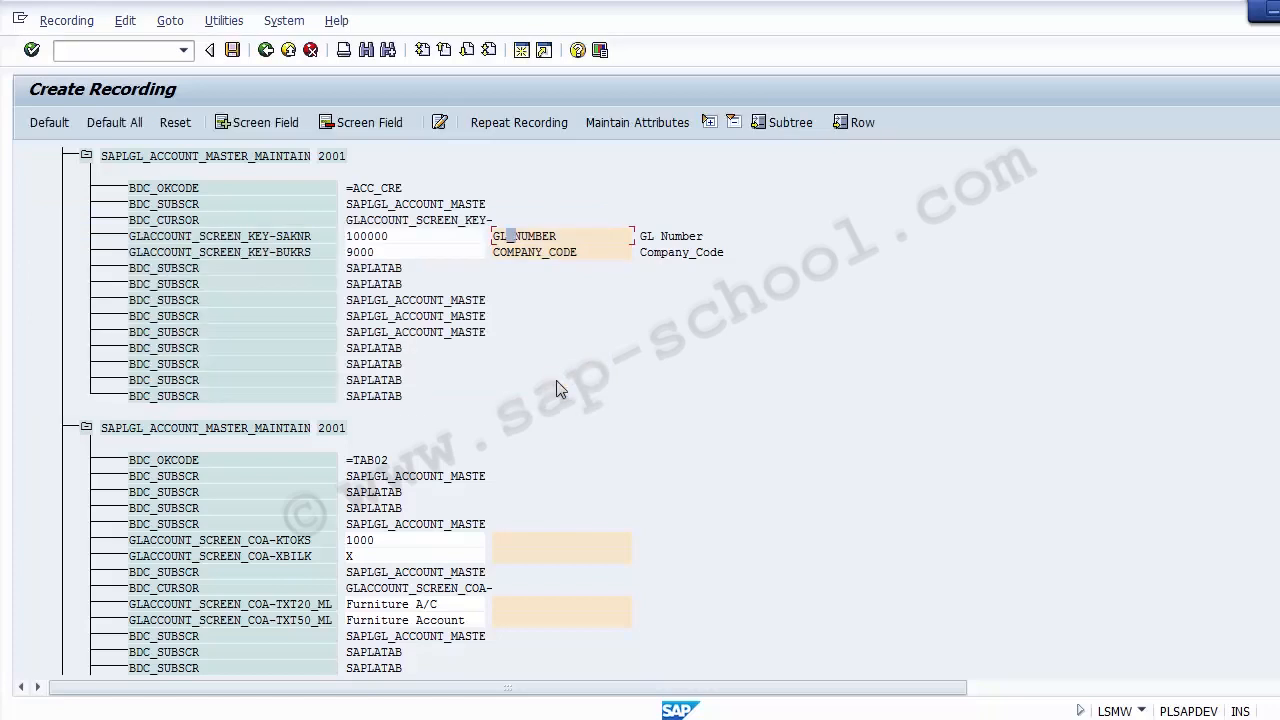
Switch to the FS00 session and display G/L account 100000 in company code 9000
click(412, 252)
click(32, 717)
click(726, 678)
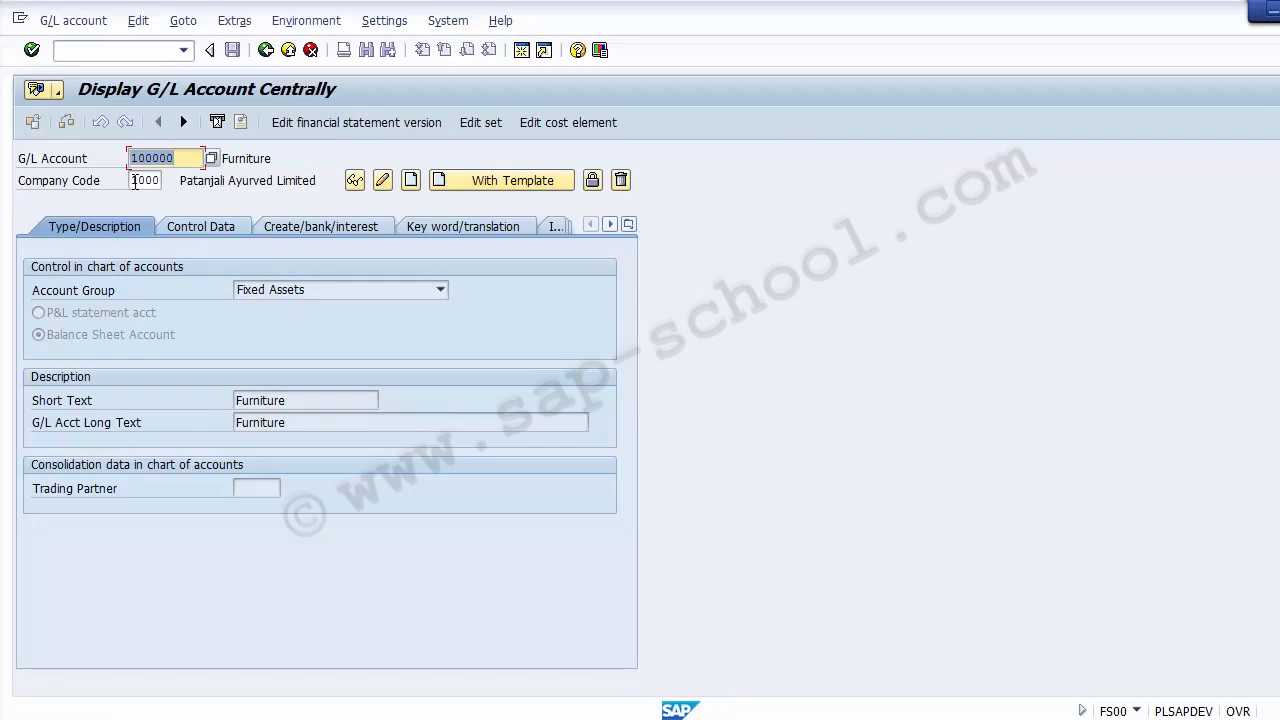
click(133, 180)
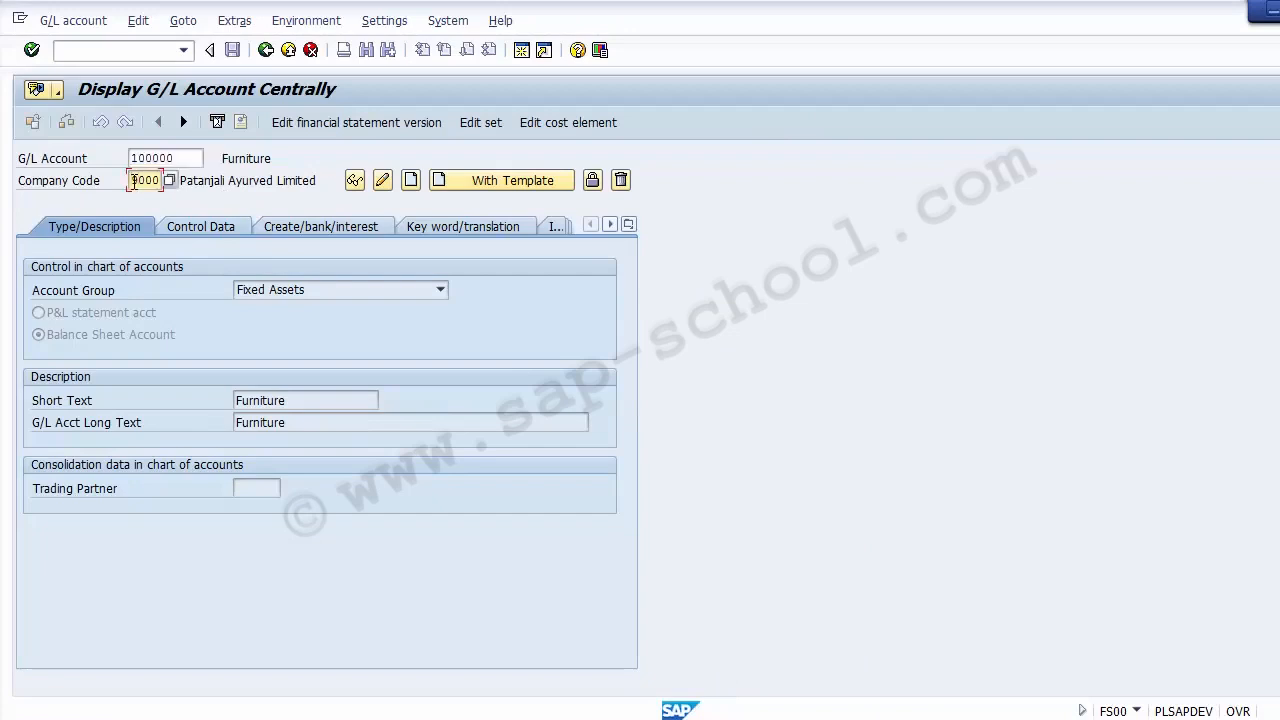
text(9)
key(Return)
click(289, 168)
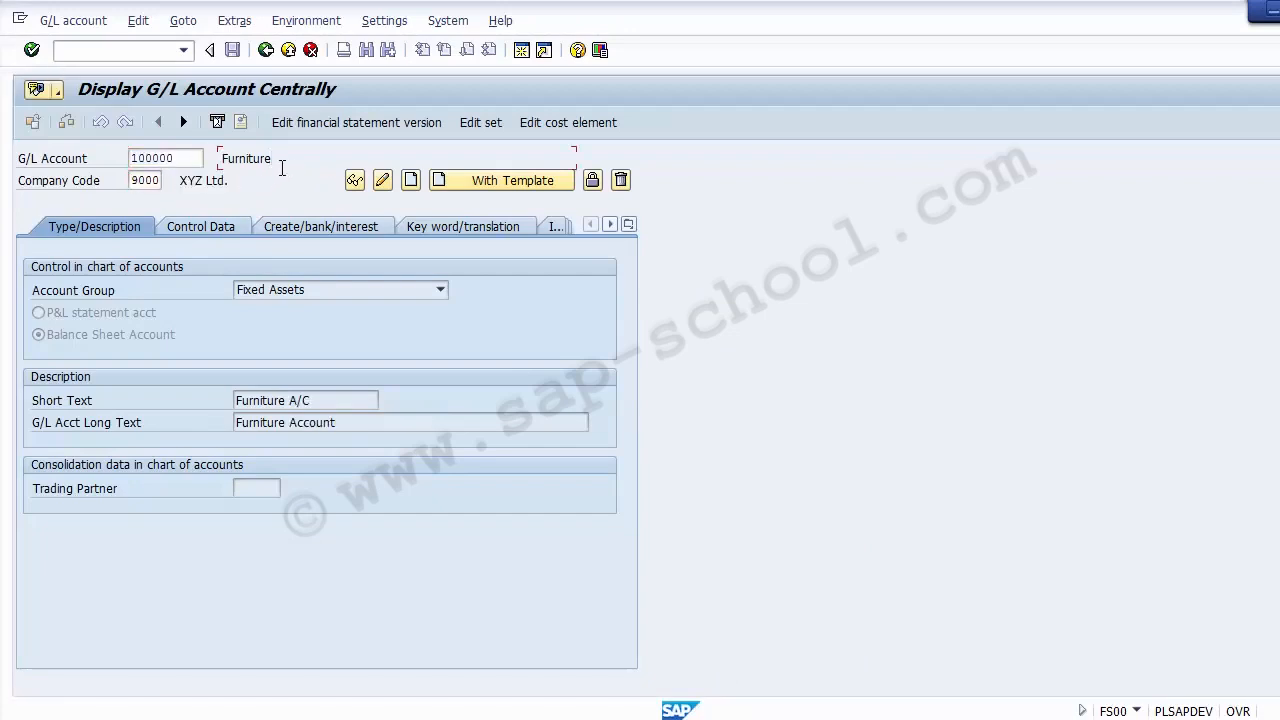
Switch the G/L account to change mode and examine its account group and balance sheet account setting
click(188, 158)
click(162, 180)
click(383, 181)
click(337, 286)
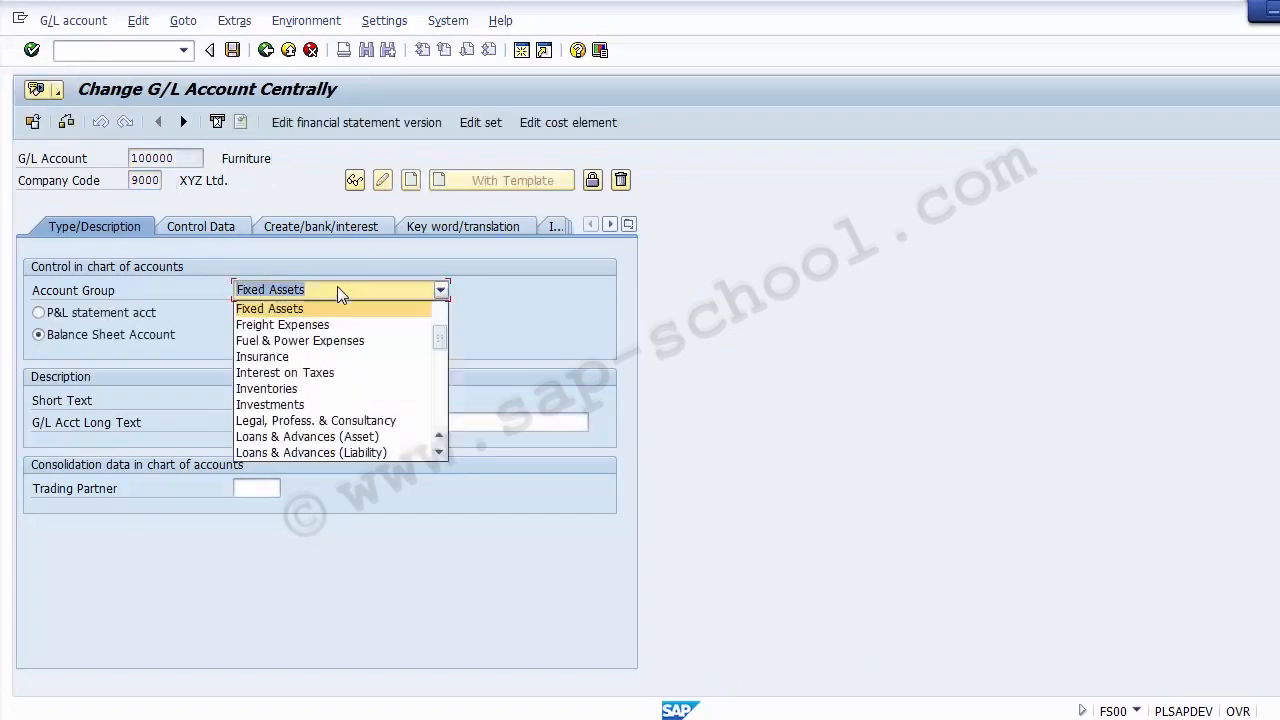
click(250, 295)
click(136, 340)
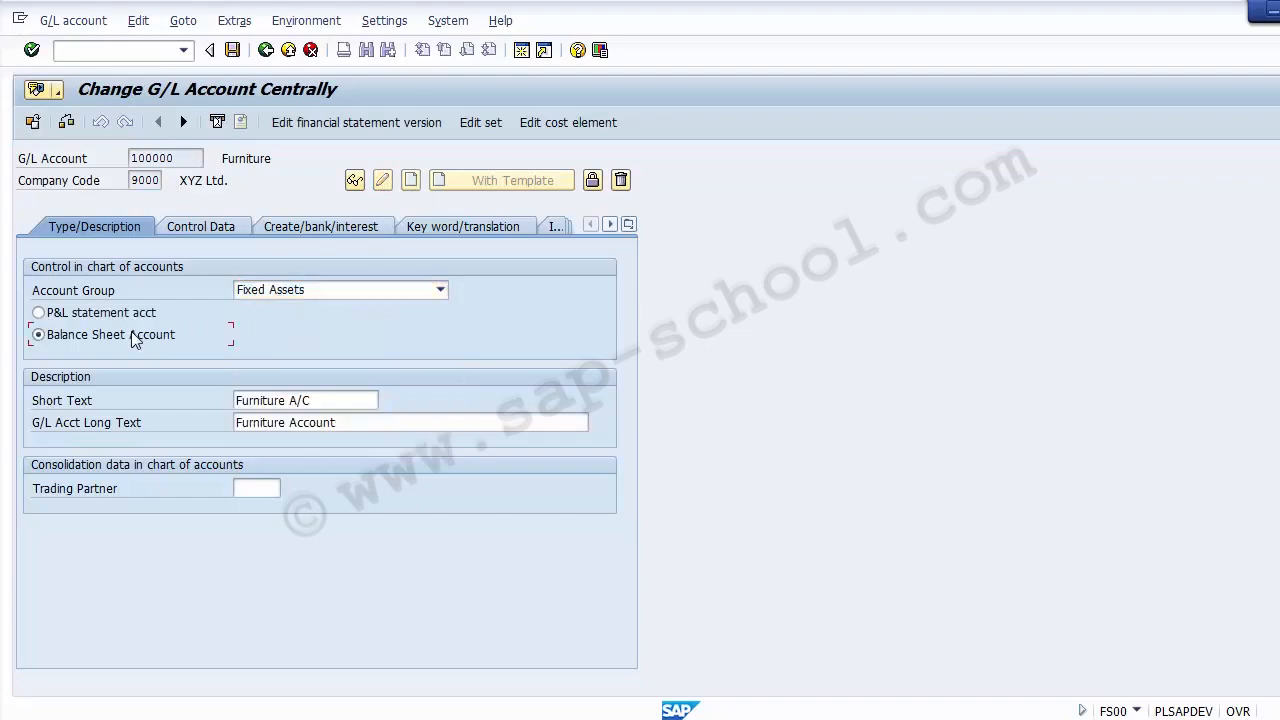
Compare the recorded SAKNR, BUKRS and KTOKS entries with the account number, company code and account group in FS00
key(alt+Tab)
click(453, 240)
click(450, 253)
key(alt+Tab)
click(147, 182)
click(361, 291)
click(361, 291)
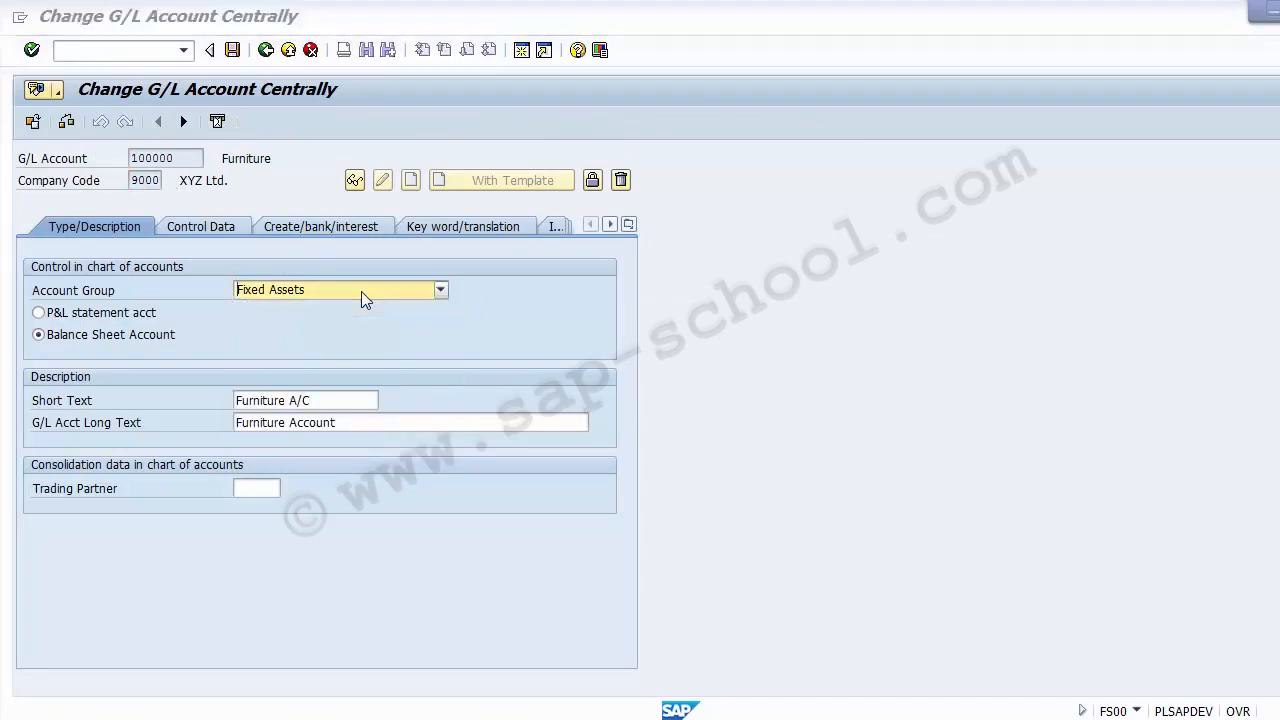
key(alt+Tab)
click(406, 541)
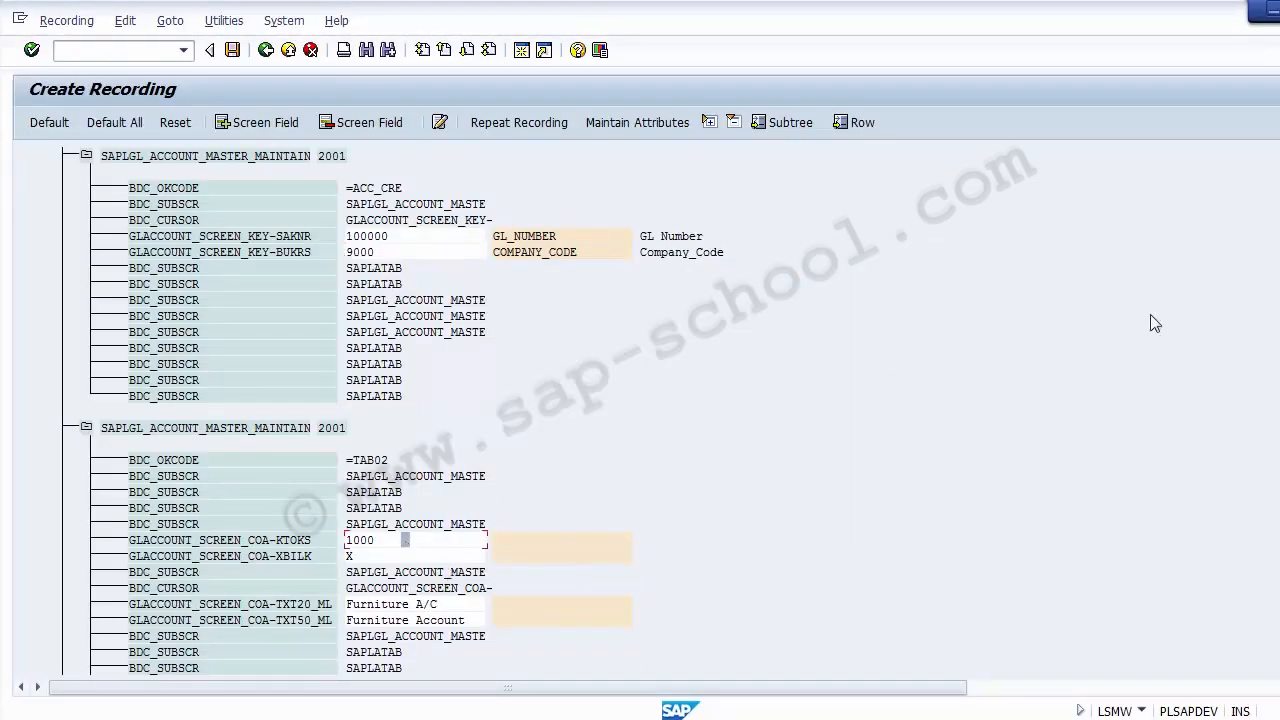
Assign Account_Group as the name and description of GLACCOUNT_SCREEN_COA-KTOKS, keeping 1000 as its default value
scroll(805, 386, down, 8)
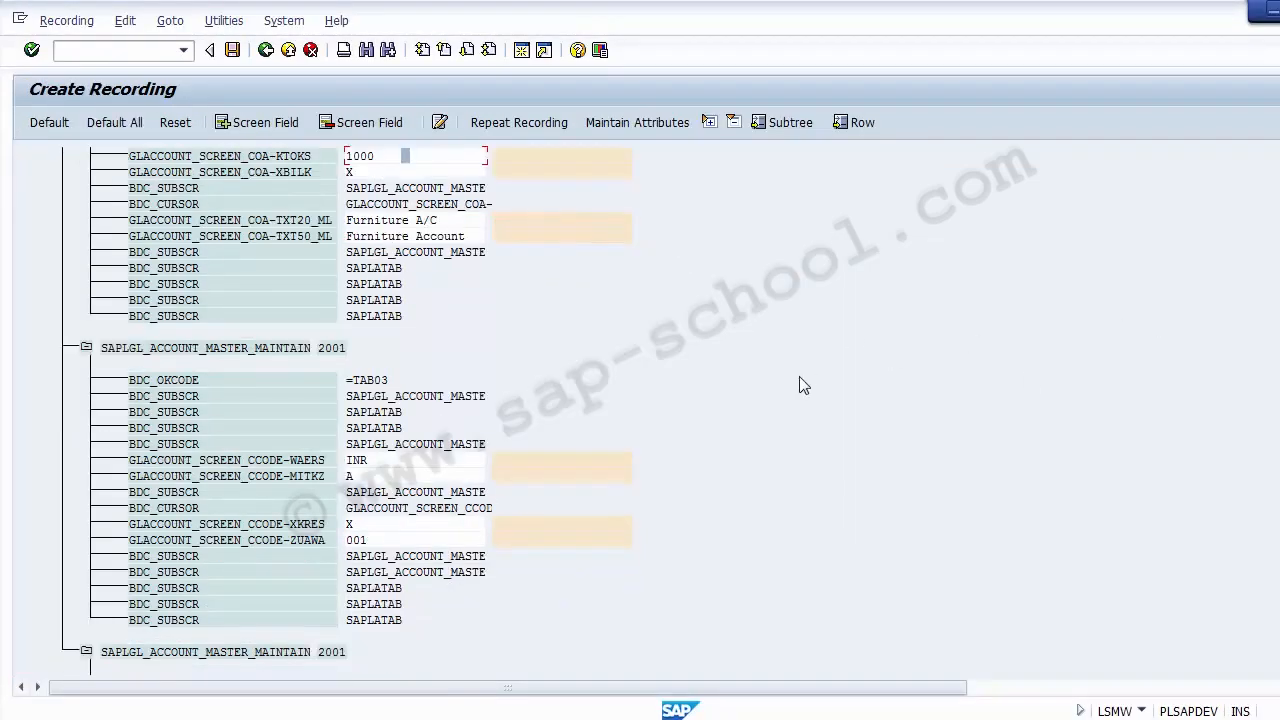
double_click(521, 155)
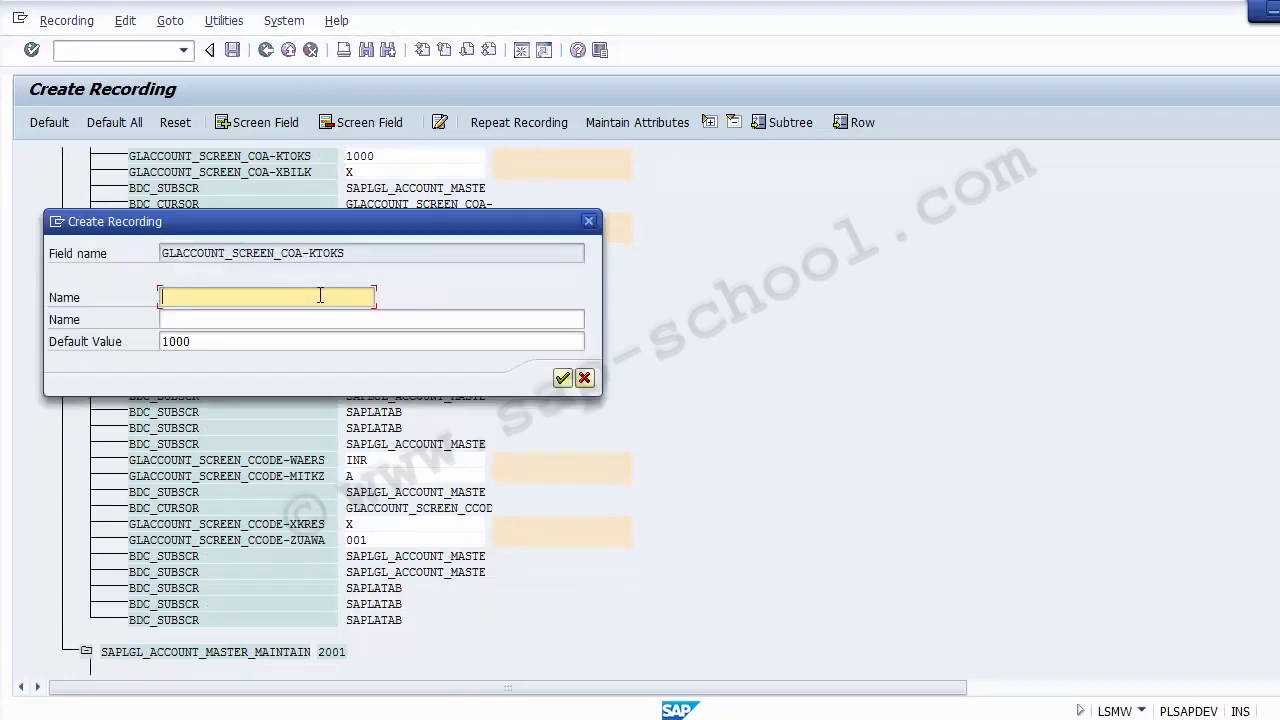
text(Account_Group)
key(Up)
key(Up)
key(Up)
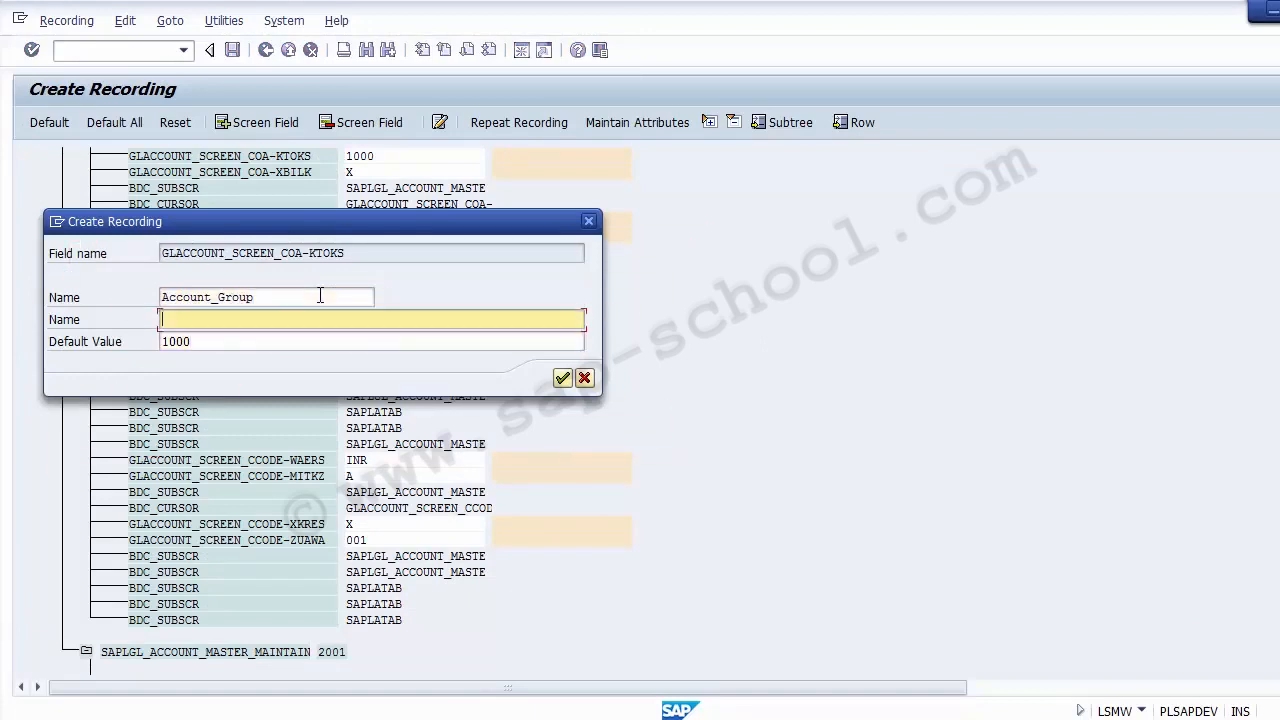
key(shift+End)
key(ctrl+c)
key(Down)
key(ctrl+v)
key(Return)
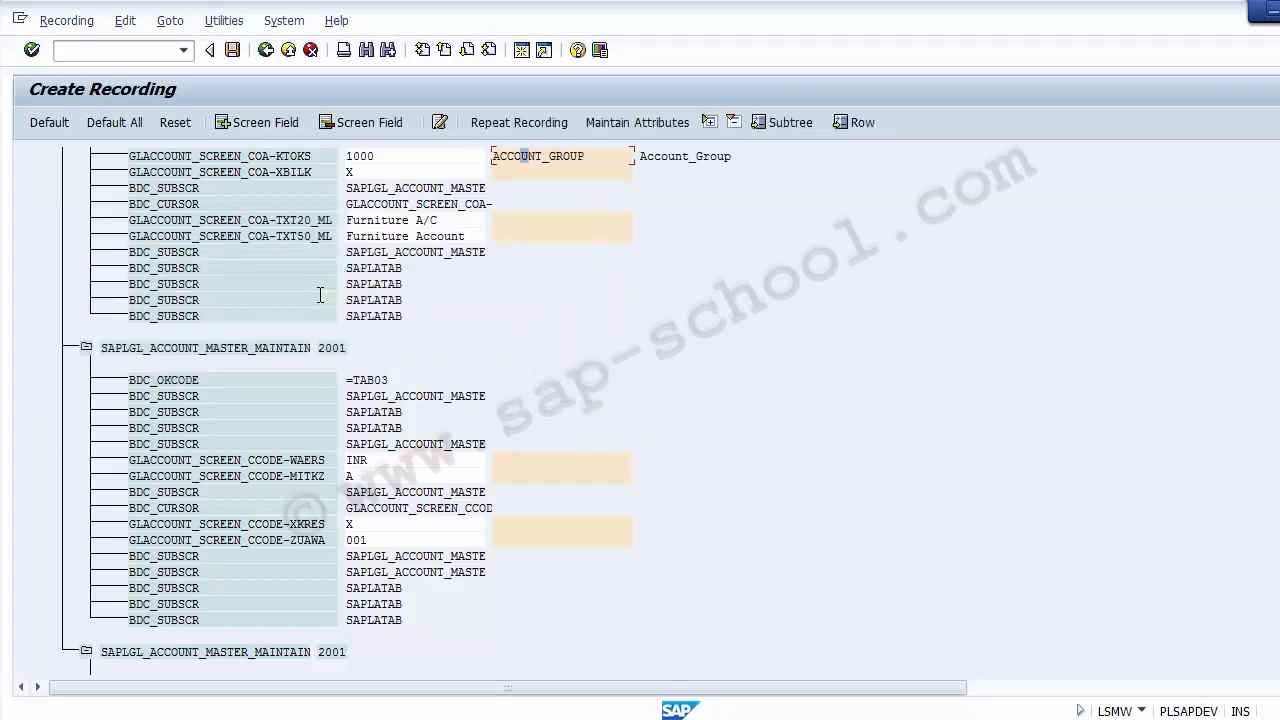
Check the balance sheet option in FS00 and assign Balance_Sheet as the name and description of GLACCOUNT_SCREEN_COA-XBILK, keeping default X
double_click(584, 168)
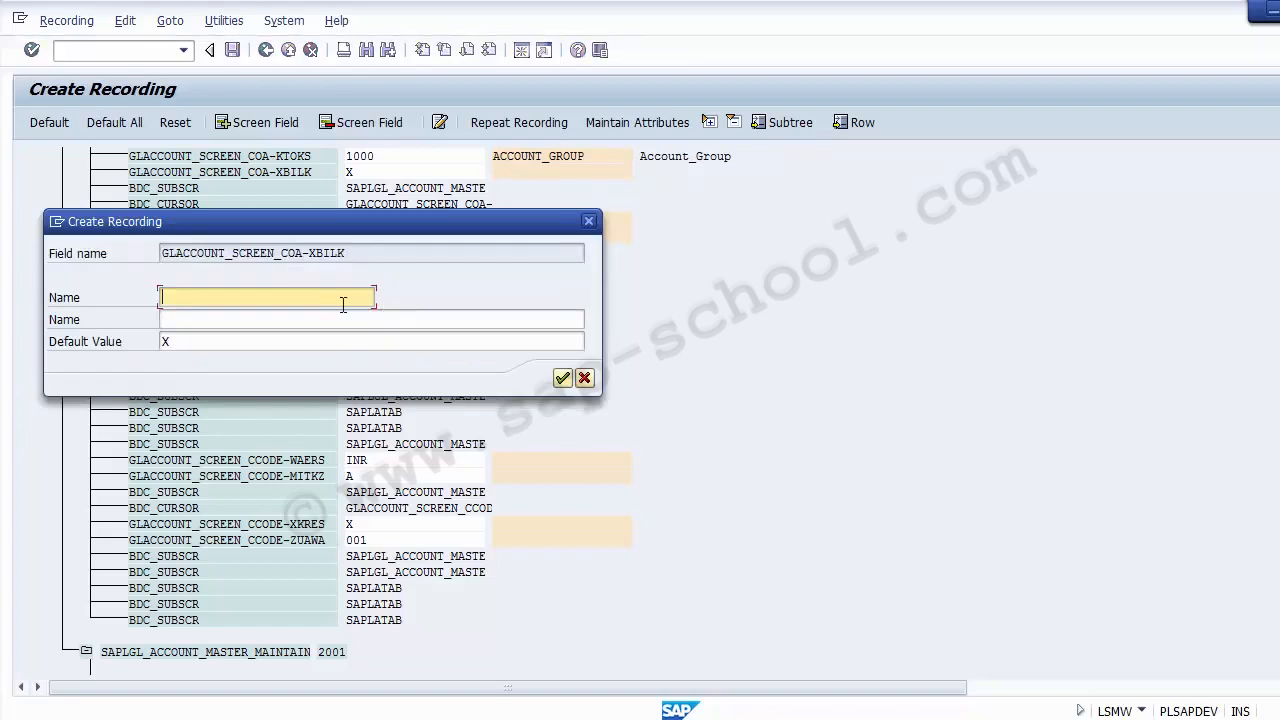
click(754, 644)
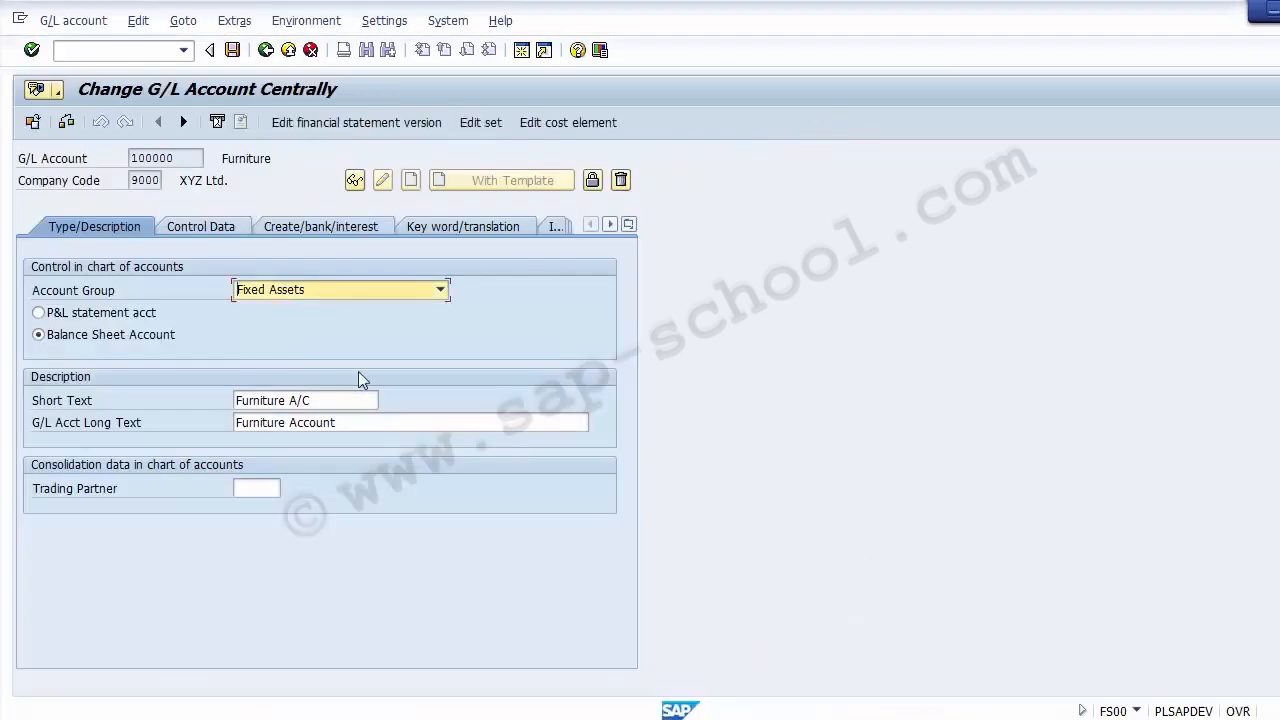
click(143, 296)
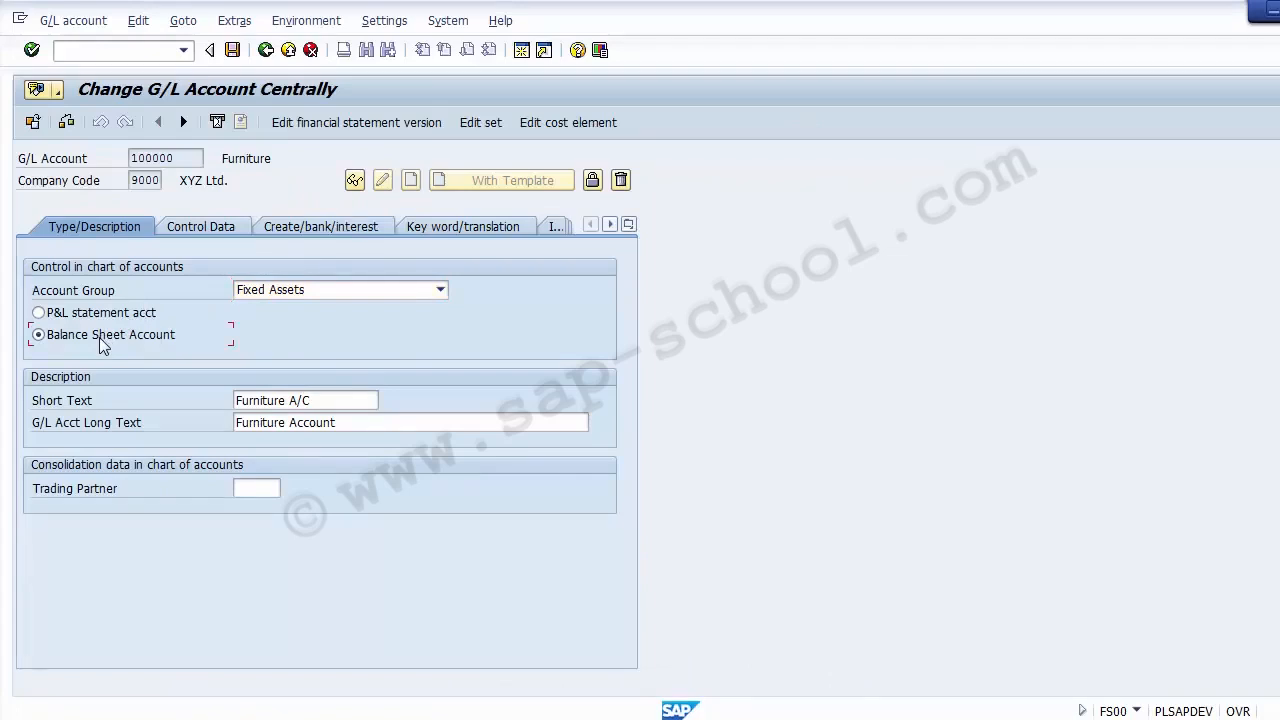
key(alt+Tab)
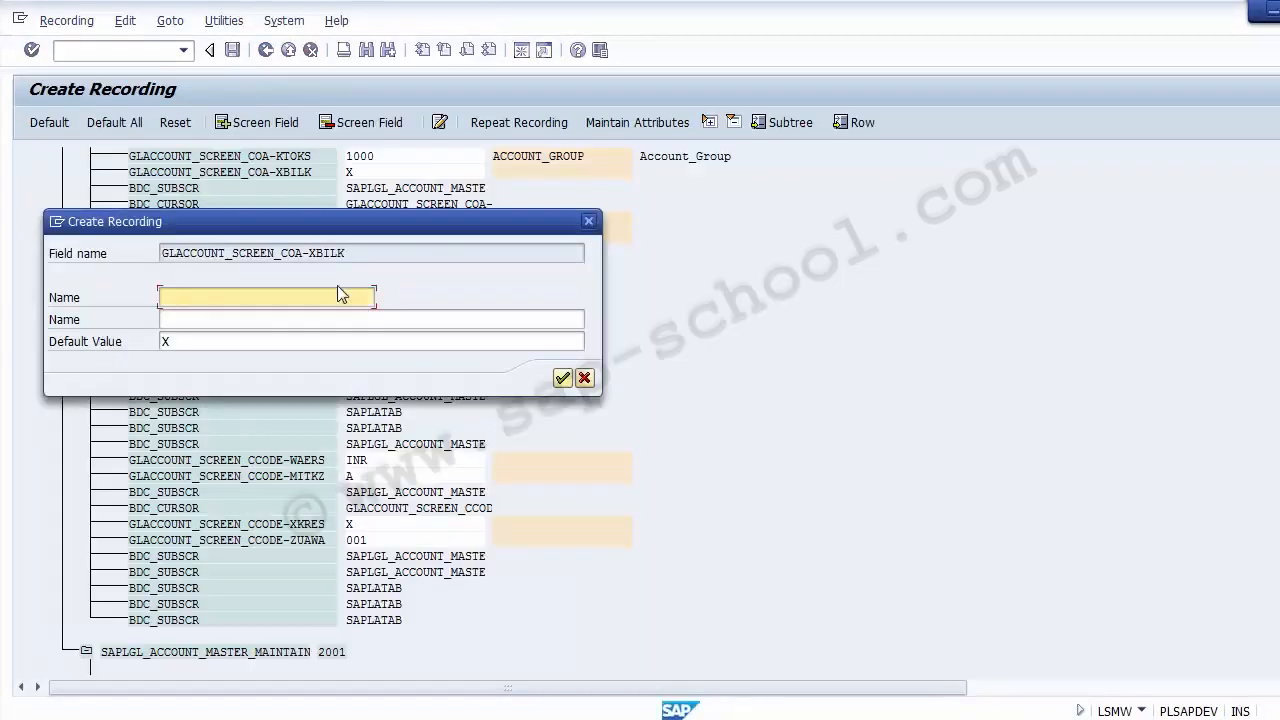
text(Balance Sheet)
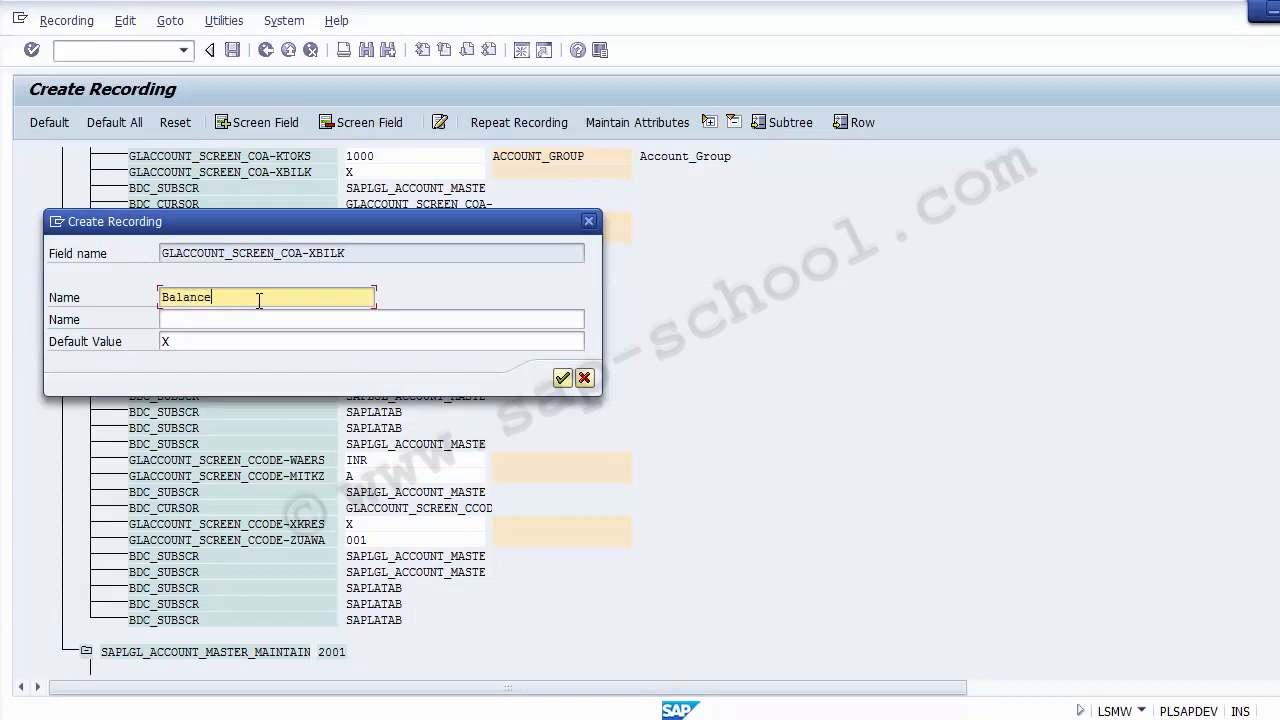
key(Left)
key(Left)
key(Left)
key(Left)
key(Delete)
text(_)
key(ctrl+a)
key(ctrl+c)
key(Tab)
key(ctrl+v)
key(Return)
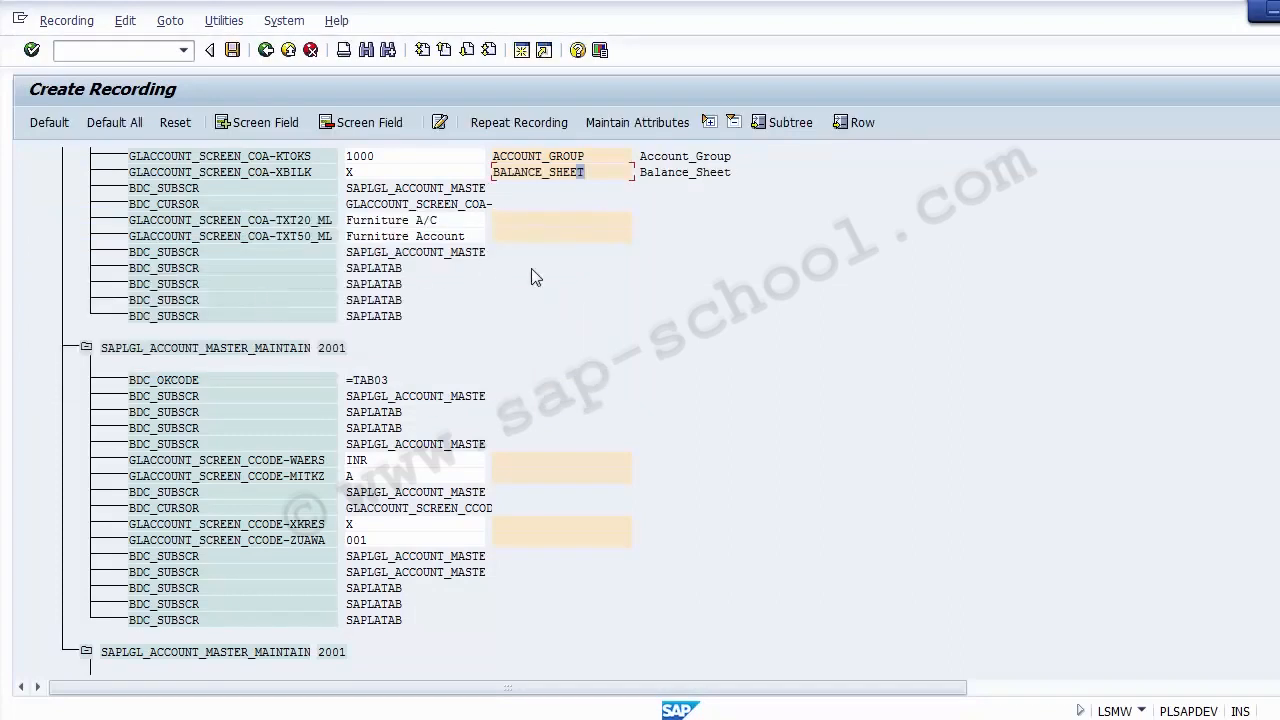
Check the short text label in FS00 and assign Short_Text as the name and description of GLACCOUNT_SCREEN_COA-TXT20_ML
double_click(516, 220)
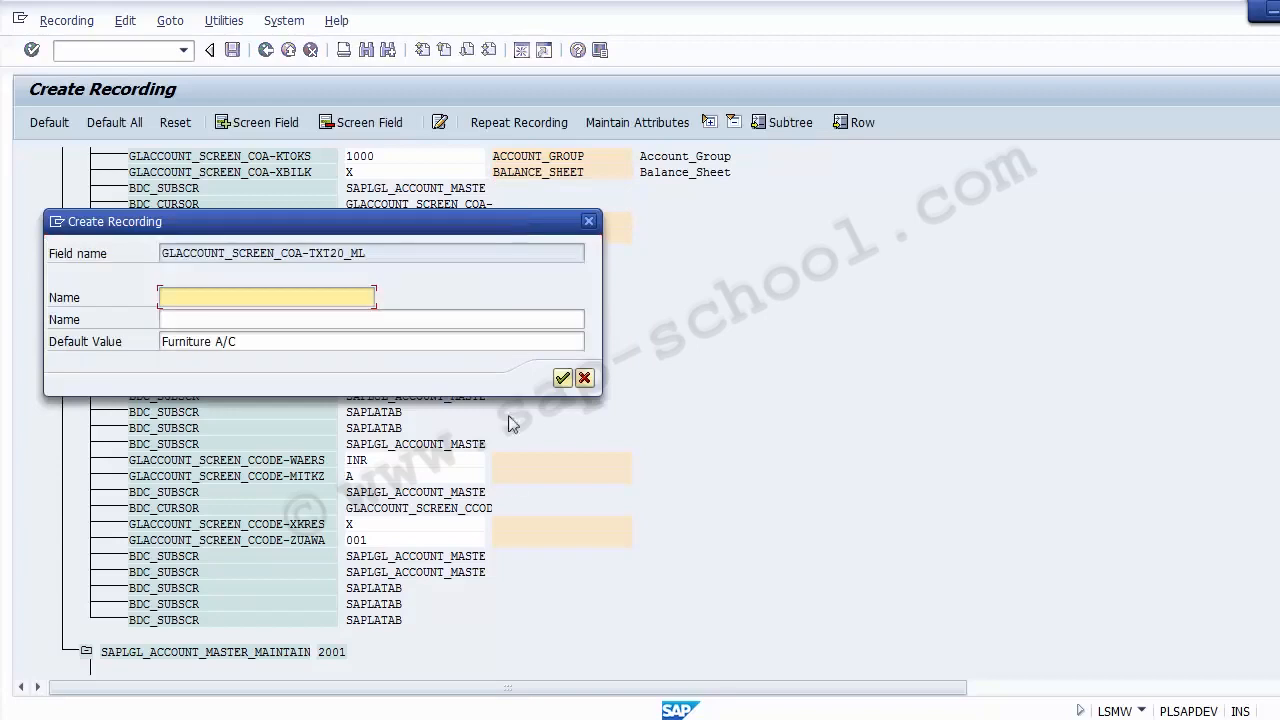
click(757, 640)
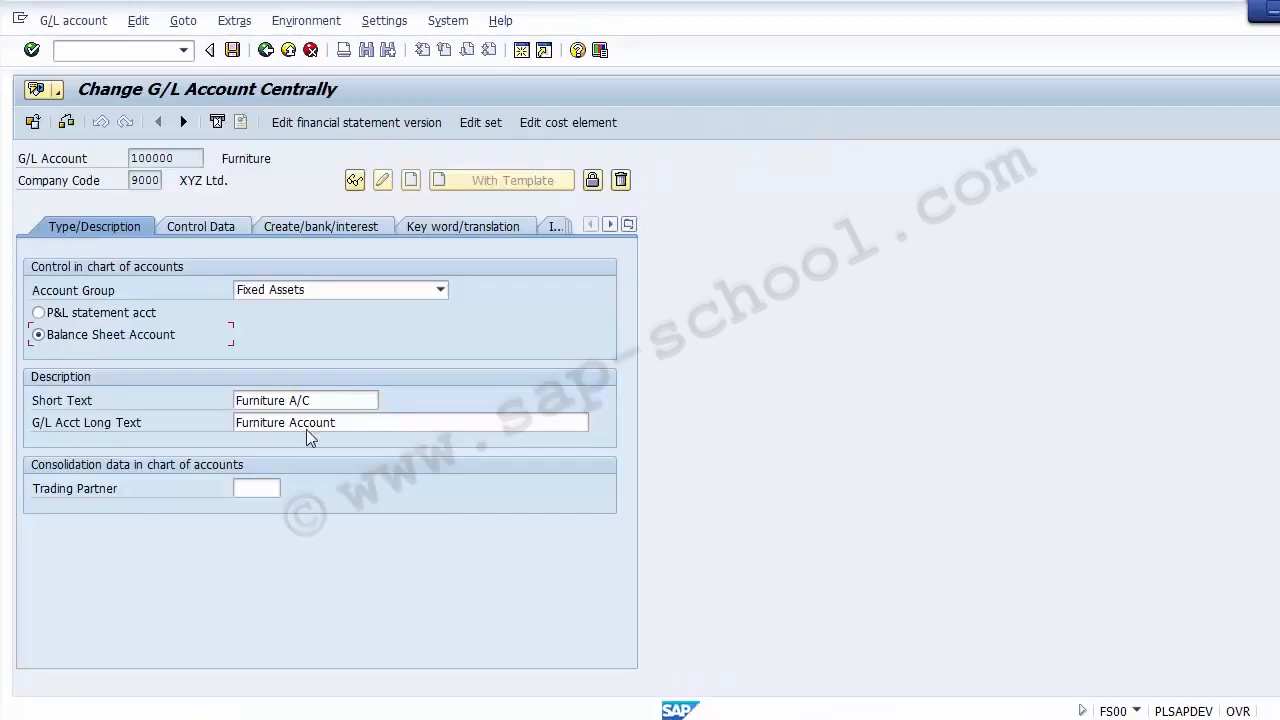
click(109, 398)
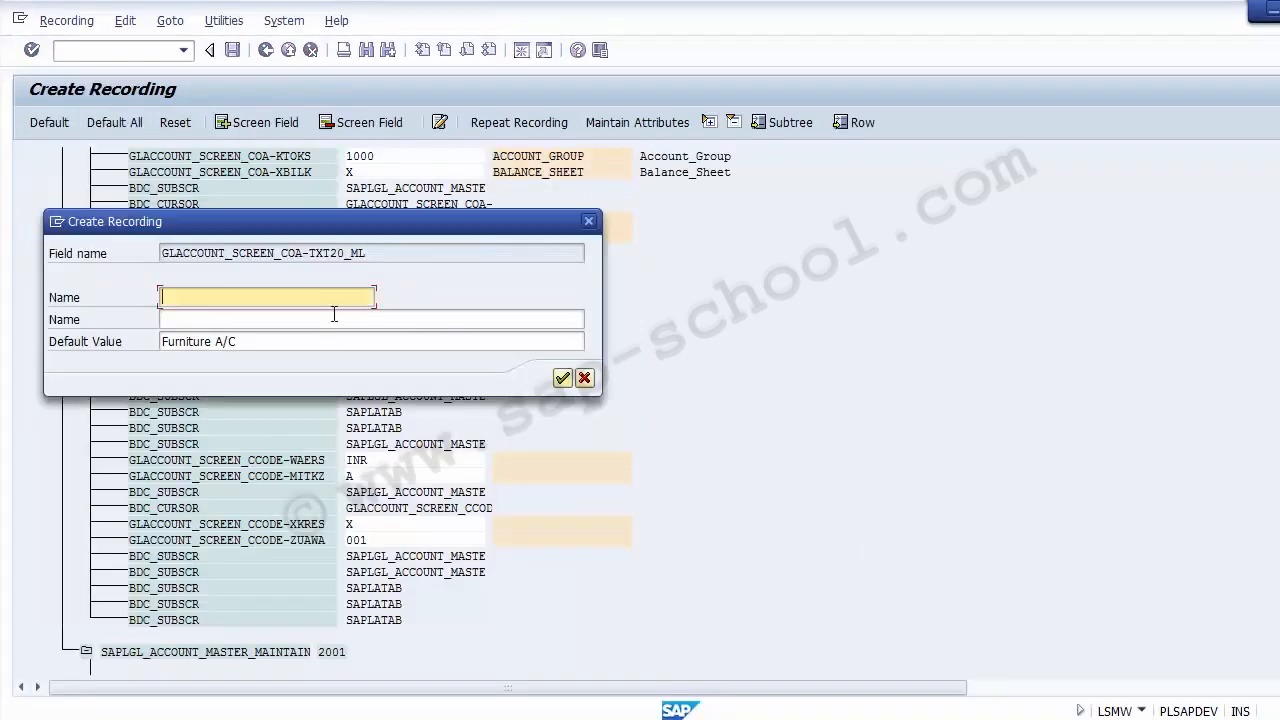
text(Shor)
text(t_)
text(Ta)
text(ext)
key(shift+Home)
key(ctrl+c)
key(Tab)
key(ctrl+v)
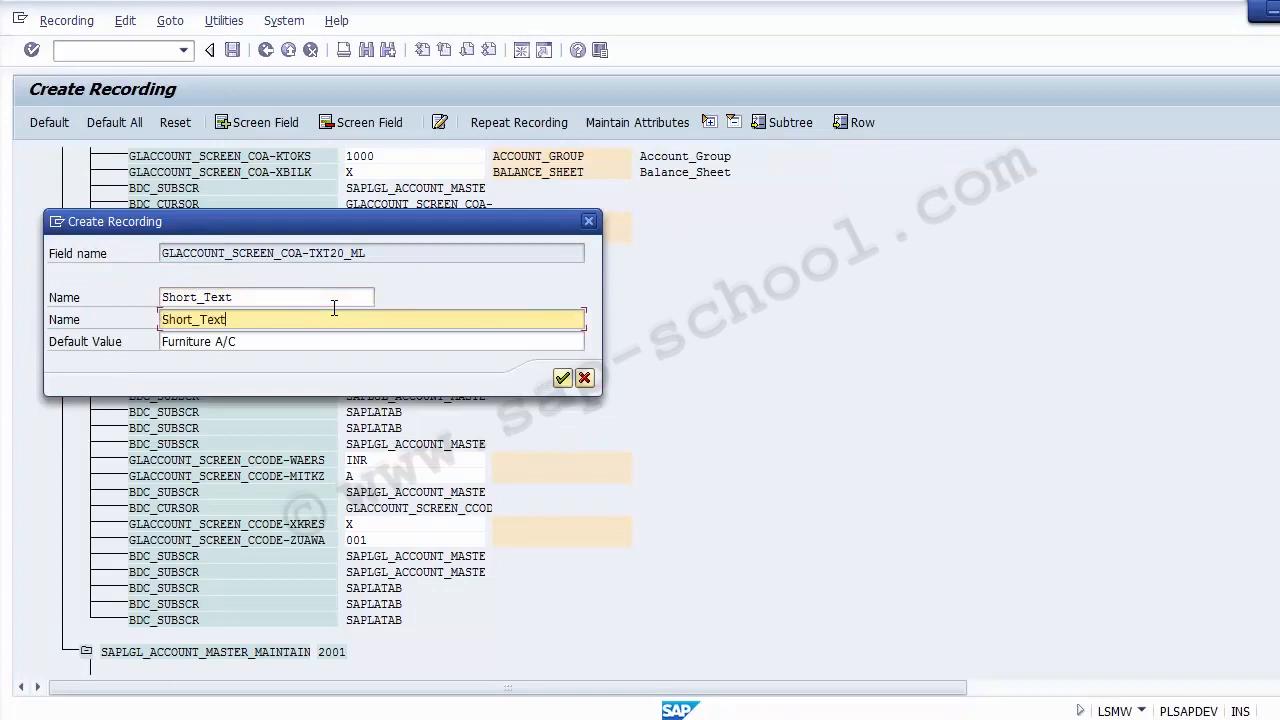
key(Return)
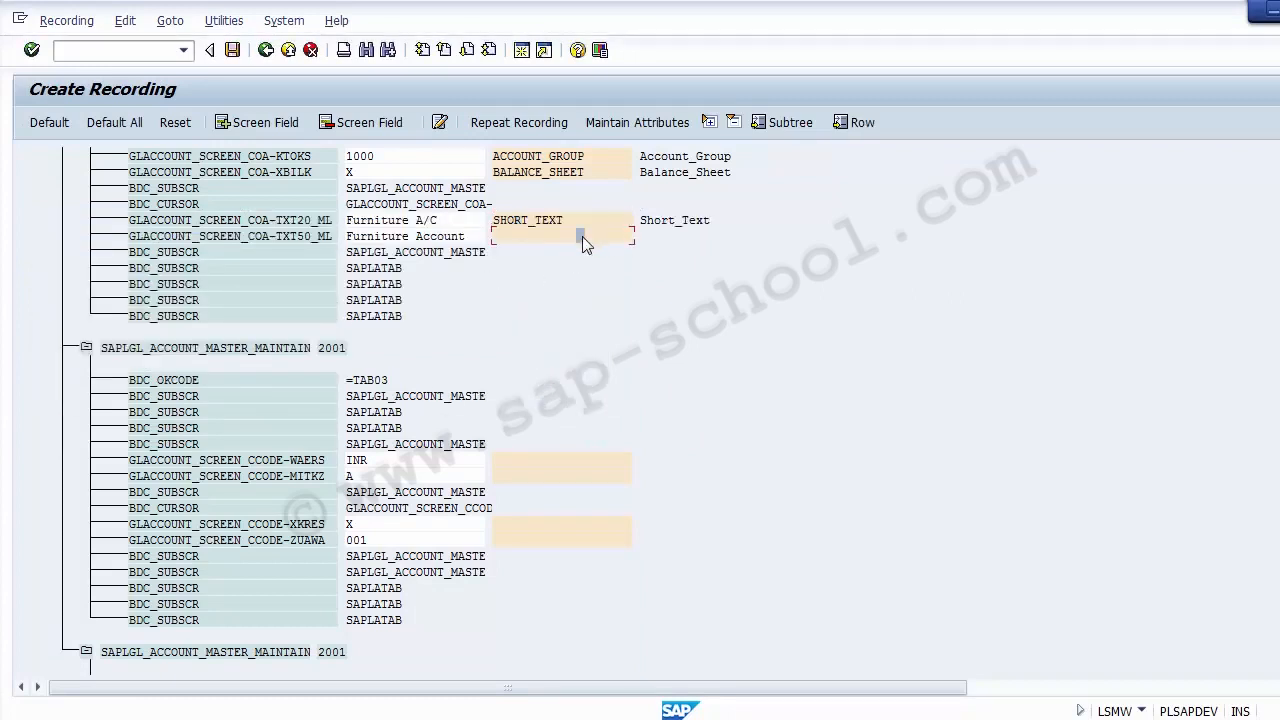
Assign Long_text as the name and description of GLACCOUNT_SCREEN_COA-TXT50_ML, keeping Furniture Account as its default value
double_click(583, 237)
text(Lo)
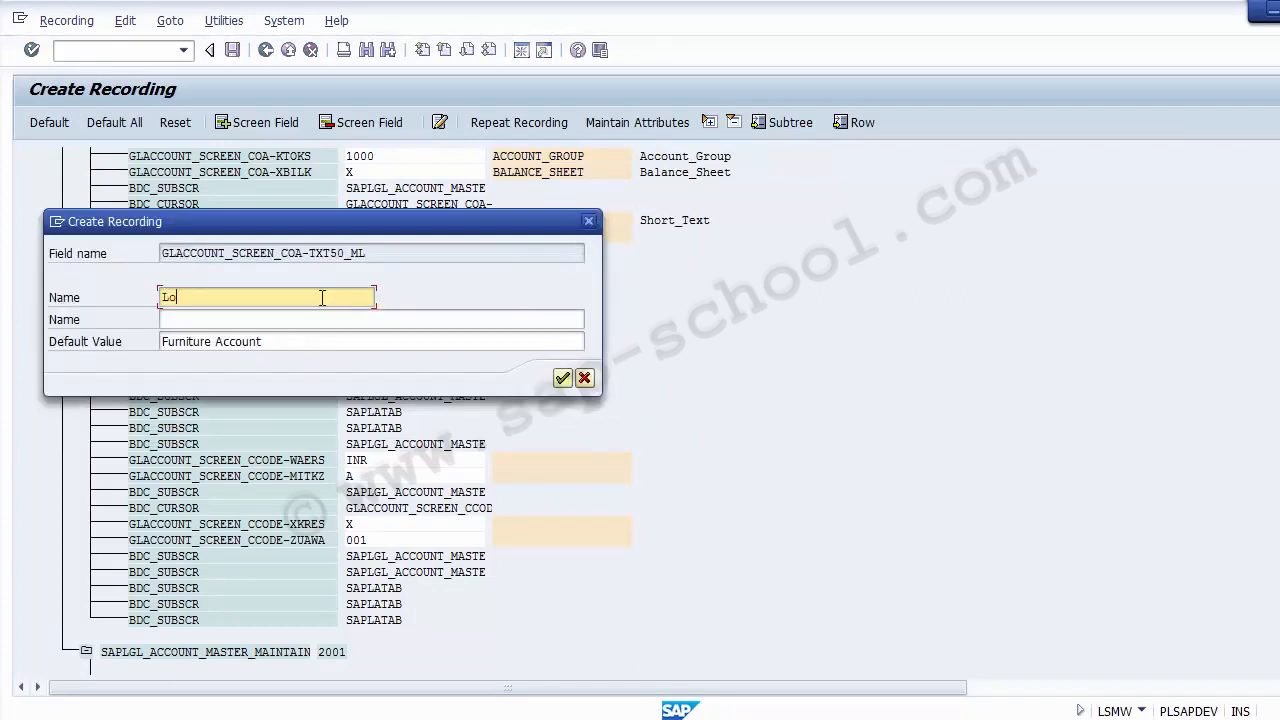
text(ng_eext)
key(BackSpace)
key(BackSpace)
key(BackSpace)
key(BackSpace)
text(text)
key(shift+Home)
key(ctrl+c)
key(Tab)
key(ctrl+v)
key(Return)
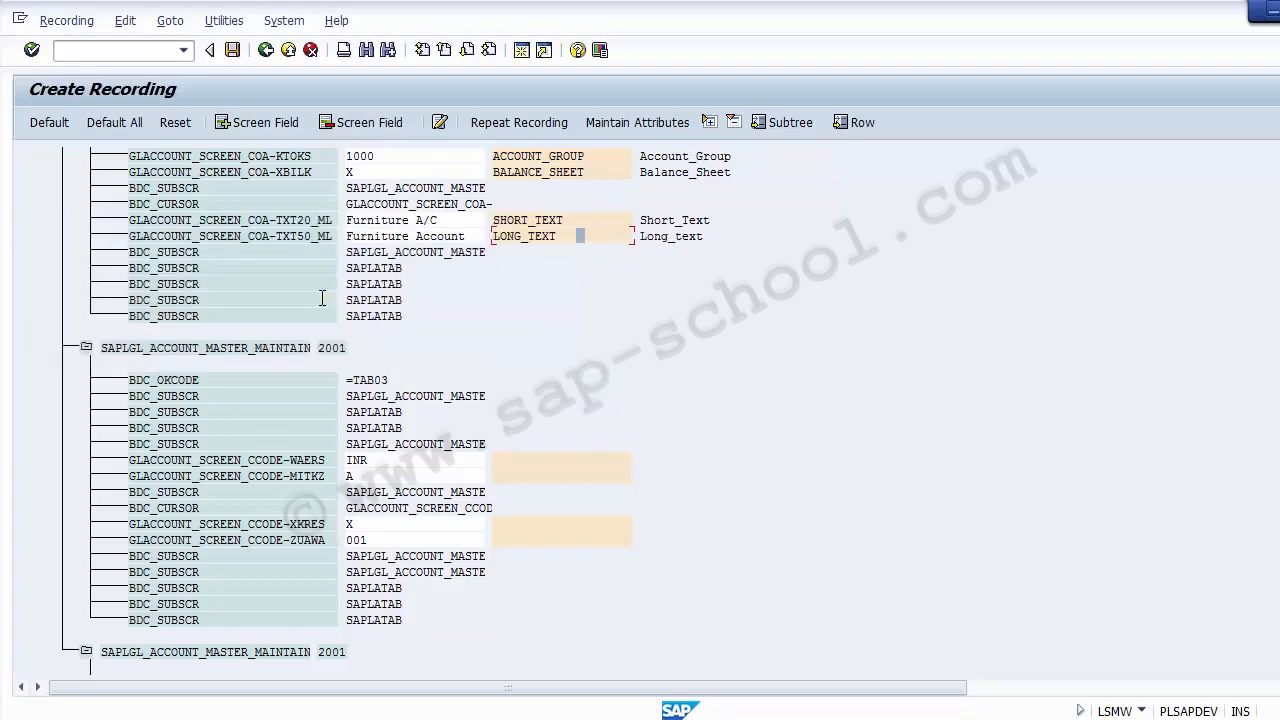
Assign Currency as the name and description of GLACCOUNT_SCREEN_CCODE-WAERS, keeping INR as its default value
click(435, 461)
key(F2)
text(Cu)
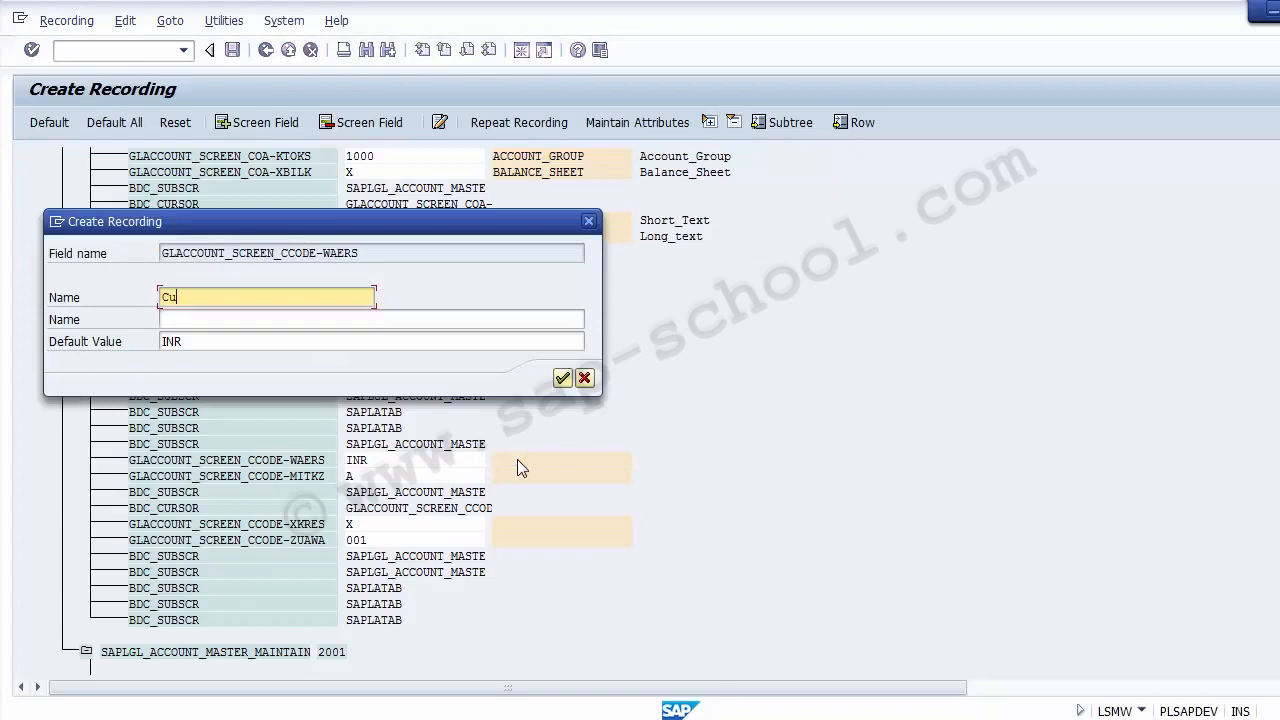
text(rrency)
key(ctrl+a)
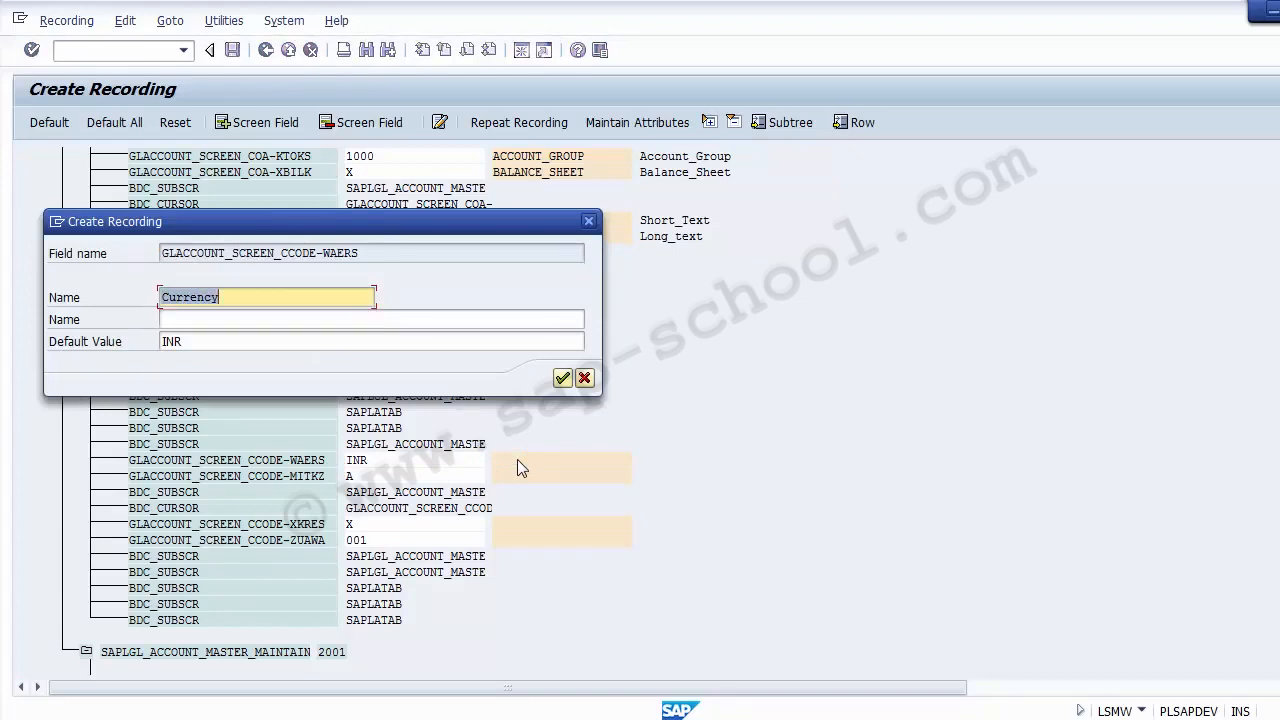
key(ctrl+v)
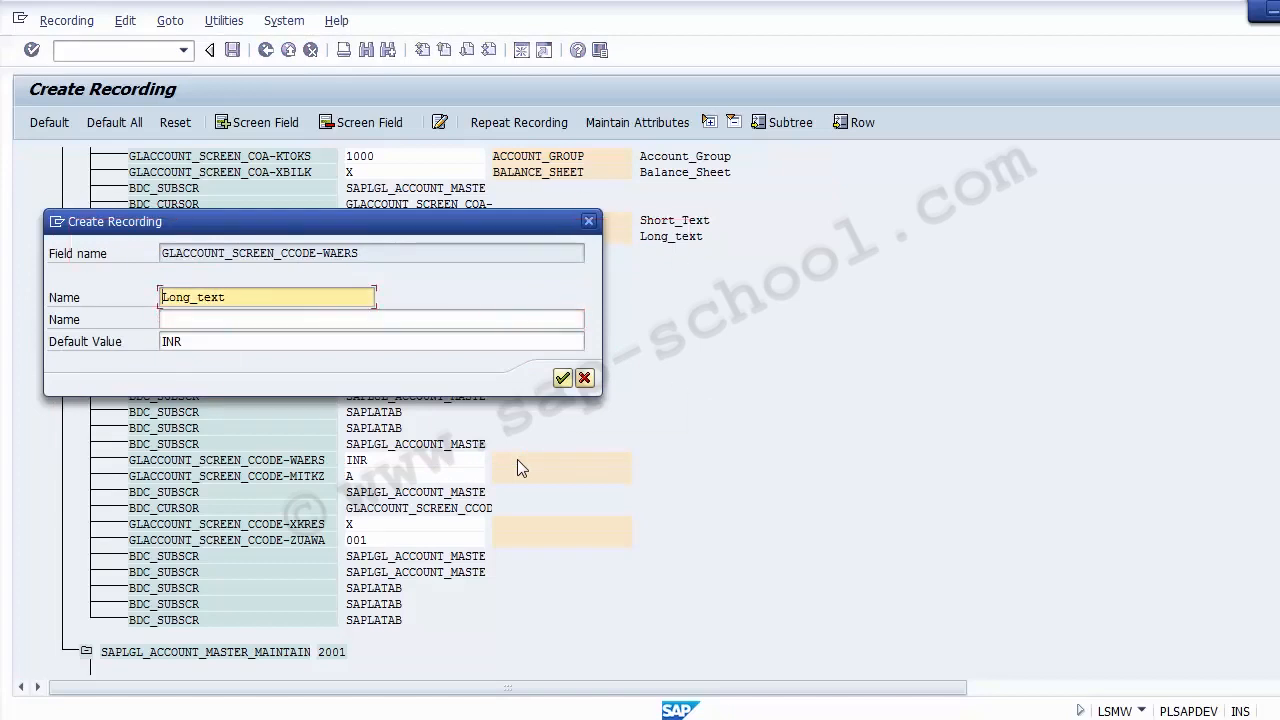
key(ctrl+z)
key(ctrl+c)
key(Tab)
key(ctrl+v)
key(Return)
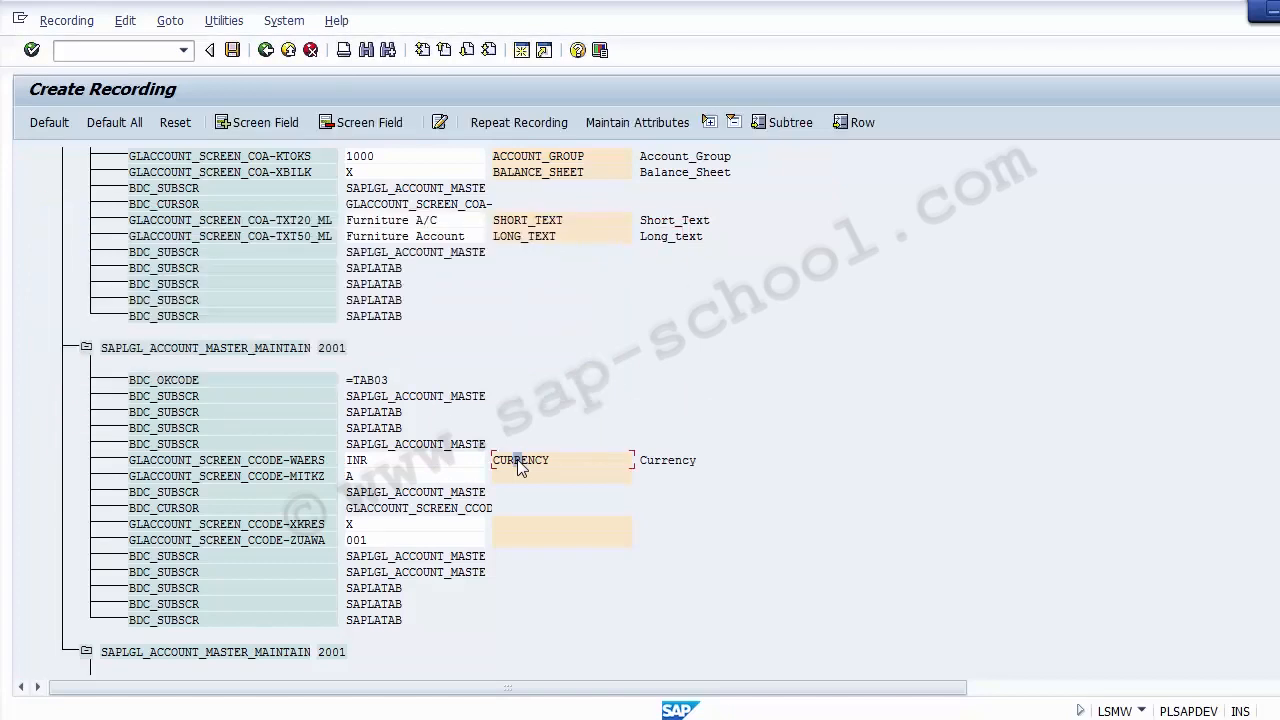
Check the reconciliation account type in FS00 and assign Reconcilation_Account as the name and description of GLACCOUNT_SCREEN_CCODE-MITKZ, keeping default A
click(531, 475)
click(522, 719)
click(700, 645)
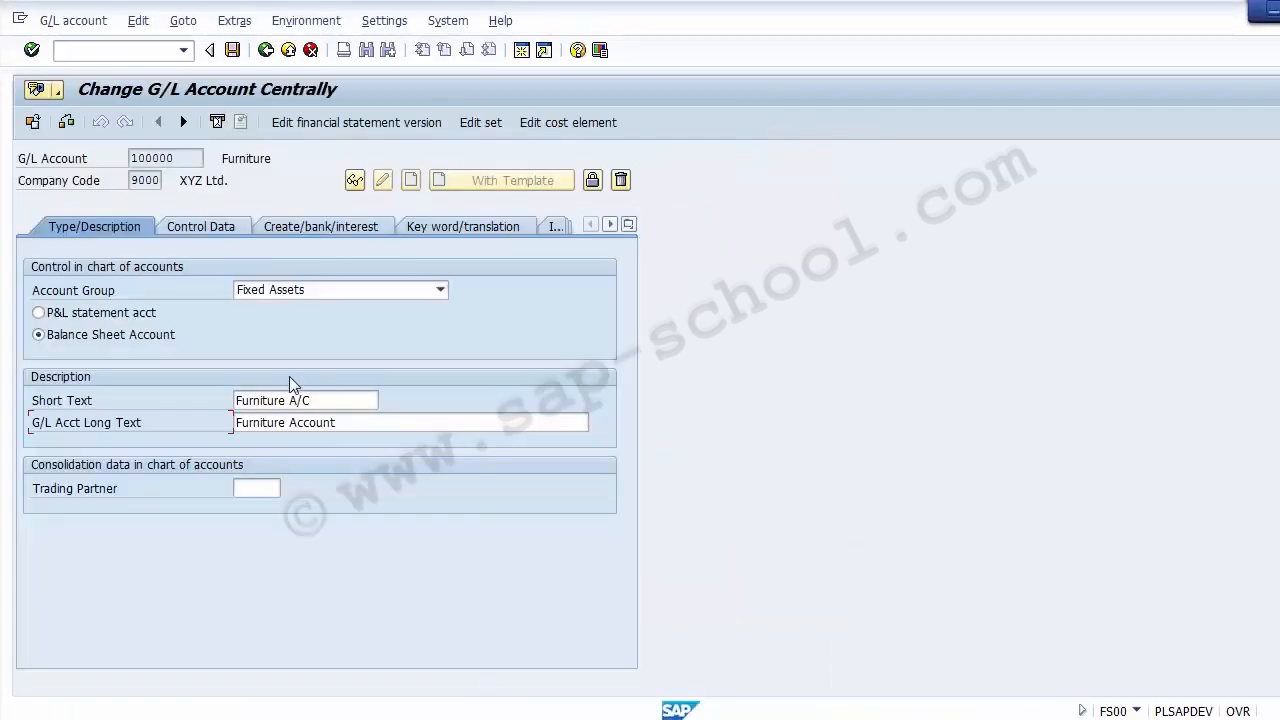
click(224, 230)
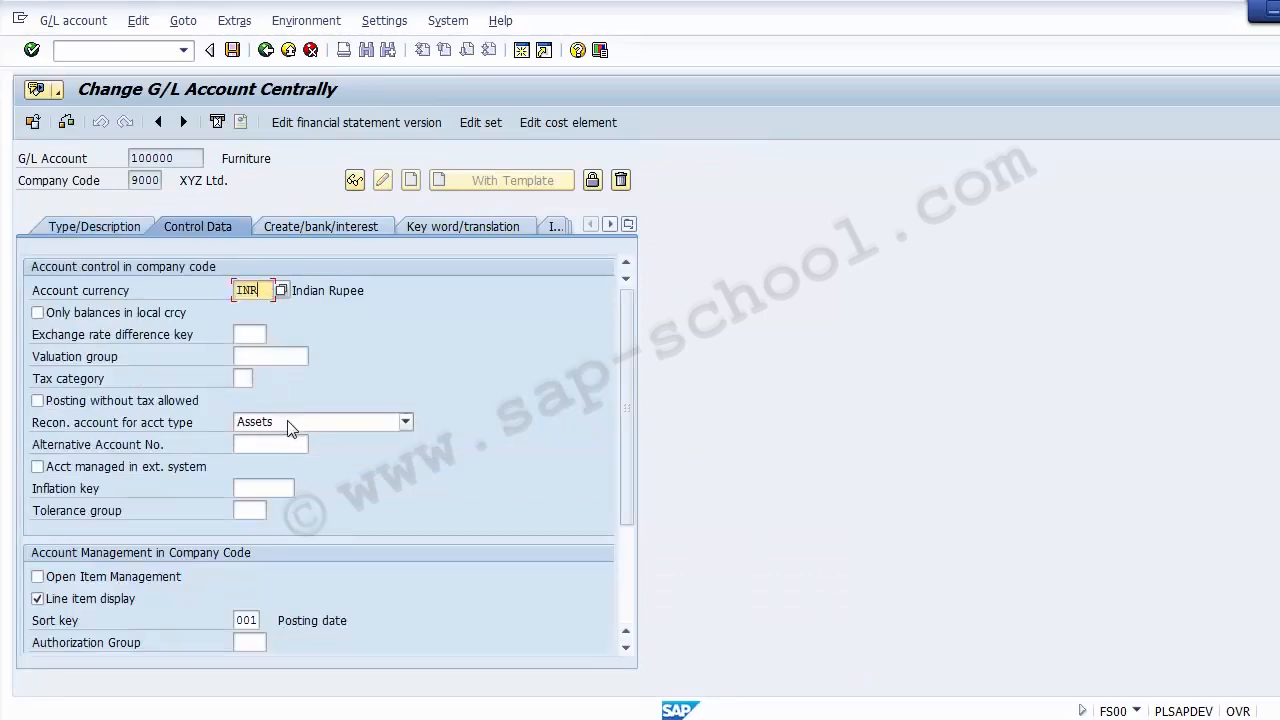
click(166, 424)
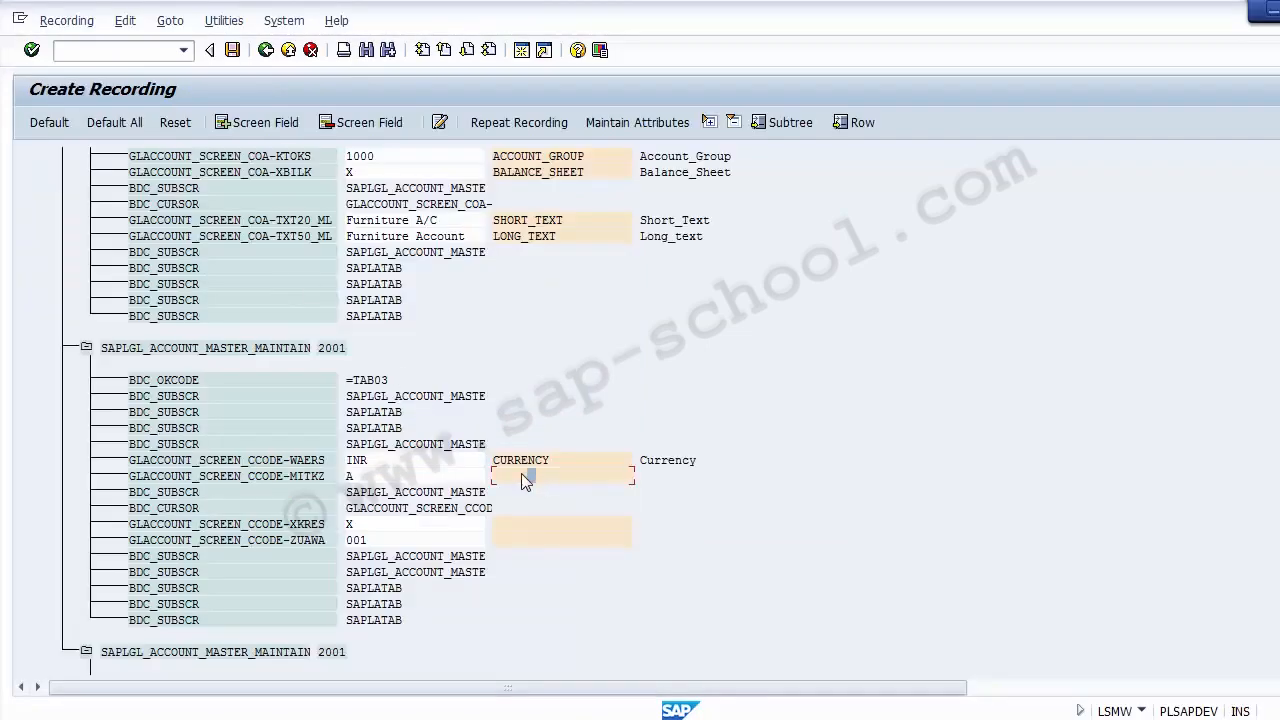
double_click(521, 473)
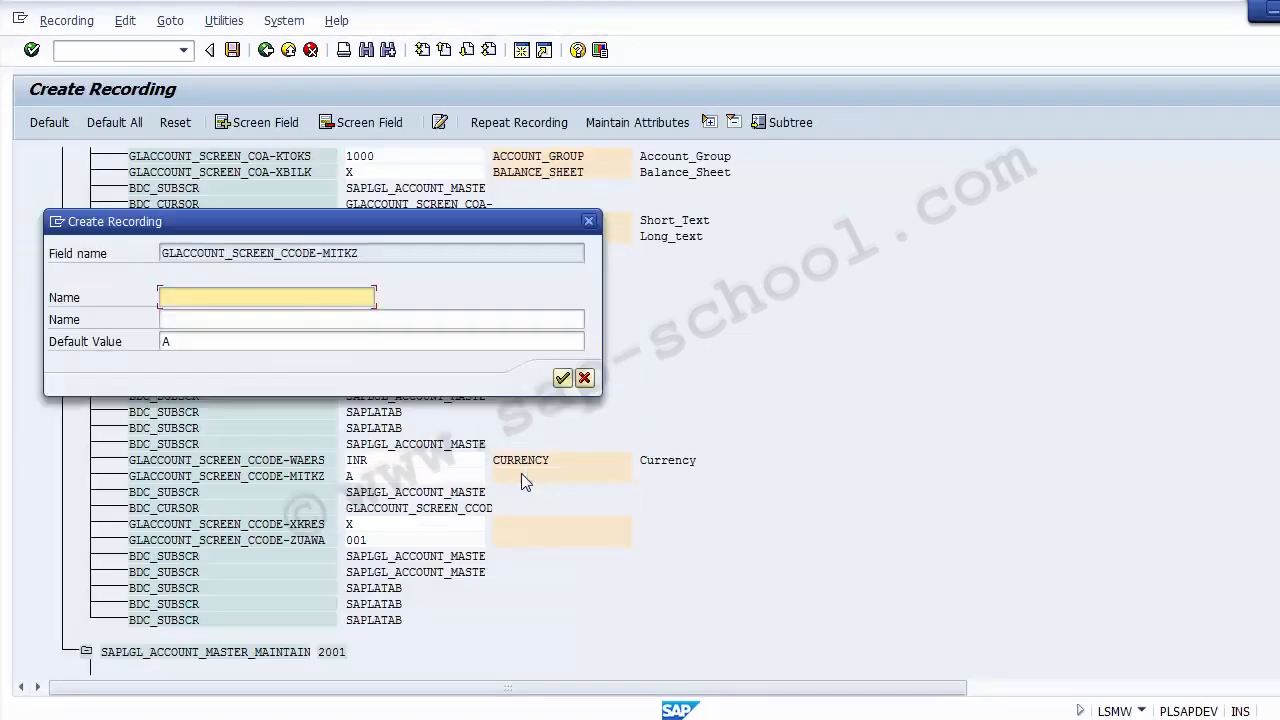
text(Recon)
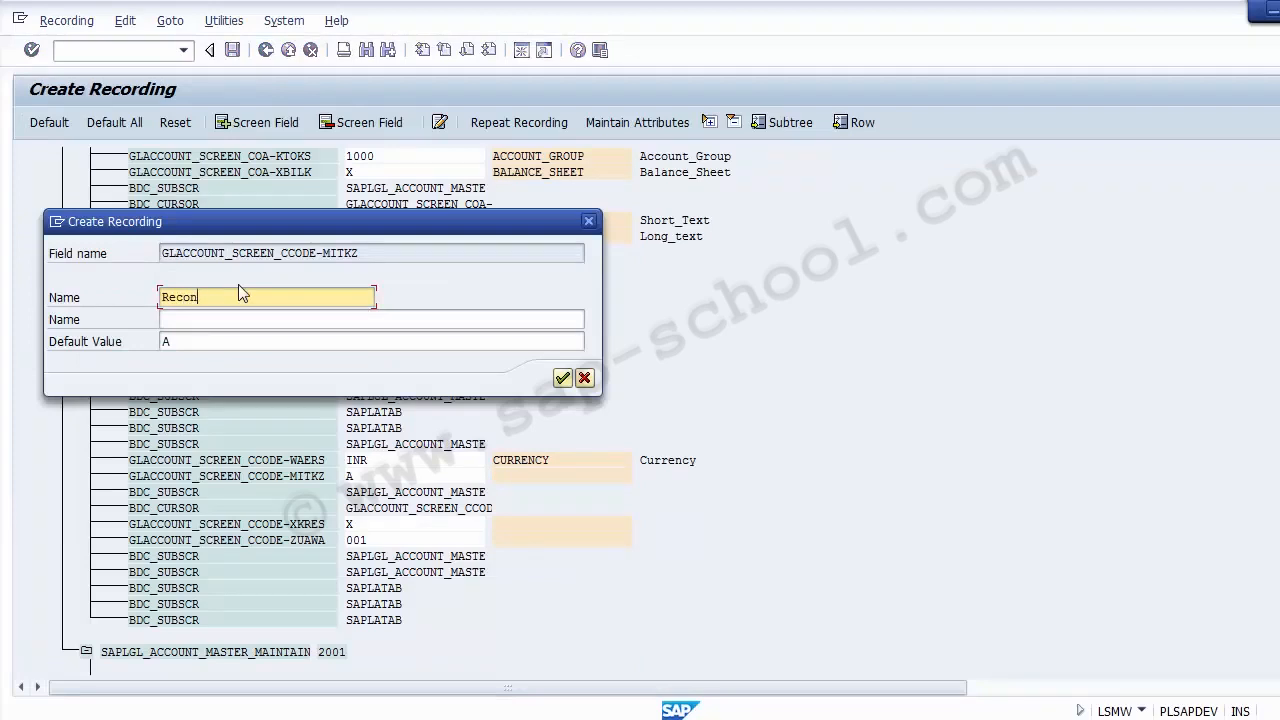
text(cilai)
text(ton)
key(BackSpace)
key(BackSpace)
key(BackSpace)
key(BackSpace)
key(BackSpace)
text(tion )
text(Accoiun)
key(BackSpace)
key(BackSpace)
key(BackSpace)
text(unt_)
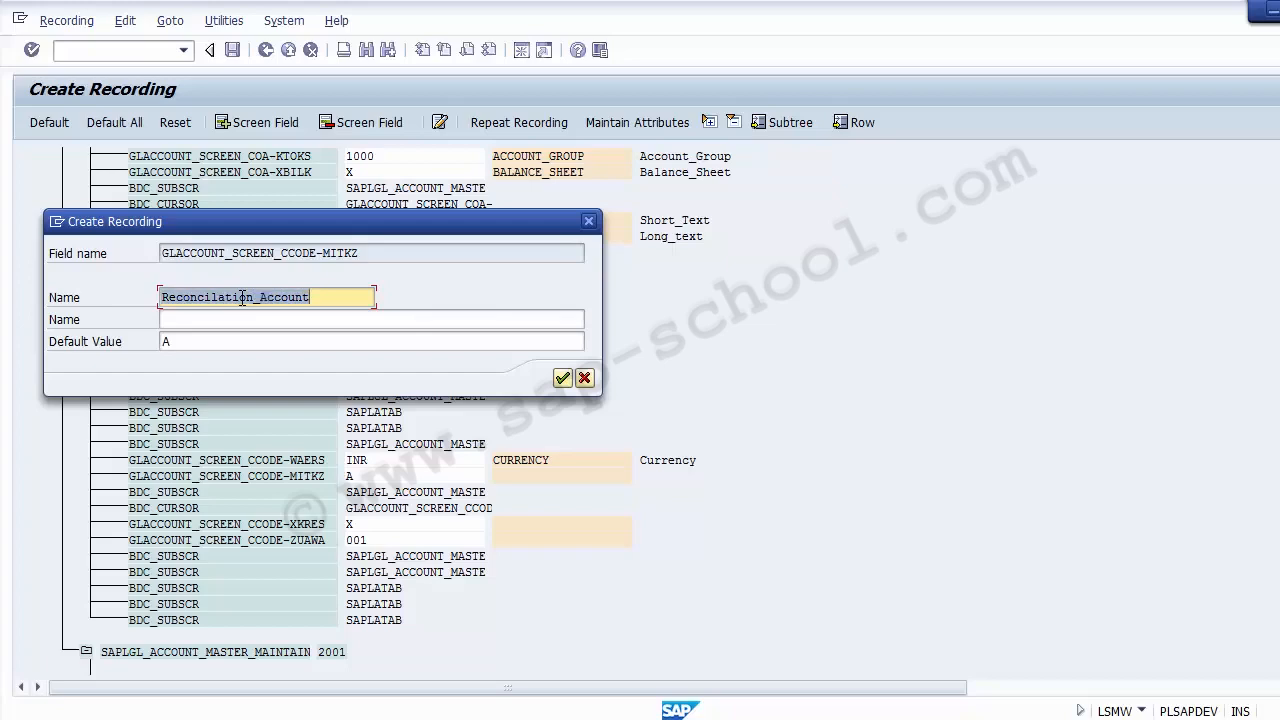
key(Tab)
key(ctrl+v)
key(Return)
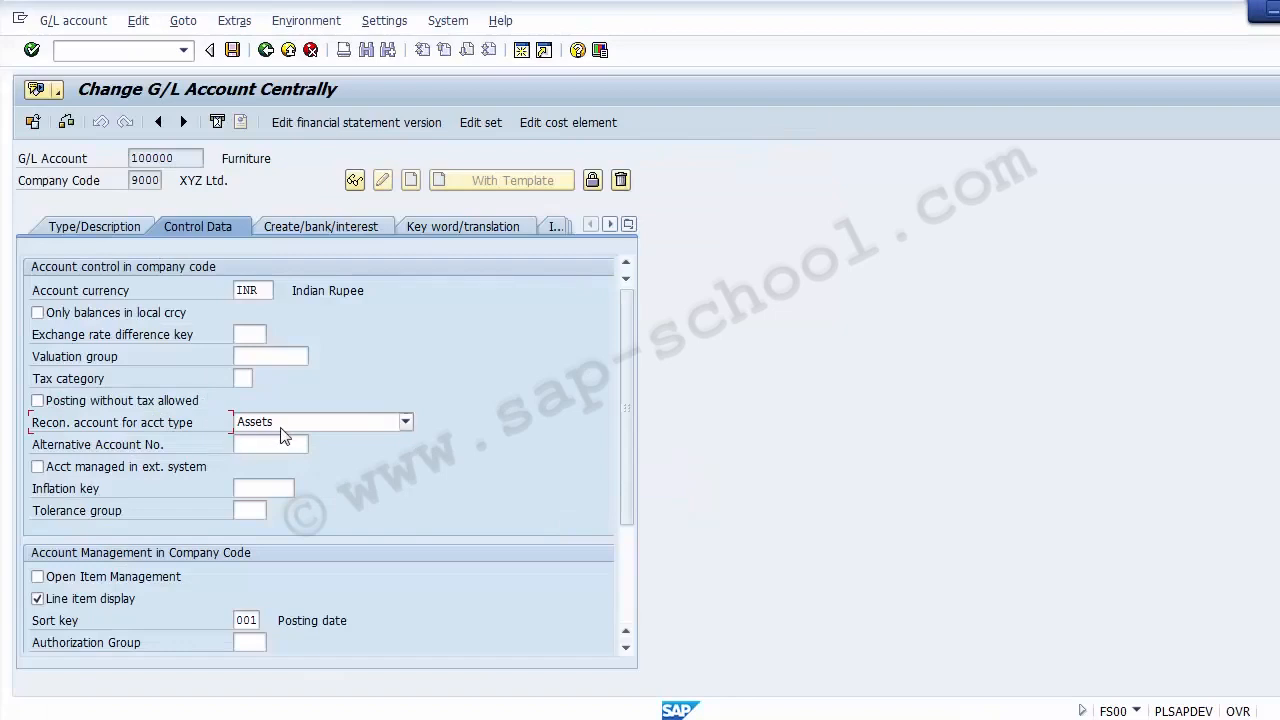
Check the reconciliation account types and line item display in FS00, and assign Line_Item_Display as the name and description of GLACCOUNT_SCREEN_CCODE-XKRES, keeping default X
click(281, 428)
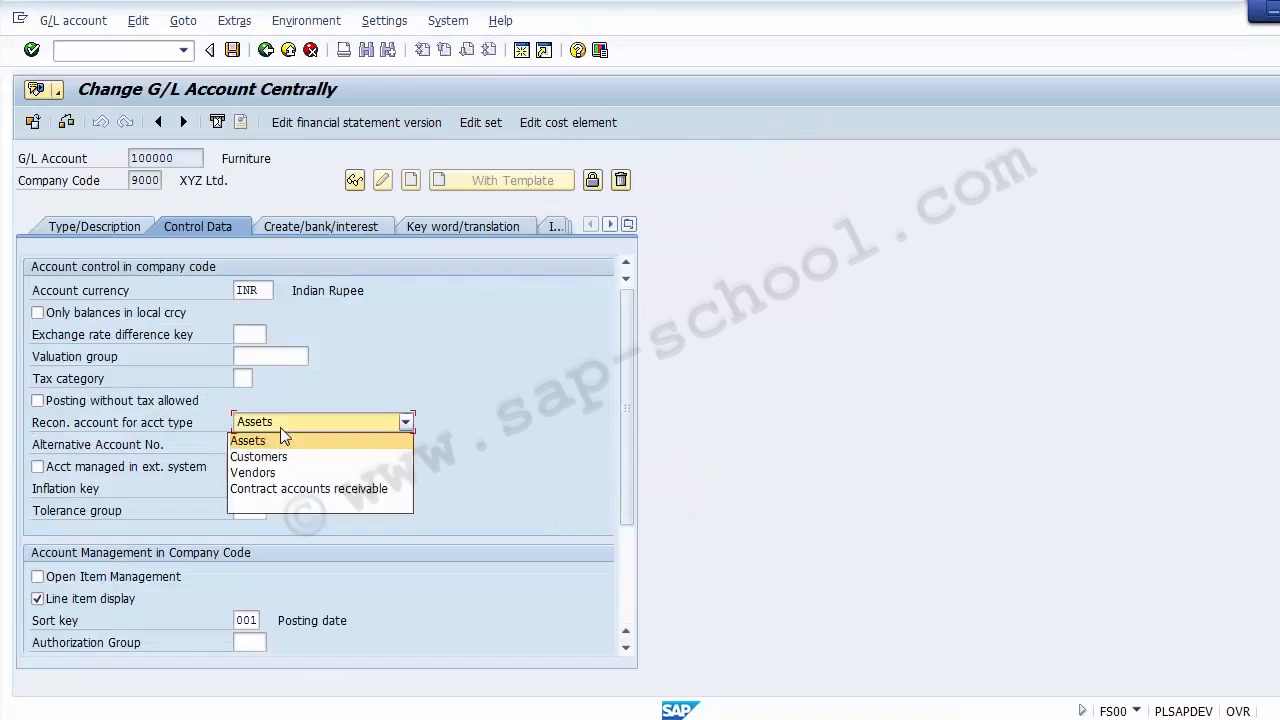
click(262, 436)
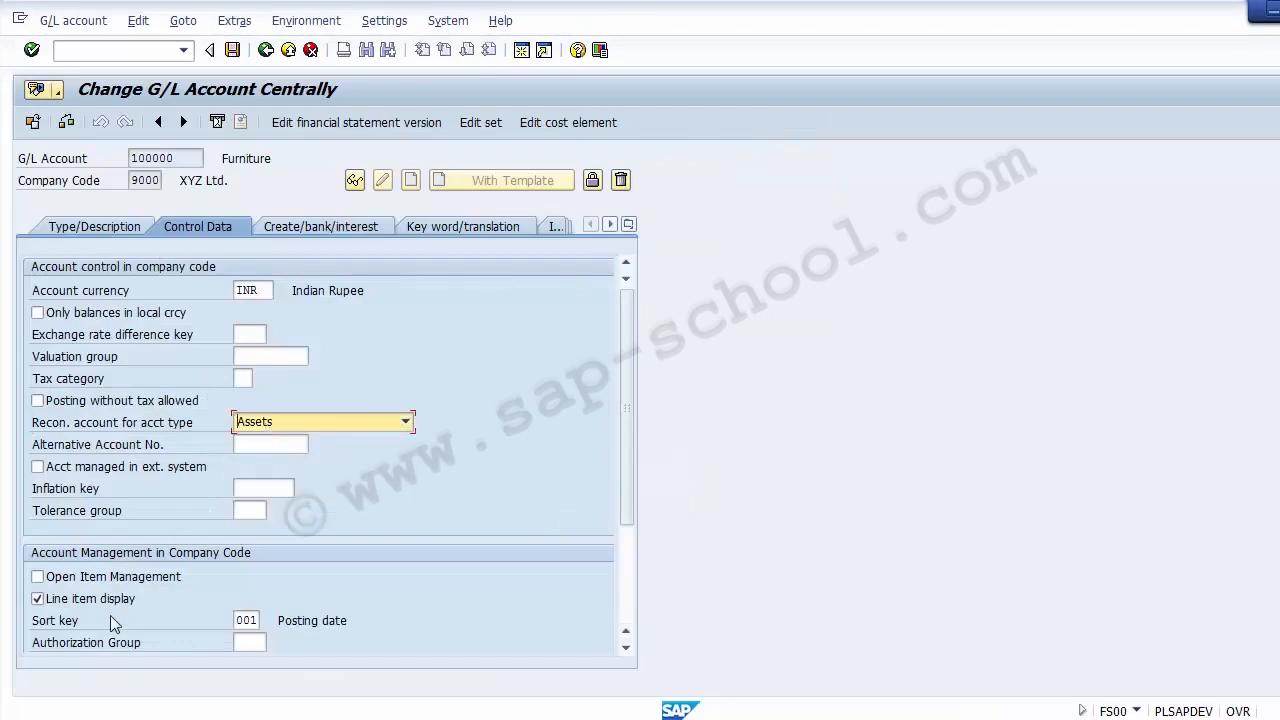
click(105, 605)
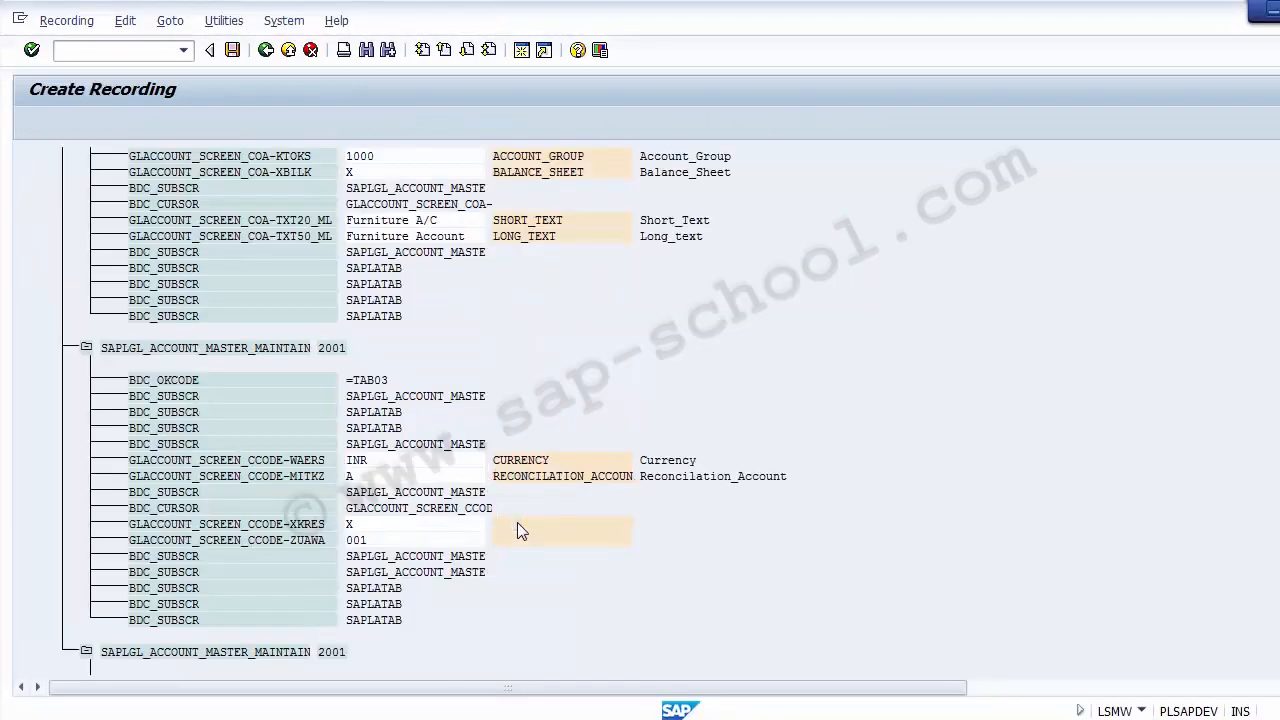
double_click(517, 523)
text(Line )
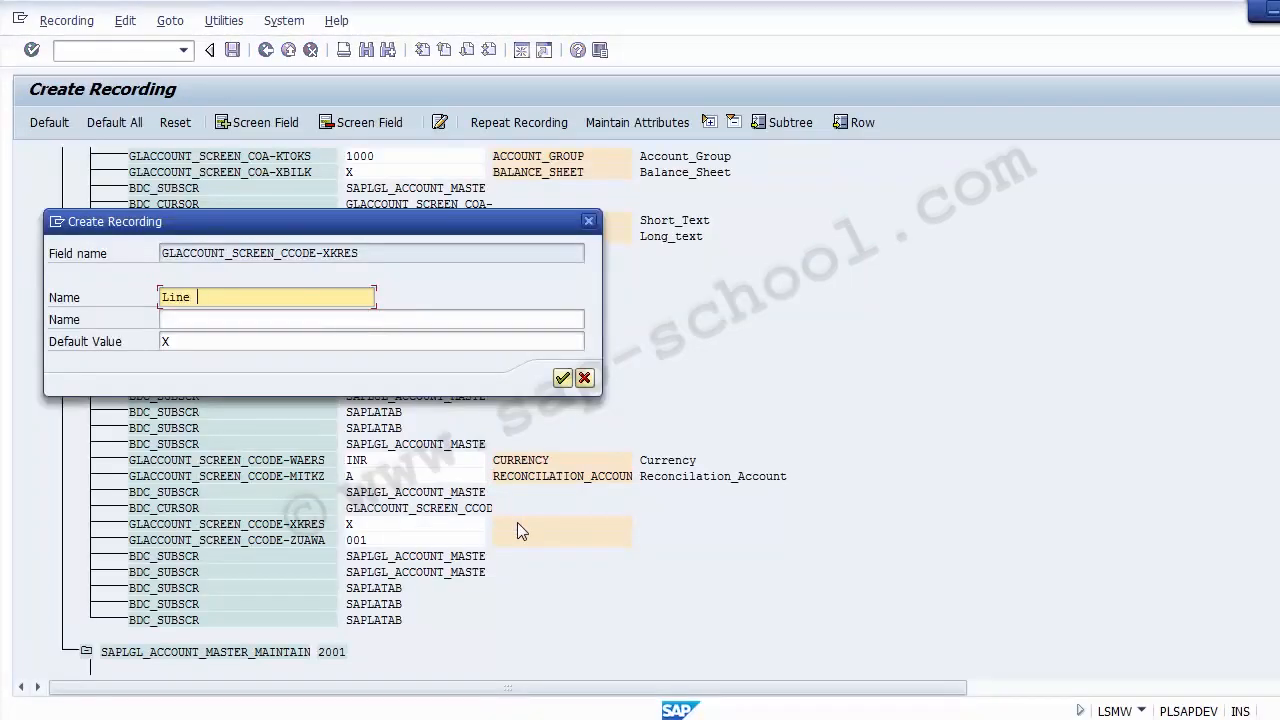
text(_Item_Display)
key(shift+Home)
key(ctrl+c)
key(Tab)
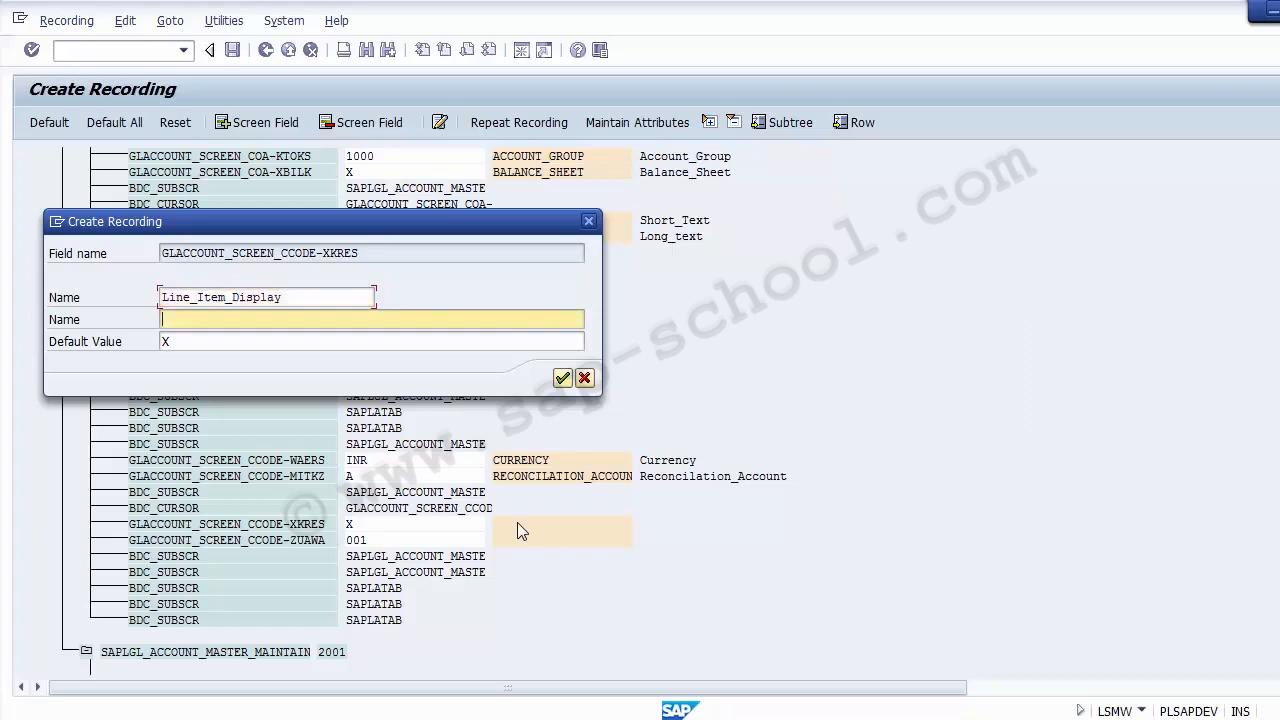
key(ctrl+v)
key(Return)
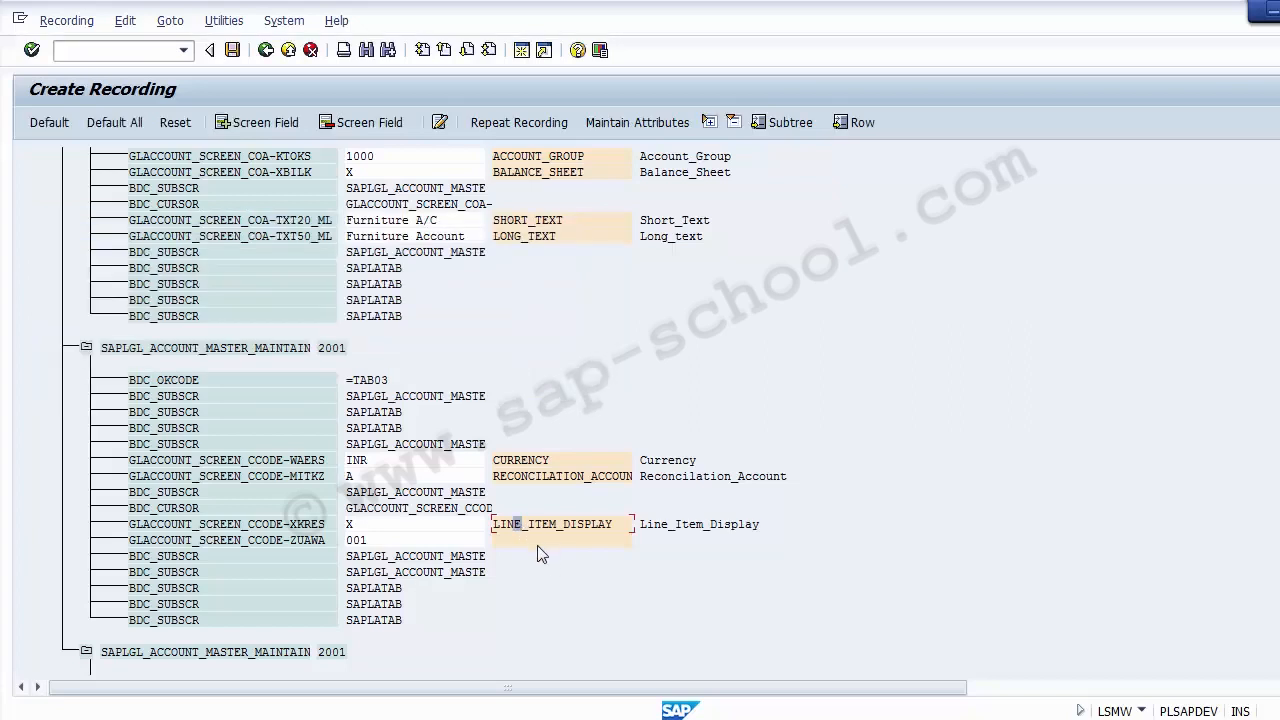
Assign Sort_Key as the name and description of GLACCOUNT_SCREEN_CCODE-ZUAWA, keeping 001 as its default value
double_click(537, 542)
text(Sort_)
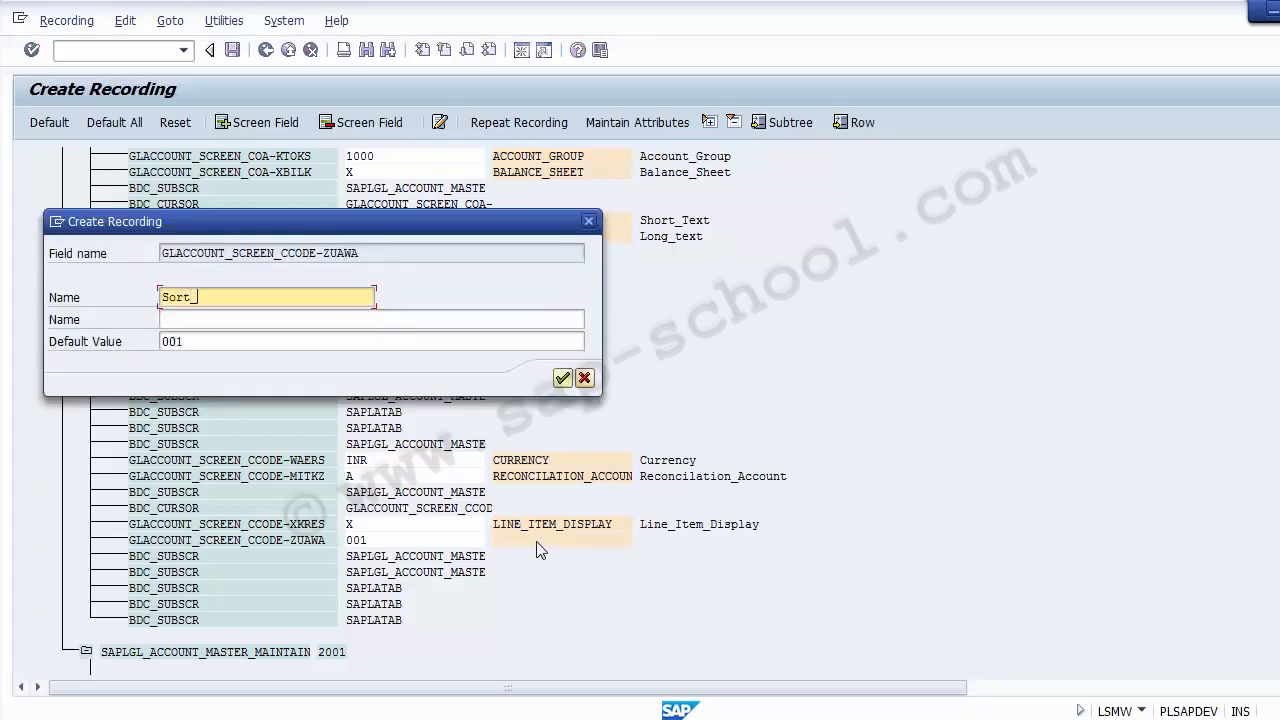
text(Key)
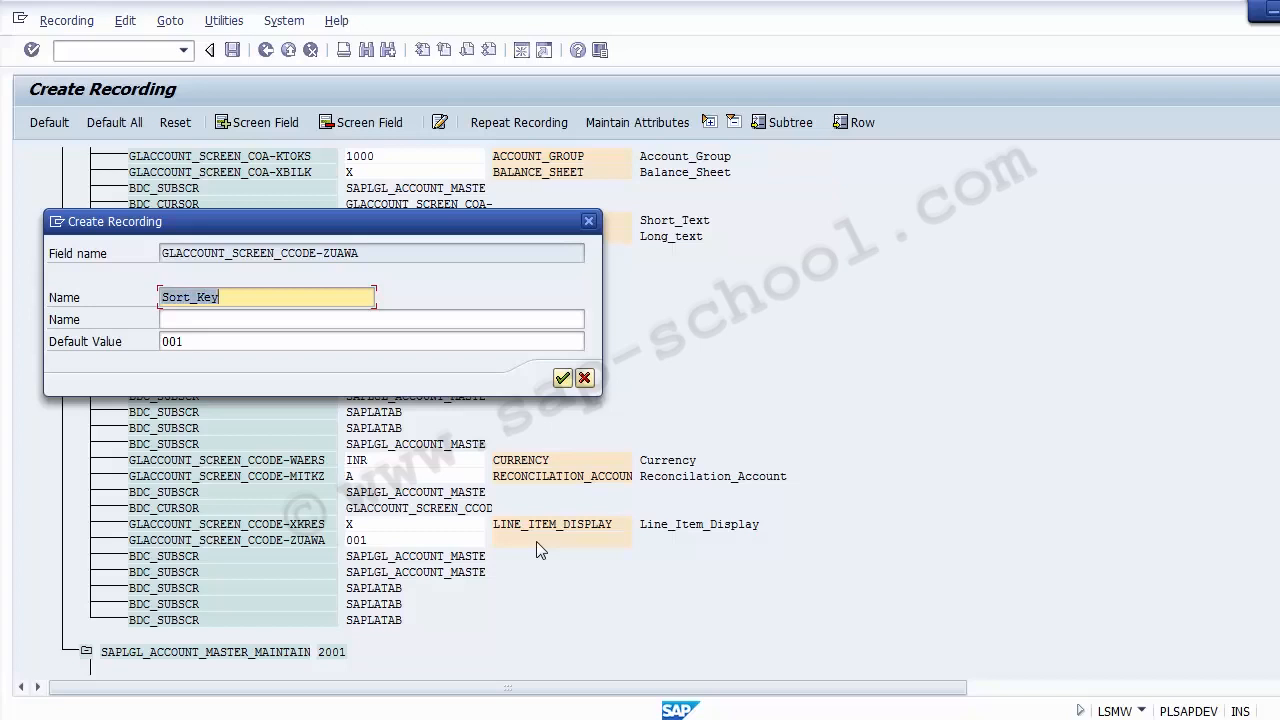
key(Return)
key(Return)
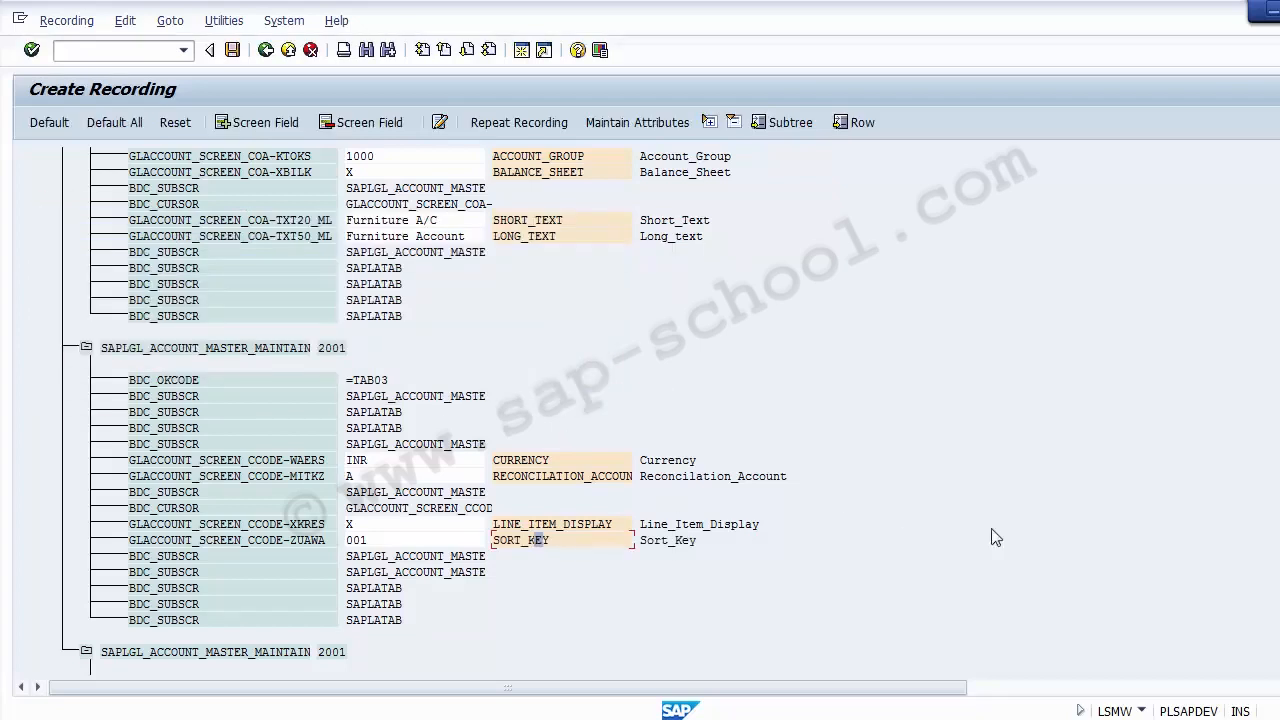
Check the field status group in FS00 and assign Field_Status_Group as the name and description of GLACCOUNT_SCREEN_CCODE-FSTAG, keeping default G067
scroll(651, 523, down, 4)
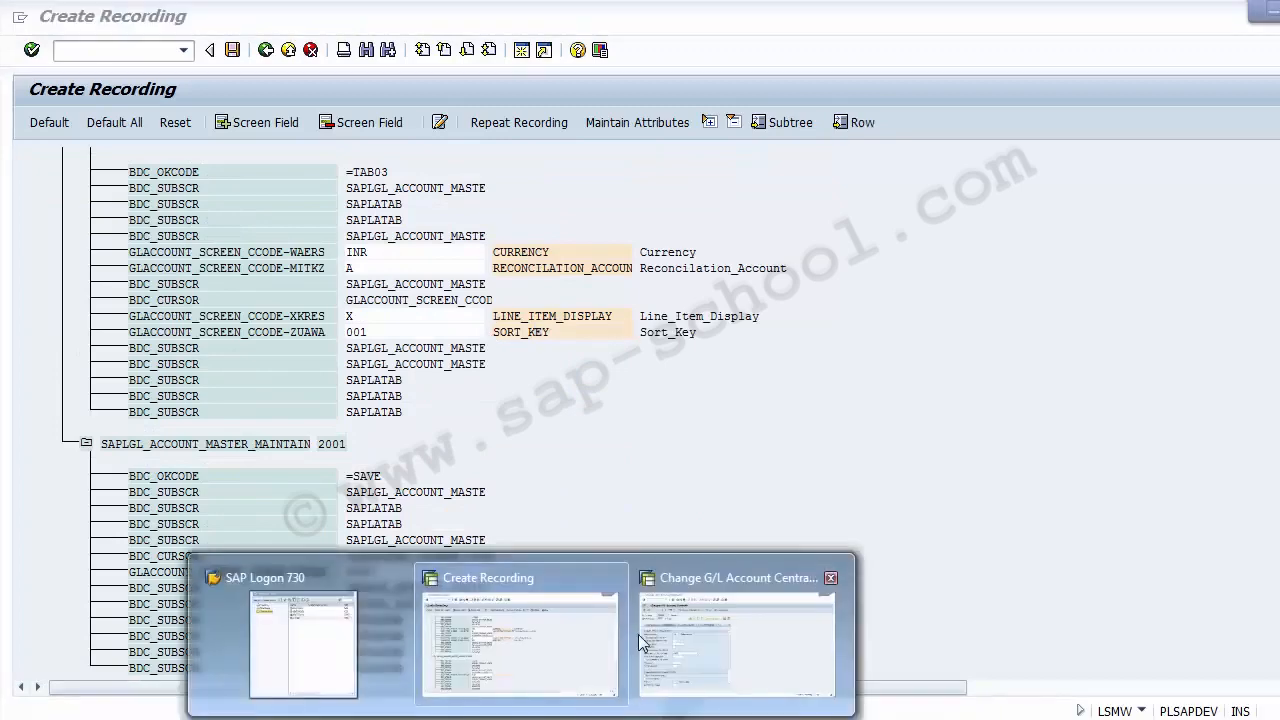
click(720, 635)
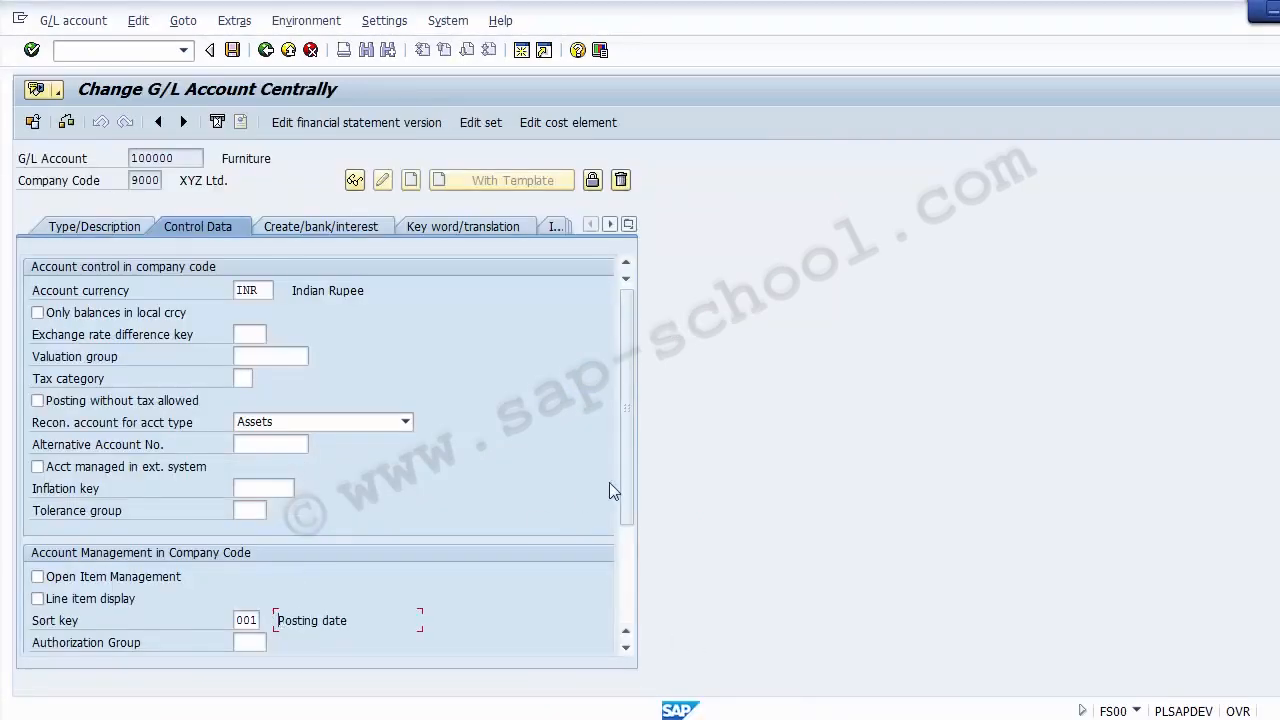
scroll(628, 500, down, 3)
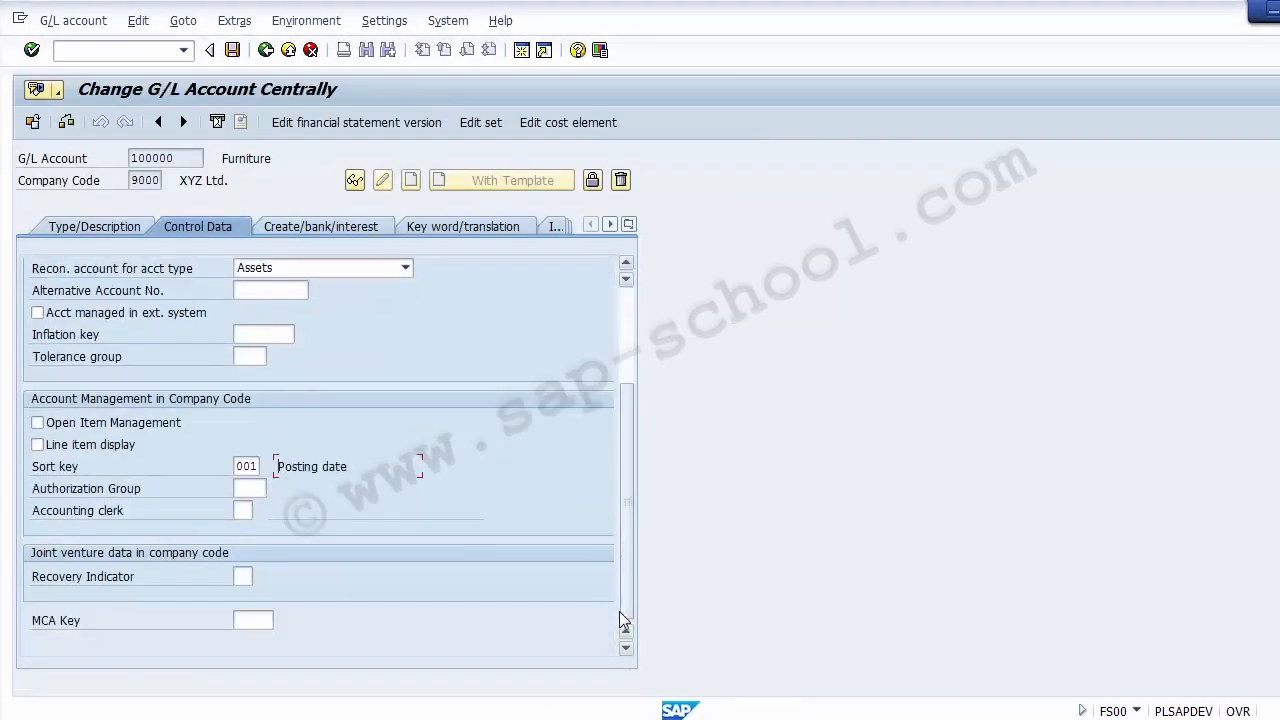
click(308, 225)
click(120, 297)
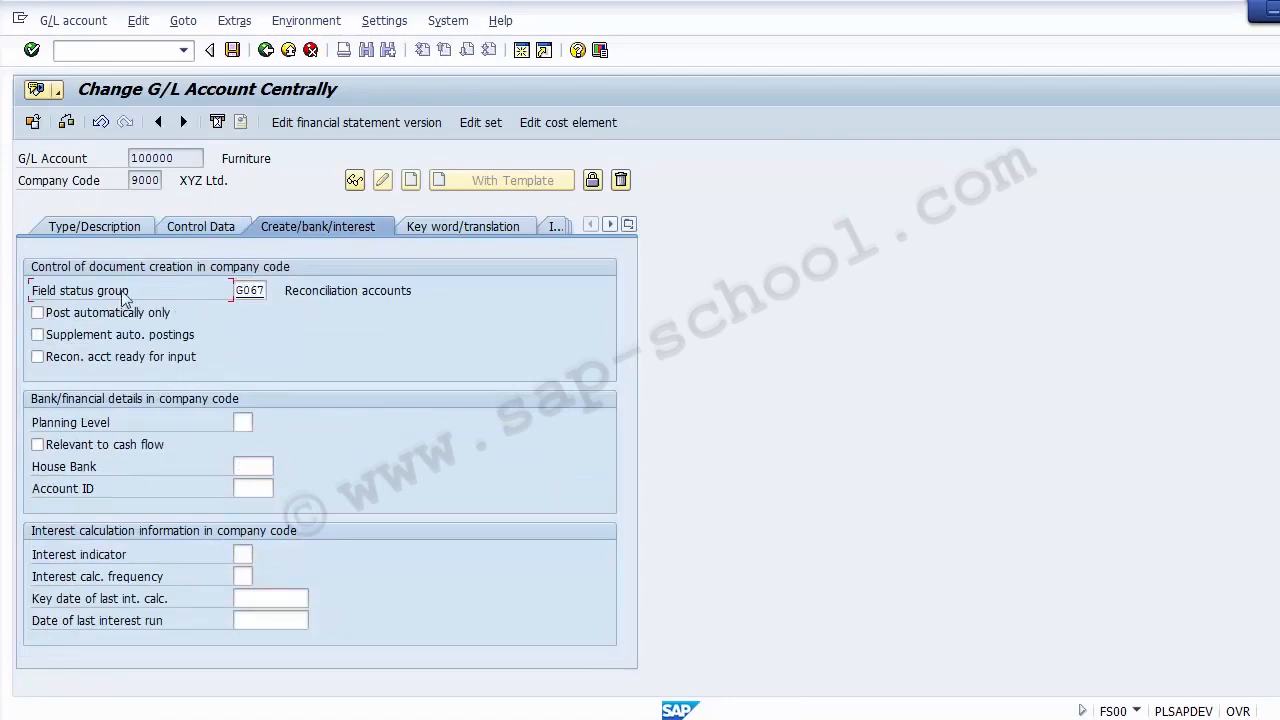
click(560, 718)
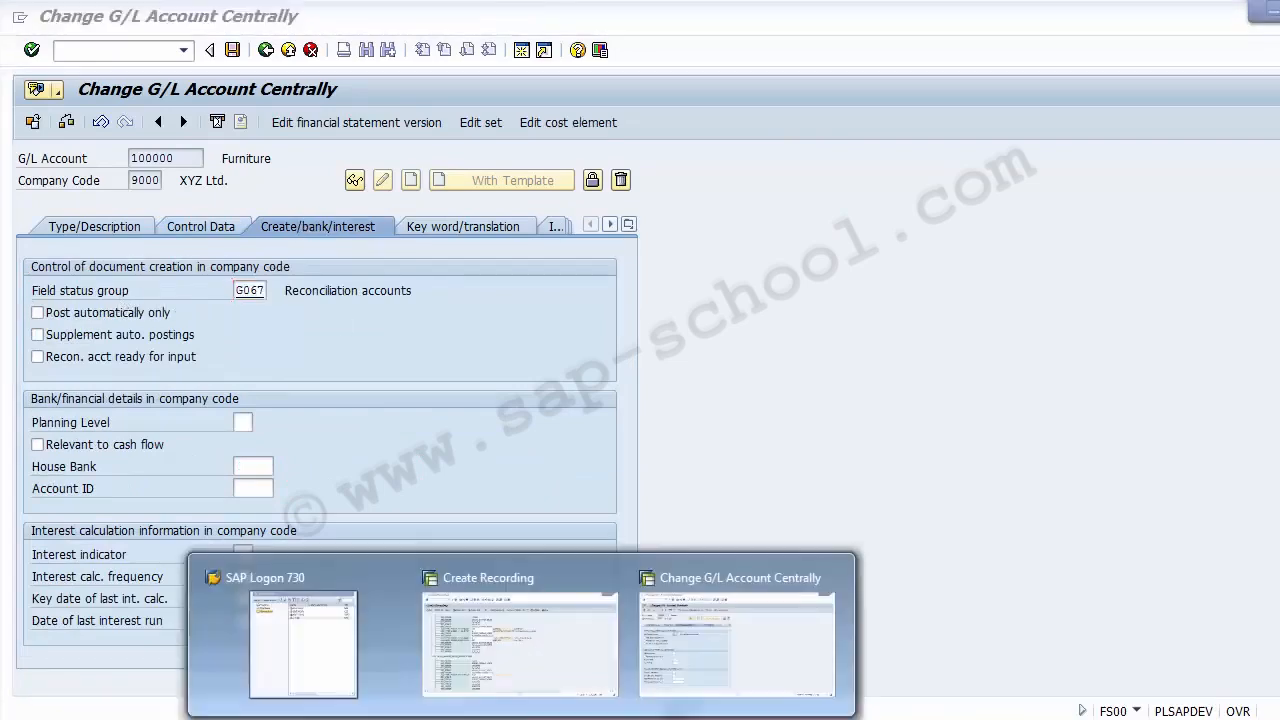
click(523, 631)
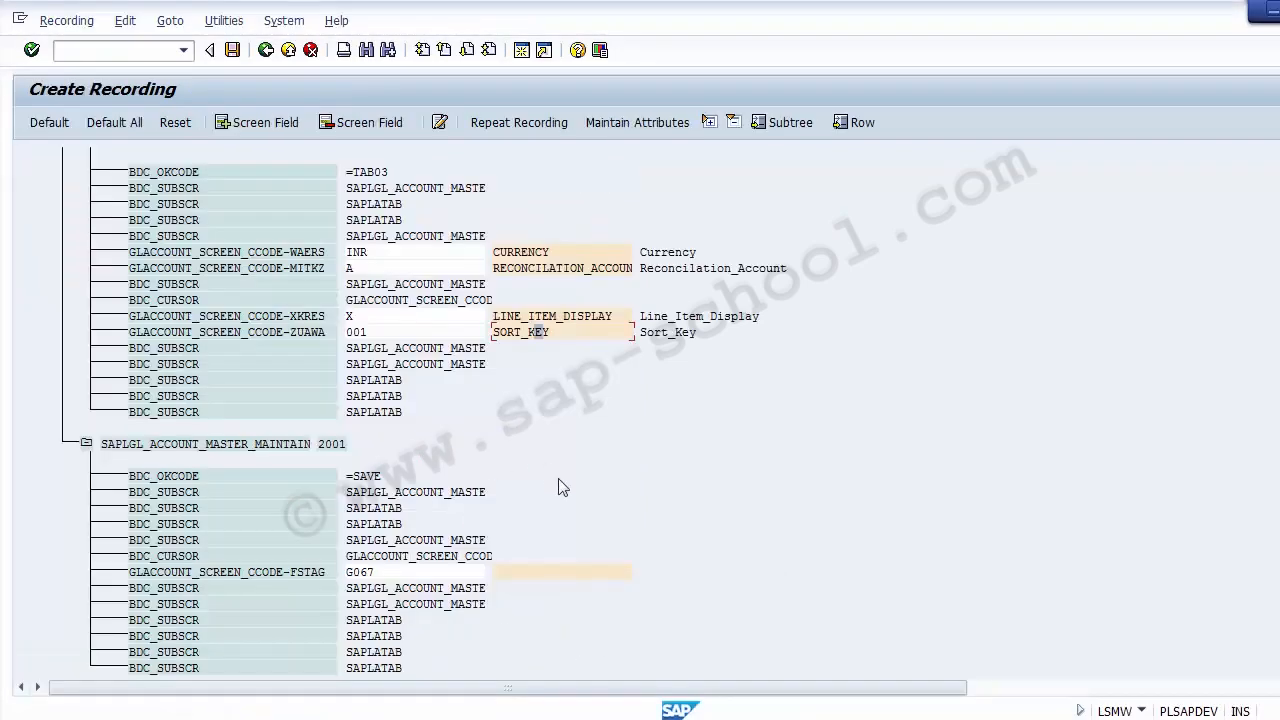
double_click(494, 573)
text(Fi)
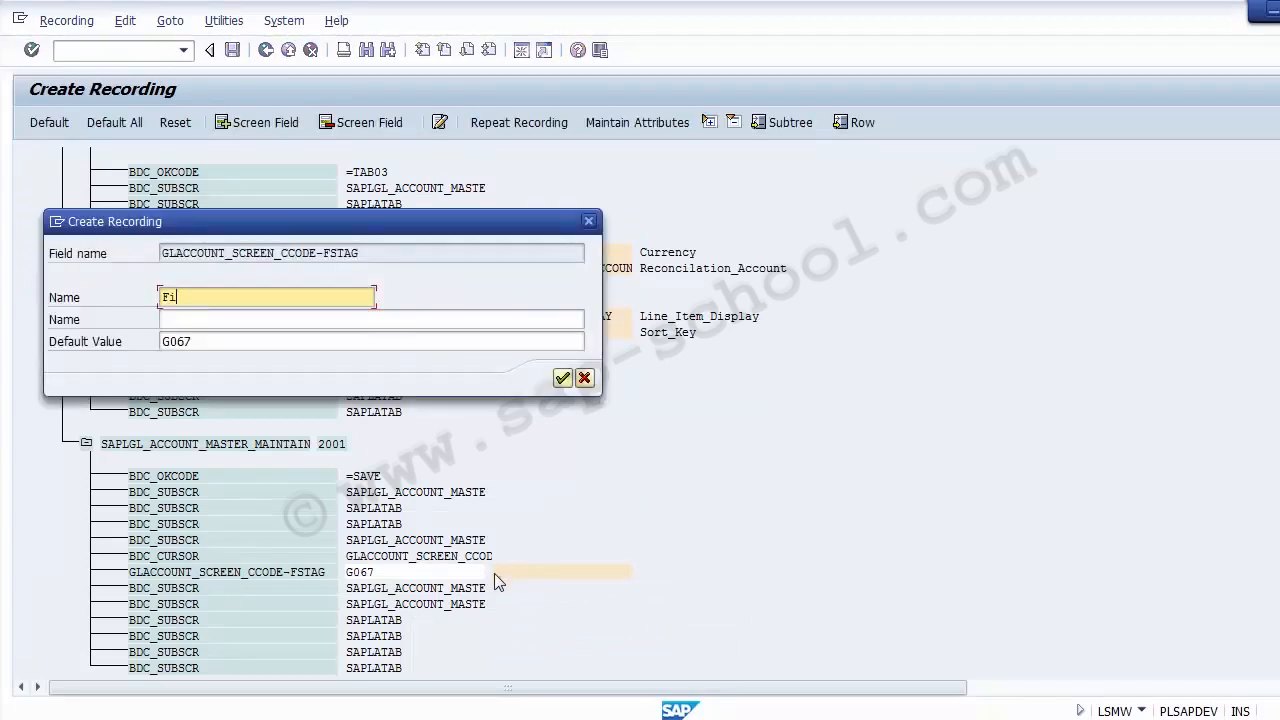
text(eld_Status _Group)
key(Tab)
text(Field_Status_Group)
key(Return)
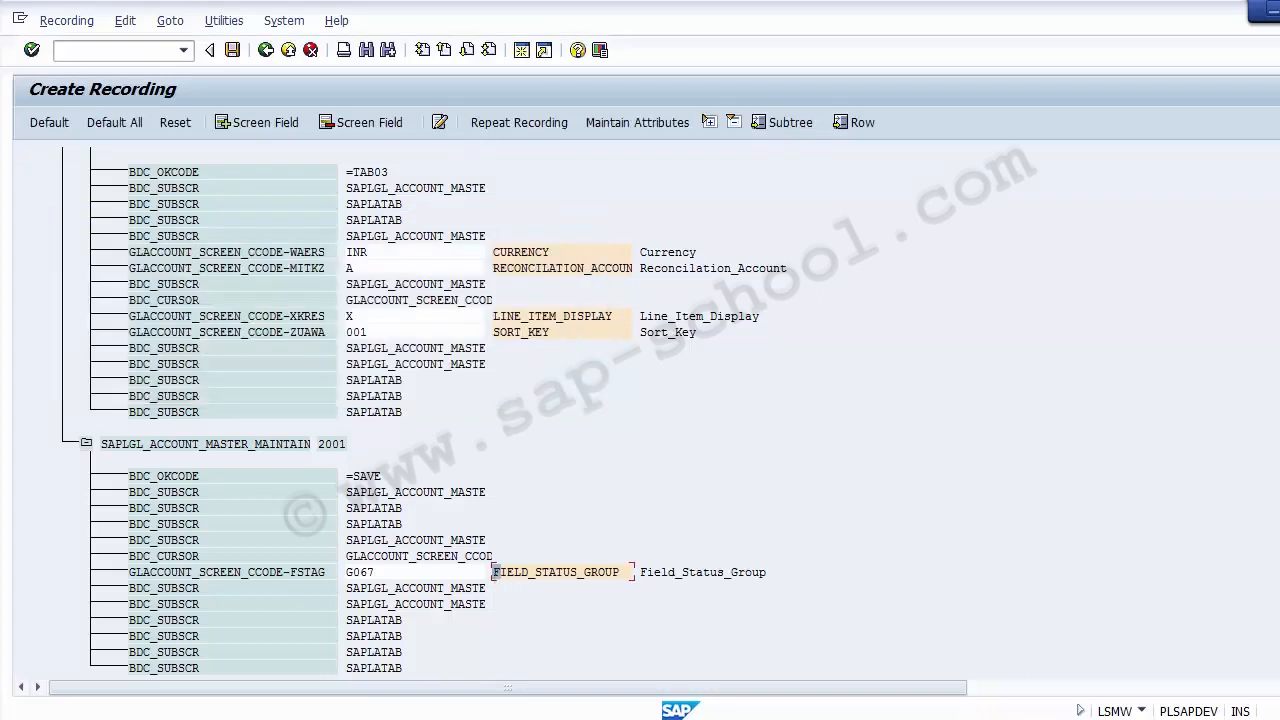
Review the Furniture account's description and control data in FS00, leaving line item display selected and open item management cleared
scroll(857, 282, up, 20)
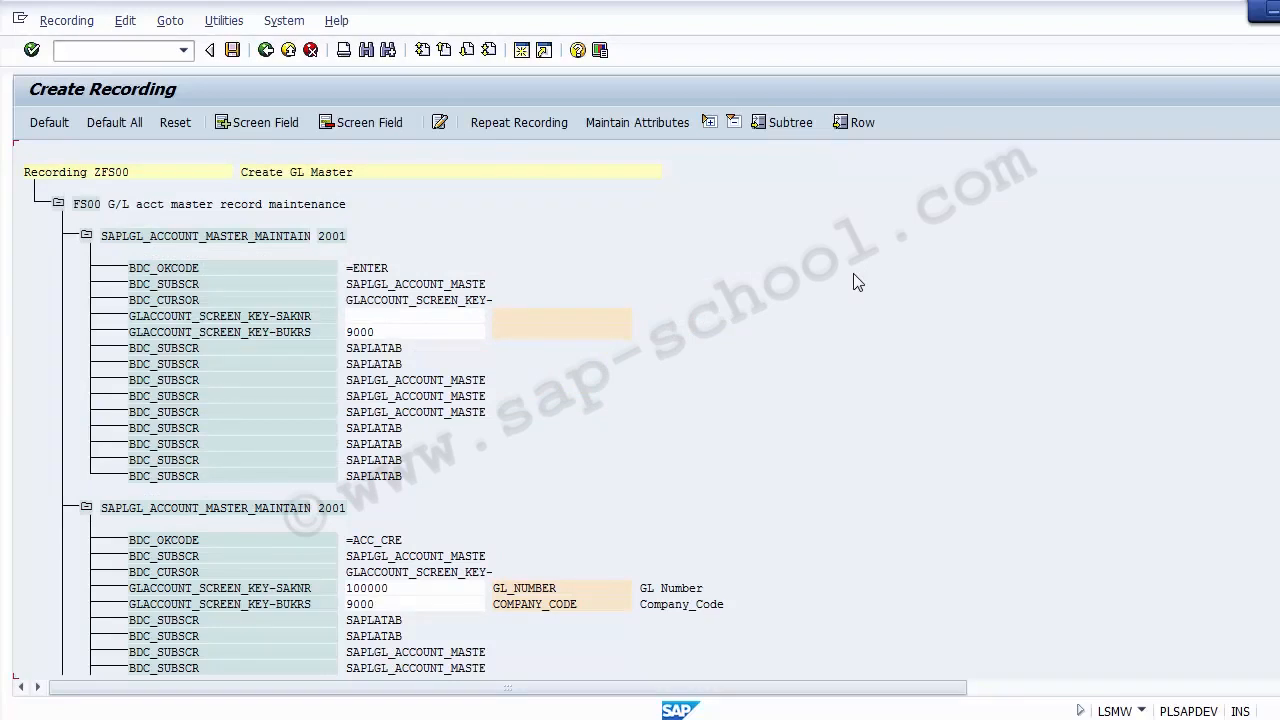
key(alt+Tab)
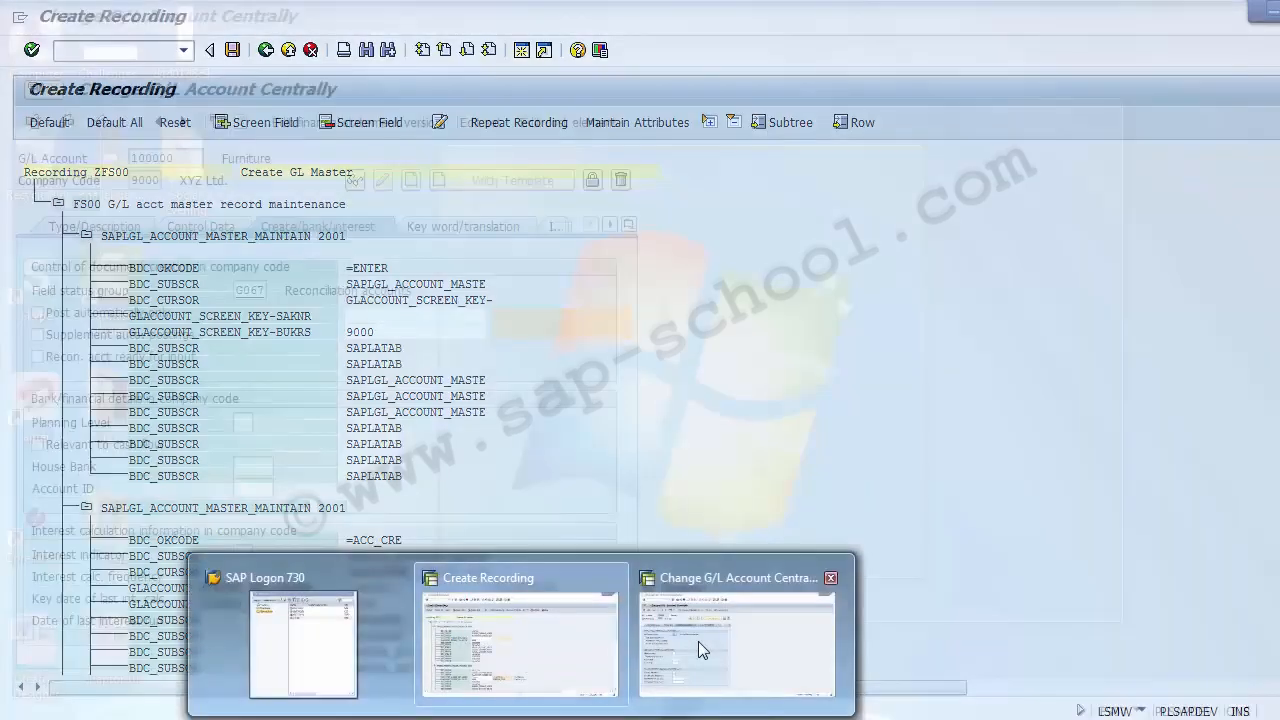
click(698, 641)
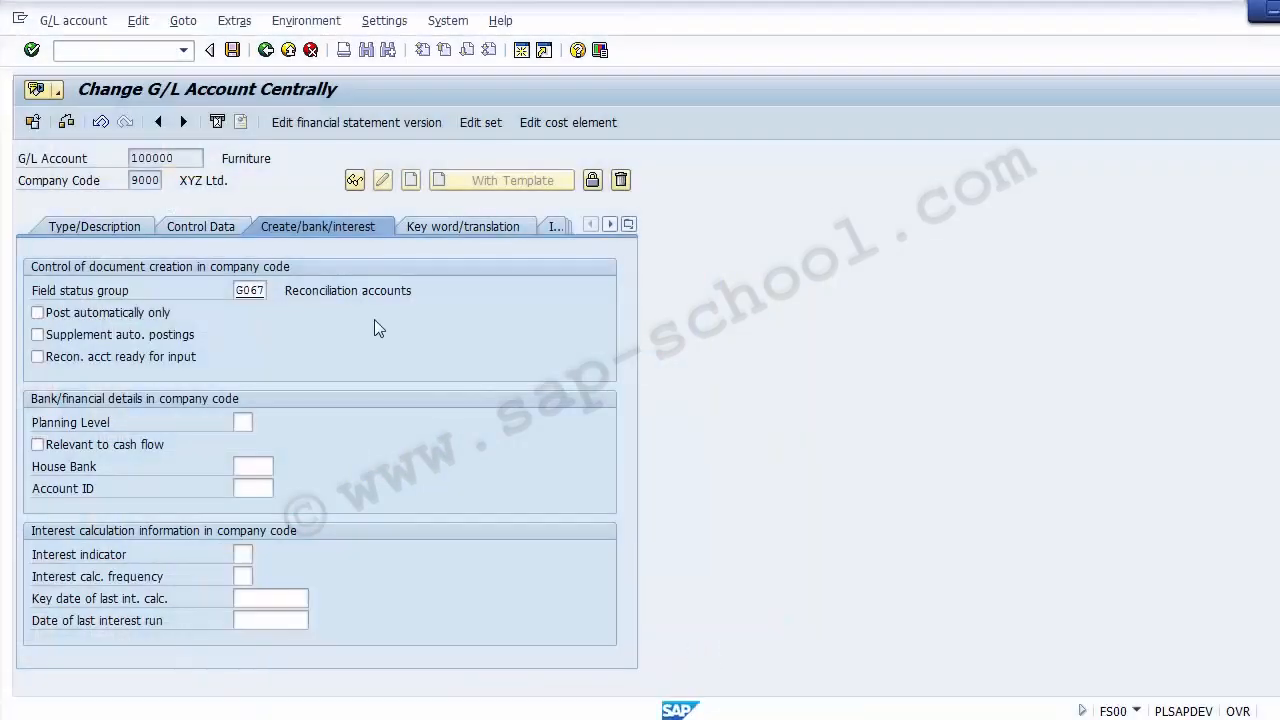
click(89, 230)
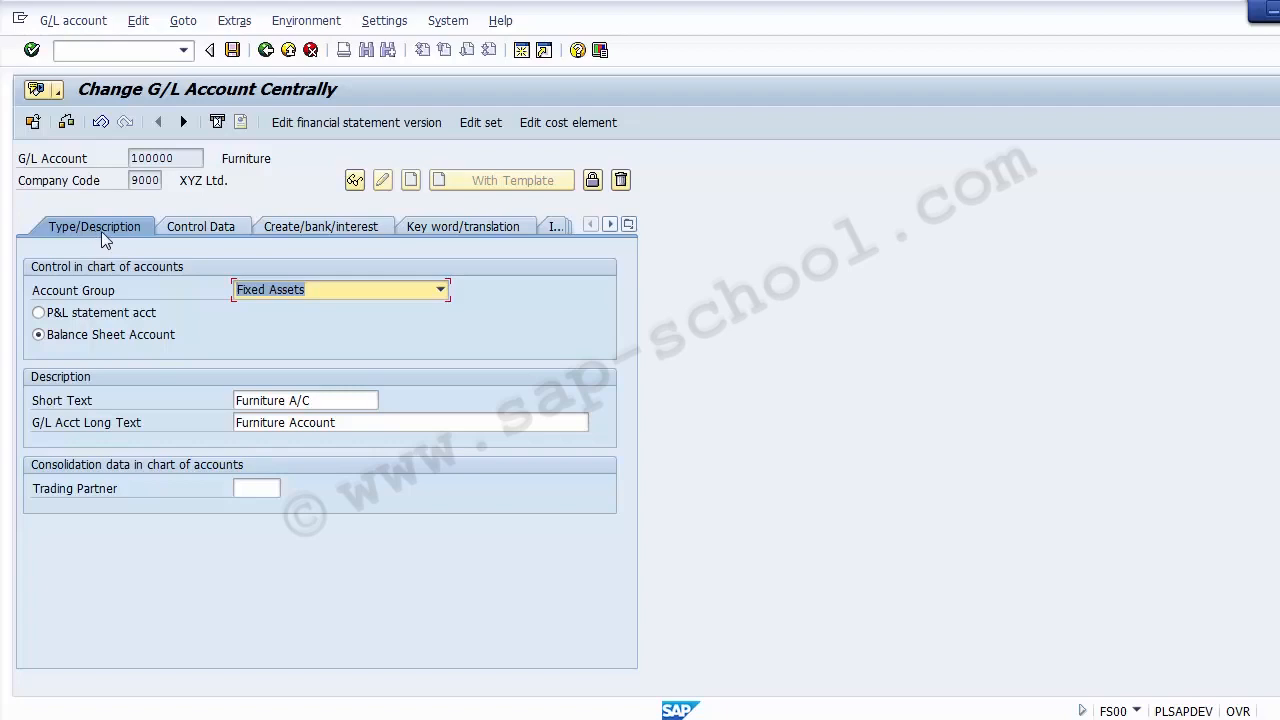
click(192, 227)
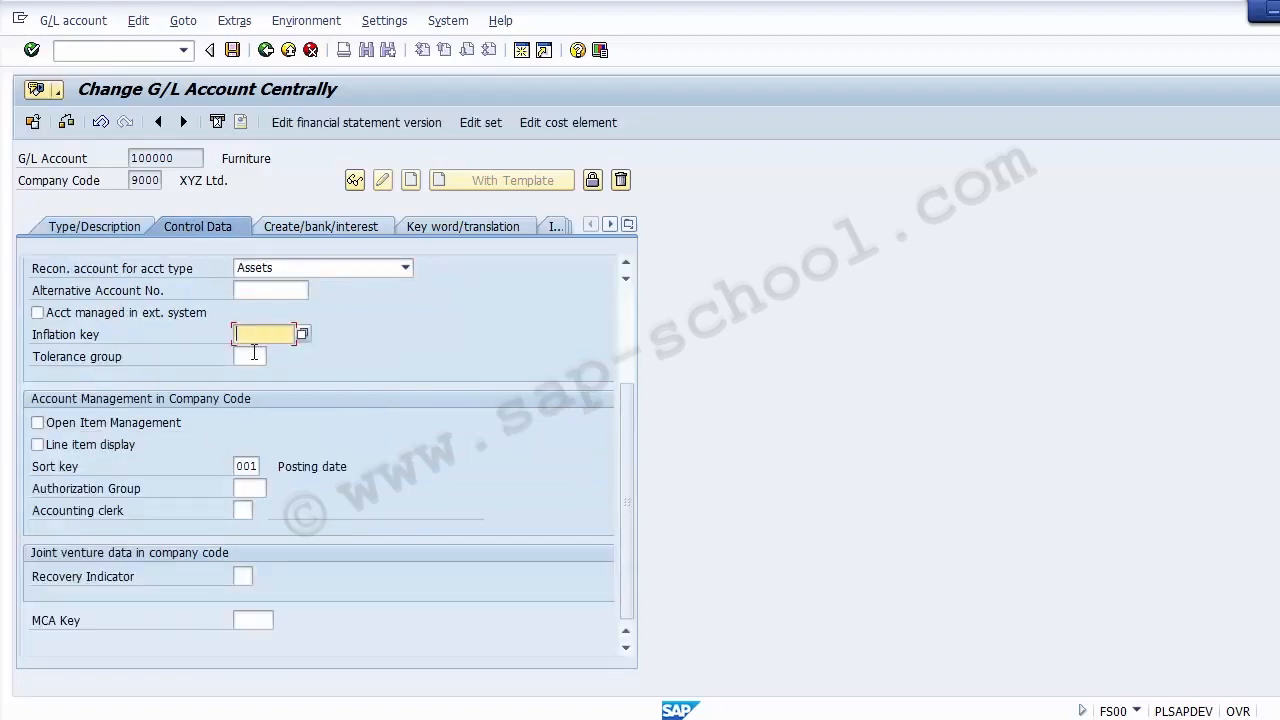
click(115, 426)
click(115, 446)
click(105, 424)
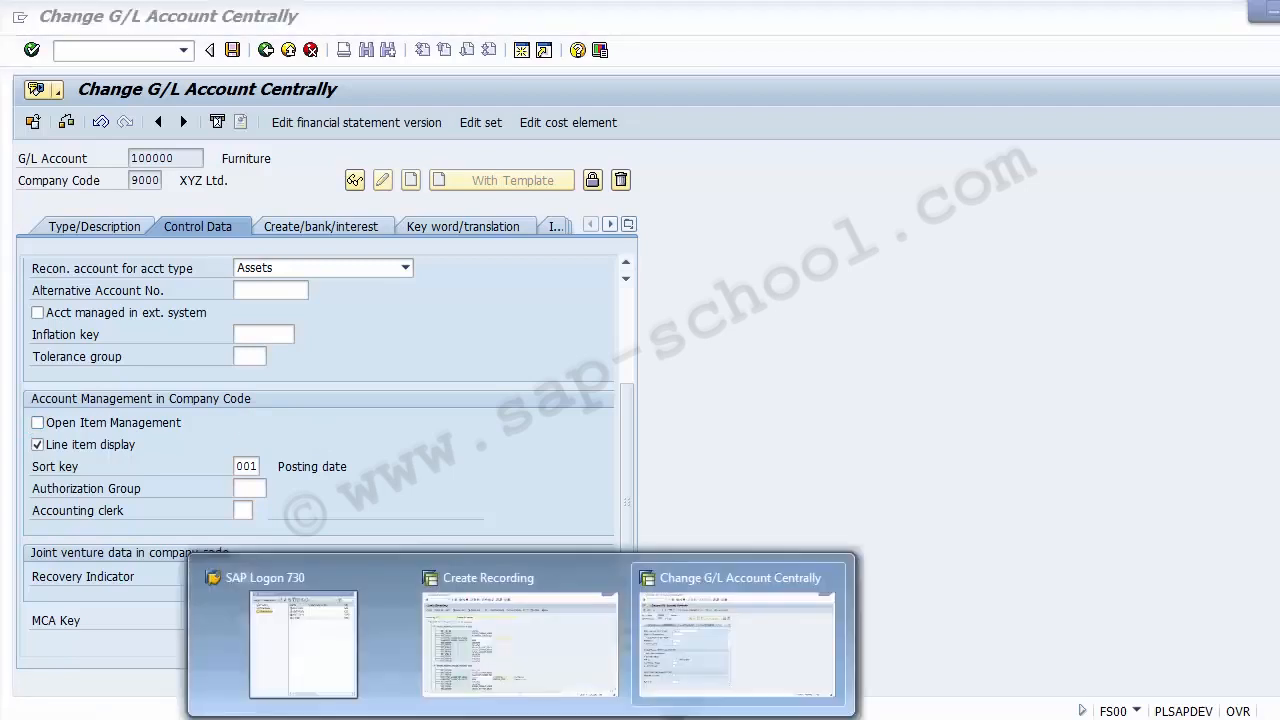
Switch back to the ZFS00 recording, save it and return to the recordings overview of PROJECT01
click(463, 649)
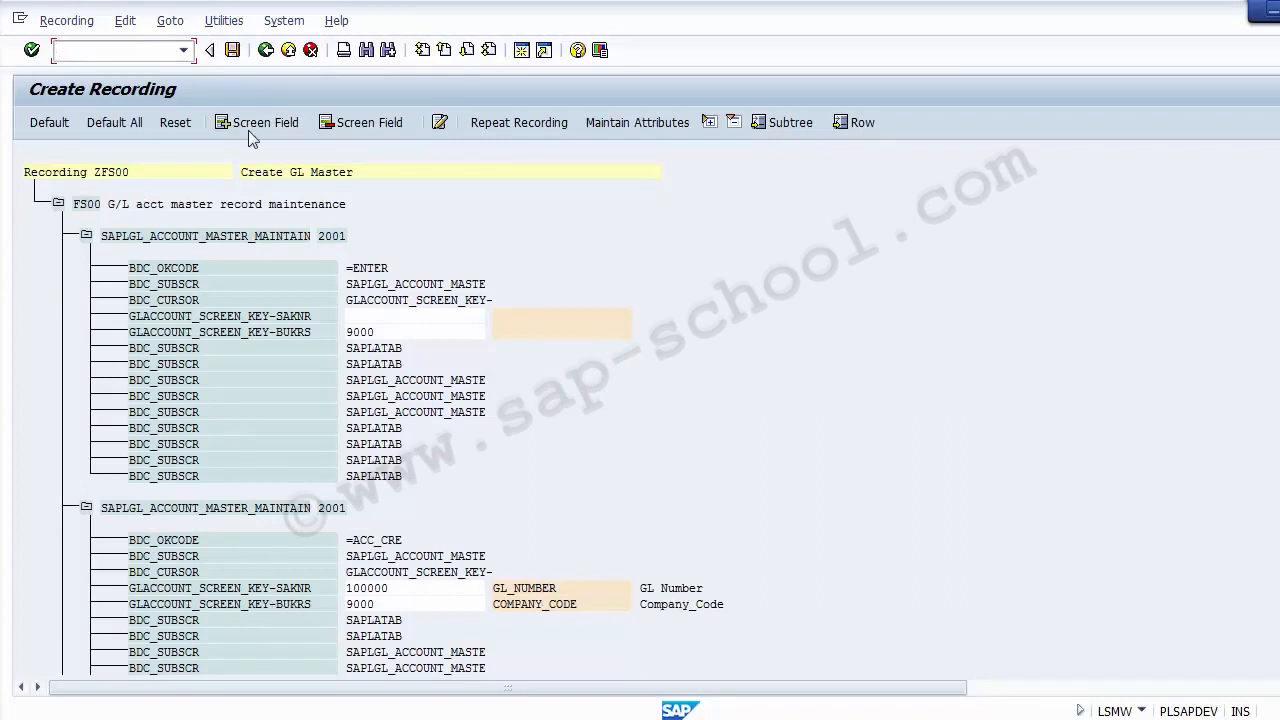
click(232, 52)
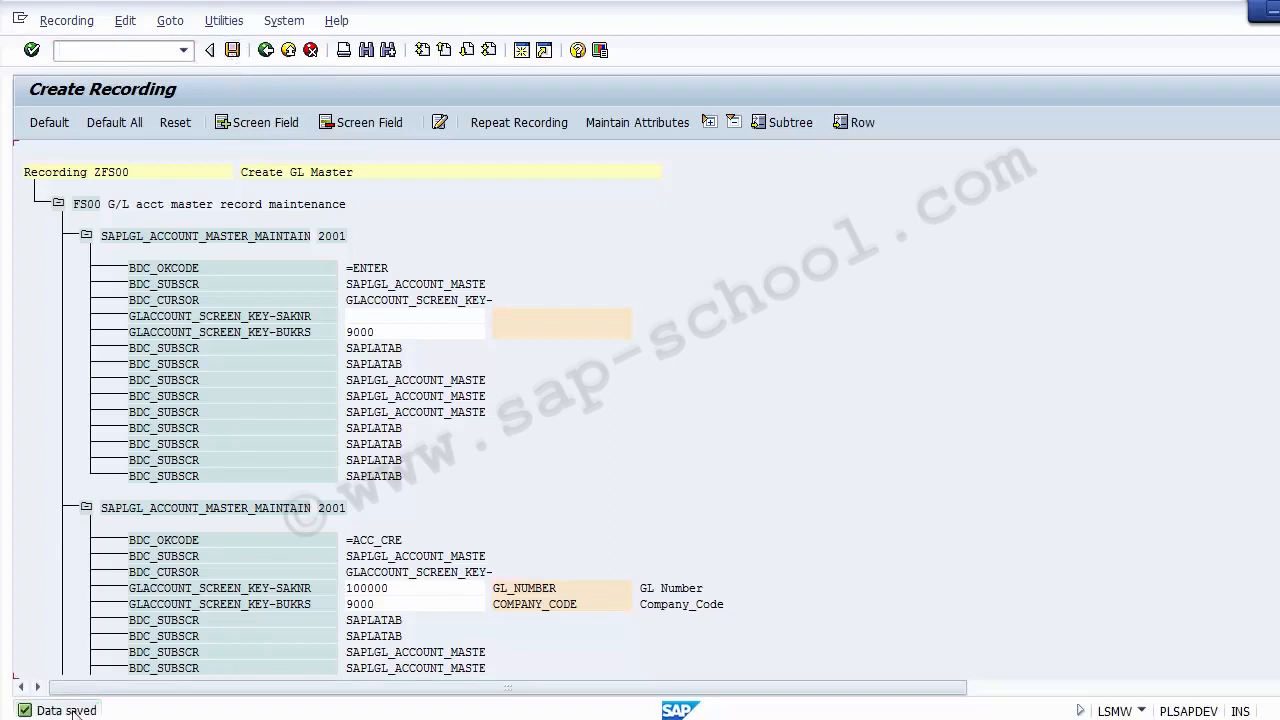
click(265, 50)
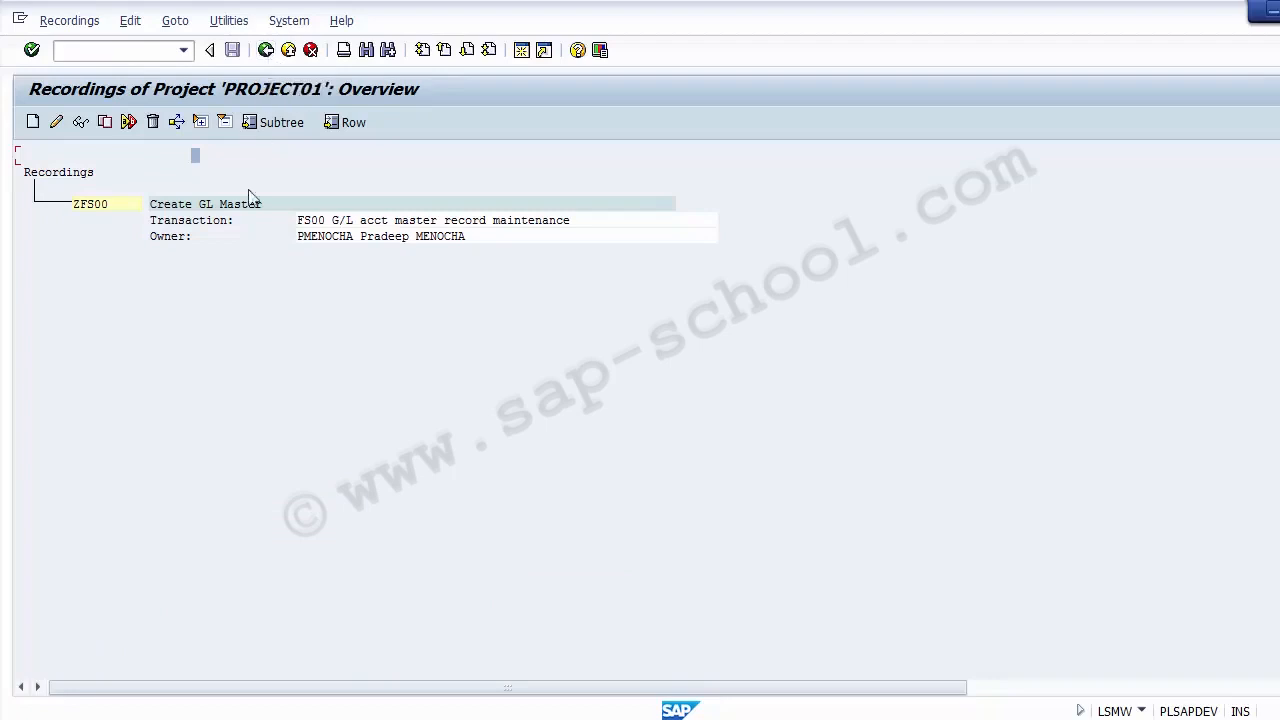
Return from the recordings overview to the GL MASTER object attributes and save them with batch input recording ZFS00
click(96, 210)
click(336, 224)
click(266, 55)
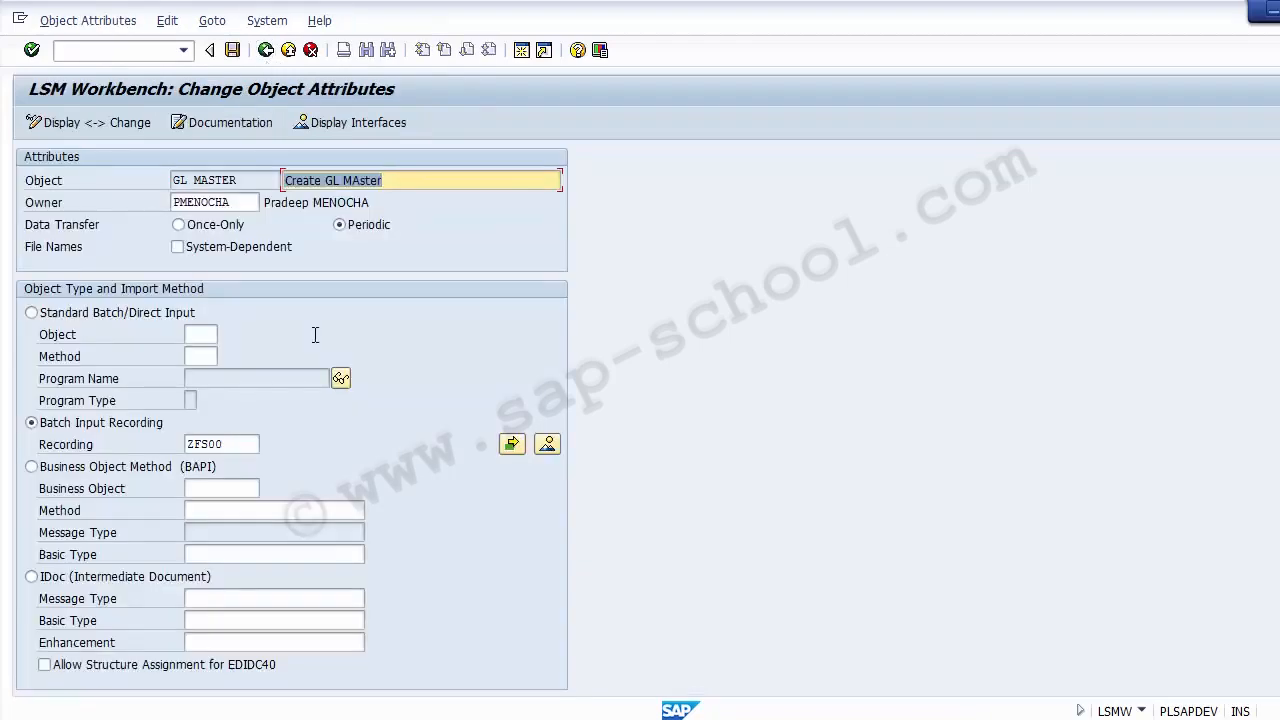
click(232, 51)
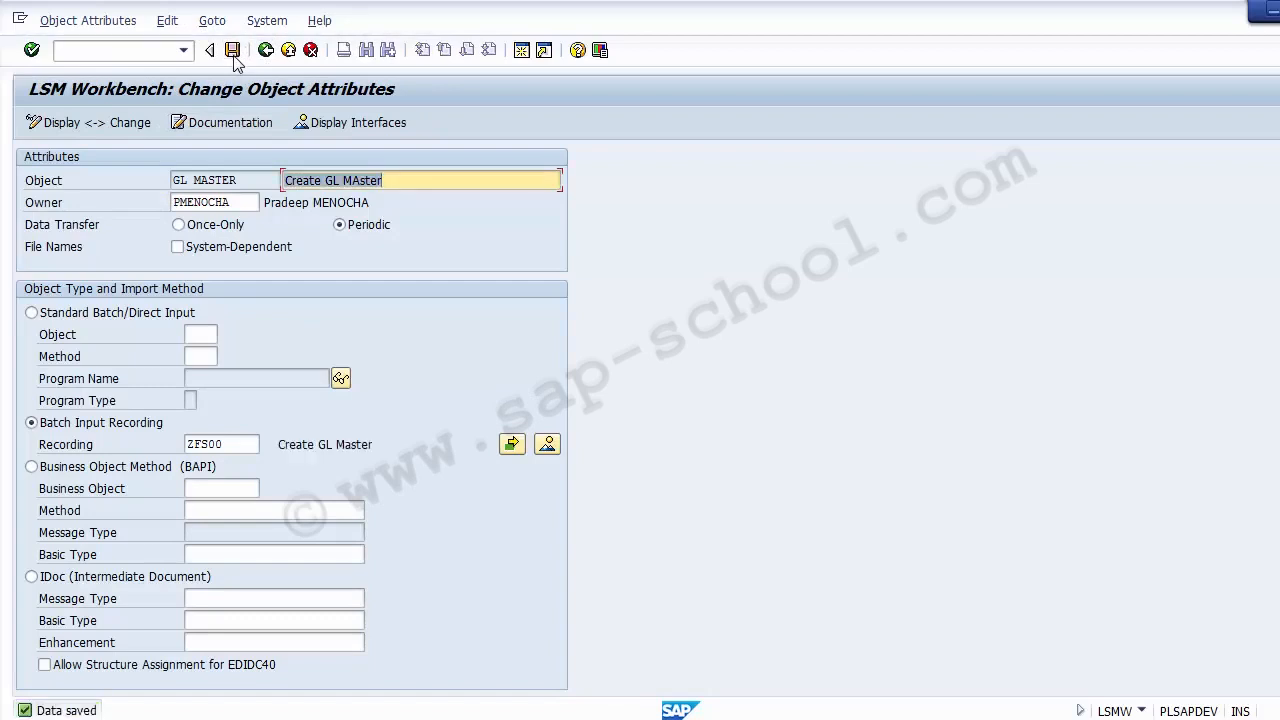
Return to the GL MASTER process steps and check the last action recorded for Maintain Object Attributes
click(265, 51)
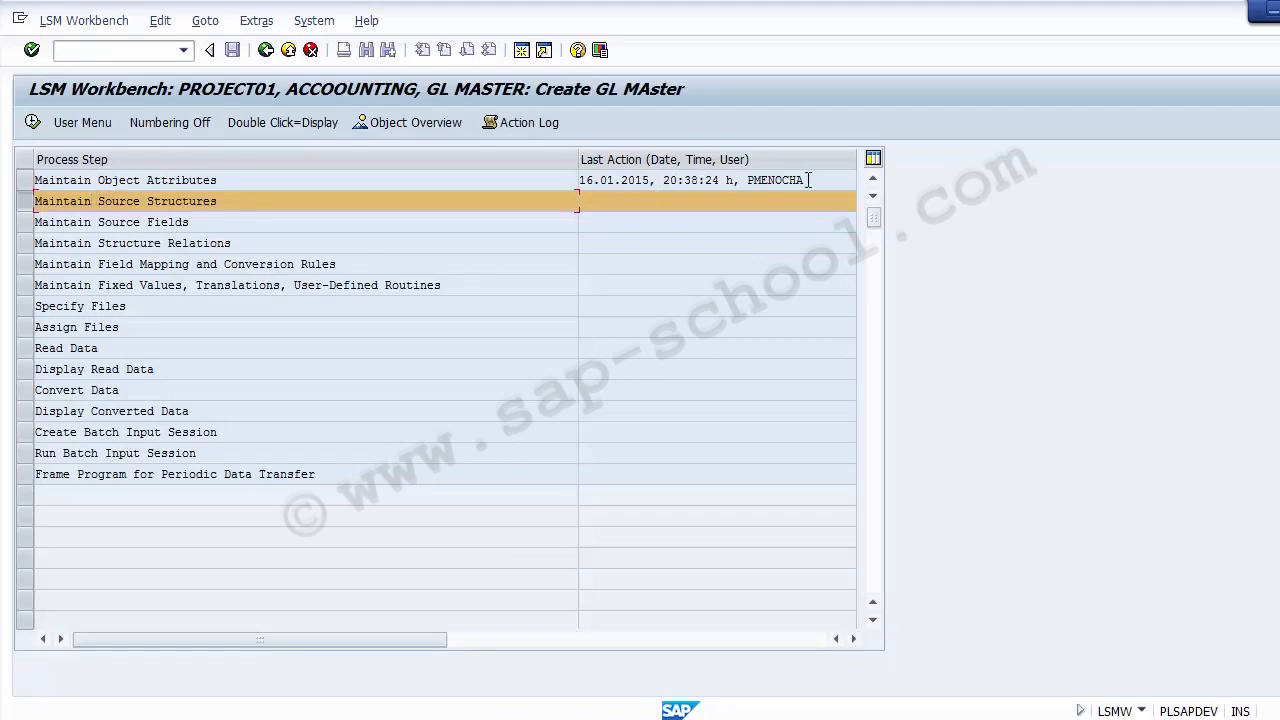
drag(814, 178, 580, 162)
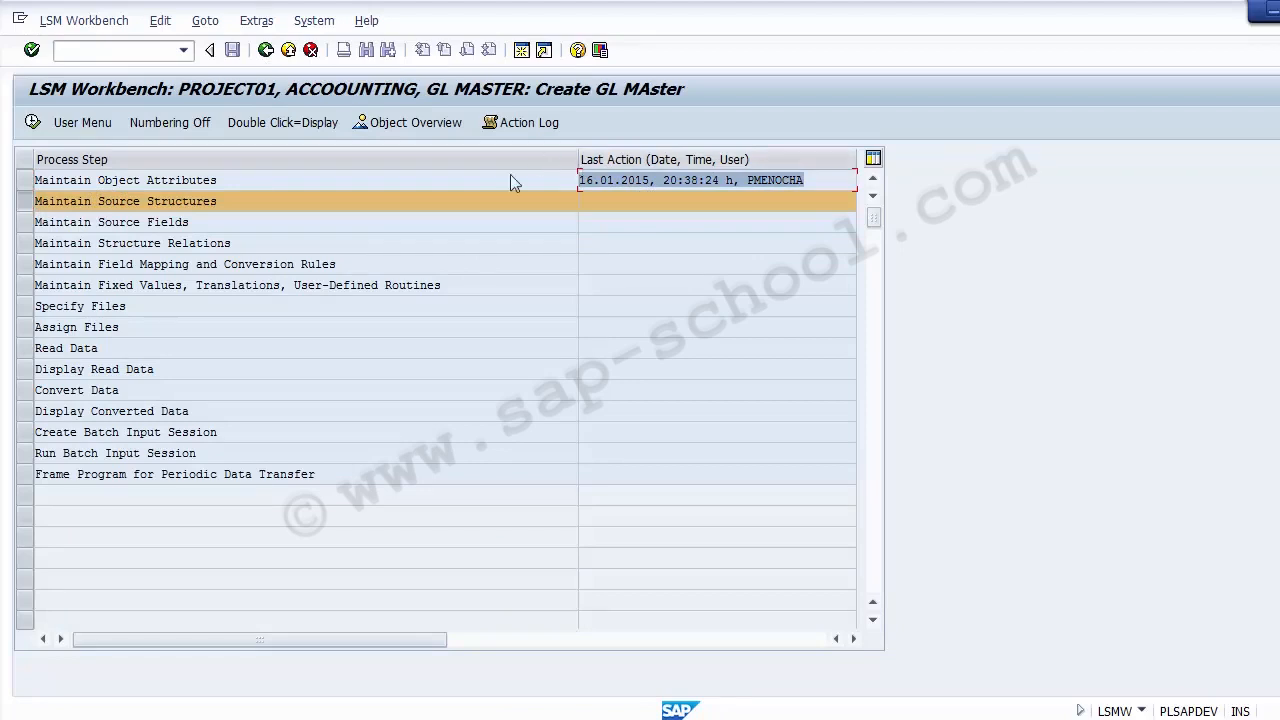
click(178, 180)
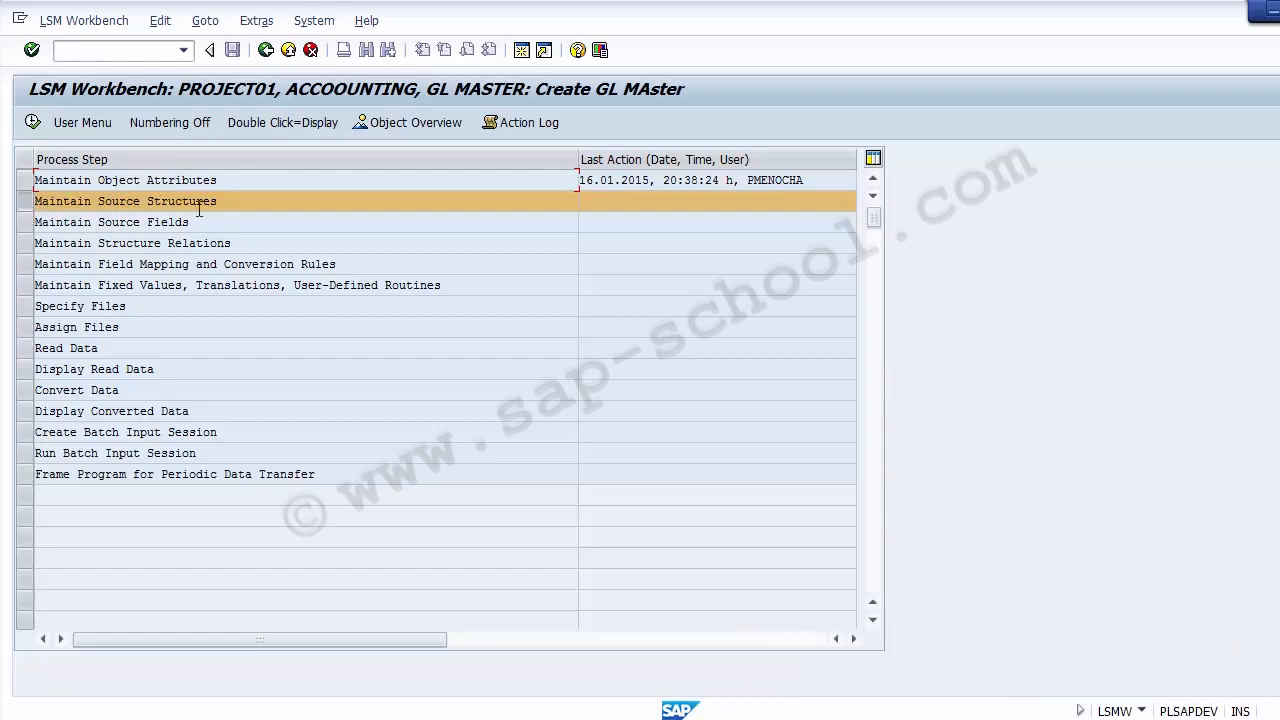
Execute the Maintain Source Structures process step and switch it to change mode
drag(241, 203, 16, 201)
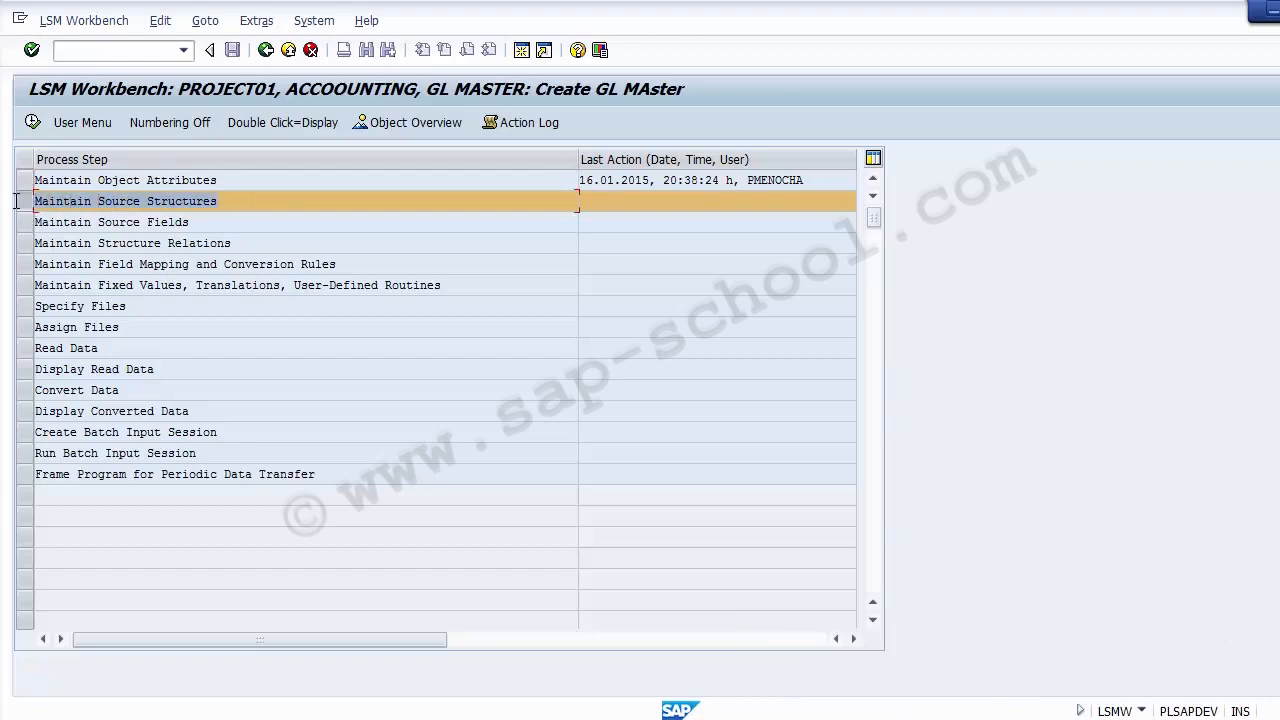
click(25, 200)
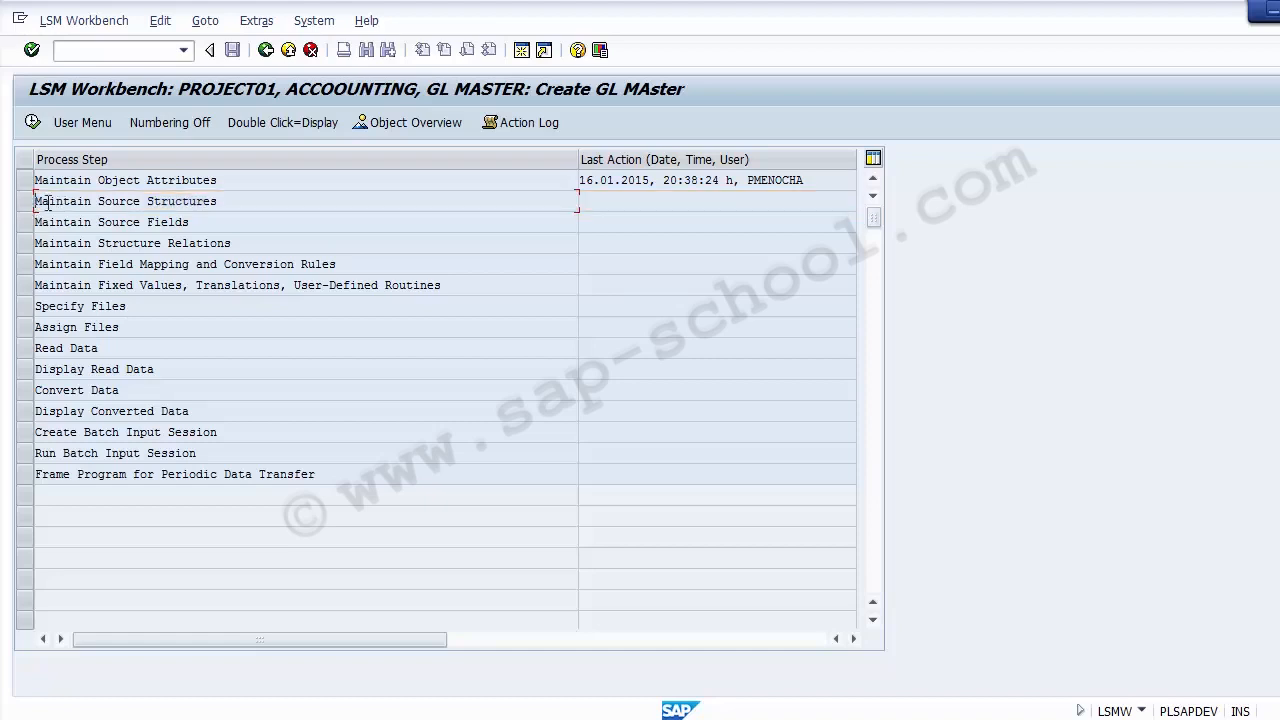
click(30, 202)
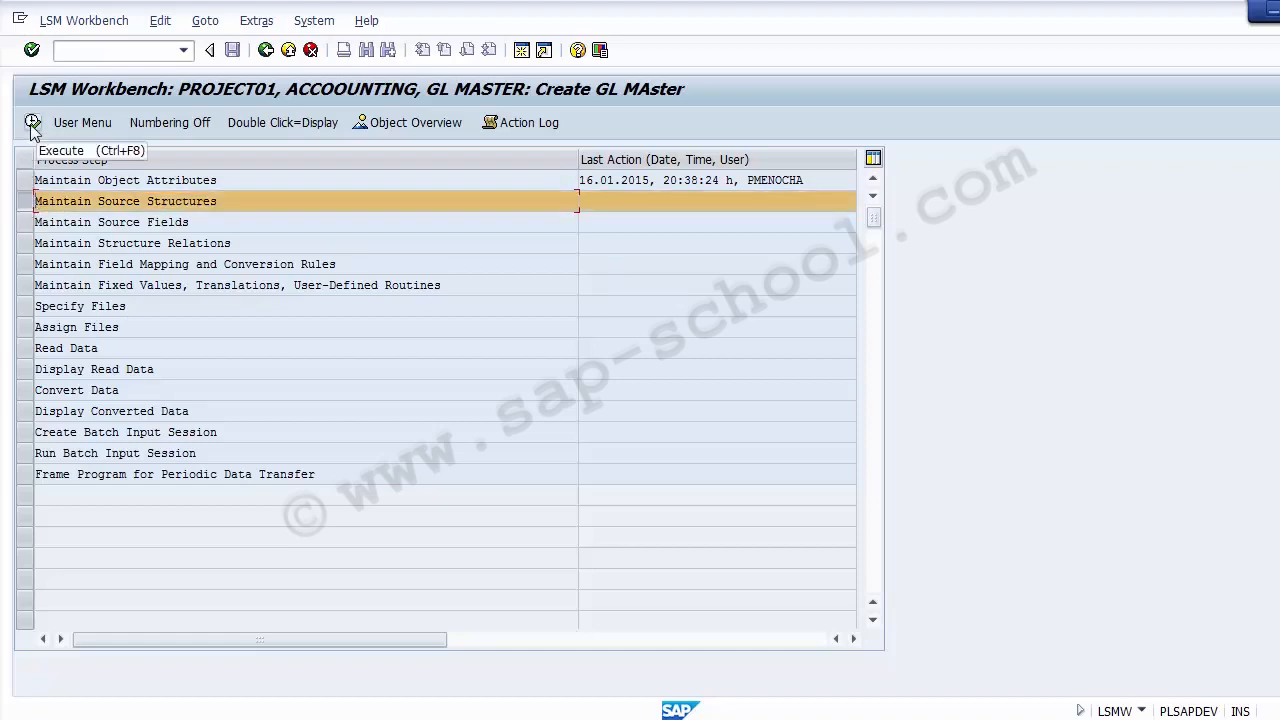
click(32, 122)
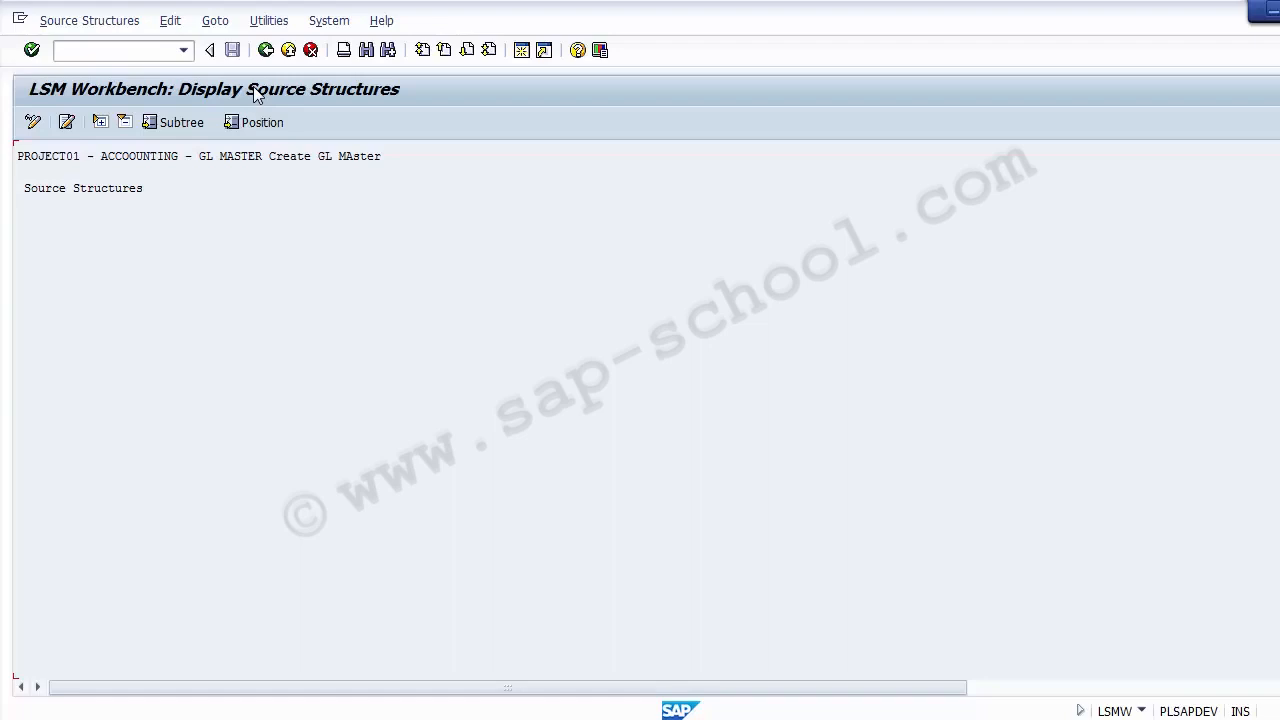
click(32, 128)
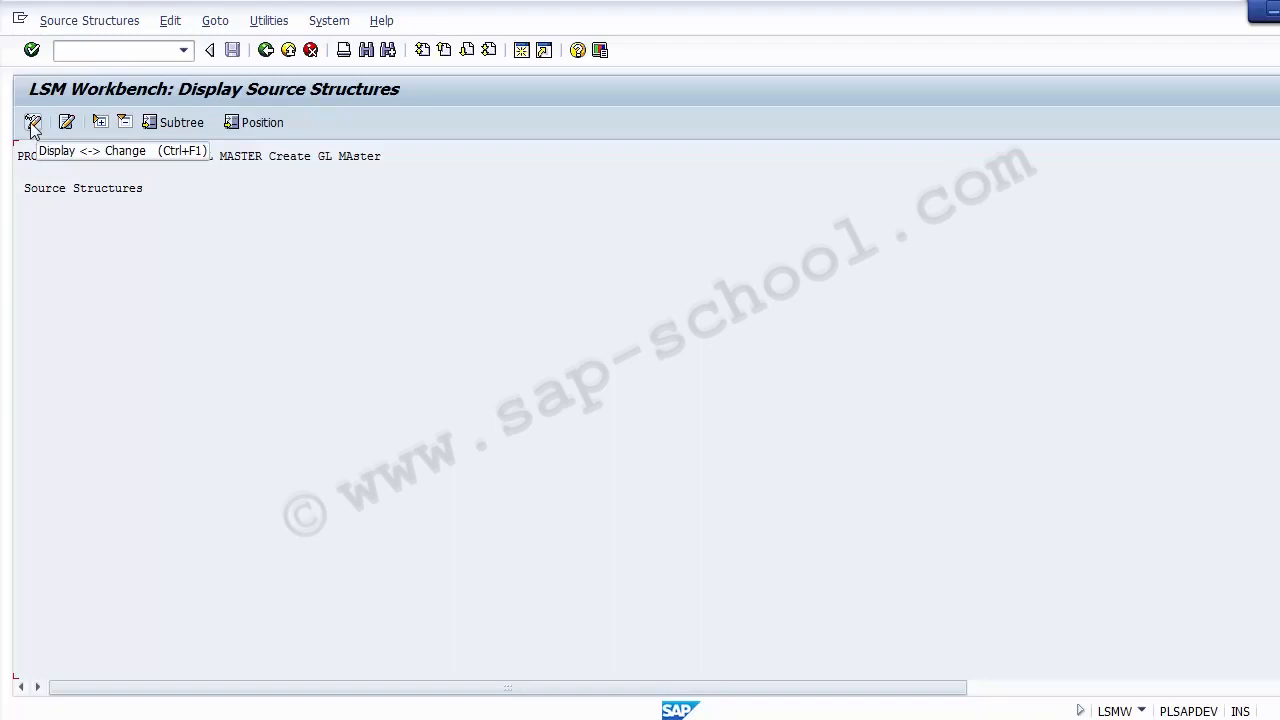
click(32, 126)
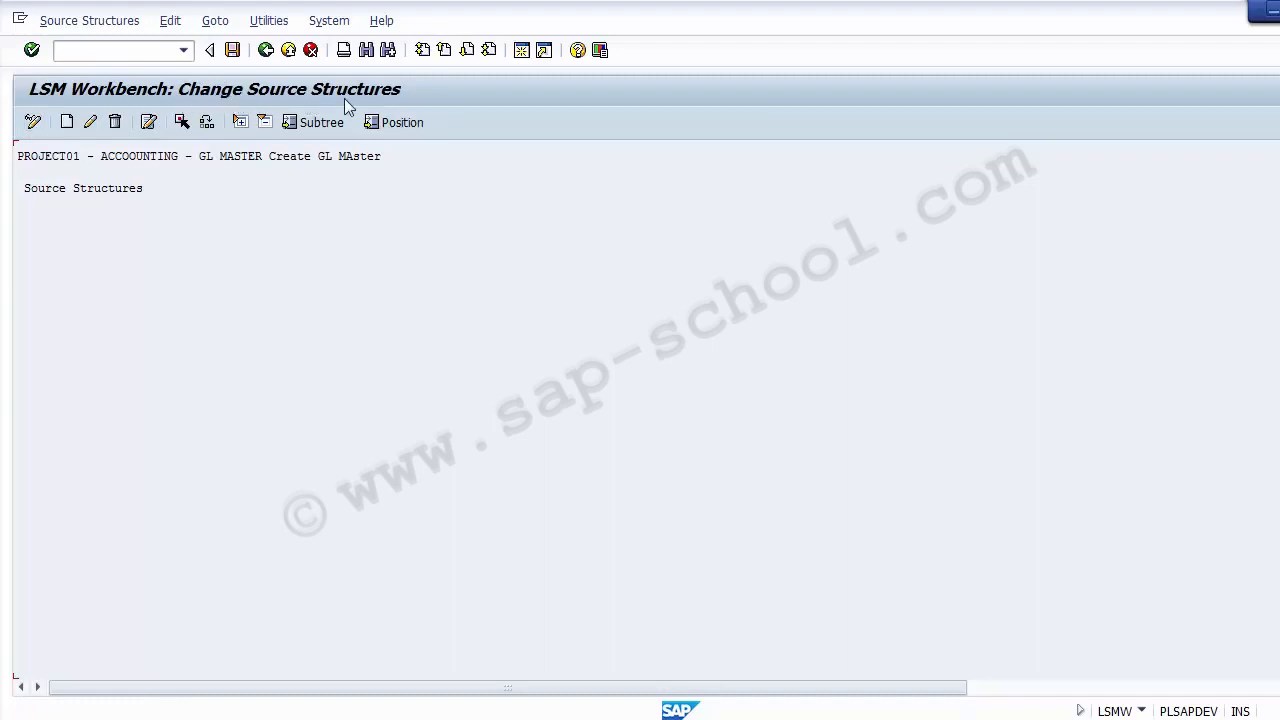
Start a new source structure with the description GL_Master and try to create it under the name GL_Master
click(66, 122)
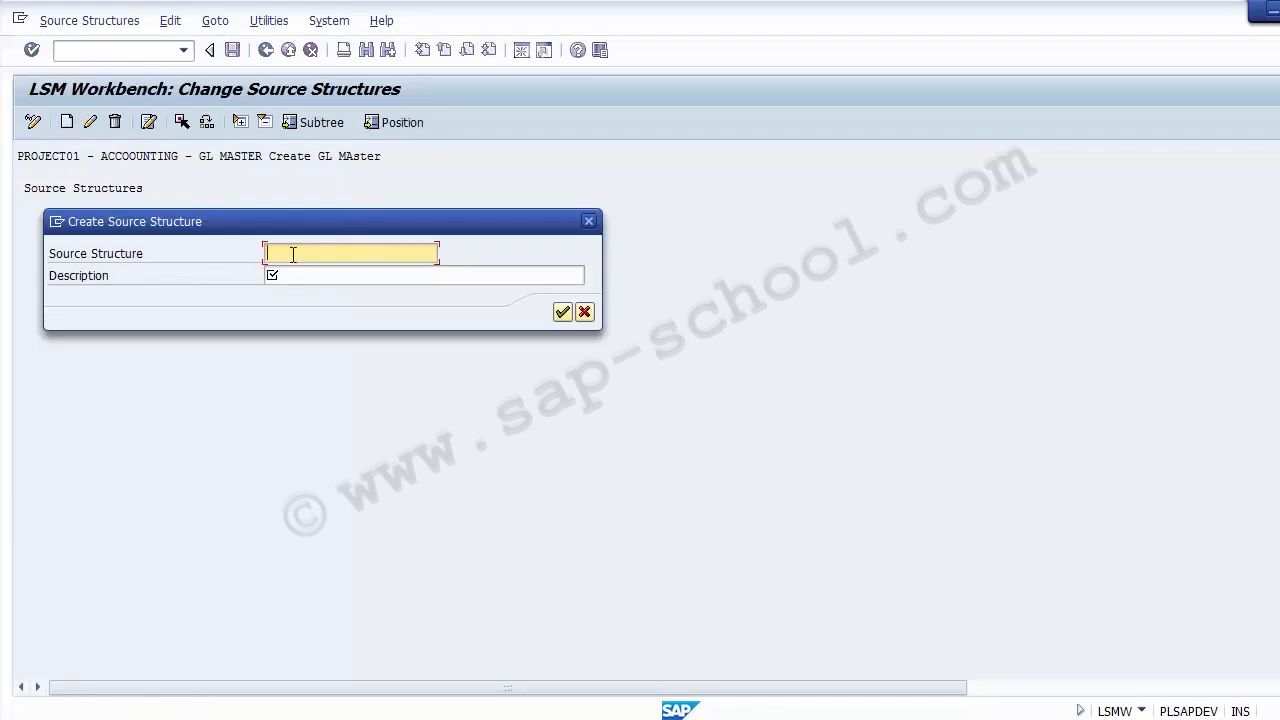
text(GL_Master)
double_click(292, 253)
text(Field_Status_Group)
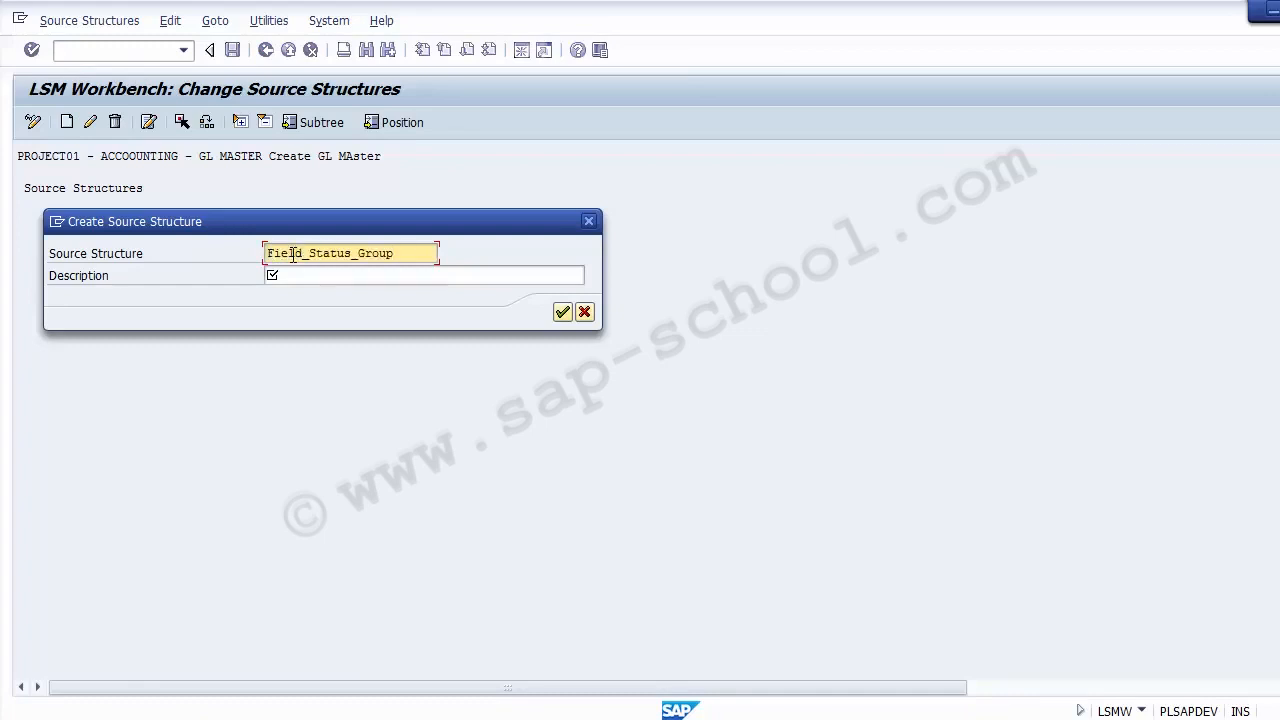
key(ctrl+z)
key(ctrl+c)
key(Tab)
key(ctrl+v)
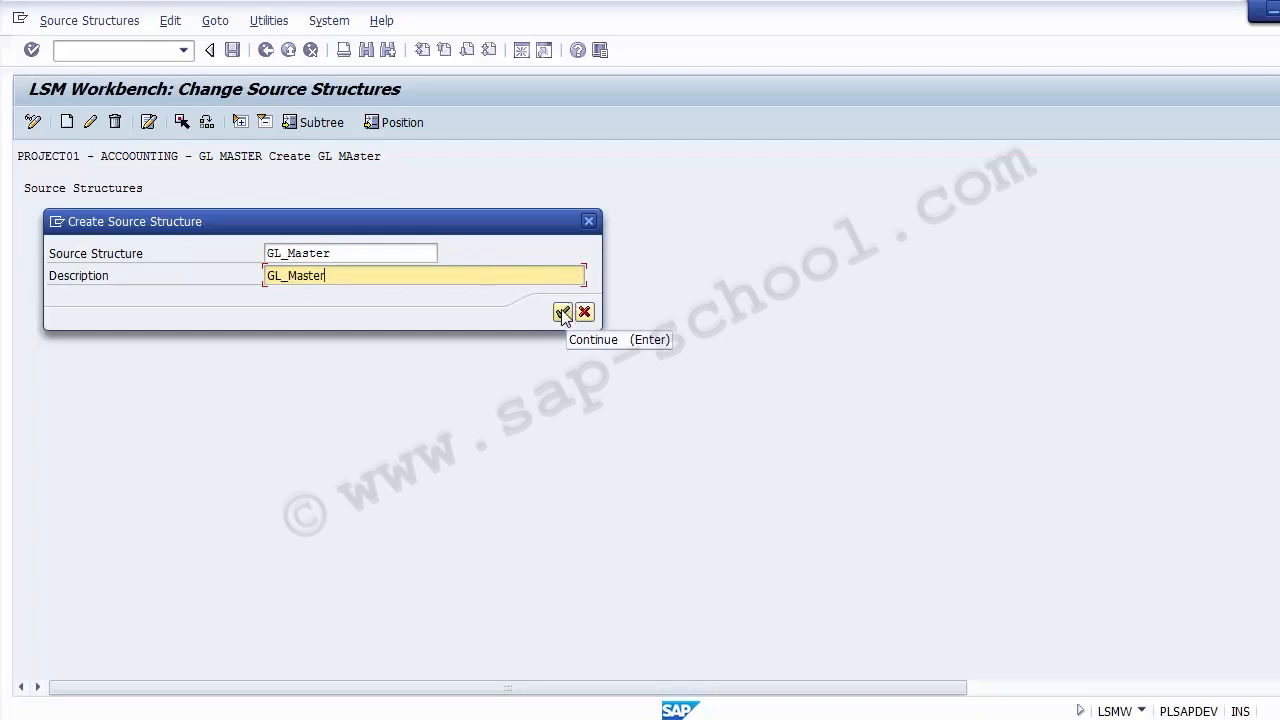
drag(351, 251, 246, 251)
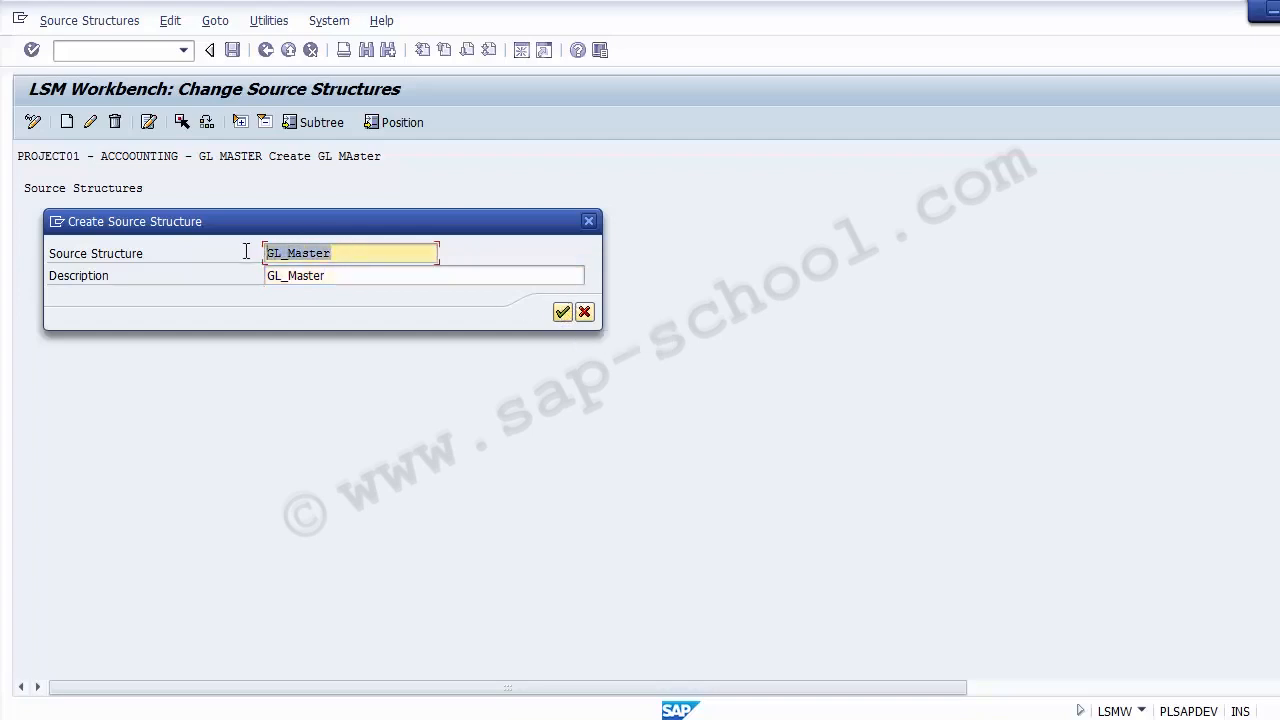
click(564, 314)
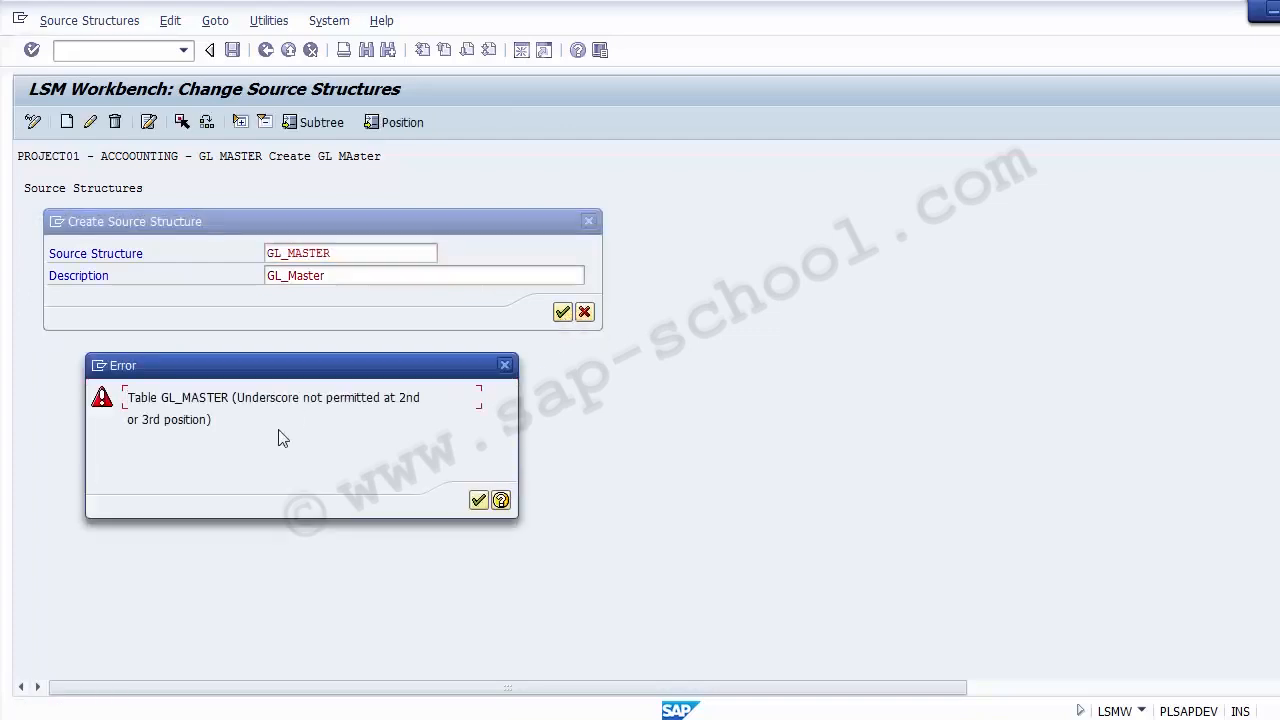
click(478, 500)
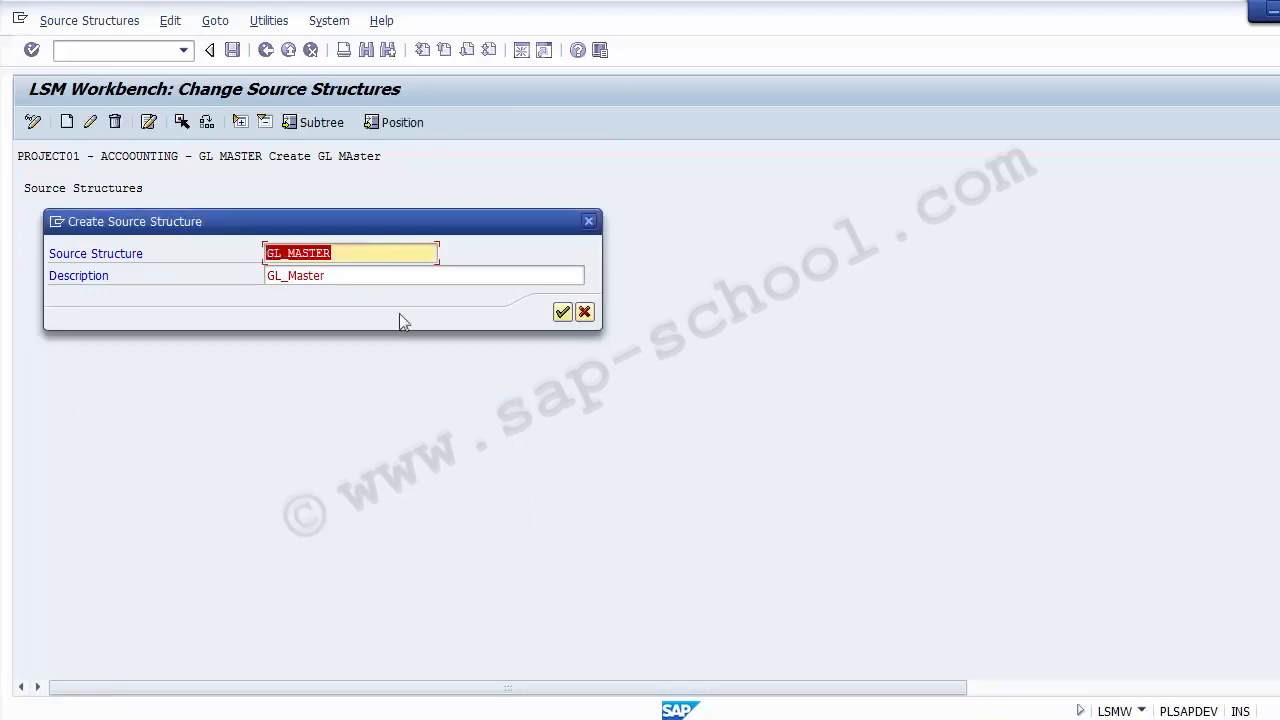
Try to create the source structure under the name ZFS00 instead
click(356, 252)
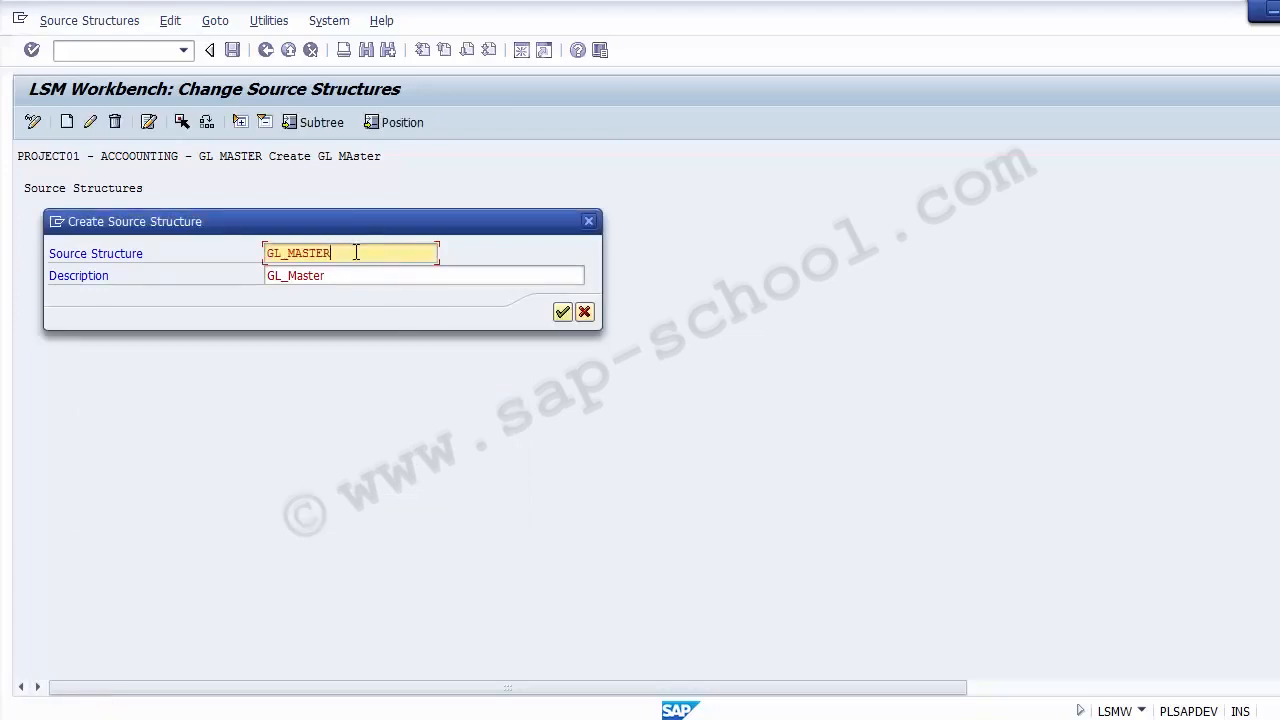
click(291, 254)
key(BackSpace)
key(Delete)
key(Delete)
key(Delete)
key(Delete)
key(Delete)
key(Delete)
key(BackSpace)
key(BackSpace)
text(ZFS())
key(BackSpace)
key(BackSpace)
text(00)
click(562, 314)
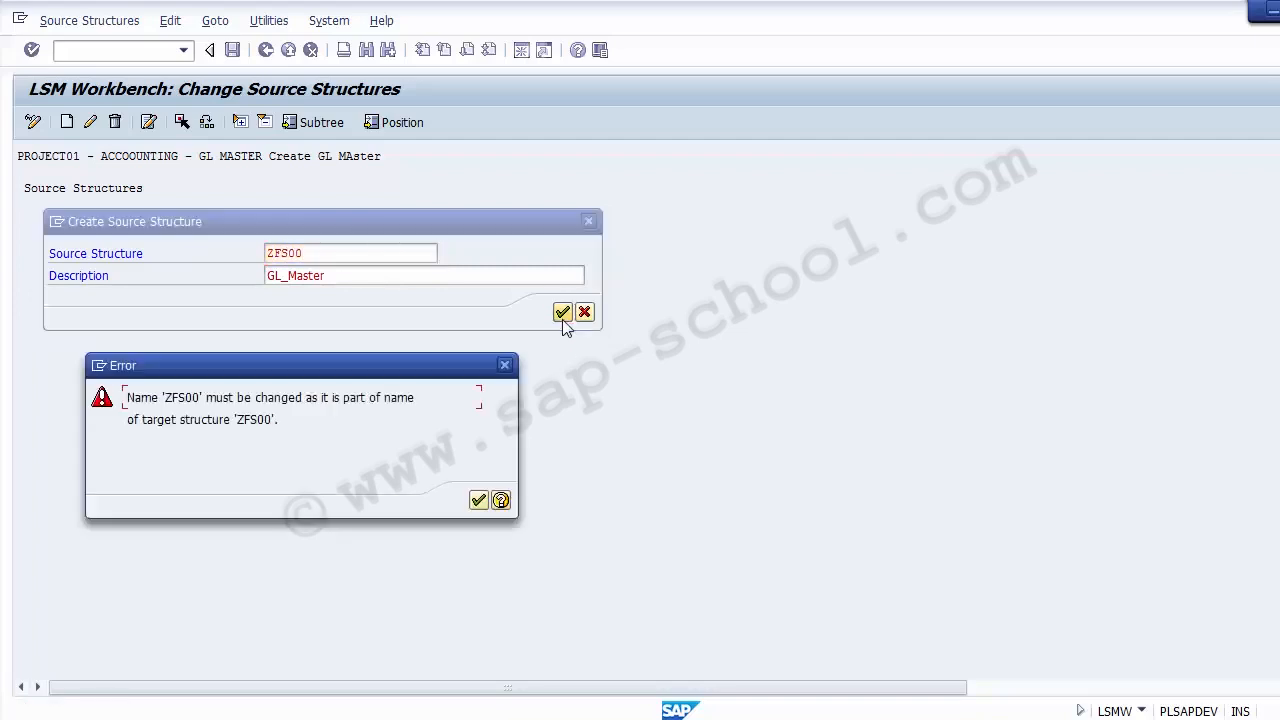
click(478, 500)
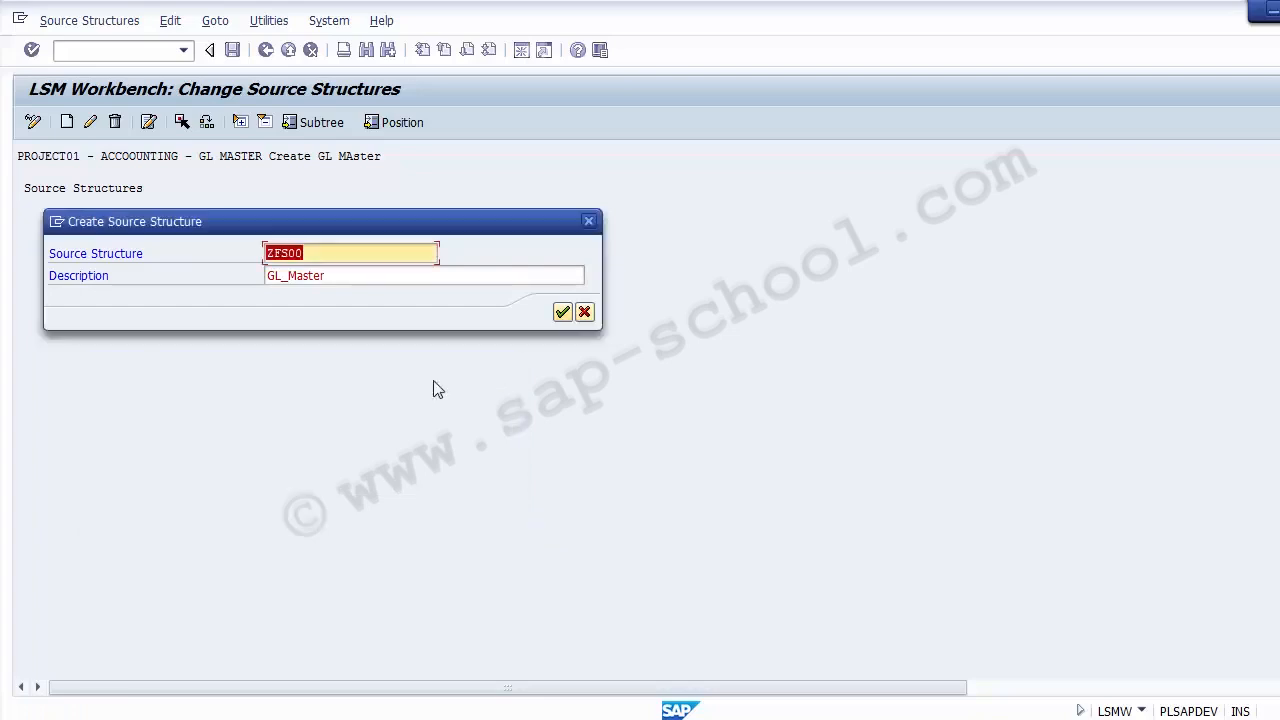
Replace the source structure's name with ZGLMASTER and create it
click(331, 257)
key(BackSpace)
key(BackSpace)
key(BackSpace)
key(BackSpace)
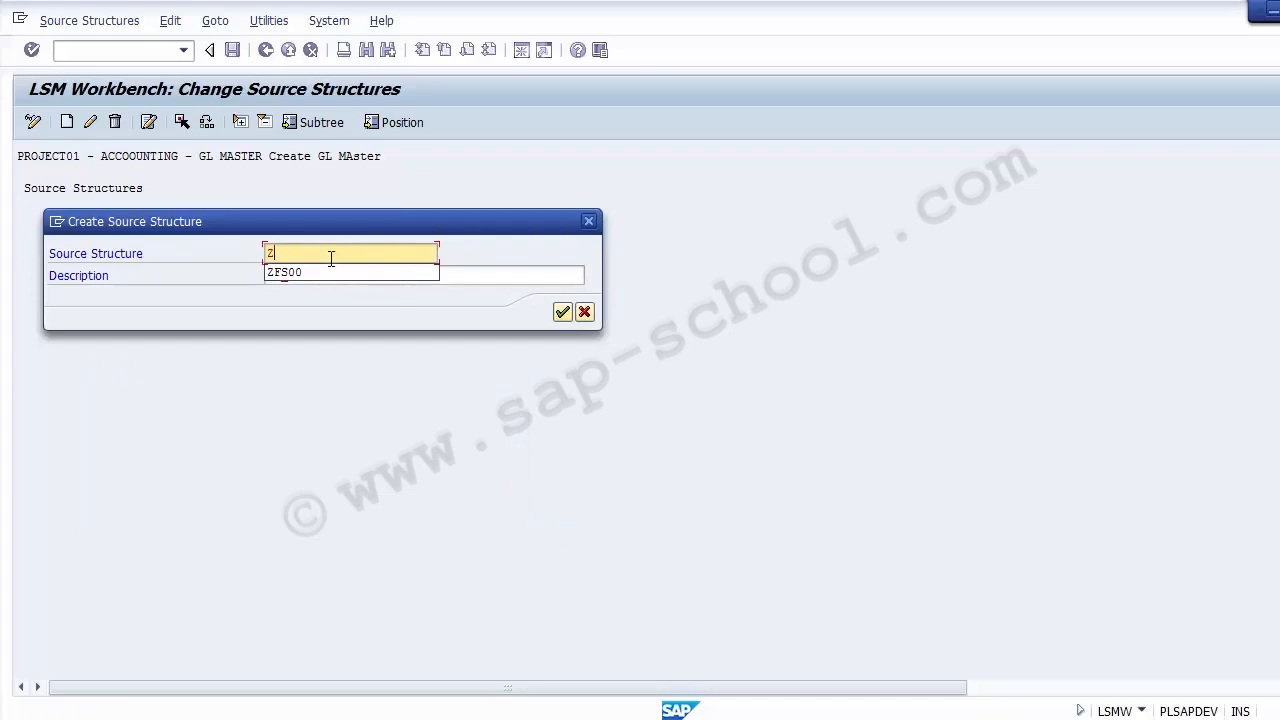
text(GLMAster)
key(Return)
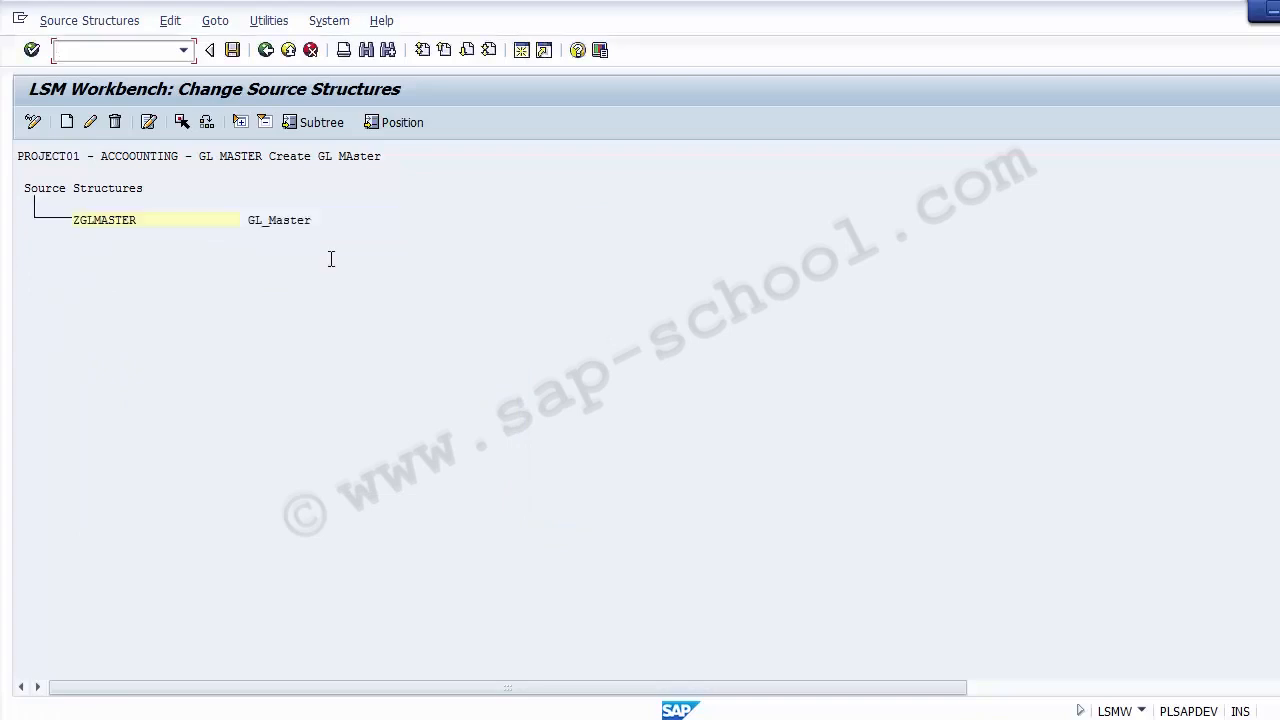
Check source structure ZGLMASTER and its description, save it, and return to the process steps of GL MASTER
click(77, 225)
click(85, 225)
click(98, 225)
click(112, 225)
click(126, 225)
click(251, 225)
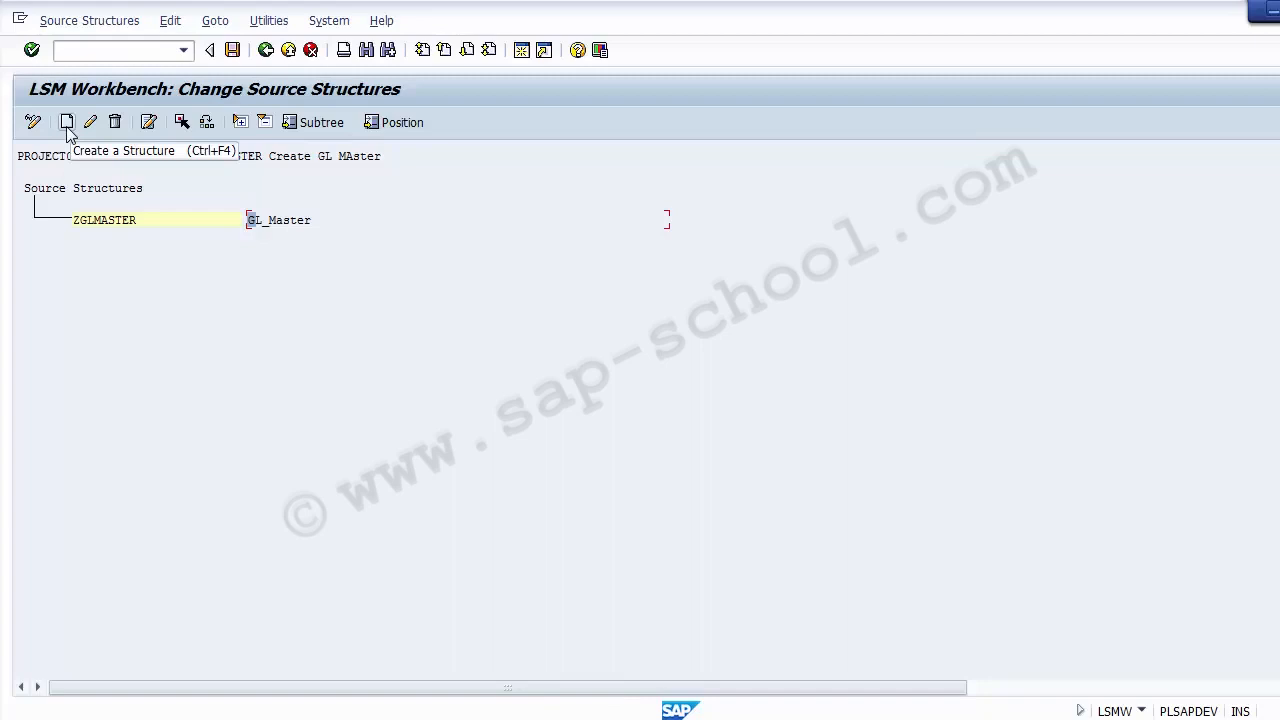
click(232, 50)
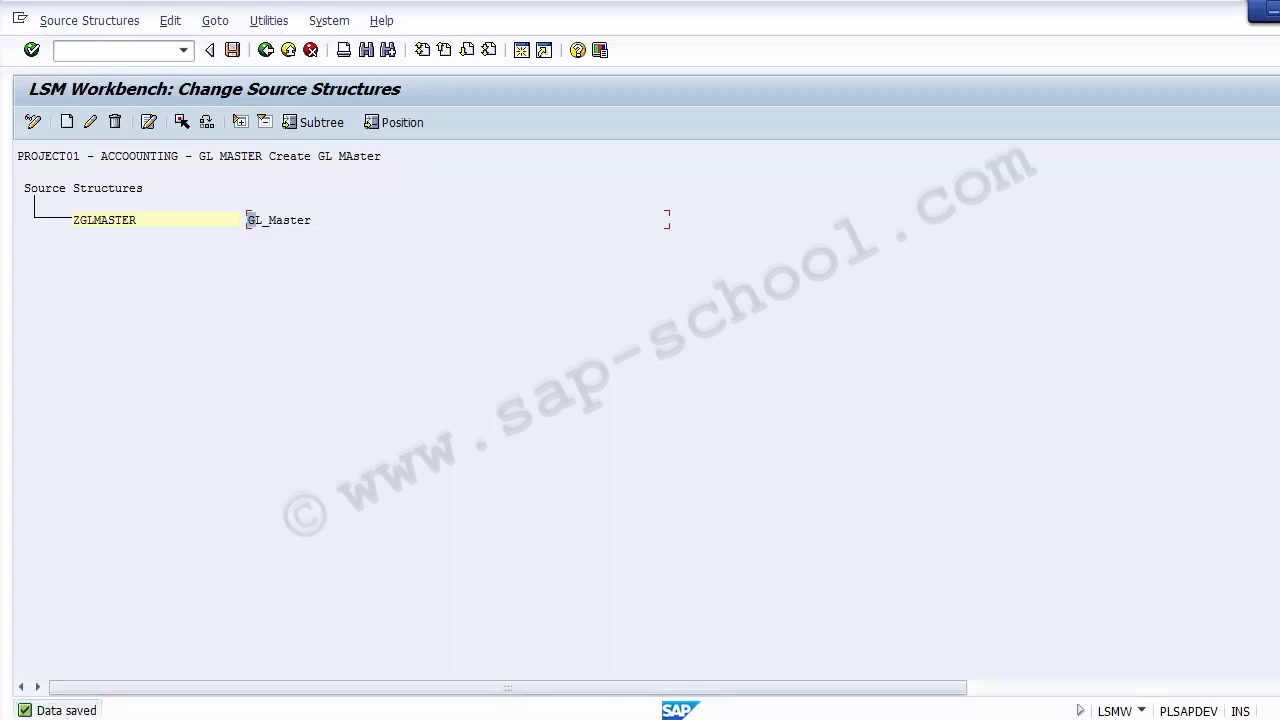
click(119, 220)
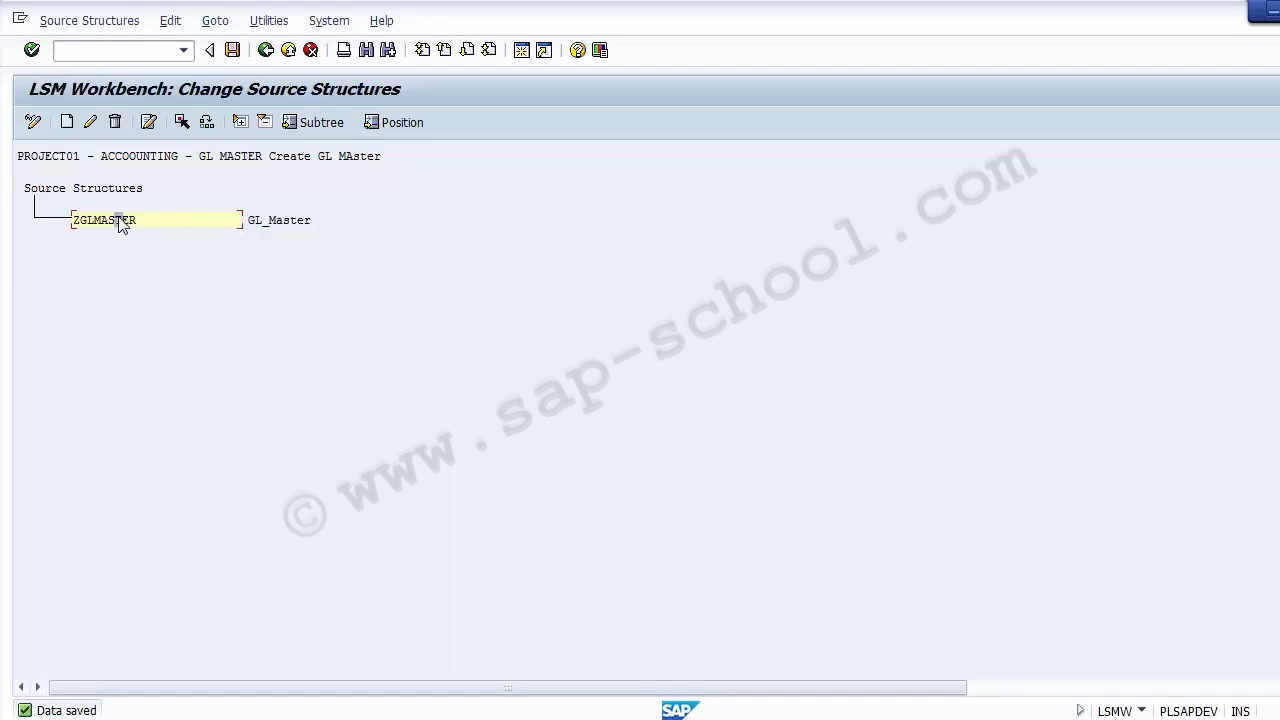
click(266, 50)
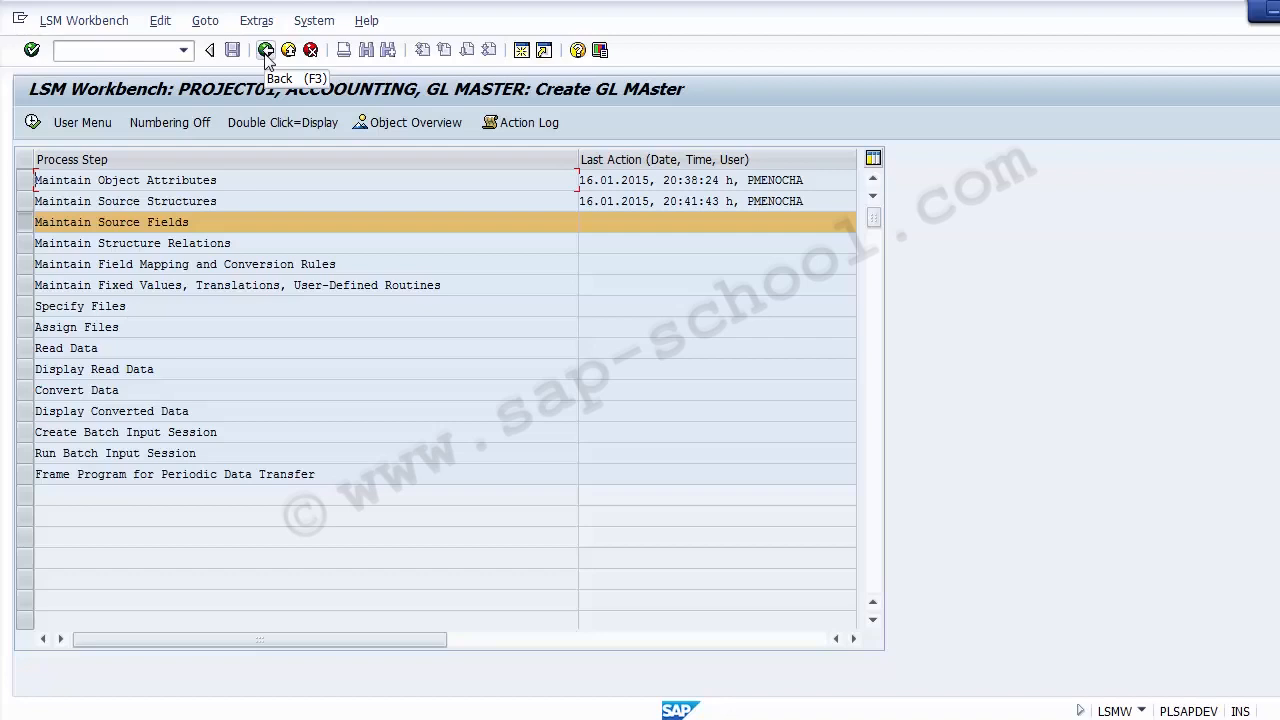
Execute the Maintain Source Fields process step and switch it to change mode
click(222, 222)
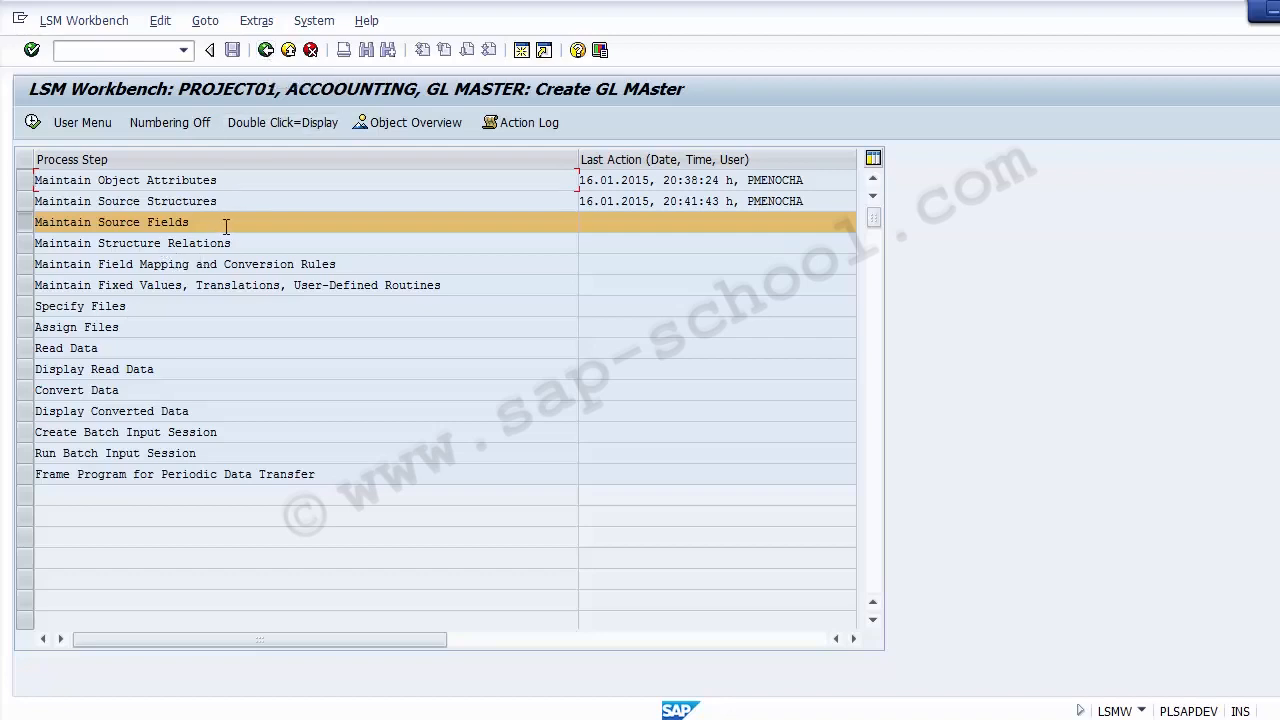
drag(165, 224, 35, 213)
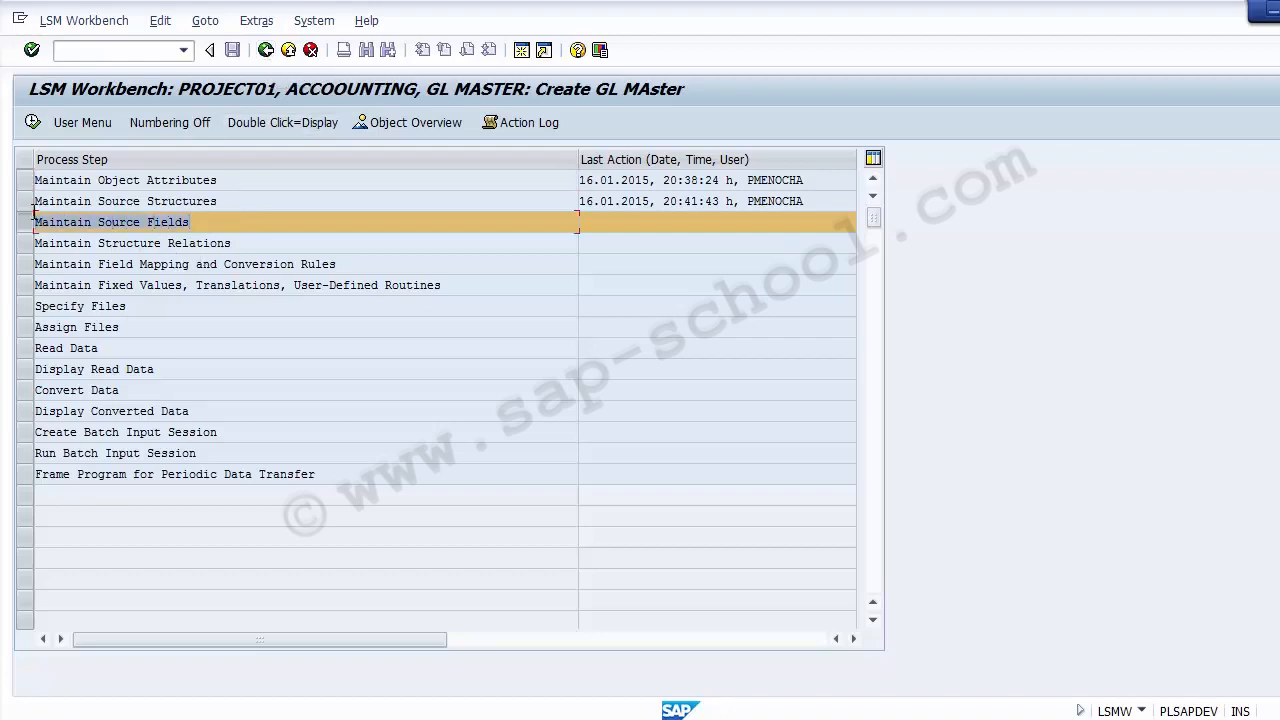
click(235, 231)
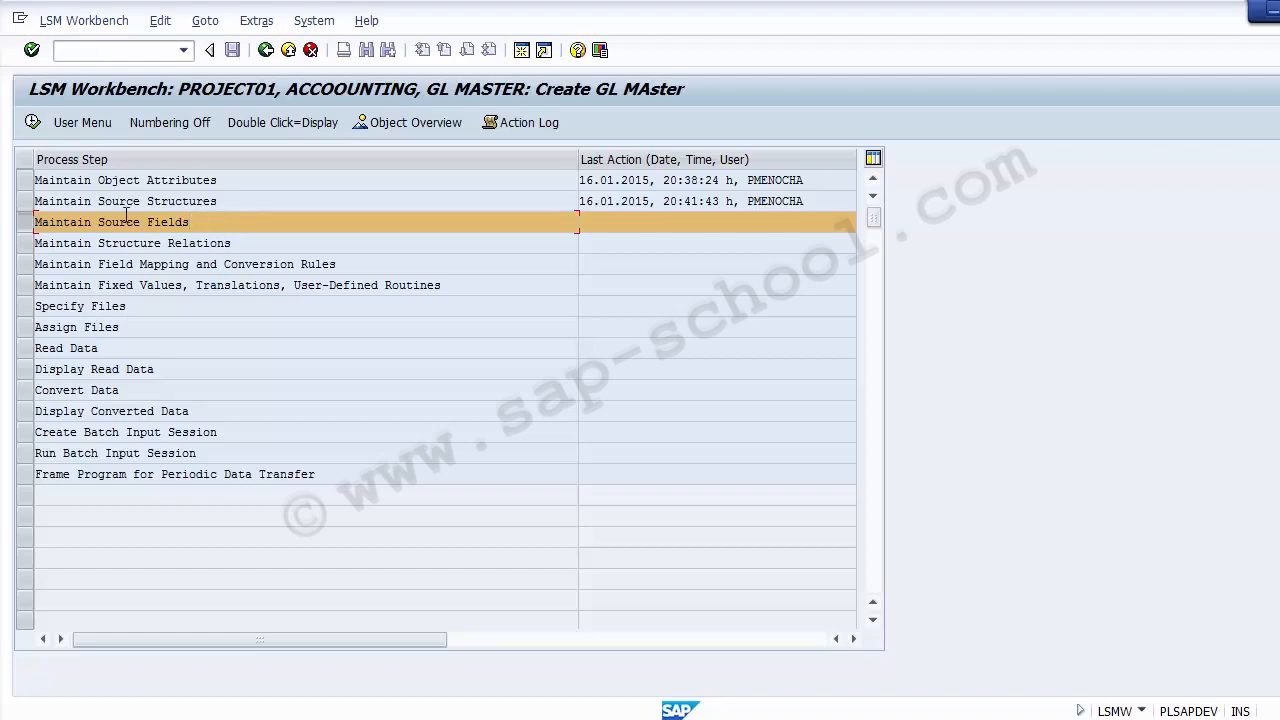
click(27, 219)
click(27, 219)
click(32, 123)
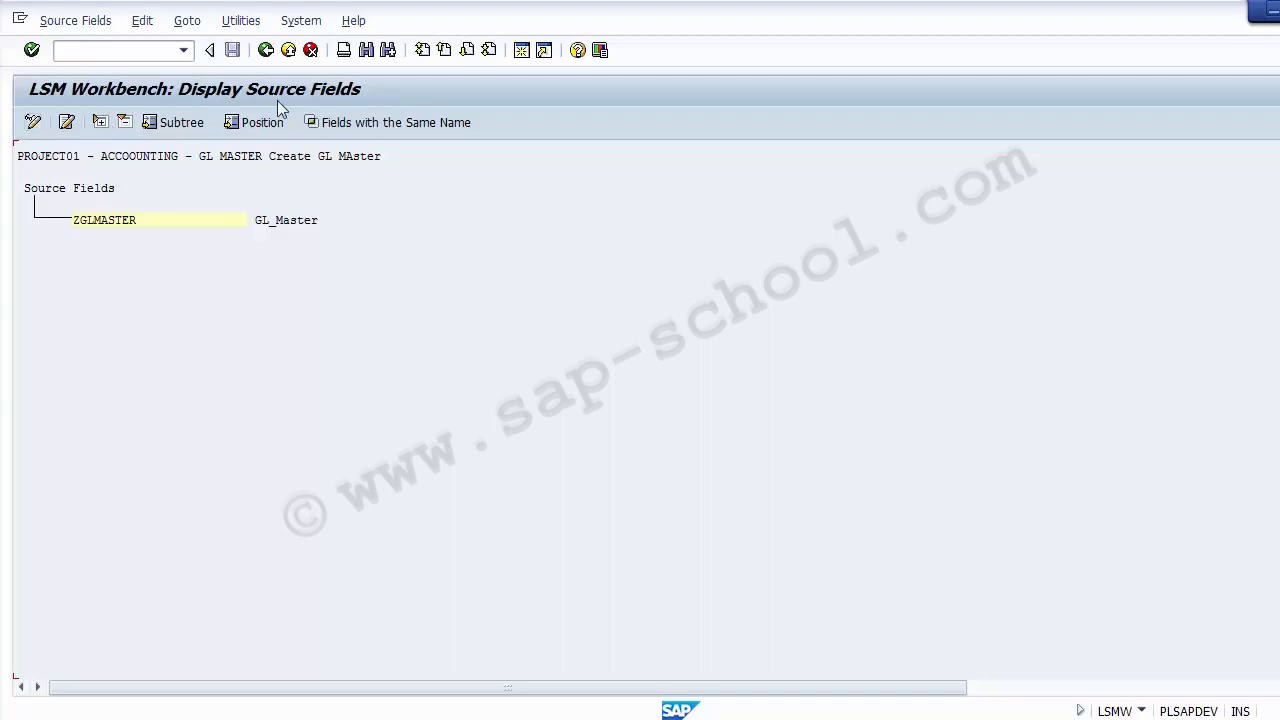
click(33, 122)
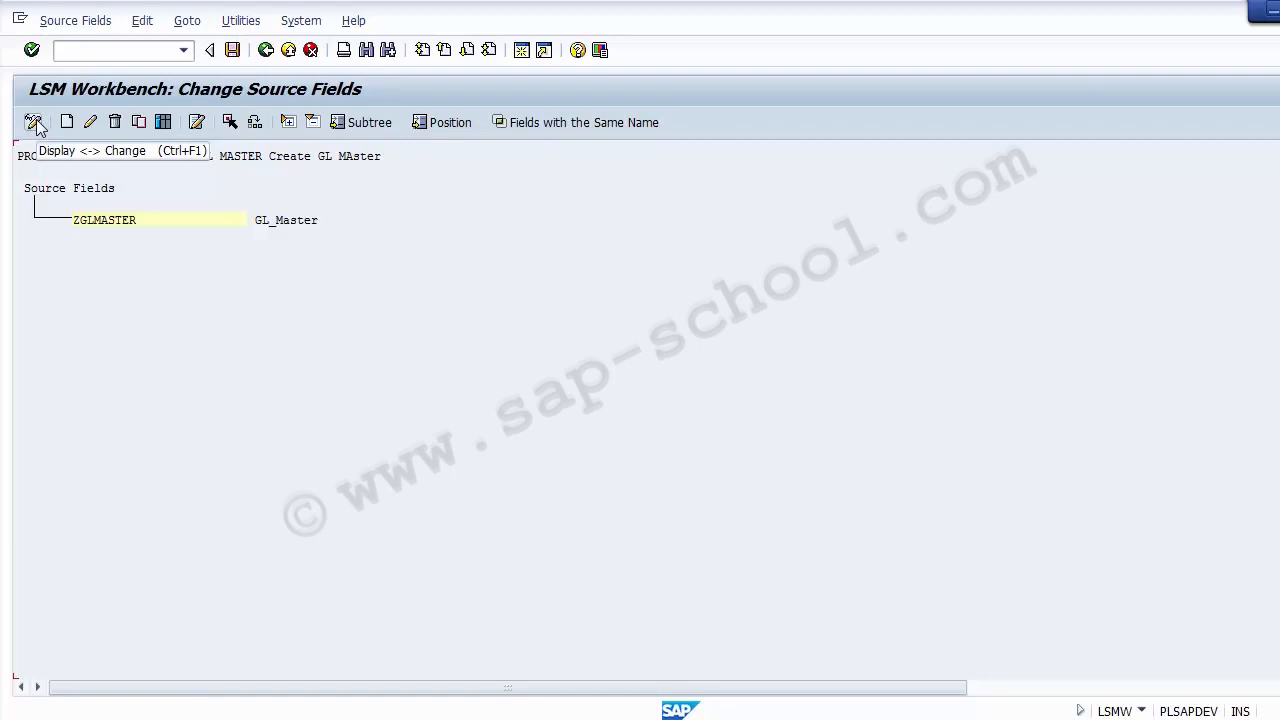
Inspect the name, type, length and description columns in the source field table of ZGLMASTER, and return to the source fields overview
click(163, 122)
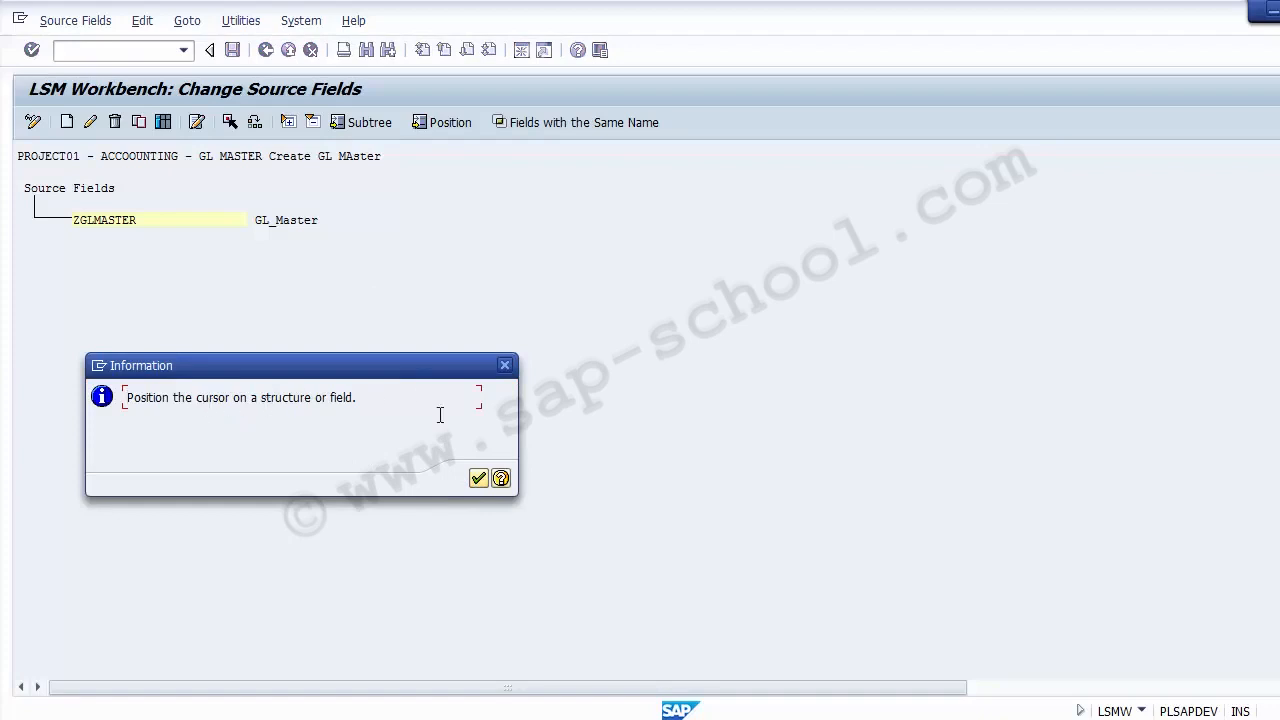
click(478, 479)
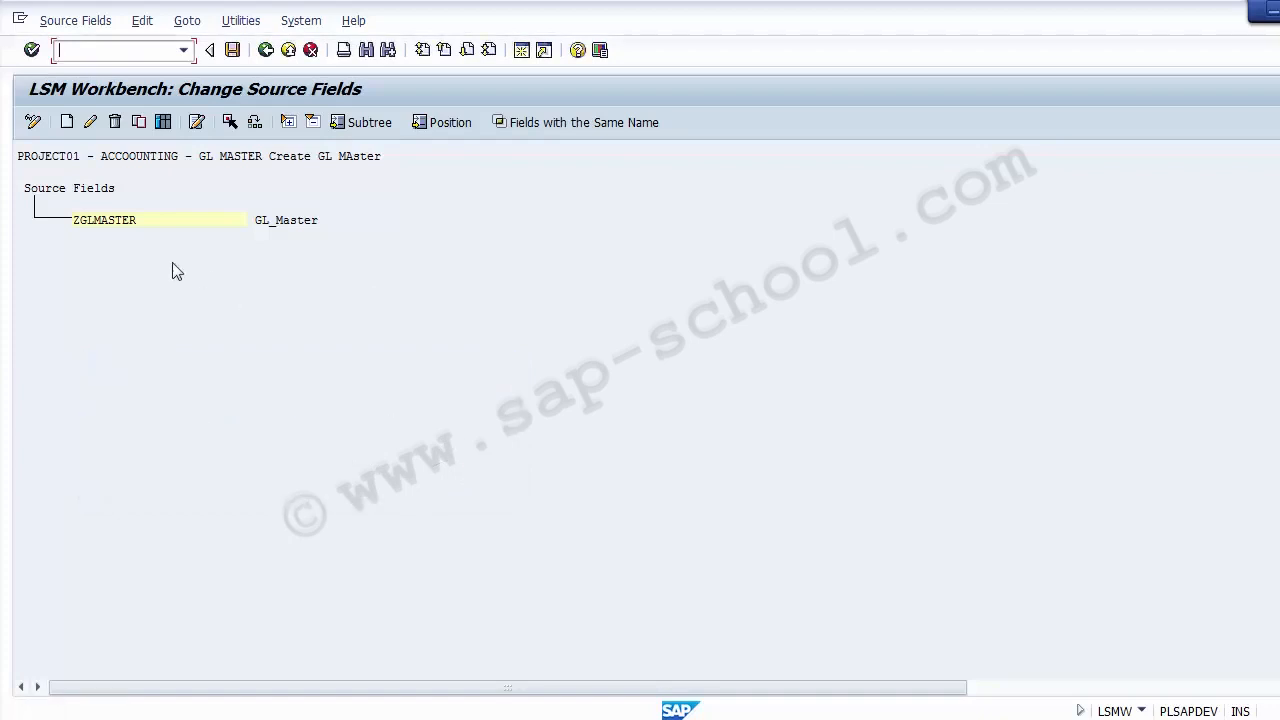
click(106, 224)
click(163, 124)
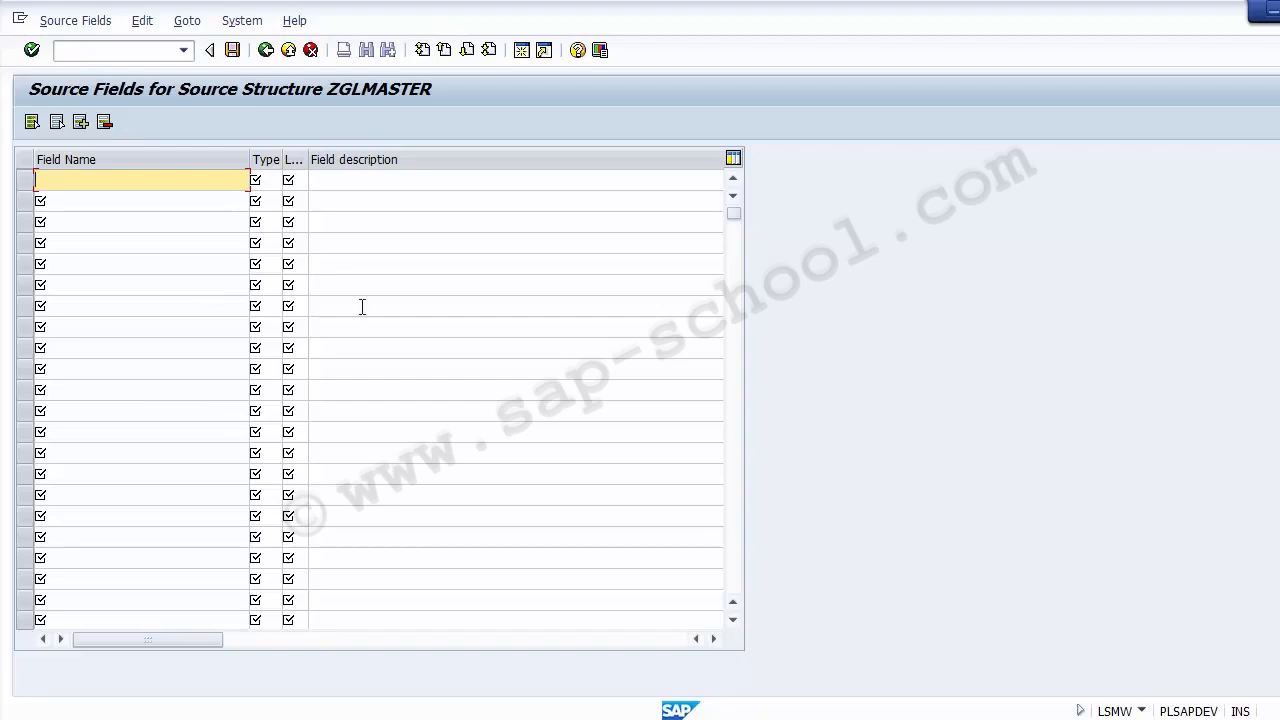
click(297, 181)
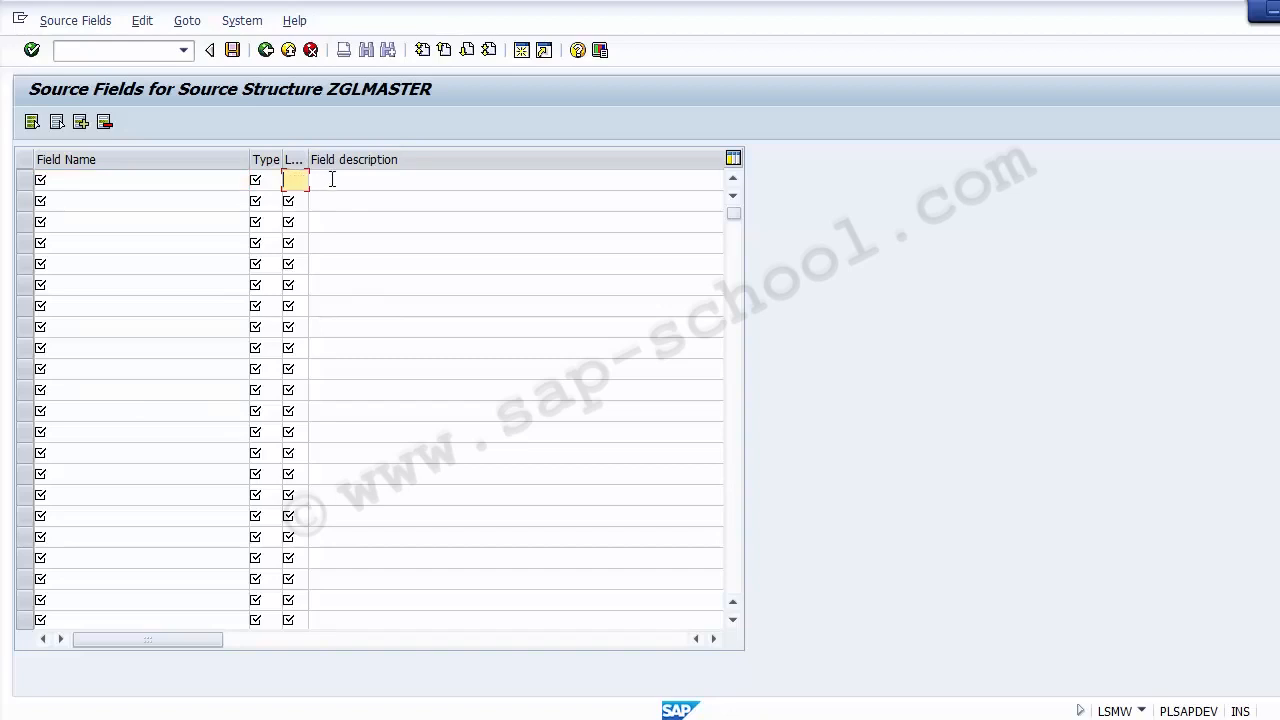
click(331, 179)
click(166, 177)
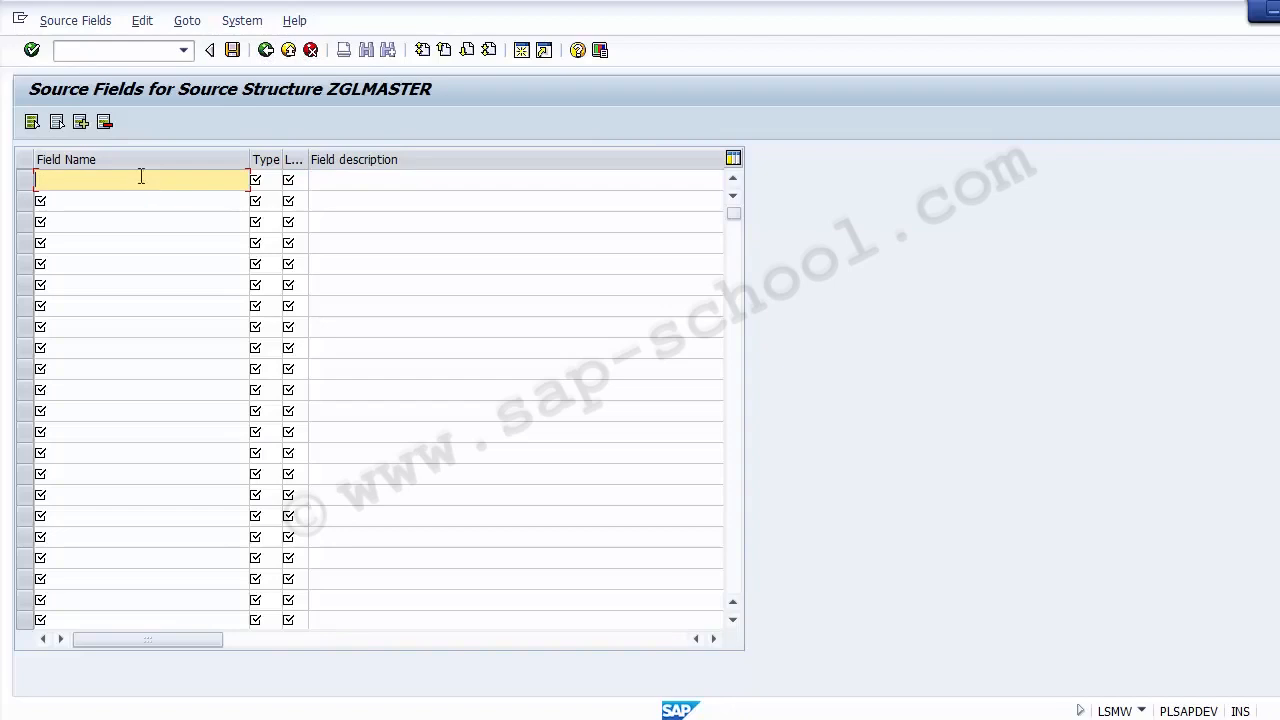
click(263, 54)
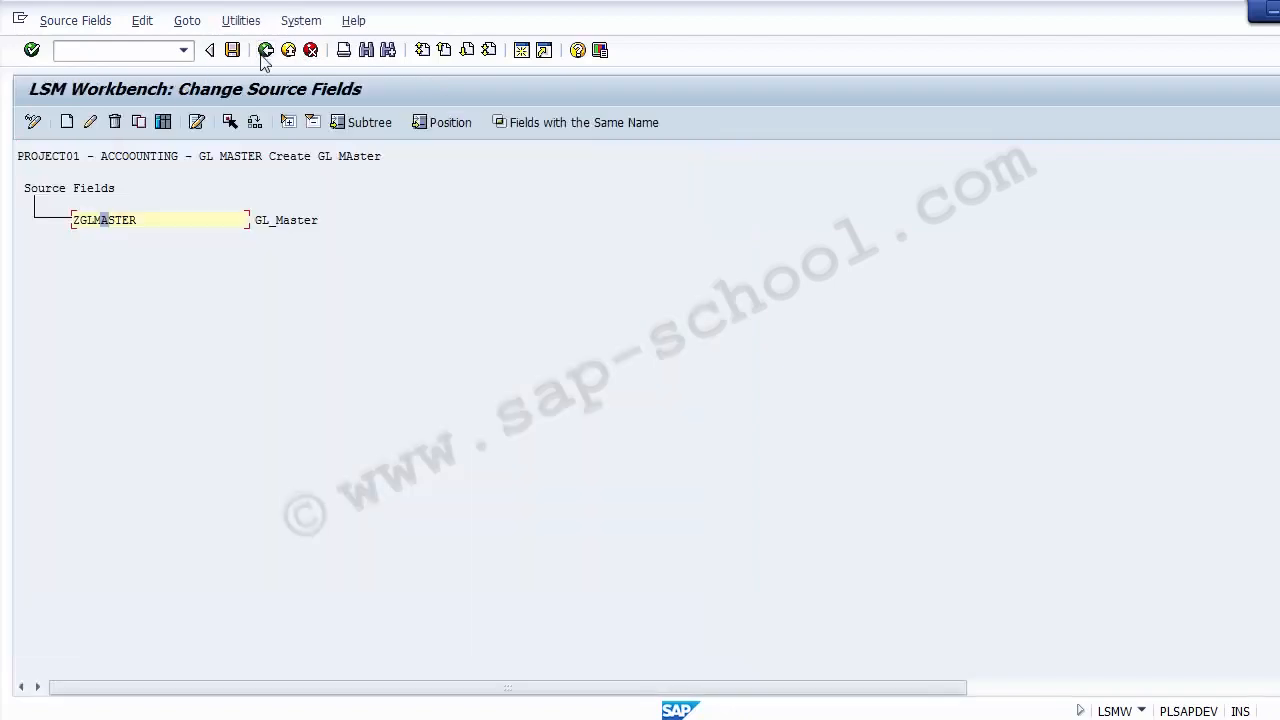
Reopen the source field table of ZGLMASTER in change mode and check its field name, type, length and description columns
click(264, 54)
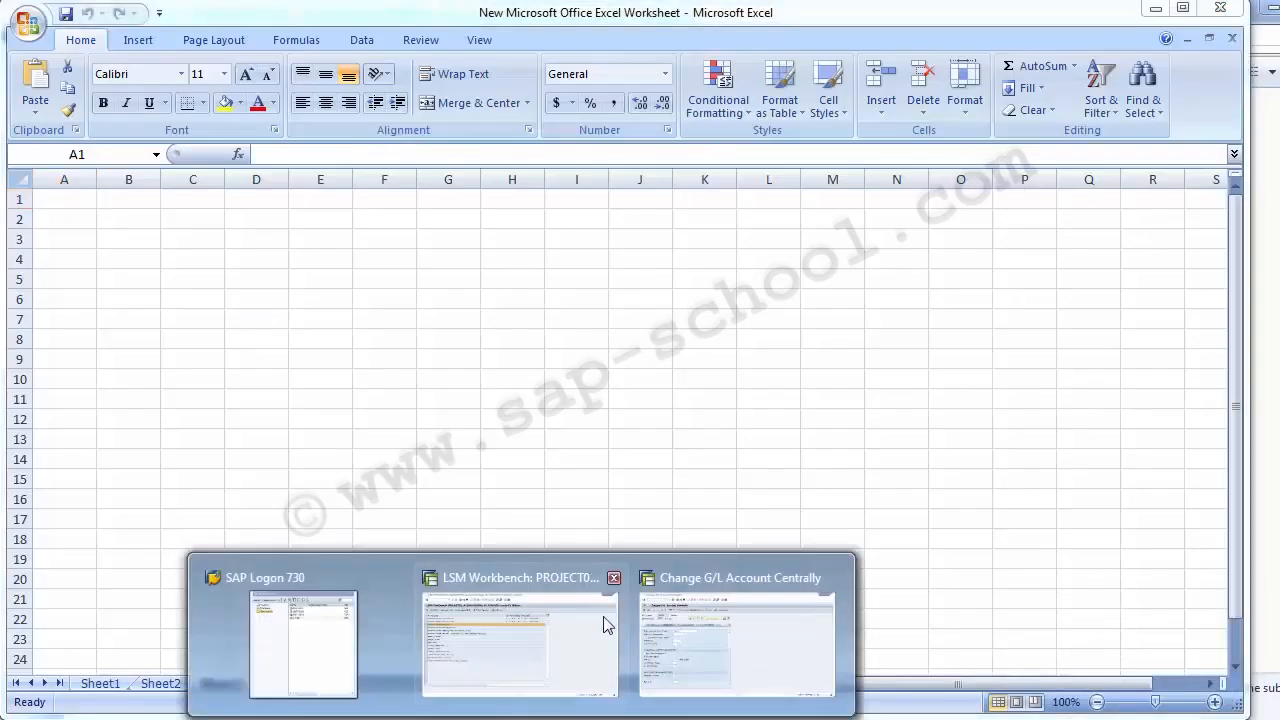
click(585, 625)
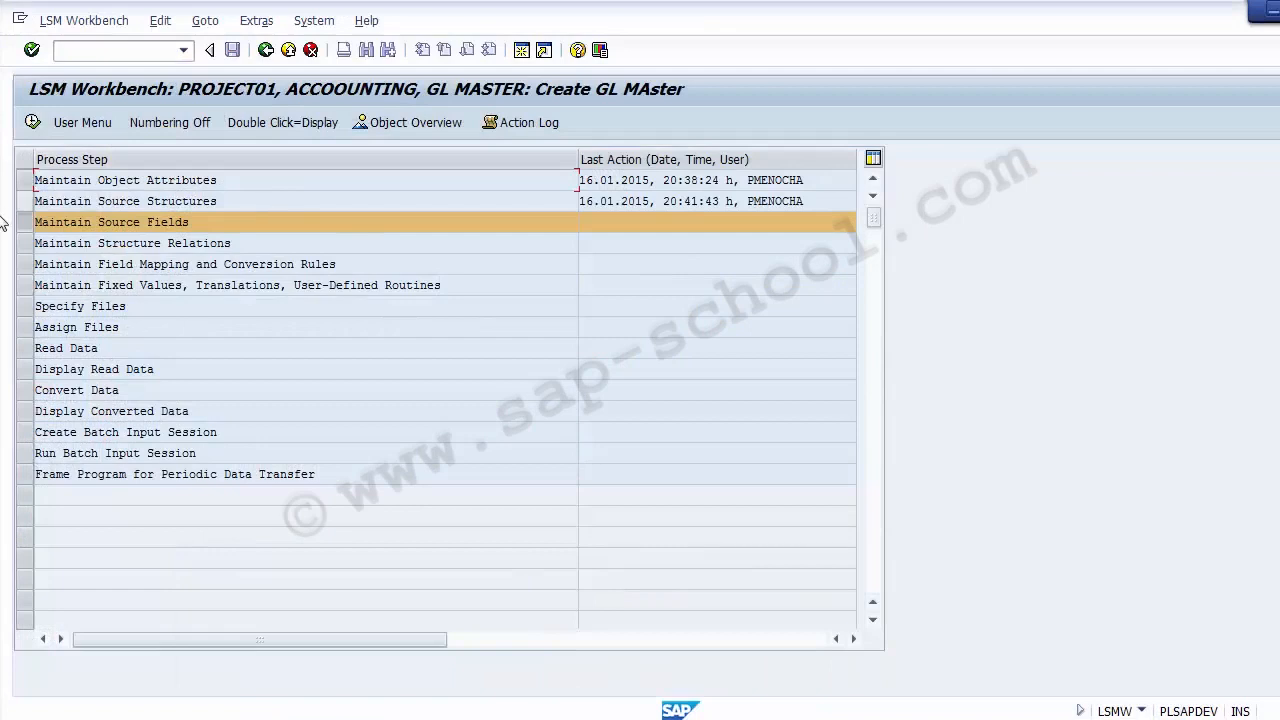
click(32, 122)
click(108, 220)
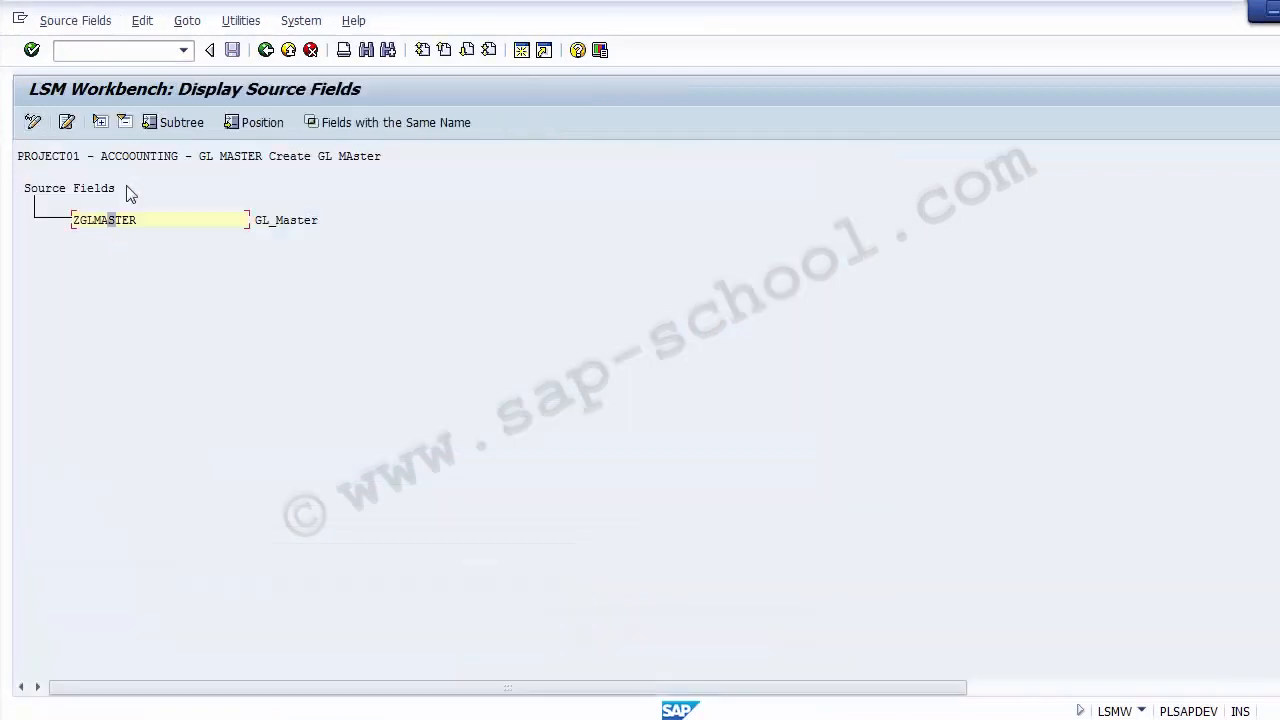
click(29, 122)
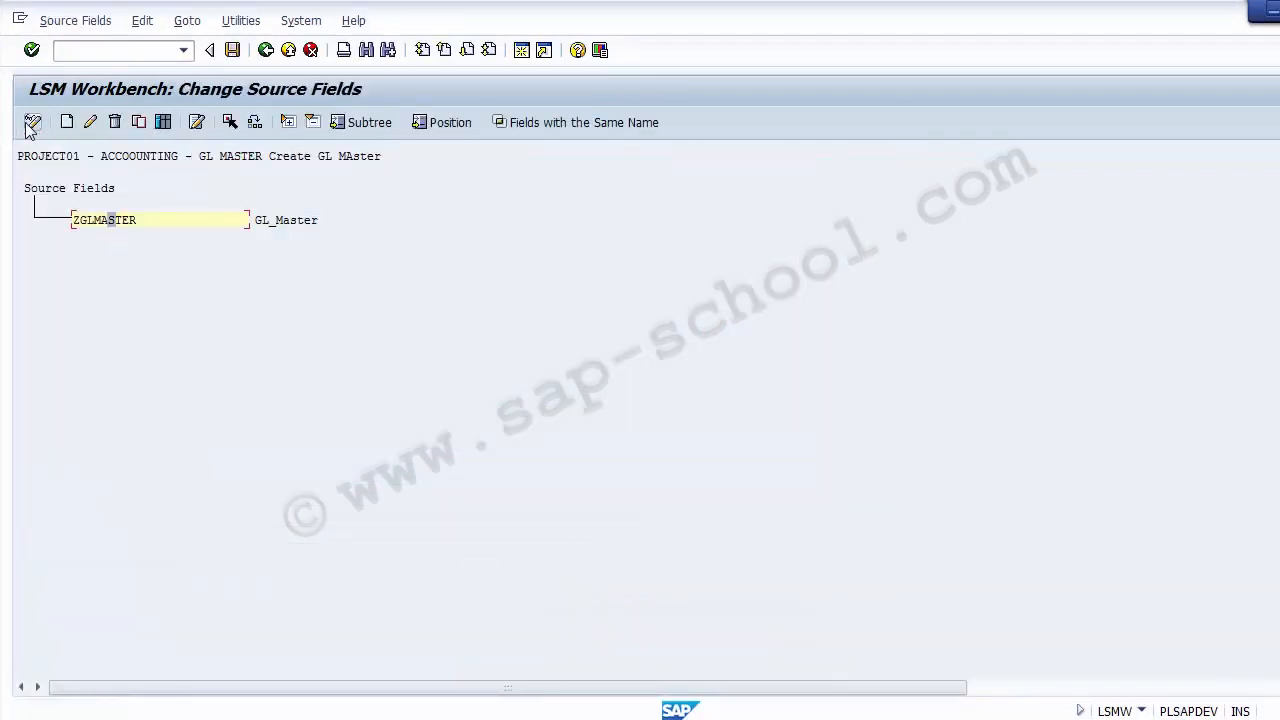
click(164, 123)
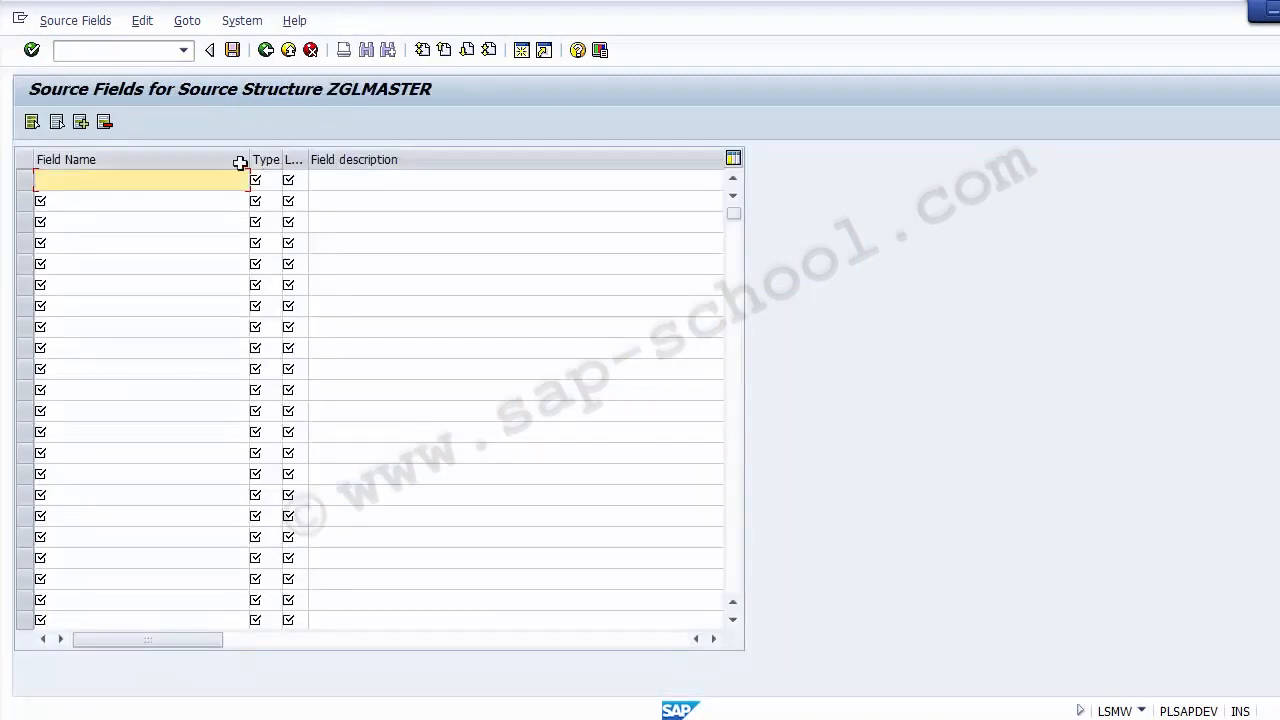
click(140, 160)
click(270, 160)
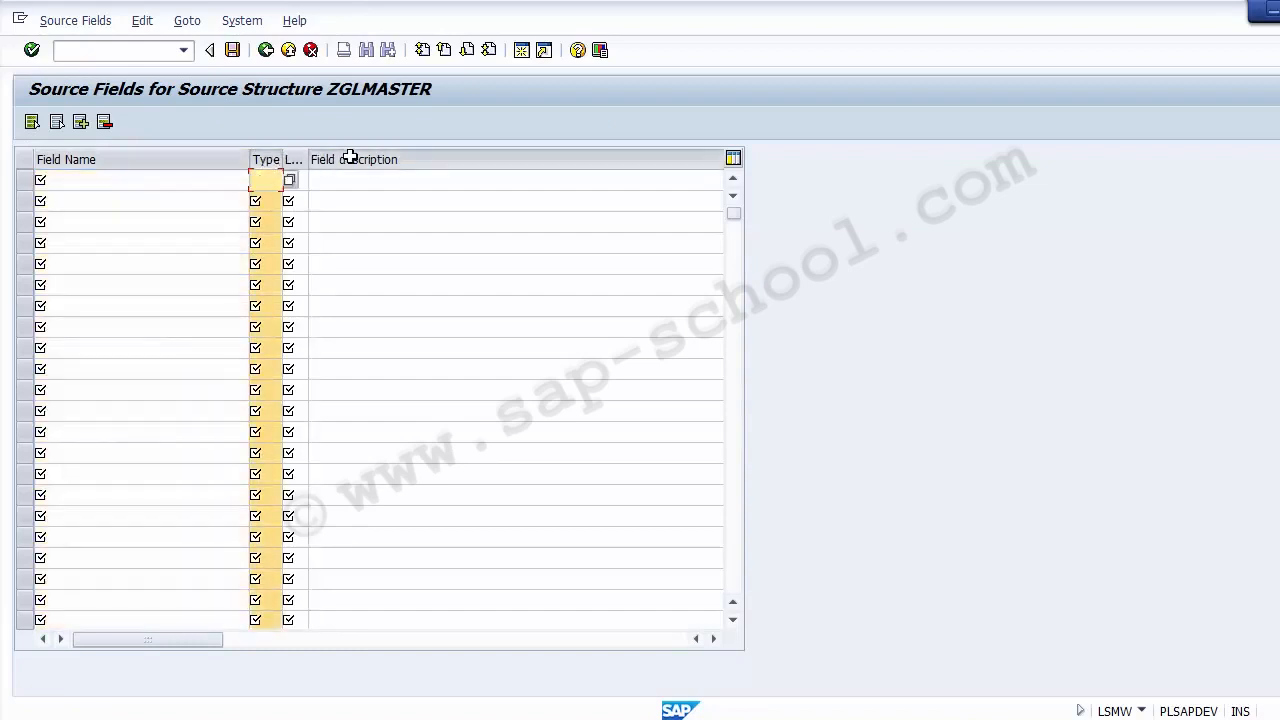
click(350, 157)
click(119, 156)
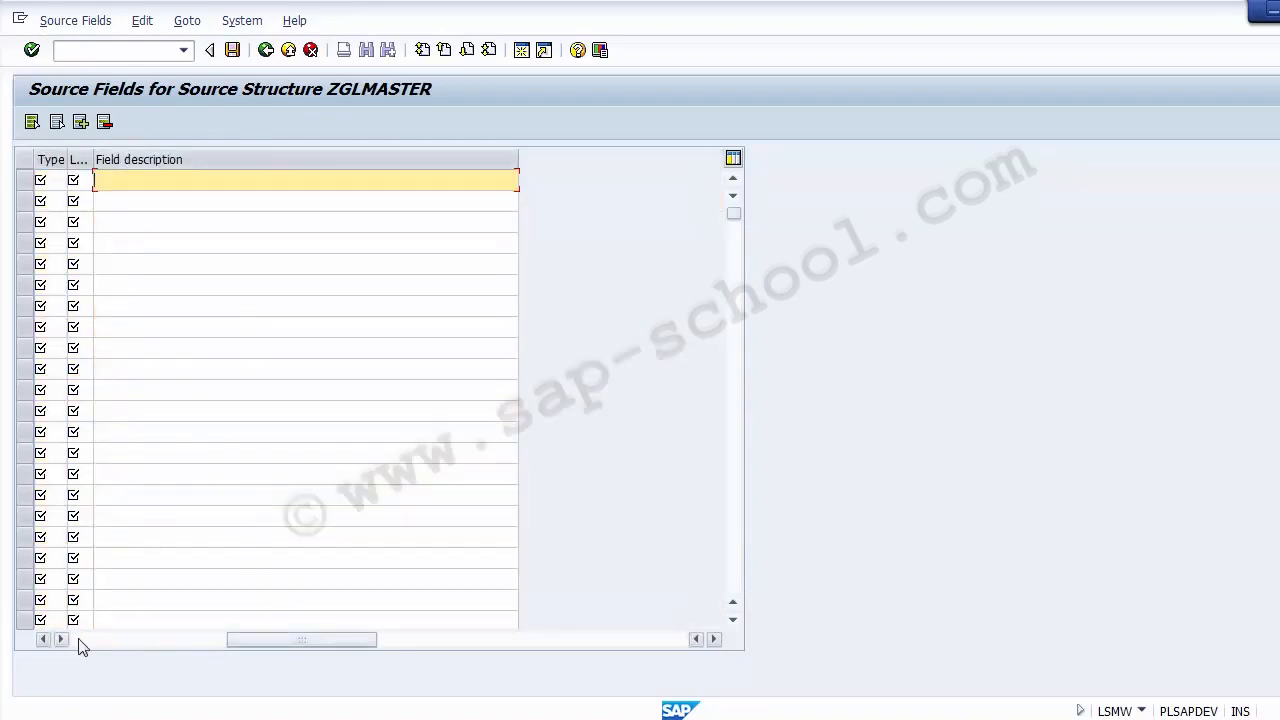
click(79, 640)
Switch to the Excel worksheet and enter the header Field Name in cell B2 of Sheet3
key(alt+Tab)
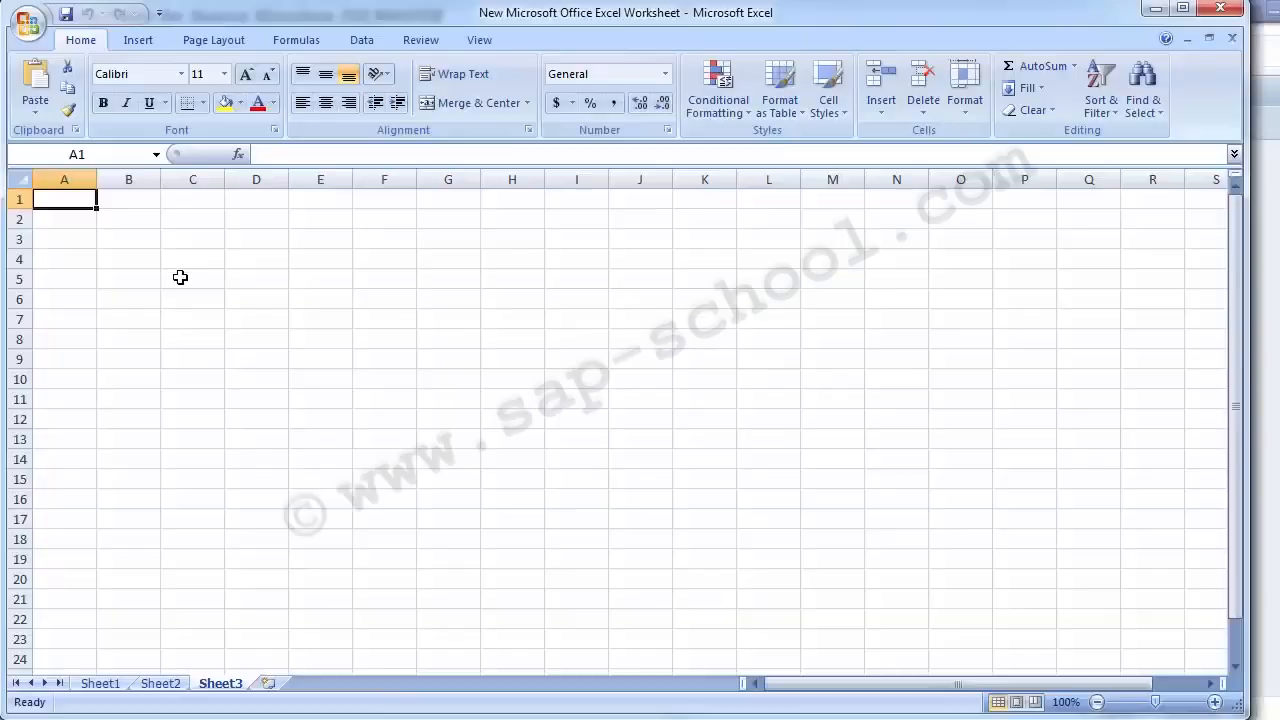
click(137, 215)
text(F)
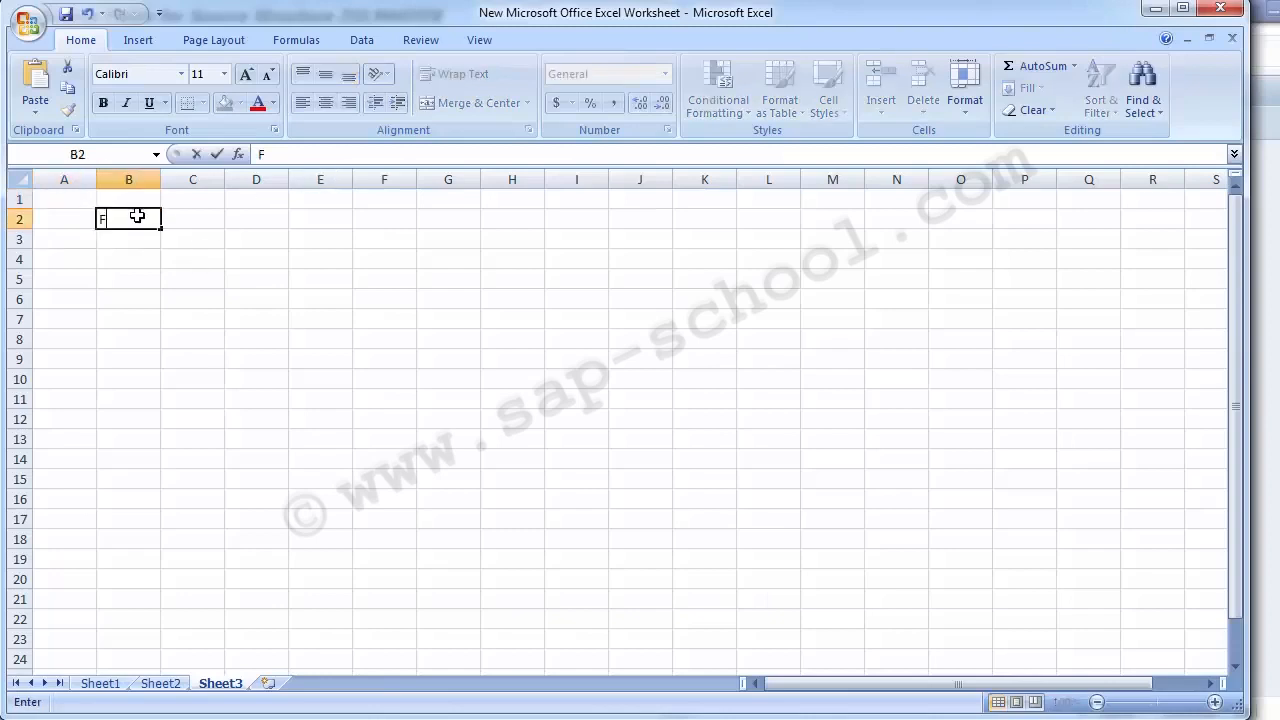
text(ield Name)
key(ctrl+Return)
key(ctrl+c)
key(alt+Tab)
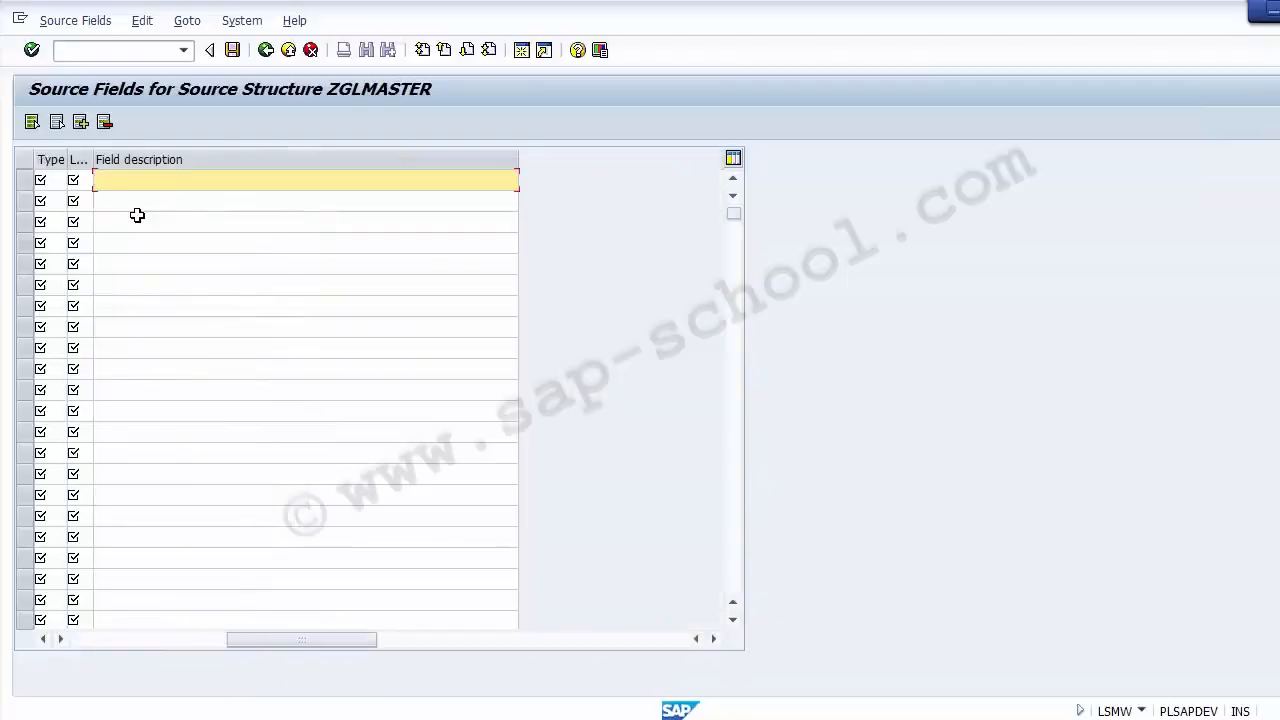
Enter the headers Type, Length and Description in cells C2, D2 and E2 of the Excel sheet
key(alt+Tab)
text(Tyoe)
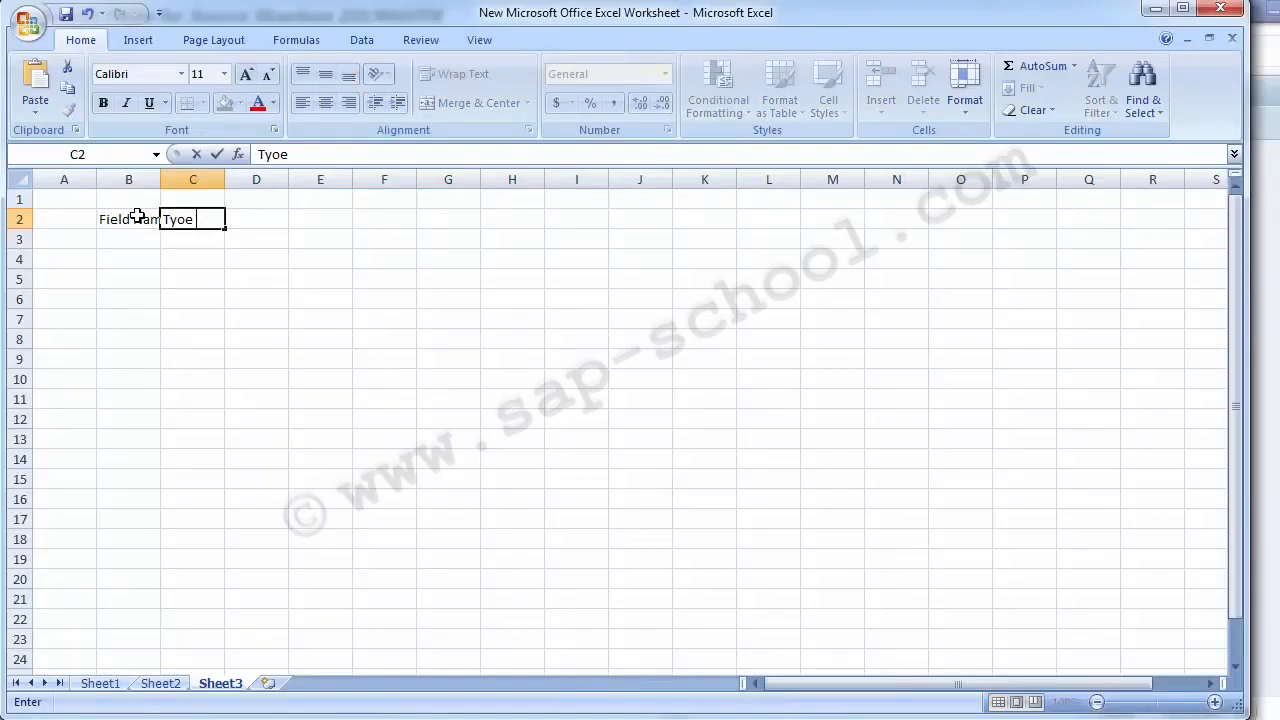
key(BackSpace)
key(BackSpace)
text(pe)
key(Tab)
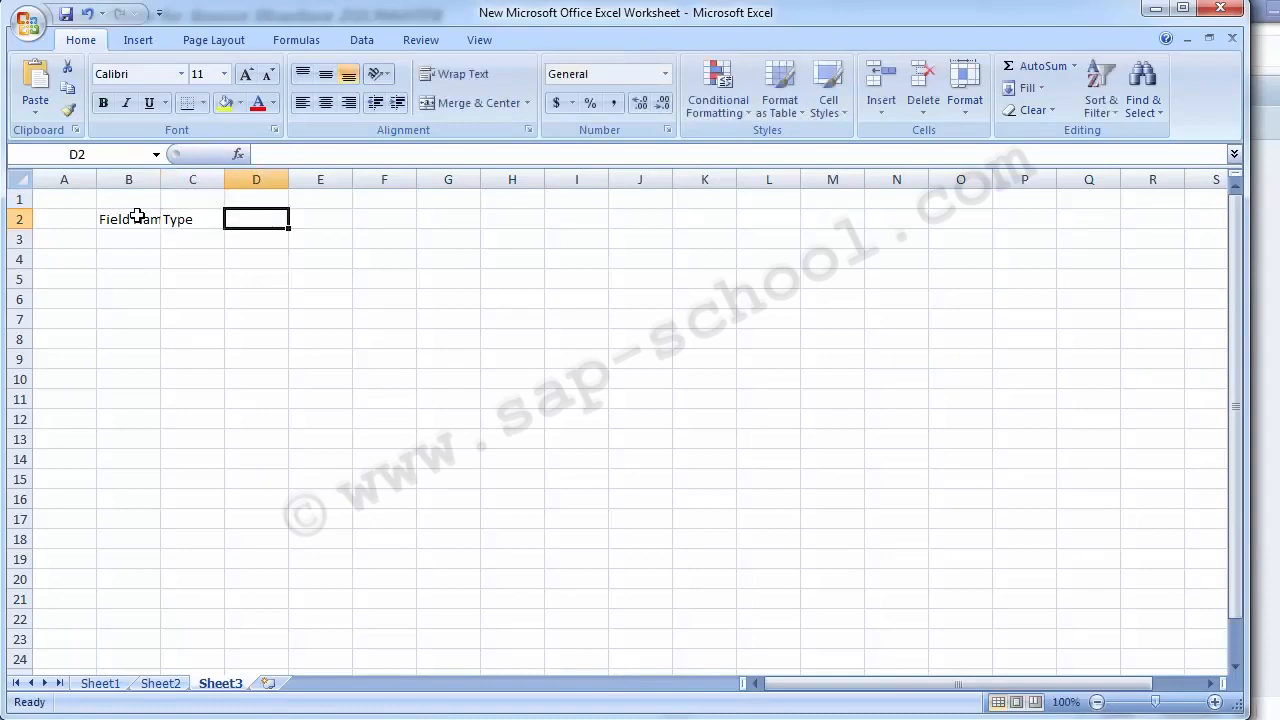
text(Length)
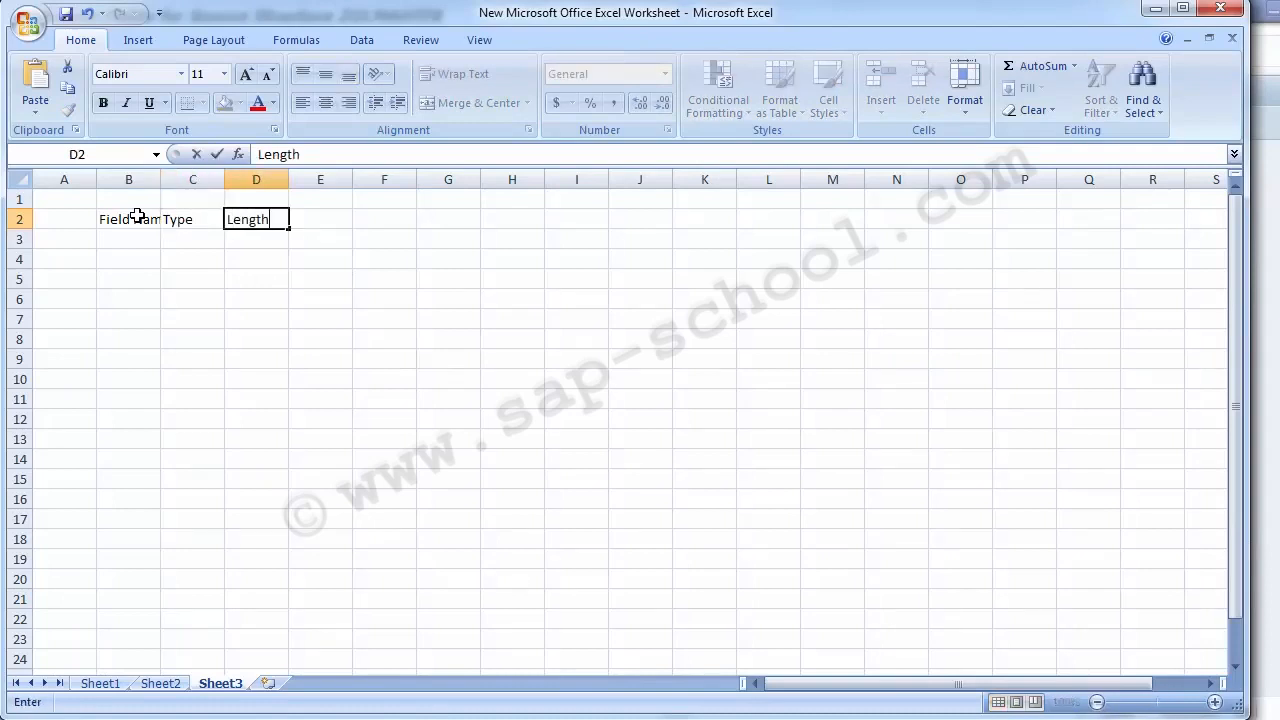
key(Tab)
text(Descr)
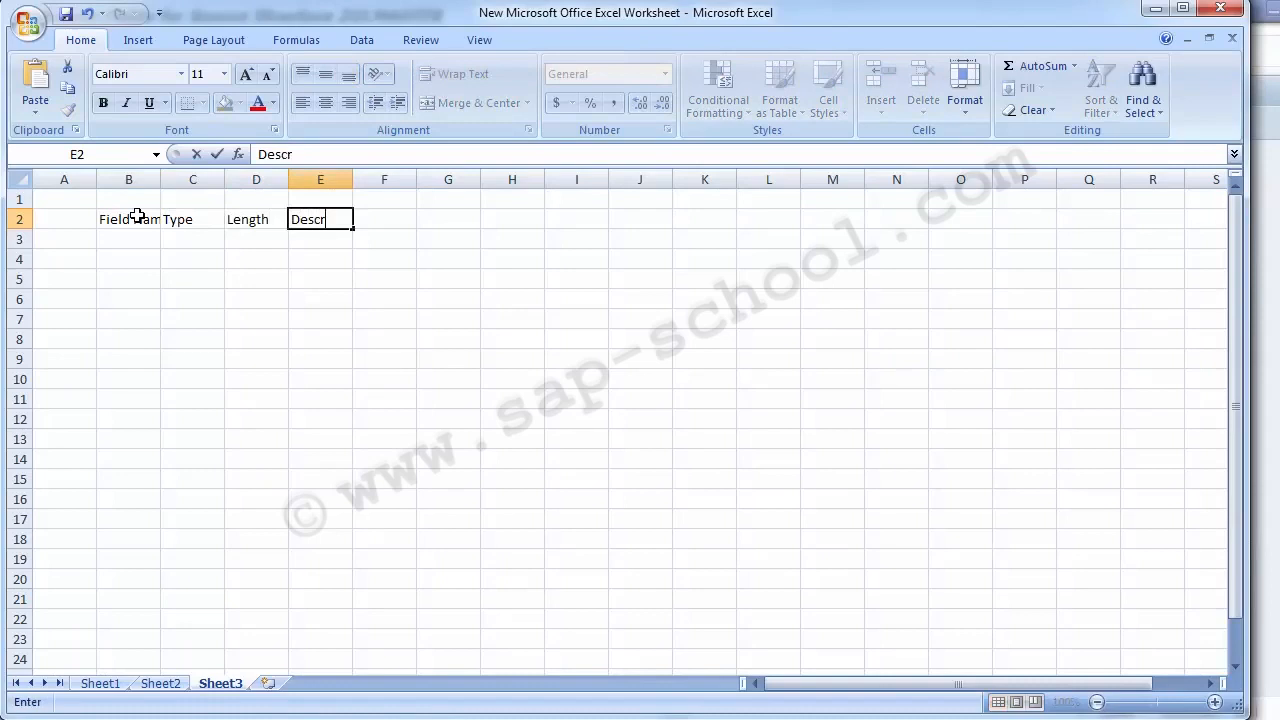
text(iption)
key(Return)
Make the header cells B2:E2 bold and apply all borders to them
key(Left)
key(Left)
key(Left)
click(137, 216)
key(shift+Right)
key(shift+Right)
key(shift+Right)
key(shift+Right)
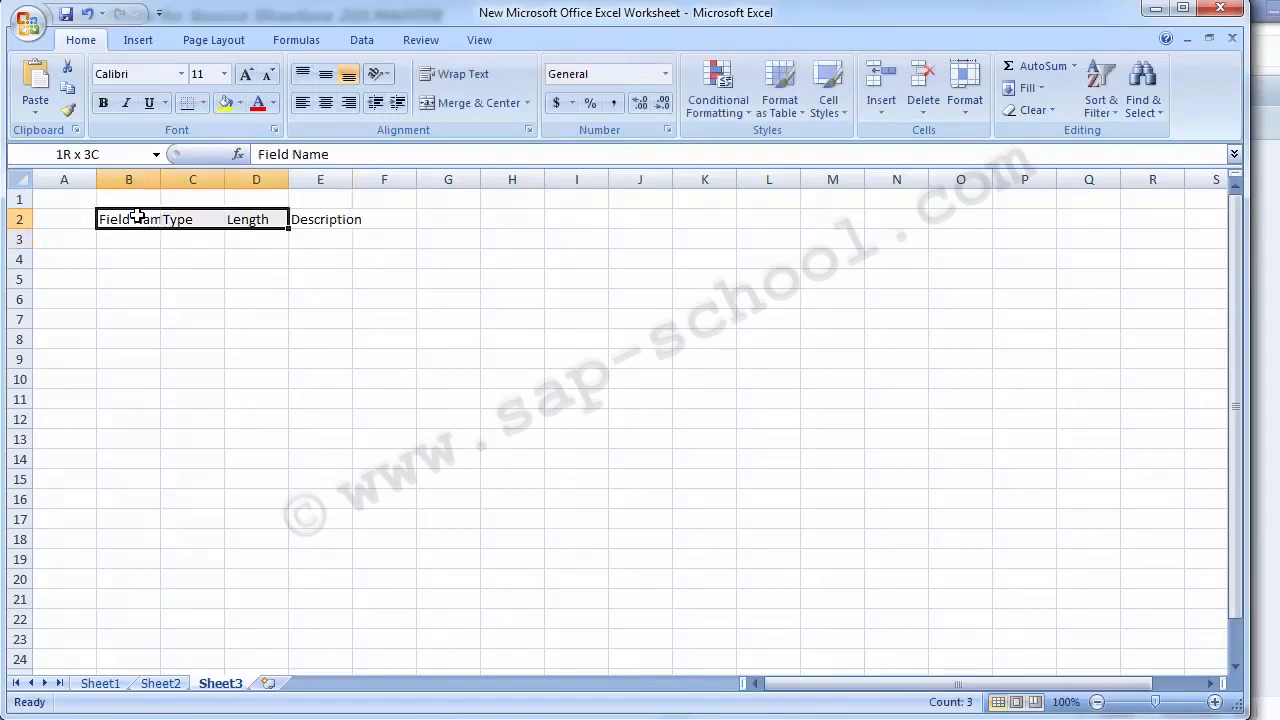
key(shift+Left)
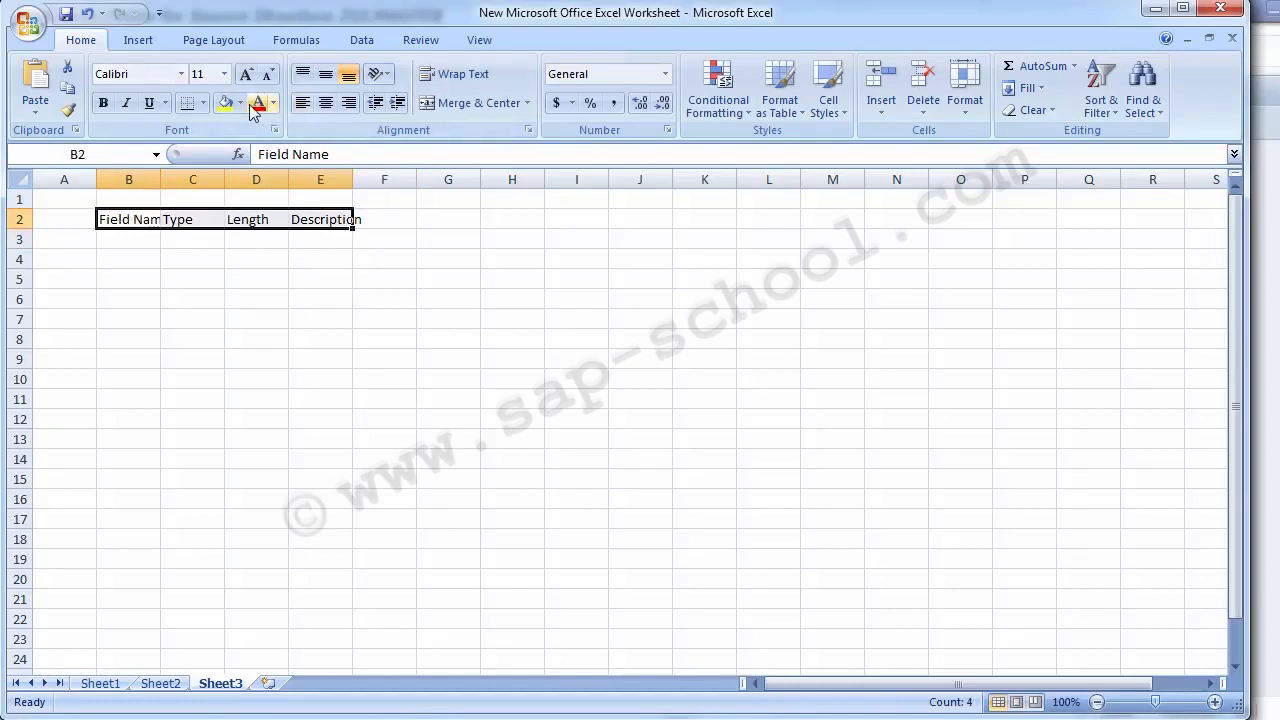
key(ctrl+b)
click(203, 103)
click(238, 262)
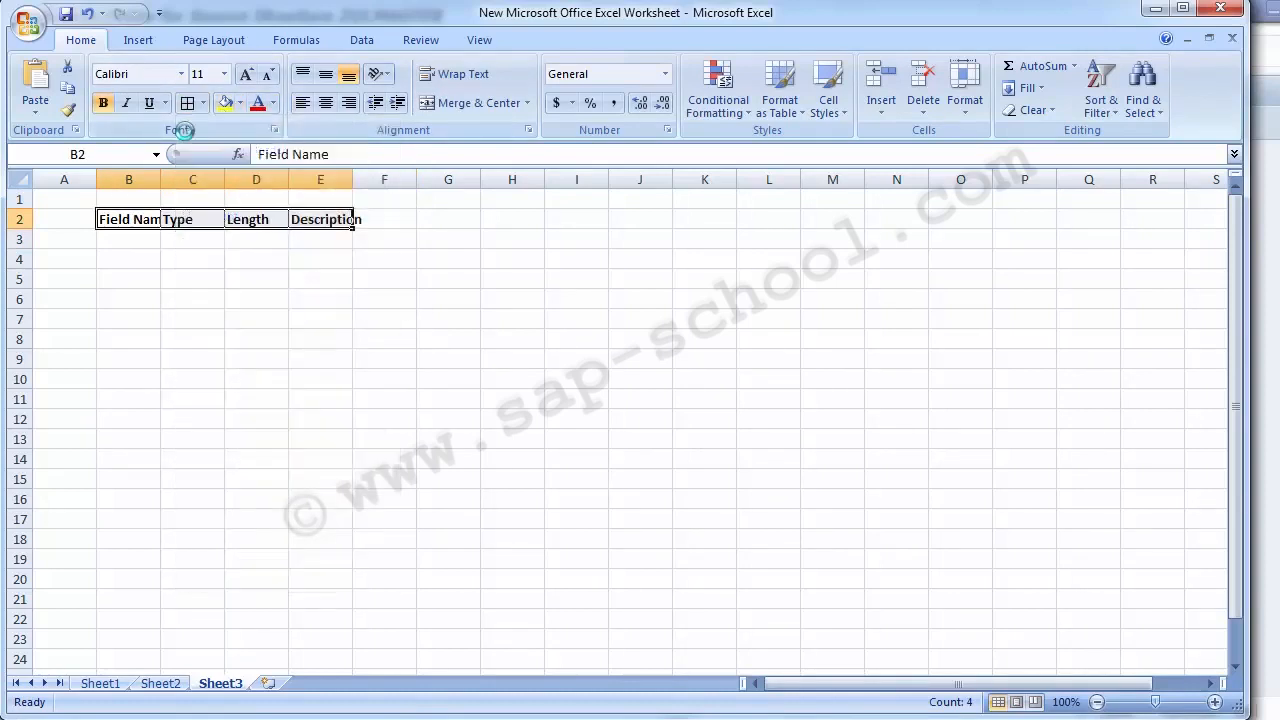
key(Down)
key(Down)
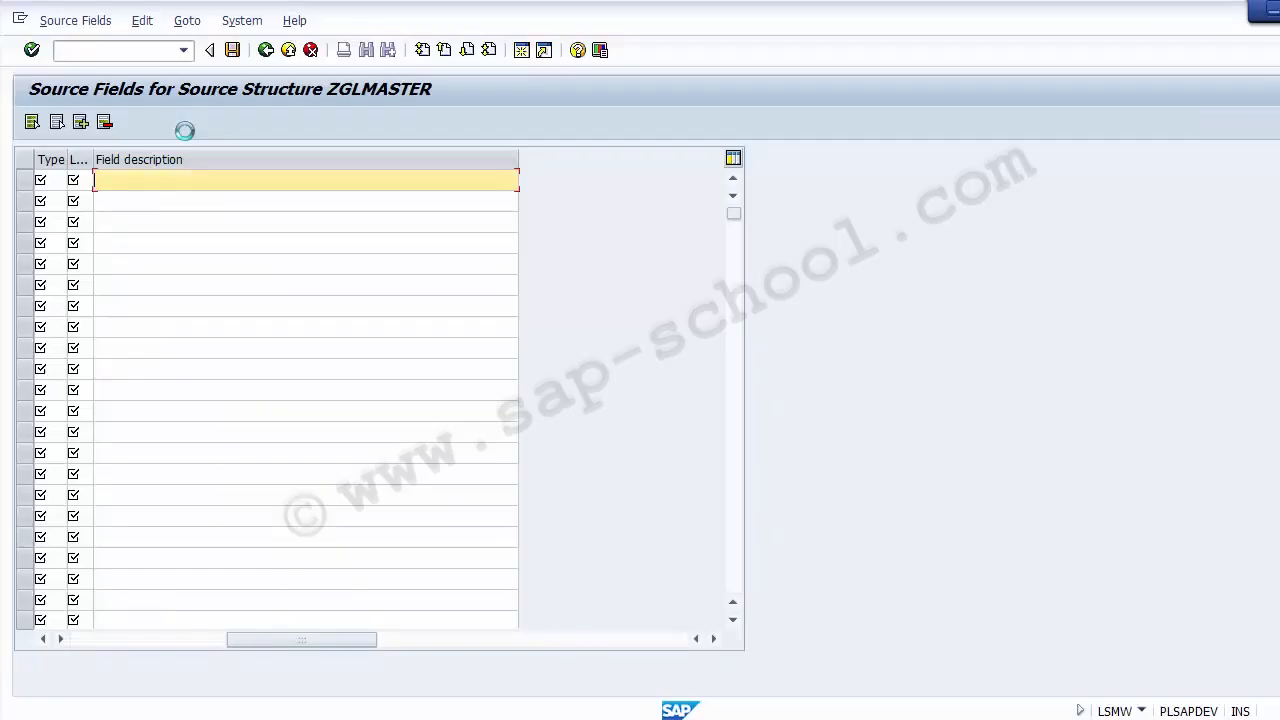
Switch to SAP, return to the process steps of GL MASTER and display the object overview as a list
key(ctrl+s)
key(F3)
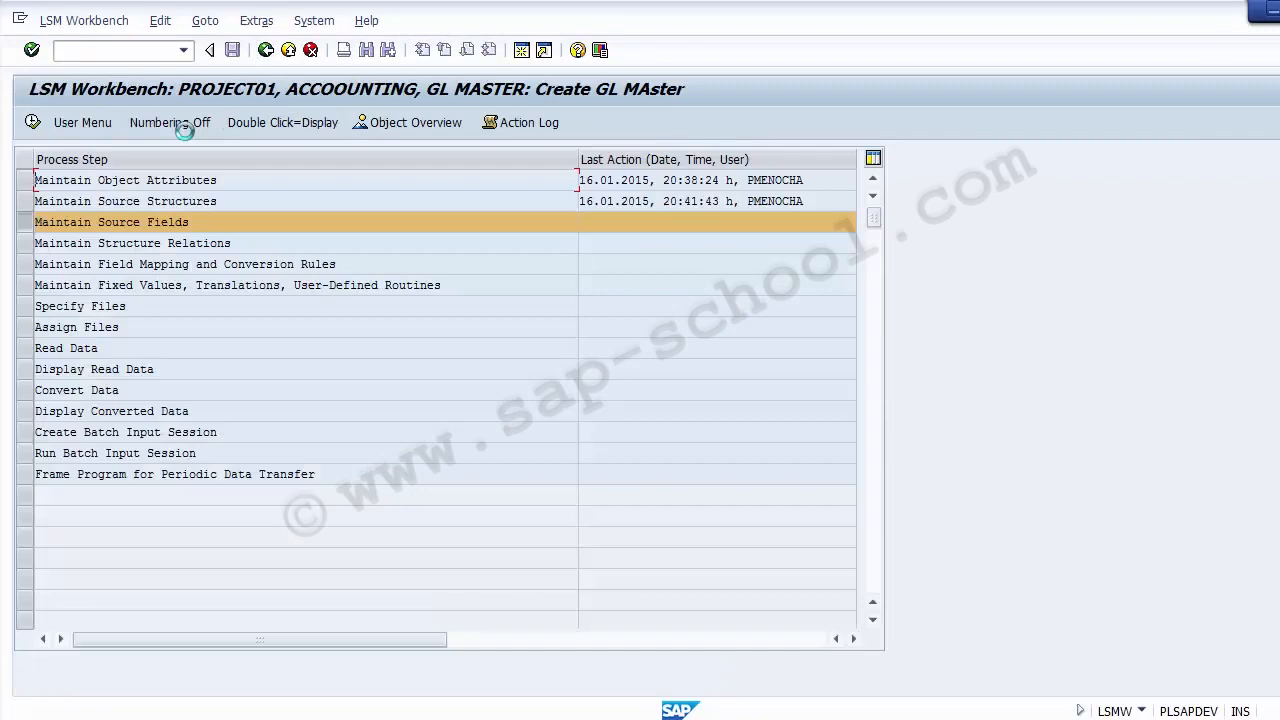
click(408, 122)
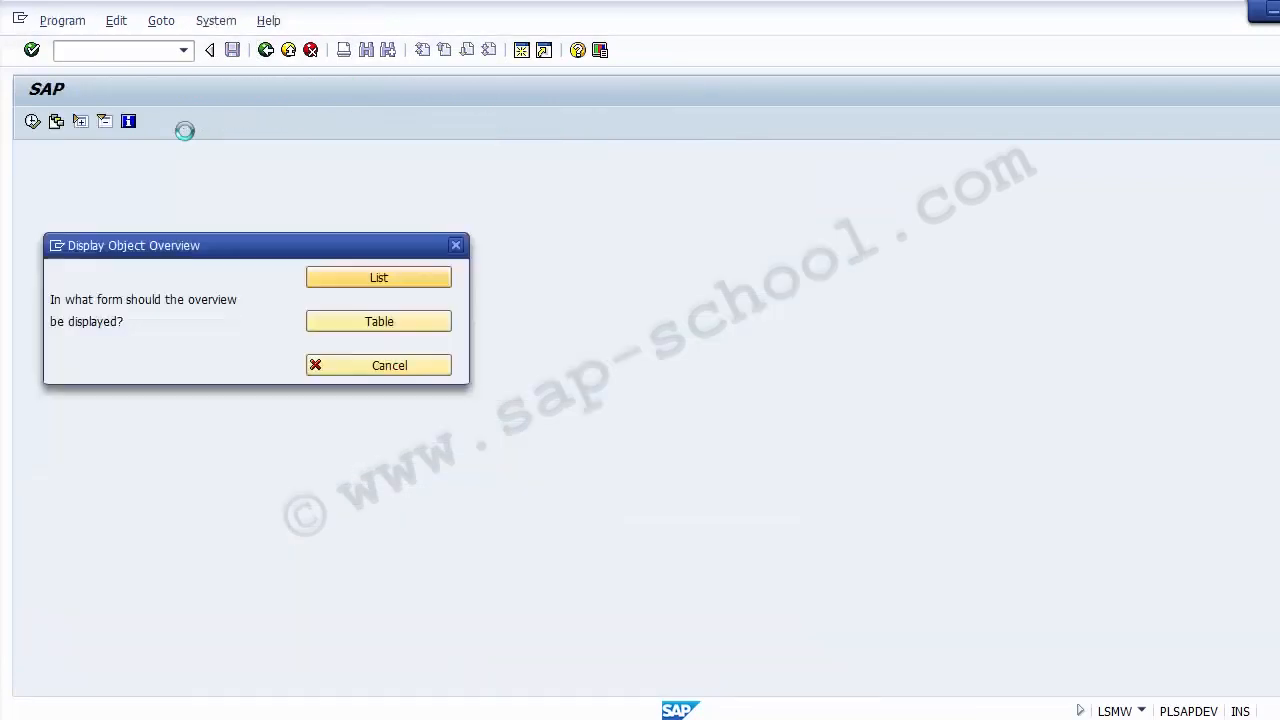
key(Return)
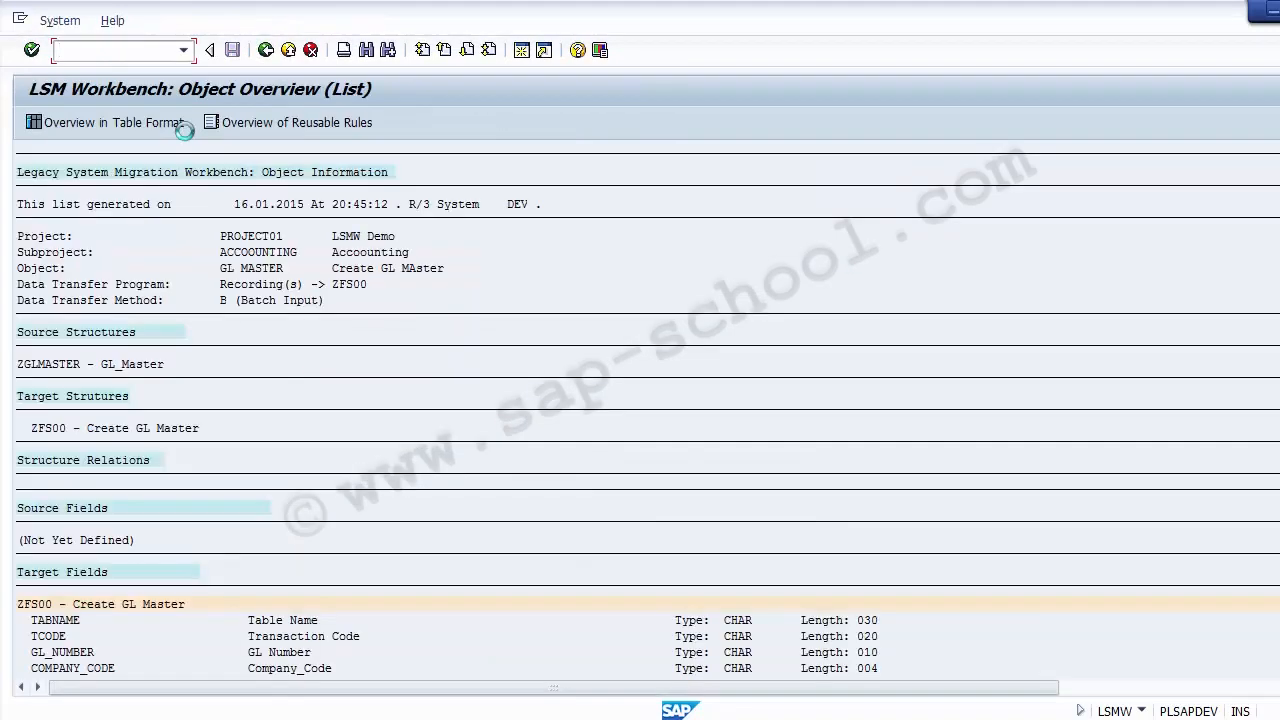
Copy the target field names GL_NUMBER to FIELD_STATUS_GROUP from the overview and paste them into Excel from cell B4 down
key(Down)
key(Down)
key(Down)
key(Delete)
scroll(184, 131, down, 5)
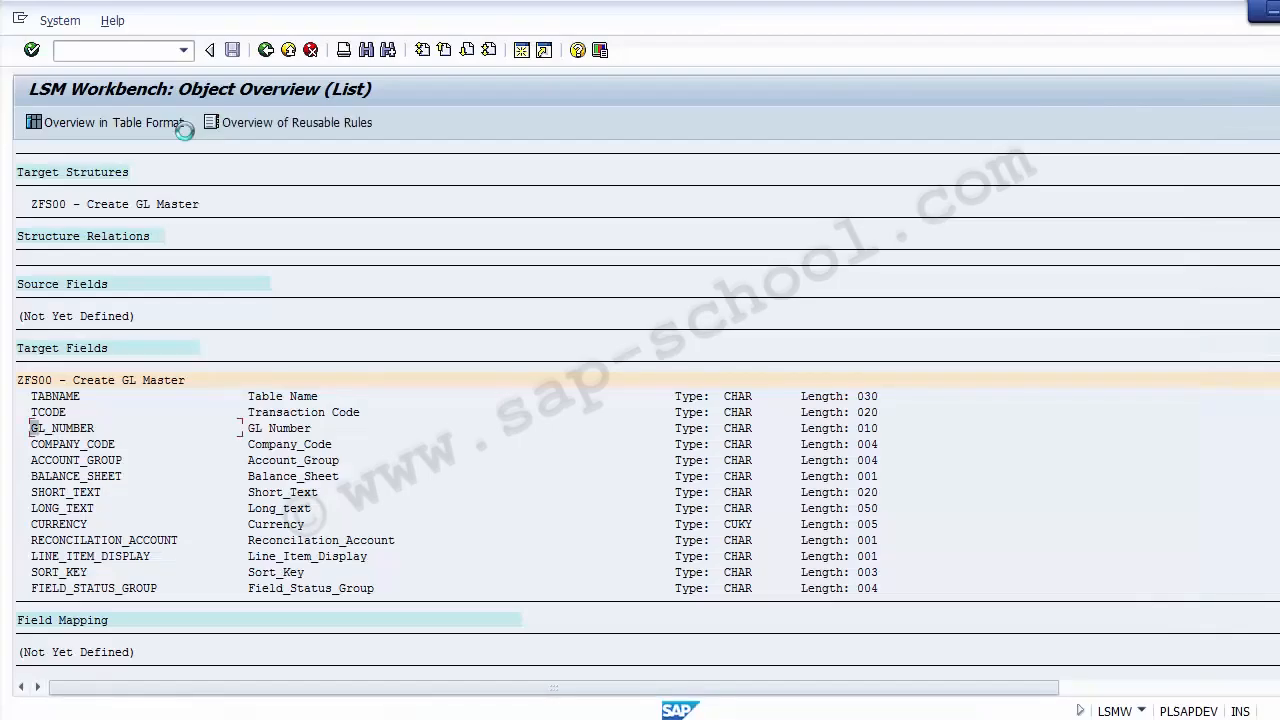
key(ctrl+y)
drag(33, 428, 180, 588)
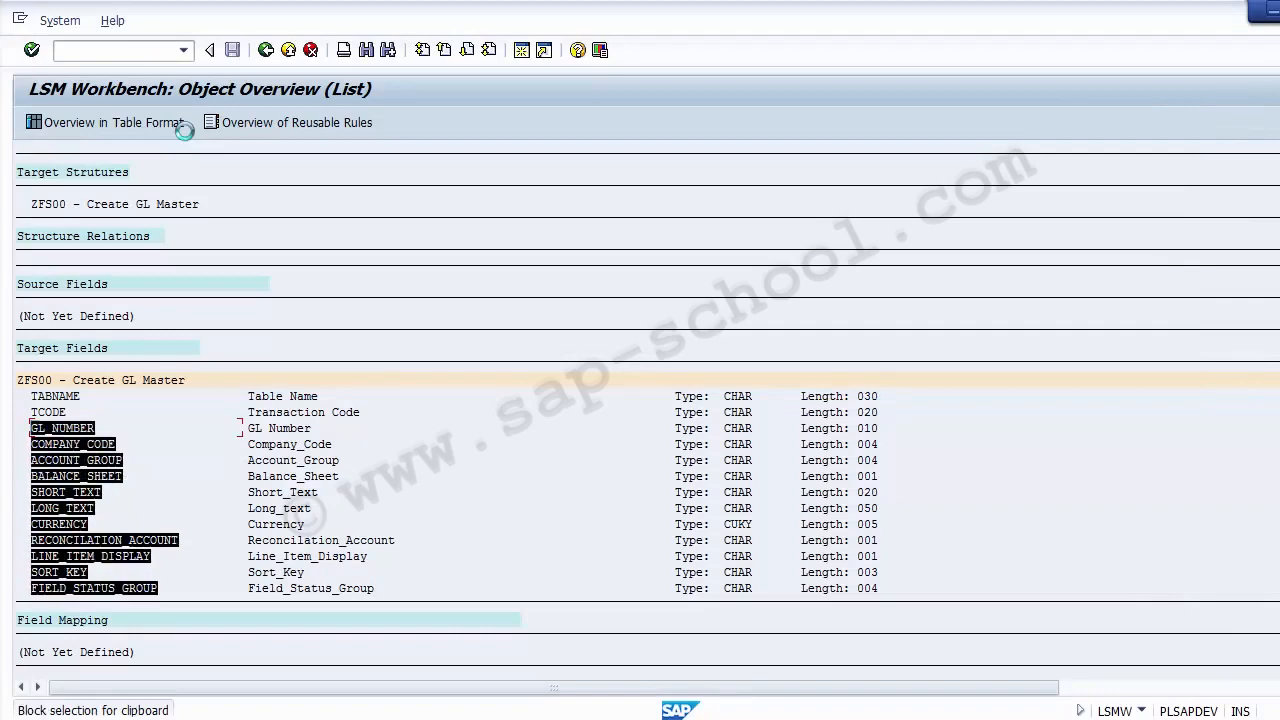
key(ctrl+c)
key(alt+Tab)
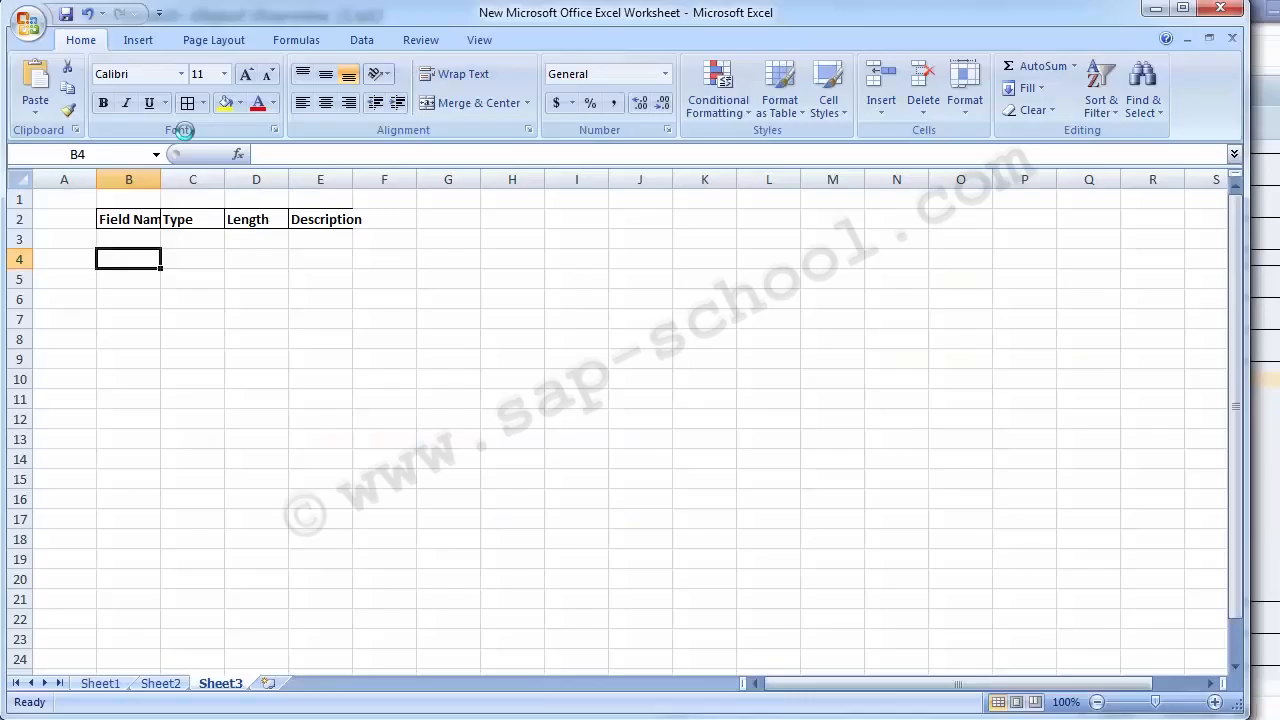
key(ctrl+v)
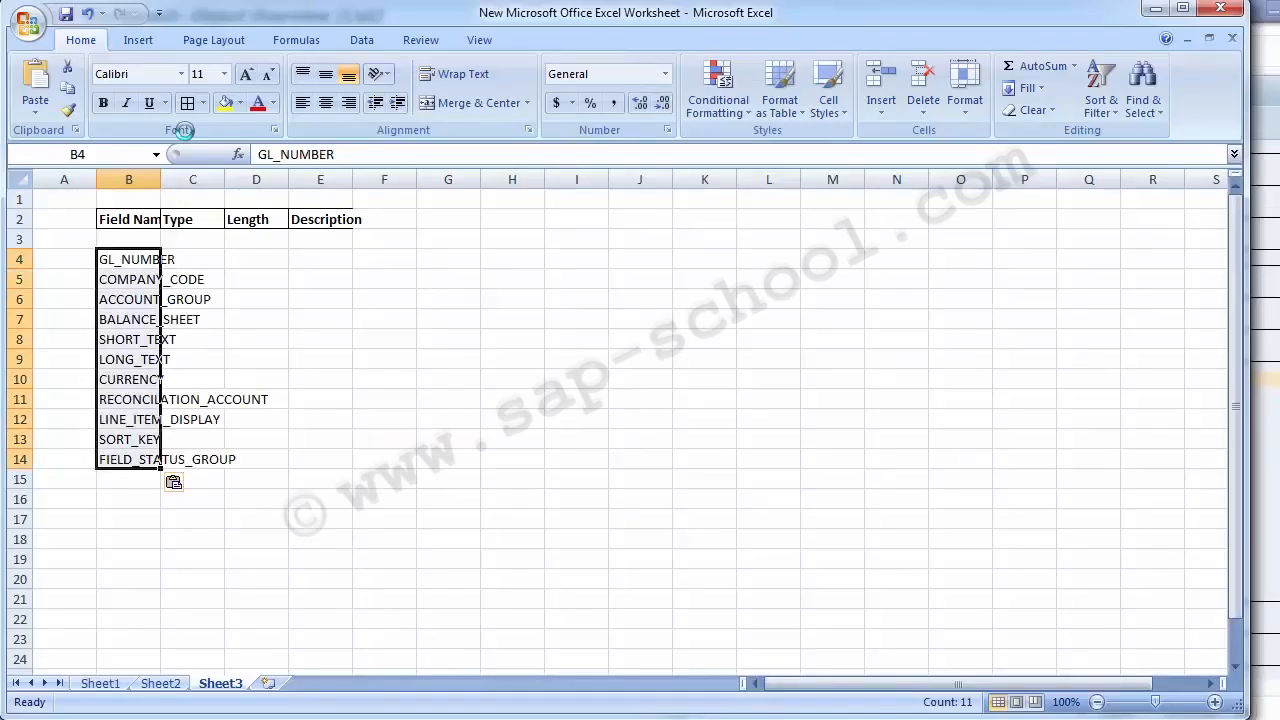
Autofit the width of column B to the pasted field names
key(alt+h)
key(o)
key(i)
key(Right)
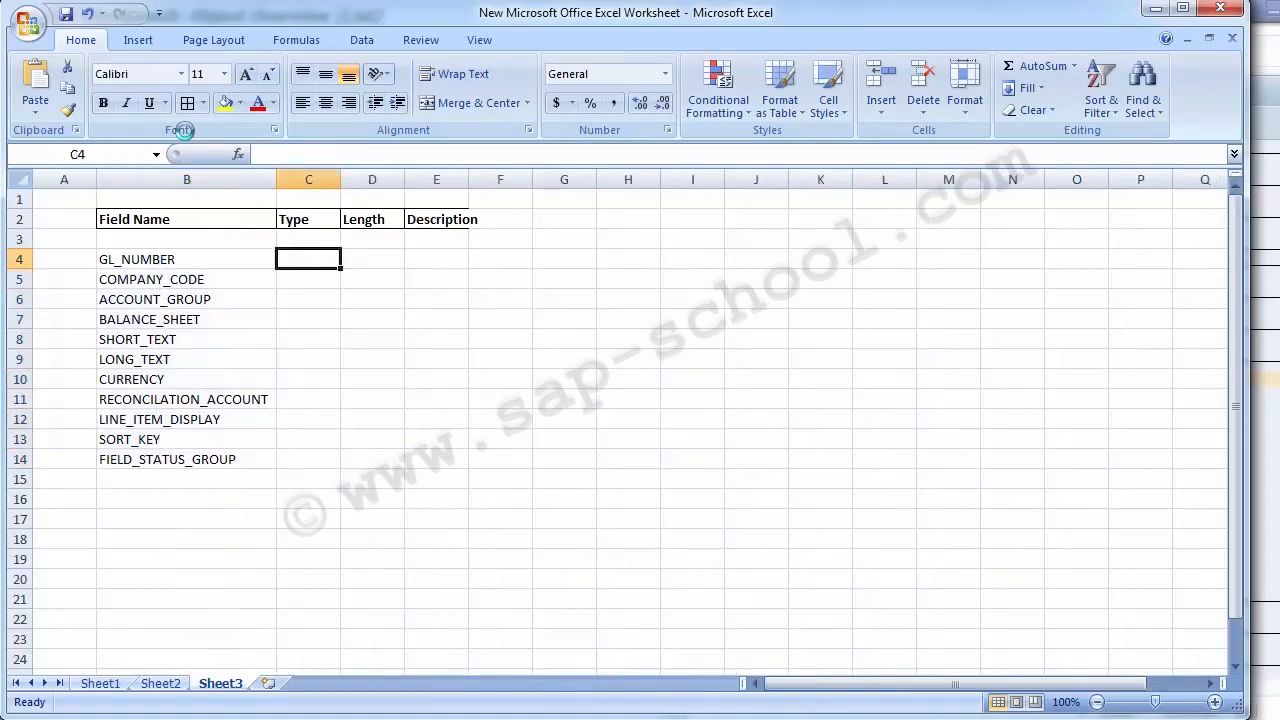
Switch back to SAP, redisplay the object overview as a list and go to the ZFS00 target fields
key(alt+Tab)
key(F3)
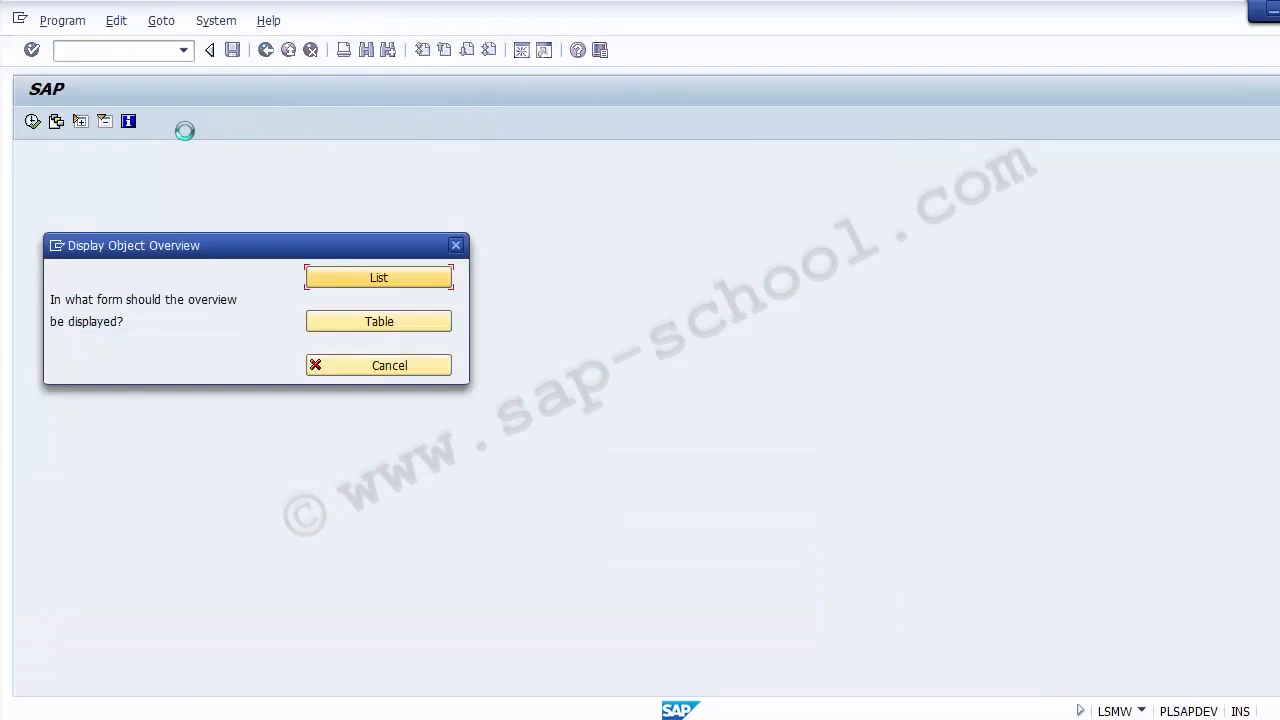
key(Return)
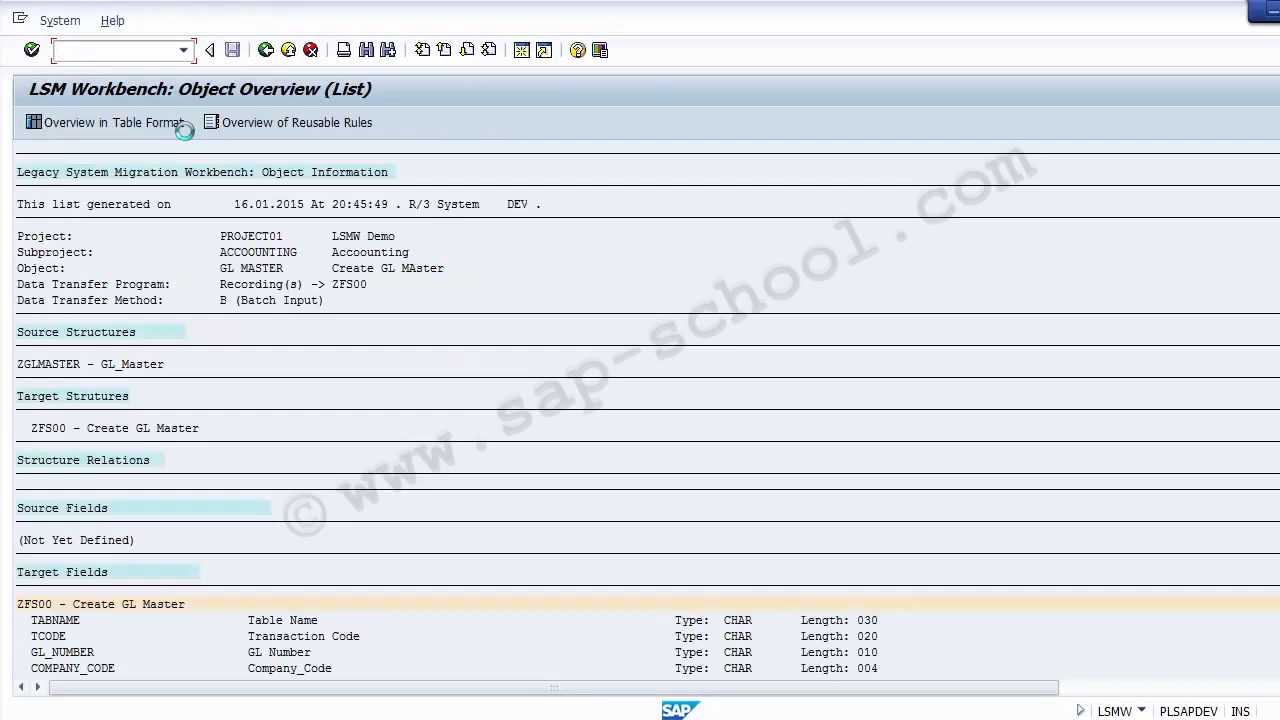
scroll(185, 131, down, 5)
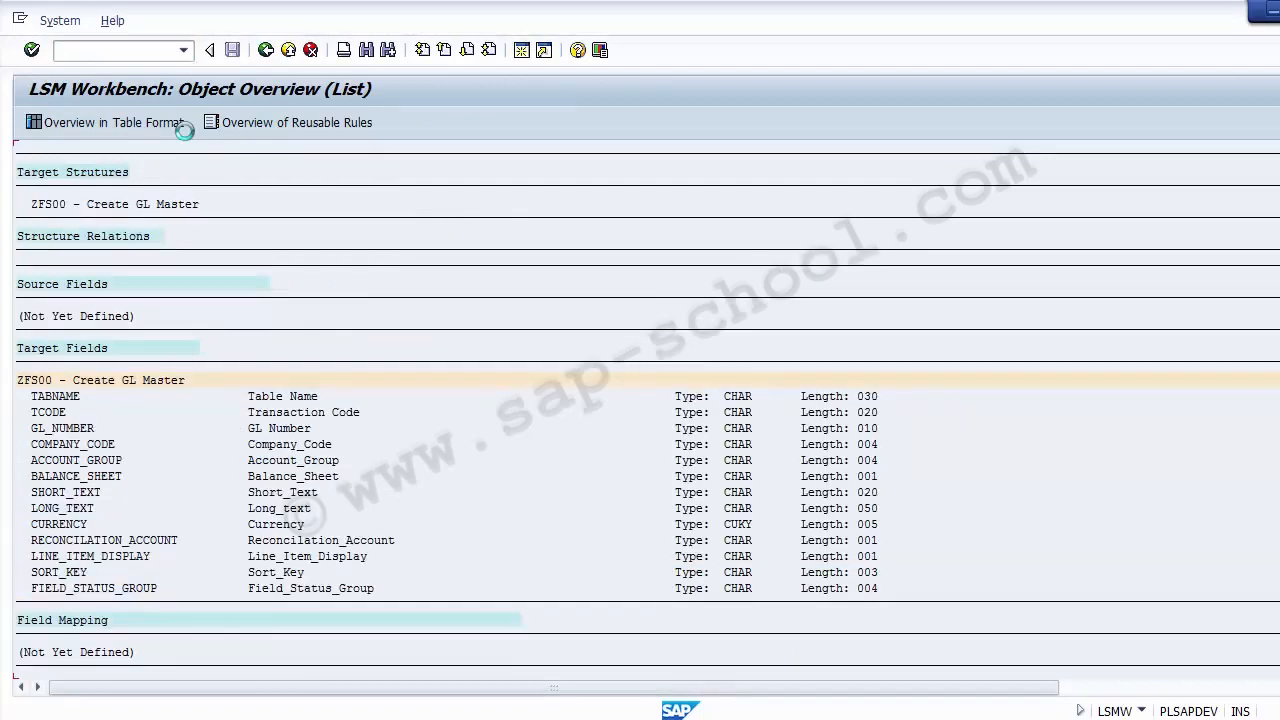
click(62, 524)
click(31, 396)
key(ctrl+y)
drag(31, 421, 157, 594)
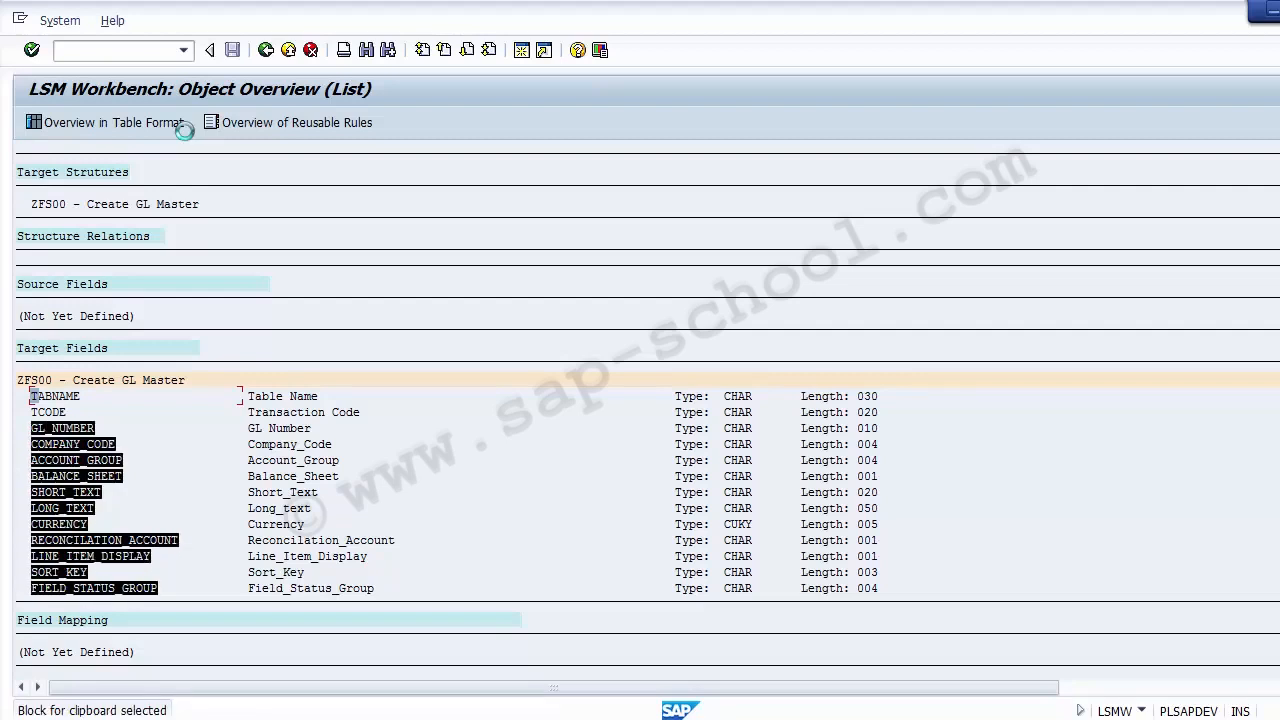
Copy the target field descriptions GL Number to Field_Status_Group and paste them into Excel from cell E4 down
click(497, 491)
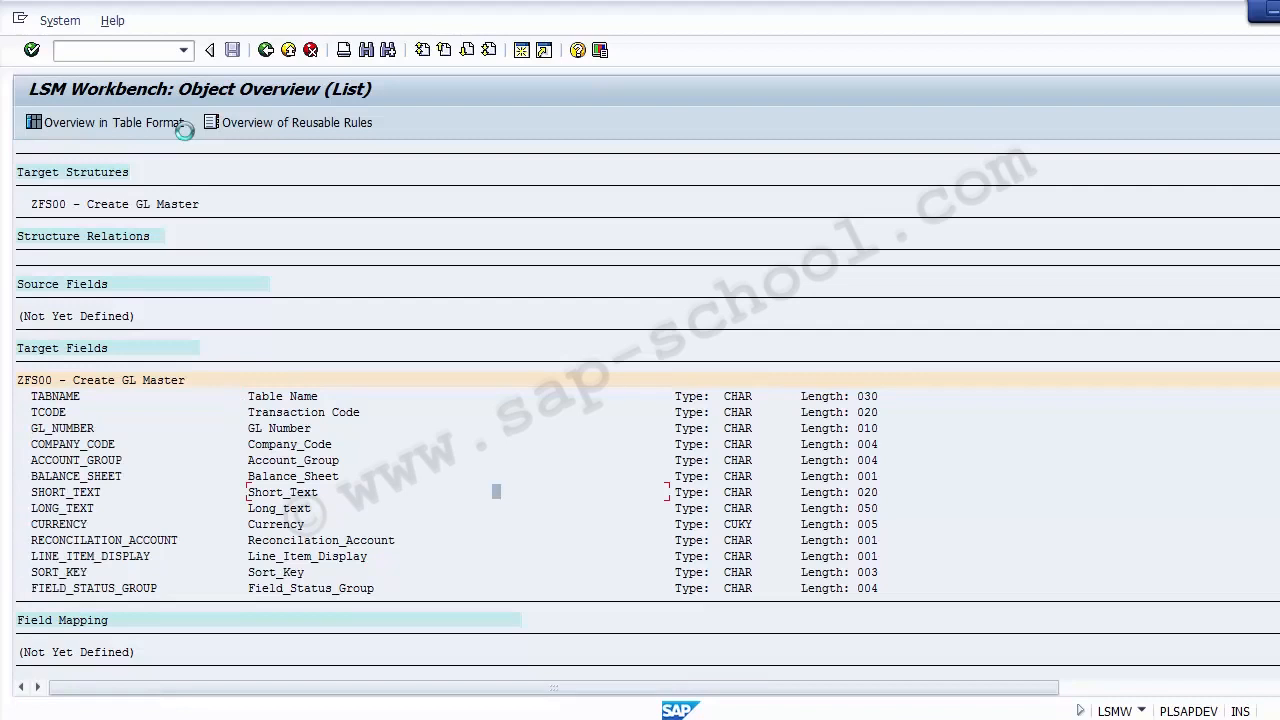
key(ctrl+y)
drag(248, 421, 396, 592)
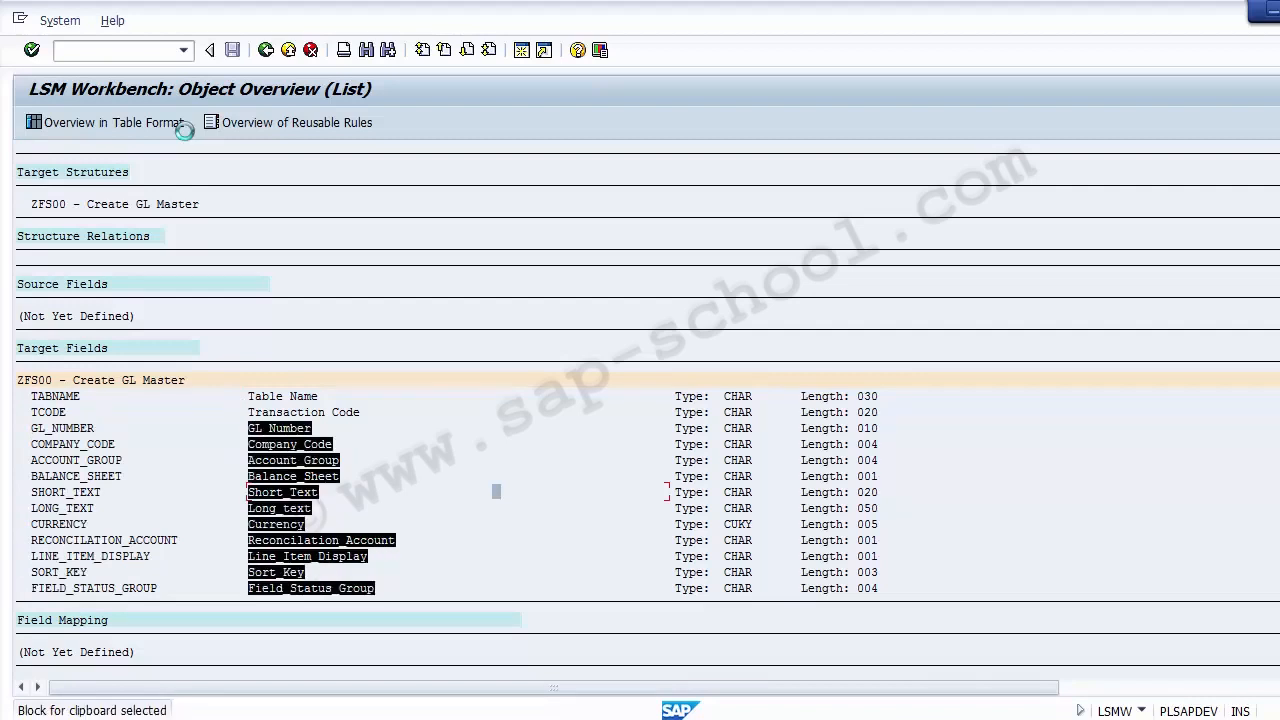
key(ctrl+c)
key(alt+Tab)
key(Right)
key(Right)
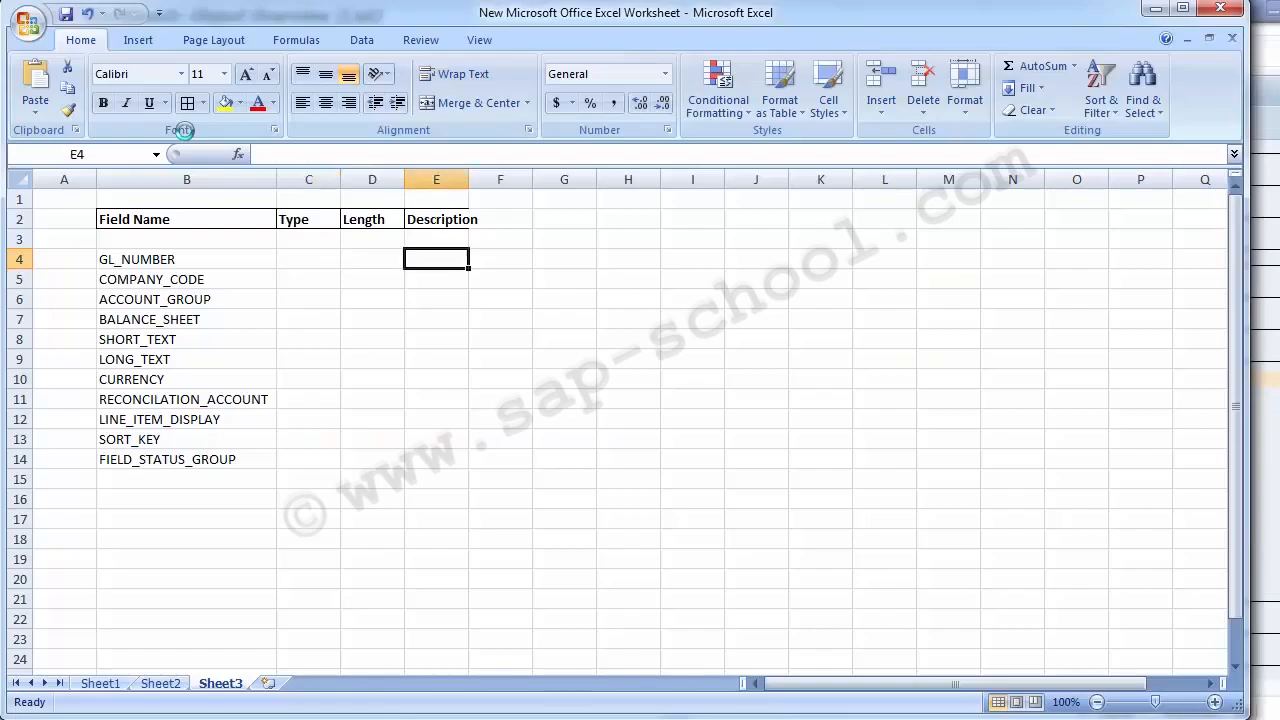
key(ctrl+v)
Copy the types of all ZFS00 target fields from TABNAME down and paste them into Excel from cell C4 down
key(alt+Tab)
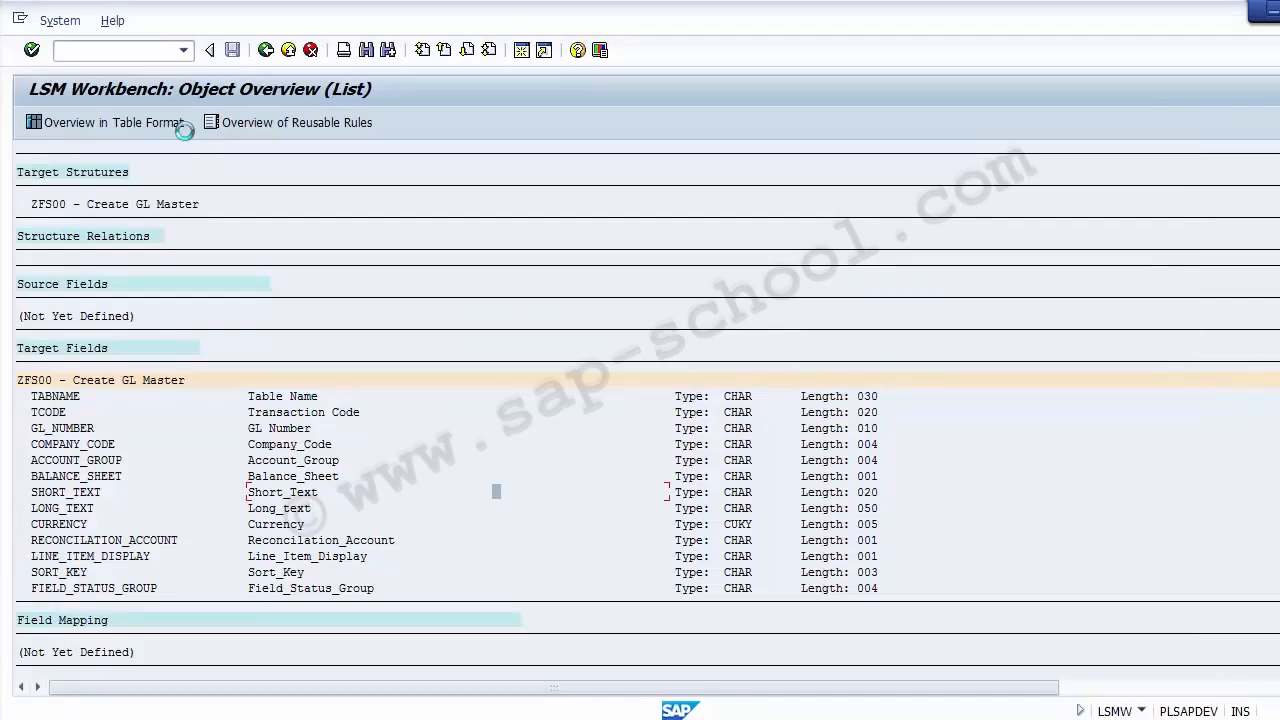
click(693, 396)
key(Down)
key(Down)
key(Down)
key(Down)
key(Down)
key(Down)
key(Down)
click(727, 396)
key(ctrl+y)
drag(727, 396, 749, 588)
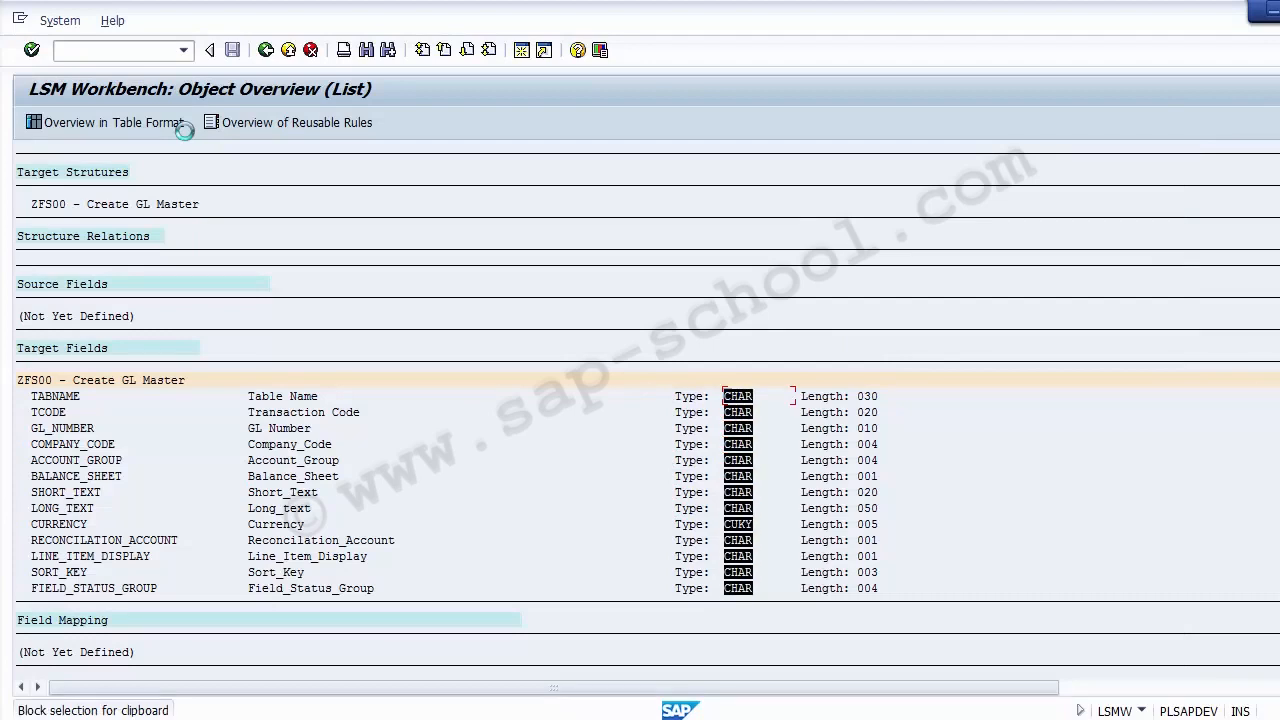
key(ctrl+c)
key(alt+Tab)
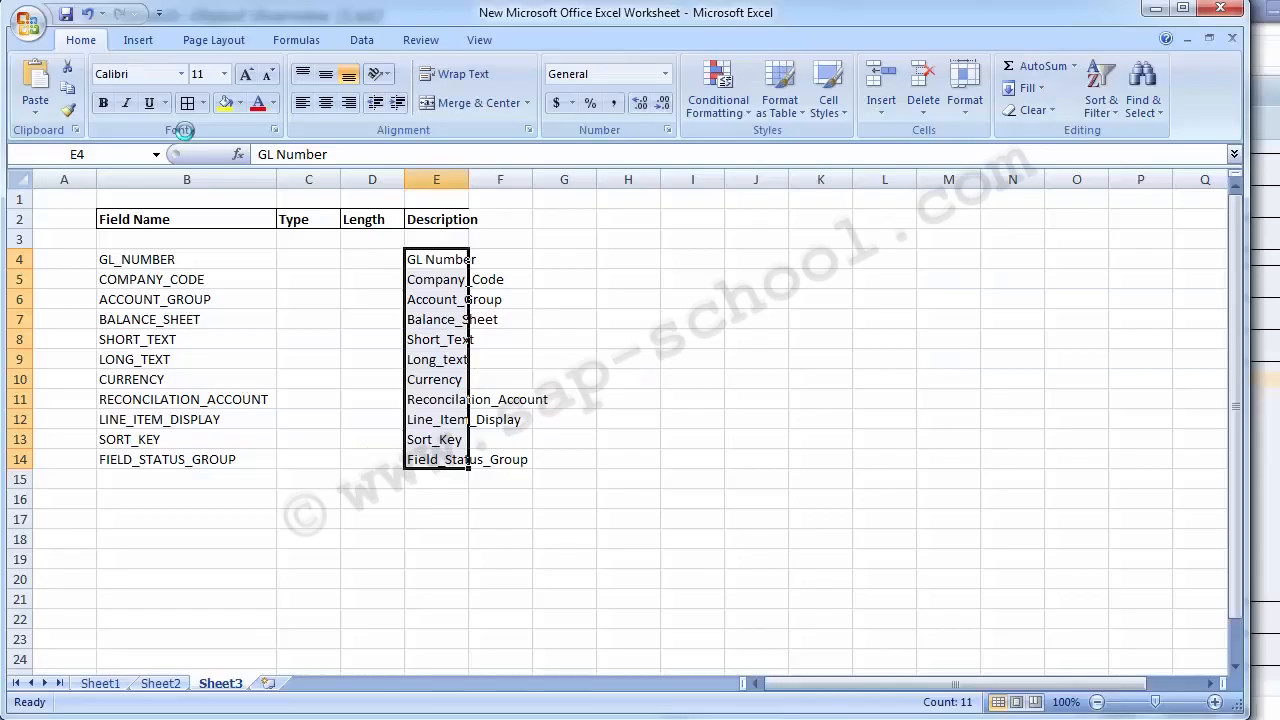
key(Left)
key(Left)
key(ctrl+v)
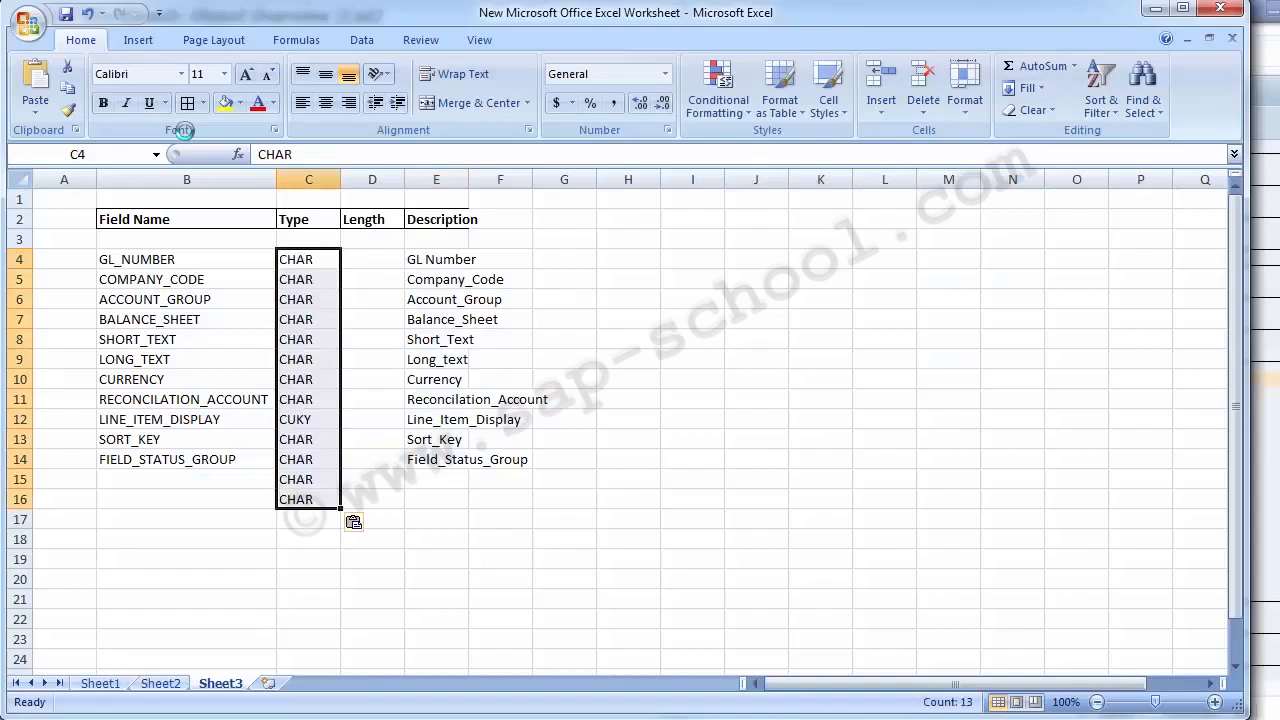
Copy only the types of GL_NUMBER to FIELD_STATUS_GROUP from the SAP overview and paste them into Excel from cell C4 down
key(alt+Tab)
key(alt+Tab)
key(alt+Tab)
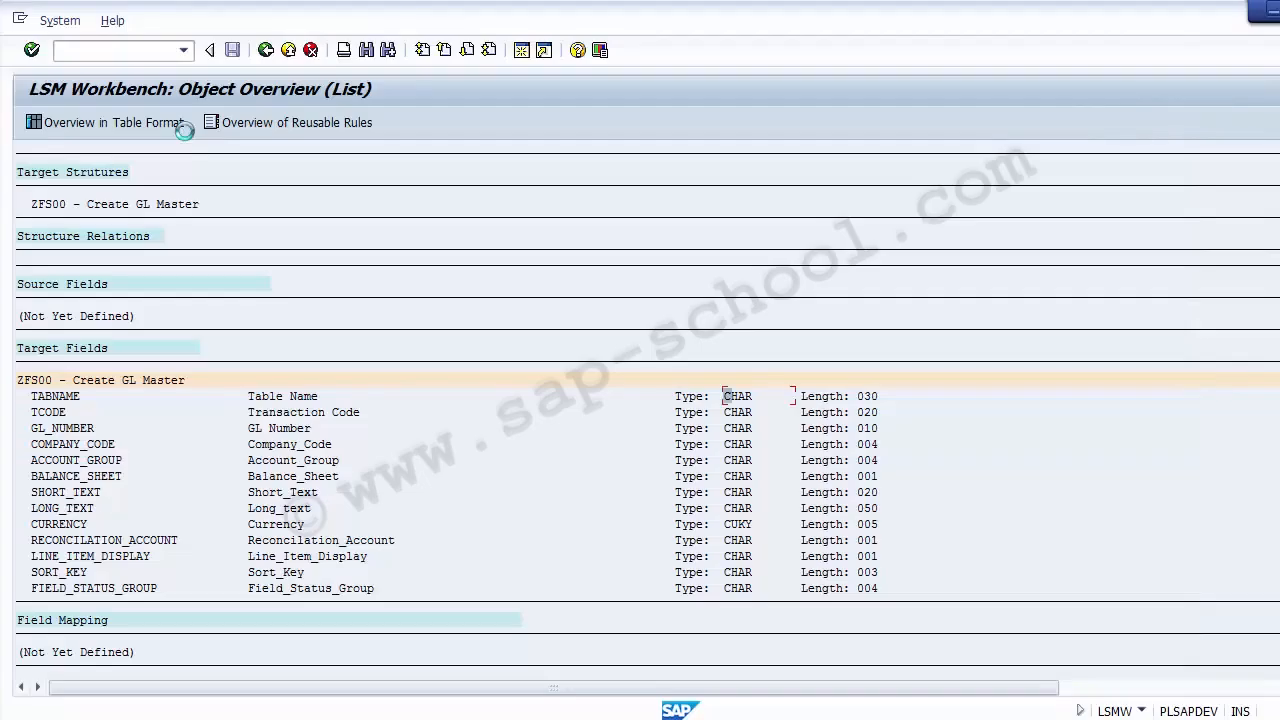
key(Down)
key(Down)
key(ctrl+y)
key(shift+Down)
key(shift+Down)
key(shift+Down)
key(shift+Down)
key(shift+Down)
key(shift+Down)
key(shift+Down)
key(shift+Down)
key(shift+Down)
key(shift+Down)
key(ctrl+c)
key(alt+Tab)
key(ctrl+v)
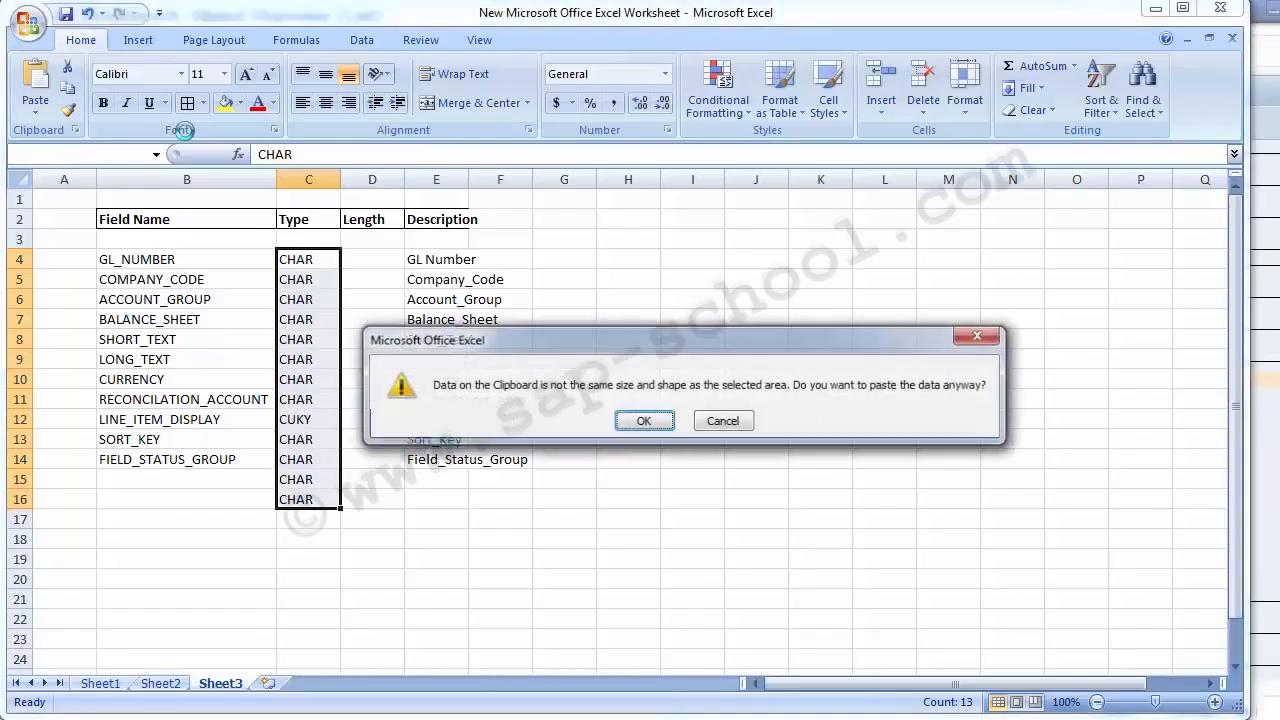
key(Return)
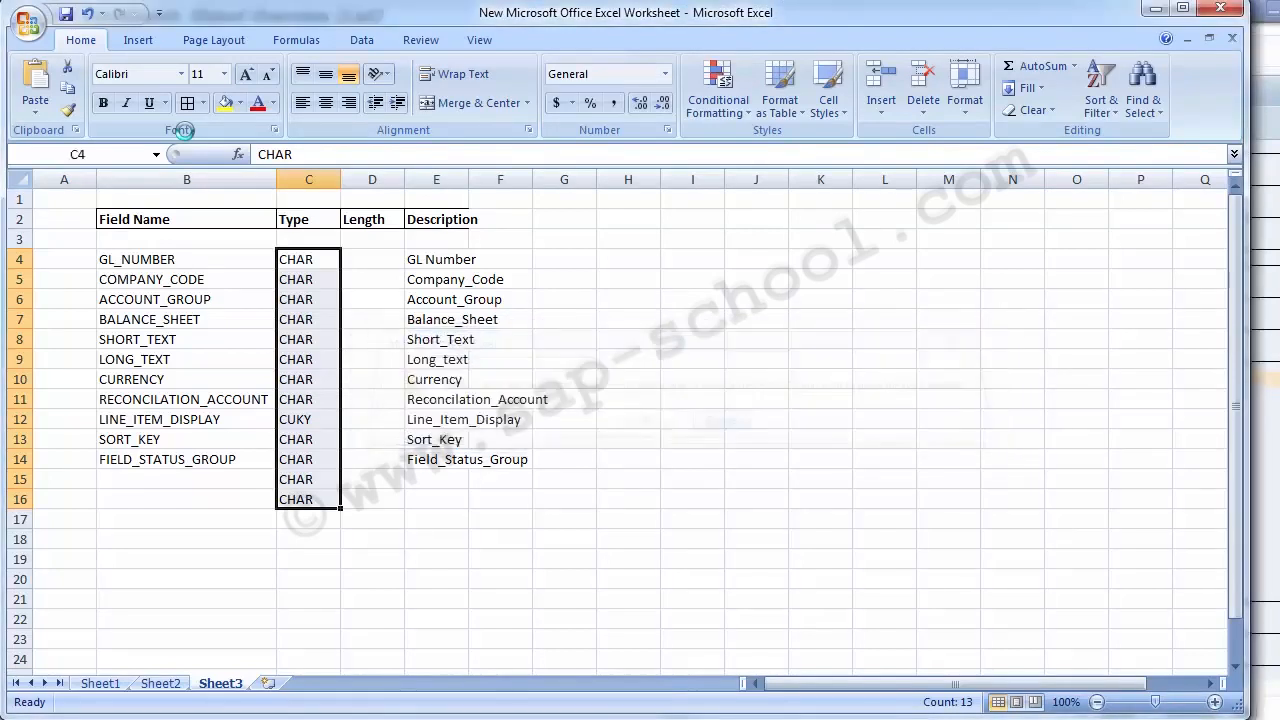
key(ctrl+v)
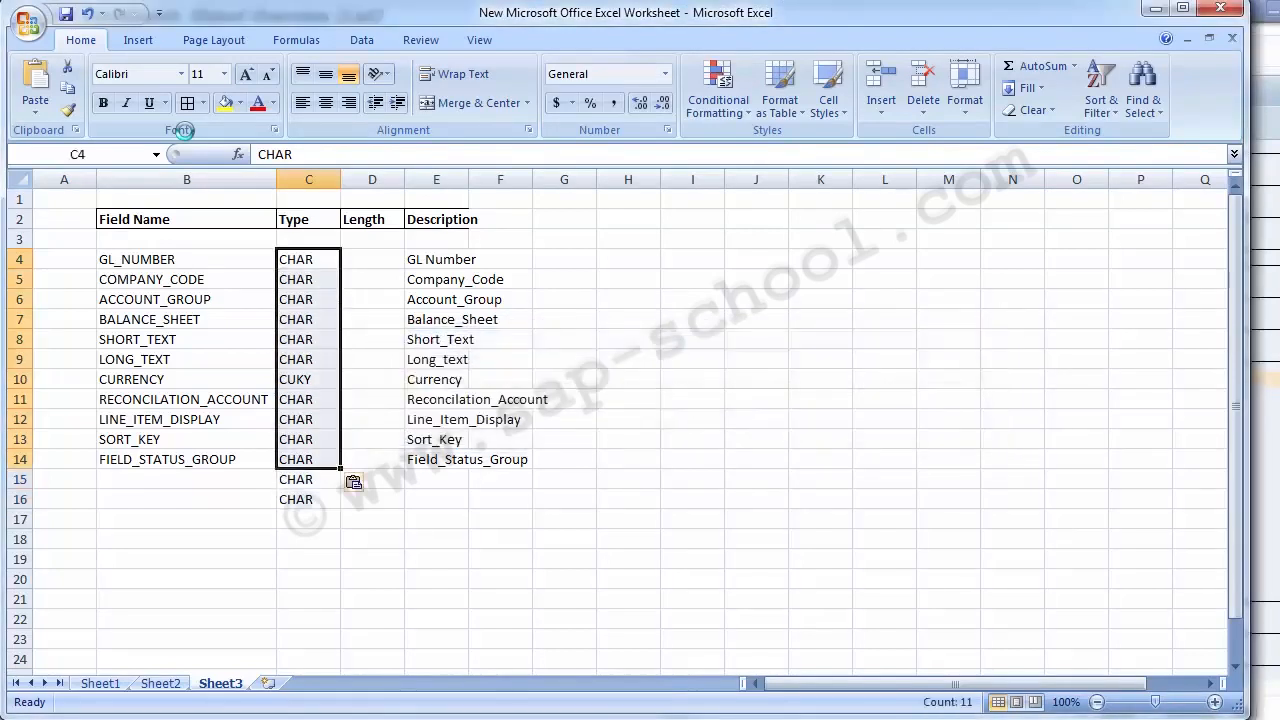
Clear the surplus CHAR entries in C15:C16 and paste the copied types again from cell C4 down
drag(308, 480, 308, 500)
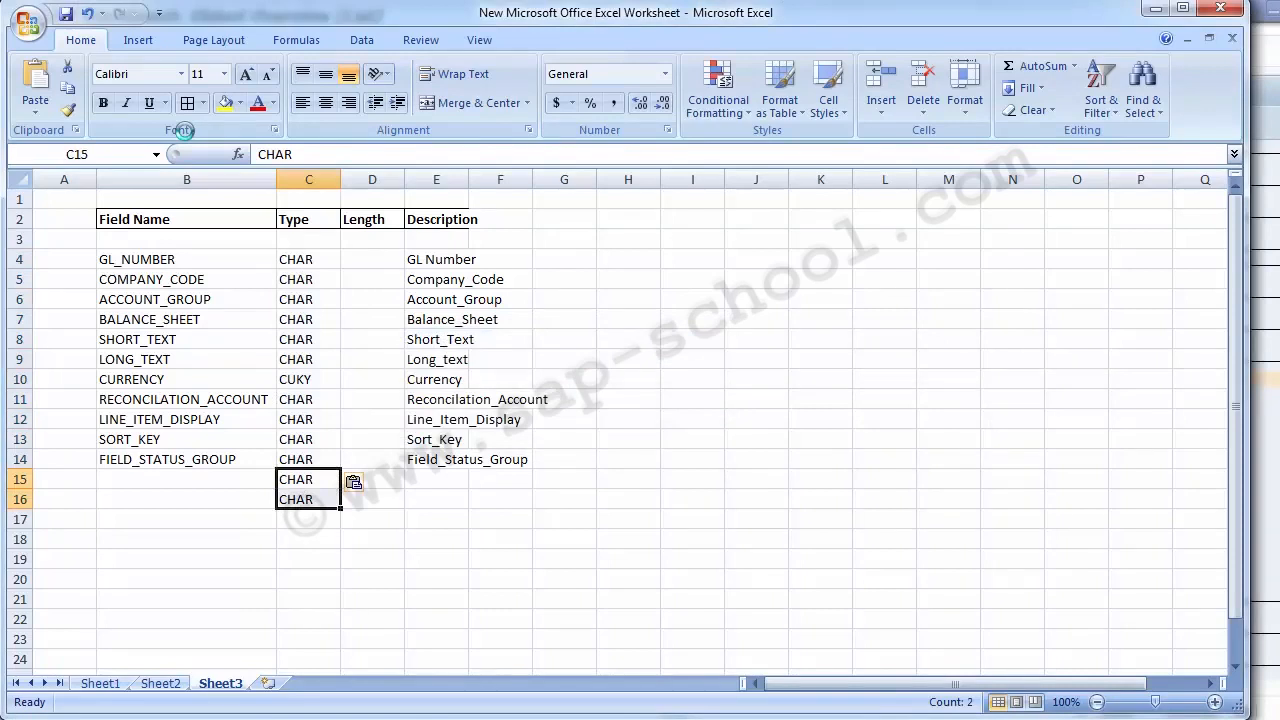
key(Delete)
key(Up)
key(Up)
key(Up)
key(Up)
key(Up)
key(Up)
key(Up)
key(Up)
key(Up)
key(Up)
key(Up)
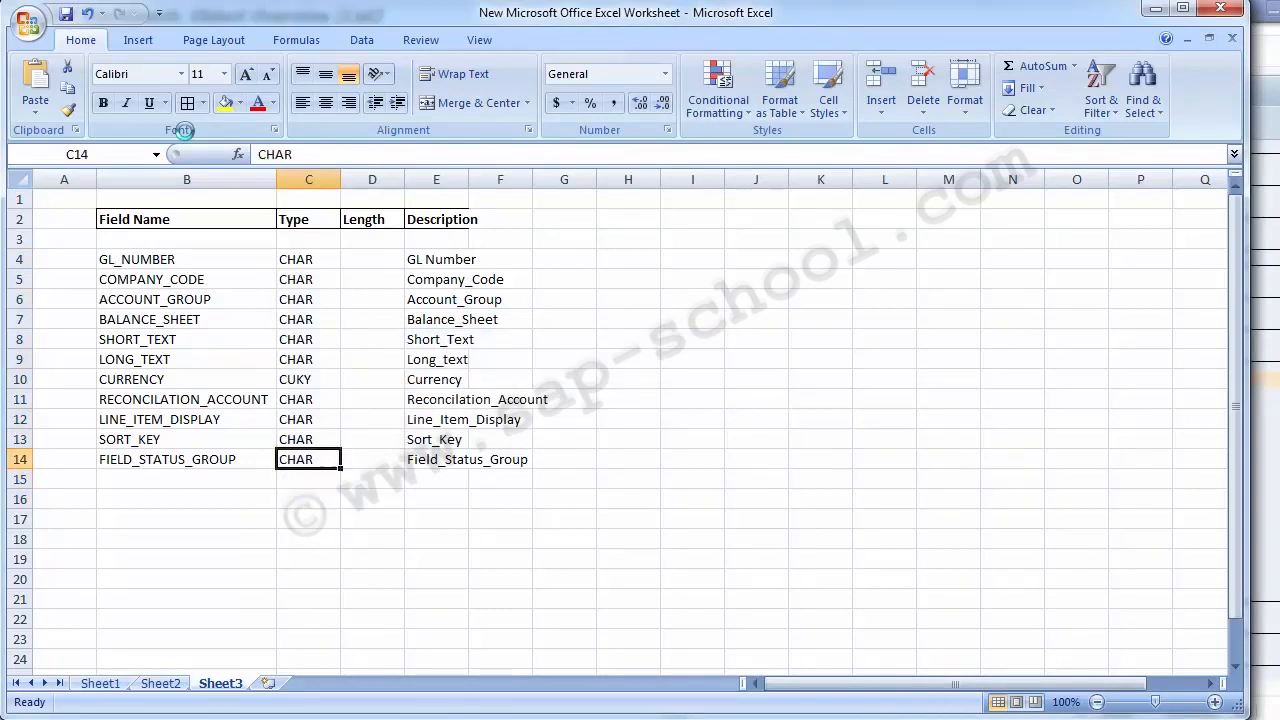
key(ctrl+v)
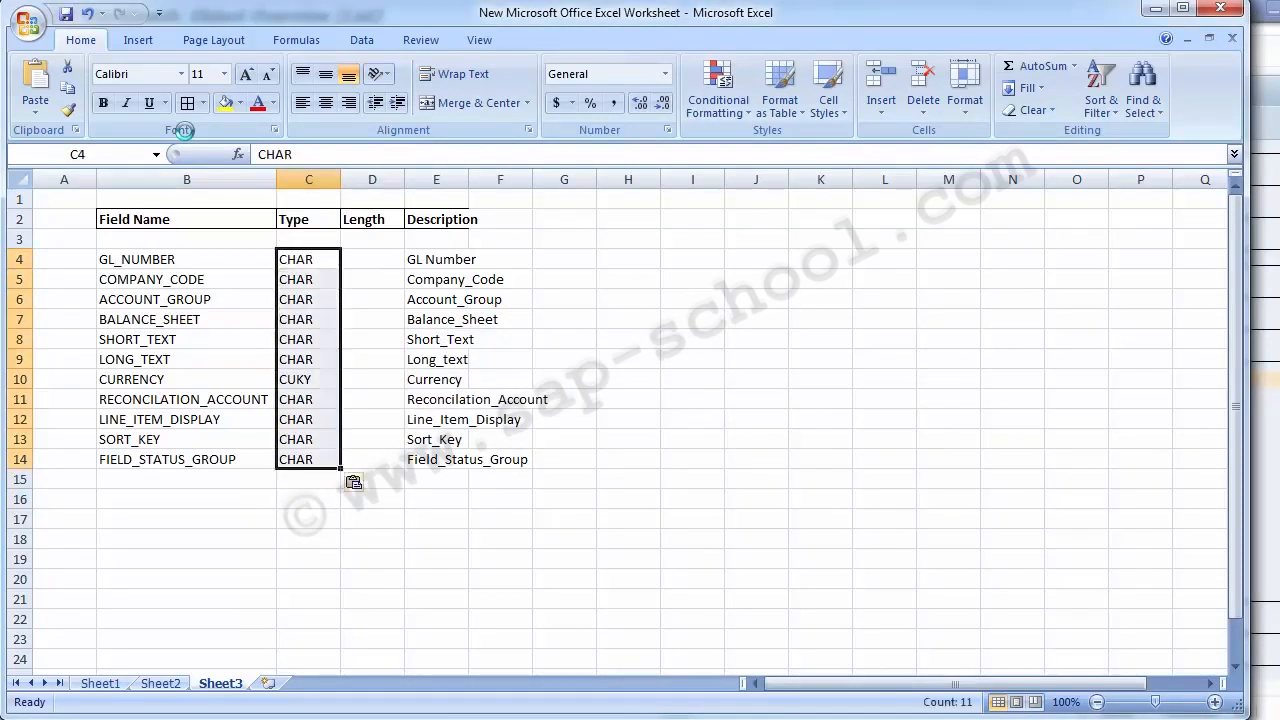
Copy the lengths of GL_NUMBER to FIELD_STATUS_GROUP from the SAP overview and paste them into Excel from cell D4 down
key(Right)
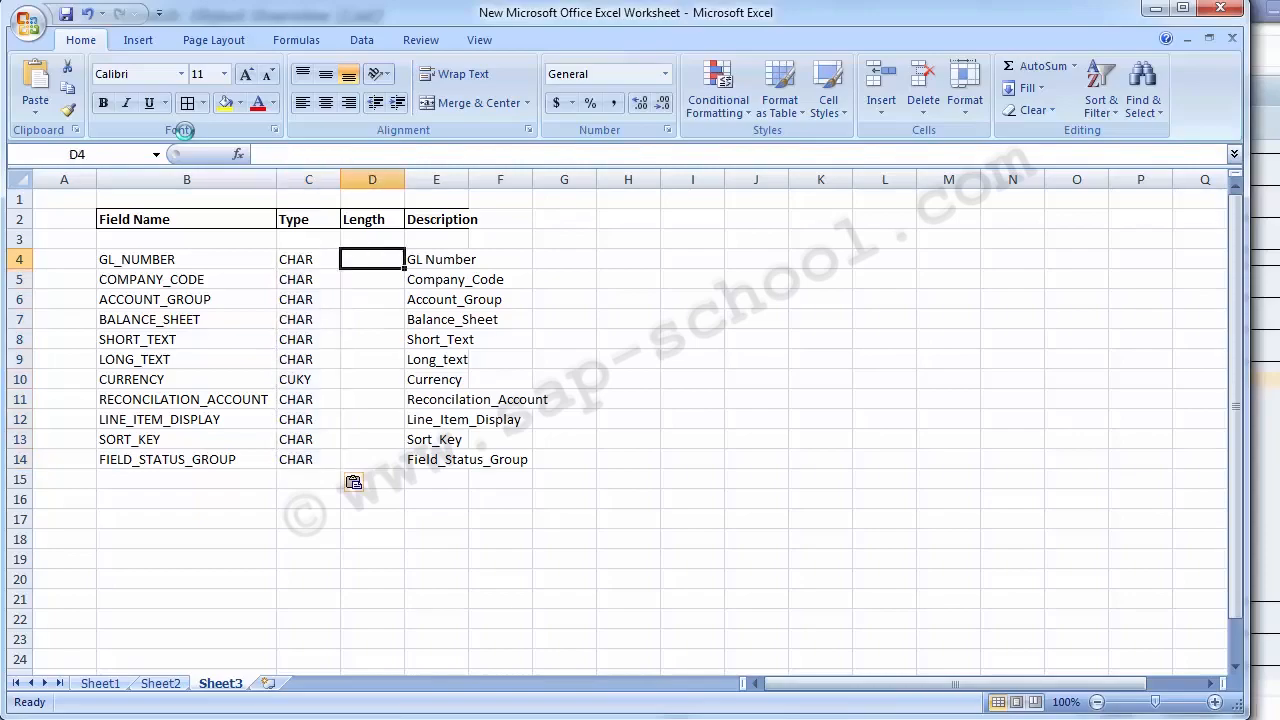
key(alt+Tab)
click(875, 396)
click(875, 412)
click(874, 428)
click(868, 444)
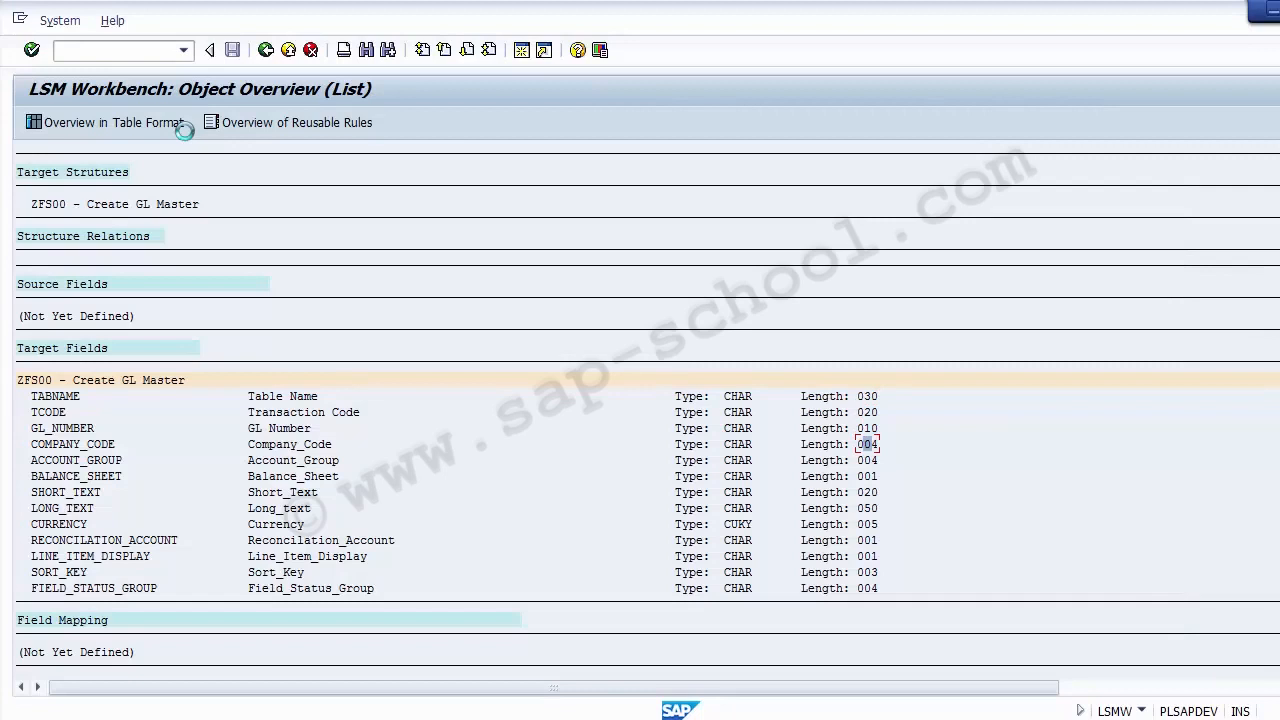
key(ctrl+y)
drag(858, 428, 878, 588)
key(ctrl+c)
key(alt+Tab)
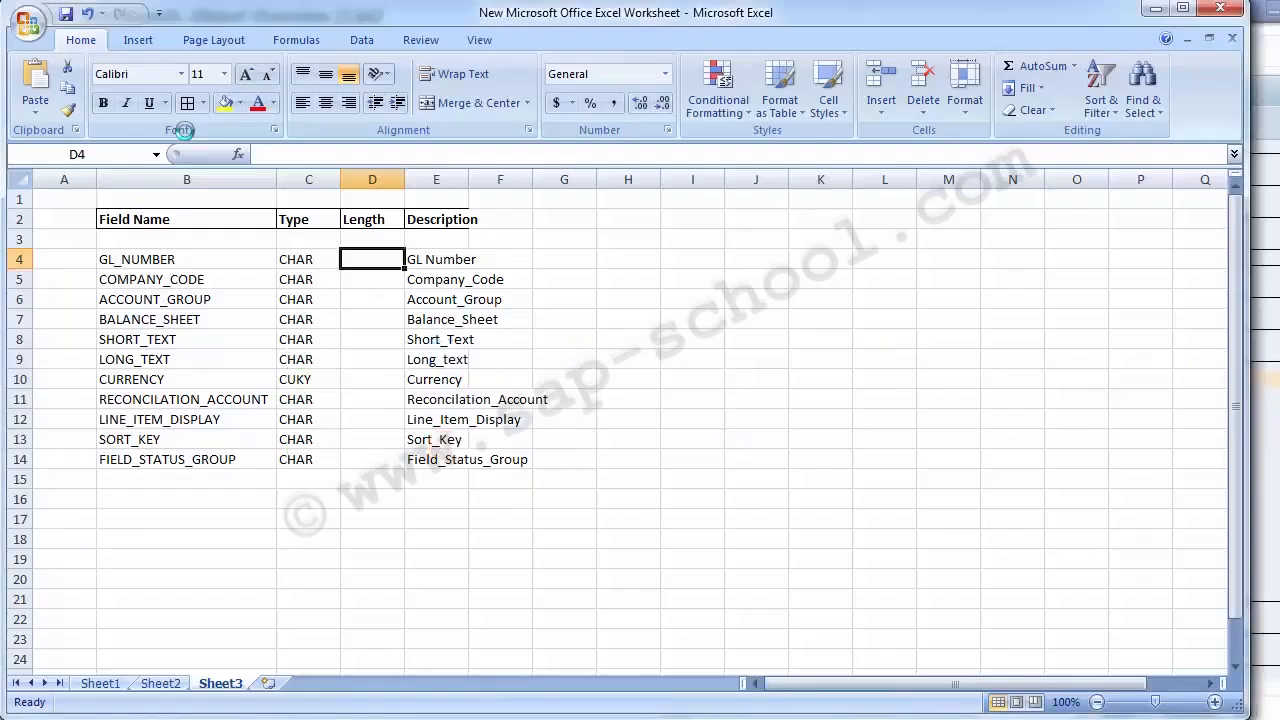
key(ctrl+v)
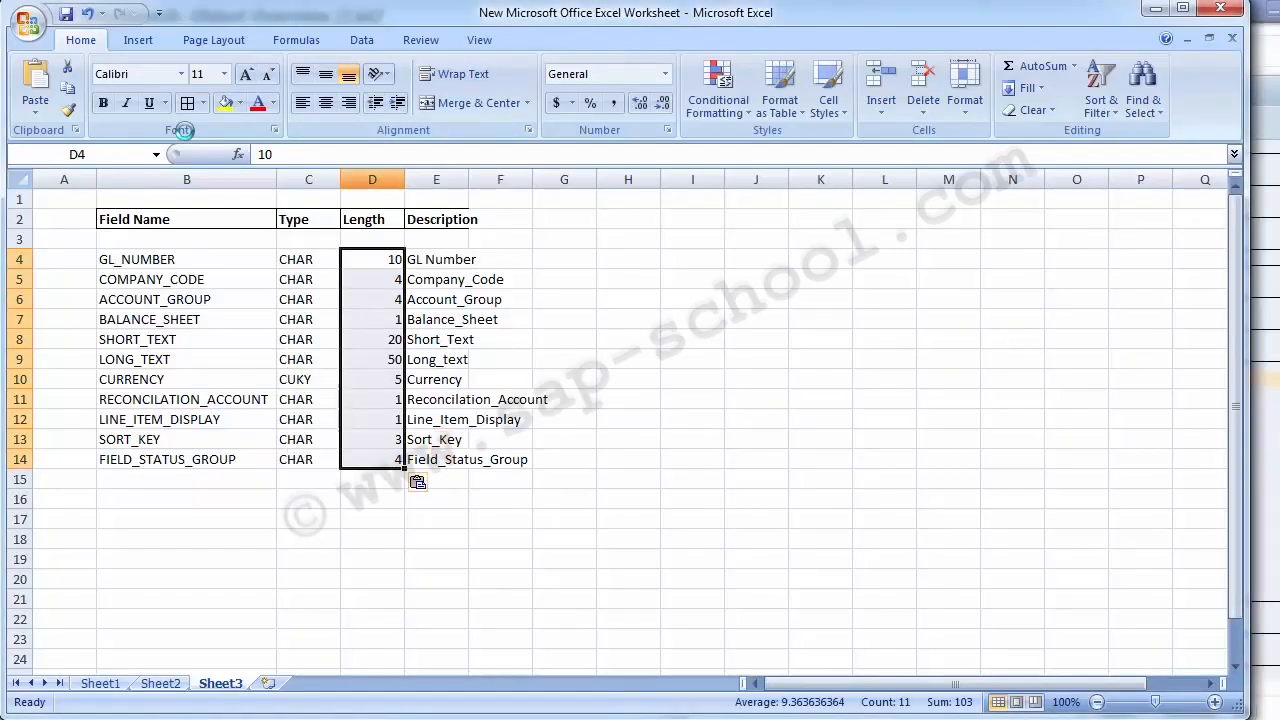
Format the Length column D as Text
click(372, 179)
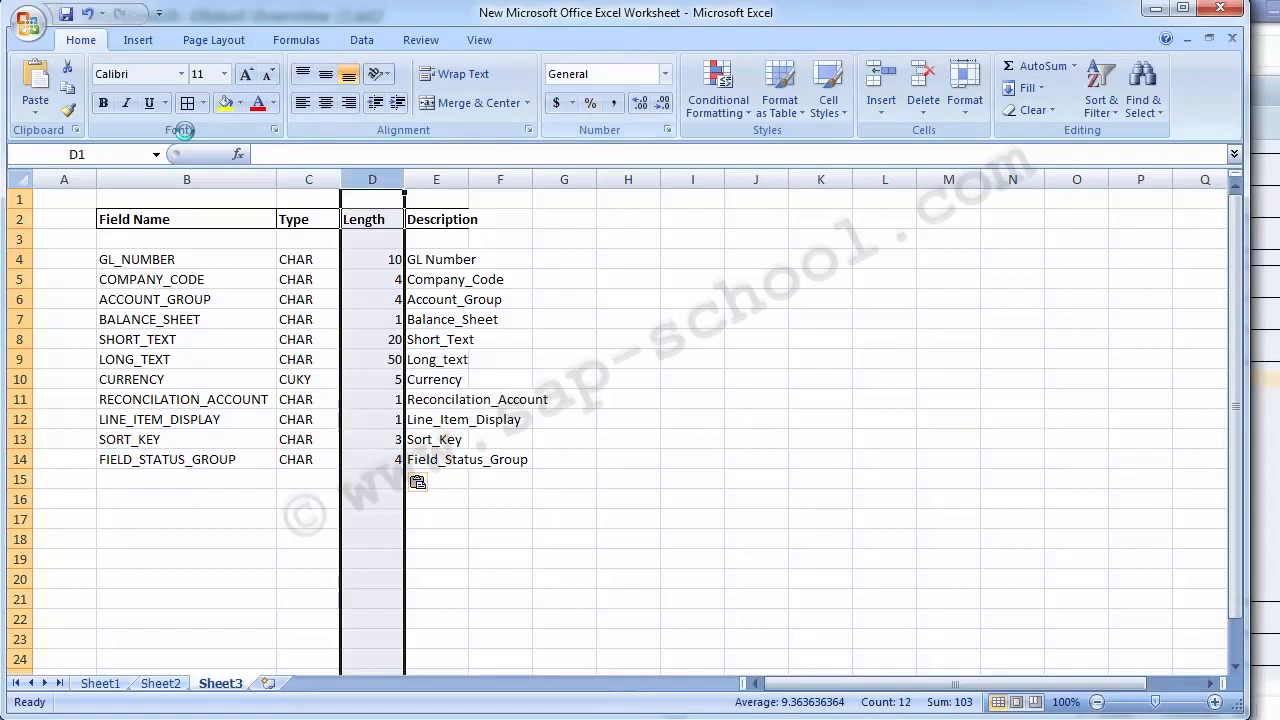
click(664, 74)
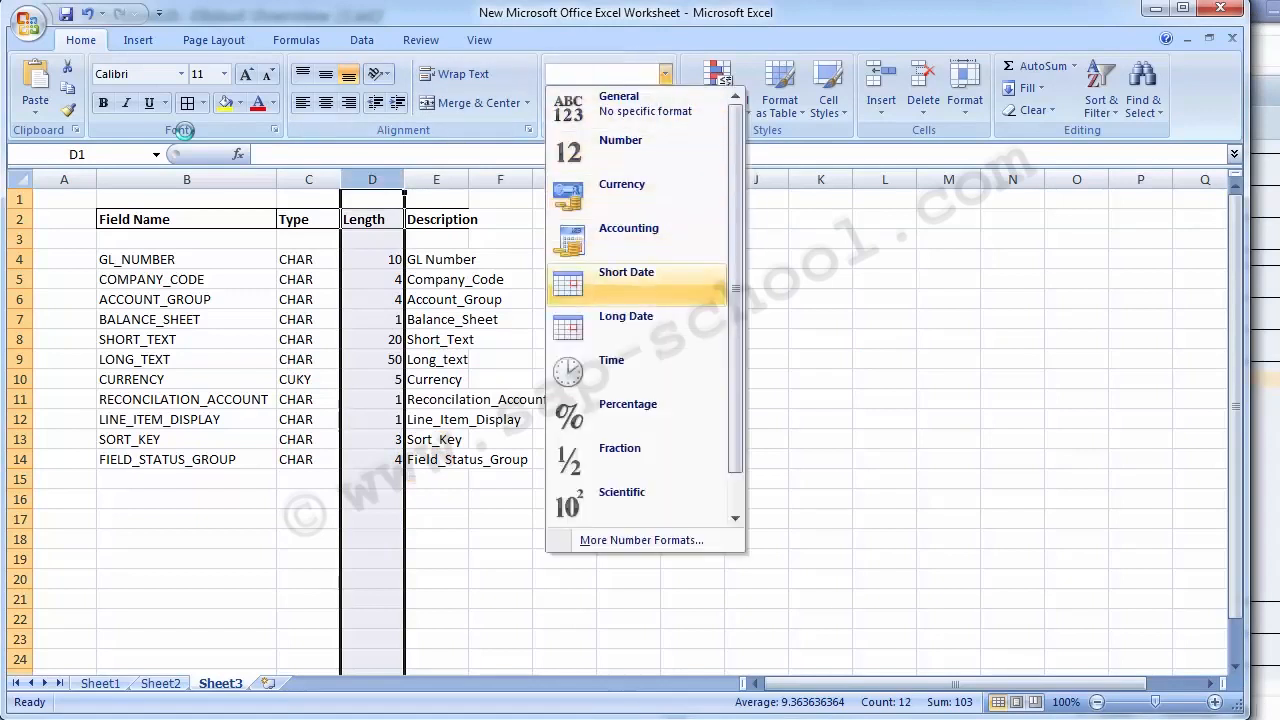
click(735, 518)
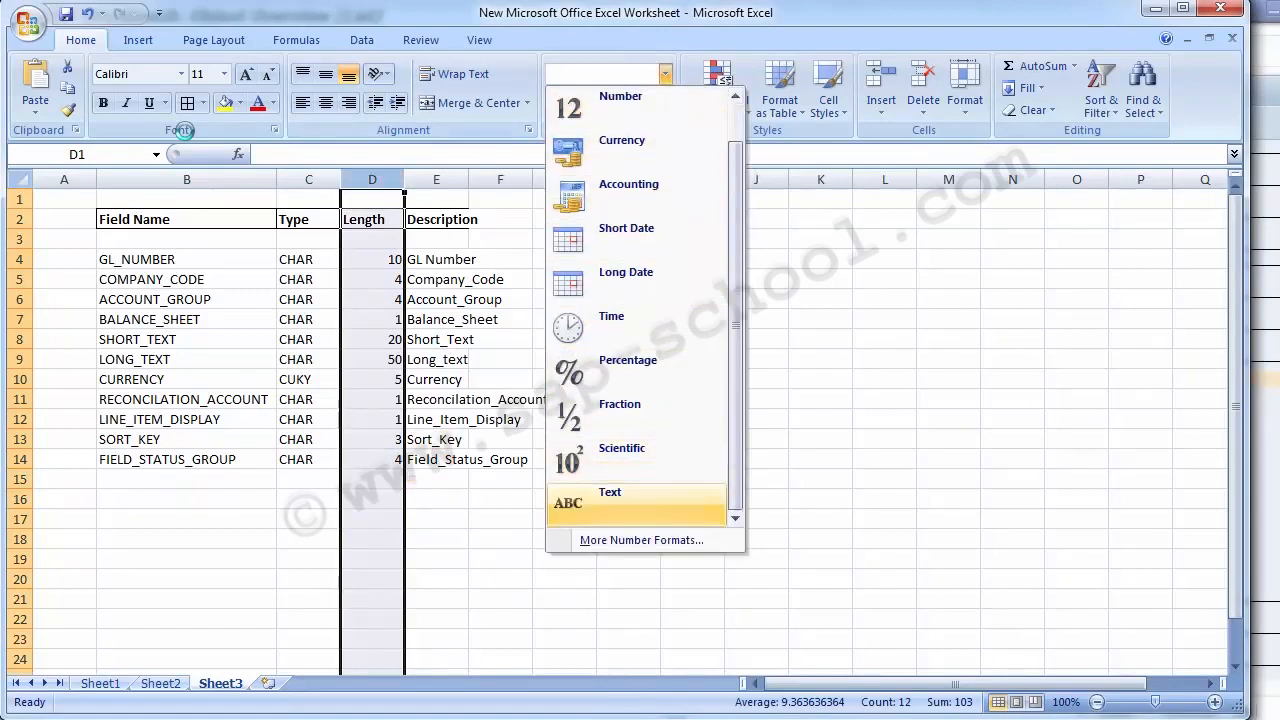
click(640, 503)
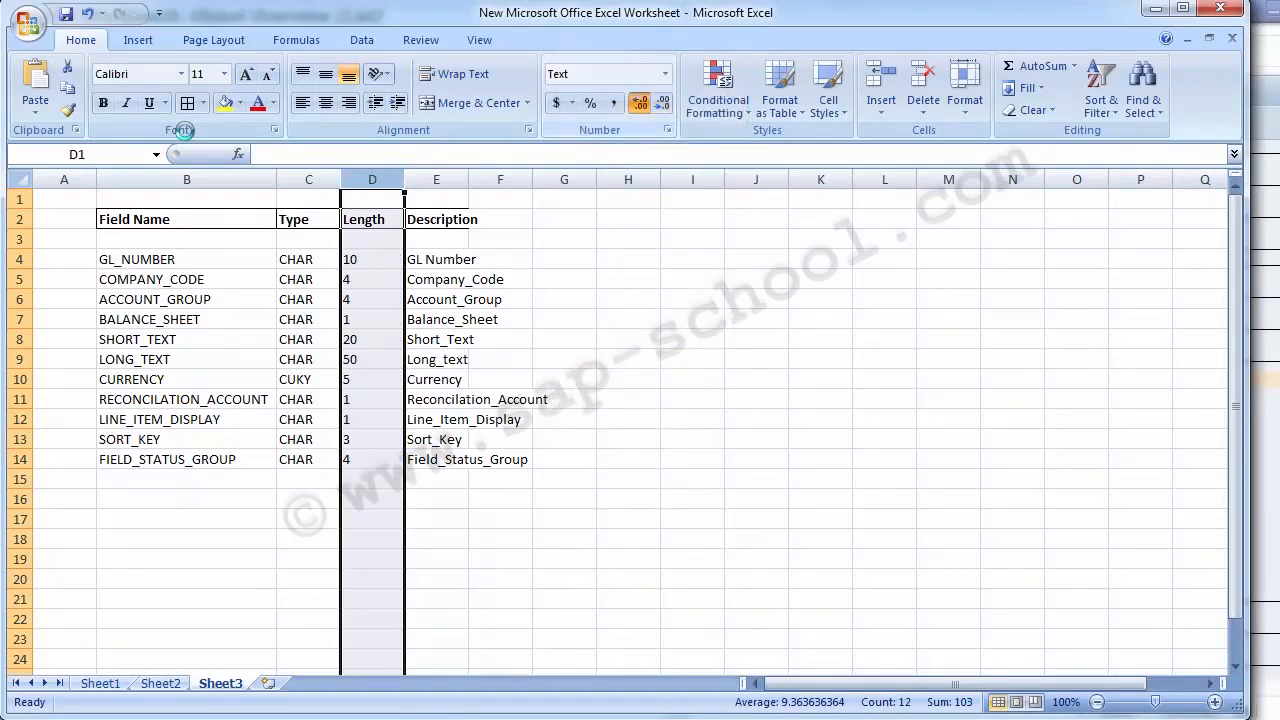
click(628, 399)
click(372, 180)
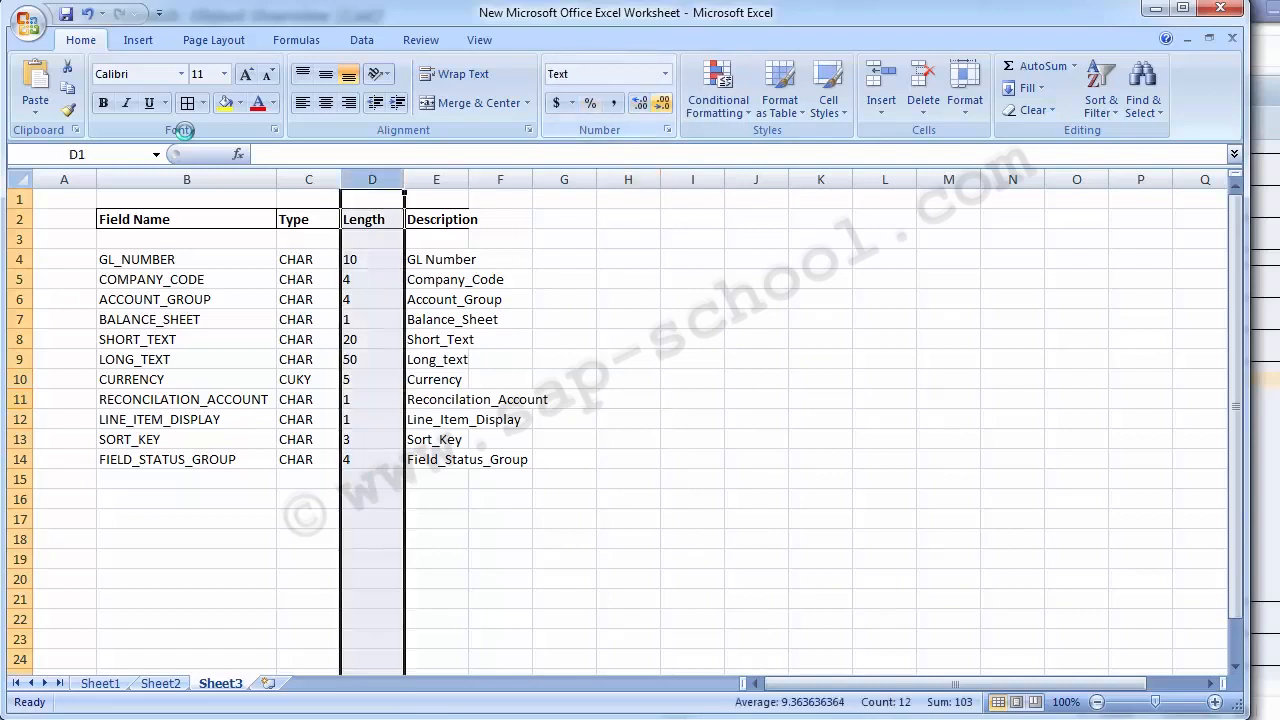
click(665, 74)
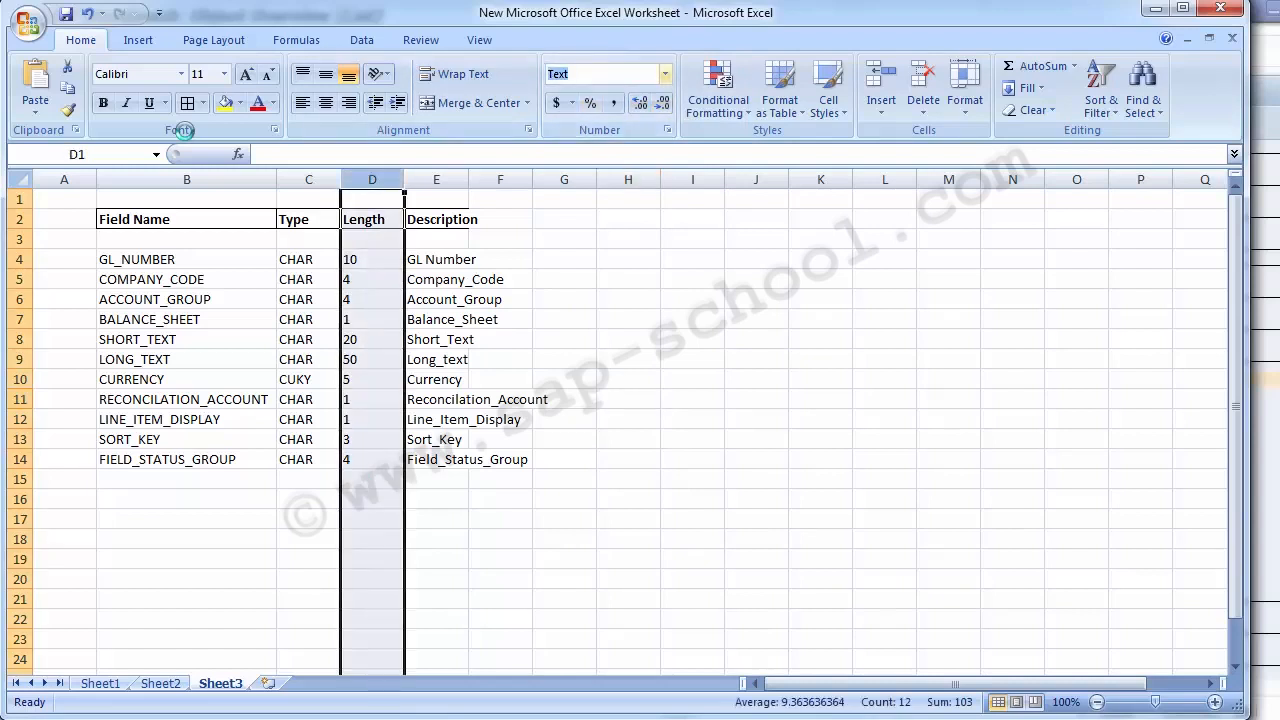
click(564, 339)
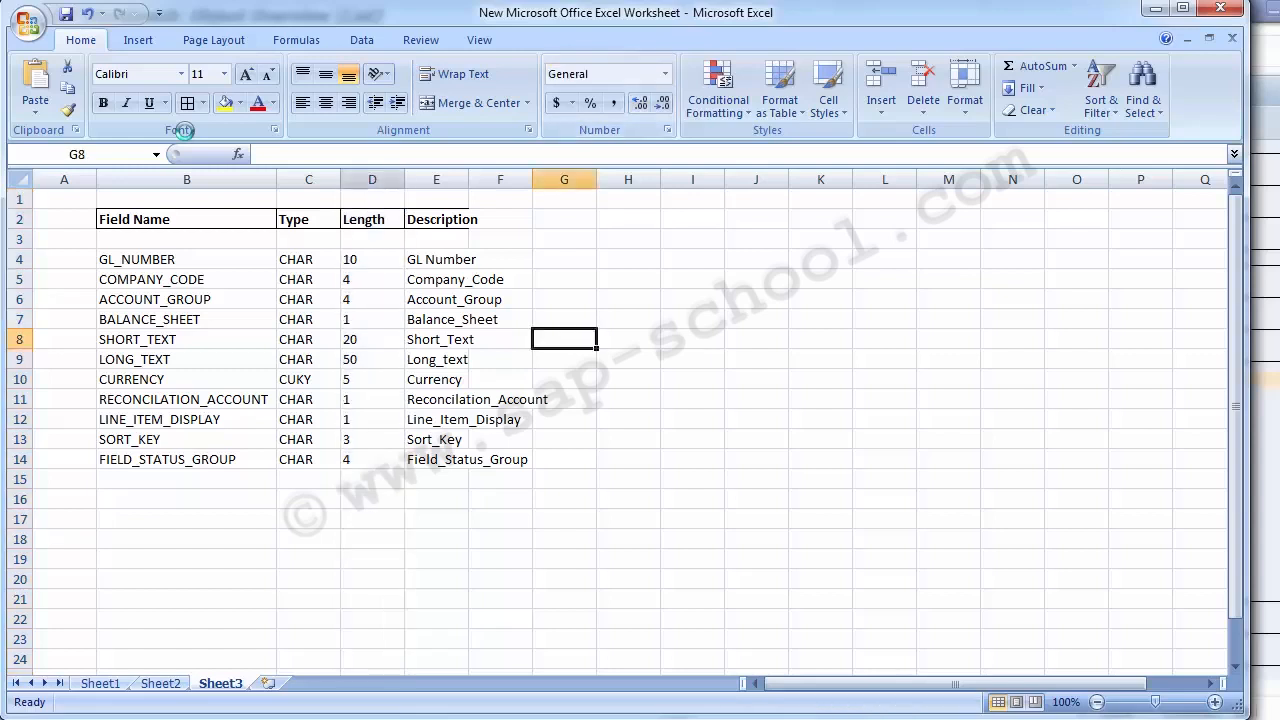
Center the contents of the Length column D and autofit the width of the Description column E
click(372, 180)
click(326, 103)
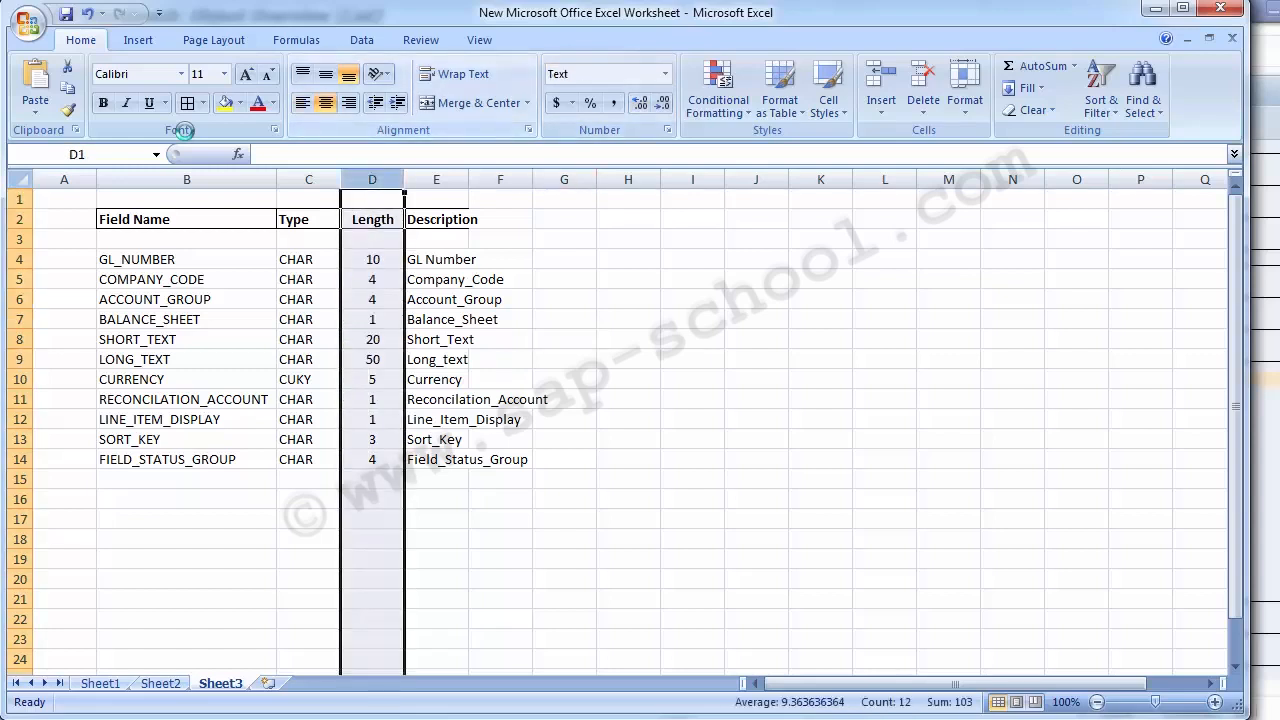
click(500, 479)
double_click(468, 180)
click(450, 180)
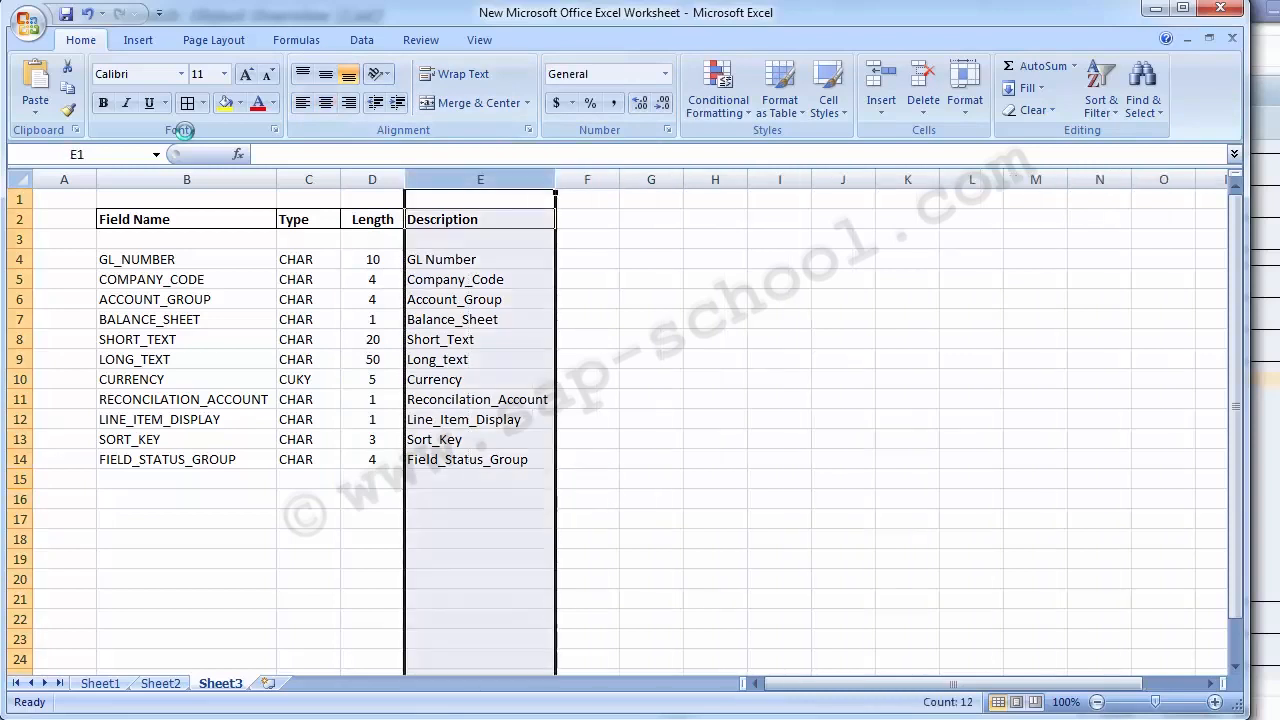
click(186, 259)
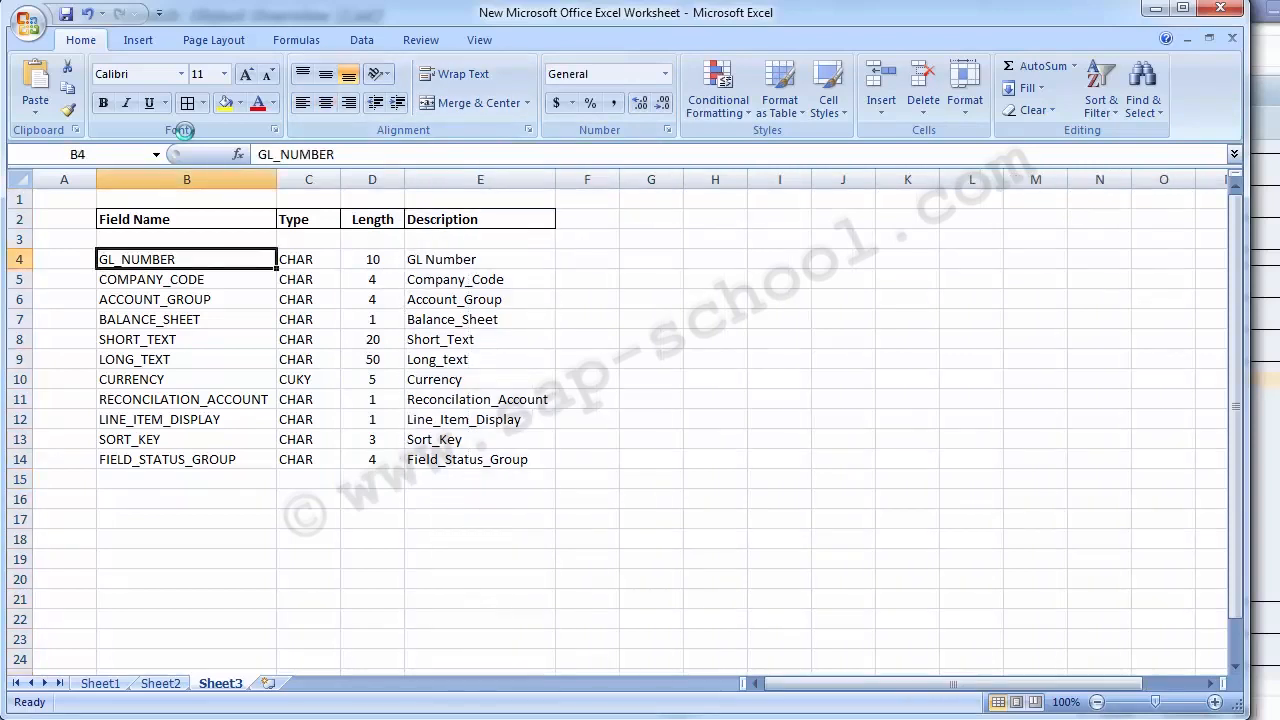
Switch back to SAP, leave the object overview and open the Maintain Source Fields process step
click(521, 718)
click(522, 640)
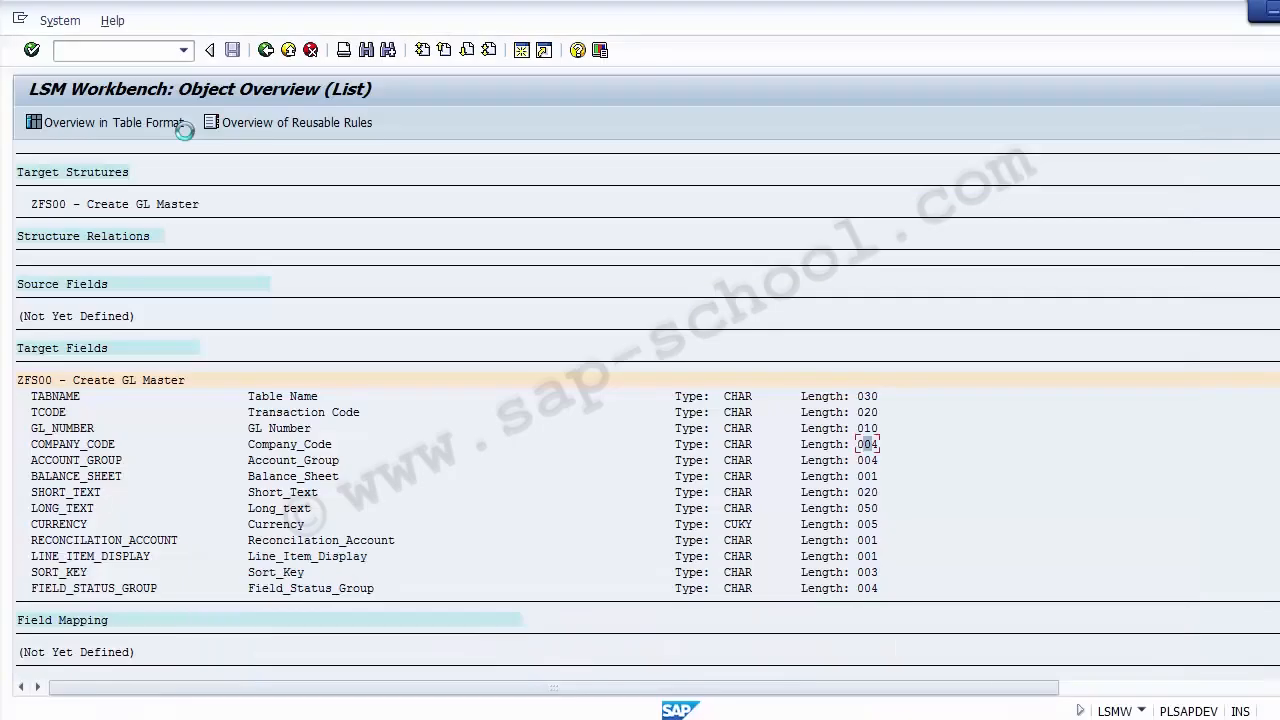
click(288, 50)
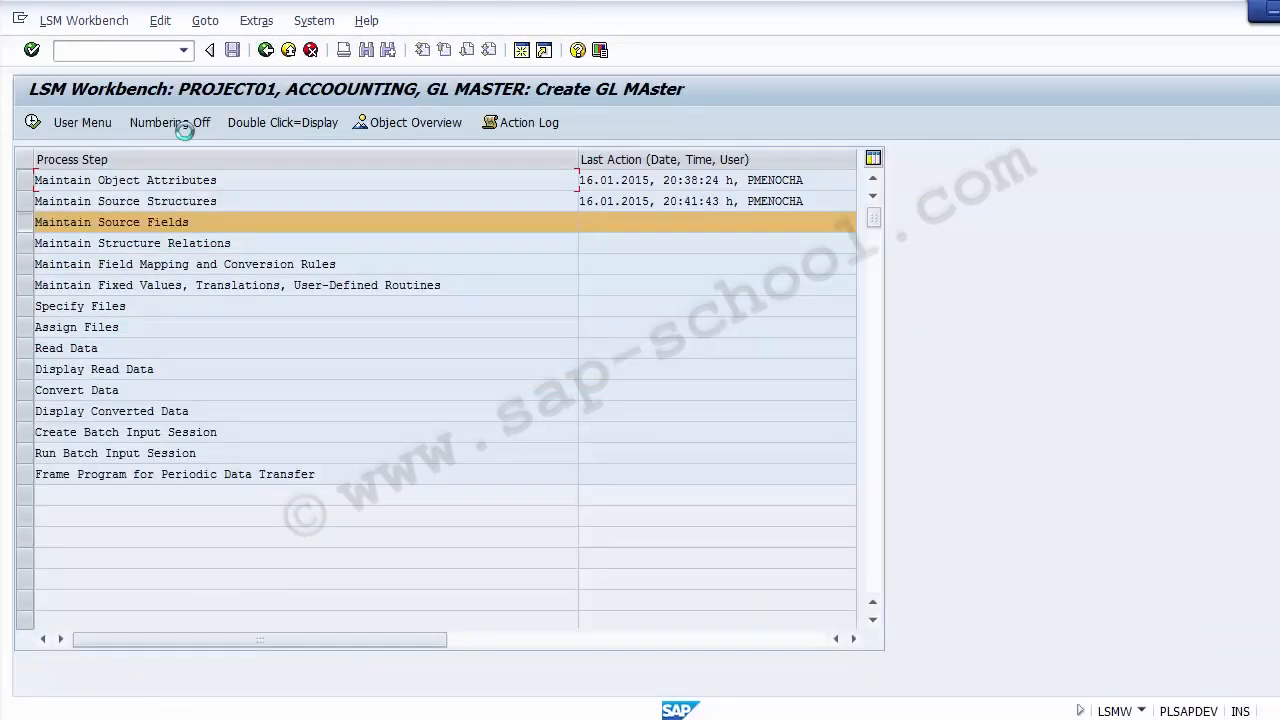
click(33, 122)
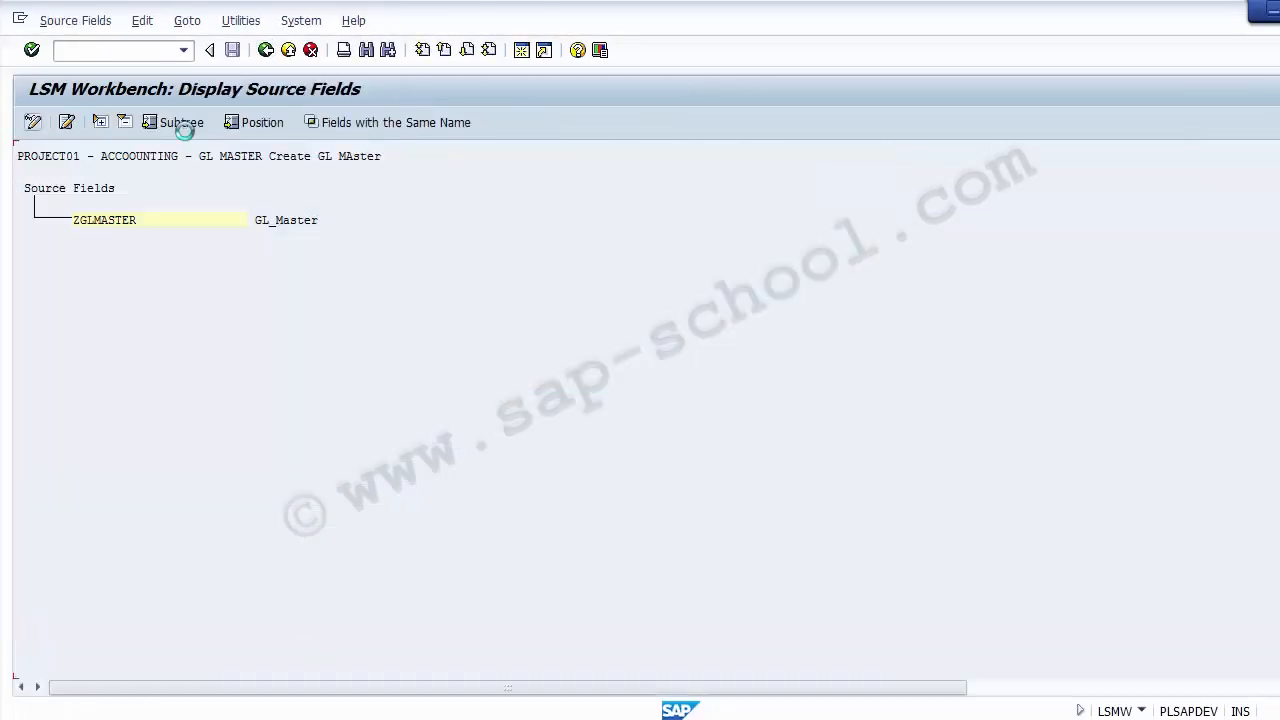
Switch the source fields to change mode and open table maintenance for the structure ZGLMASTER
click(104, 220)
click(33, 122)
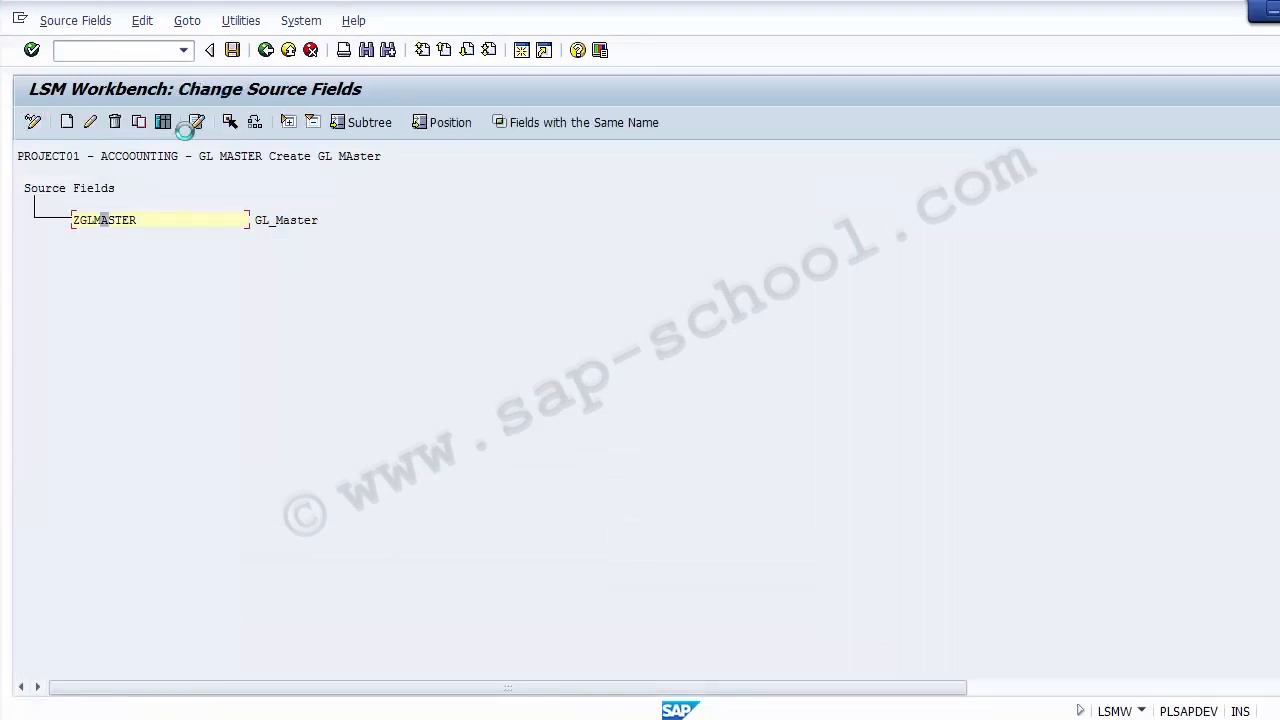
key(Right)
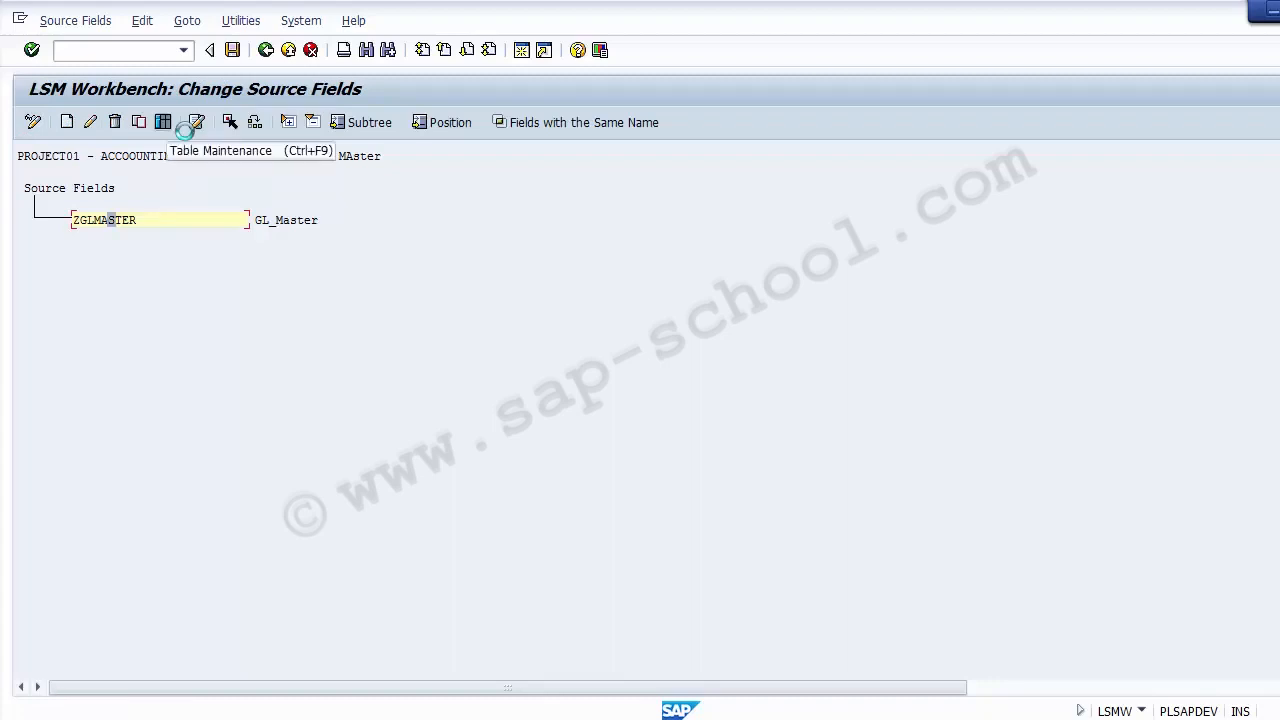
click(163, 122)
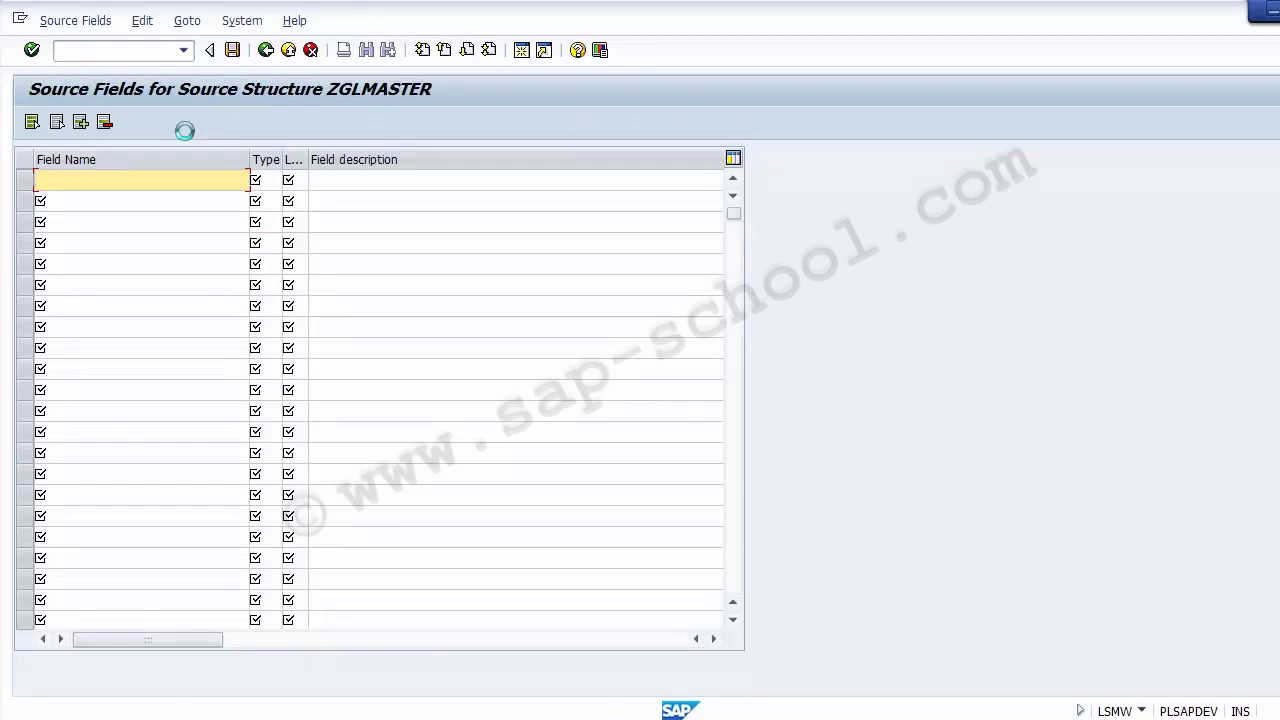
Check the field types in C4:C9 of the Excel sheet and return to the ZGLMASTER source fields table in SAP
key(Tab)
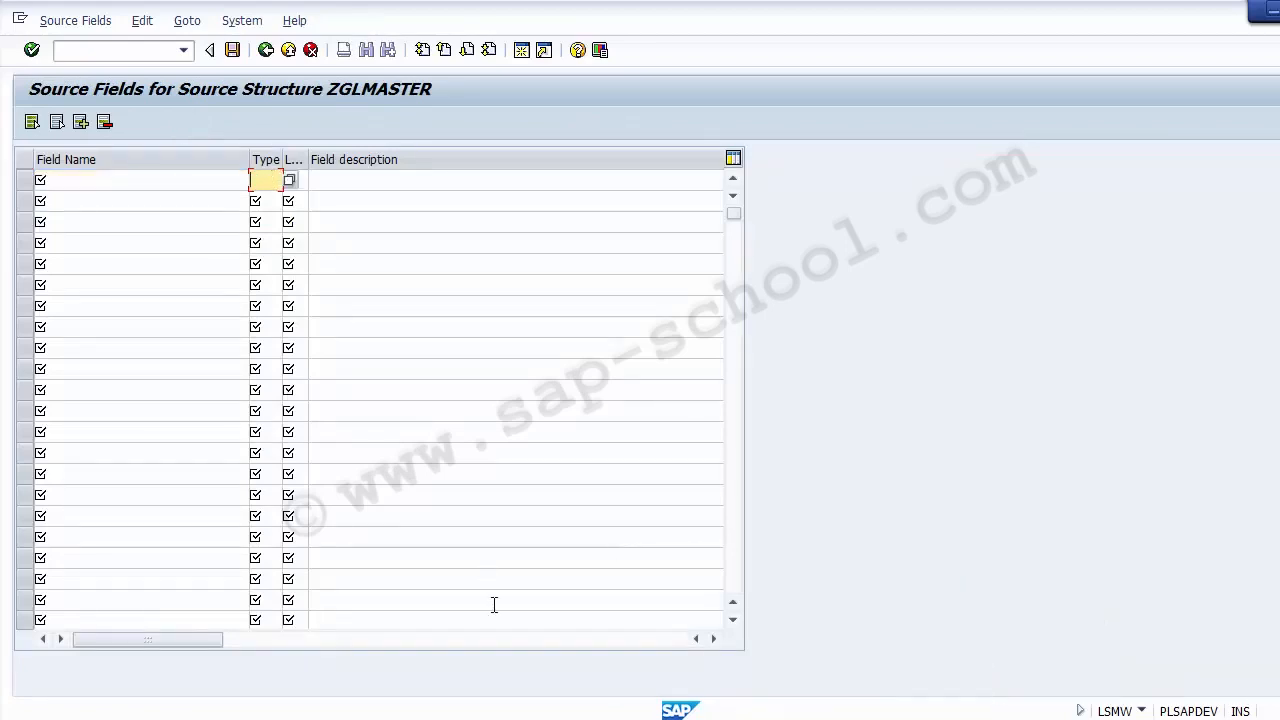
key(alt+Tab)
click(296, 262)
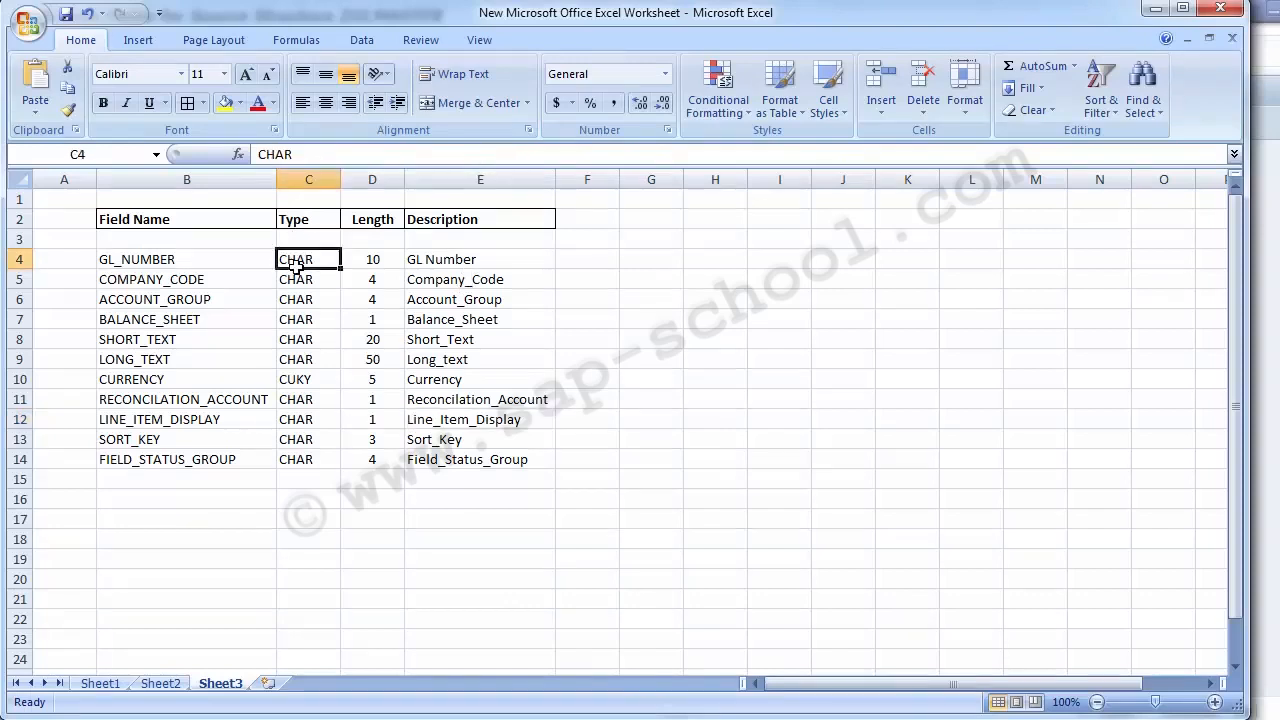
drag(296, 268, 296, 359)
mouse_move(521, 717)
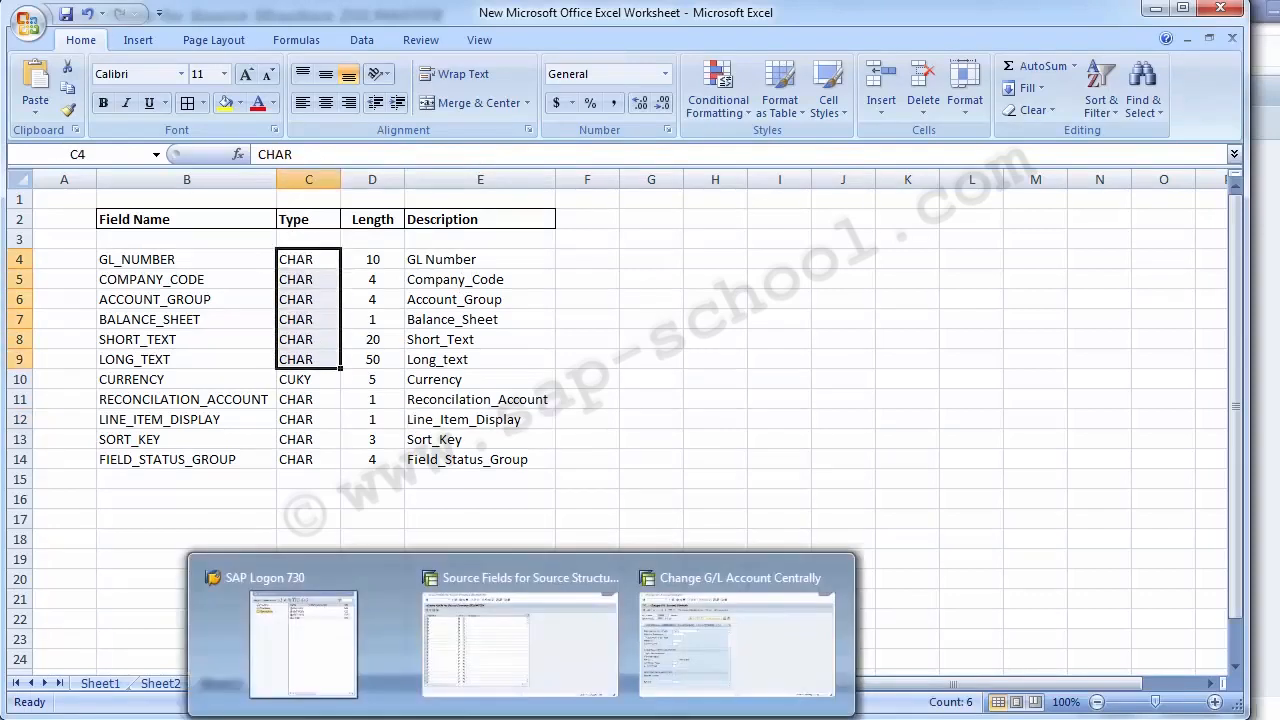
click(521, 630)
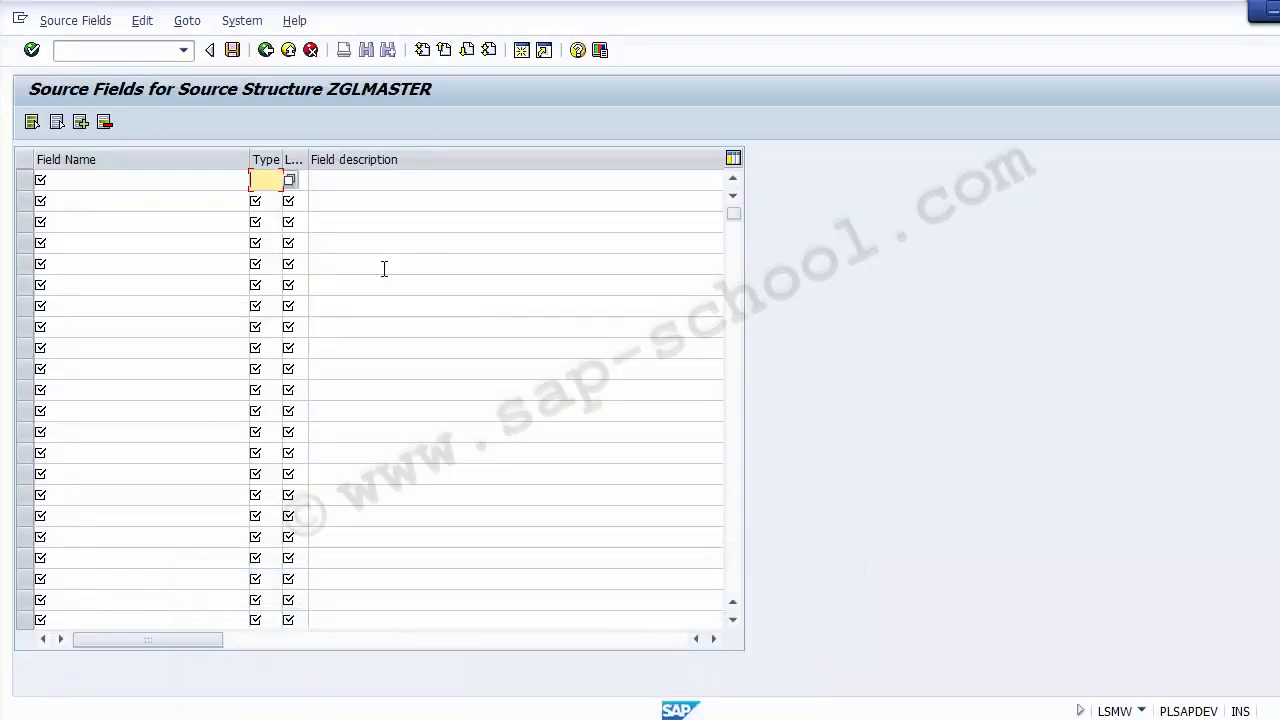
Review the field types available for the first source field's type, such as character, numerical, hexadecimal, date and amount, and close the list
key(F4)
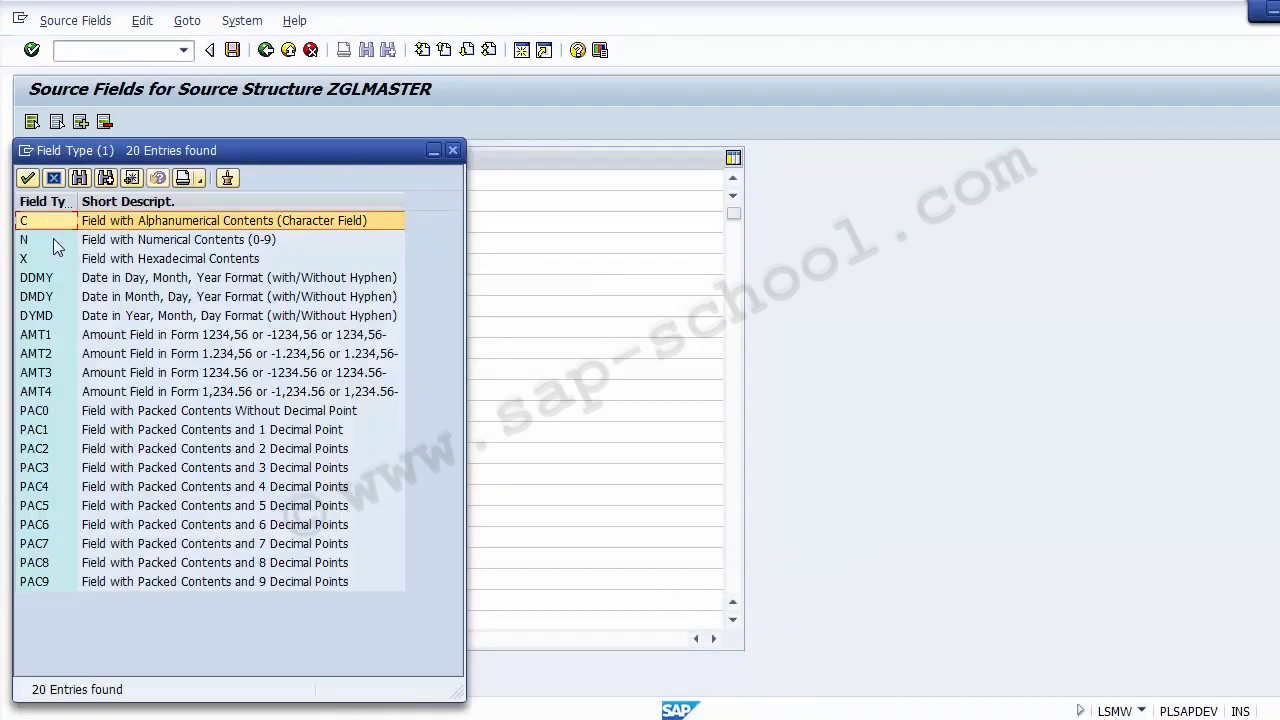
click(207, 240)
click(37, 246)
click(122, 260)
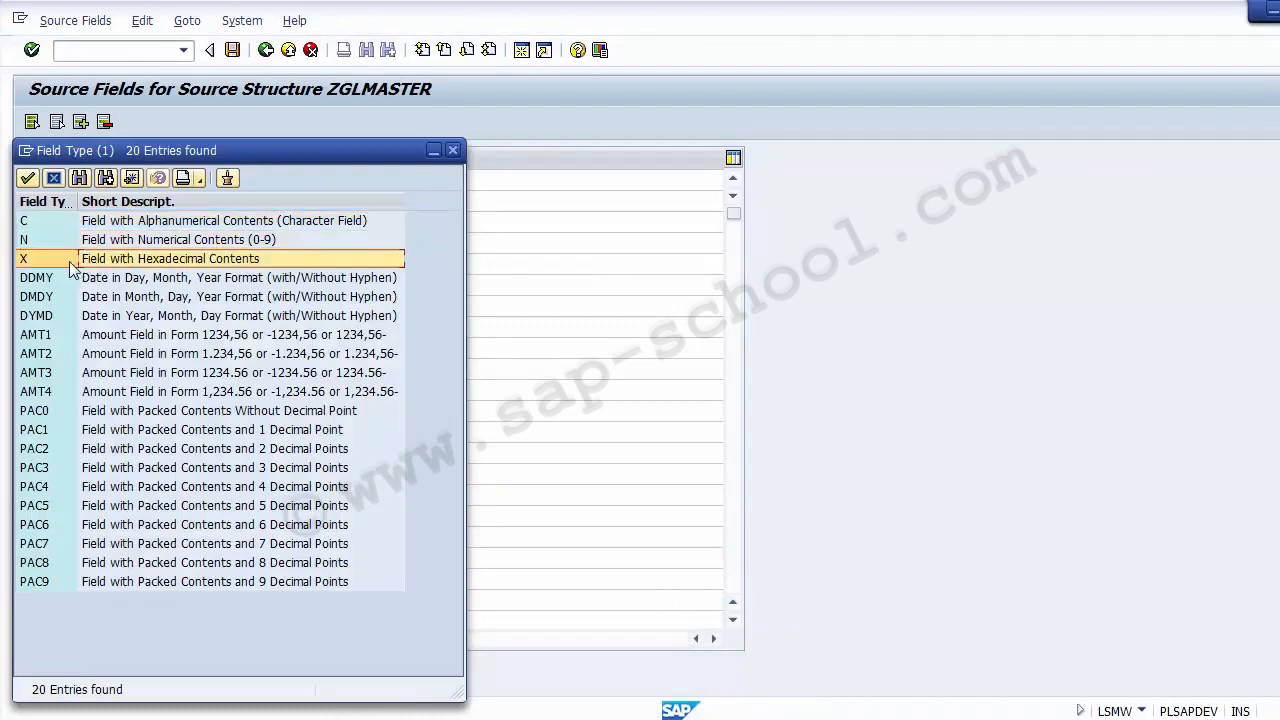
click(72, 262)
click(100, 281)
click(112, 315)
click(118, 393)
click(452, 150)
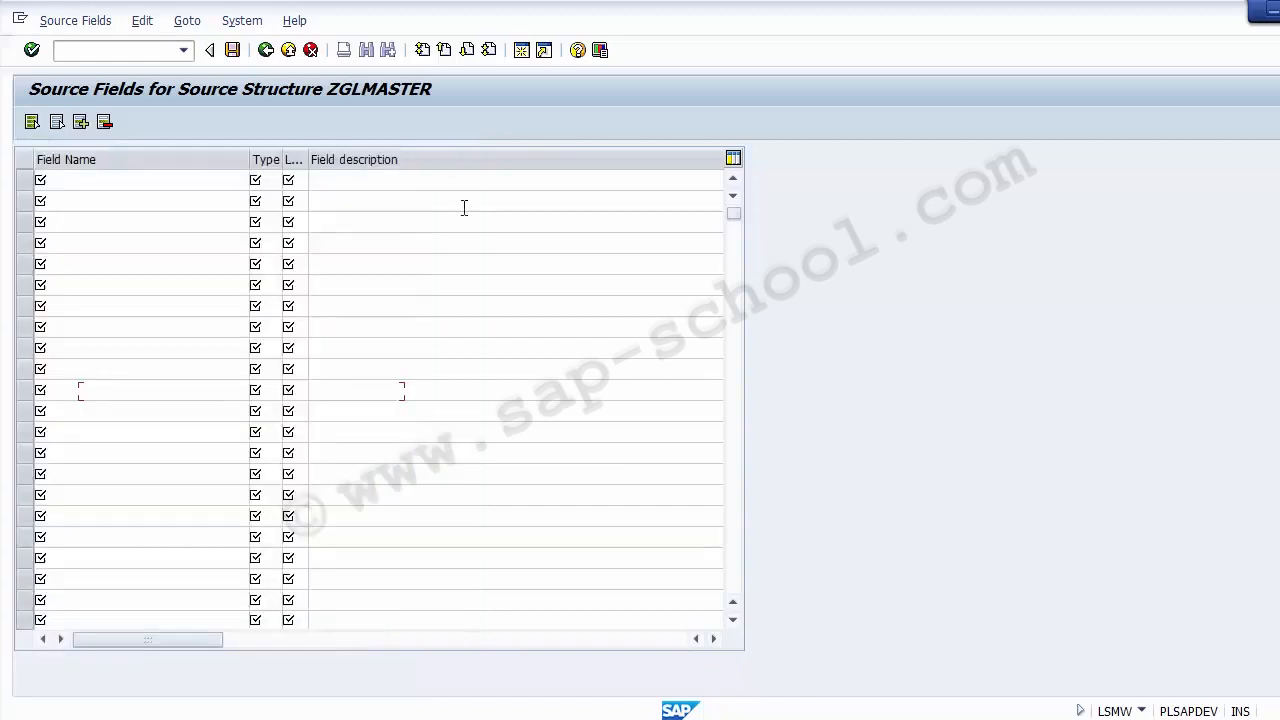
Switch to the Excel sheet and set the type of GL_NUMBER in C4 to c
key(alt+Tab)
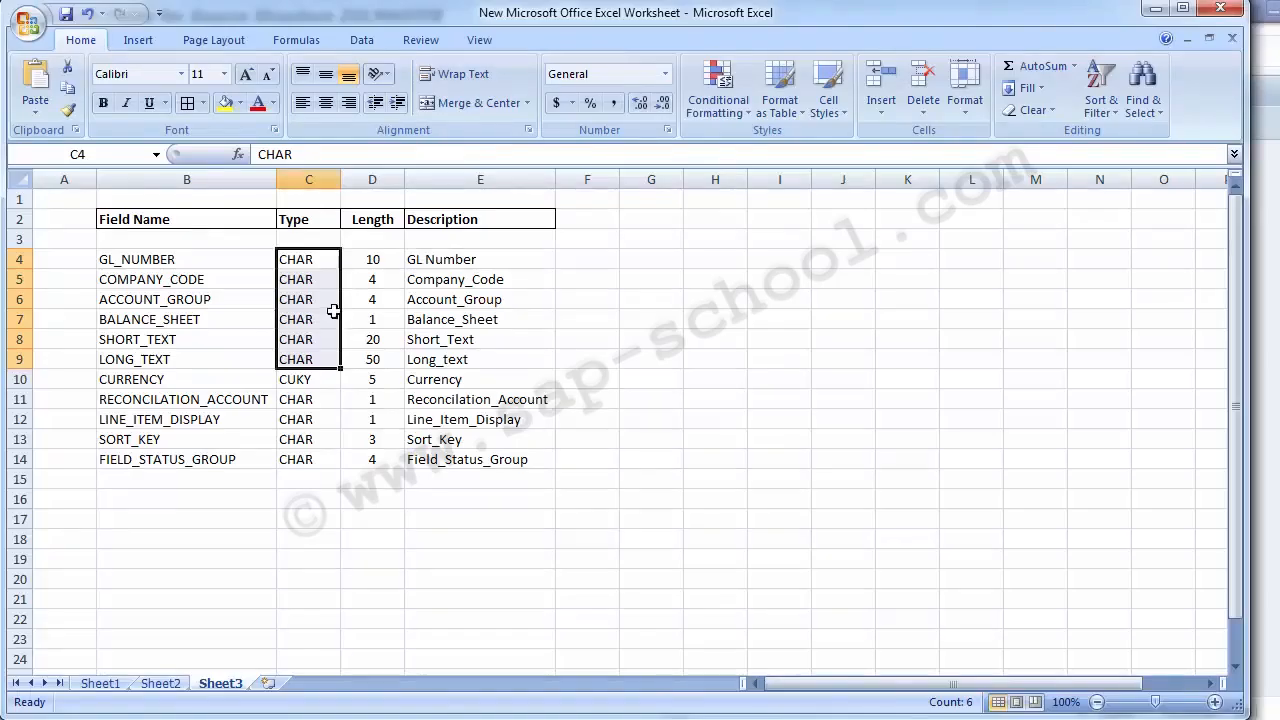
click(299, 263)
key(shift+Down)
key(shift+Down)
key(shift+Down)
key(shift+Down)
key(shift+Down)
key(shift+Down)
key(shift+Down)
key(shift+Down)
key(shift+Down)
key(shift+Down)
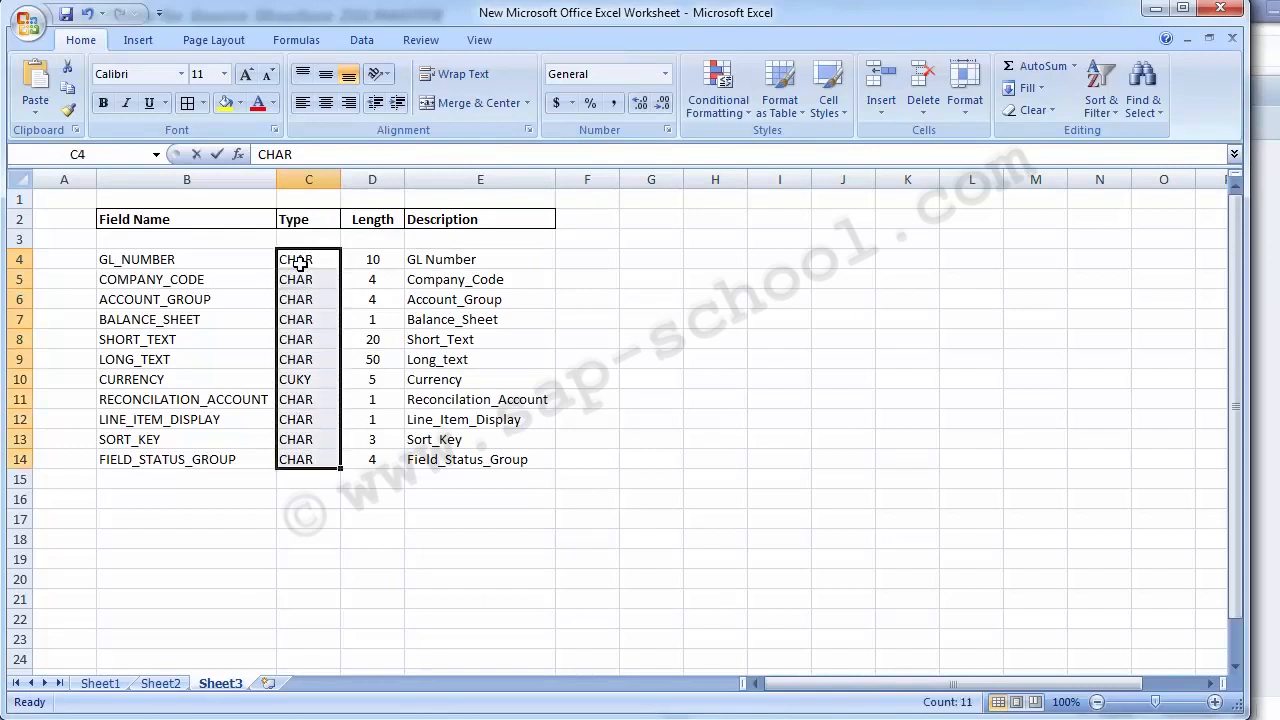
text(C)
key(Return)
click(299, 263)
text(c)
key(Return)
Try to overwrite the types in C5:C14 with the clipboard contents, and undo the paste
key(shift+Down)
key(shift+Down)
key(shift+Down)
key(shift+Down)
key(shift+Down)
key(shift+Down)
key(shift+Down)
key(shift+Down)
key(shift+Down)
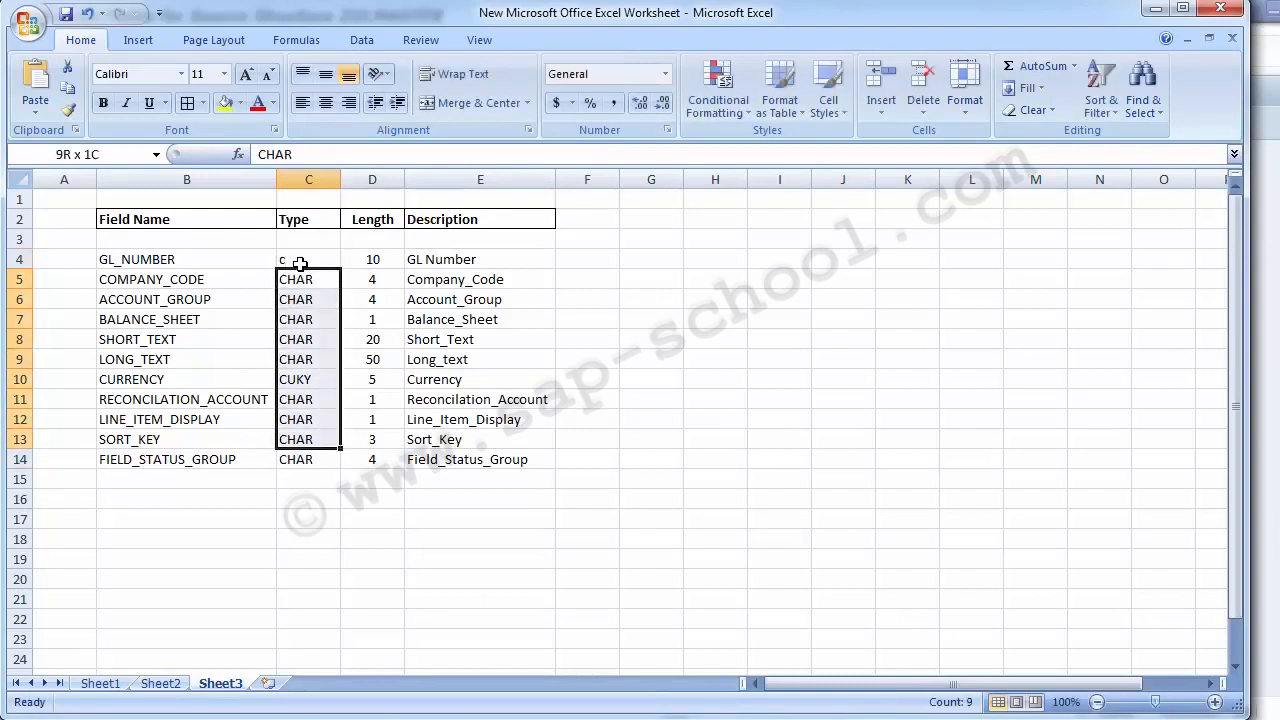
key(Return)
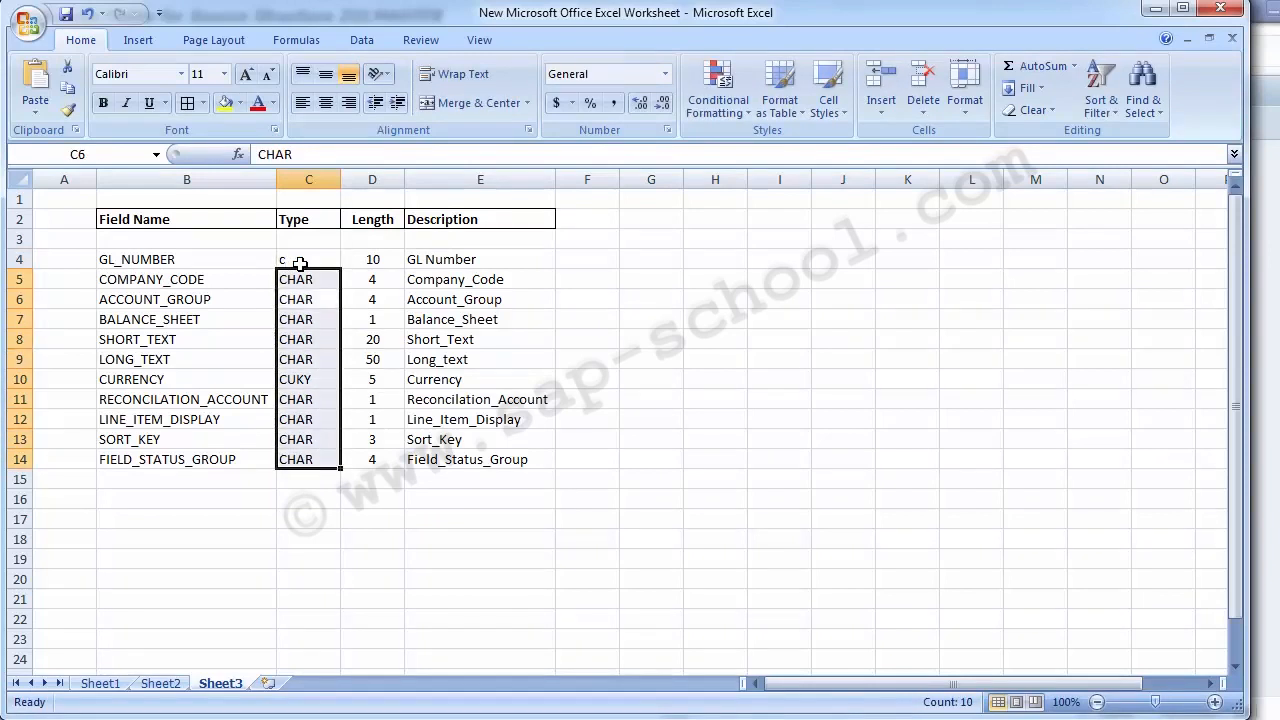
key(ctrl+v)
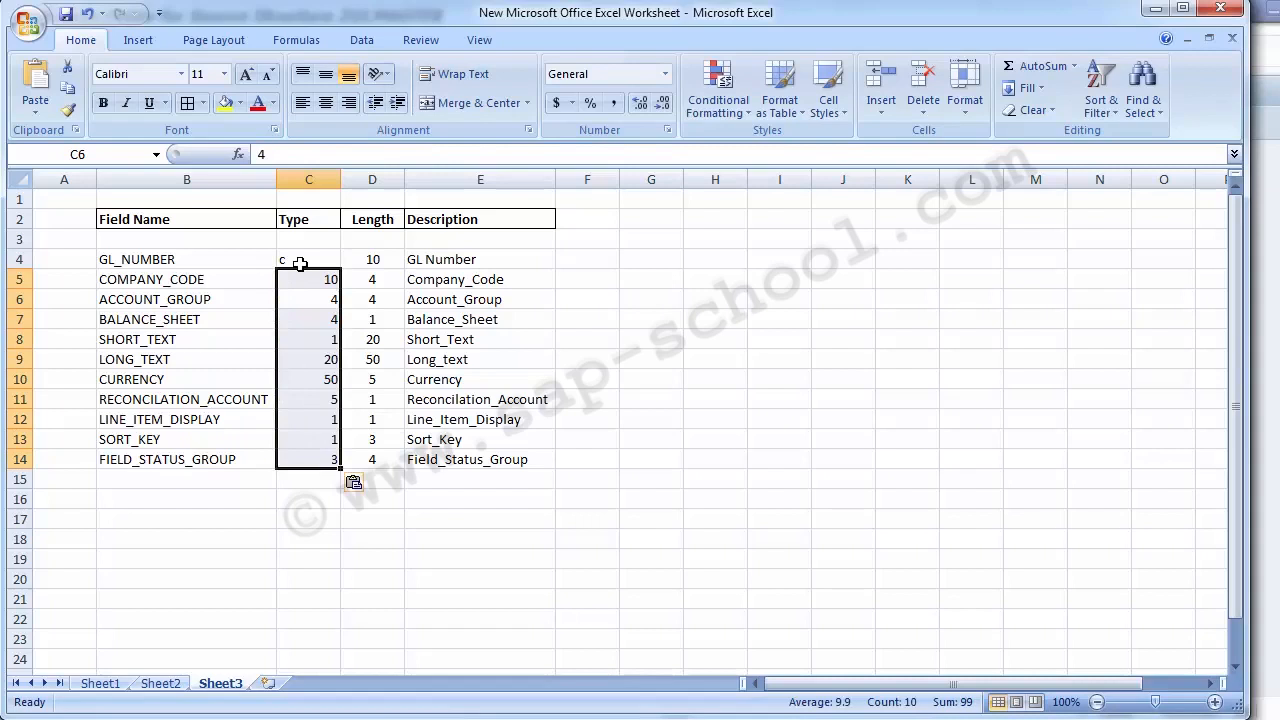
key(ctrl+z)
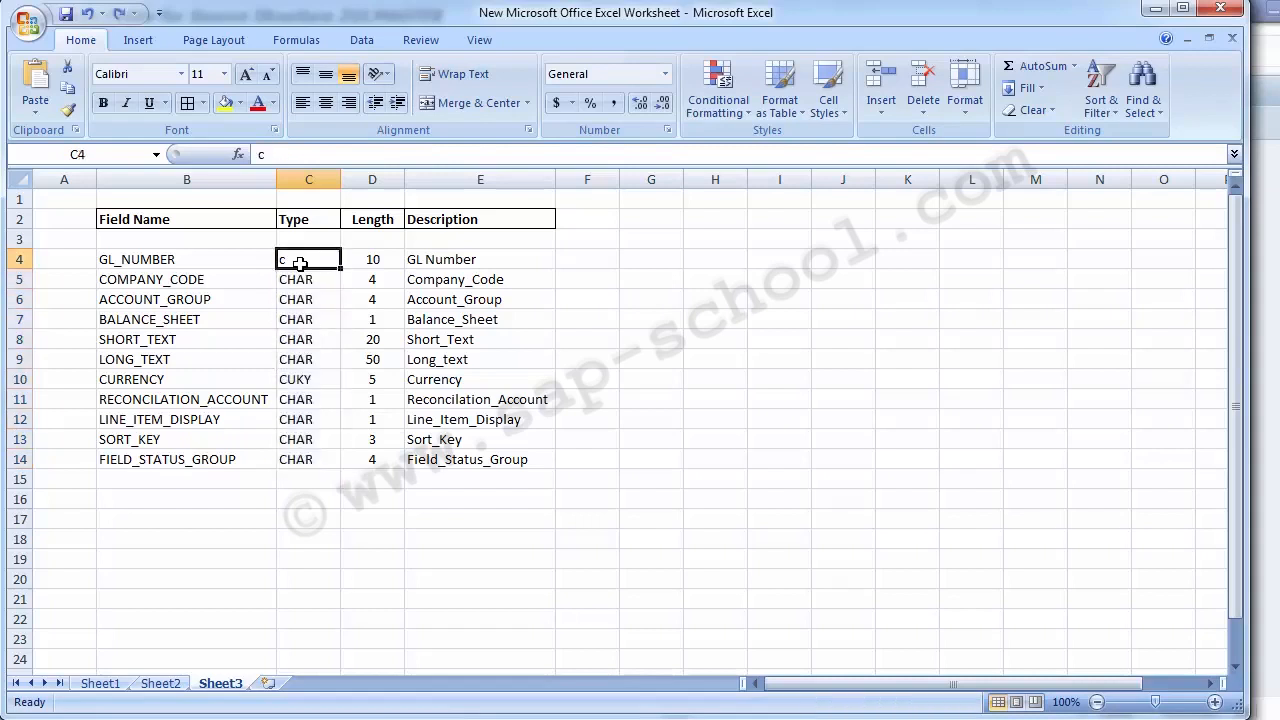
Copy the type c from C4 into C5:C14 for all remaining fields and end the copy mode
key(ctrl+c)
key(Down)
key(shift+Down)
key(shift+Down)
key(shift+Down)
key(shift+Down)
key(shift+Down)
key(shift+Down)
key(shift+Down)
key(shift+Down)
key(shift+Down)
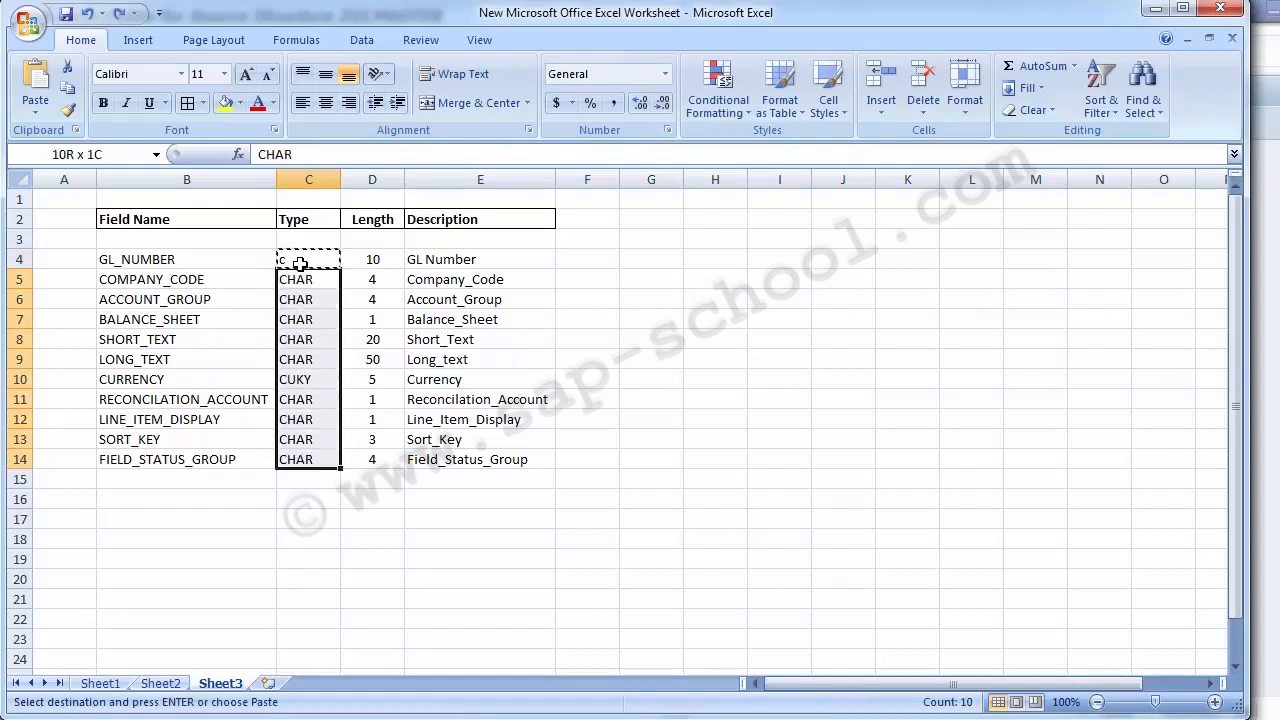
key(ctrl+v)
key(Down)
key(Up)
key(Up)
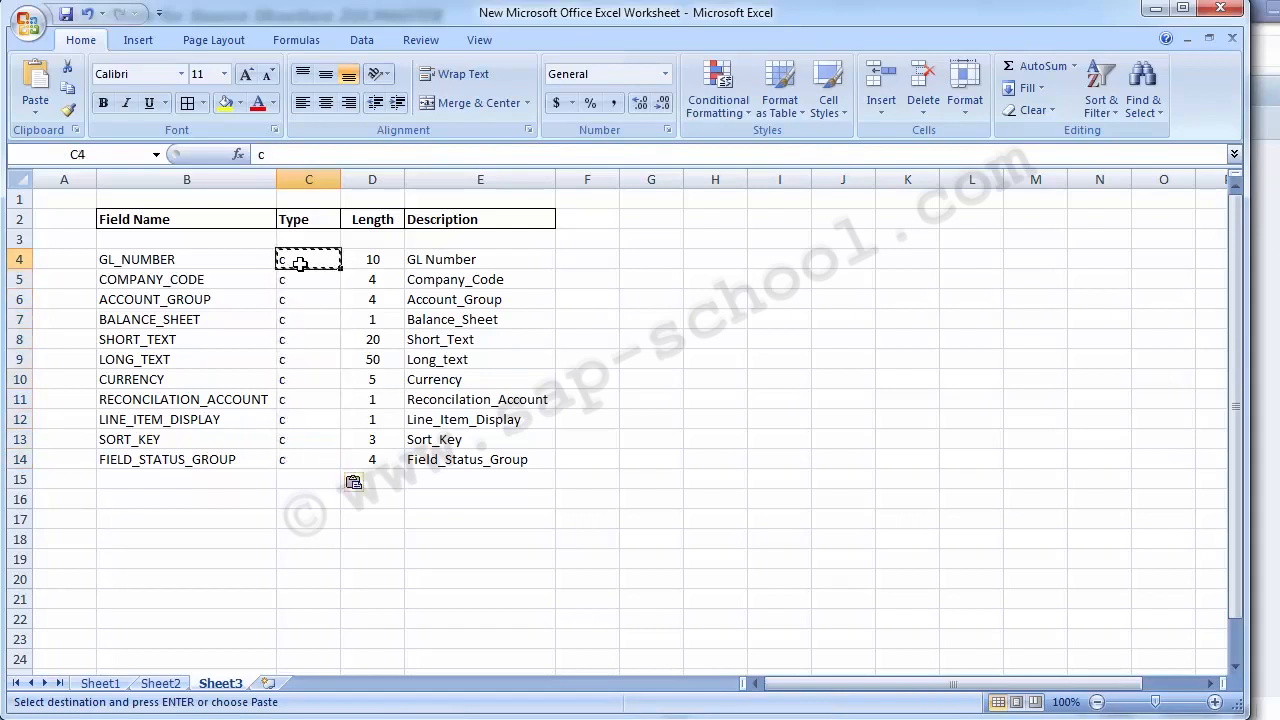
click(618, 362)
click(593, 257)
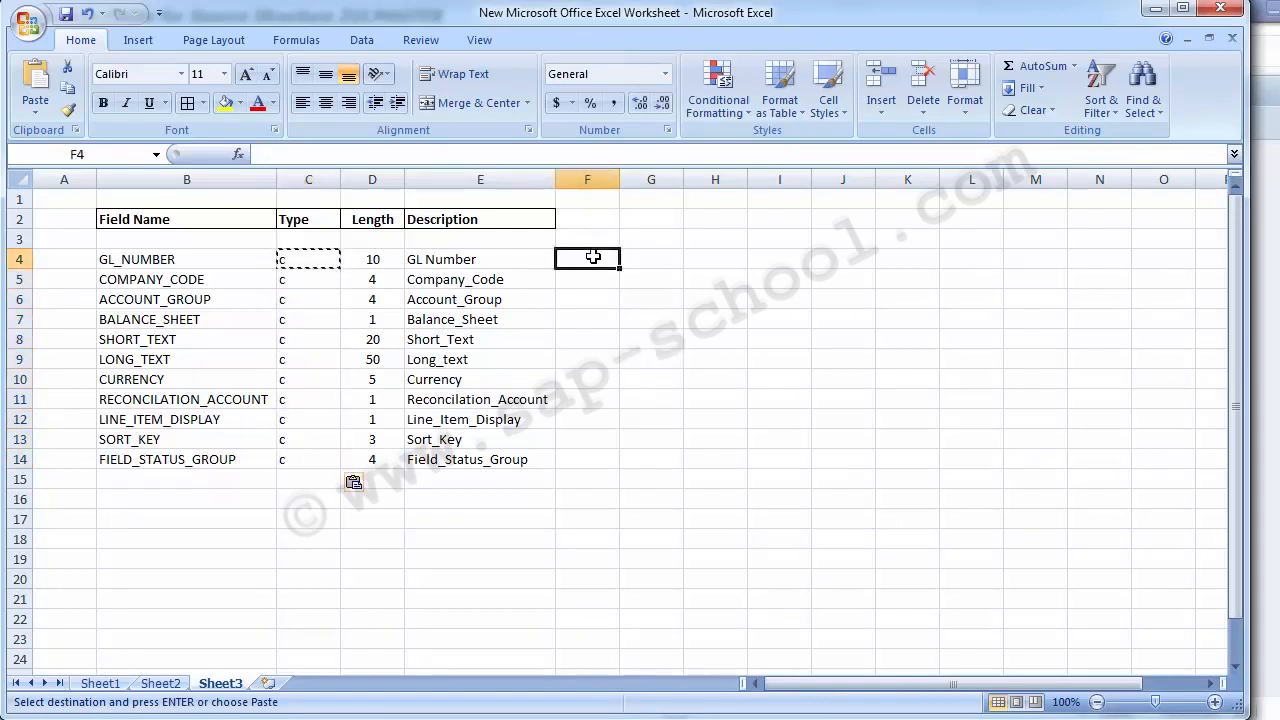
key(Escape)
Copy the field list B4:E14 and paste it into SAP's ZGLMASTER source fields table, starting at the first field name
click(135, 263)
drag(255, 264, 505, 463)
key(ctrl+c)
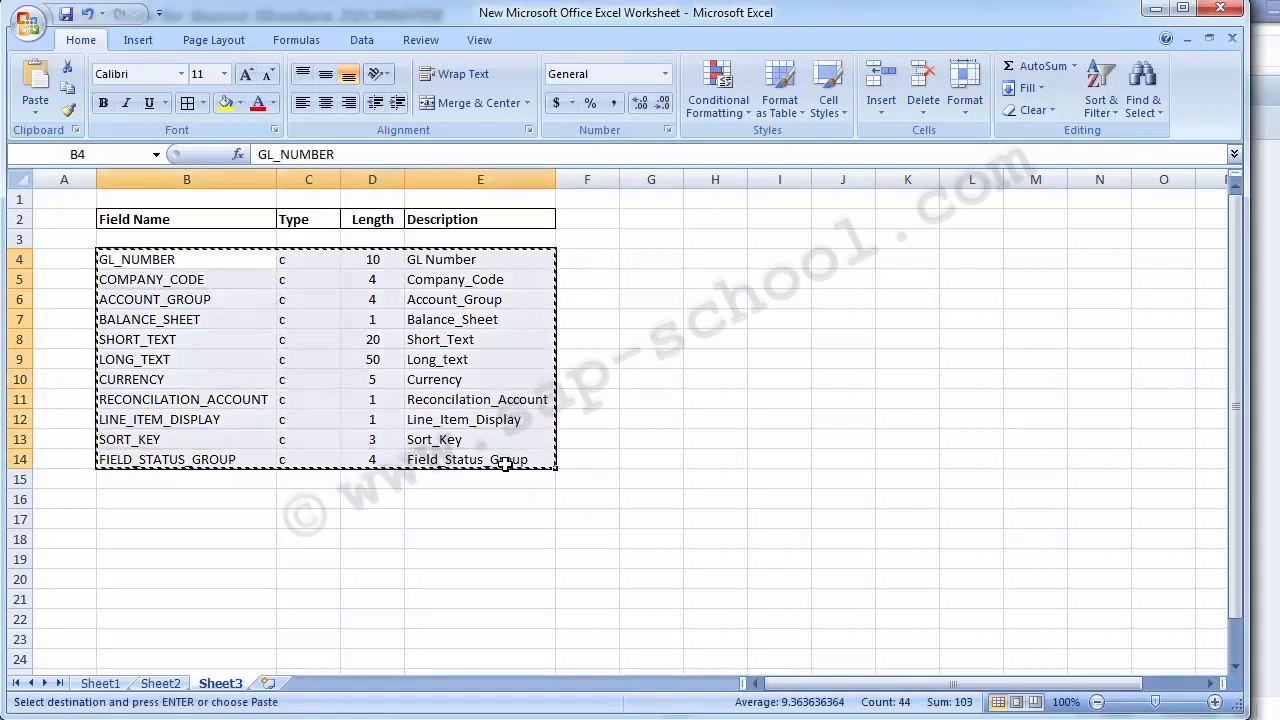
key(alt+Tab)
click(82, 181)
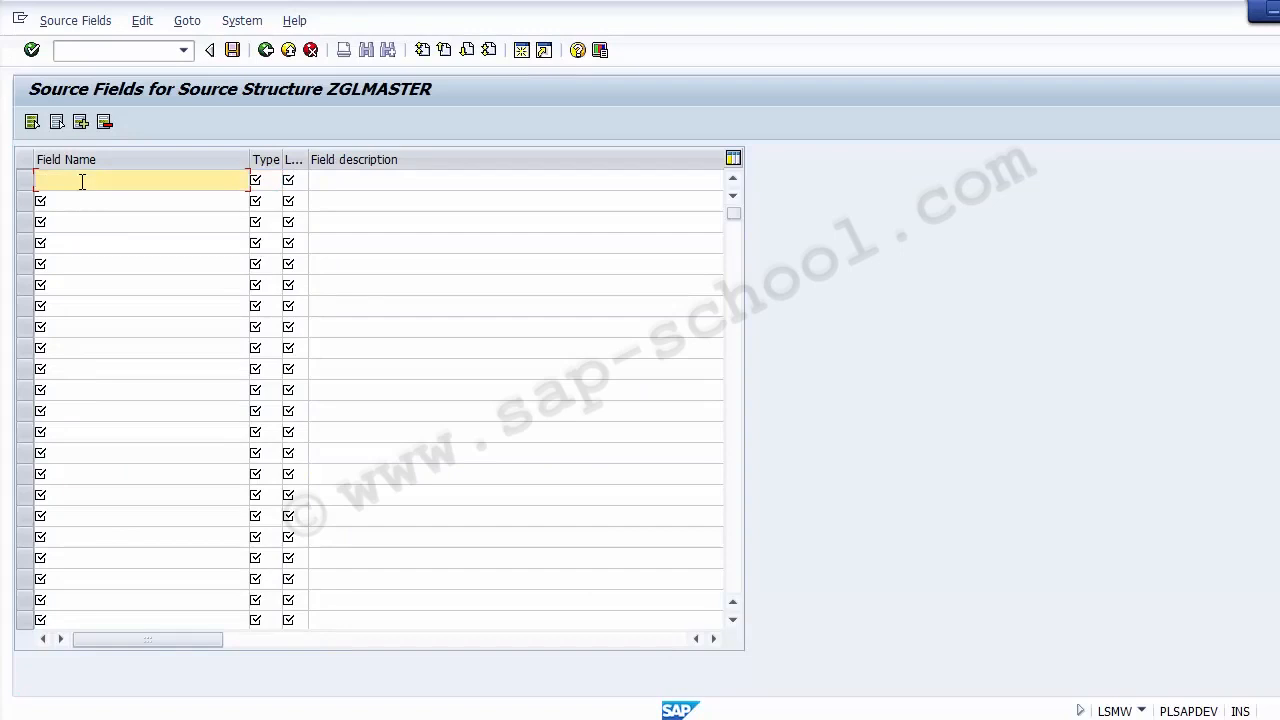
key(ctrl+v)
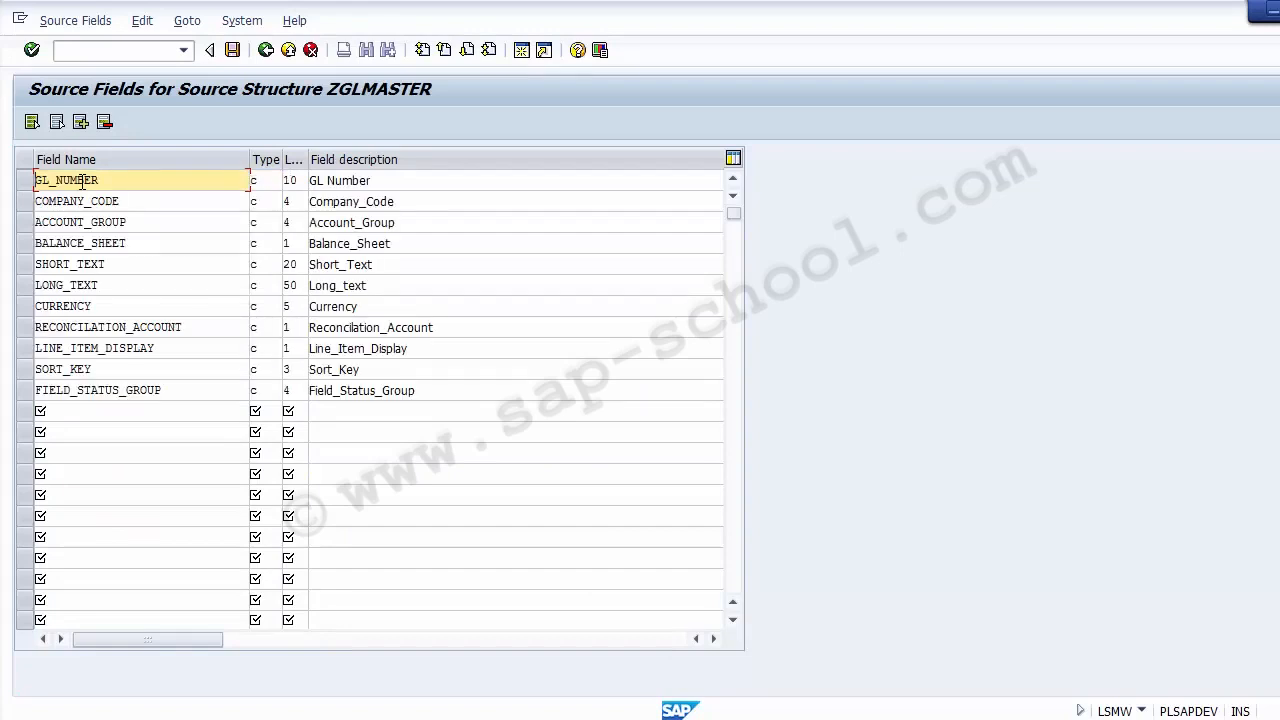
Switch to the Excel worksheet, clear the copy marquee and review the source field names from GL_NUMBER to FIELD_STATUS_GROUP
key(alt+Tab)
click(106, 278)
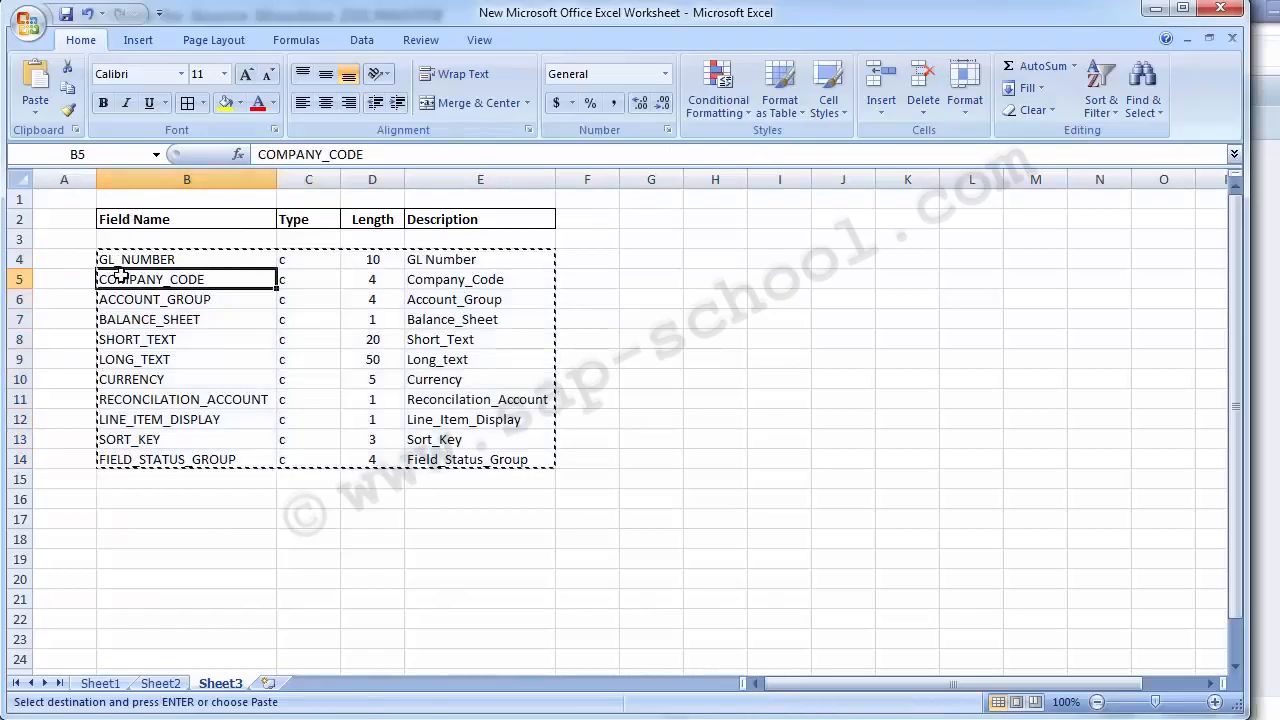
click(88, 259)
key(Escape)
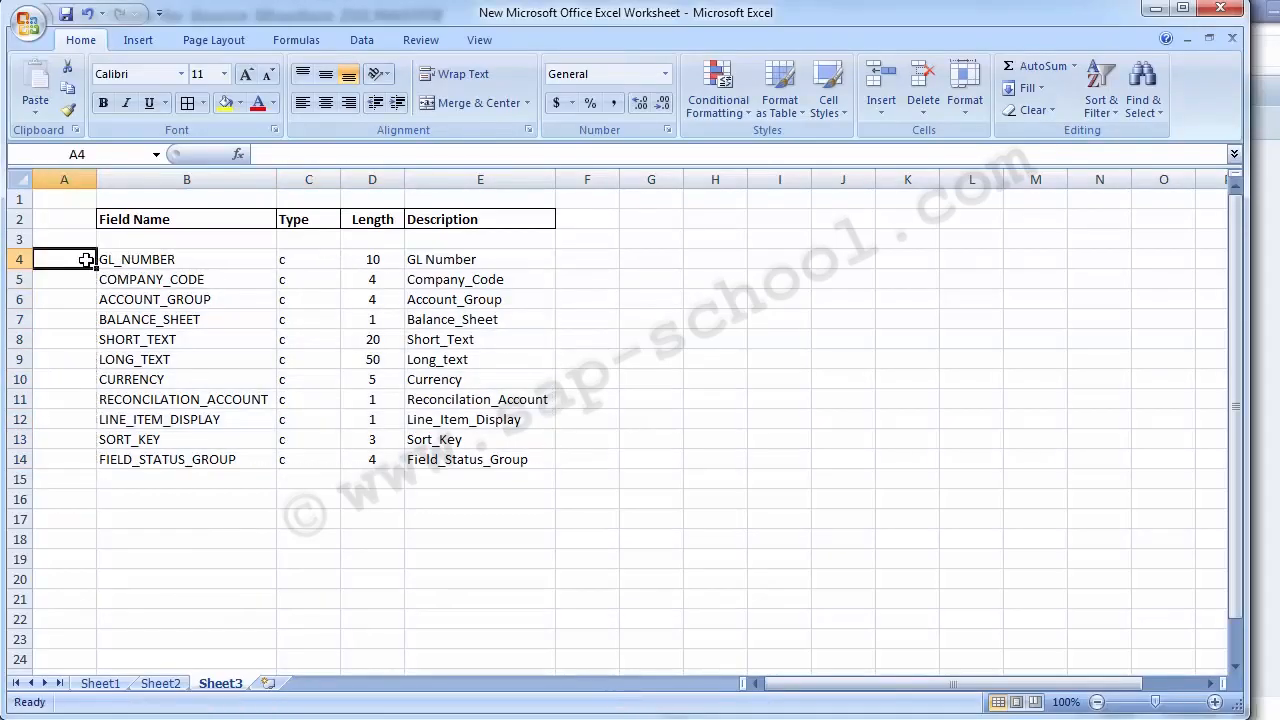
click(136, 260)
click(140, 280)
click(145, 300)
click(146, 320)
click(146, 340)
click(147, 366)
click(147, 380)
click(148, 400)
click(148, 420)
click(147, 456)
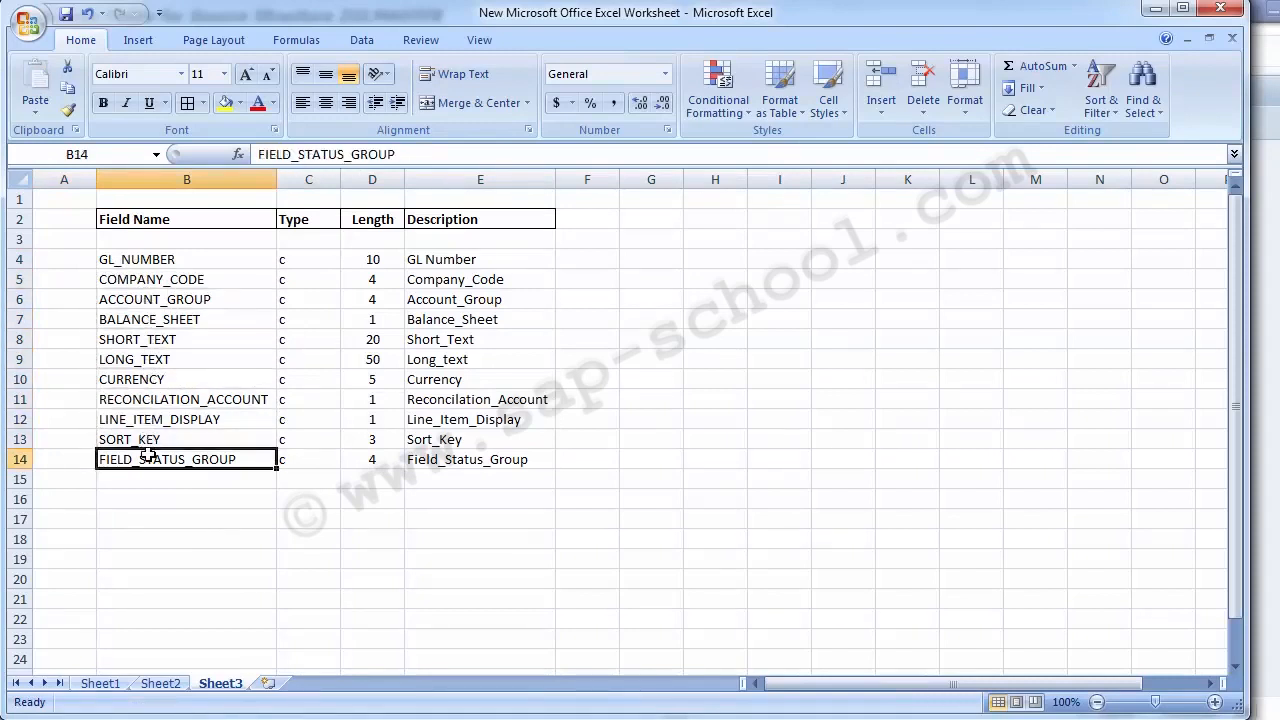
Examine the Field Name, Type, Length and Description columns of the field list on Sheet3
click(124, 261)
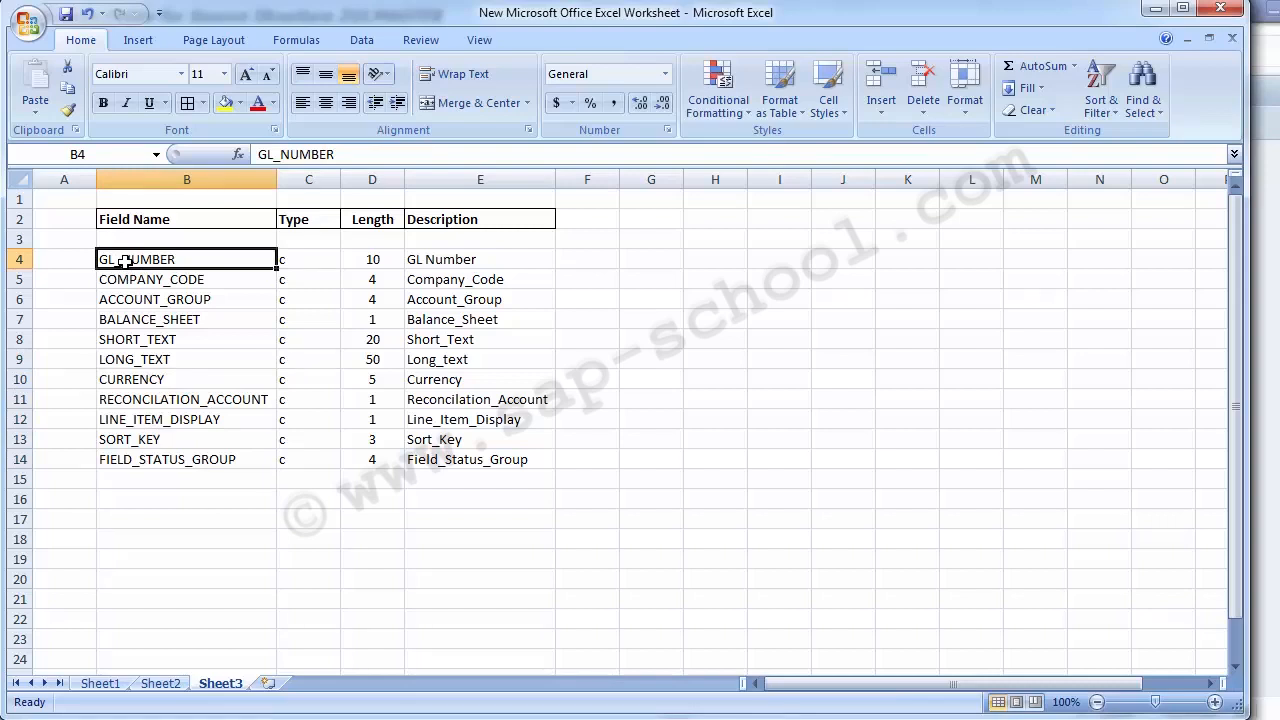
drag(124, 261, 163, 477)
drag(302, 262, 307, 462)
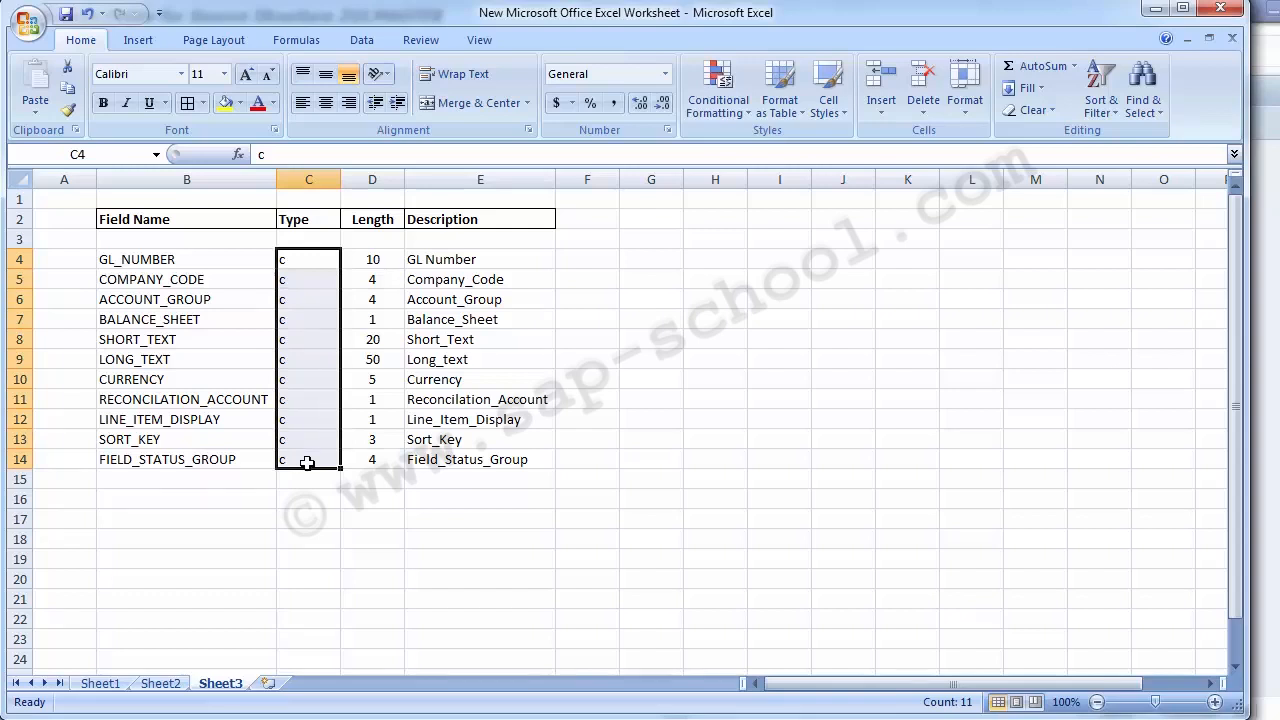
key(Right)
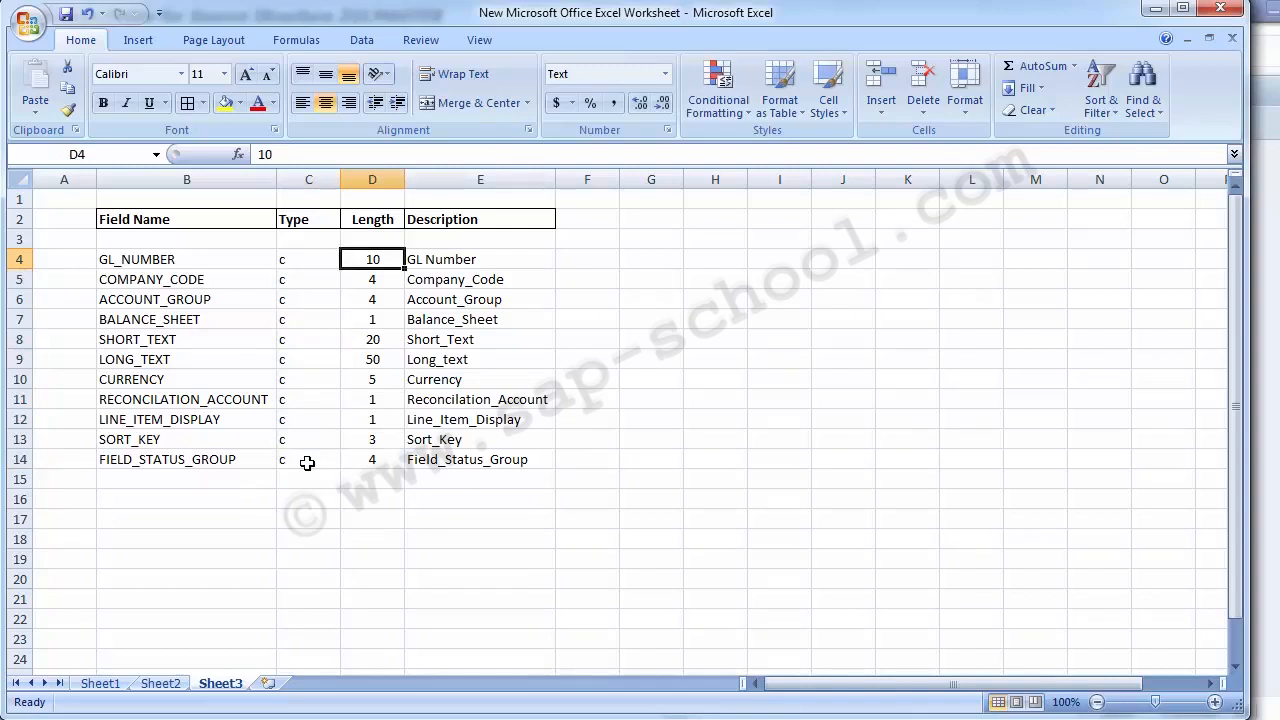
key(Right)
key(Down)
key(Left)
key(Left)
key(Left)
key(Left)
key(Right)
key(Up)
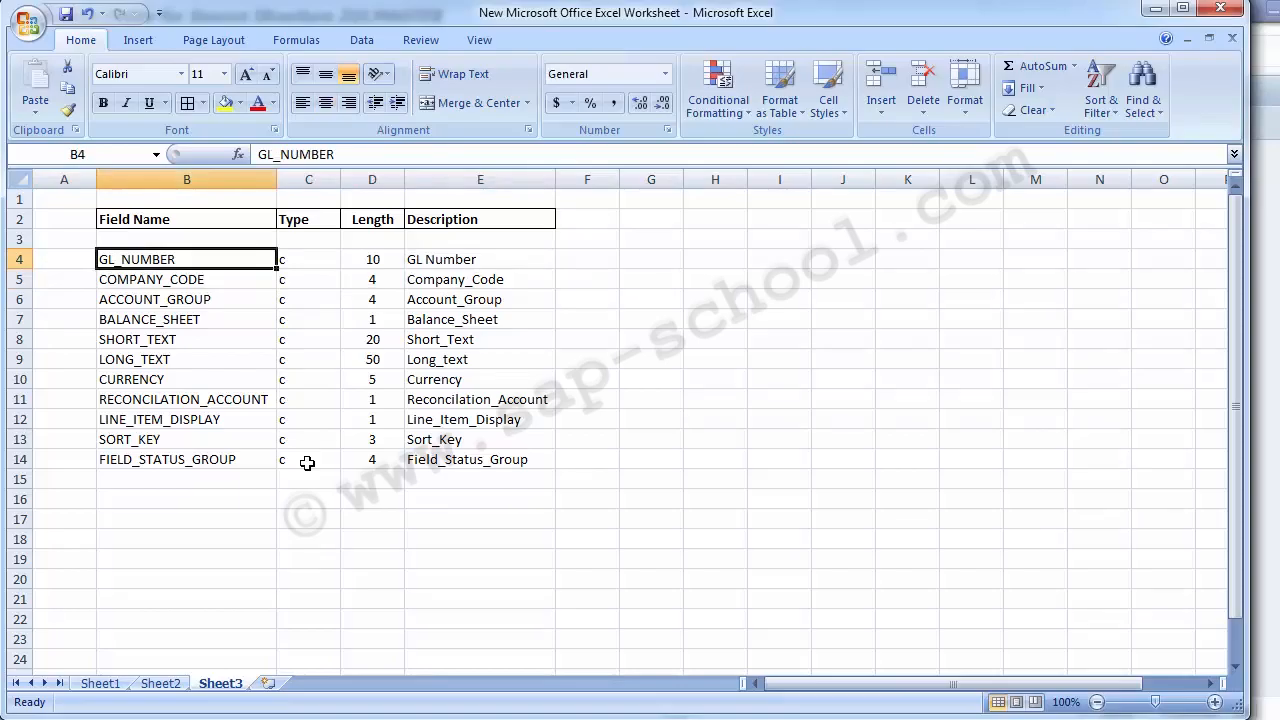
Switch back to SAP, save the source fields of structure ZGLMASTER and return to the source fields overview
key(alt+Tab)
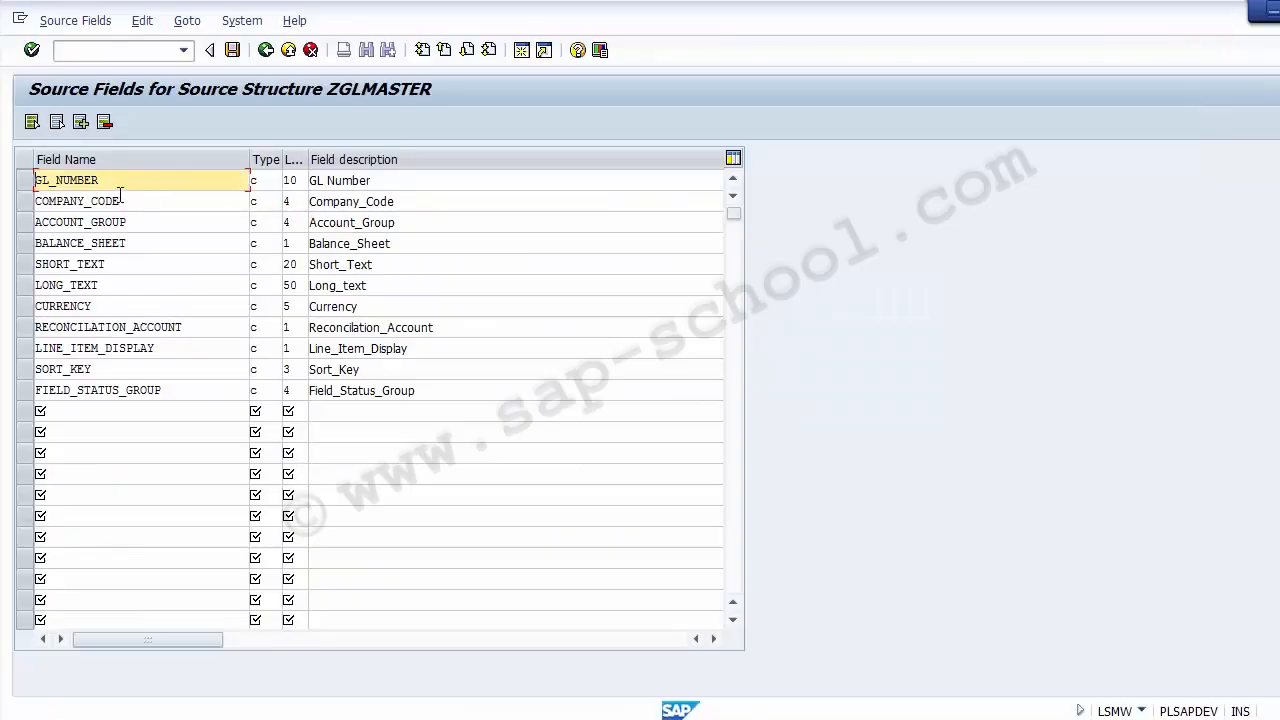
click(232, 52)
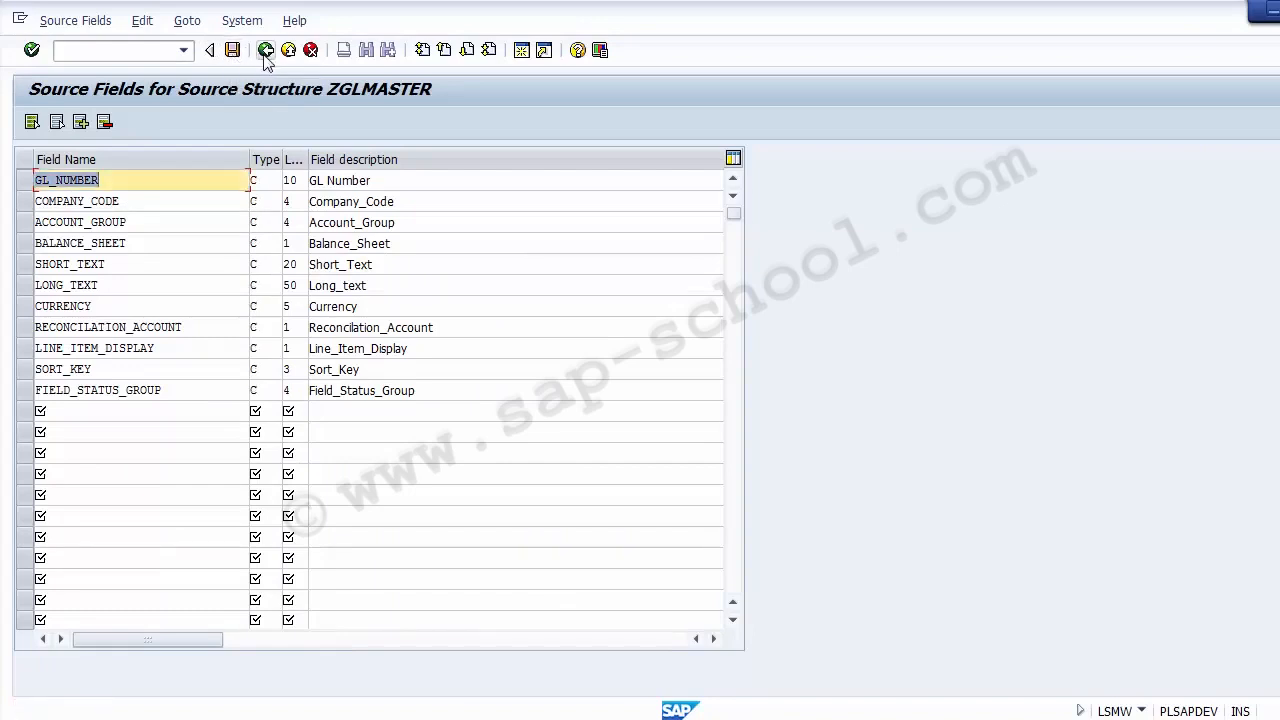
click(265, 51)
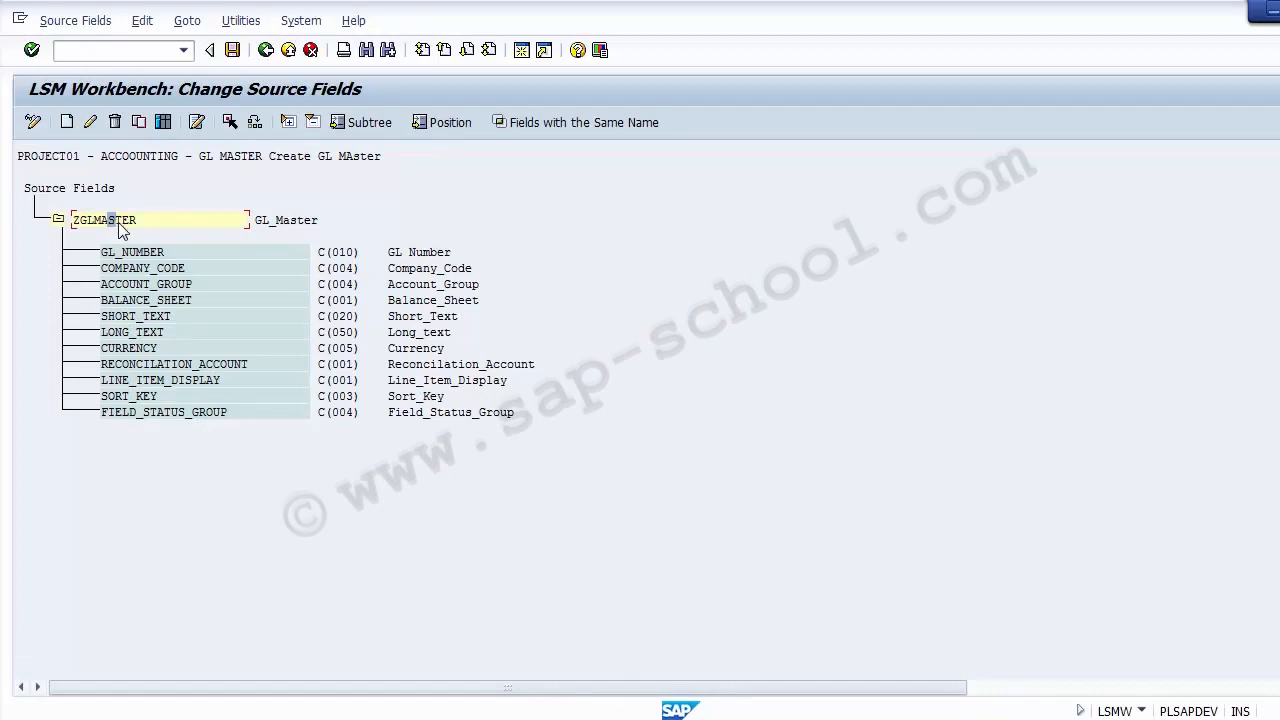
Check the ZGLMASTER fields and their lengths, save the source fields and return to the process step list
click(78, 191)
click(141, 254)
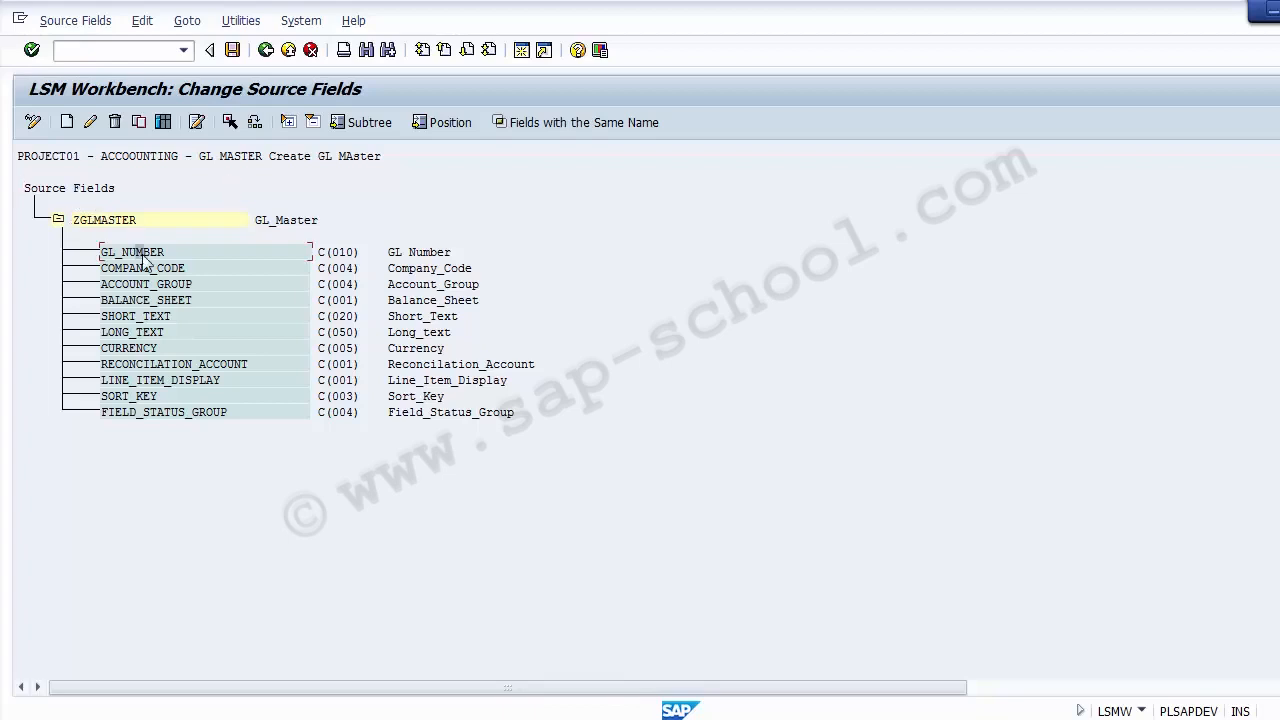
click(327, 257)
click(221, 268)
click(319, 274)
click(347, 271)
click(232, 50)
click(266, 50)
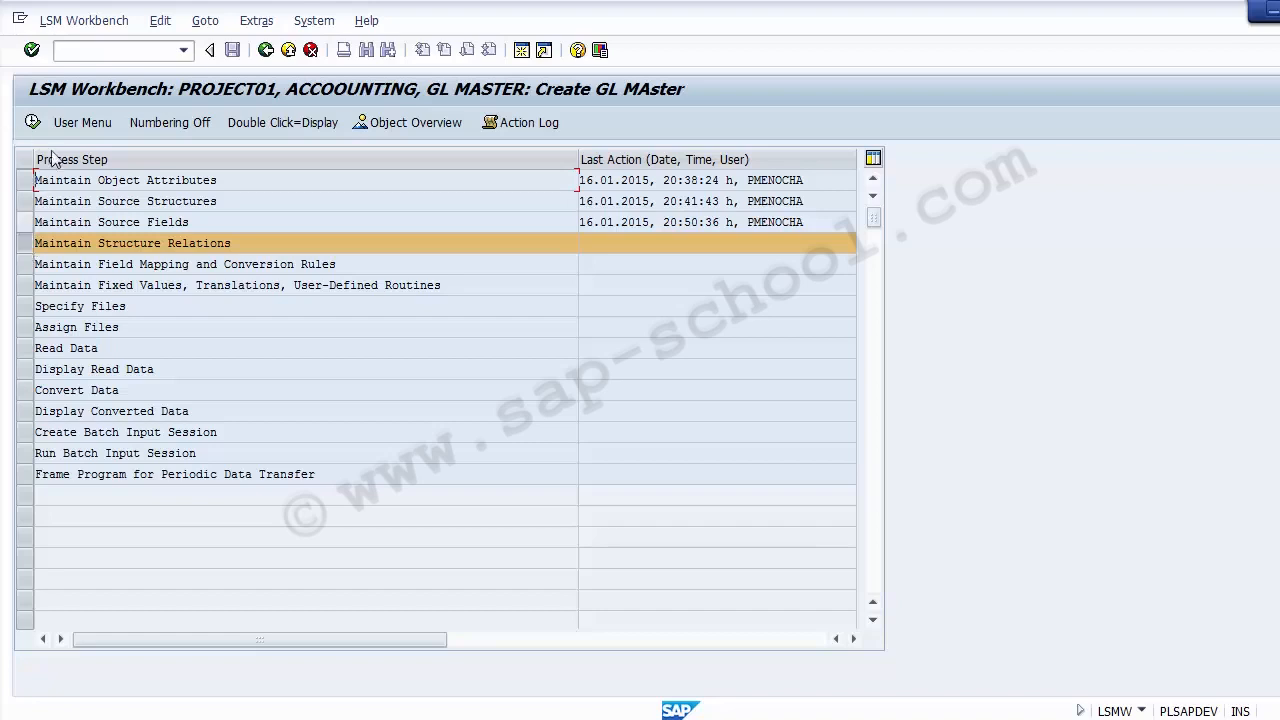
Open Maintain Structure Relations in change mode, save the ZFS00 to ZGLMASTER relationship and return to the process step list
click(31, 124)
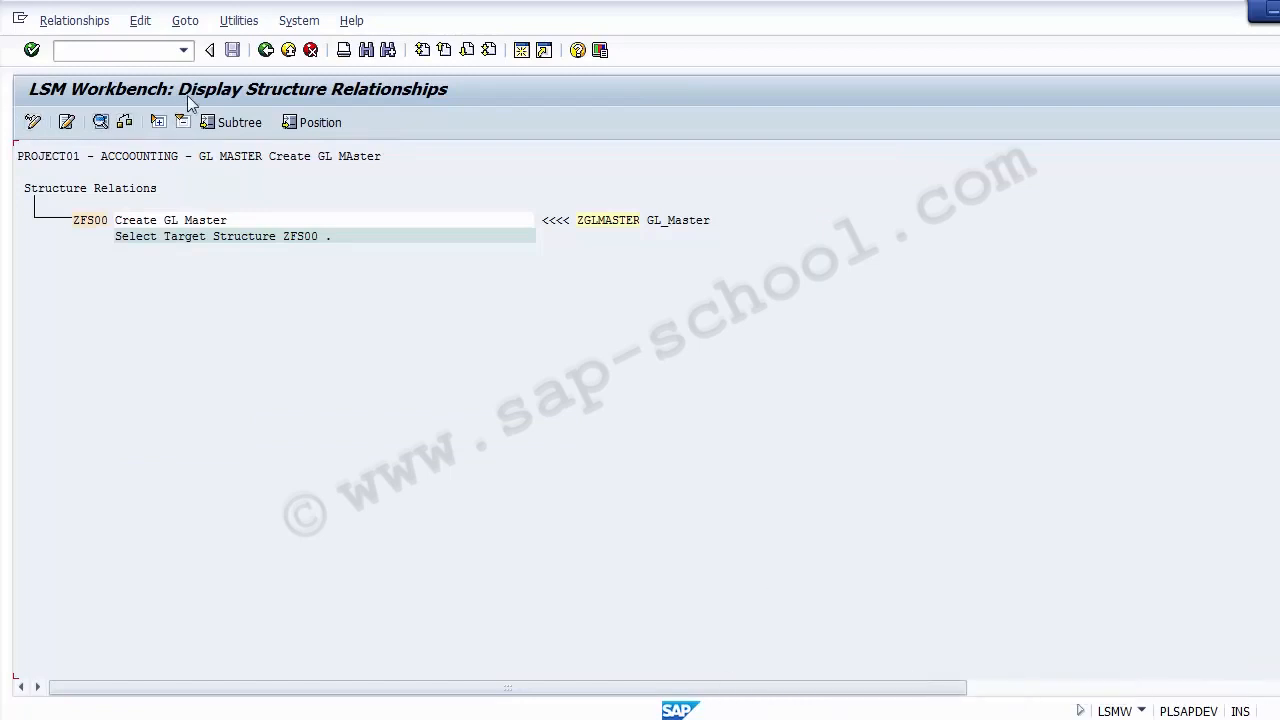
click(33, 122)
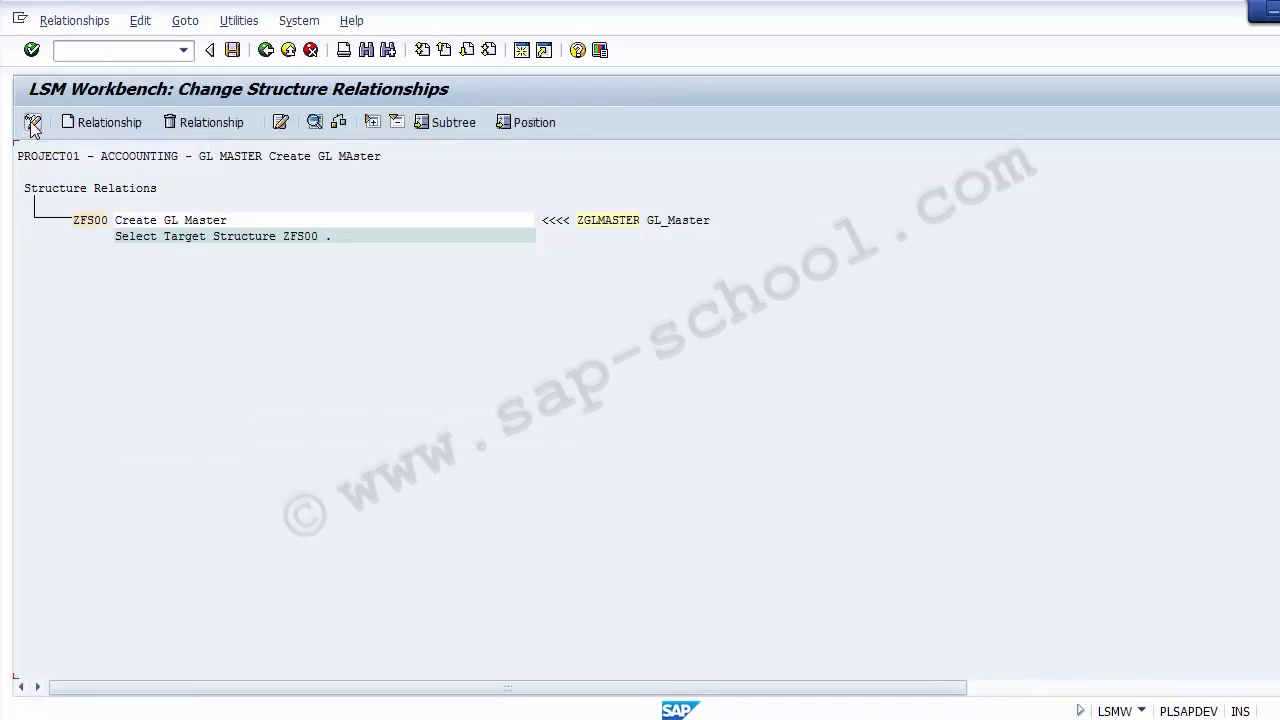
click(235, 55)
click(266, 51)
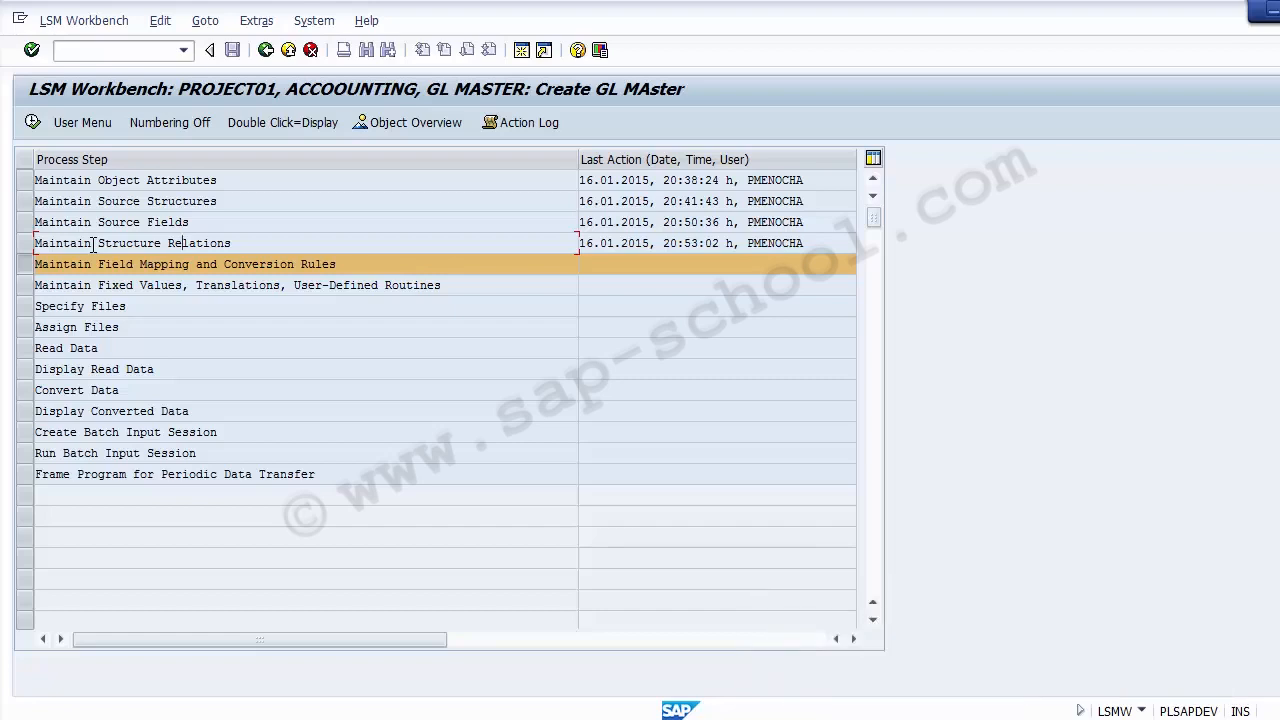
Open Maintain Field Mapping and Conversion Rules and switch it to change mode
click(32, 123)
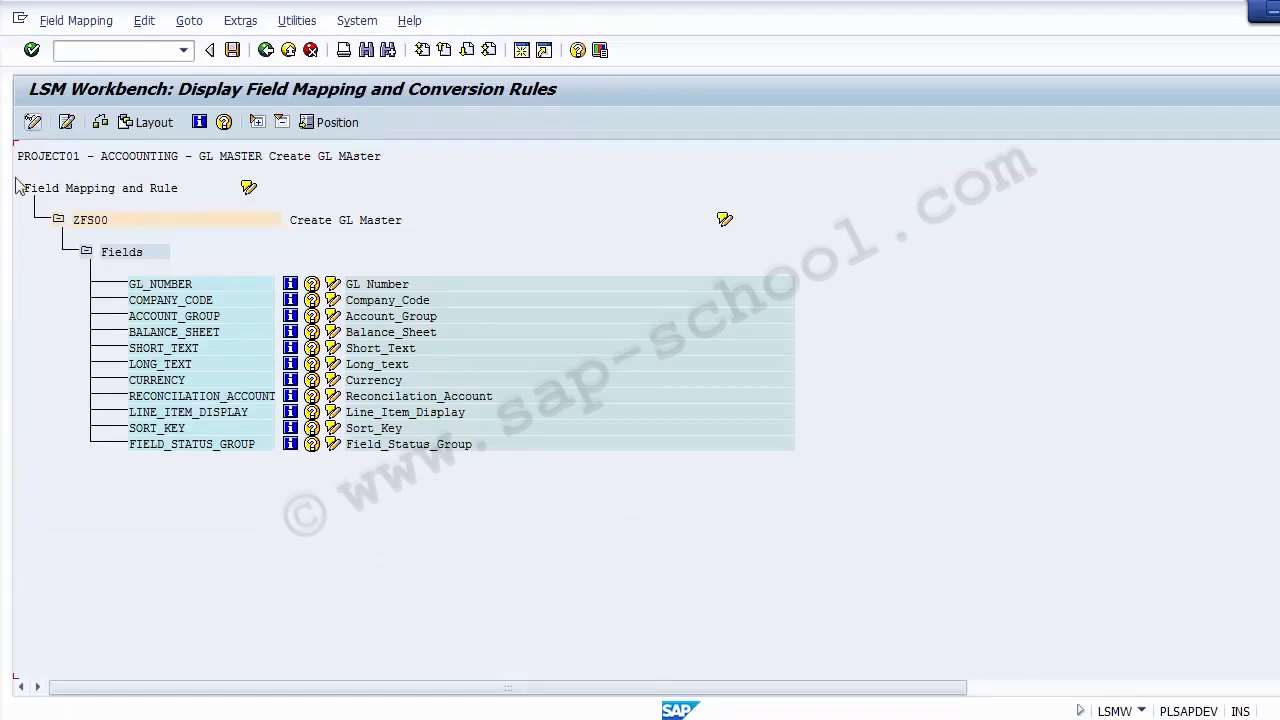
click(183, 288)
click(385, 290)
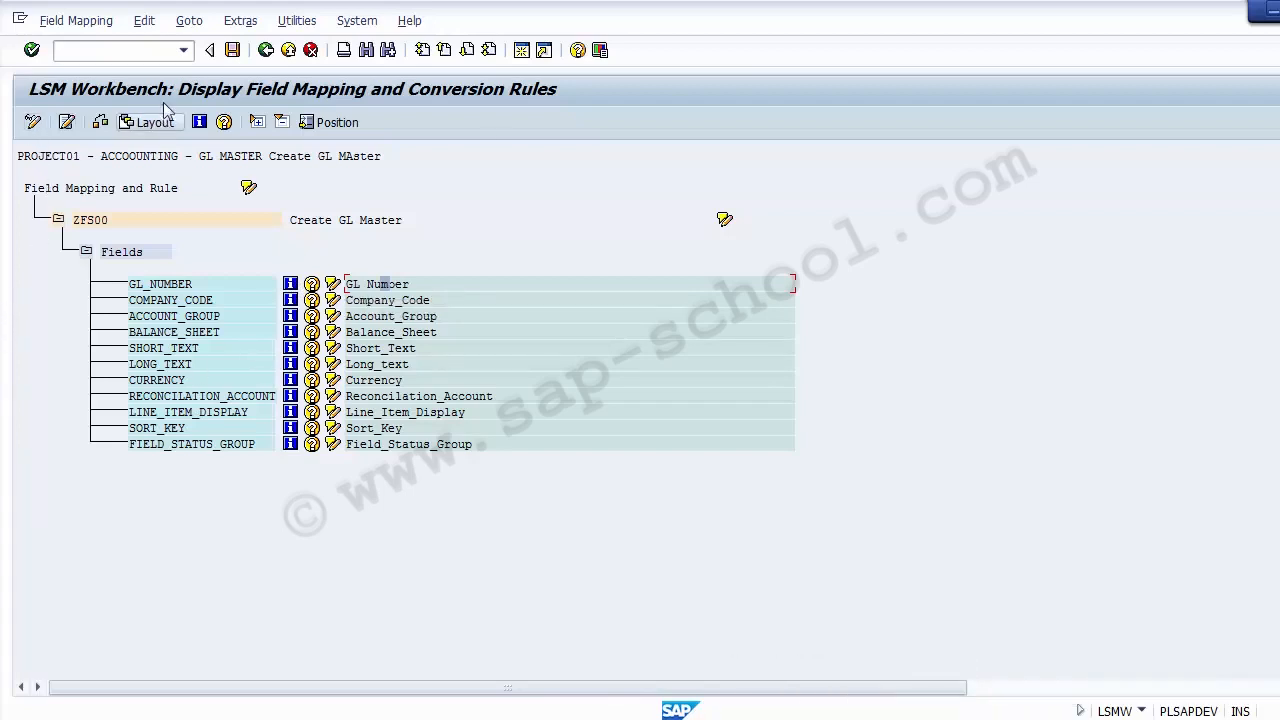
click(33, 122)
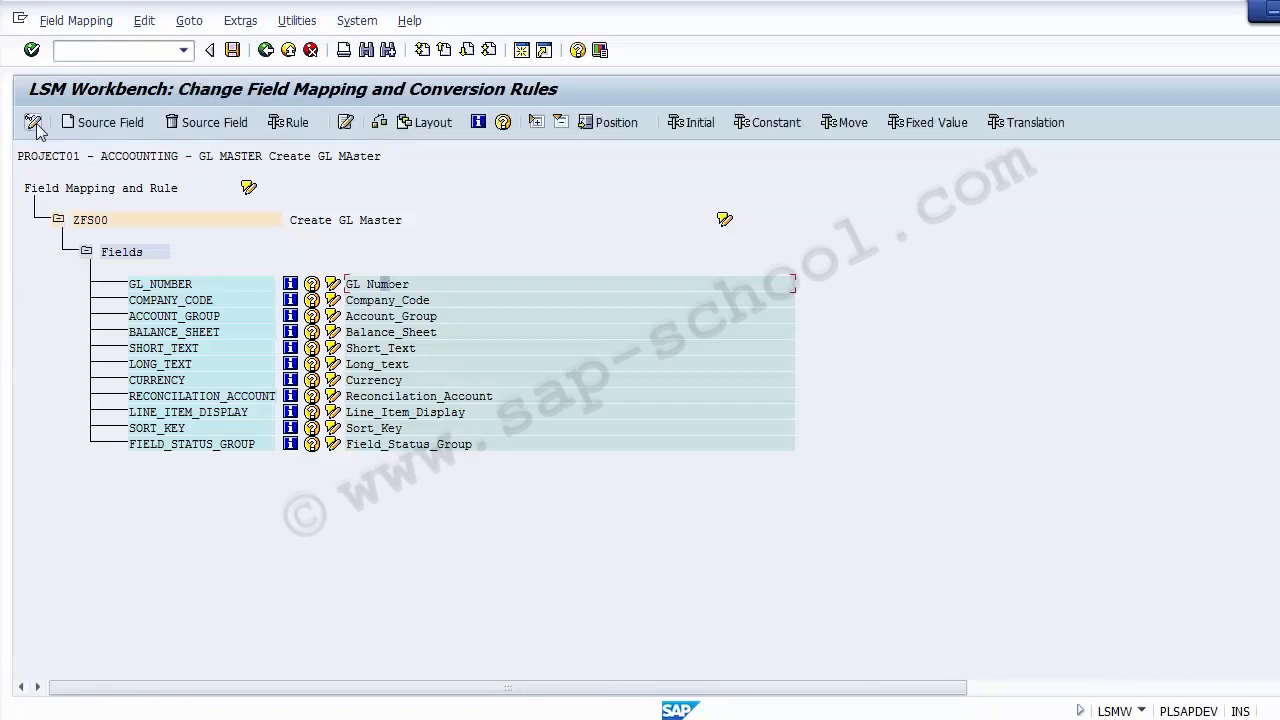
Review the ZFS00 target fields from GL_NUMBER to FIELD_STATUS_GROUP that need a source field
click(333, 286)
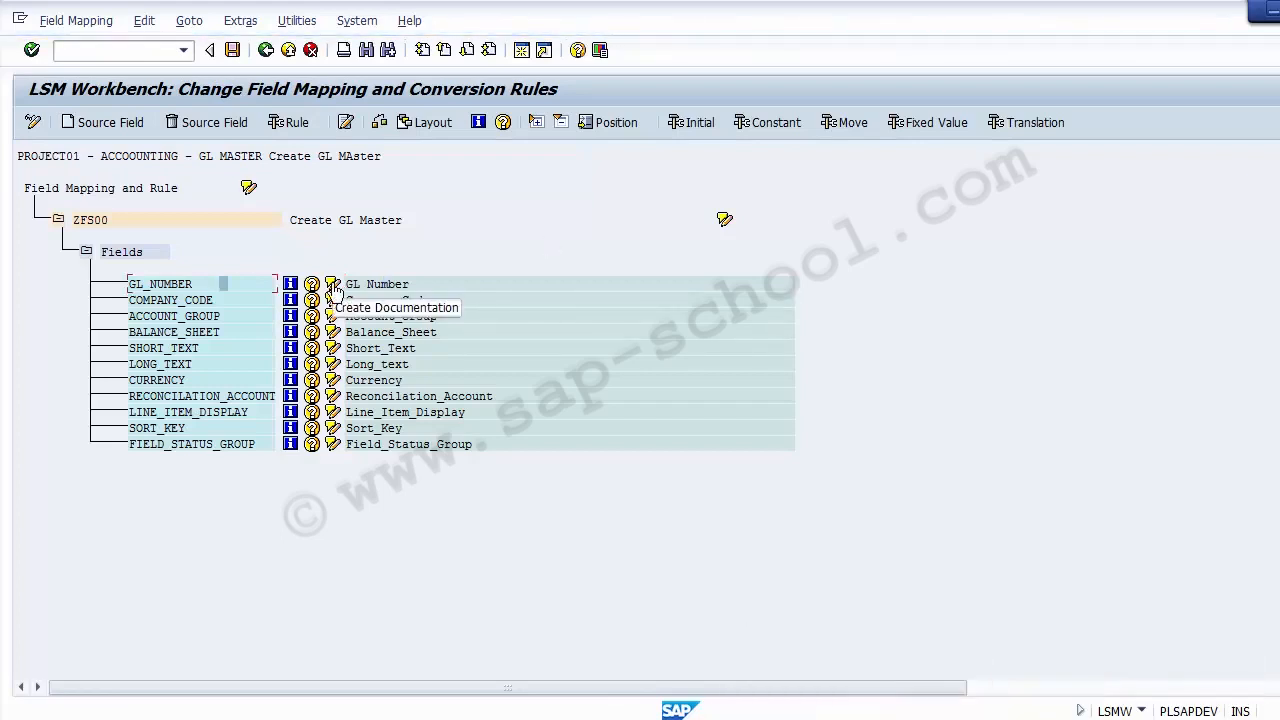
click(166, 285)
click(166, 300)
click(167, 316)
click(167, 332)
click(167, 348)
click(167, 364)
click(167, 380)
click(167, 444)
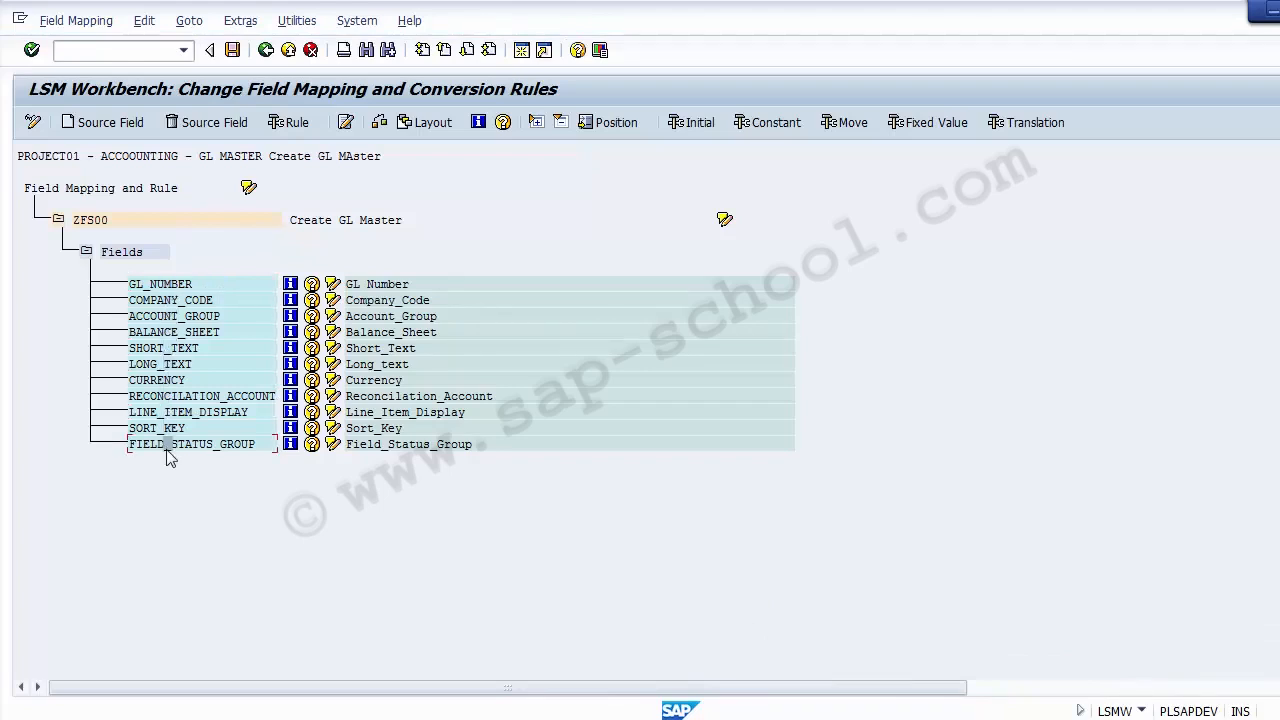
click(157, 286)
click(159, 301)
click(160, 316)
click(160, 332)
click(155, 287)
click(175, 302)
Assign the source field ZGLMASTER-GL_NUMBER to the target field GL_NUMBER
click(172, 289)
click(96, 124)
drag(143, 195, 586, 140)
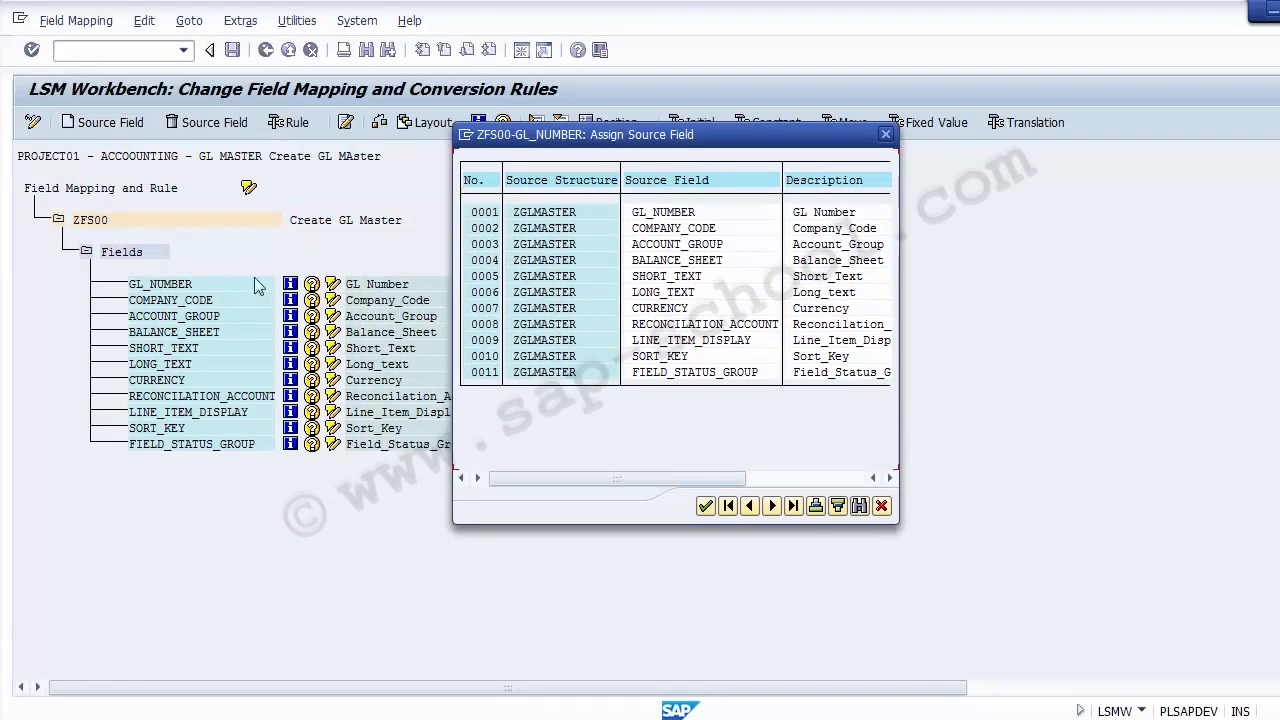
click(677, 217)
double_click(688, 216)
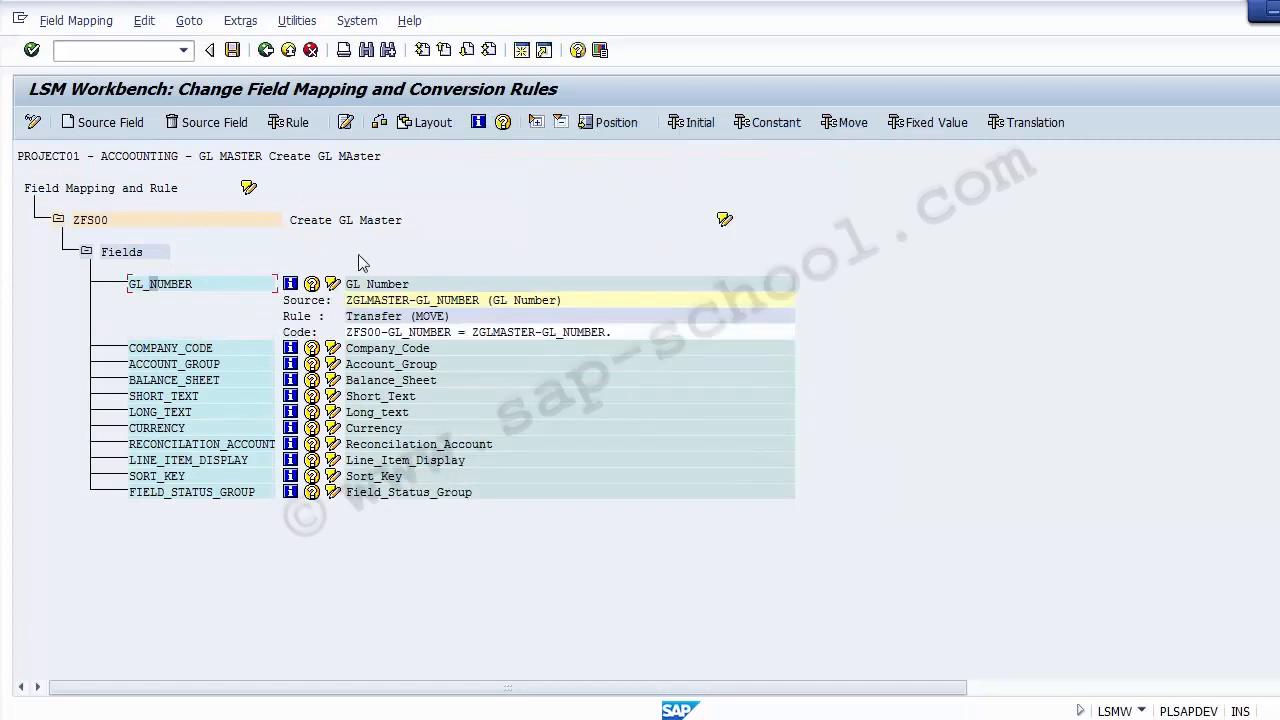
click(470, 316)
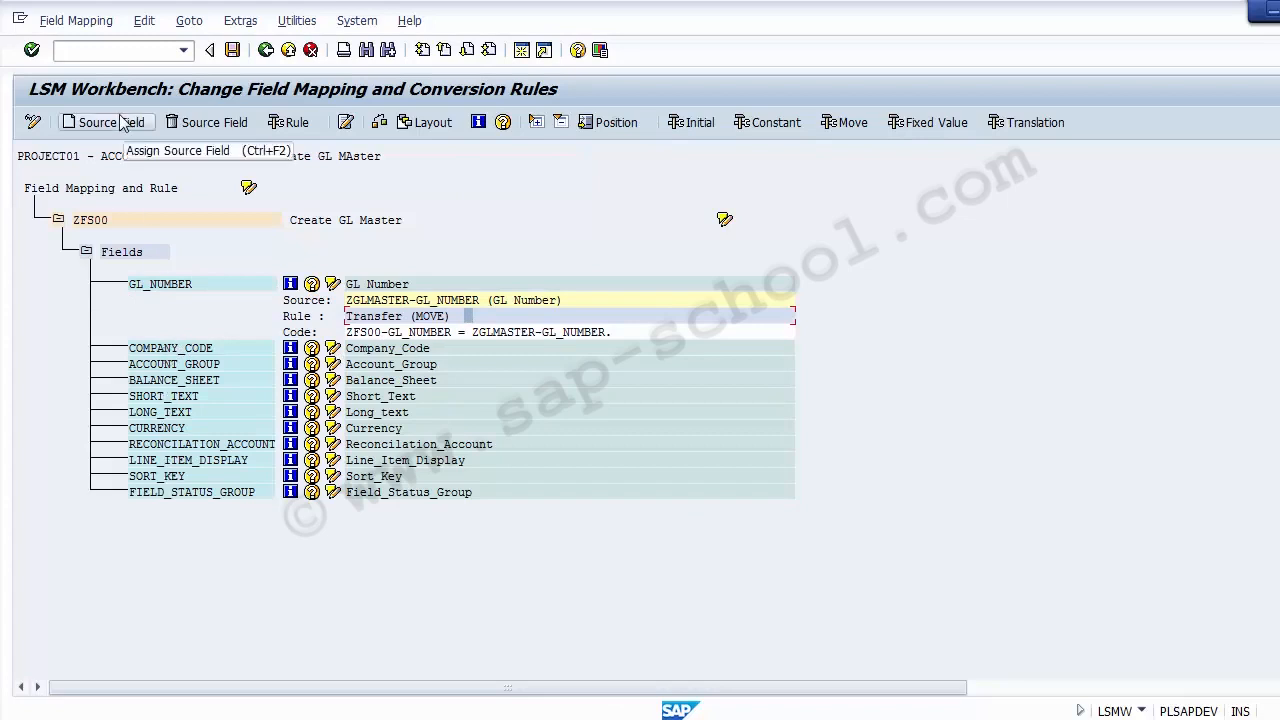
Assign the source field ZGLMASTER-COMPANY_CODE to the target field COMPANY_CODE and check its transfer rule and code
click(163, 352)
click(105, 124)
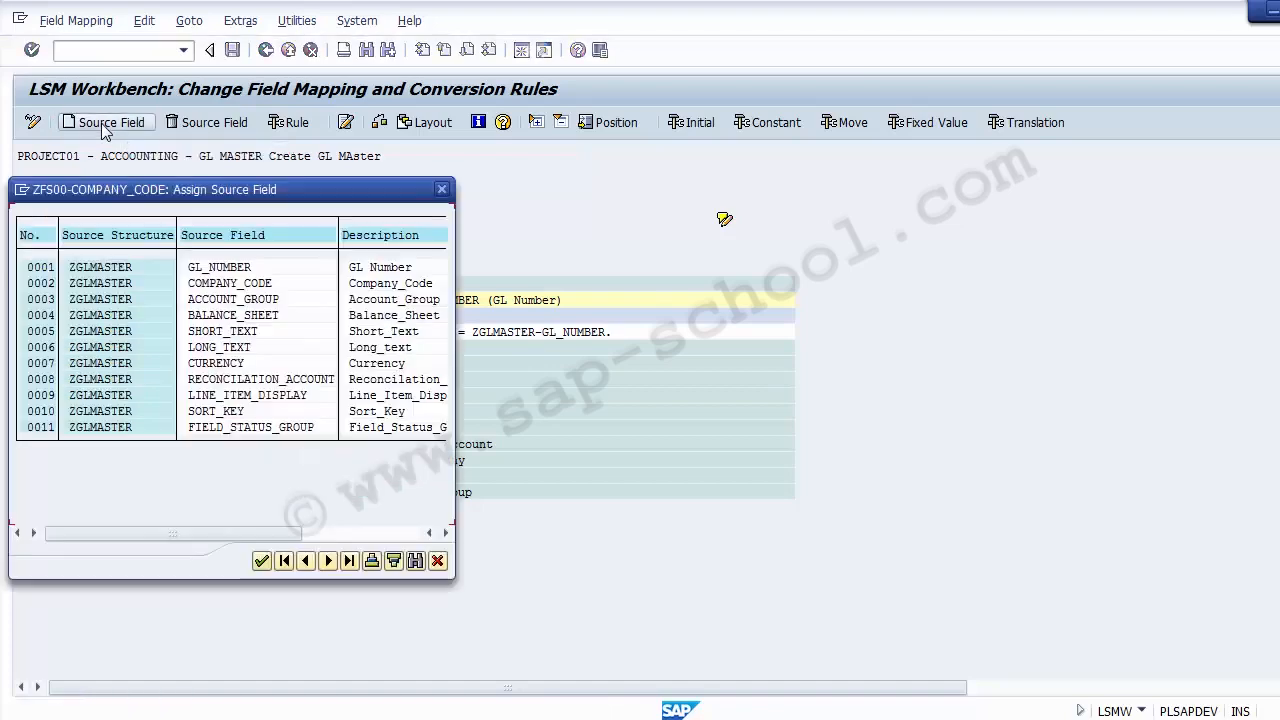
drag(208, 189, 600, 40)
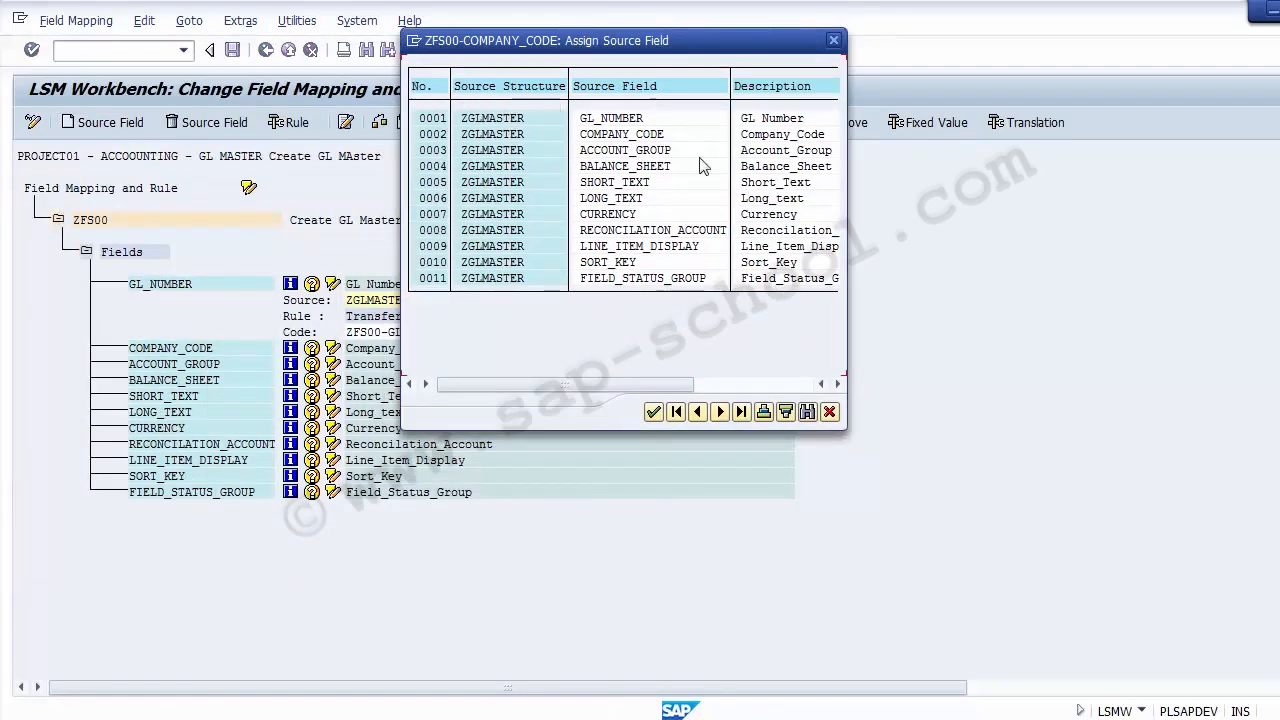
click(638, 136)
double_click(613, 135)
click(460, 381)
click(222, 355)
click(458, 398)
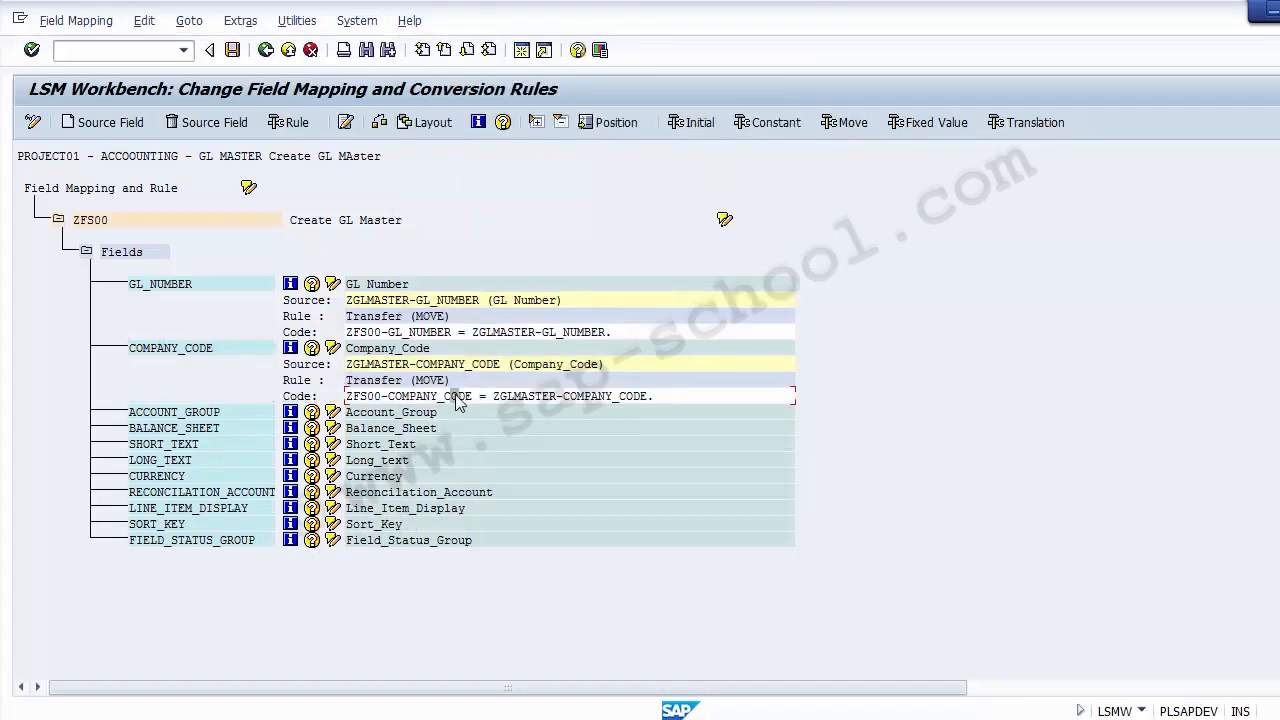
Assign the source field ZGLMASTER-ACCOUNT_GROUP to the target field ACCOUNT_GROUP
click(190, 418)
click(106, 125)
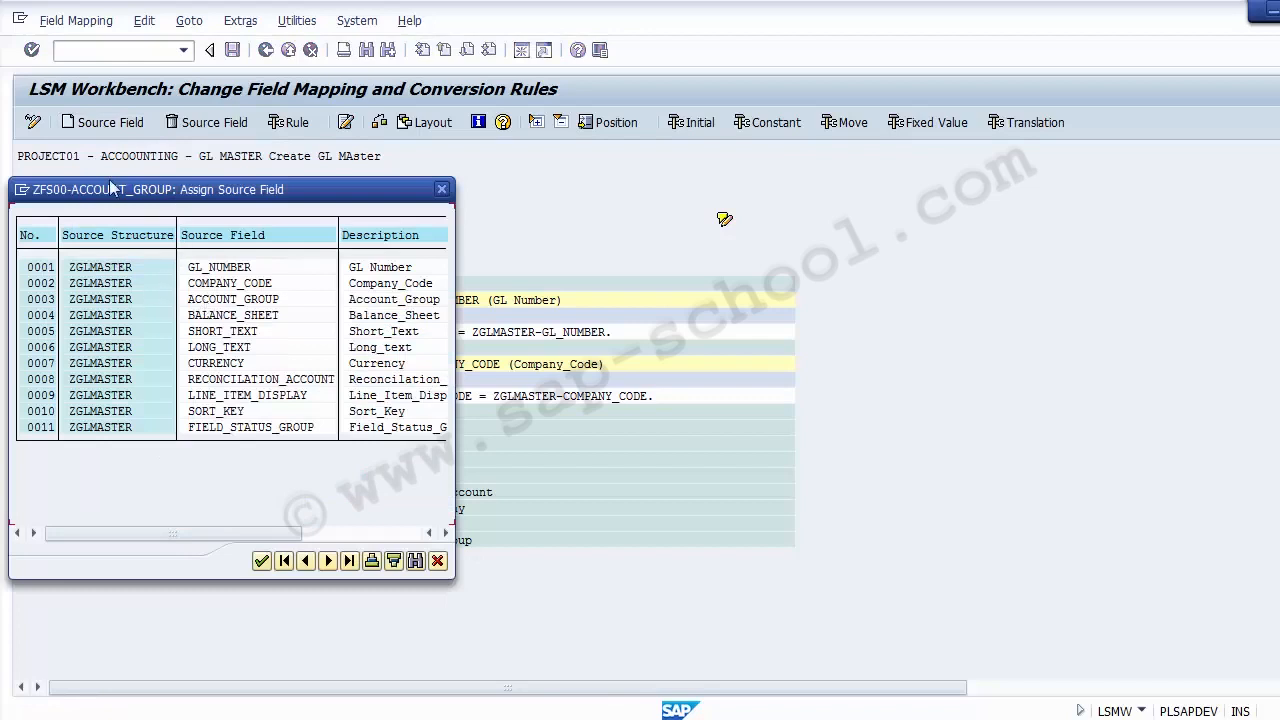
drag(106, 197, 408, 187)
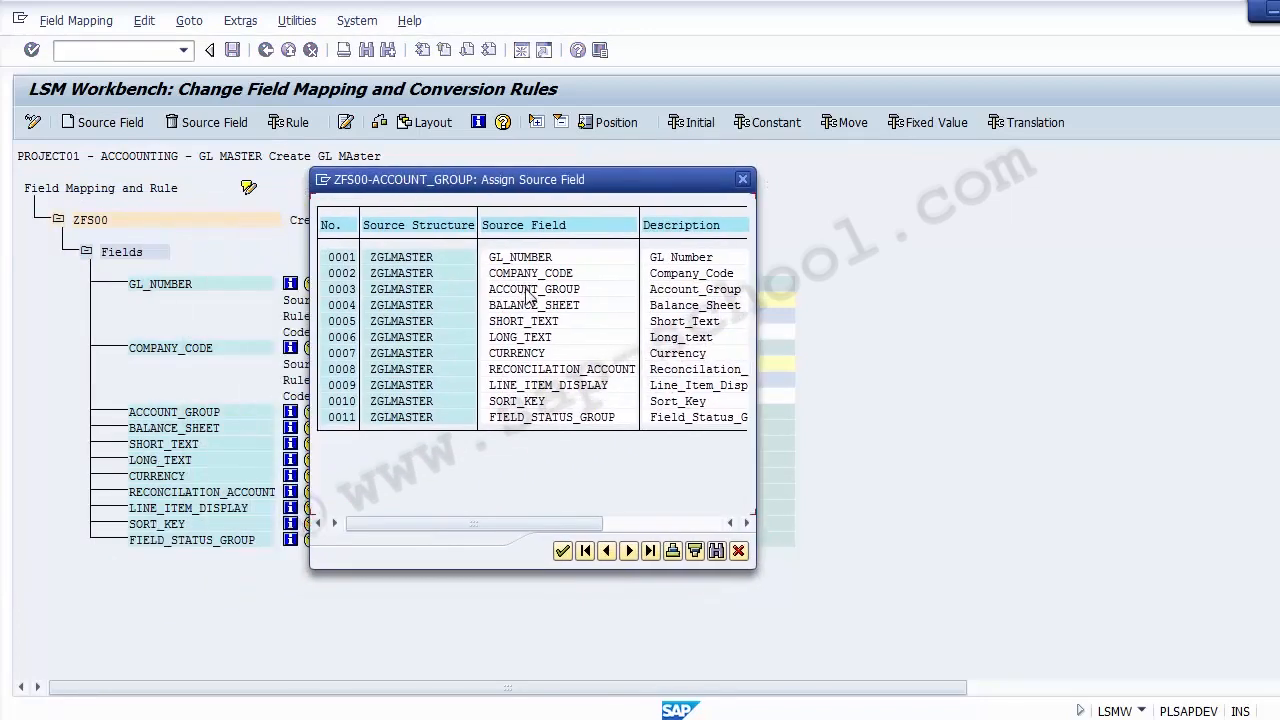
click(530, 292)
double_click(538, 290)
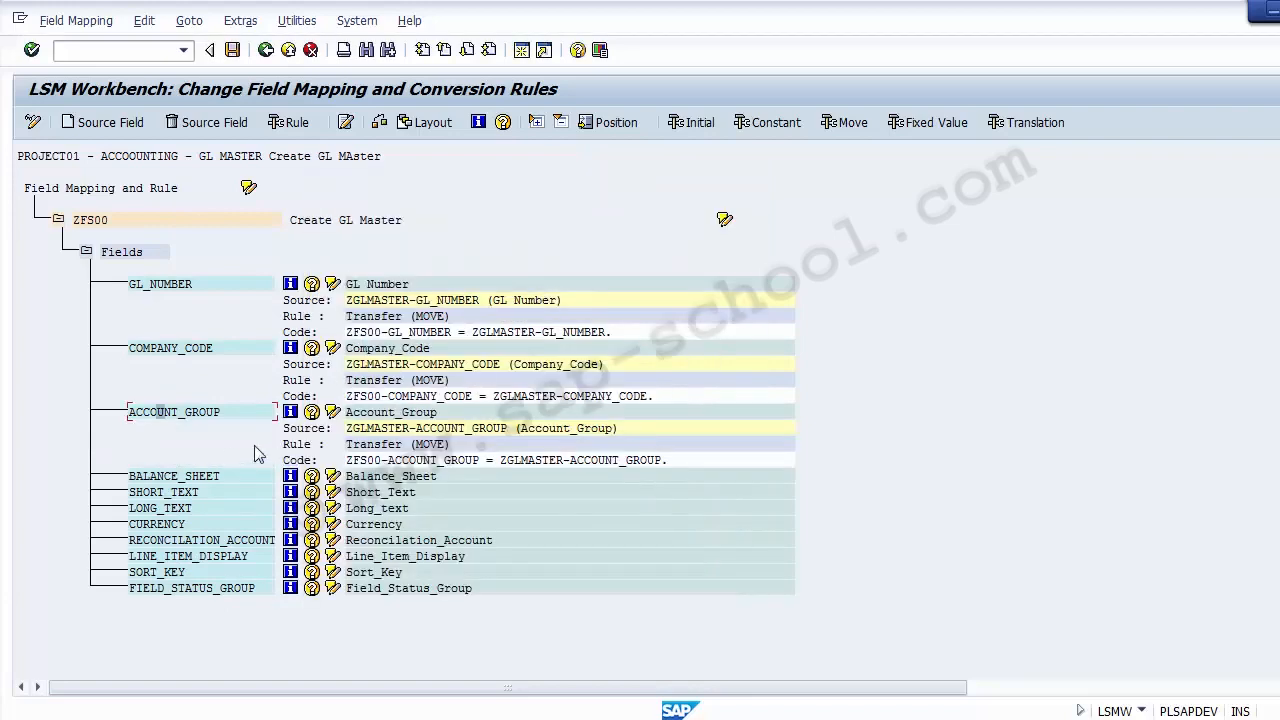
Assign the source fields ZGLMASTER-BALANCE_SHEET and ZGLMASTER-SHORT_TEXT to the target fields BALANCE_SHEET and SHORT_TEXT
click(168, 477)
click(100, 122)
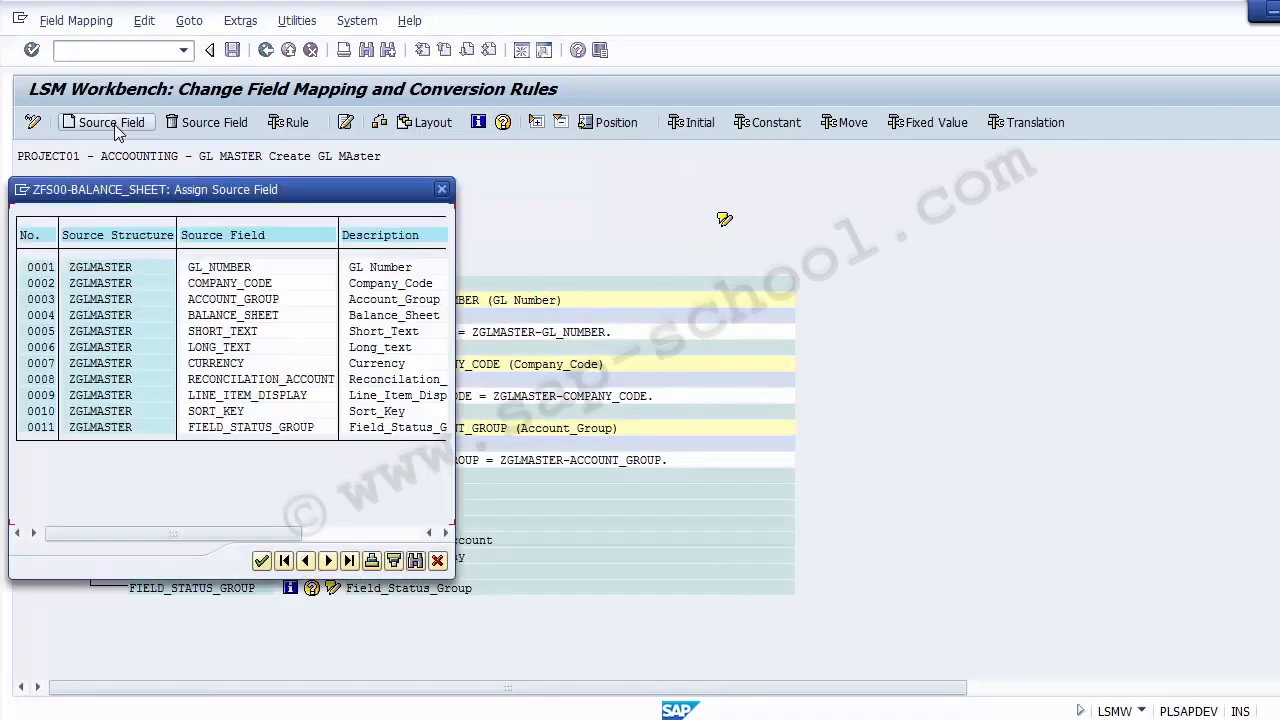
double_click(231, 314)
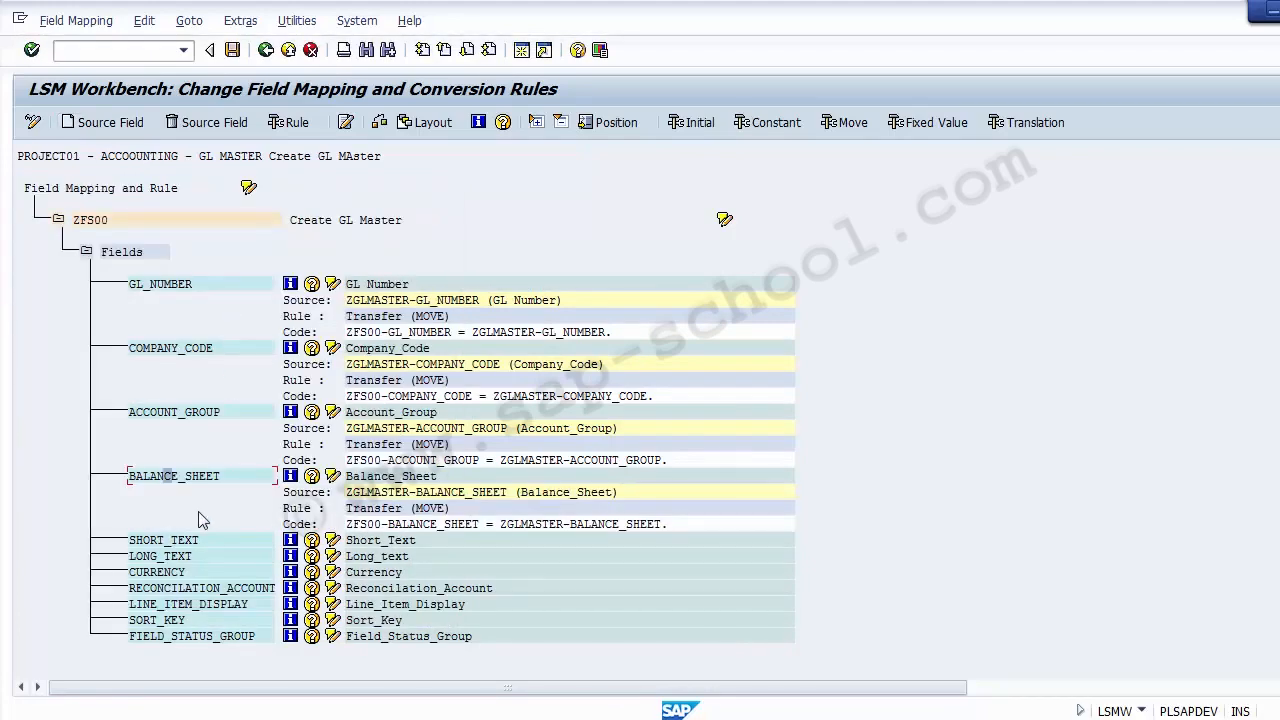
click(166, 541)
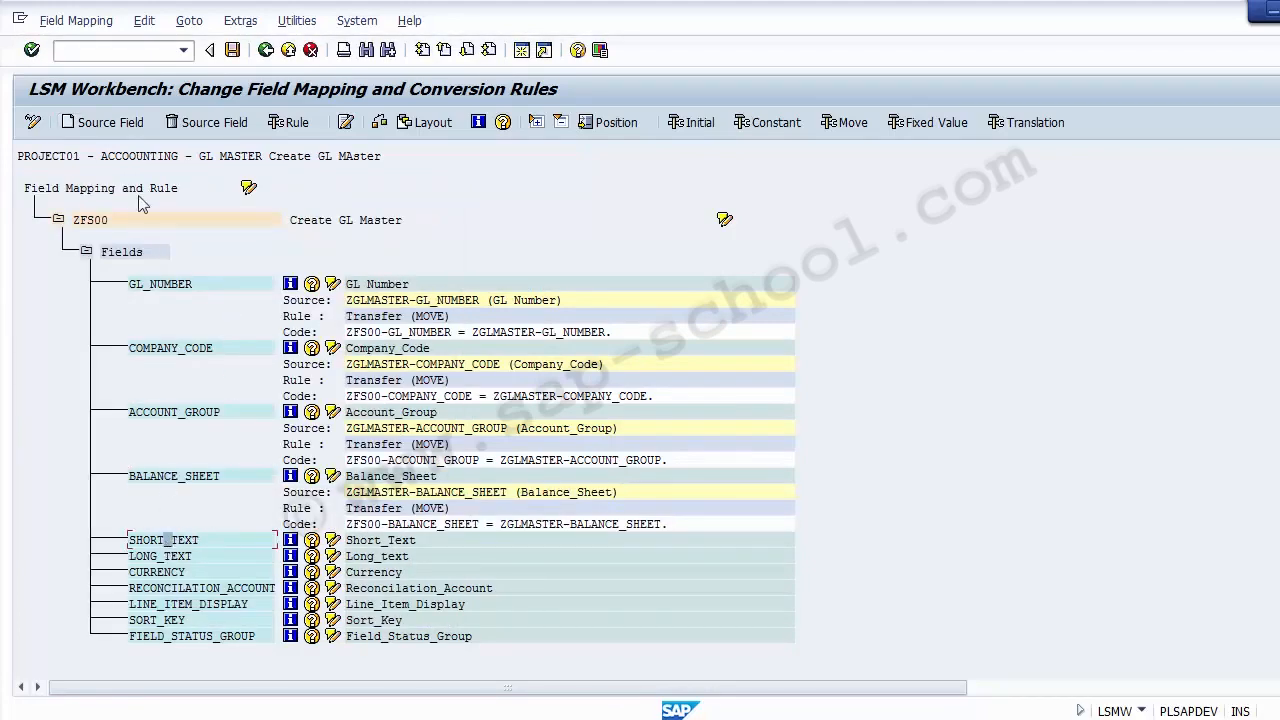
click(100, 122)
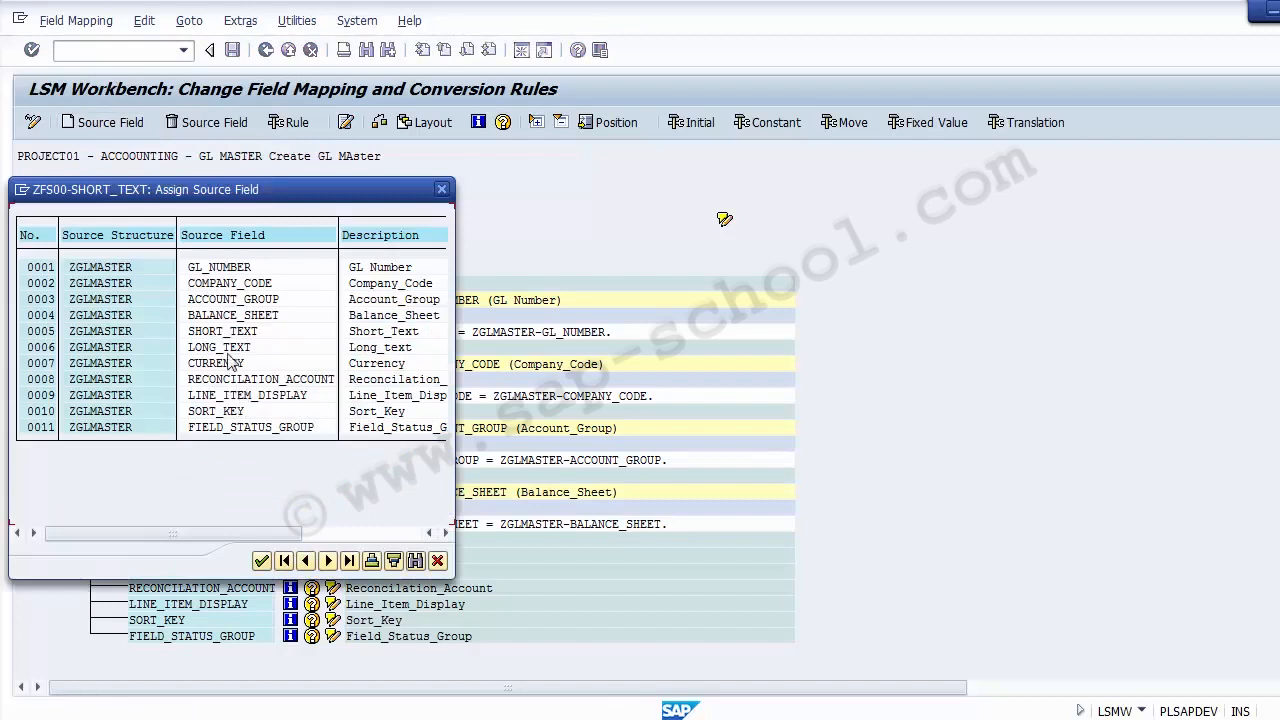
double_click(216, 333)
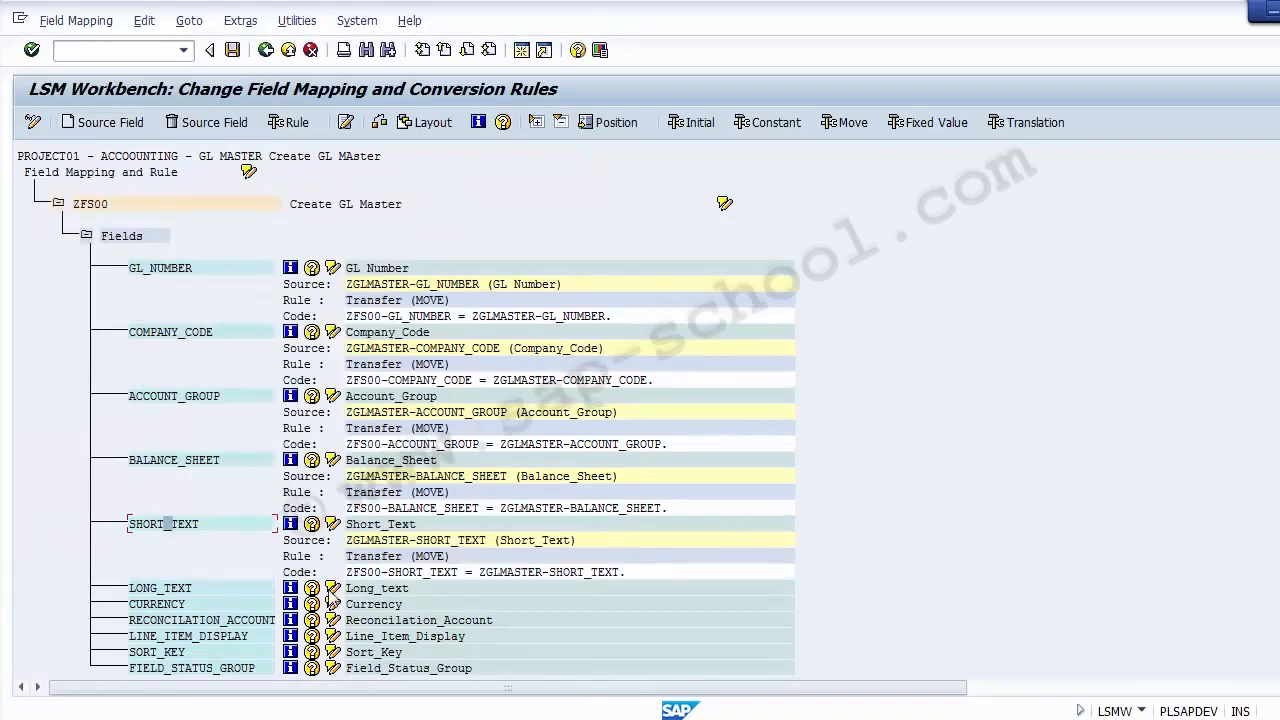
Assign the source fields ZGLMASTER-LONG_TEXT and ZGLMASTER-CURRENCY to the target fields LONG_TEXT and CURRENCY
click(157, 590)
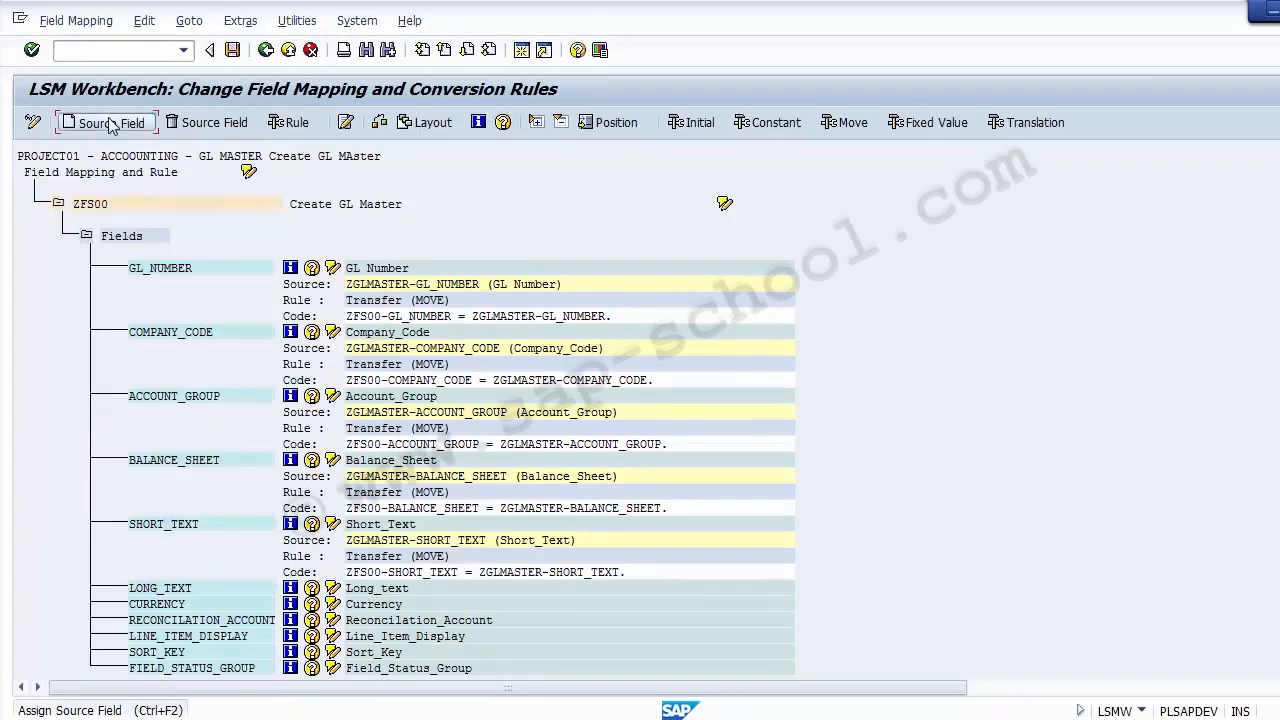
click(100, 122)
double_click(228, 346)
click(157, 651)
click(100, 122)
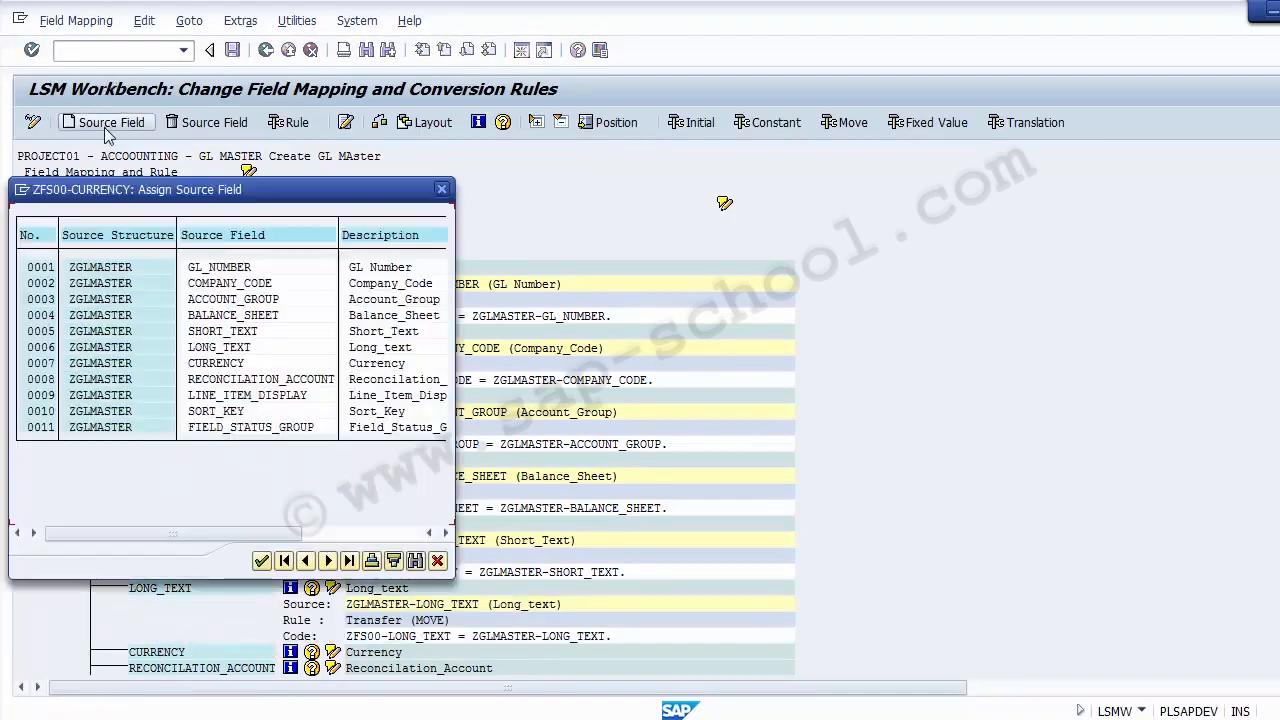
click(216, 364)
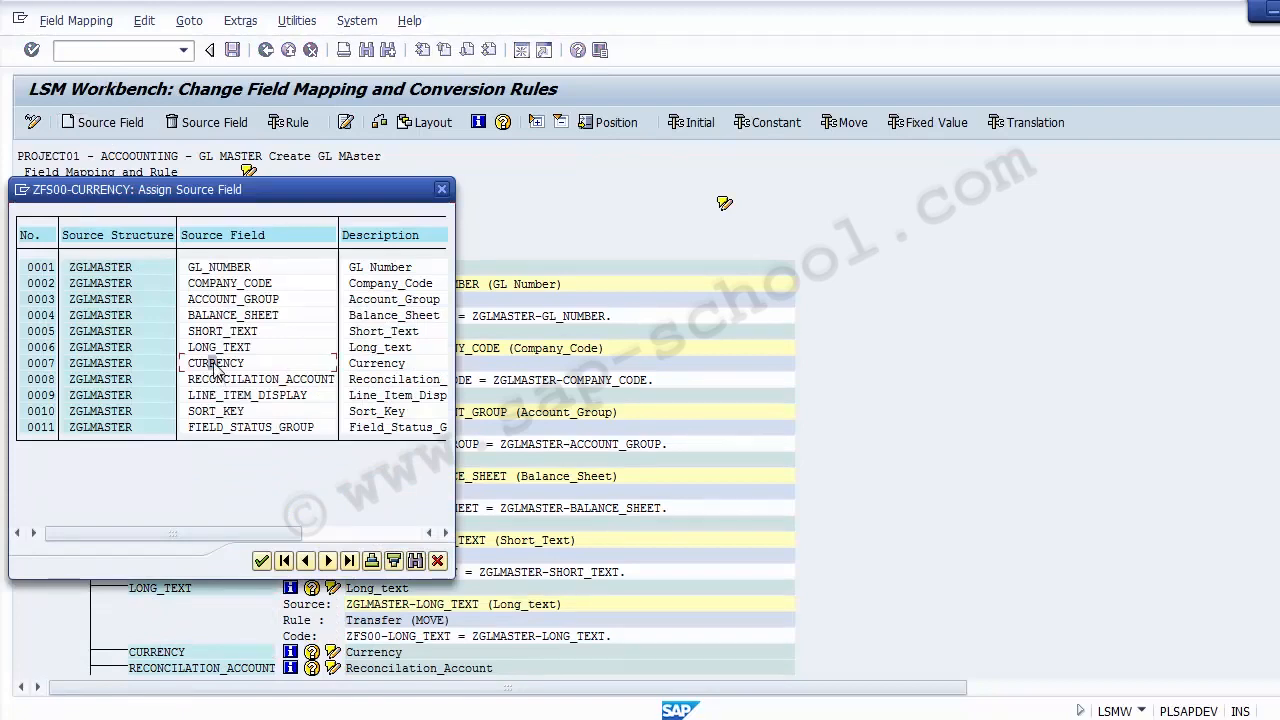
double_click(213, 362)
Assign the source fields ZGLMASTER-RECONCILATION_ACCOUNT and ZGLMASTER-LINE_ITEM_DISPLAY to the target fields RECONCILATION_ACCOUNT and LINE_ITEM_DISPLAY
scroll(406, 460, down, 10)
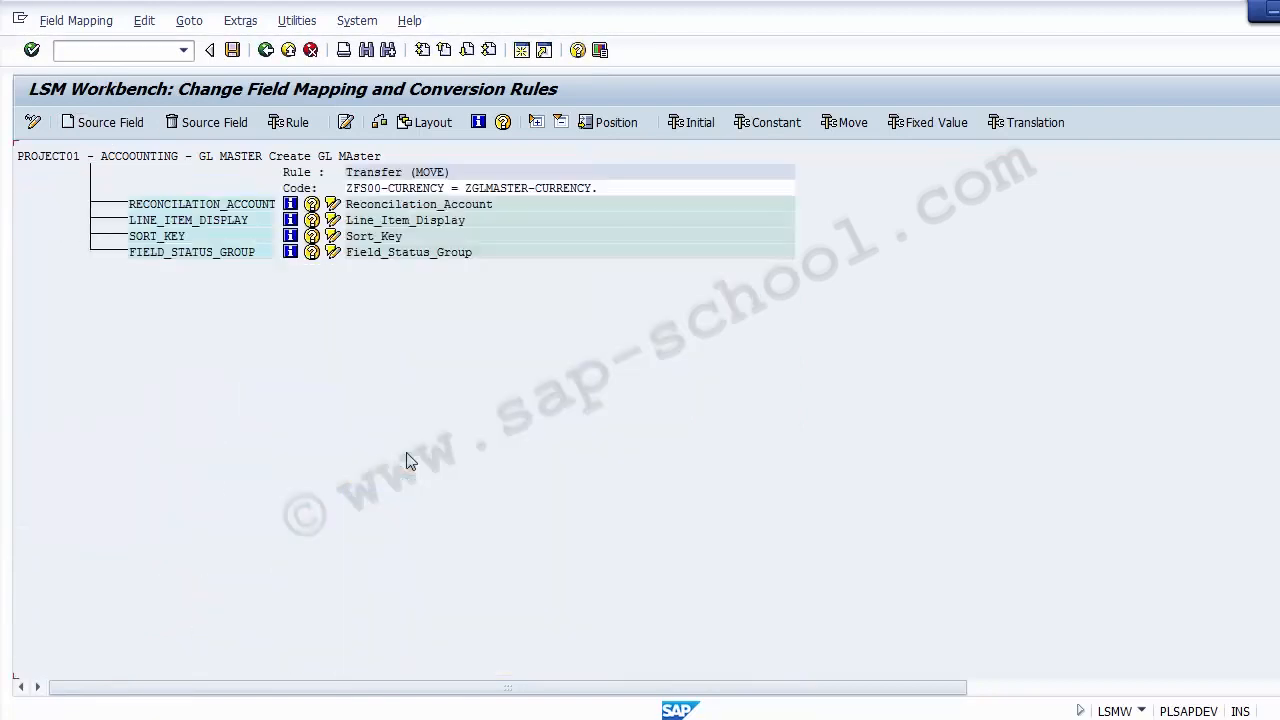
click(148, 204)
click(112, 124)
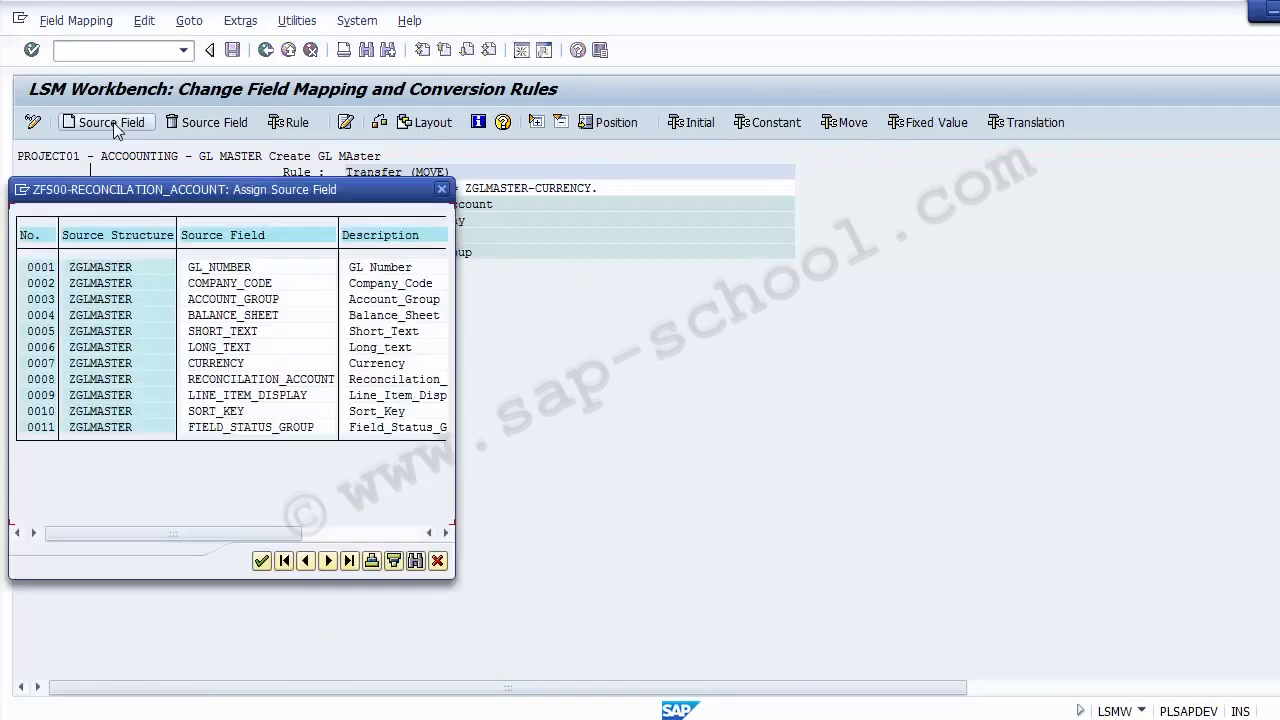
double_click(228, 379)
click(167, 270)
click(110, 123)
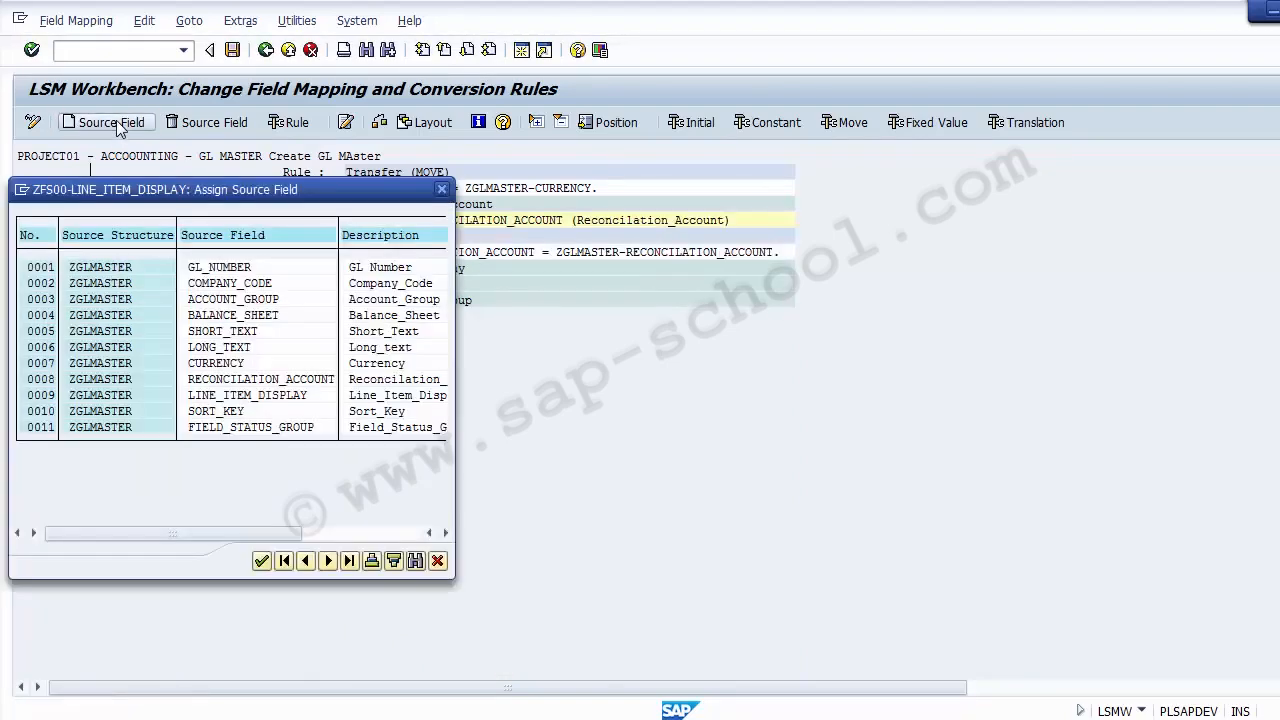
double_click(233, 400)
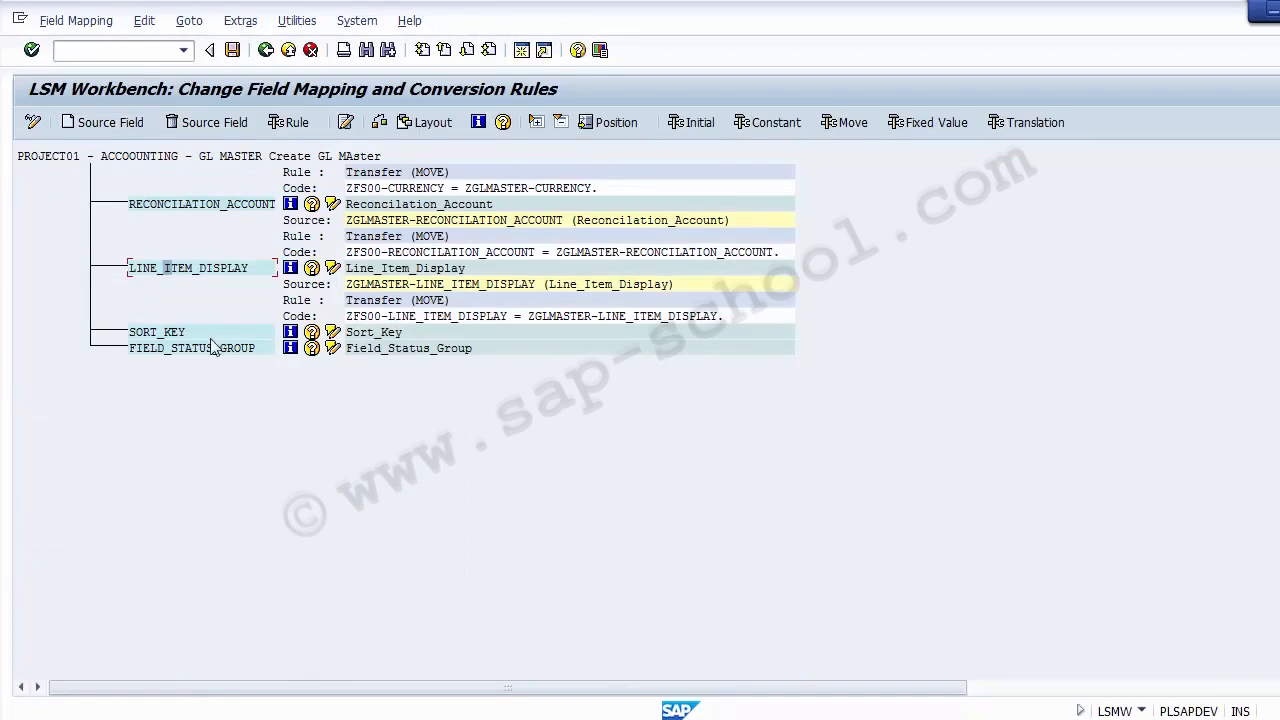
Assign the source fields ZGLMASTER-SORT_KEY and ZGLMASTER-FIELD_STATUS_GROUP to the target fields SORT_KEY and FIELD_STATUS_GROUP
click(110, 123)
double_click(207, 410)
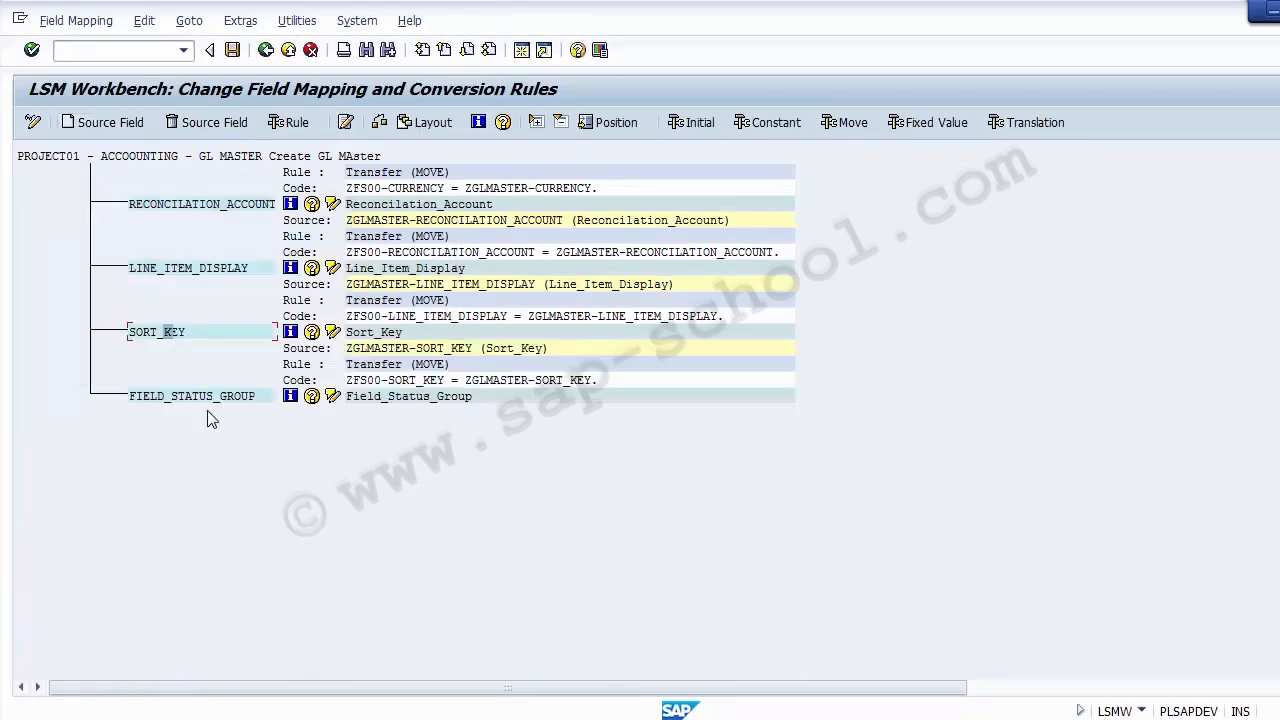
click(188, 398)
click(110, 123)
double_click(237, 427)
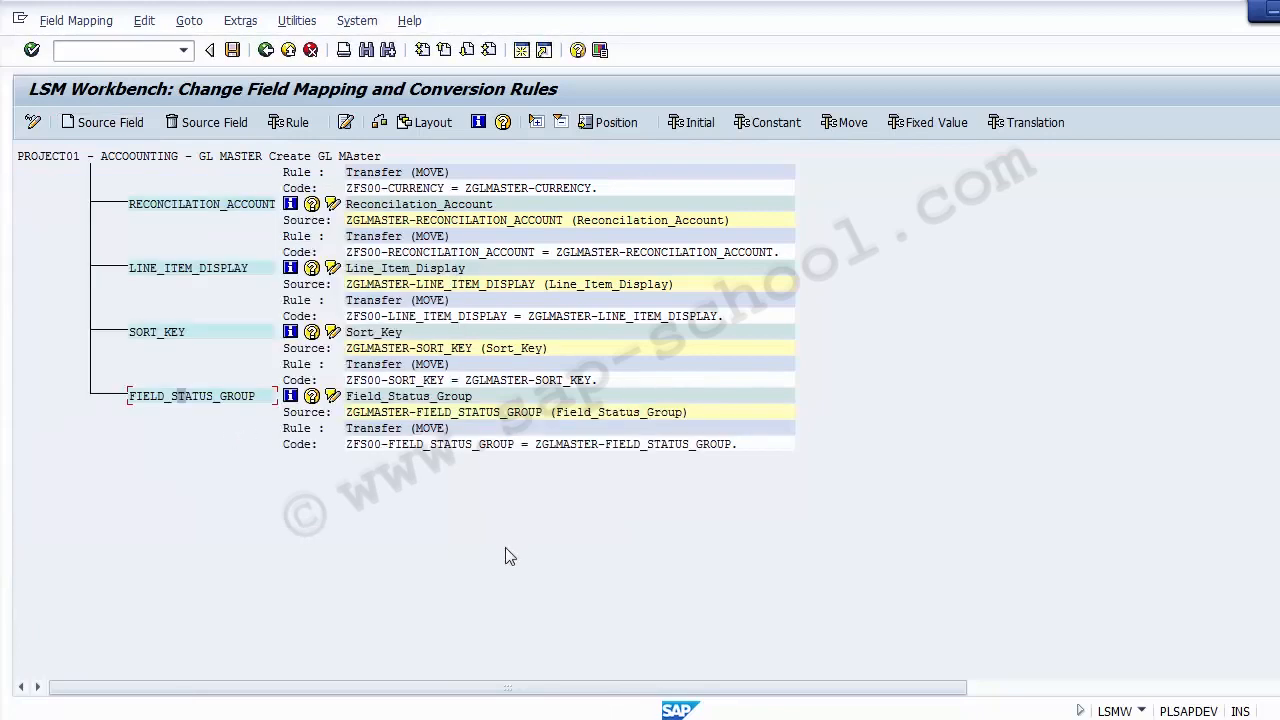
Review the completed field mapping from the beginning, save it and return to the list of process steps
click(1279, 289)
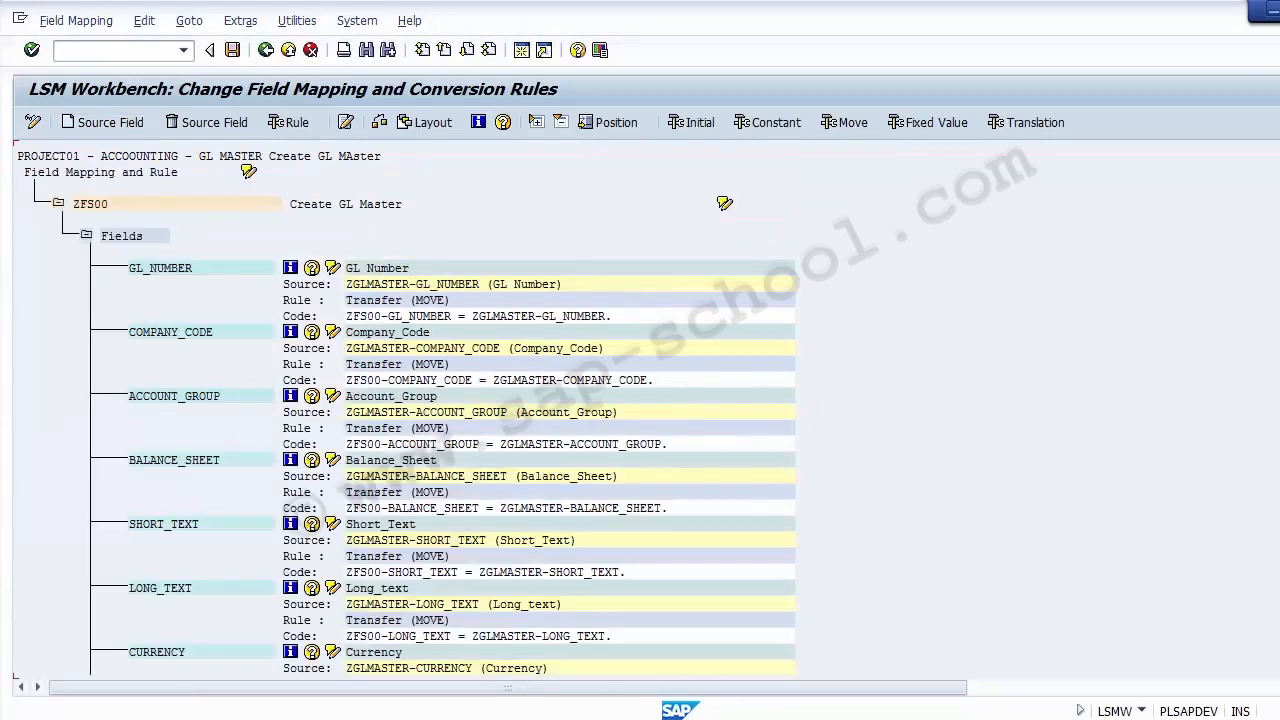
click(1279, 160)
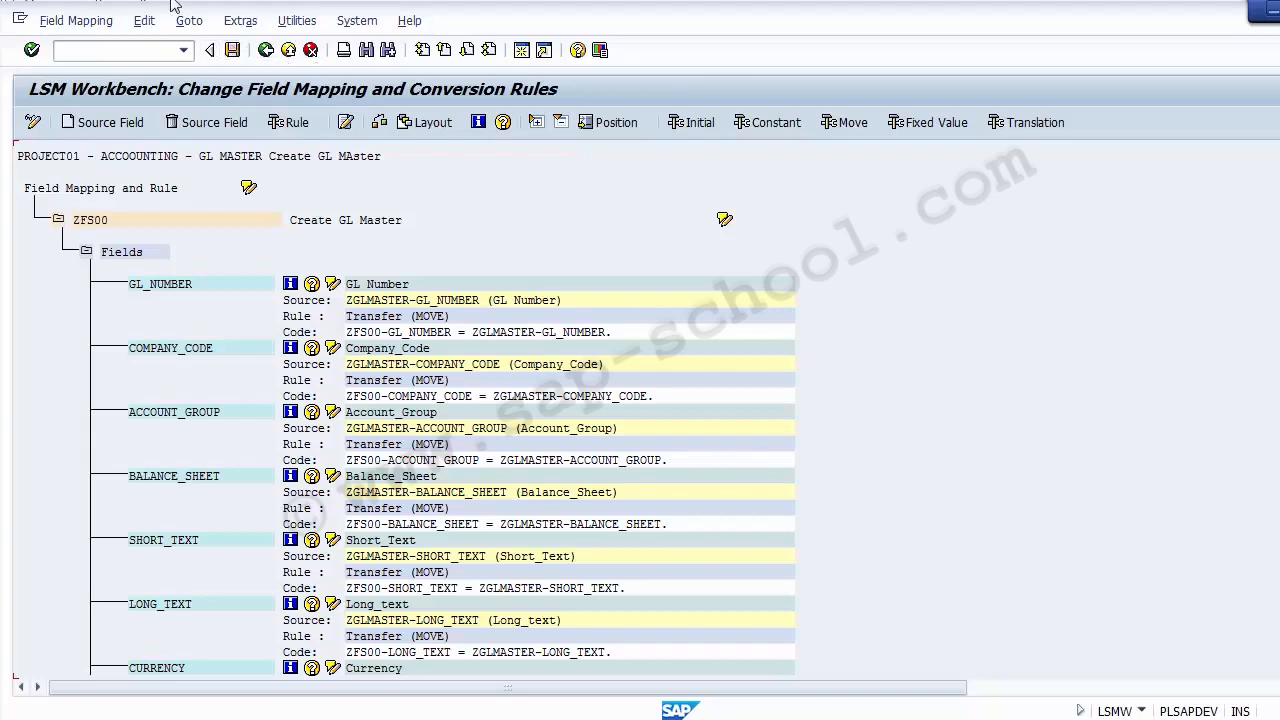
click(231, 51)
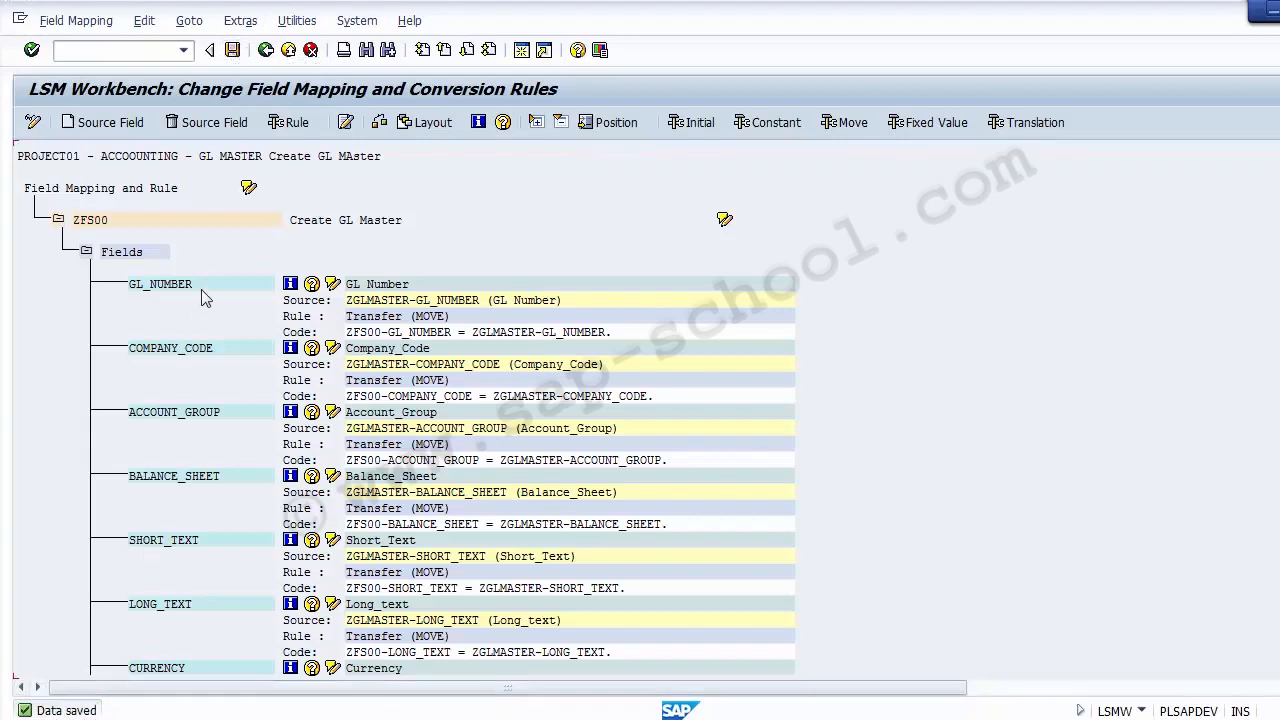
click(263, 52)
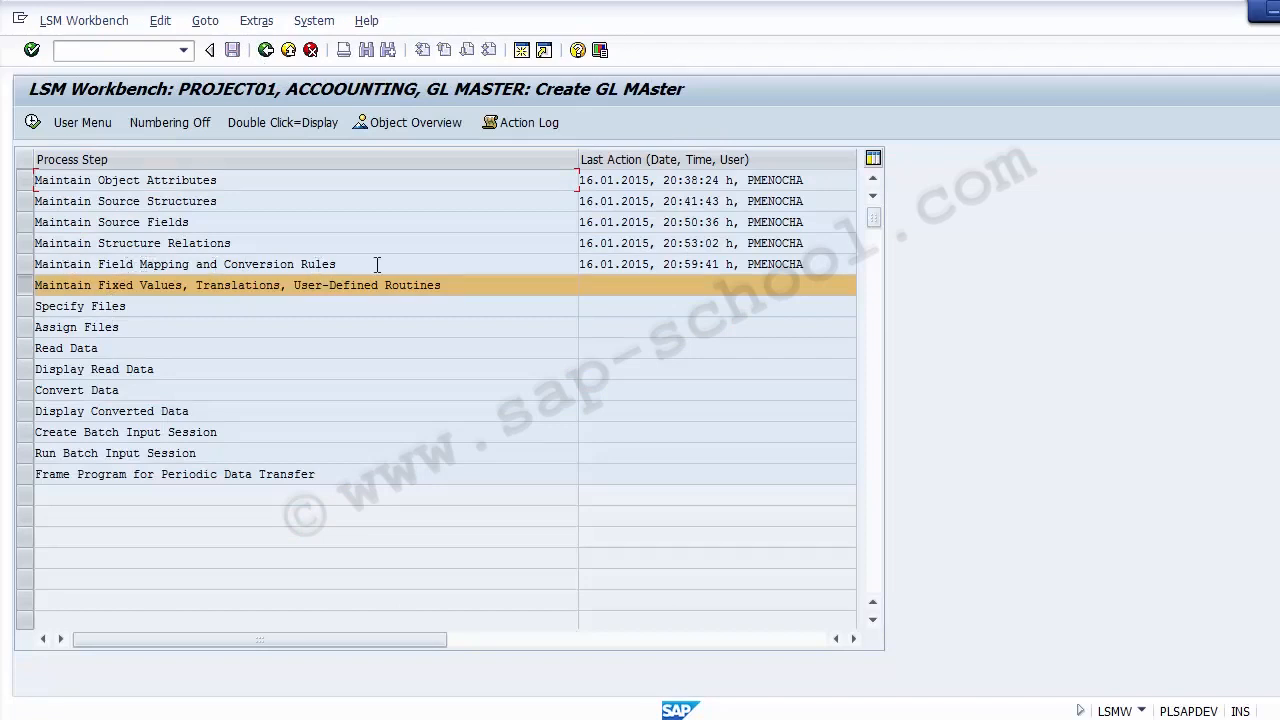
Open the process step Maintain Fixed Values, Translations, User-Defined Routines and look over its rule categories under PROJECT01
drag(380, 266, 480, 290)
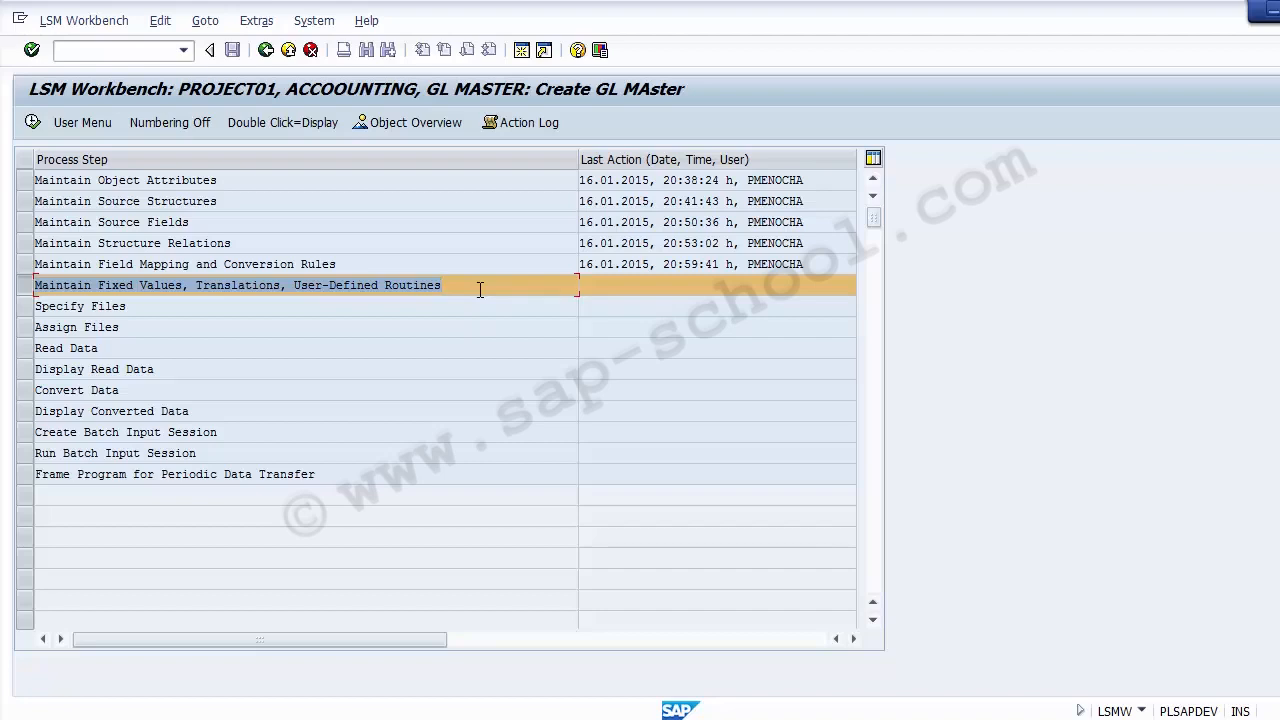
click(31, 126)
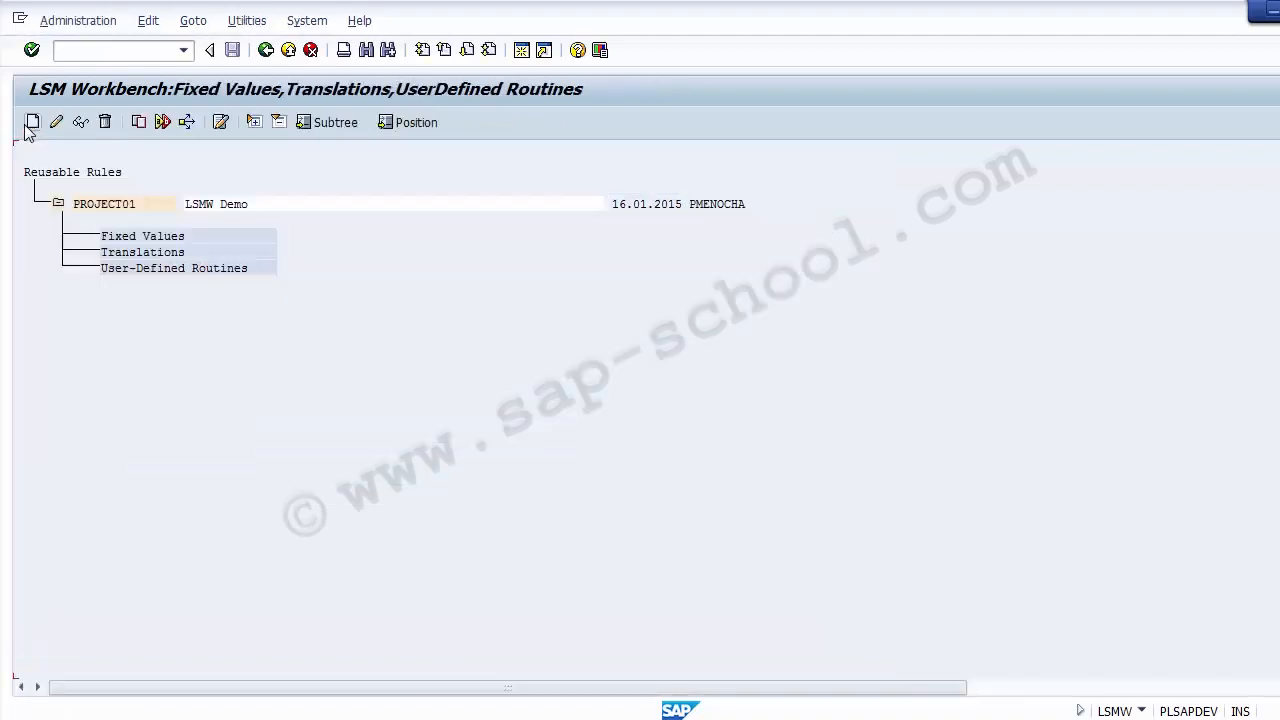
click(157, 252)
click(168, 268)
click(238, 240)
click(154, 238)
Create a fixed value named Bukrs with the description "Company COde" under PROJECT01 and expand Fixed Values to show it
click(133, 238)
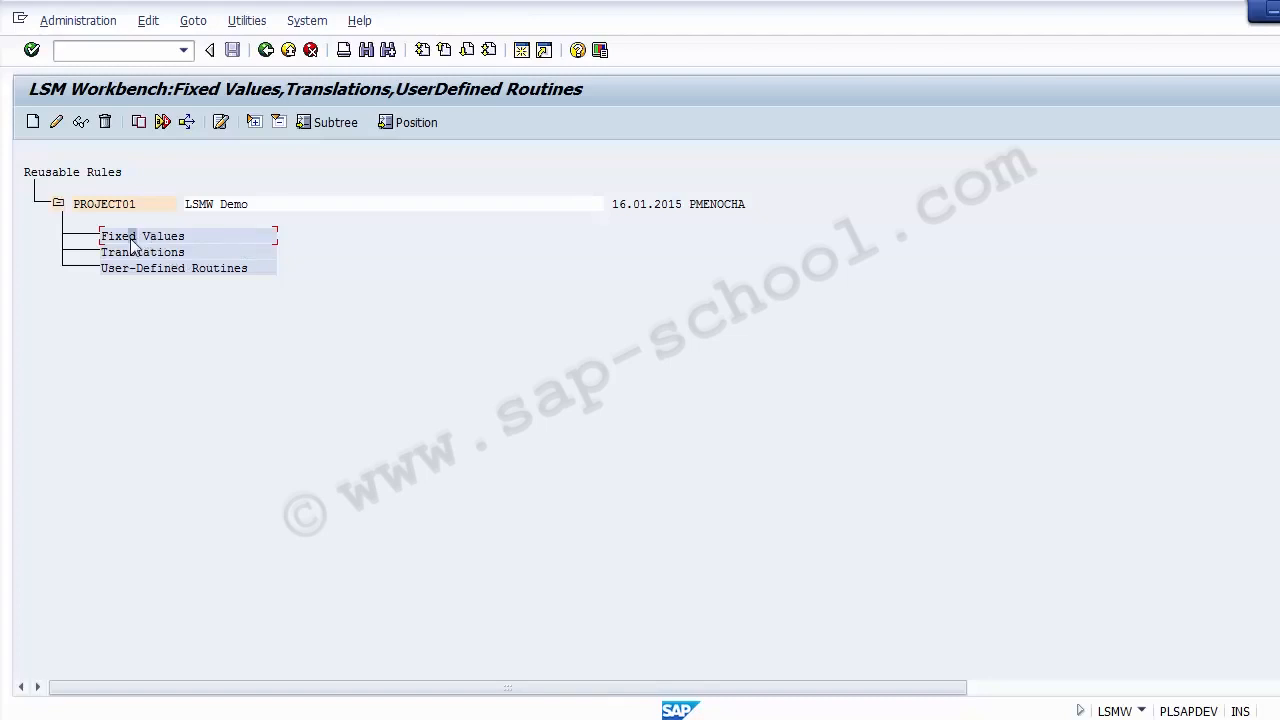
click(33, 123)
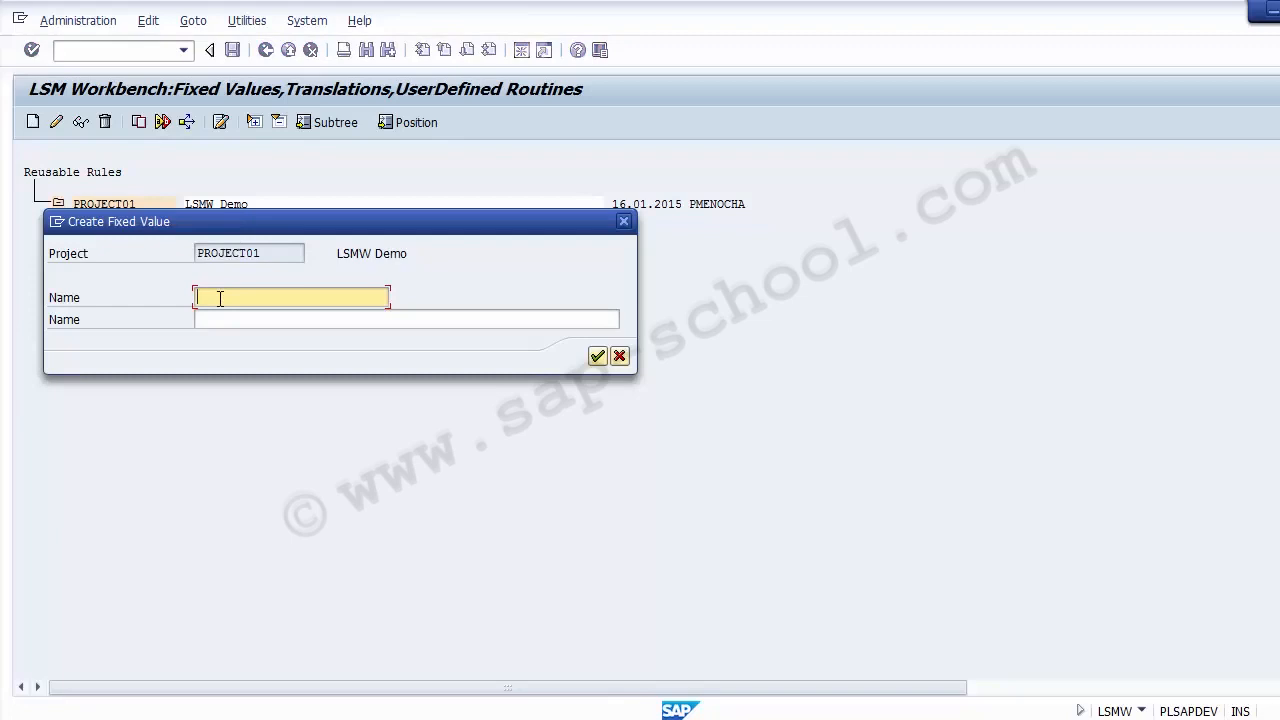
text(Bukrs)
key(Tab)
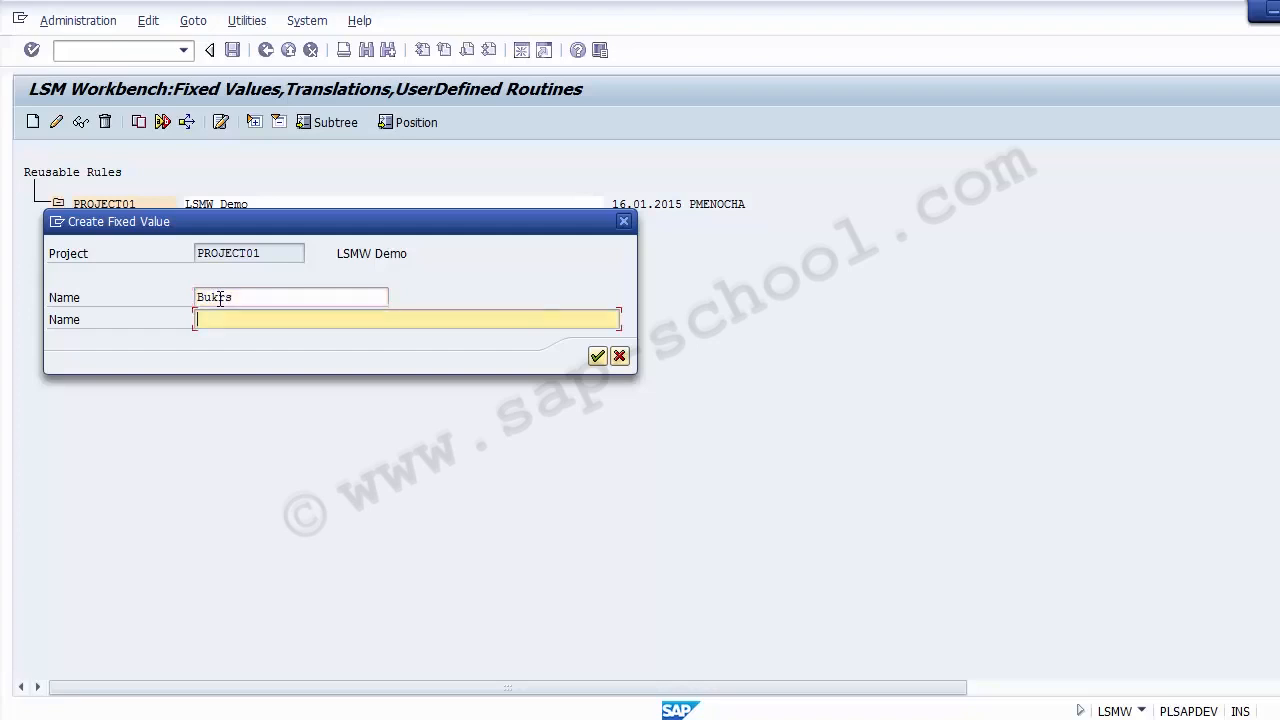
text(Company COde)
key(Return)
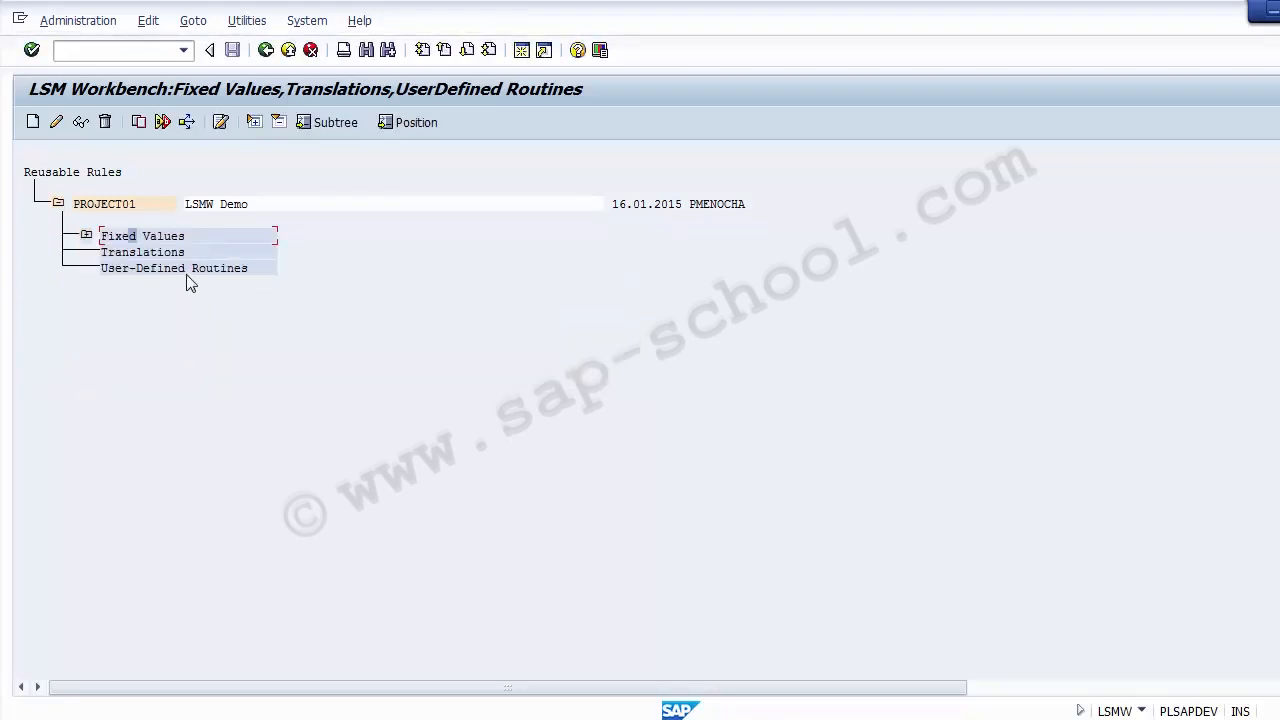
click(86, 236)
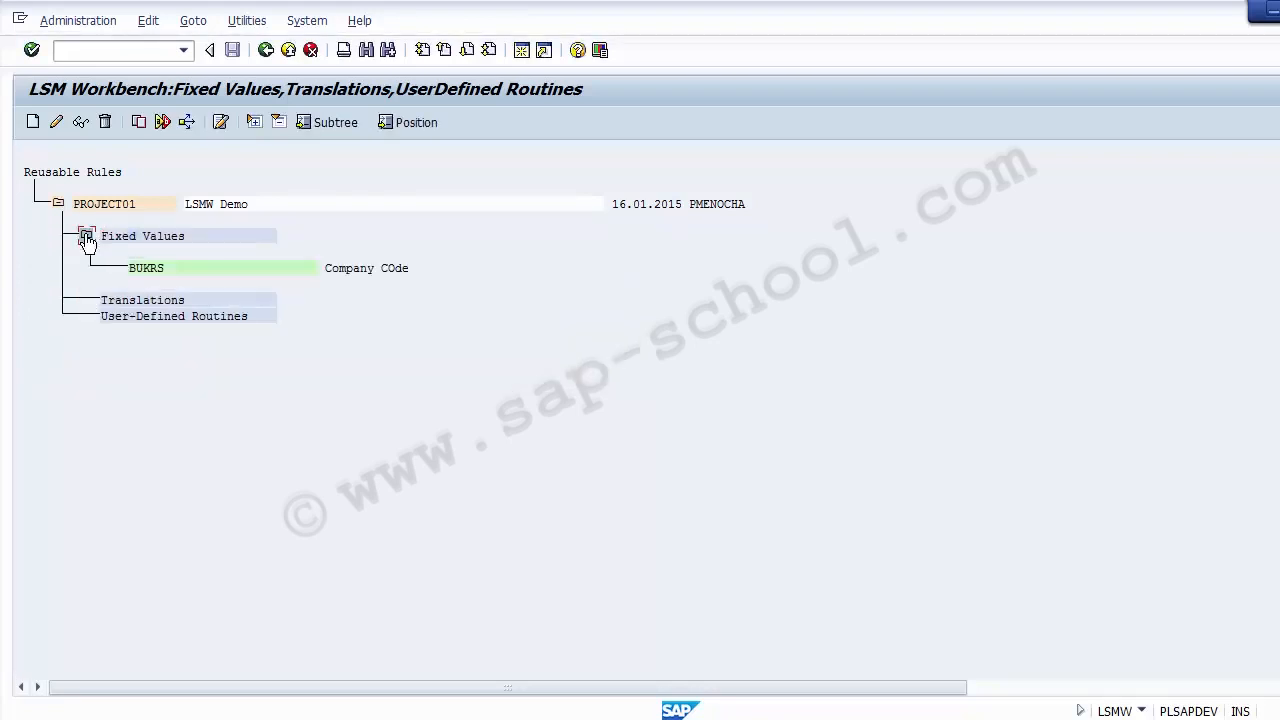
Leave the reusable rules overview for the process step list and reopen Maintain Fixed Values, Translations, User-Defined Routines
click(266, 268)
click(352, 270)
click(126, 300)
click(265, 51)
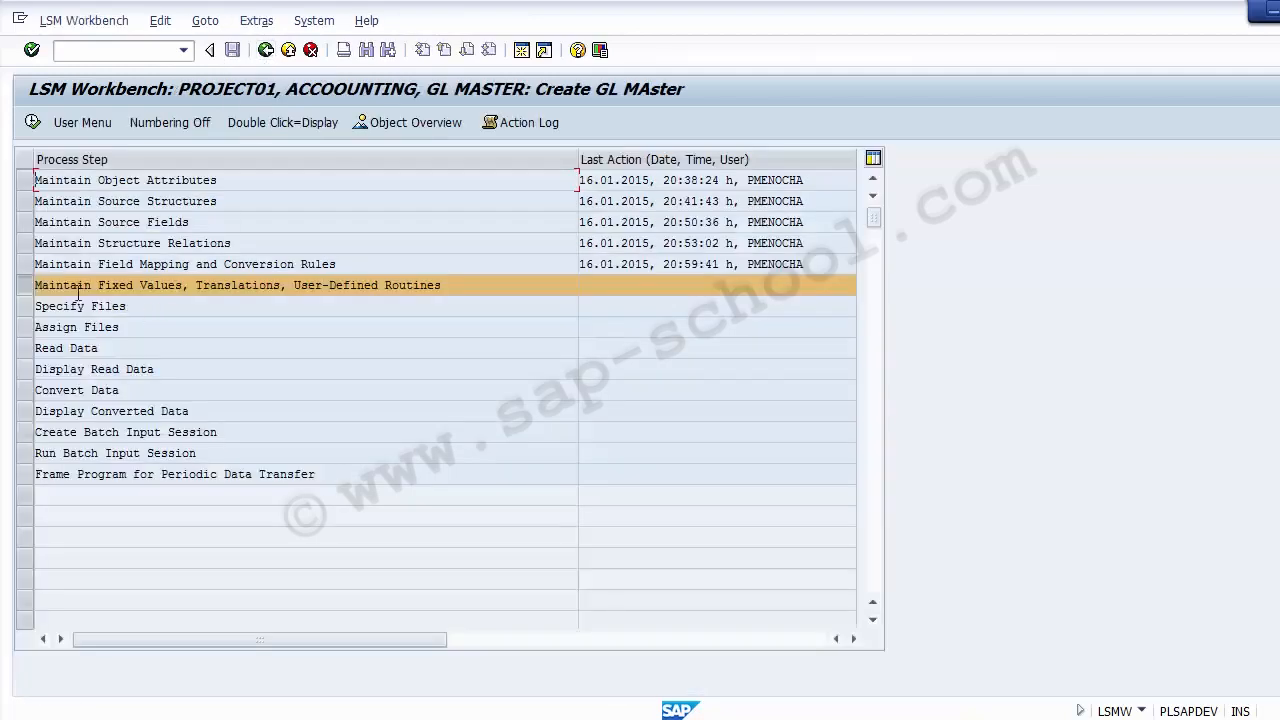
click(32, 122)
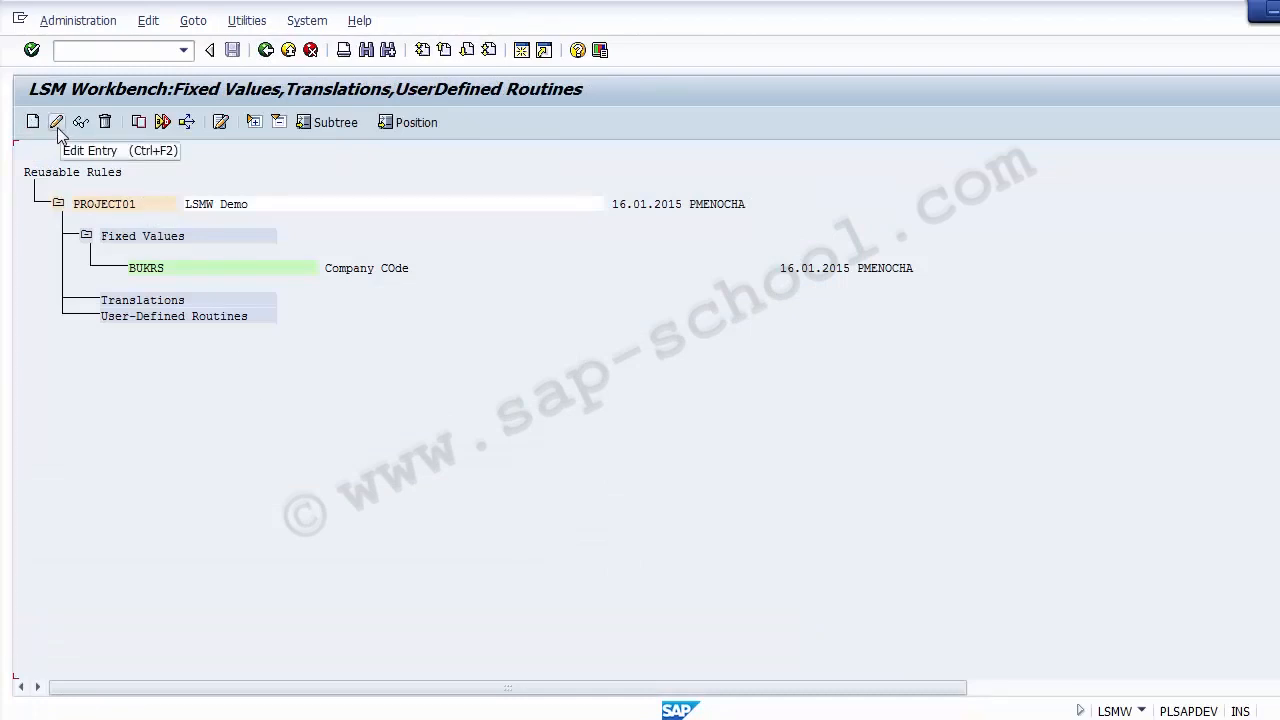
Edit the fixed value BUKRS to output length 4 and value 9000, and return to the list of process steps
click(147, 268)
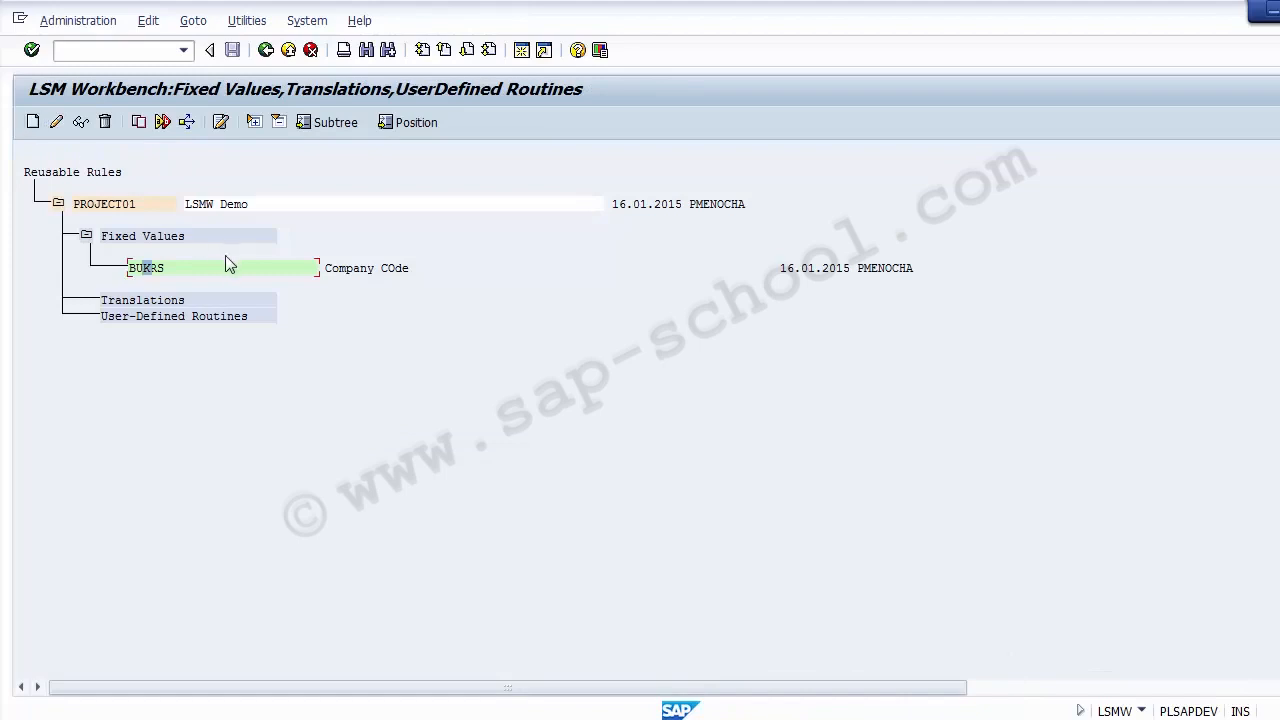
click(180, 268)
click(57, 123)
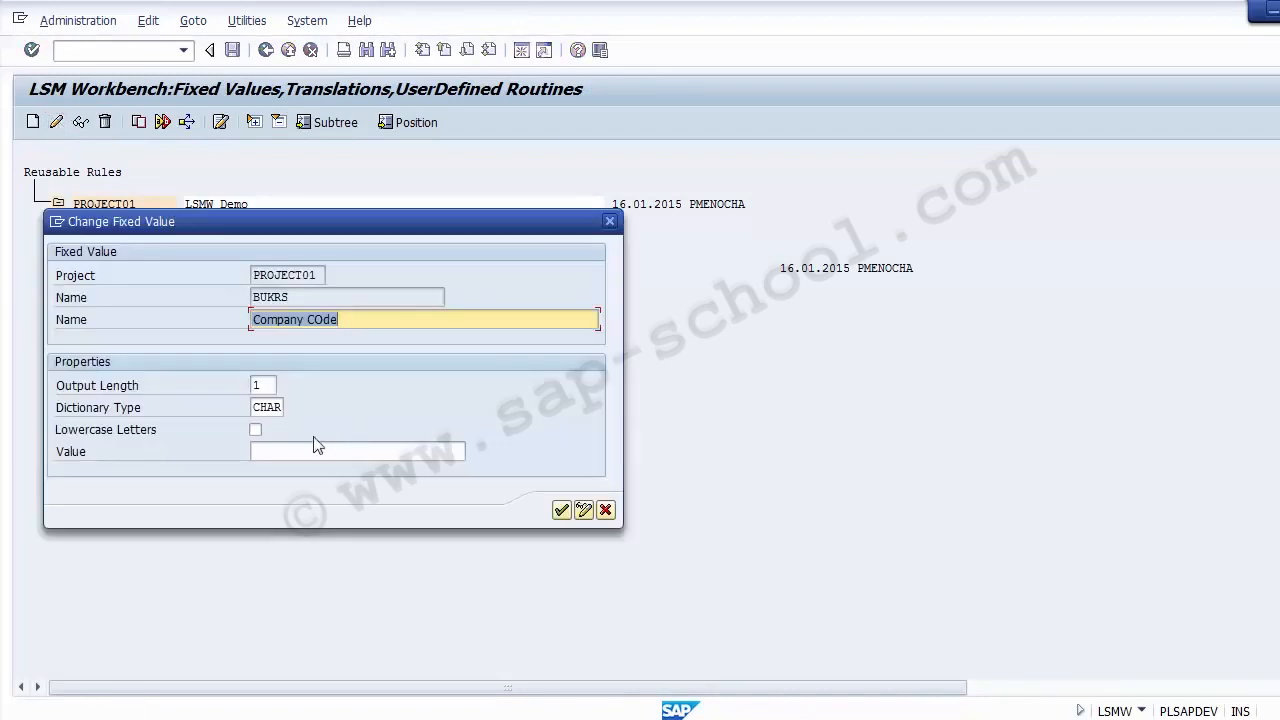
click(263, 384)
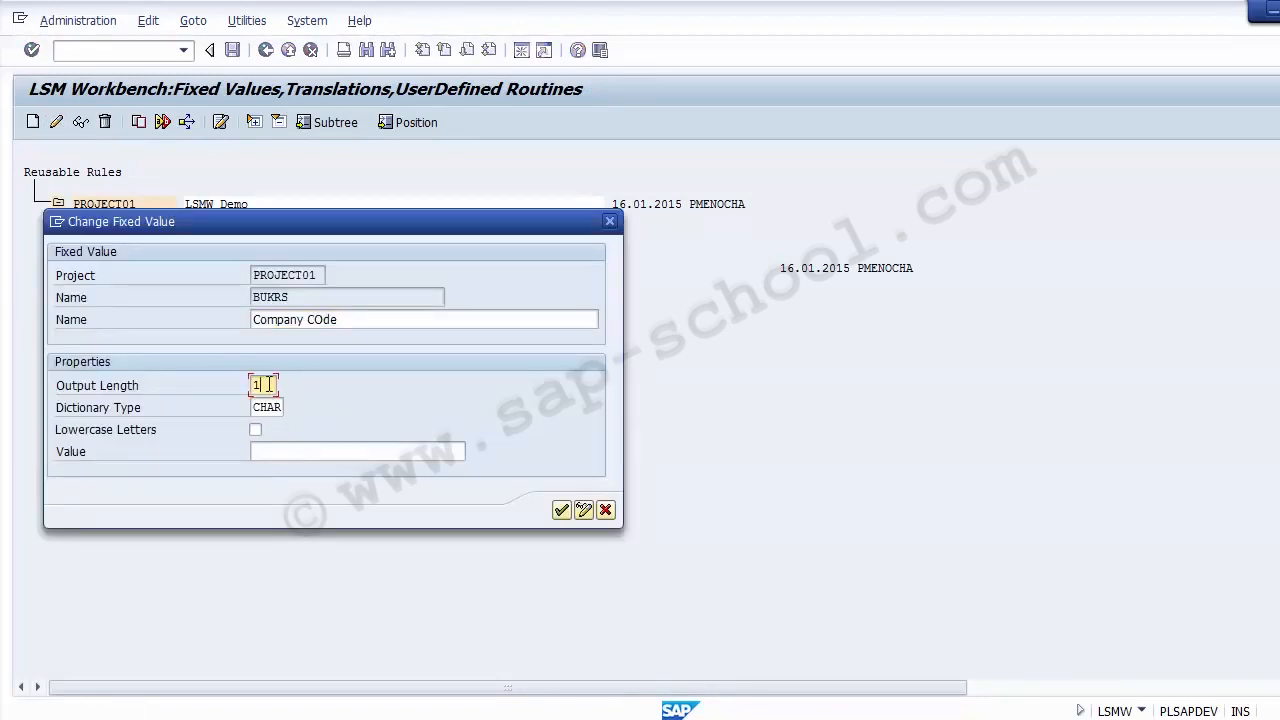
key(BackSpace)
text(4)
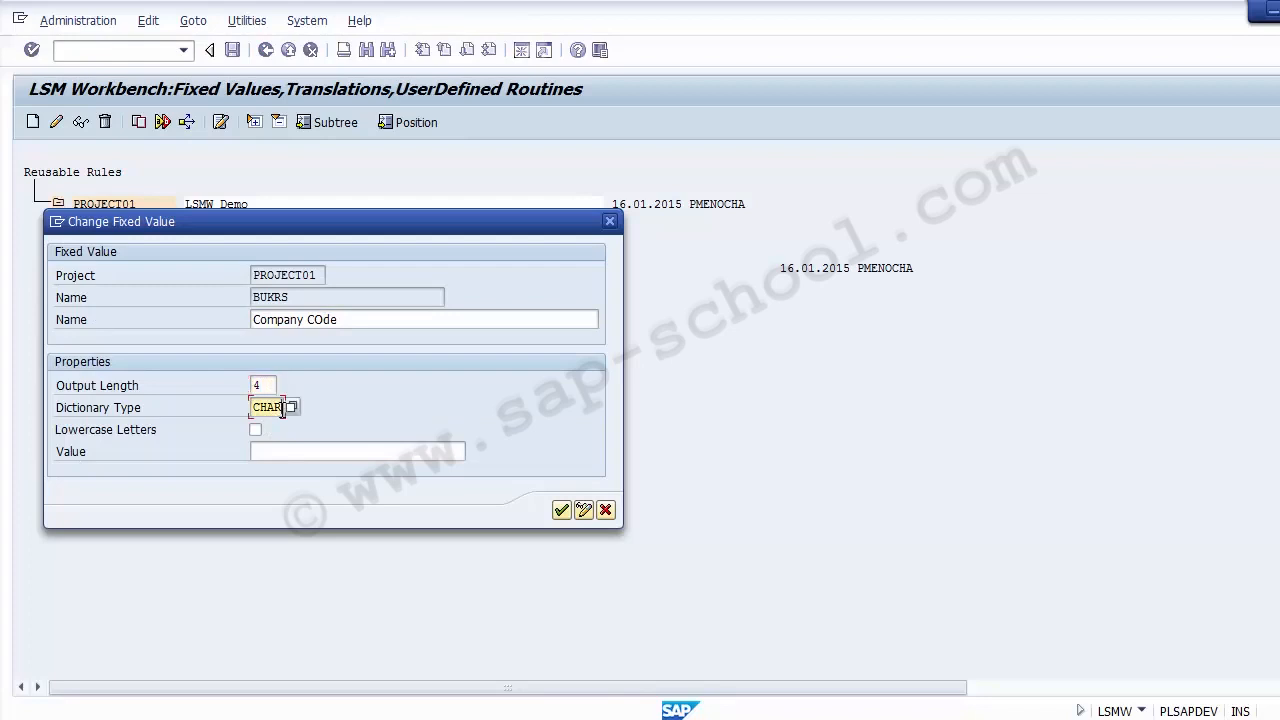
click(276, 451)
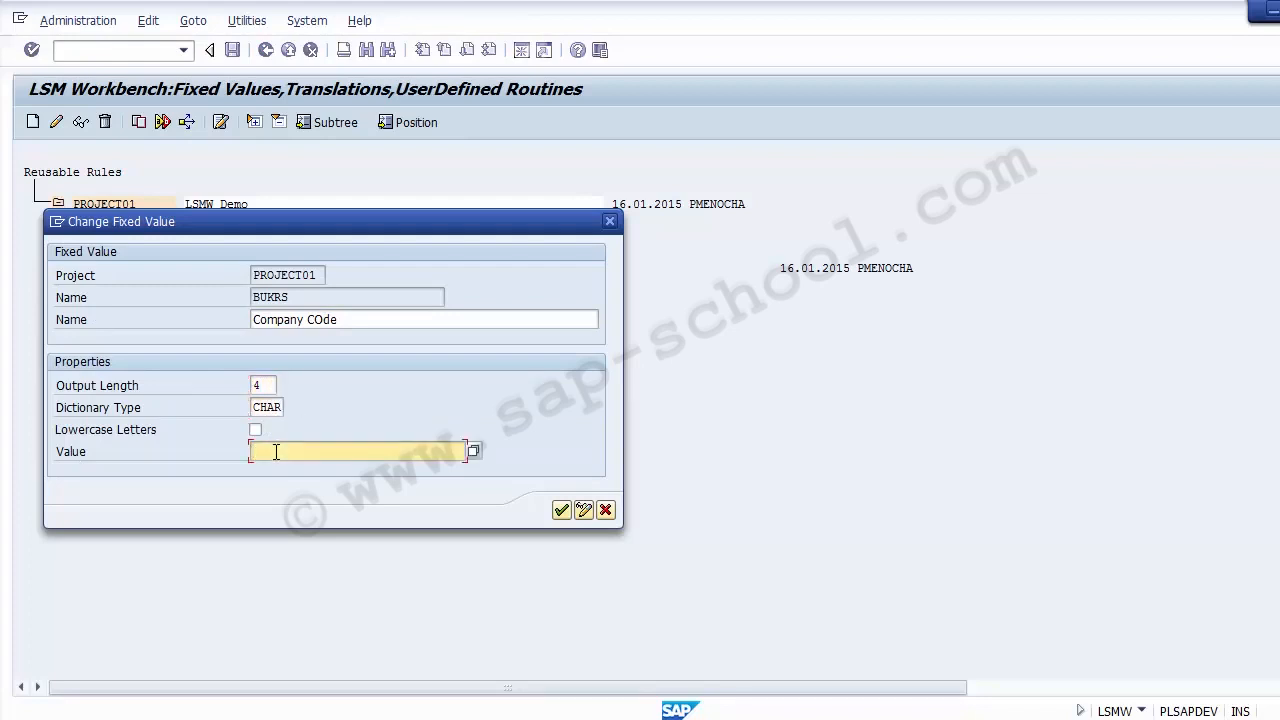
text(9000)
drag(282, 451, 247, 451)
click(560, 512)
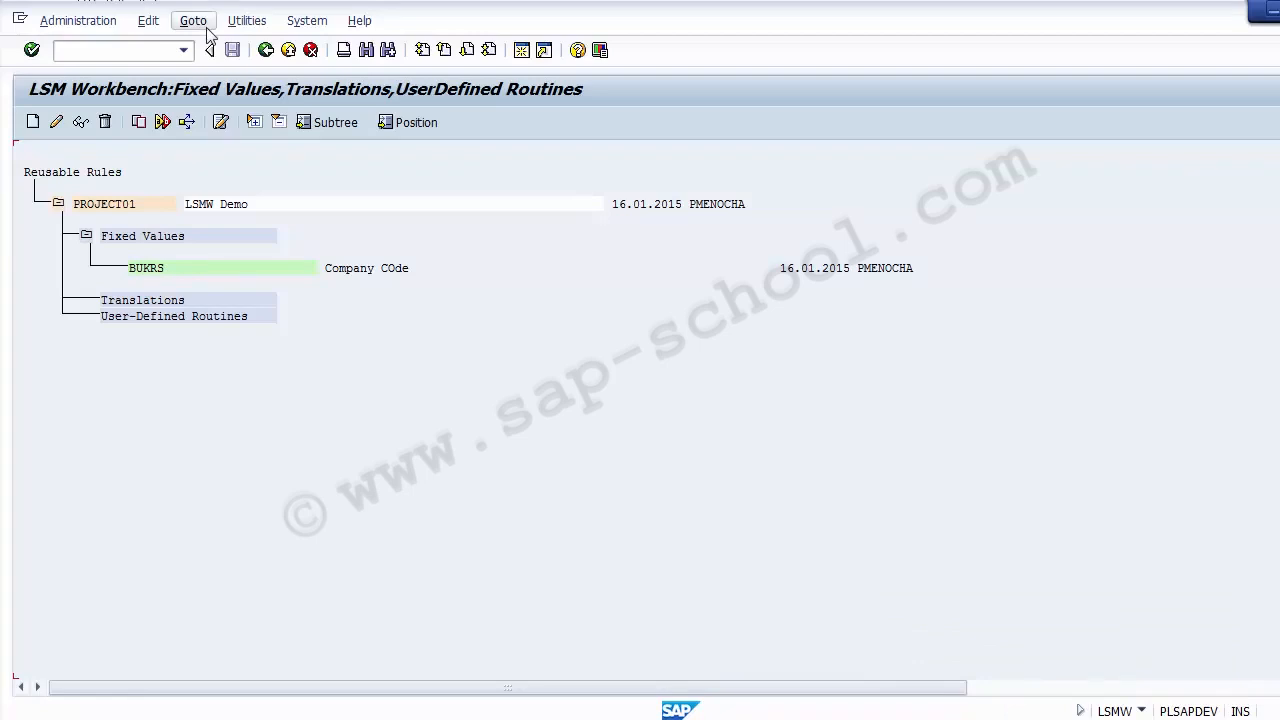
click(265, 51)
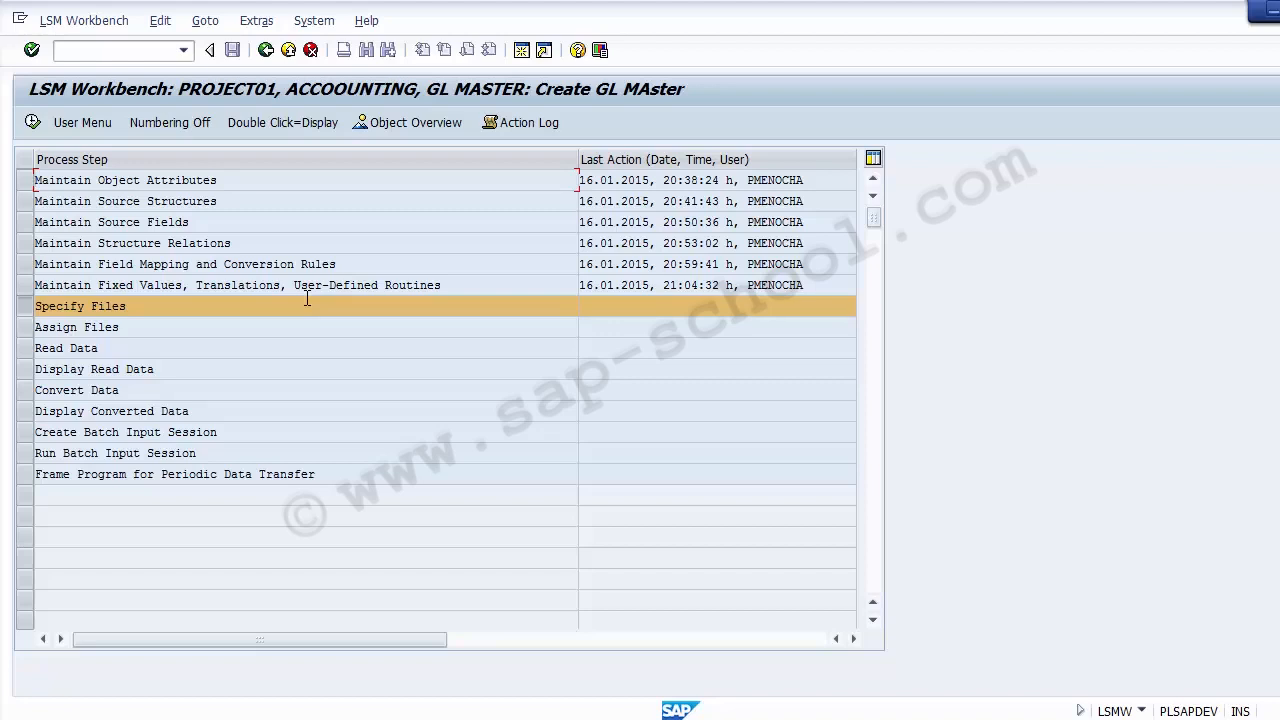
Switch to the Excel workbook and copy the field names in B4:B14 of Sheet3 to a new sheet starting at B3
key(alt+Tab)
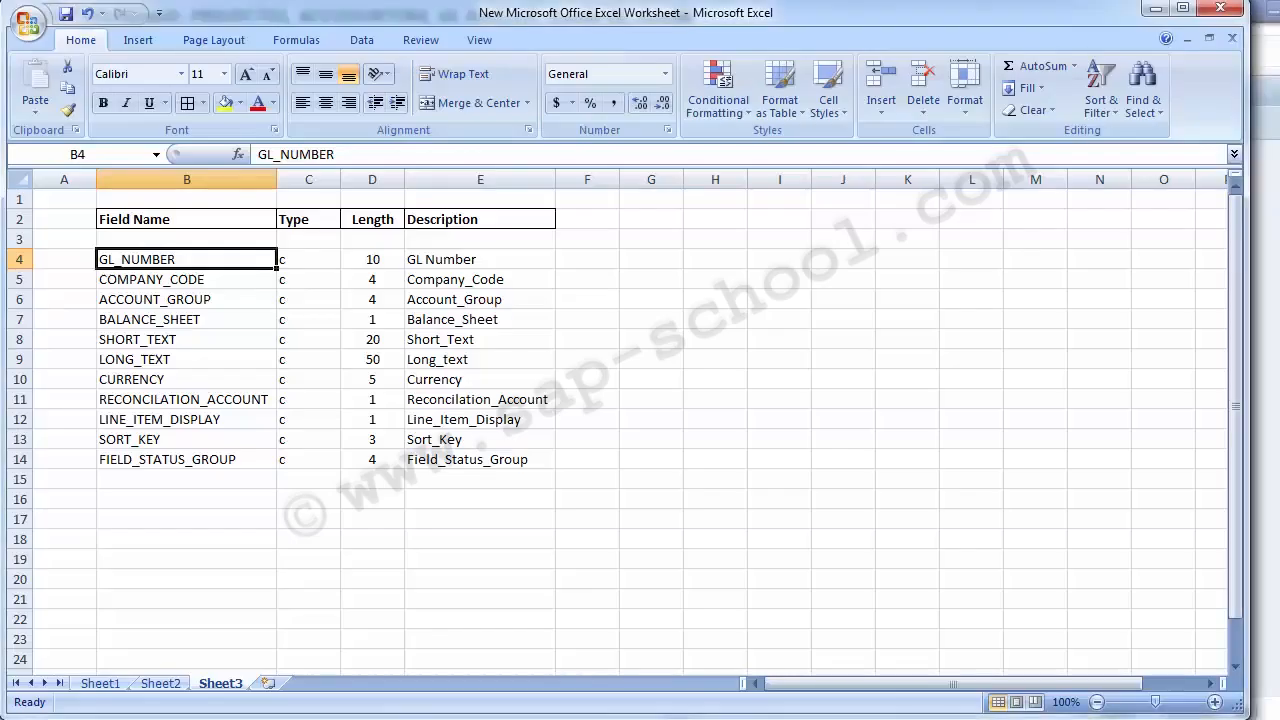
drag(138, 264, 155, 457)
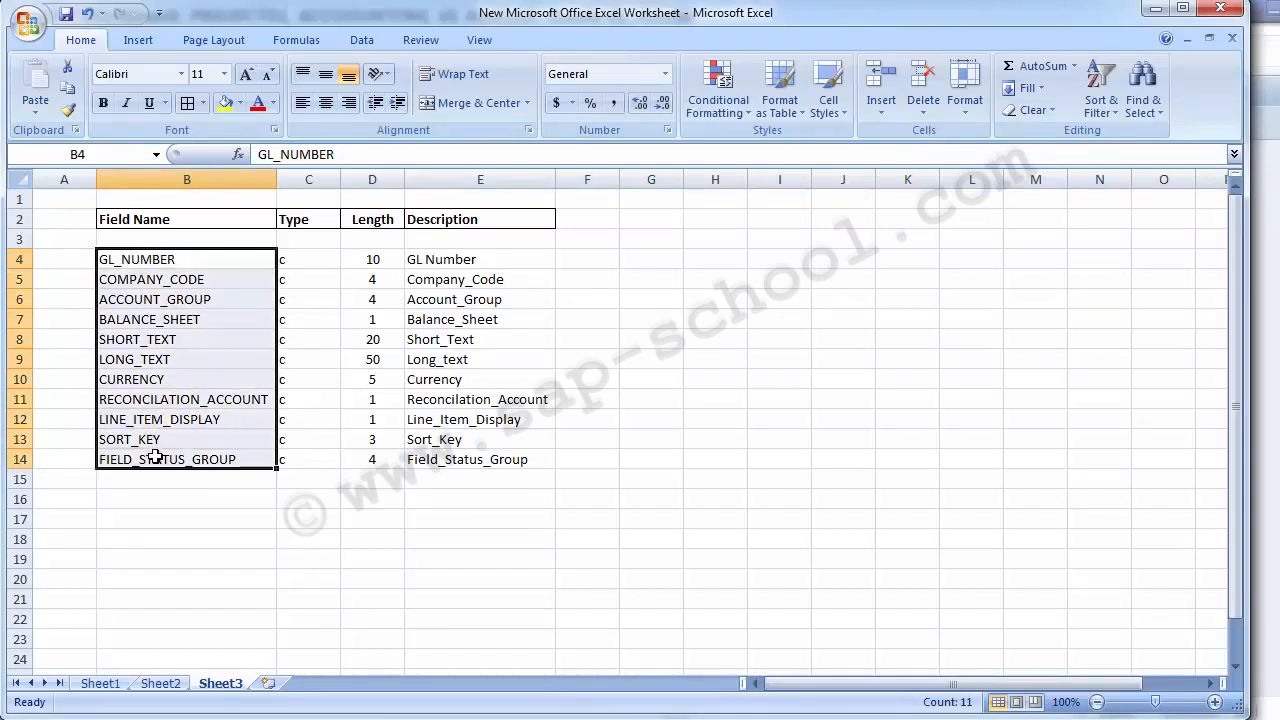
key(ctrl+c)
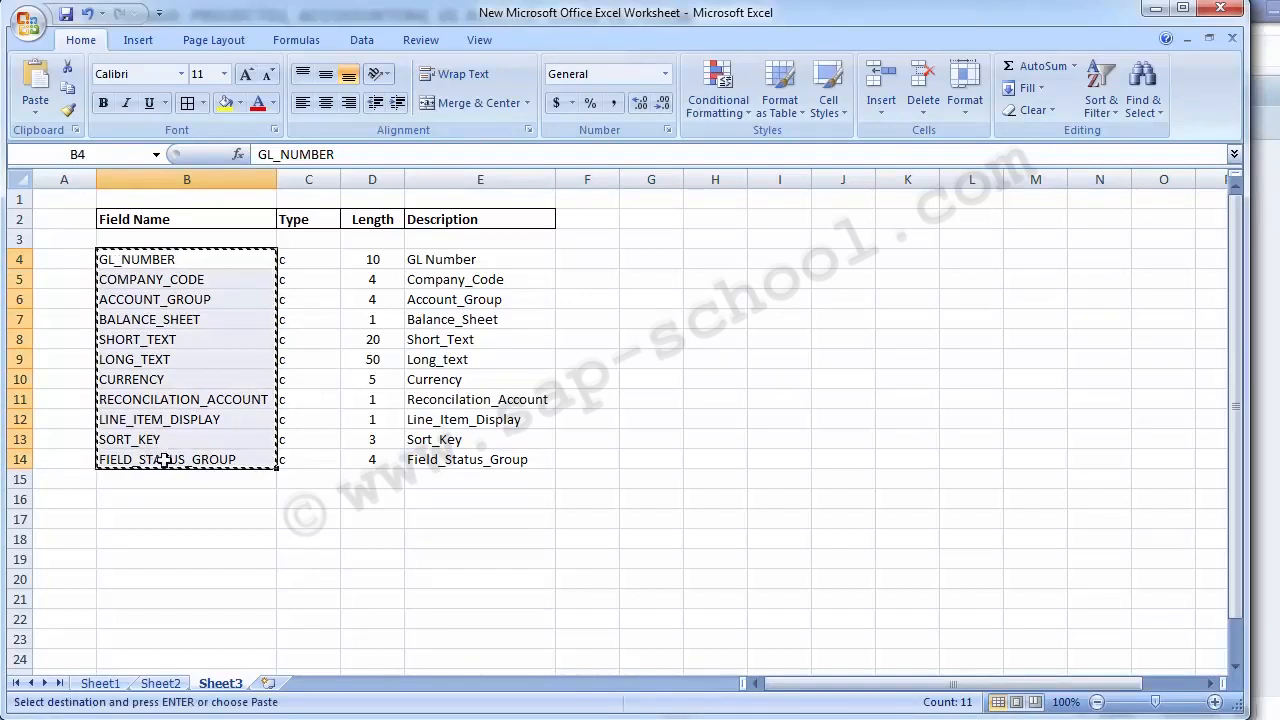
click(268, 684)
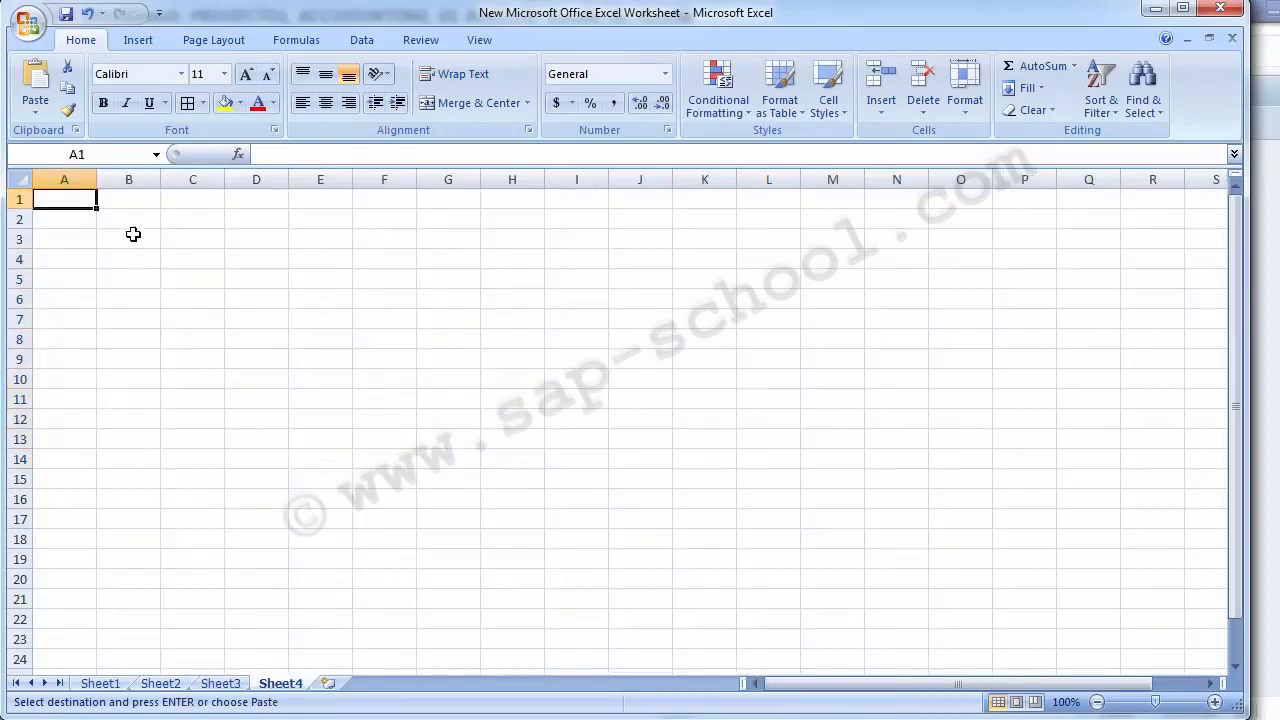
click(136, 242)
key(ctrl+v)
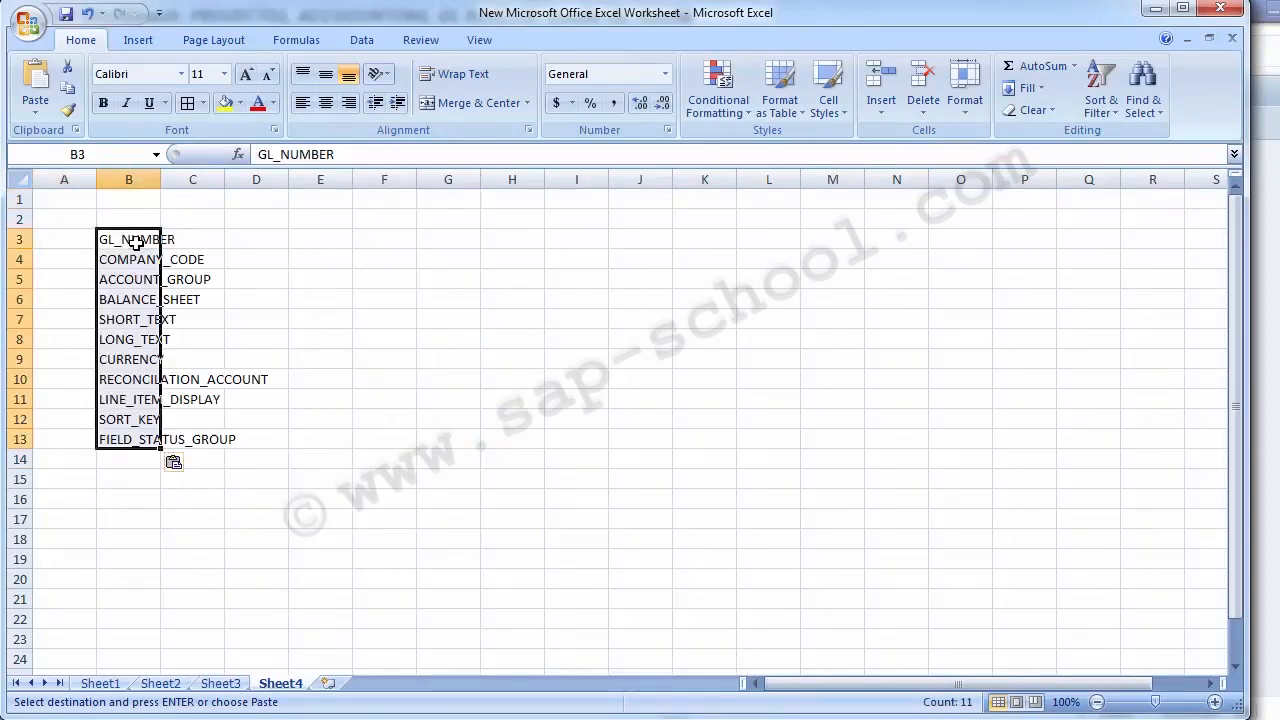
Move COMPANY_CODE from B4 to C3, beside GL_NUMBER, to start a horizontal header row
key(Down)
key(ctrl+x)
key(Right)
key(Up)
key(ctrl+v)
key(Down)
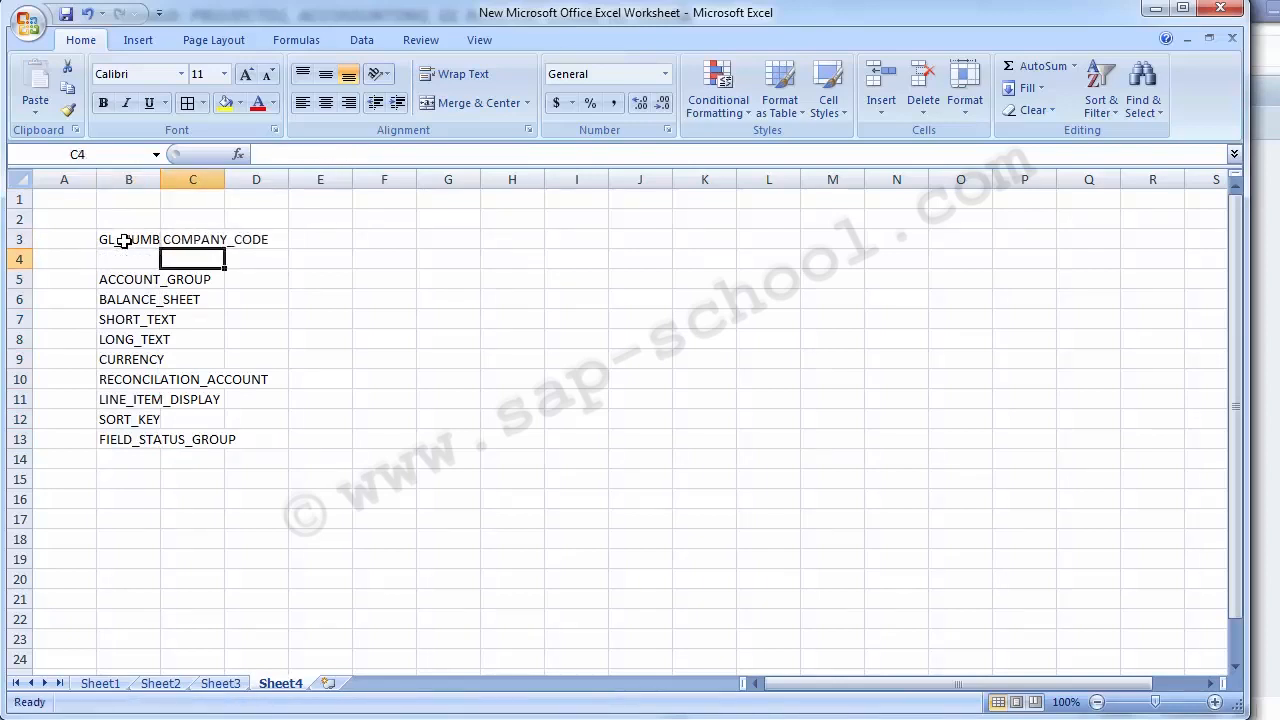
Move ACCOUNT_GROUP from B5 to D3, beside COMPANY_CODE in the header row
key(Left)
key(Down)
key(ctrl+x)
key(Right)
key(Right)
key(Up)
key(Up)
key(ctrl+v)
key(Down)
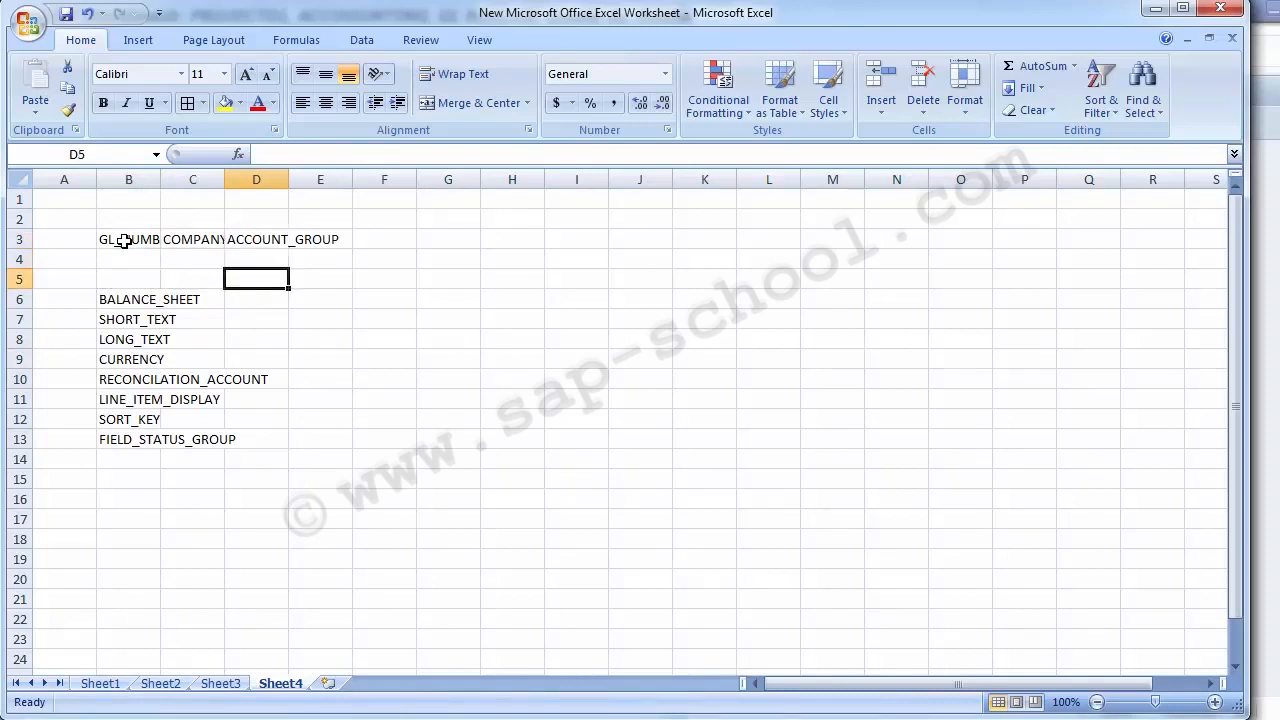
Cut BALANCE_SHEET in B6 and autofit the widths of all columns to their contents
key(Left)
key(Down)
key(Left)
key(Down)
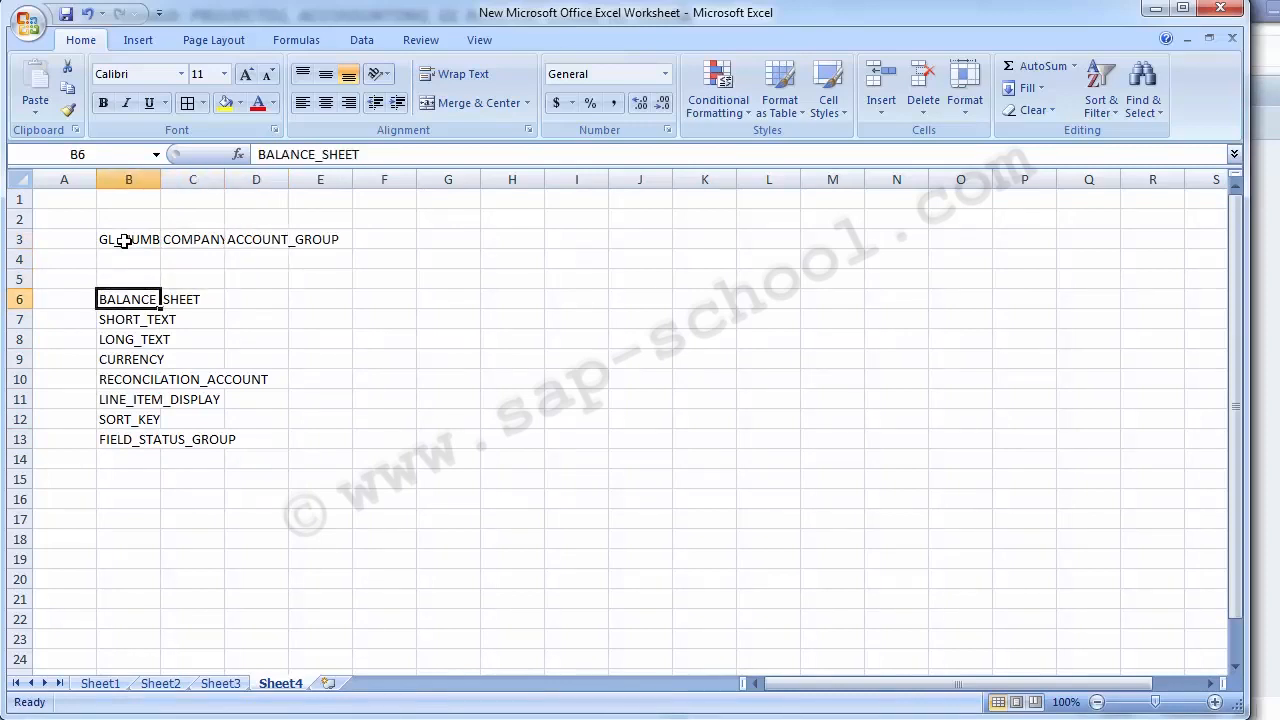
key(ctrl+x)
key(ctrl+Right)
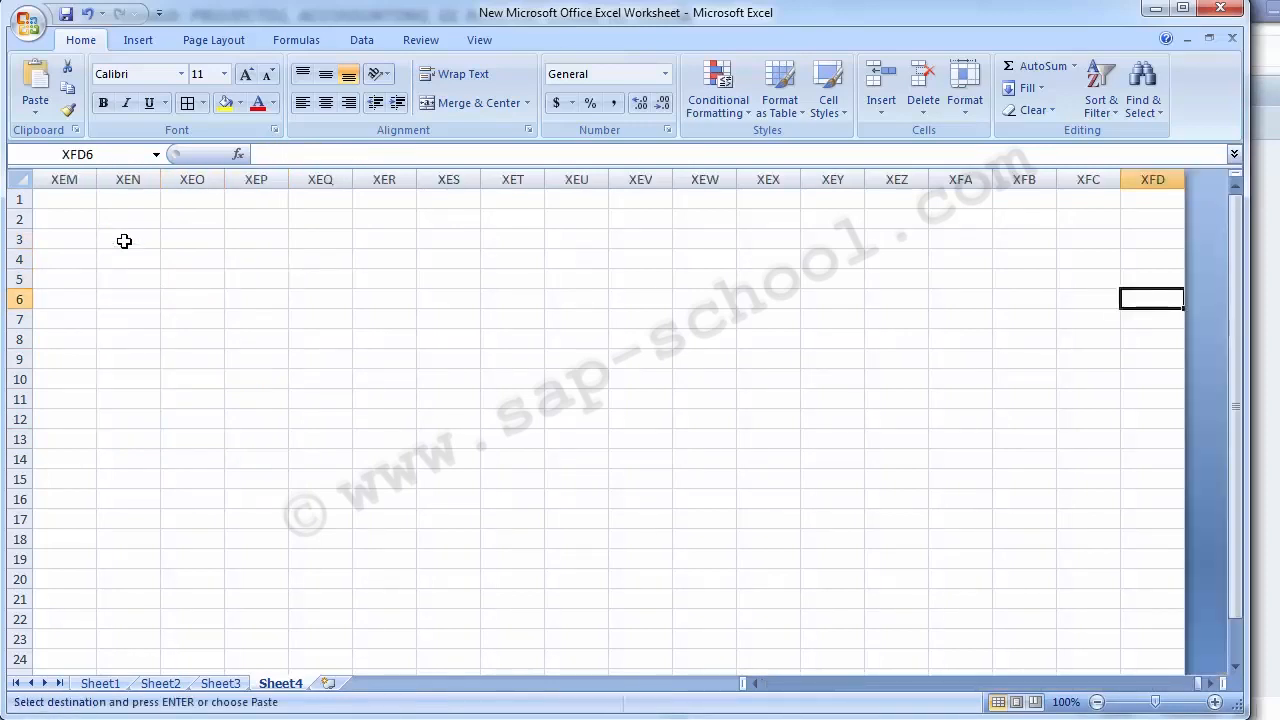
key(ctrl+Left)
key(Right)
key(Right)
key(Right)
key(Right)
key(Up)
key(Up)
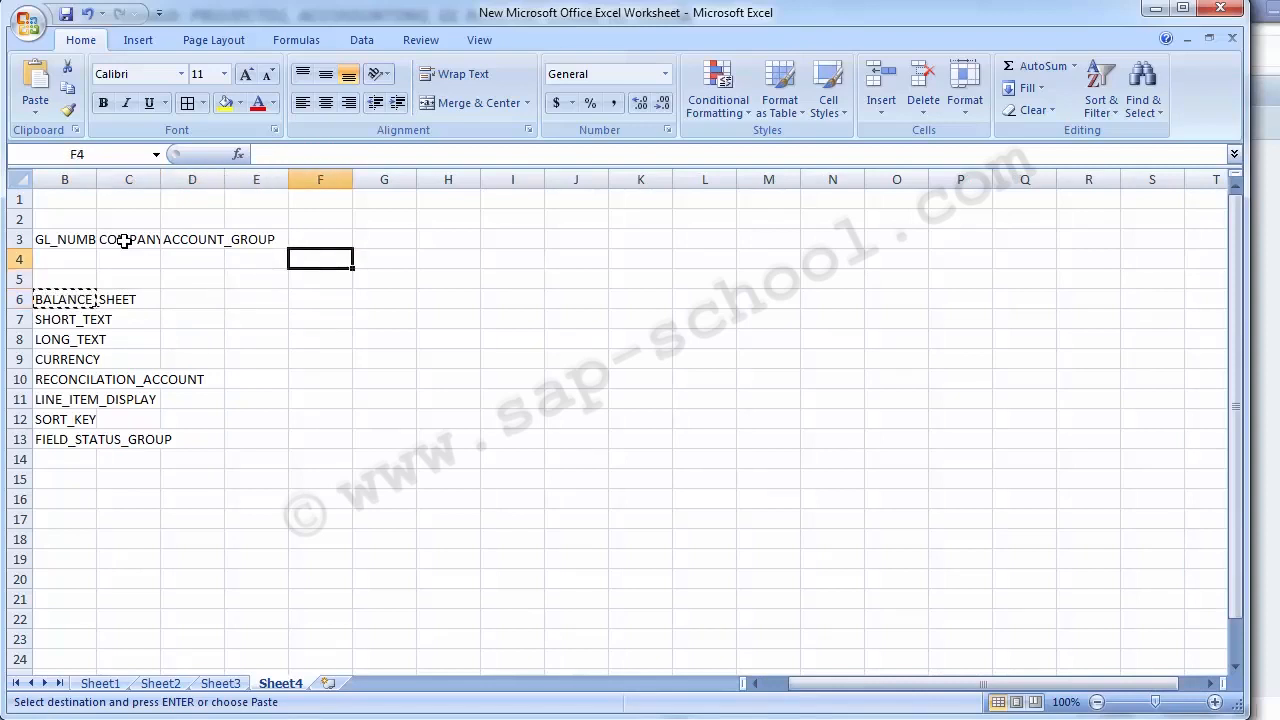
click(14, 175)
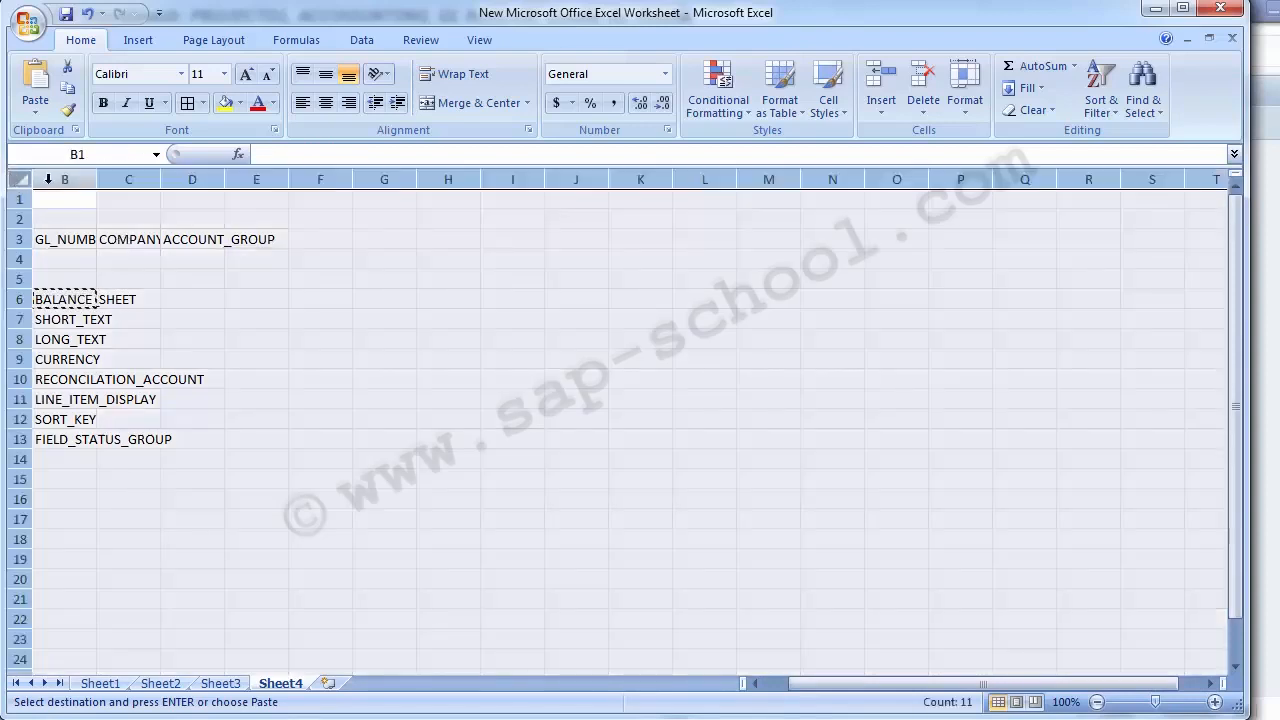
double_click(97, 180)
click(314, 455)
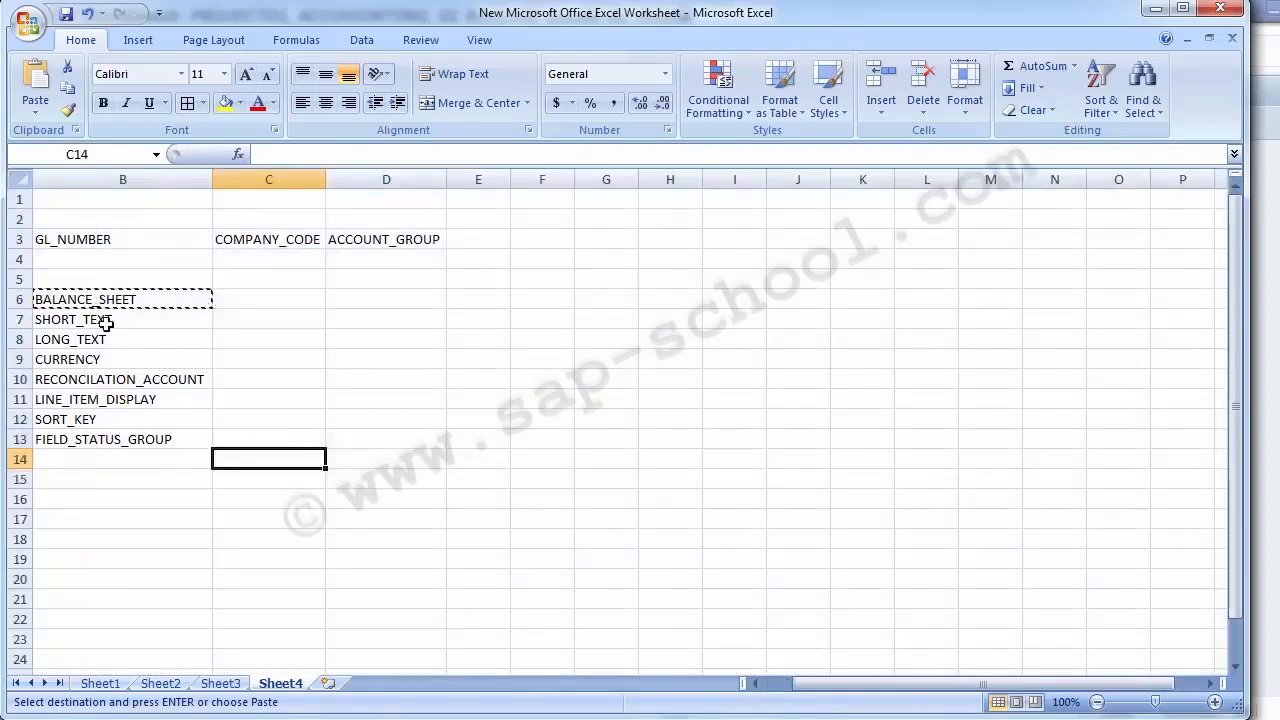
Paste the cut BALANCE_SHEET into E3, beside ACCOUNT_GROUP in the header row
click(72, 304)
key(Left)
key(Right)
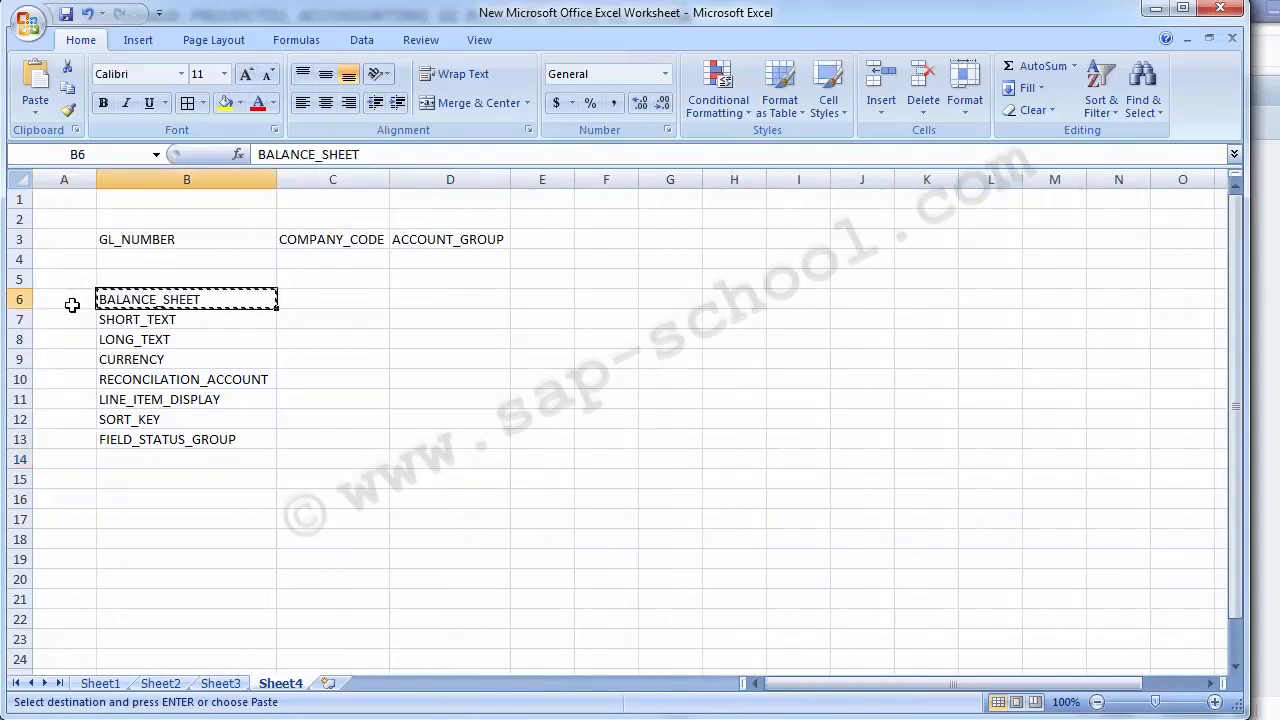
key(Right)
key(Right)
key(Right)
key(Up)
key(Up)
key(Up)
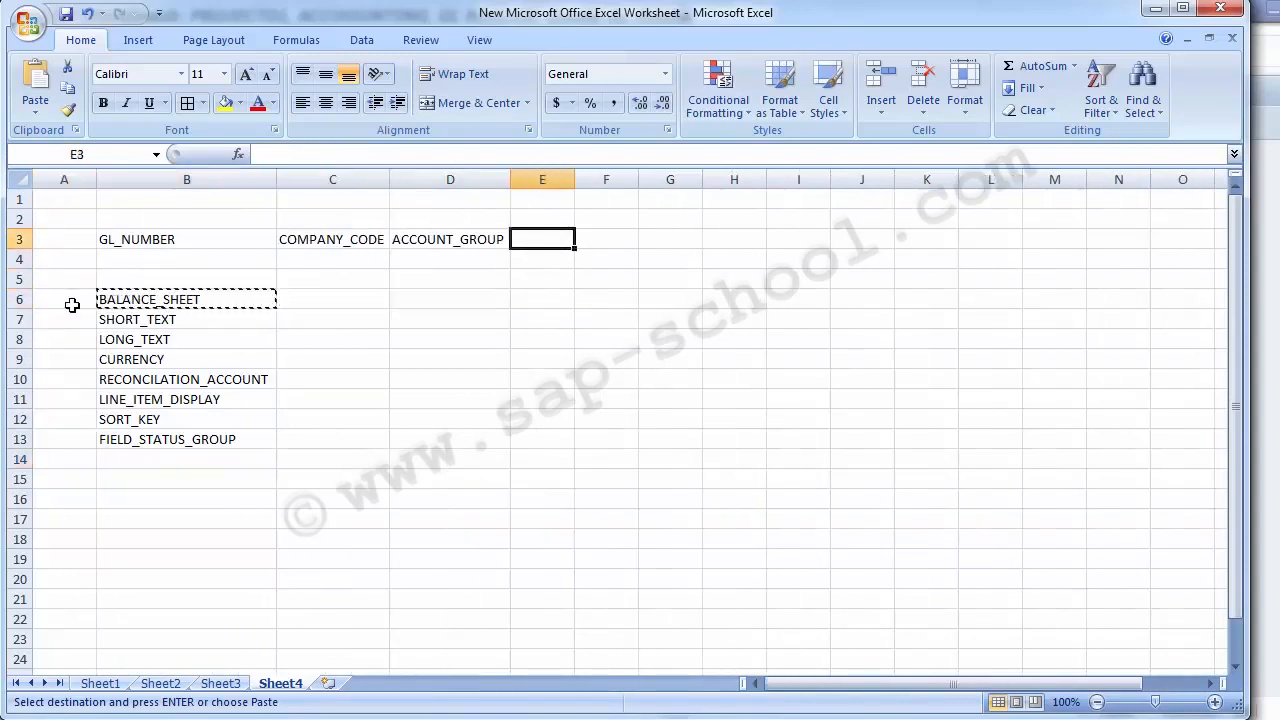
key(Return)
Copy SHORT_TEXT from B7 to F3 in the header row
key(Down)
key(Down)
key(Down)
key(Left)
key(Left)
key(Left)
key(Down)
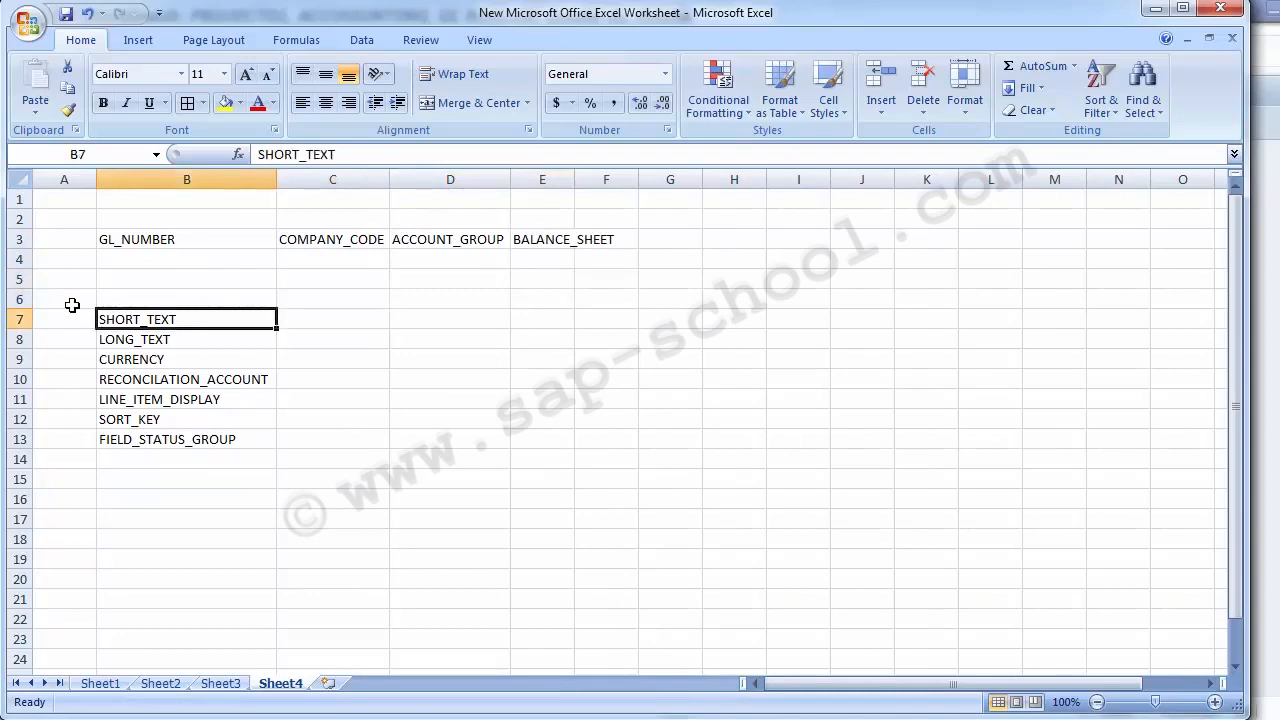
key(ctrl+x)
key(Right)
key(Right)
key(Right)
key(Right)
key(Up)
key(Up)
key(Up)
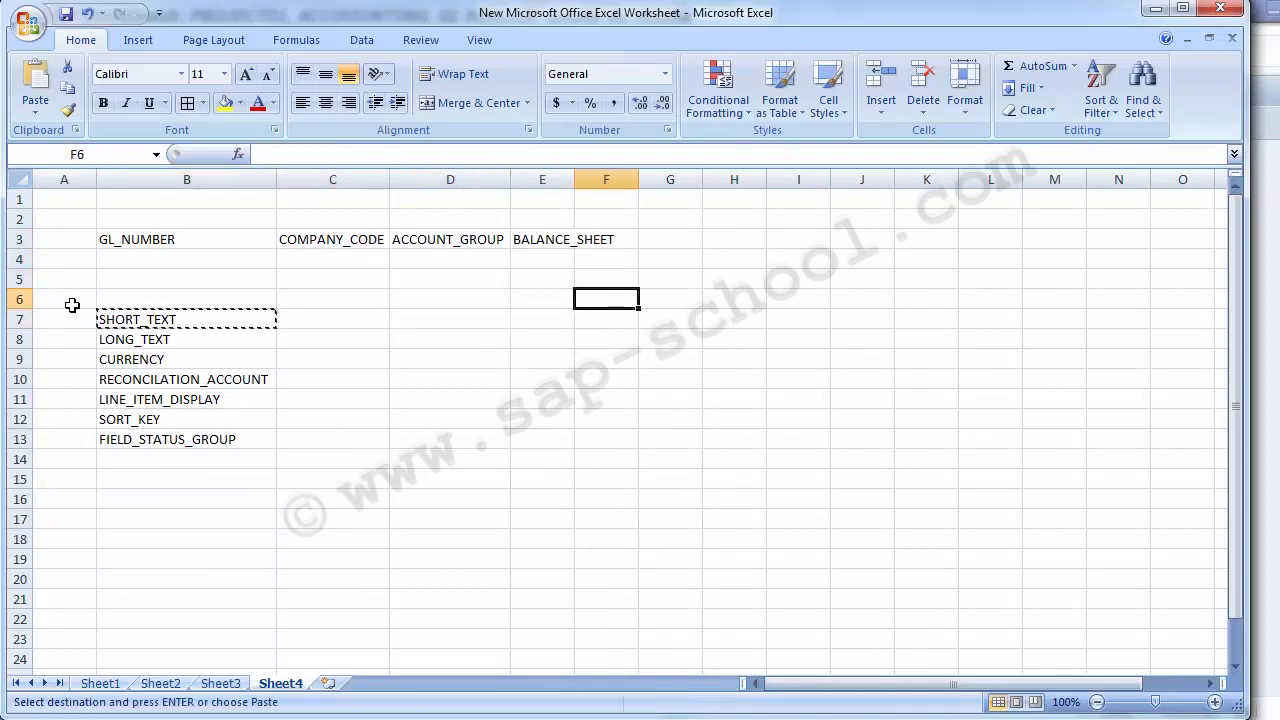
key(Up)
key(ctrl+v)
key(Down)
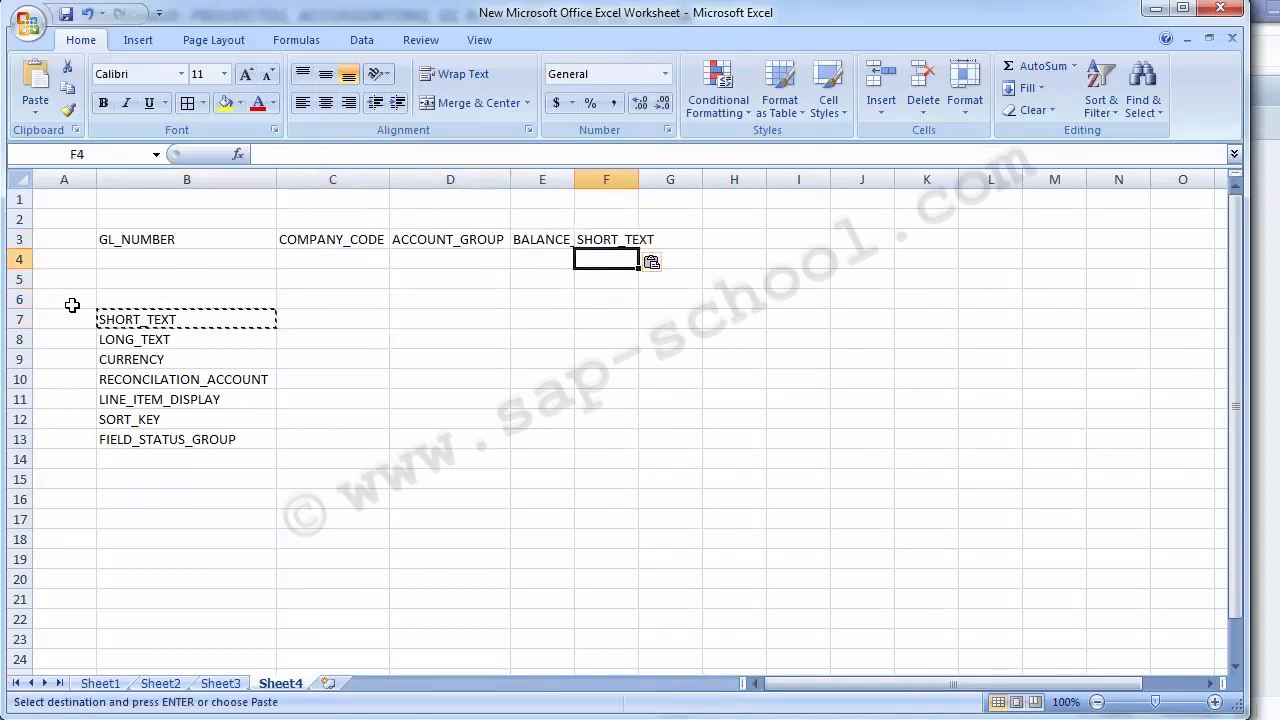
Delete the leftover SHORT_TEXT in B7
key(Left)
key(Left)
key(Left)
key(Left)
key(Down)
key(Down)
key(Down)
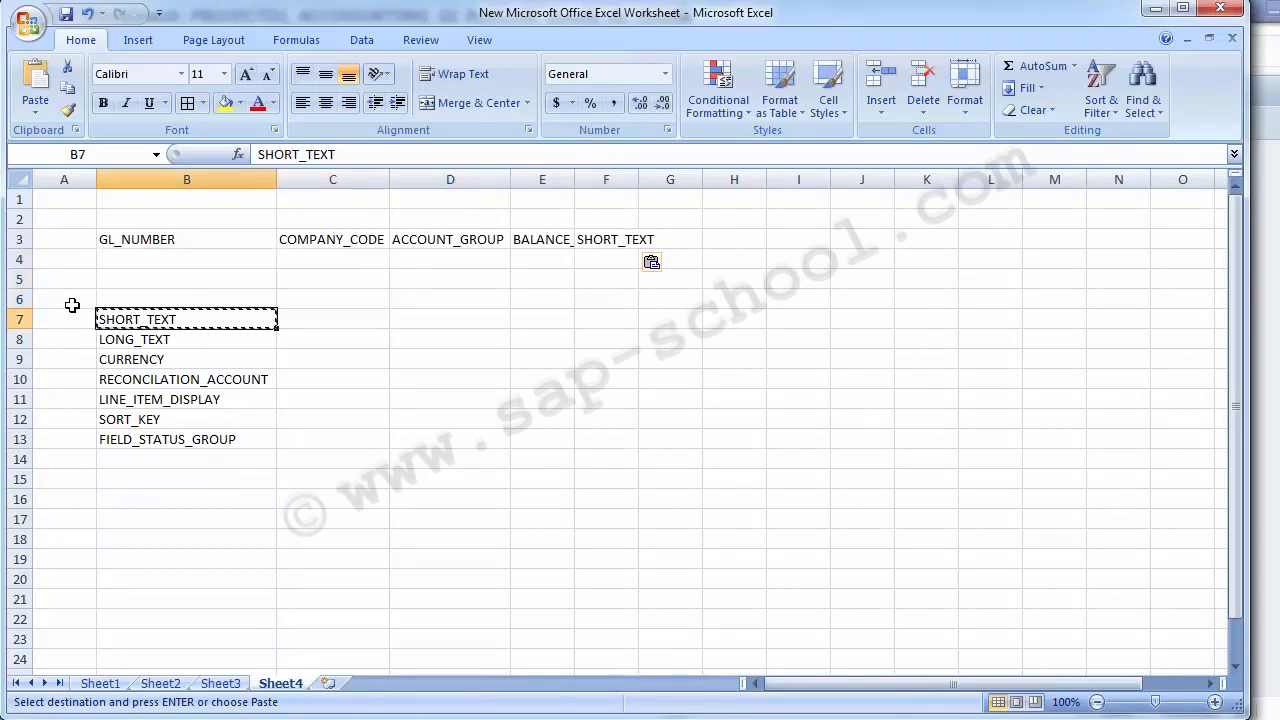
key(Delete)
Copy LONG_TEXT from B8 to G3, beside SHORT_TEXT in the header row
key(Down)
key(ctrl+c)
key(Up)
key(Up)
key(Up)
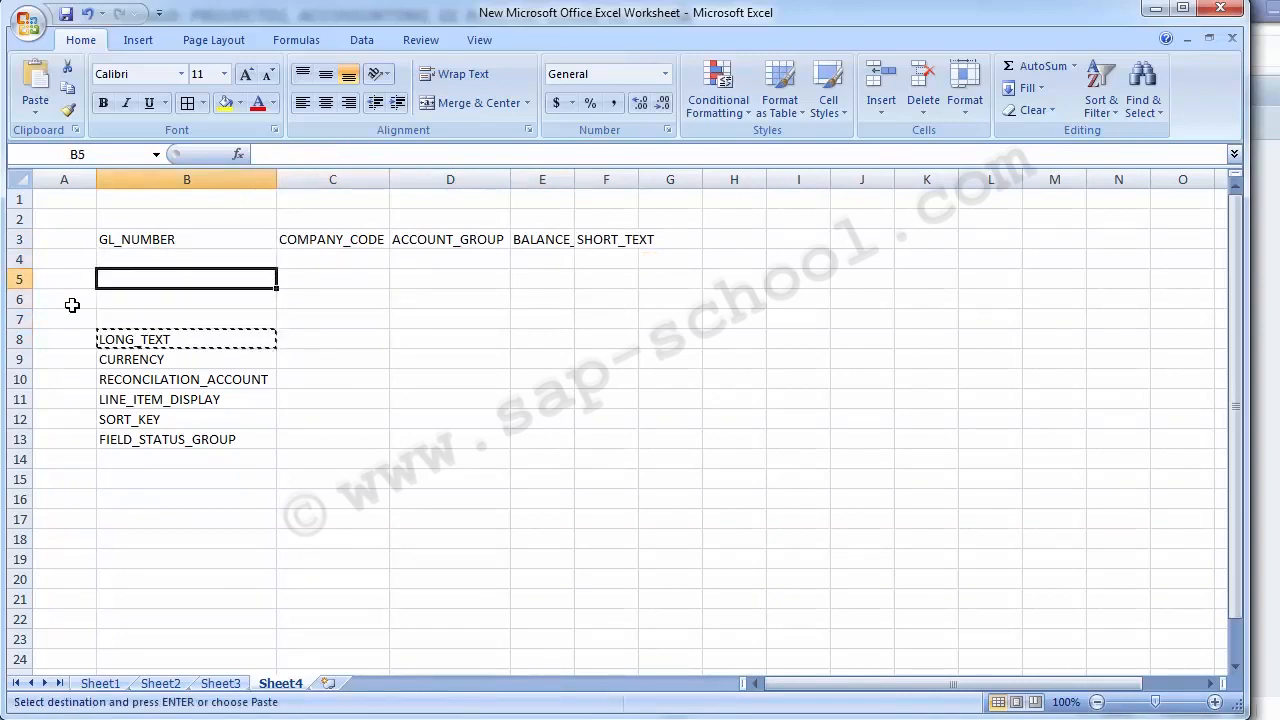
key(Right)
key(Right)
key(Right)
key(Right)
key(Right)
key(Up)
key(Up)
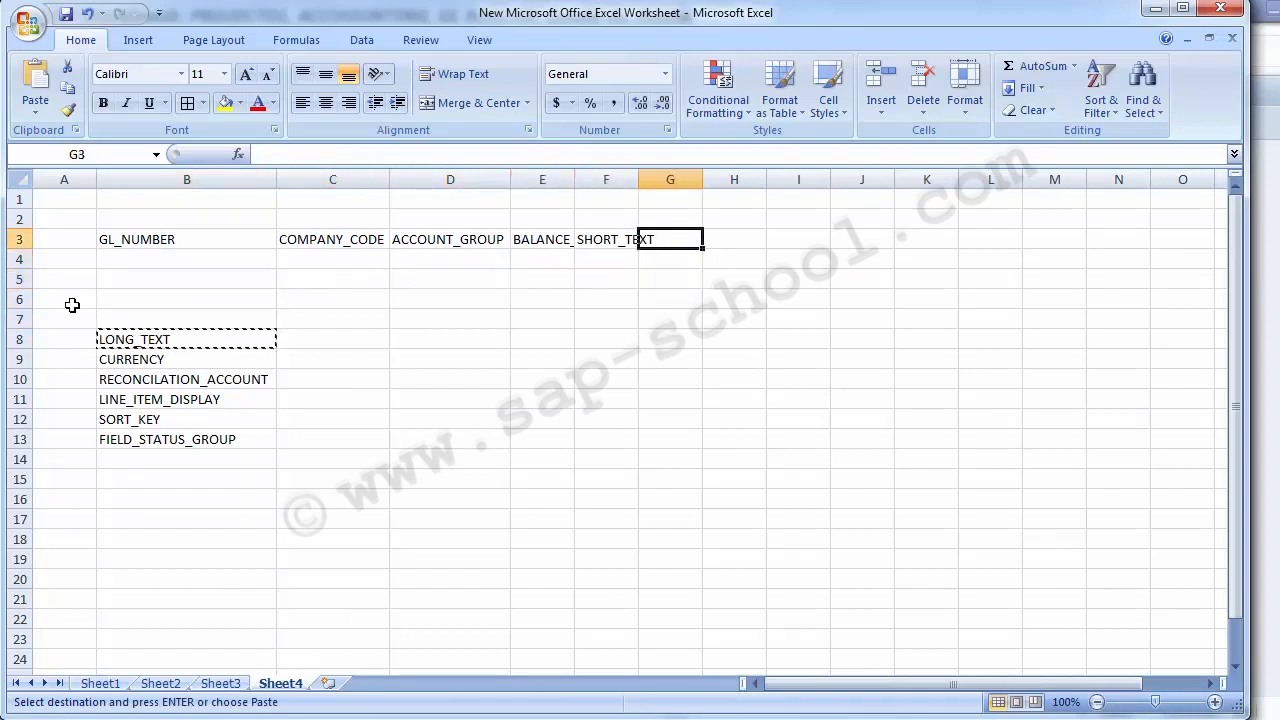
key(ctrl+v)
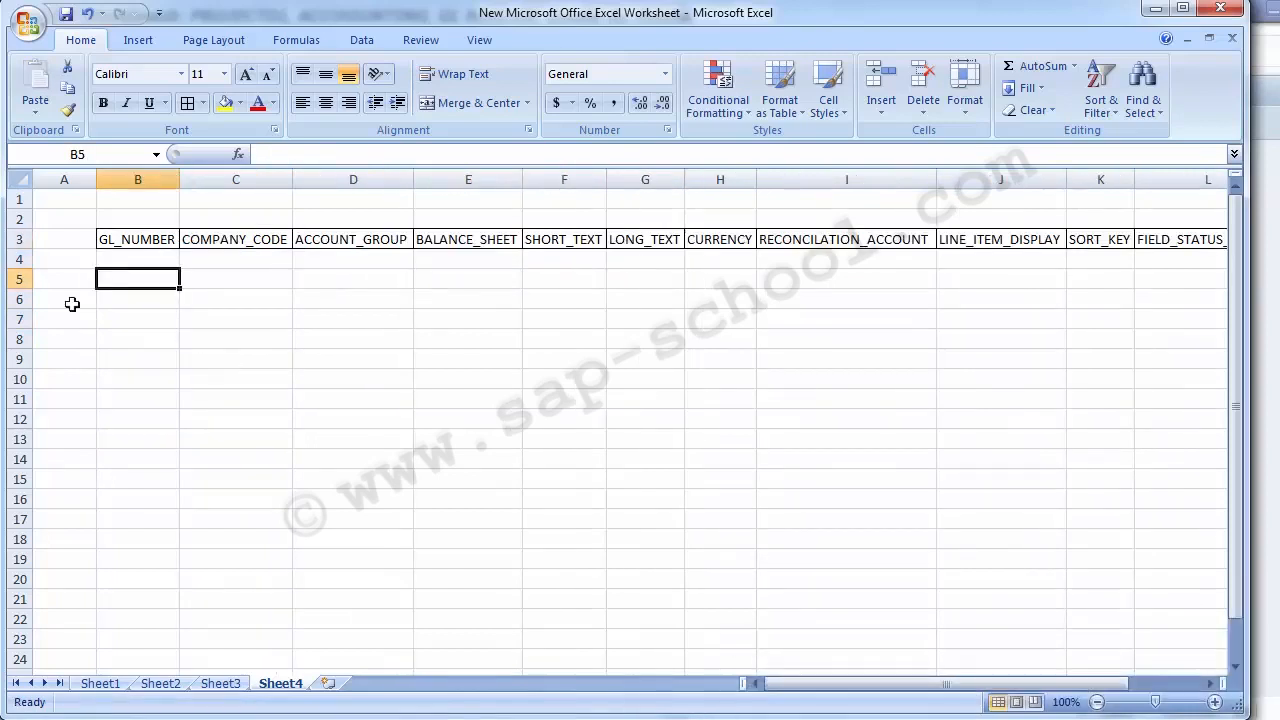
Examine the header columns from GL_NUMBER to SHORT_TEXT and the empty data cells below them
click(120, 238)
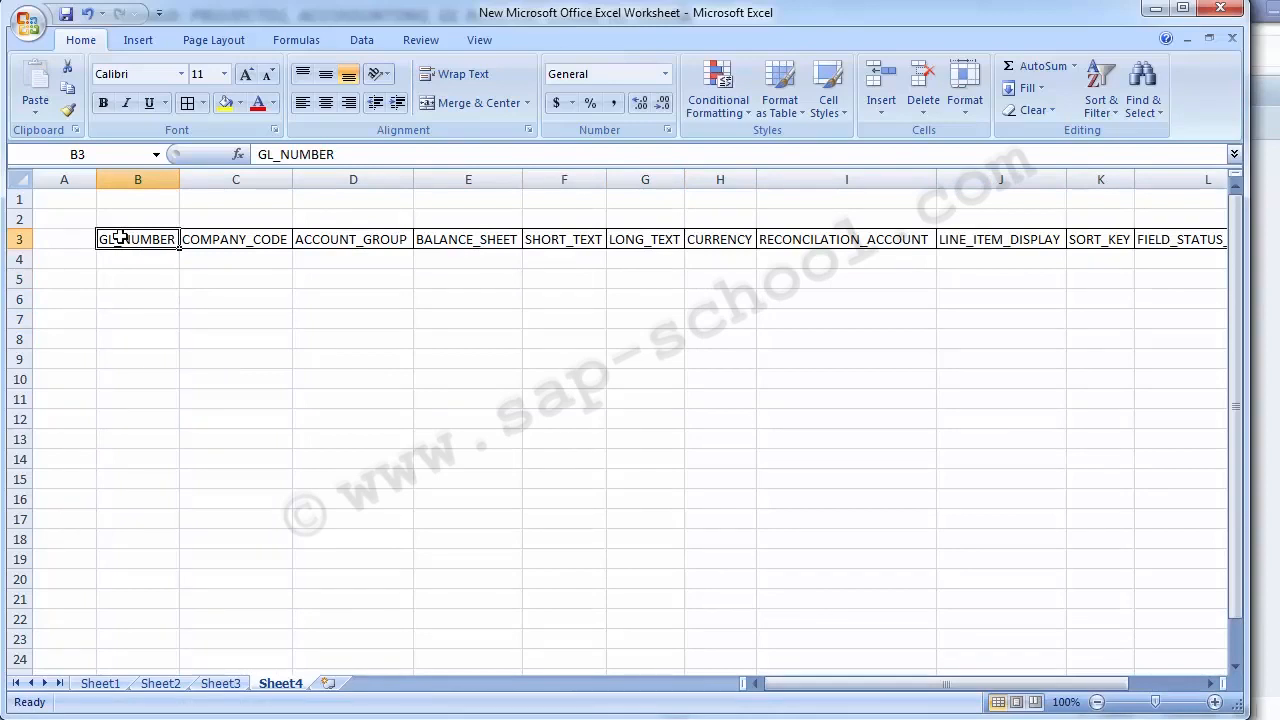
key(Down)
key(Down)
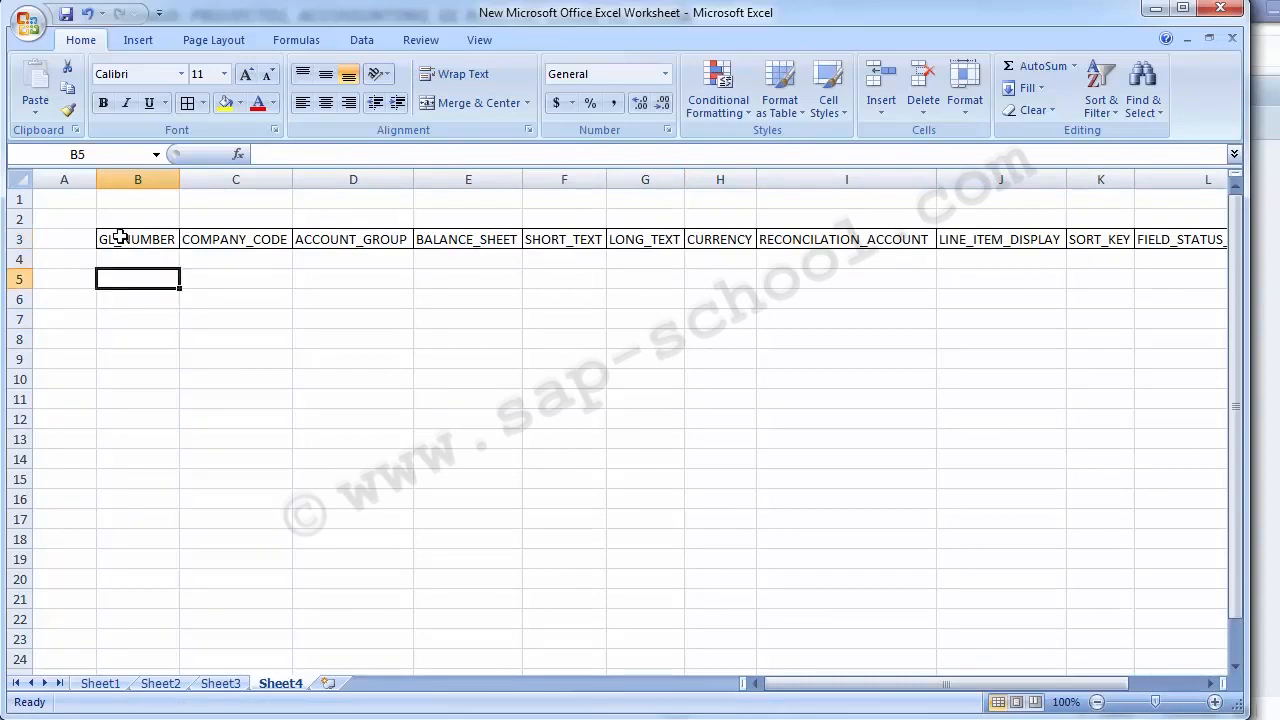
key(Up)
key(Down)
key(Up)
key(Down)
key(Down)
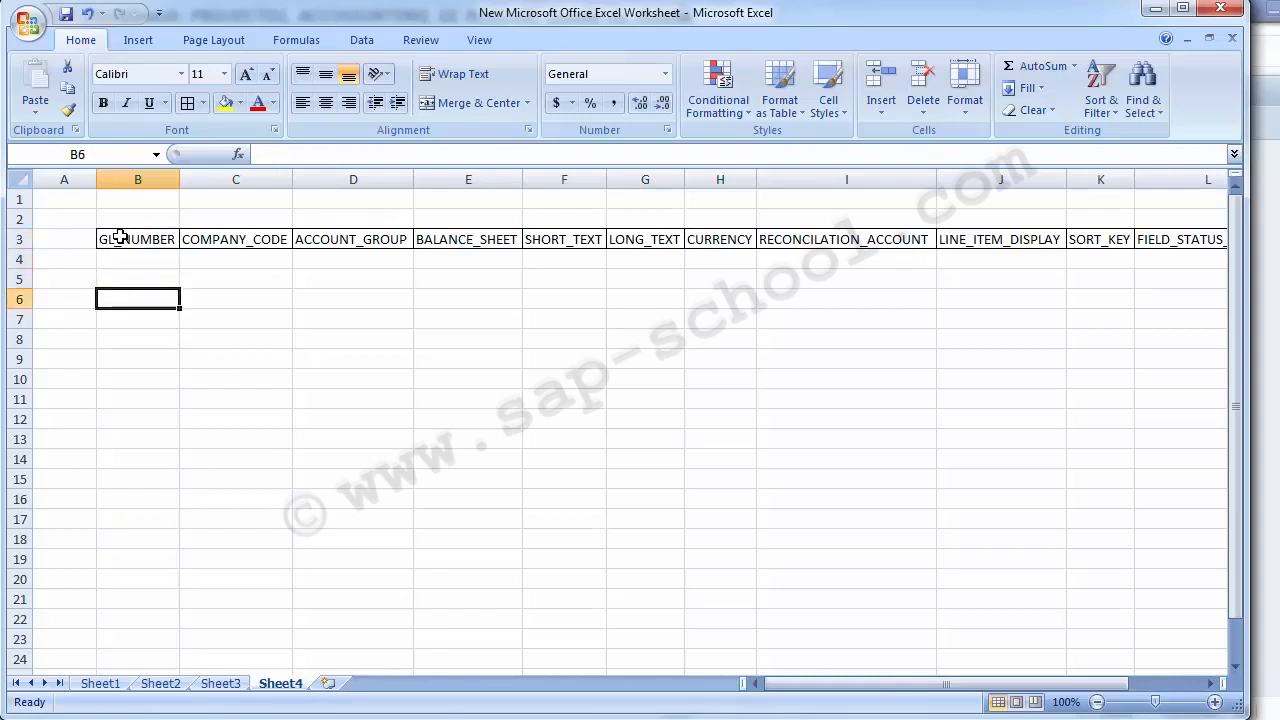
key(Up)
key(Right)
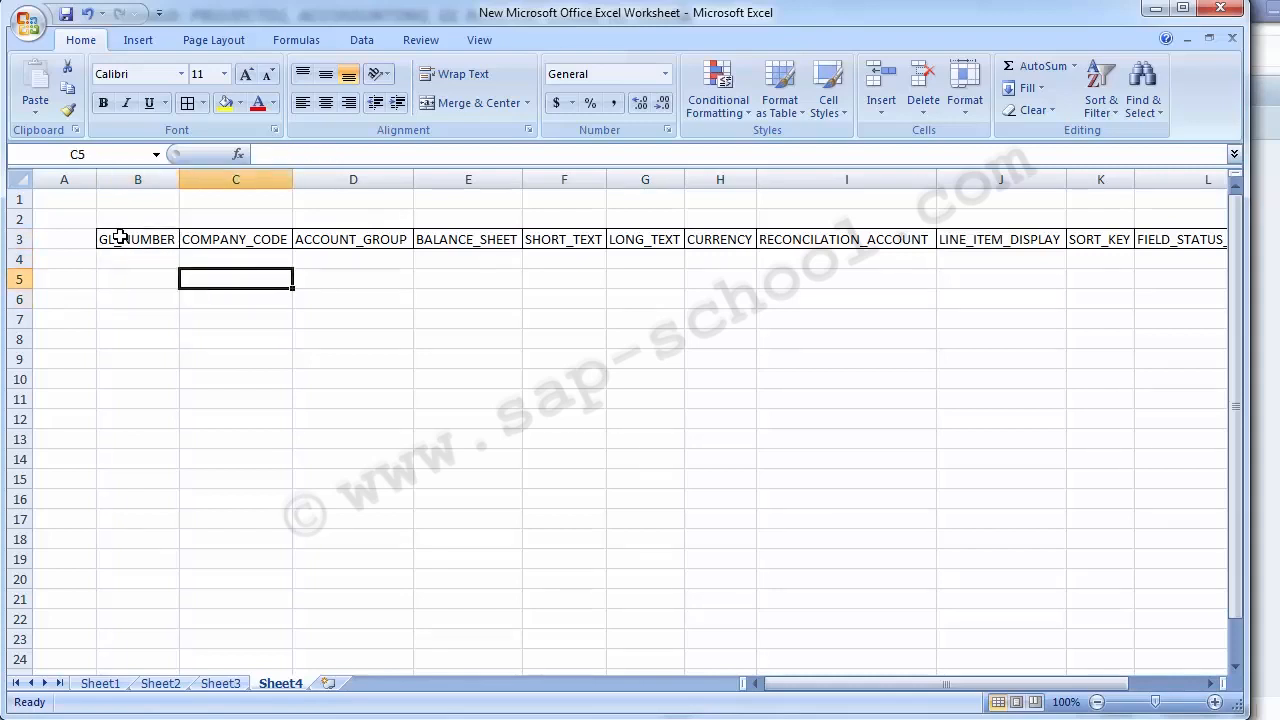
key(Right)
key(Right)
key(Right)
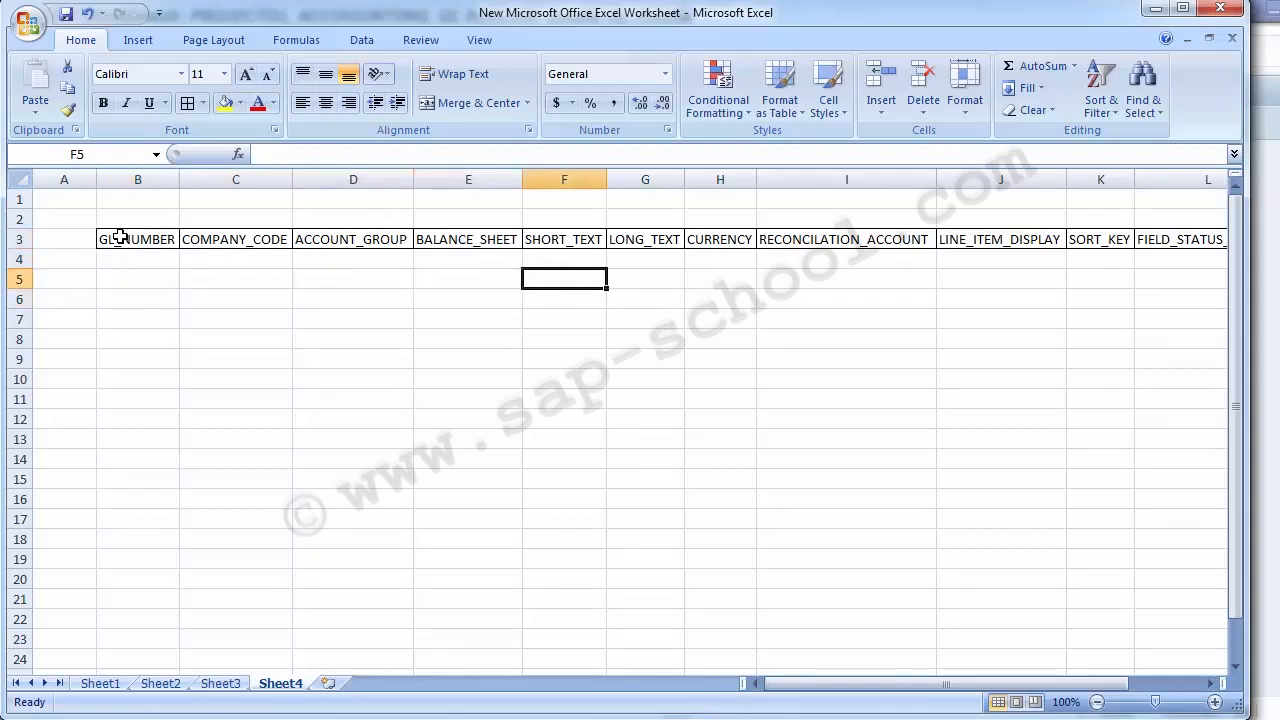
key(Left)
key(Left)
key(Left)
key(Left)
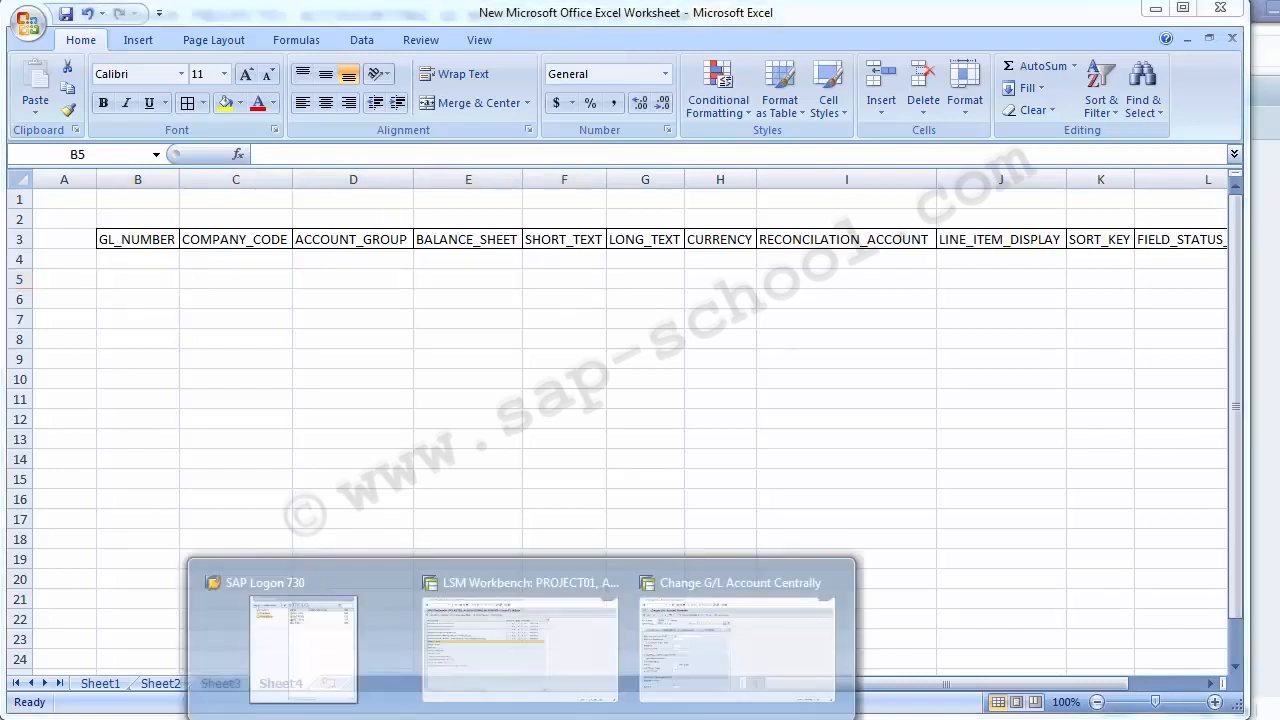
Switch to the SAP G/L account session, restart transaction FS00 and check the existing G/L account number and description
click(735, 670)
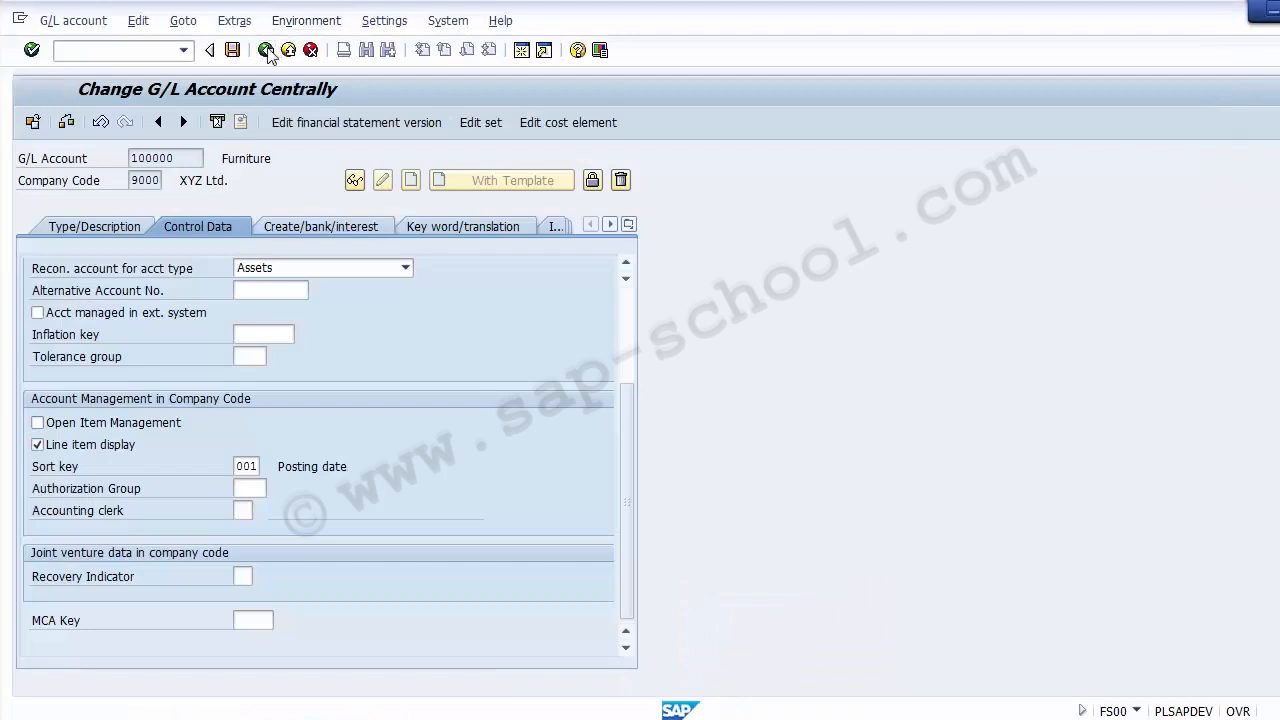
click(266, 50)
text(fs00)
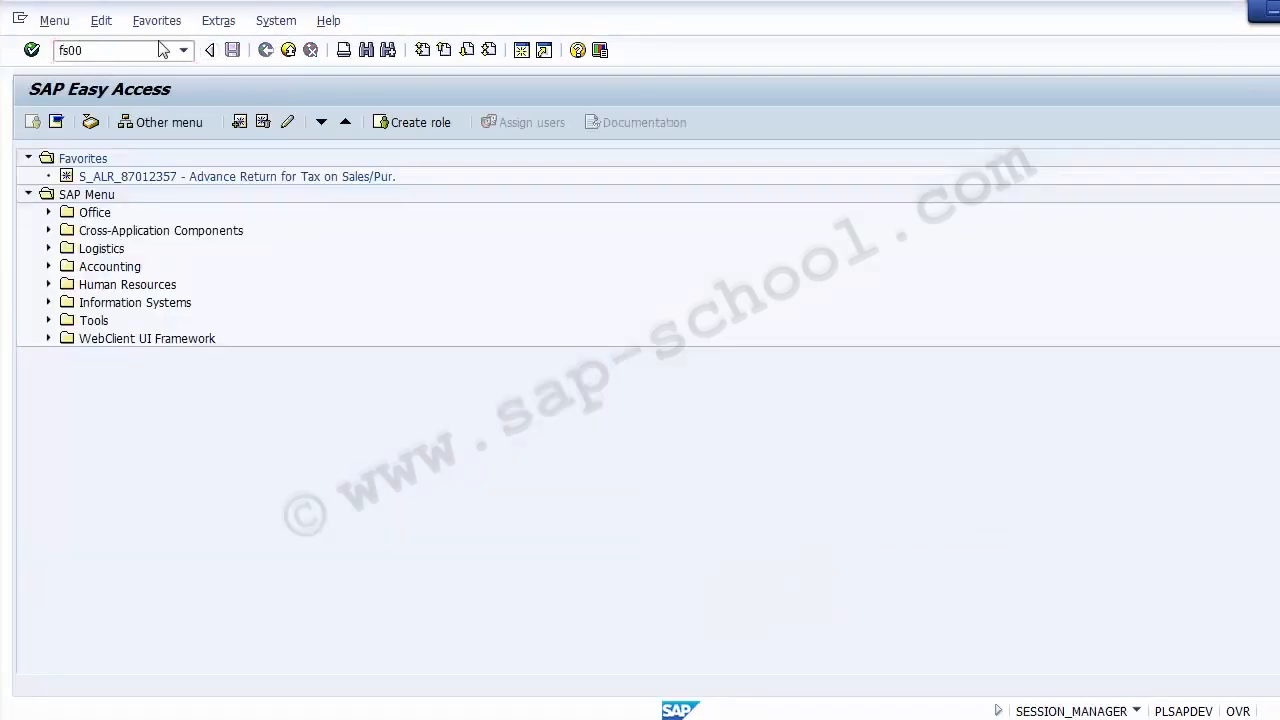
key(Return)
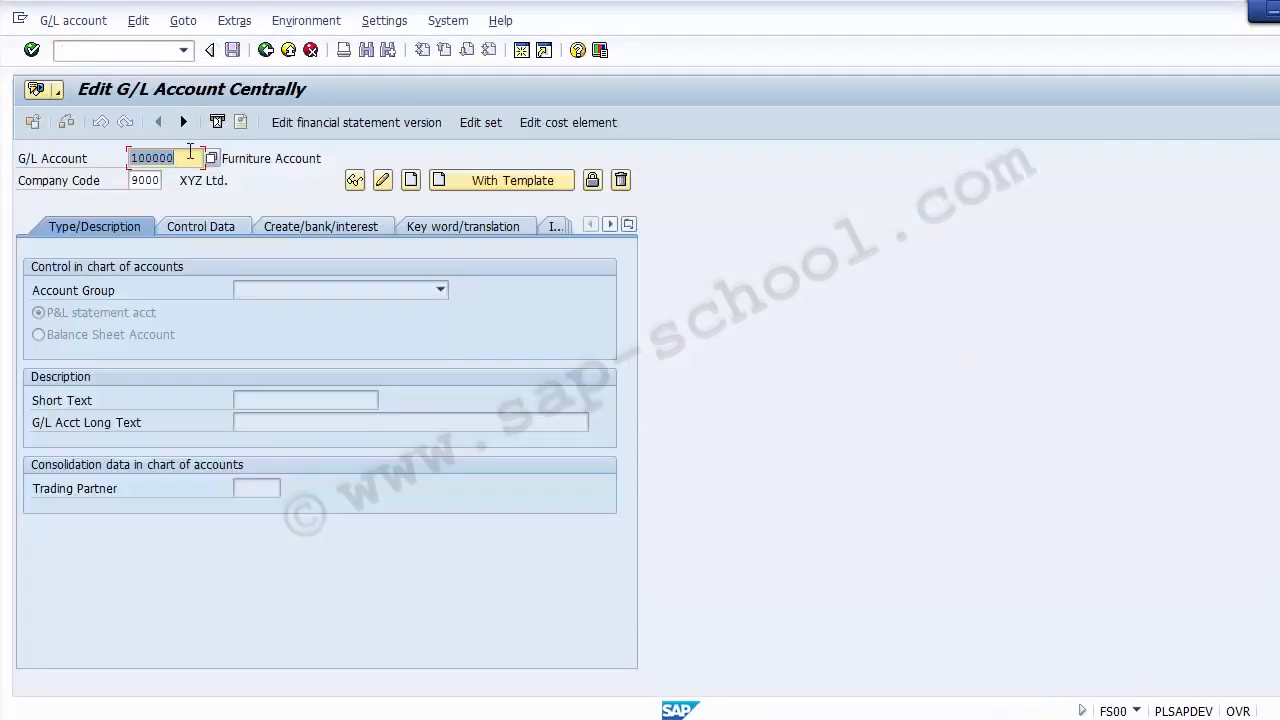
click(189, 152)
click(250, 157)
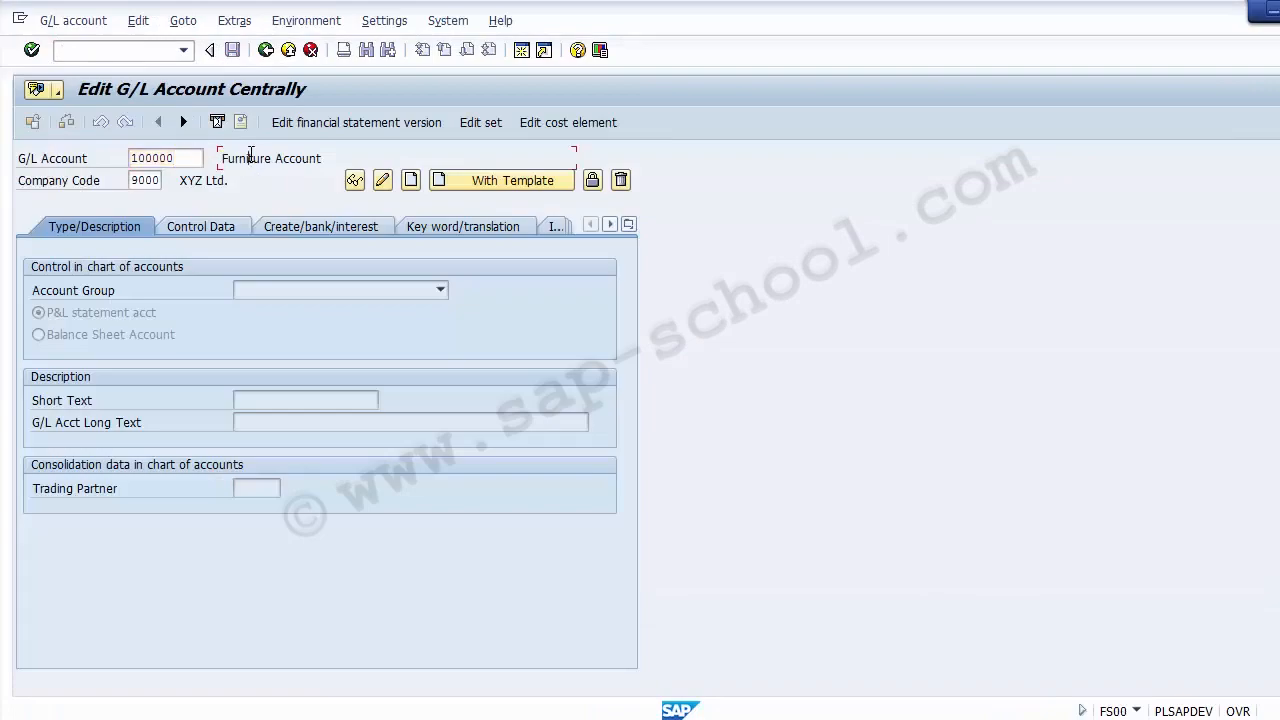
Switch back to the Excel workbook and enter 100001 under GL_NUMBER in B5
key(alt+Tab)
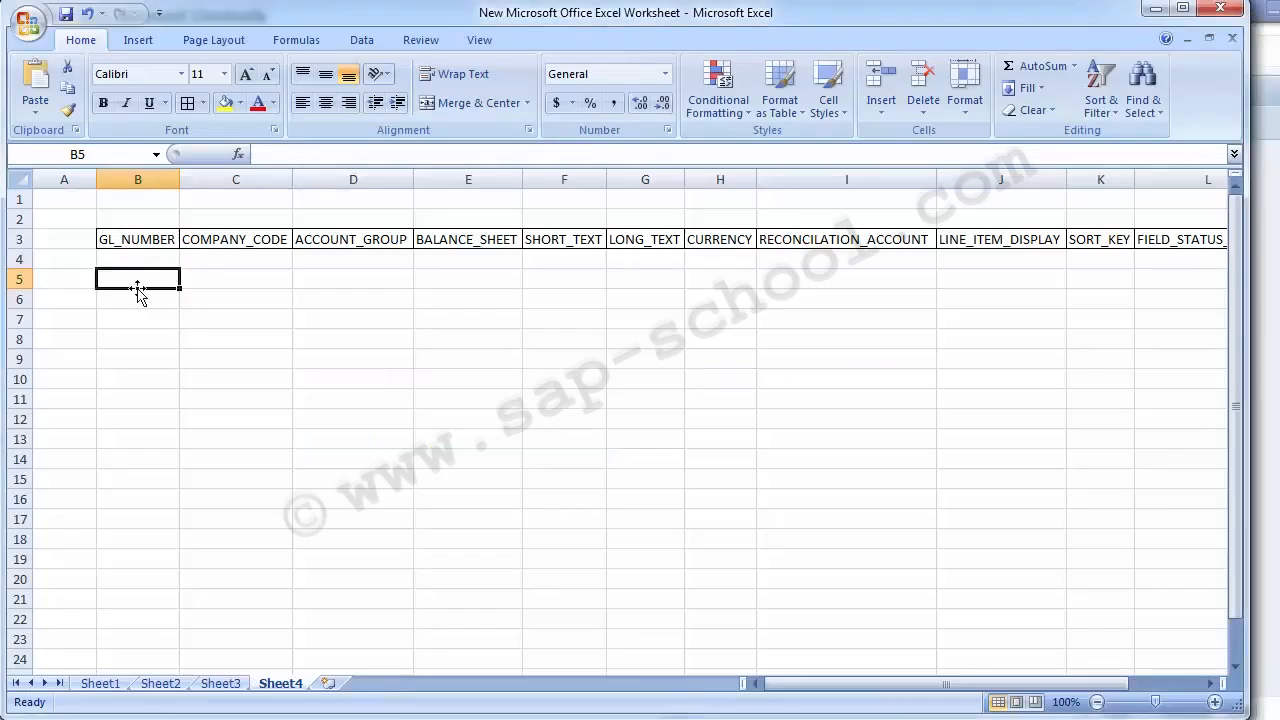
text(100000)
key(F2)
key(BackSpace)
text(1)
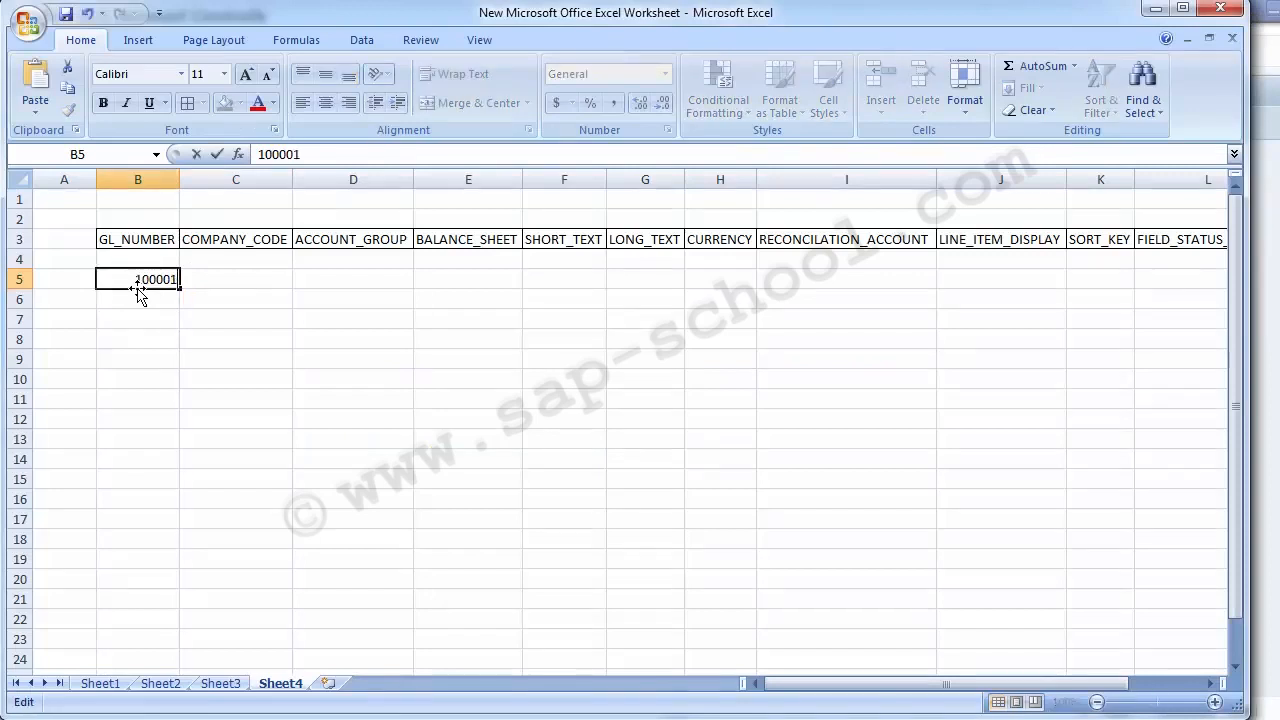
key(Return)
Copy the GL number in B5 to B6
key(Up)
key(ctrl+c)
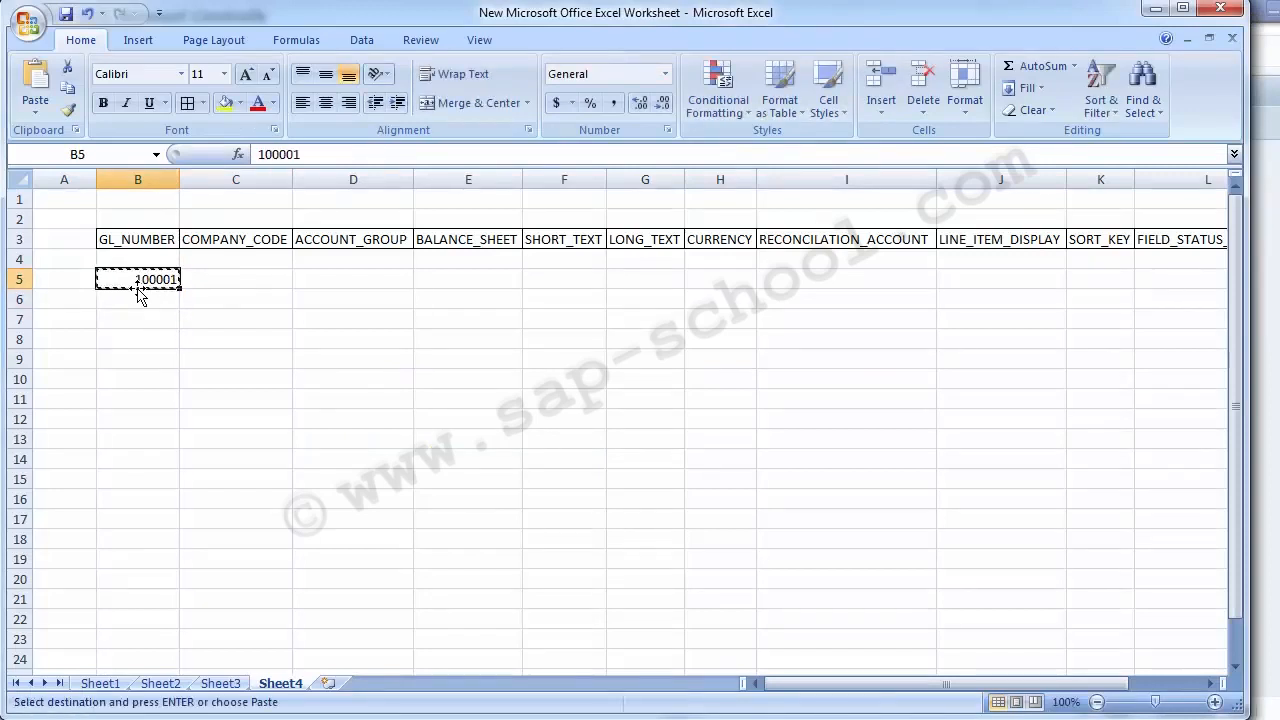
key(Down)
key(shift+Down)
key(shift+Down)
key(shift+Down)
key(shift+Down)
key(shift+Down)
key(shift+Down)
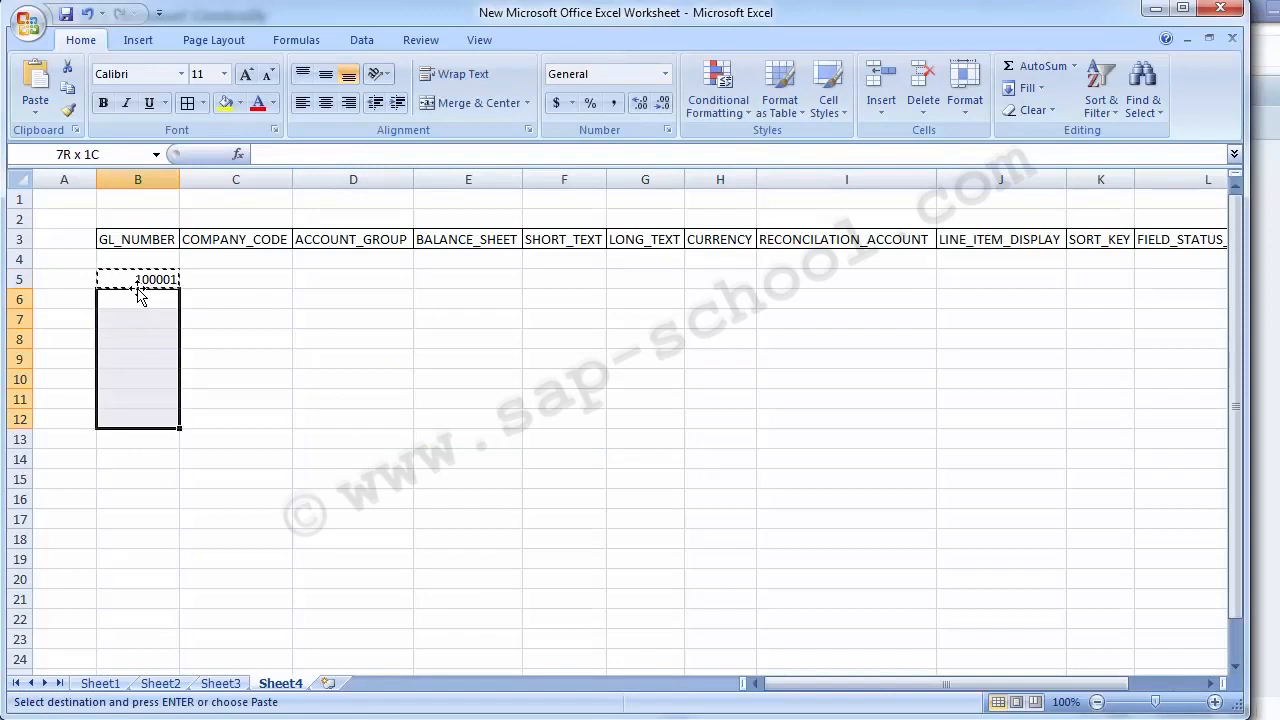
key(Up)
key(Down)
key(Up)
key(Down)
key(Return)
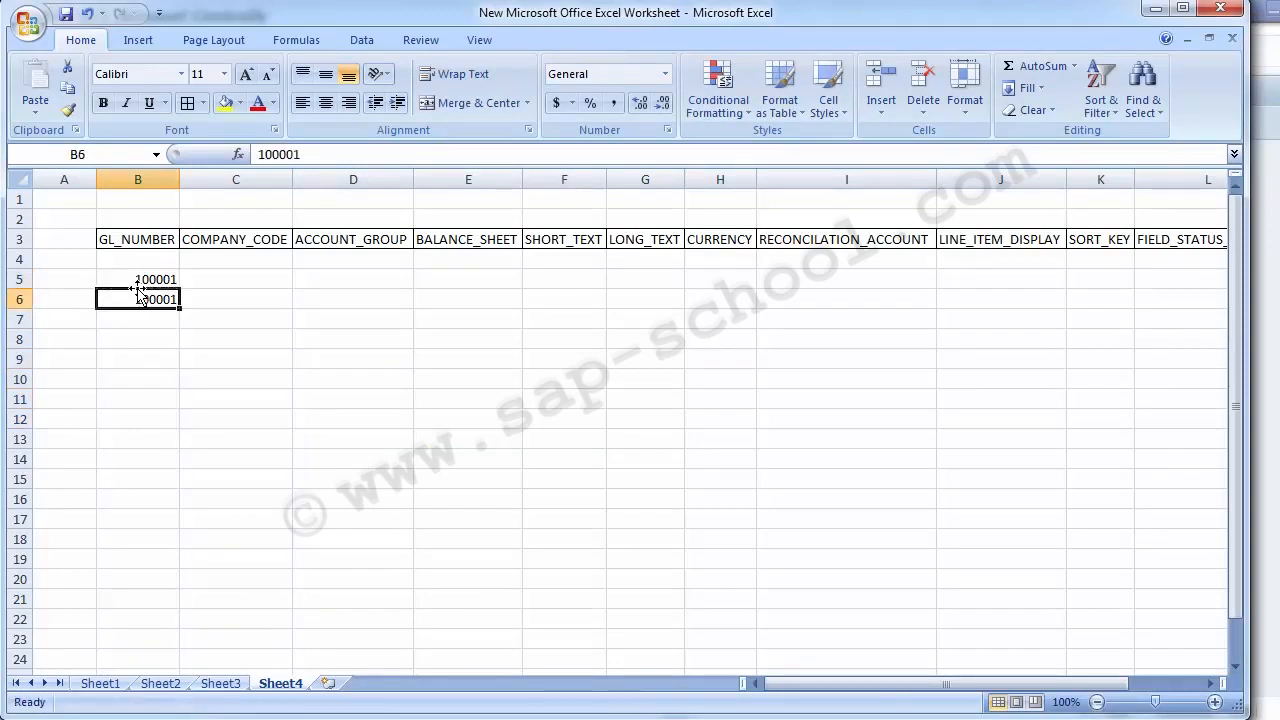
Change the GL number in B6 to 100002
key(F2)
key(BackSpace)
text(2)
key(Return)
Fill the GL number series from B5:B6 down to B14, ending at 100010
click(138, 284)
drag(138, 284, 180, 349)
click(155, 285)
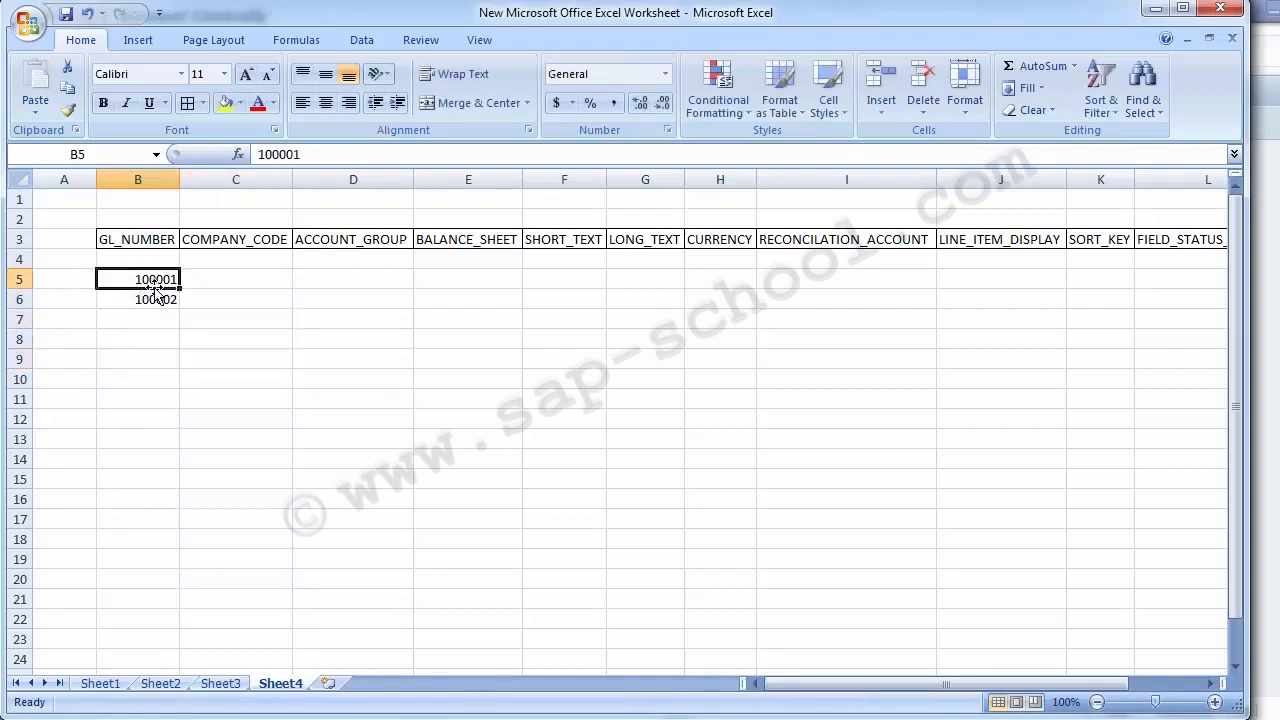
drag(155, 285, 181, 472)
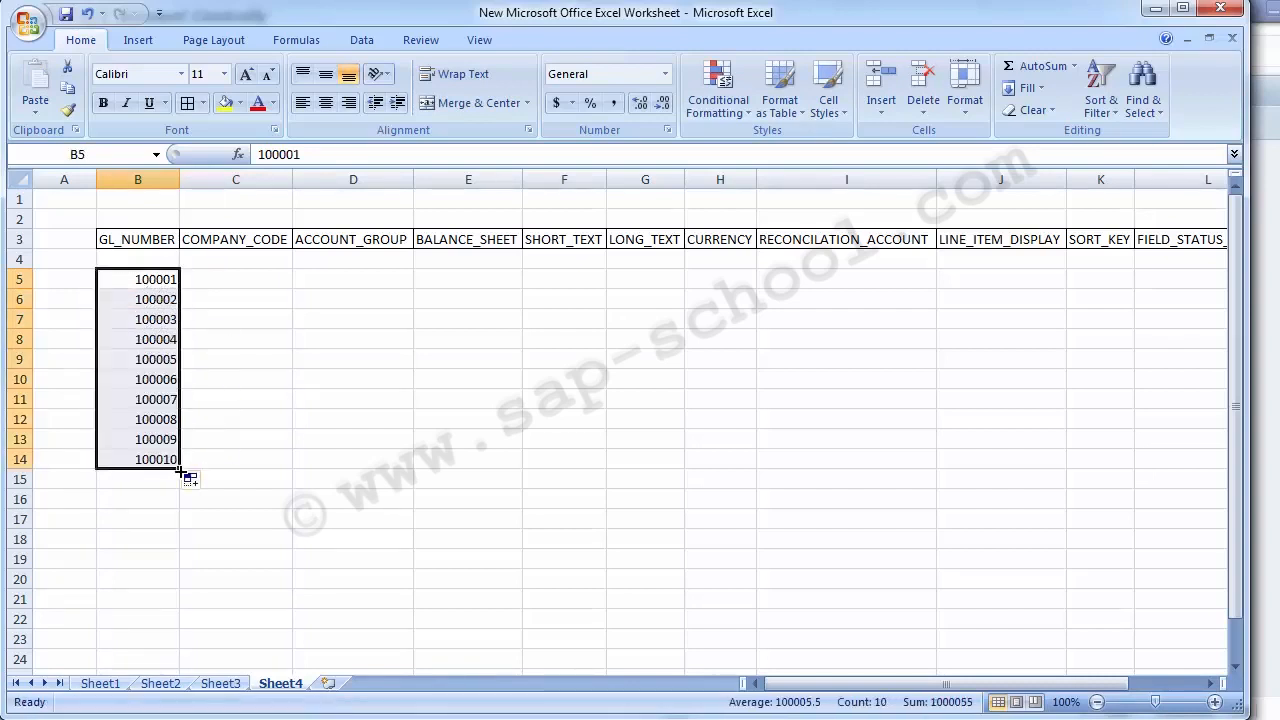
click(224, 283)
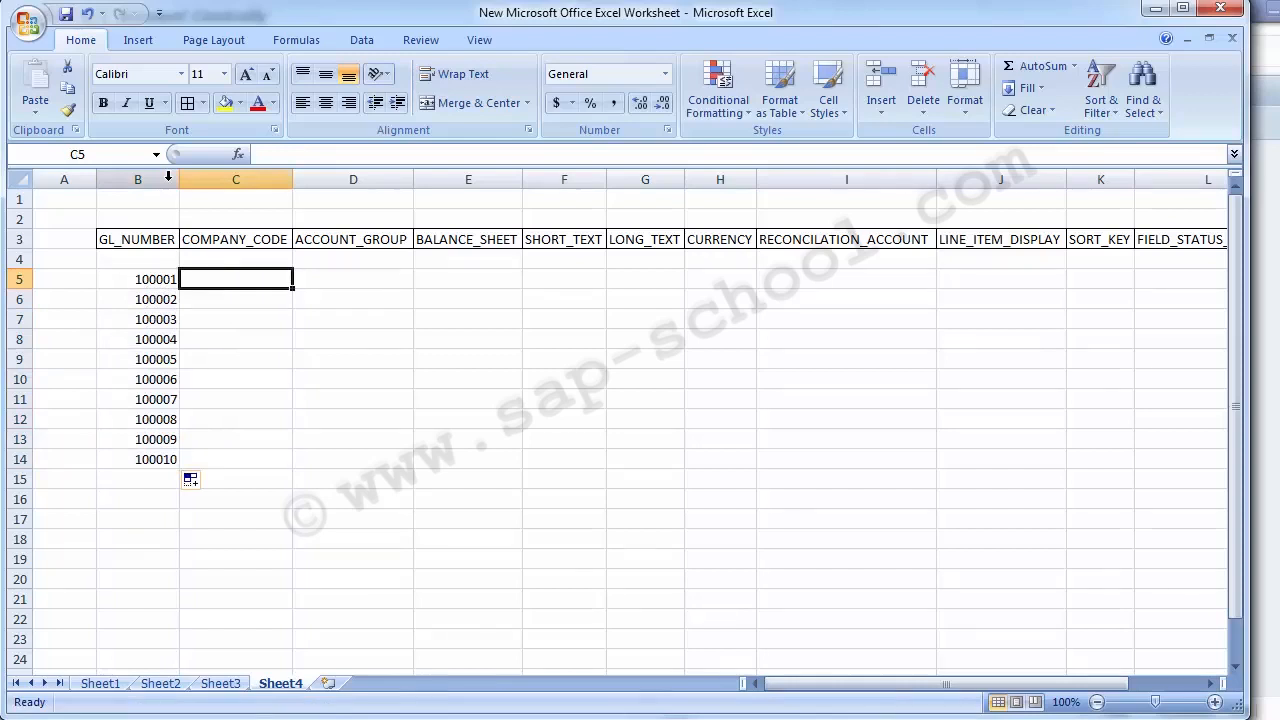
drag(163, 279, 150, 459)
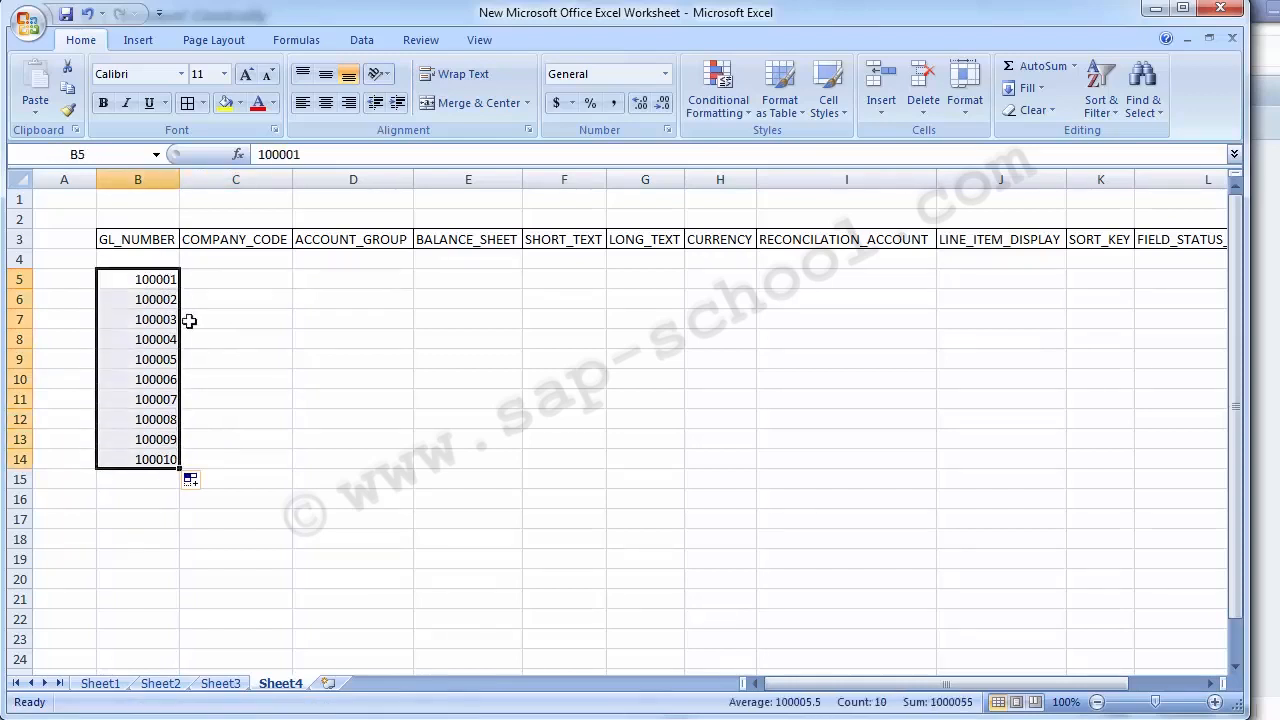
click(221, 278)
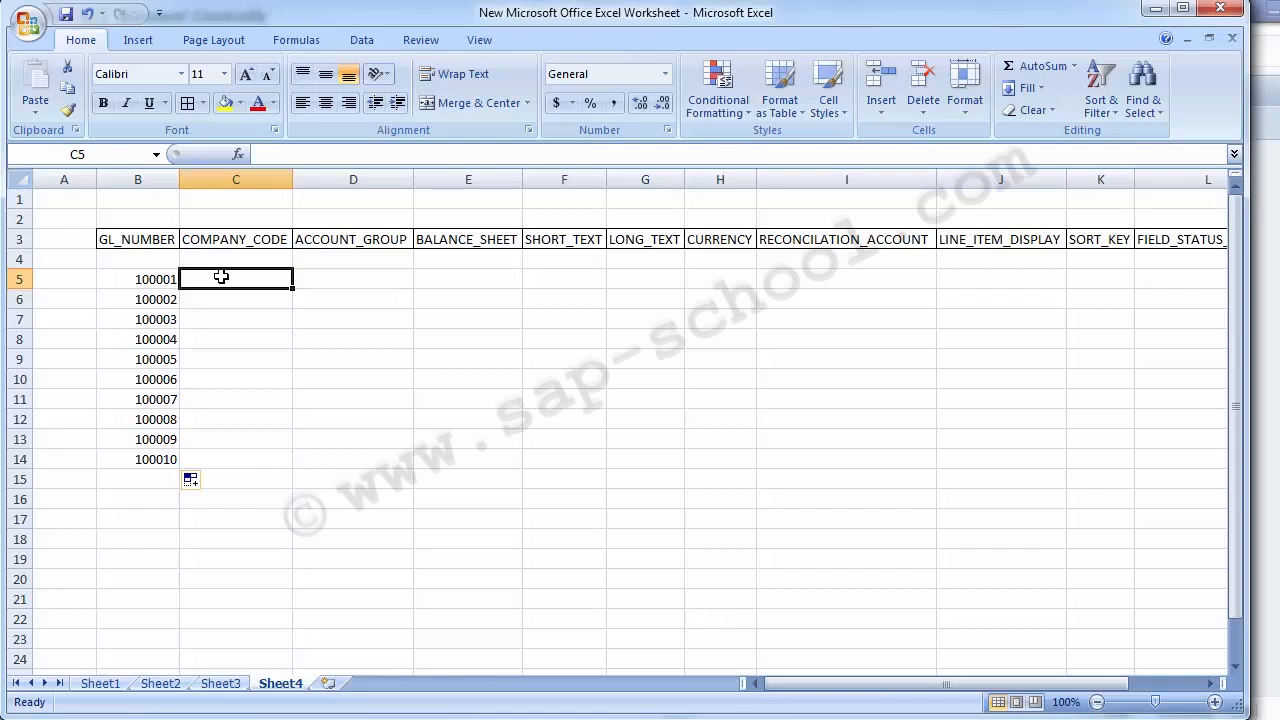
Enter the account names Building, Land and Plant & Machinery in C5:C7, one per row
key(Left)
key(Right)
text(Building)
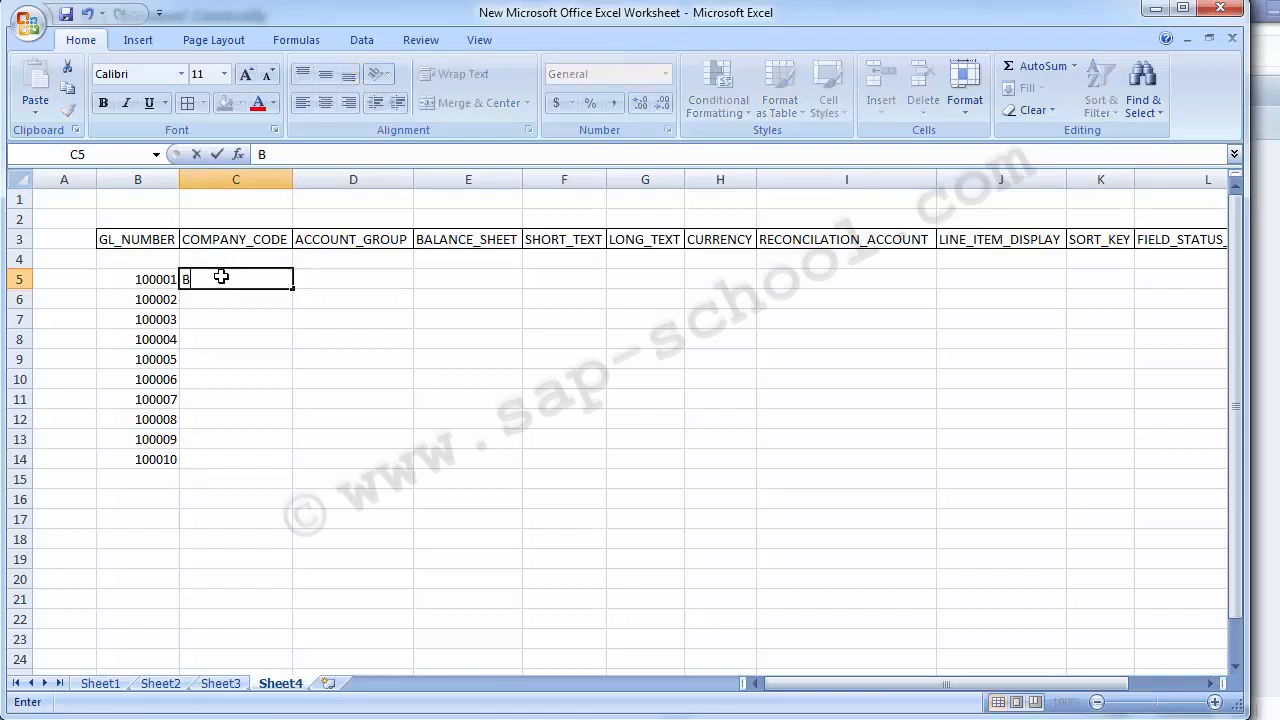
key(Return)
text(Land)
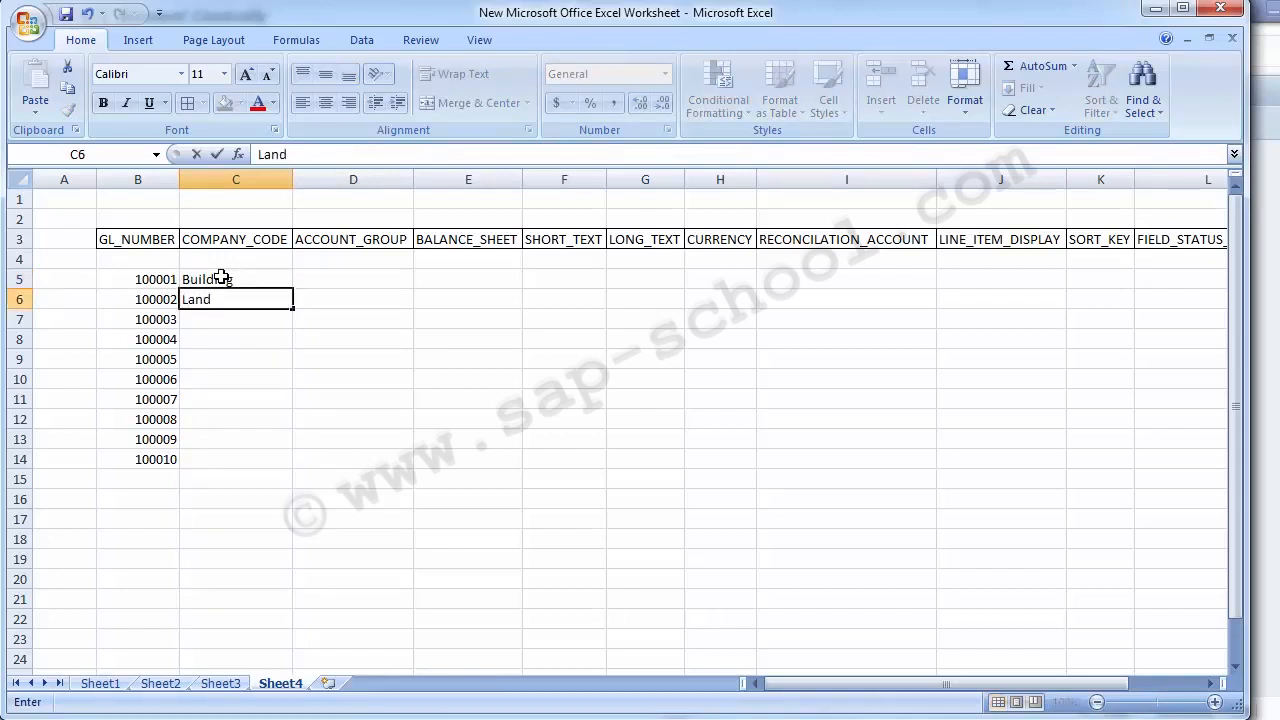
key(Return)
text(Plant)
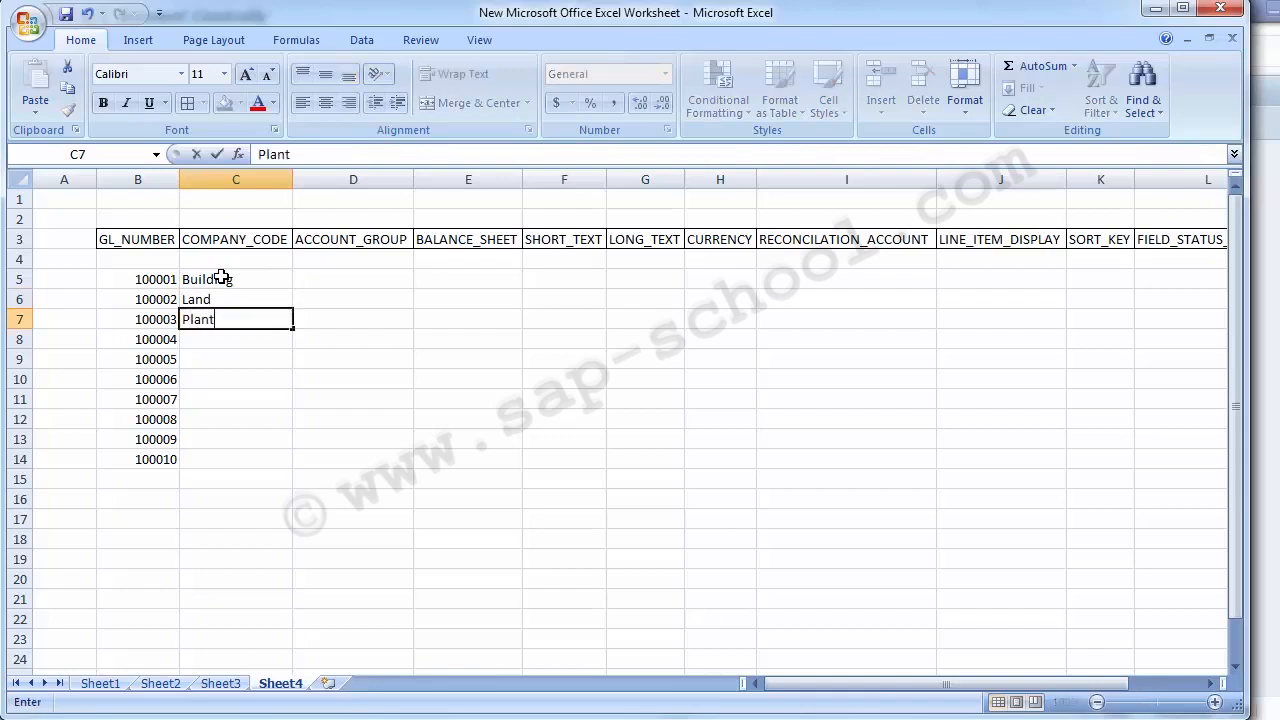
text( & MAchinery)
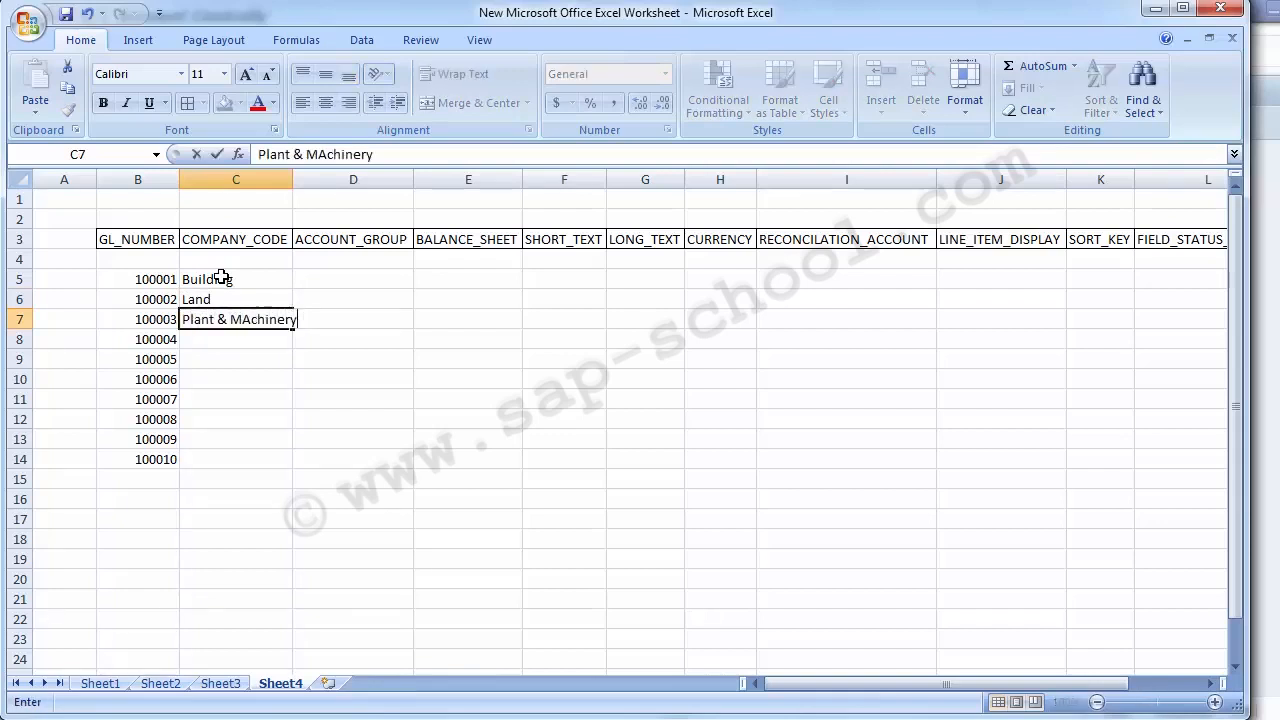
key(Return)
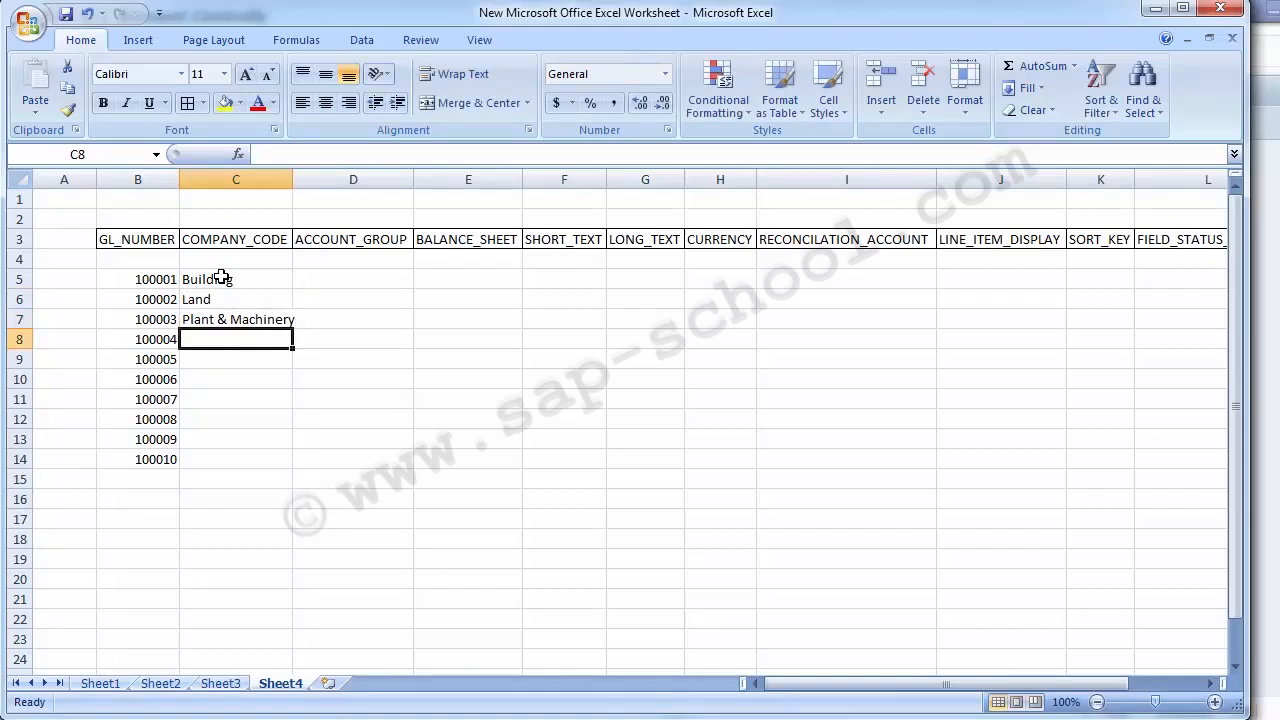
Enter Hardware & Software as a single account name in C8, leaving C9 empty
text(Hardware)
key(Return)
text(Soft)
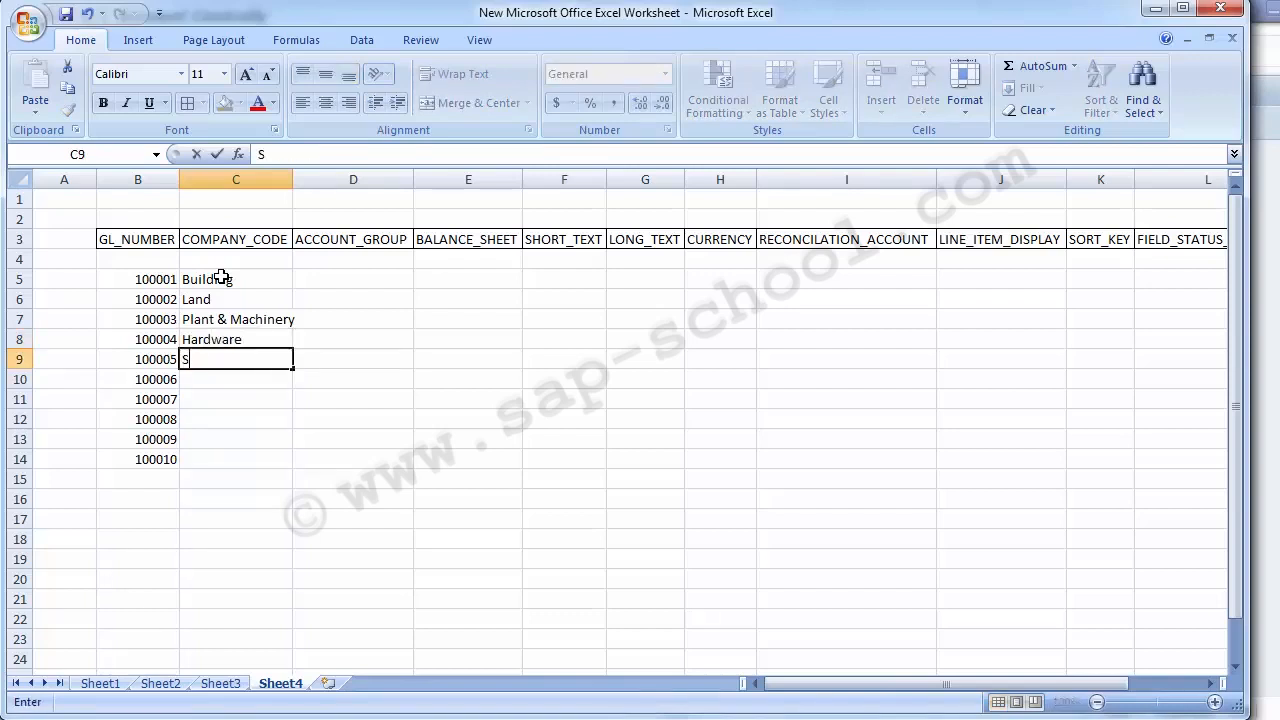
key(BackSpace)
key(BackSpace)
key(BackSpace)
key(BackSpace)
key(Up)
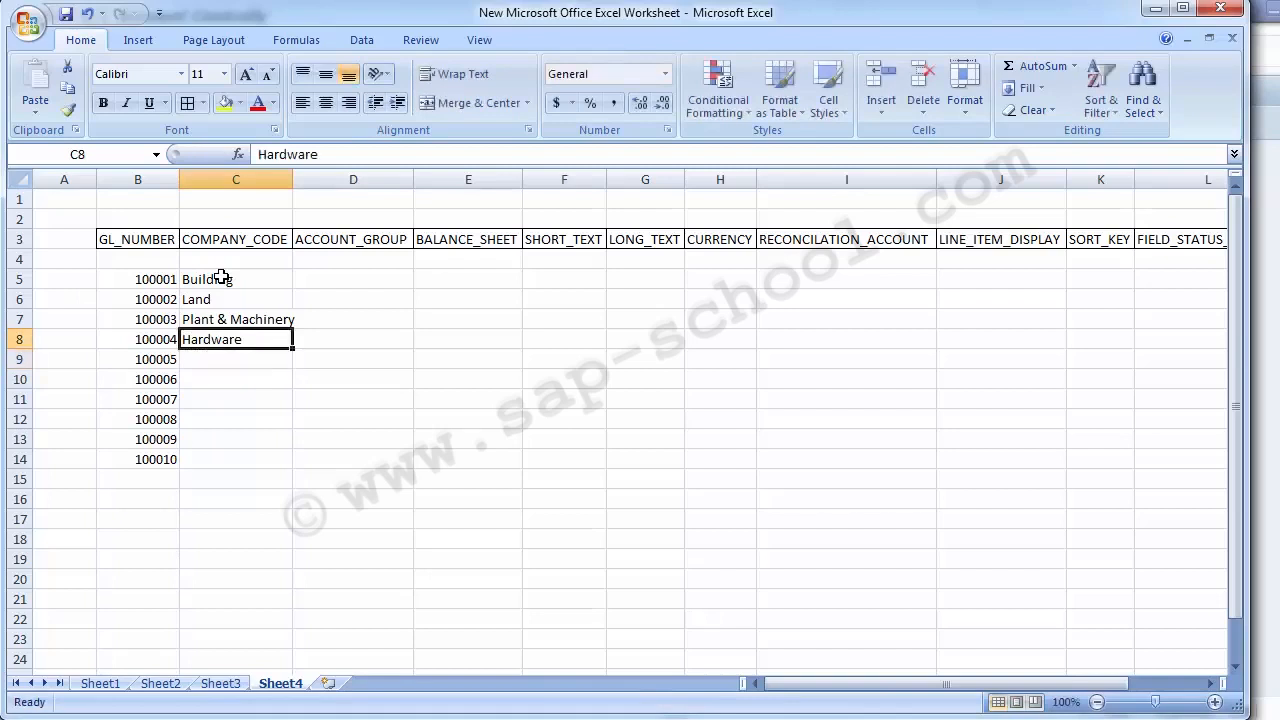
click(338, 155)
text(&)
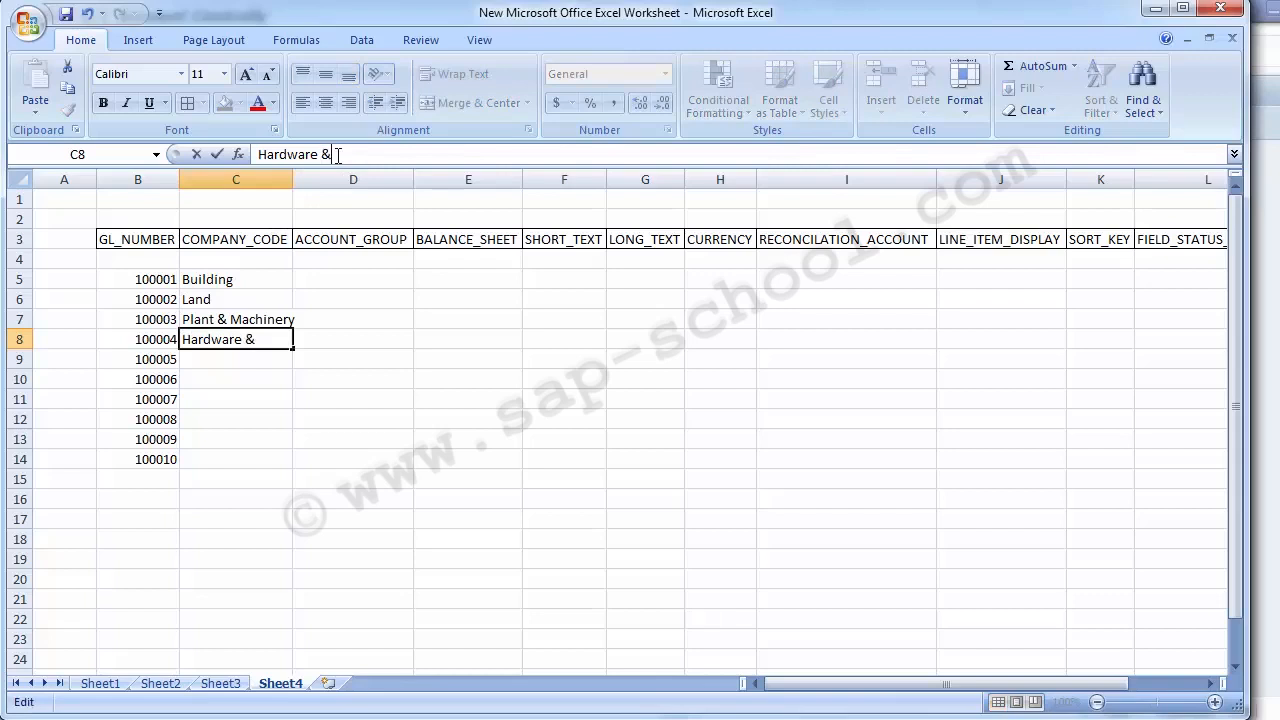
text( Software)
key(Return)
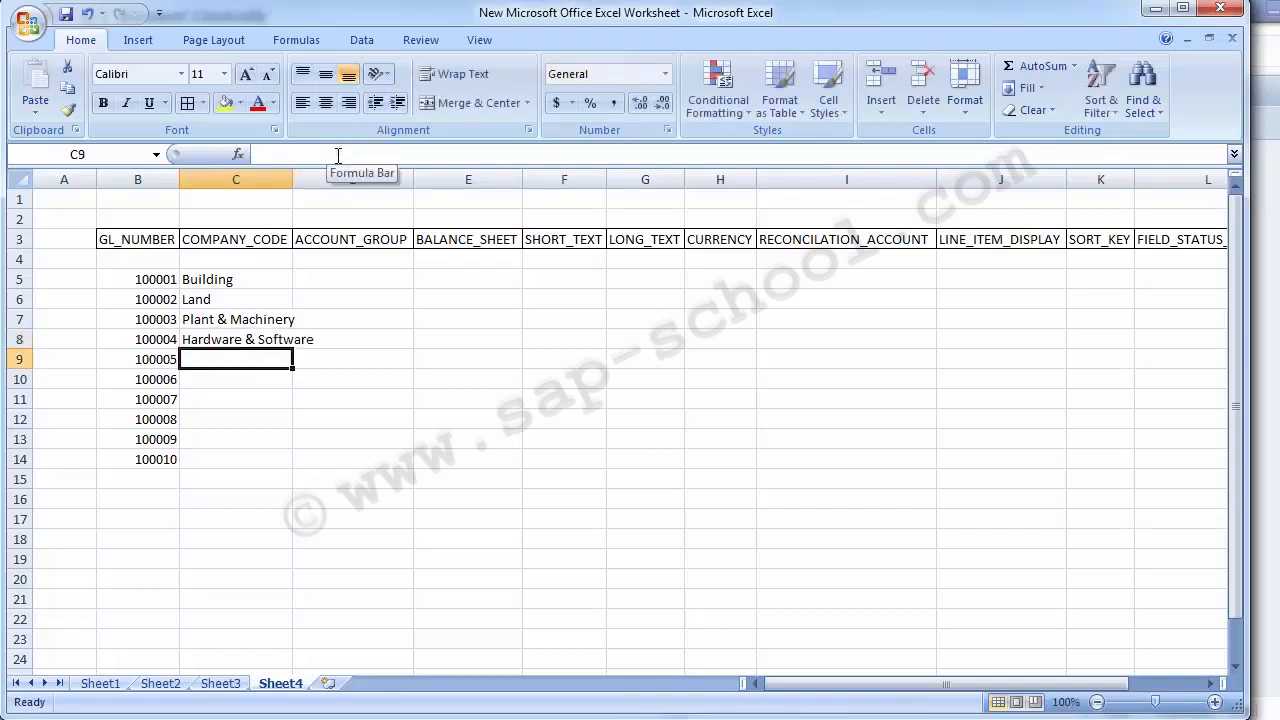
Enter the account names Vehicles in C9 and Furniture & Fixture in C10
text(Vehicles)
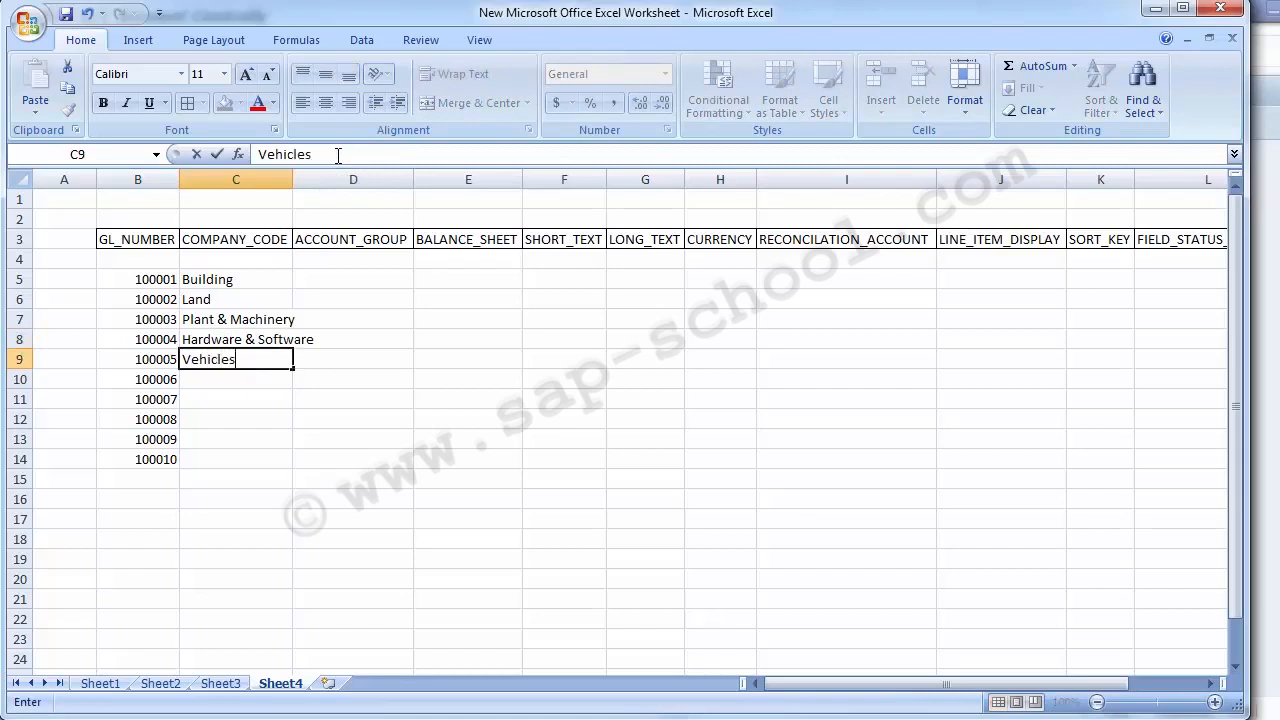
key(Return)
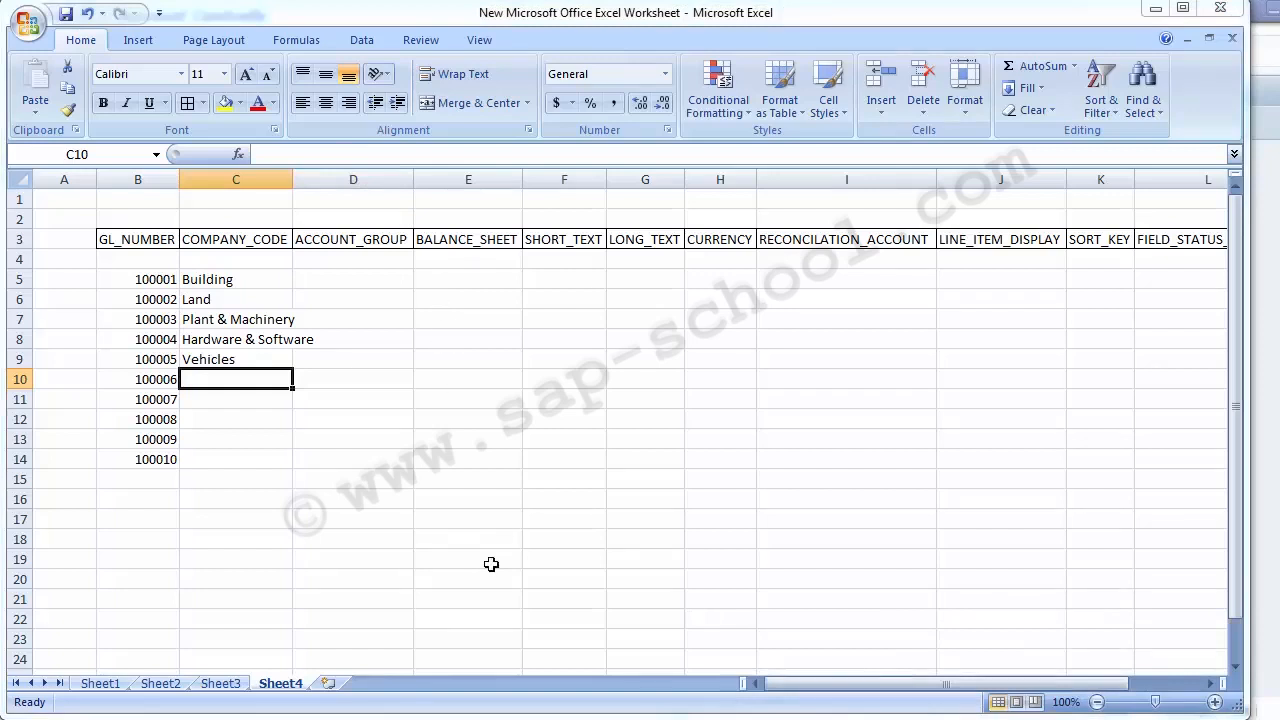
text(Furniture & Fixture)
key(Tab)
Clear the GL numbers that have no account name from B11:B14
key(Left)
key(Up)
key(Up)
key(Up)
key(Up)
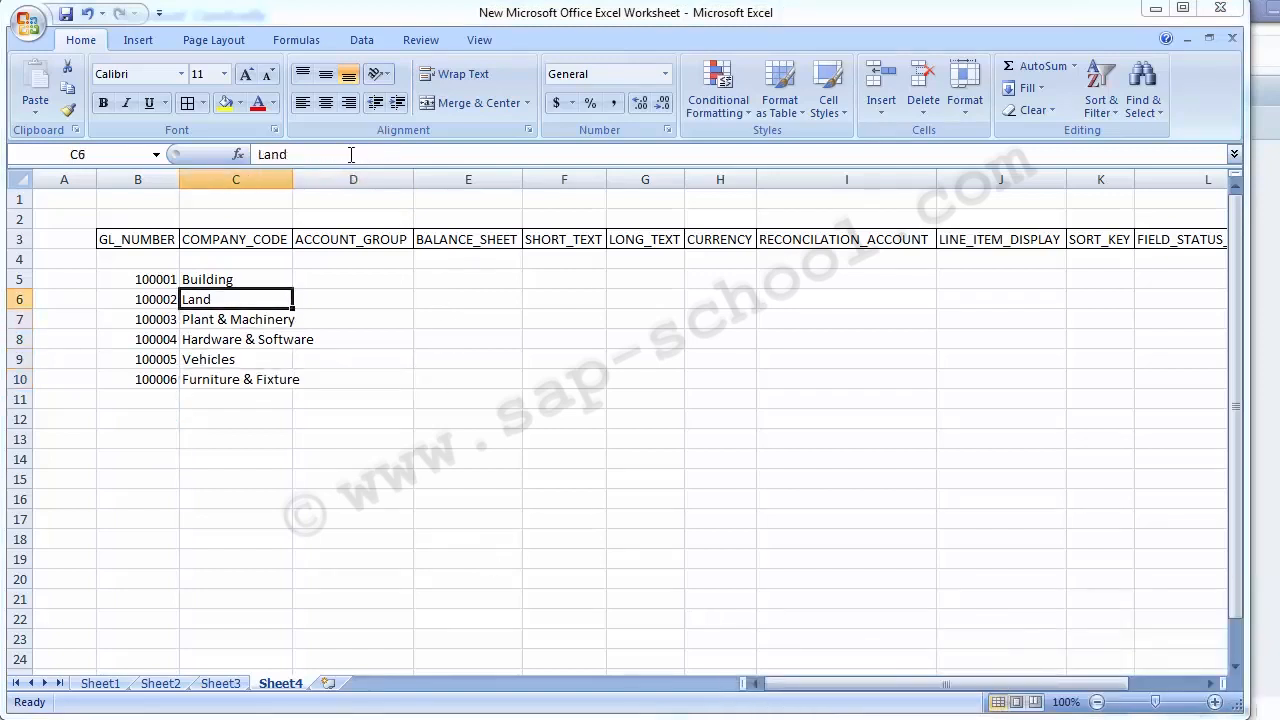
key(Up)
key(Left)
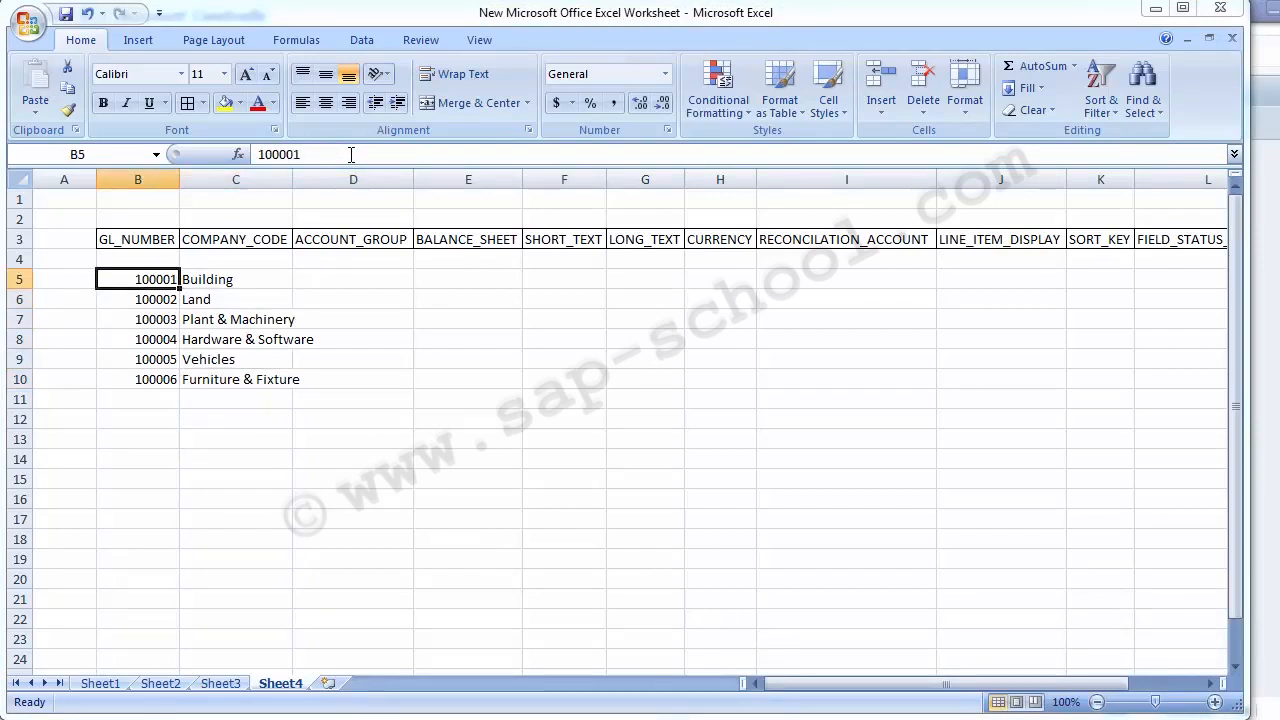
key(Right)
key(Down)
key(Down)
key(Down)
key(Down)
key(Up)
key(Up)
key(Up)
key(Up)
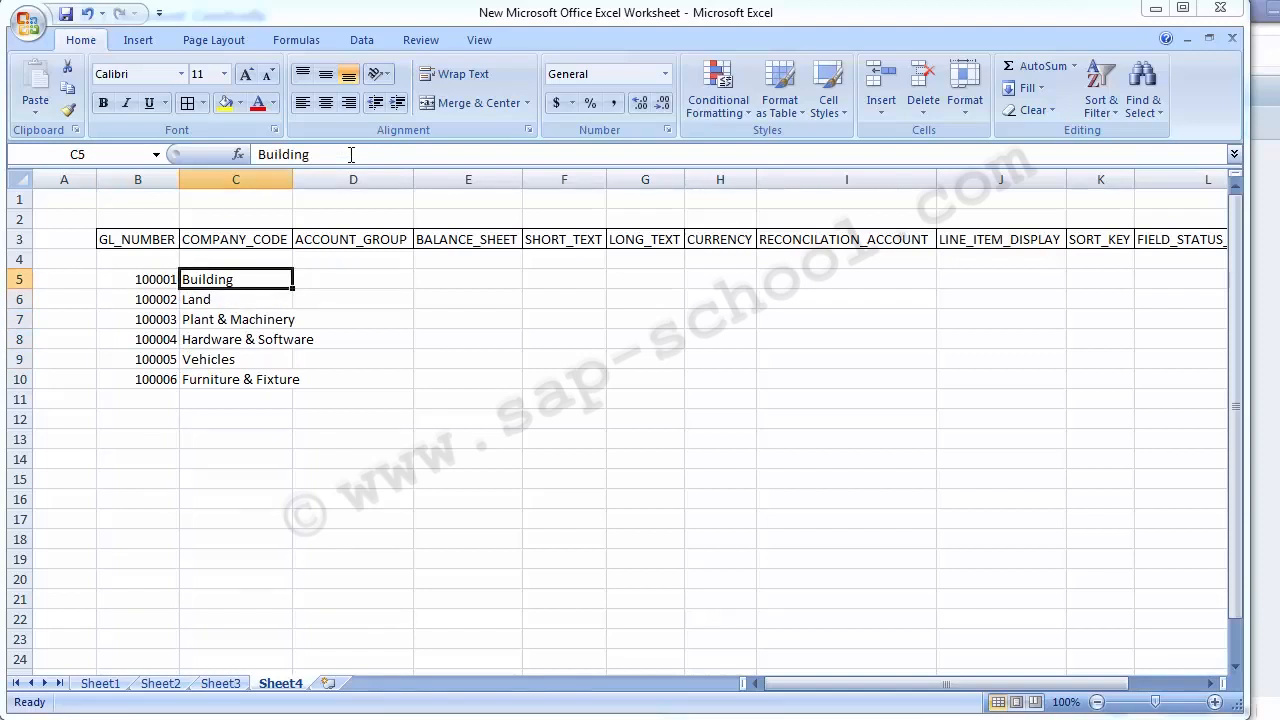
Enter 1000 under ACCOUNT_GROUP in D5 and copy it down to D6:D10
key(Right)
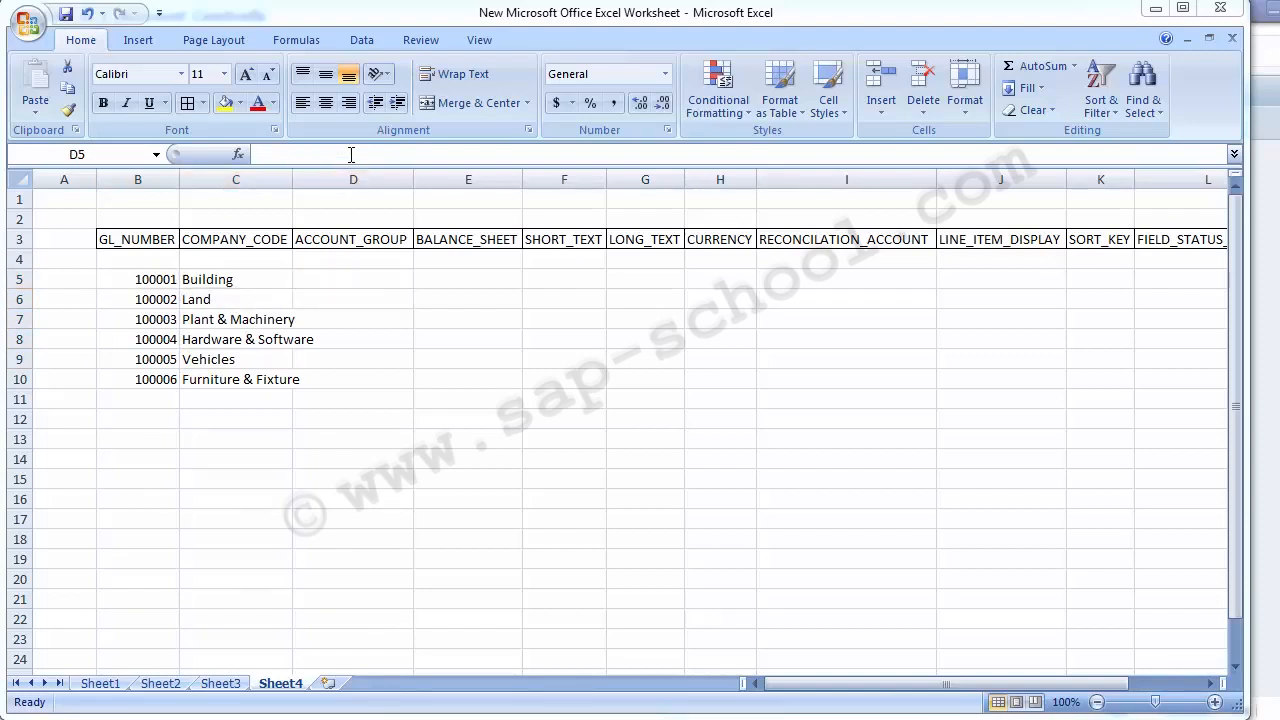
text(1000)
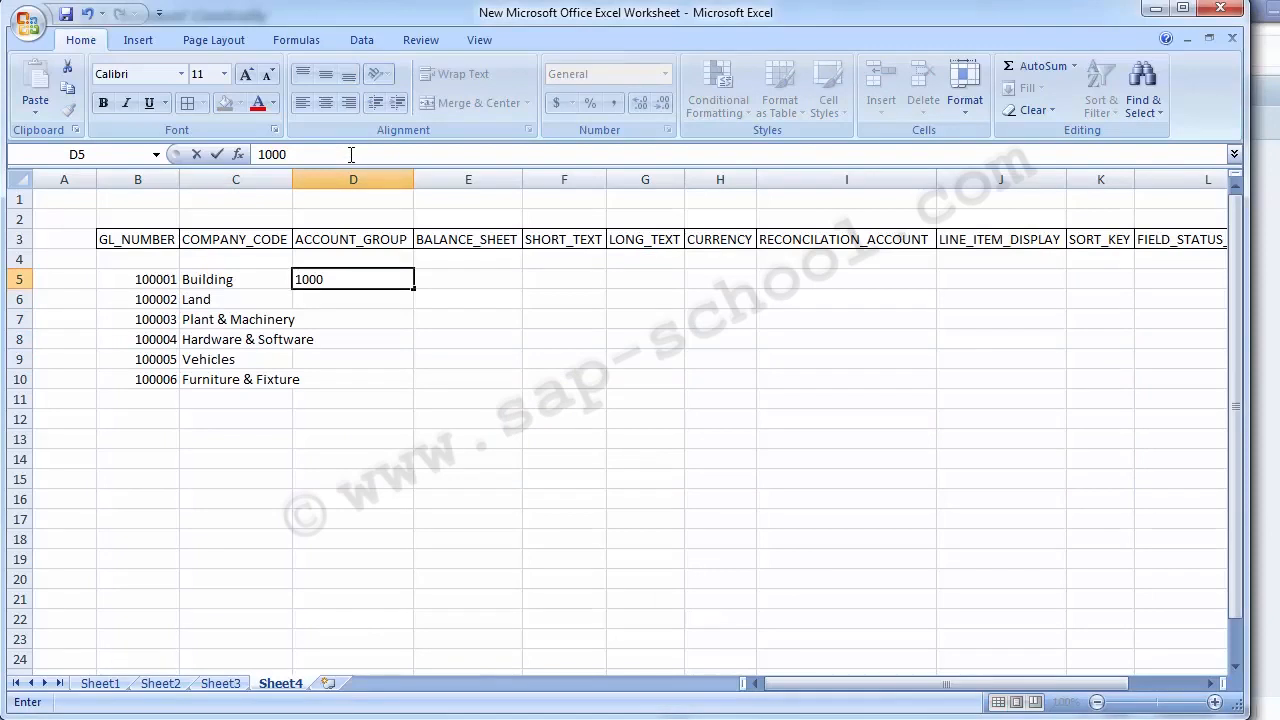
key(Return)
key(Up)
key(ctrl+c)
key(Down)
key(shift+Down)
key(shift+Down)
key(shift+Down)
key(shift+Down)
key(Return)
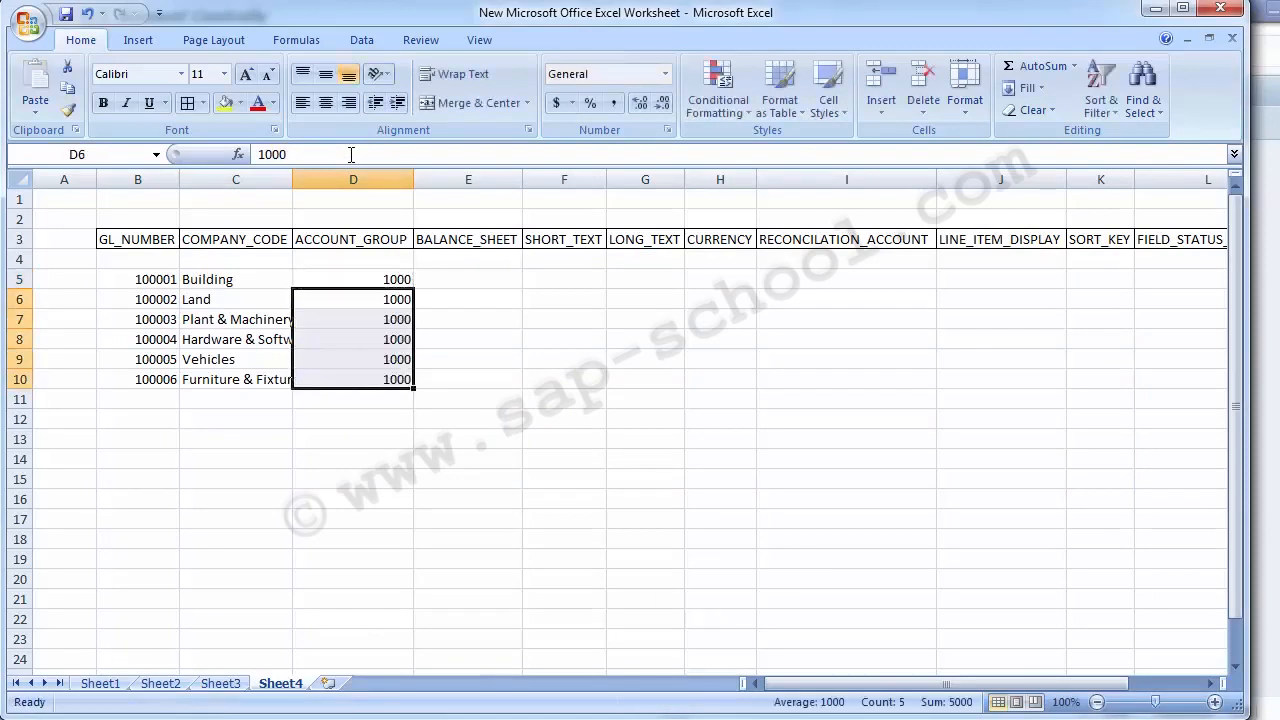
Enter X under BALANCE_SHEET in E5 and copy it down to E6:E10
key(Right)
key(Up)
text(X)
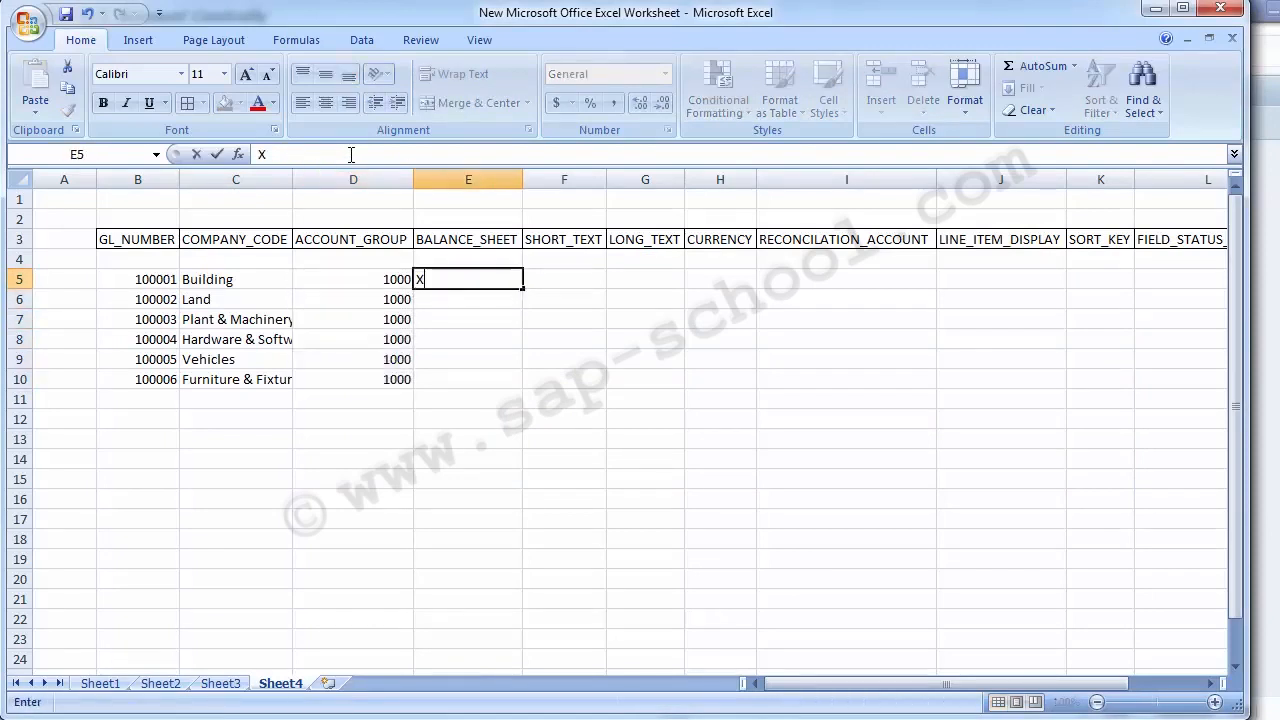
key(Return)
key(Up)
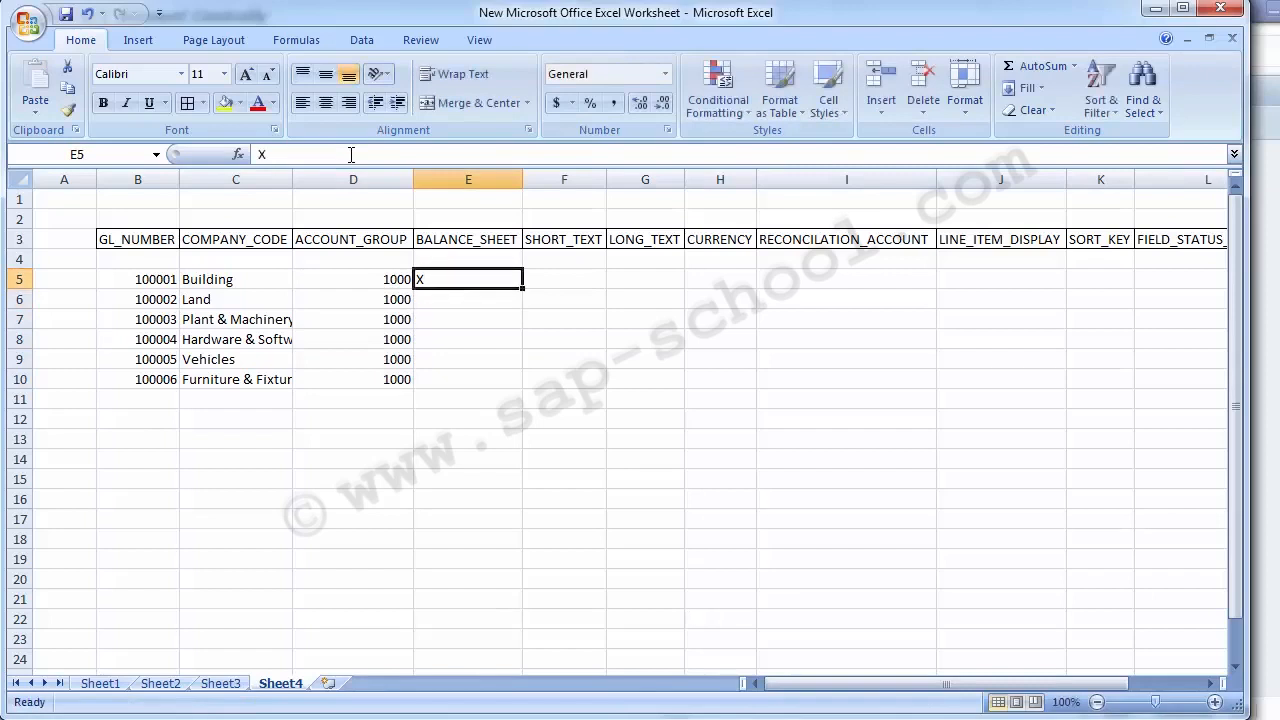
key(ctrl+c)
key(Down)
key(shift+Down)
key(shift+Down)
key(shift+Down)
key(shift+Down)
key(Return)
Copy the account names from C5:C10 into the SHORT_TEXT column at F5:F10
key(Right)
key(Up)
key(Left)
key(Left)
key(Left)
key(shift+Down)
key(shift+Down)
key(shift+Down)
key(shift+Down)
key(shift+Down)
key(ctrl+c)
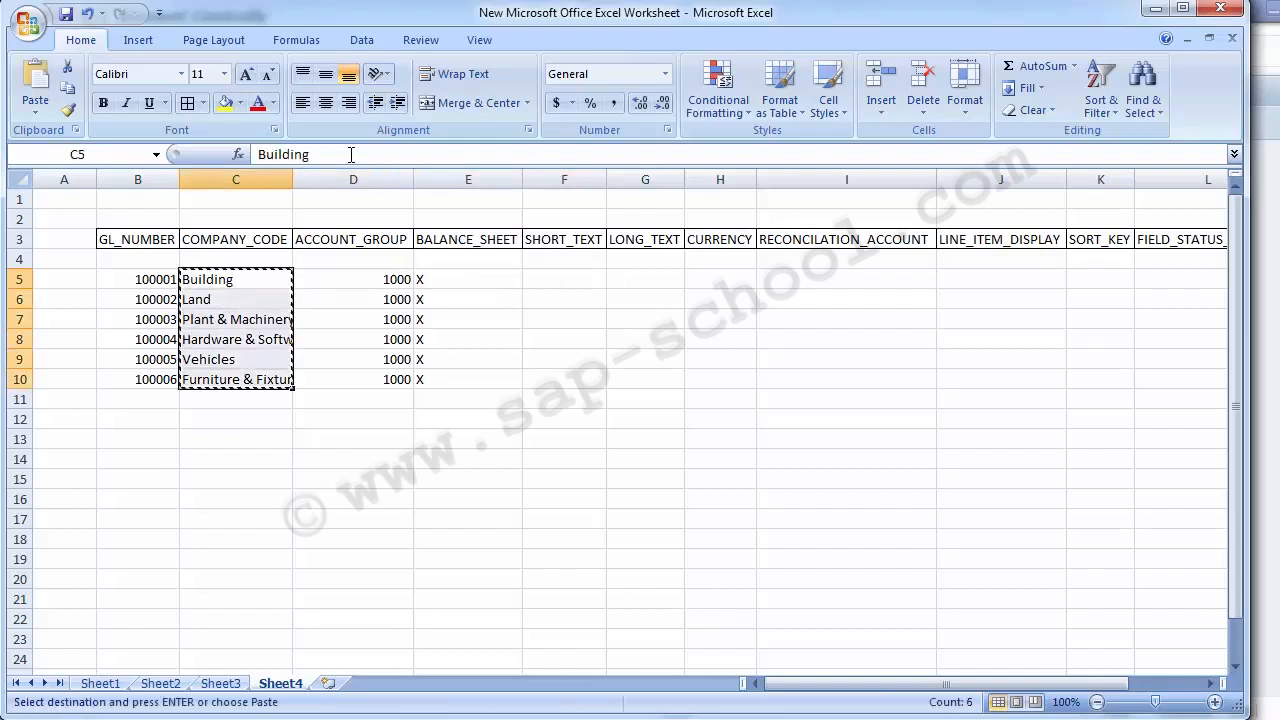
key(Right)
key(Right)
key(Right)
key(ctrl+v)
Copy the short texts from F5:F10 into the LONG_TEXT column at G5:G10
key(Right)
key(Left)
key(shift+Down)
key(shift+Down)
key(shift+Down)
key(shift+Down)
key(shift+Down)
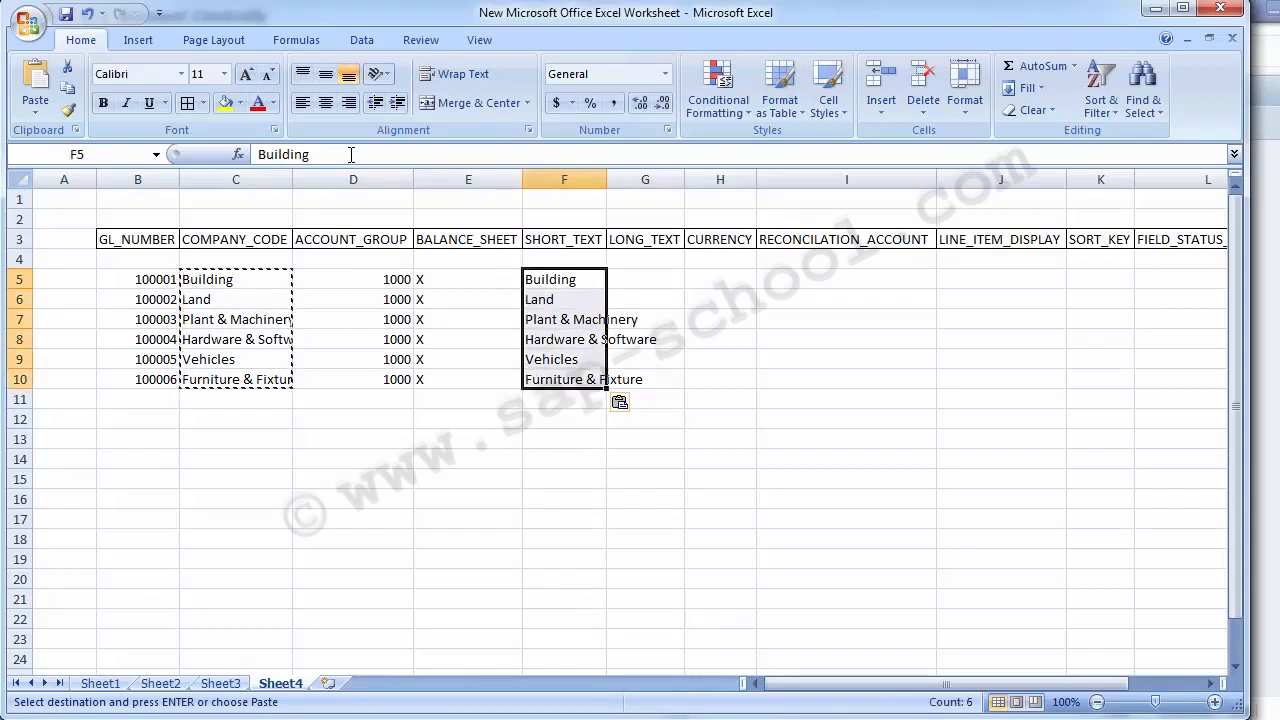
key(ctrl+c)
key(Right)
key(Return)
Replace the account names under COMPANY_CODE by entering 1000 in C5 and copying it down to C6:C10
key(Right)
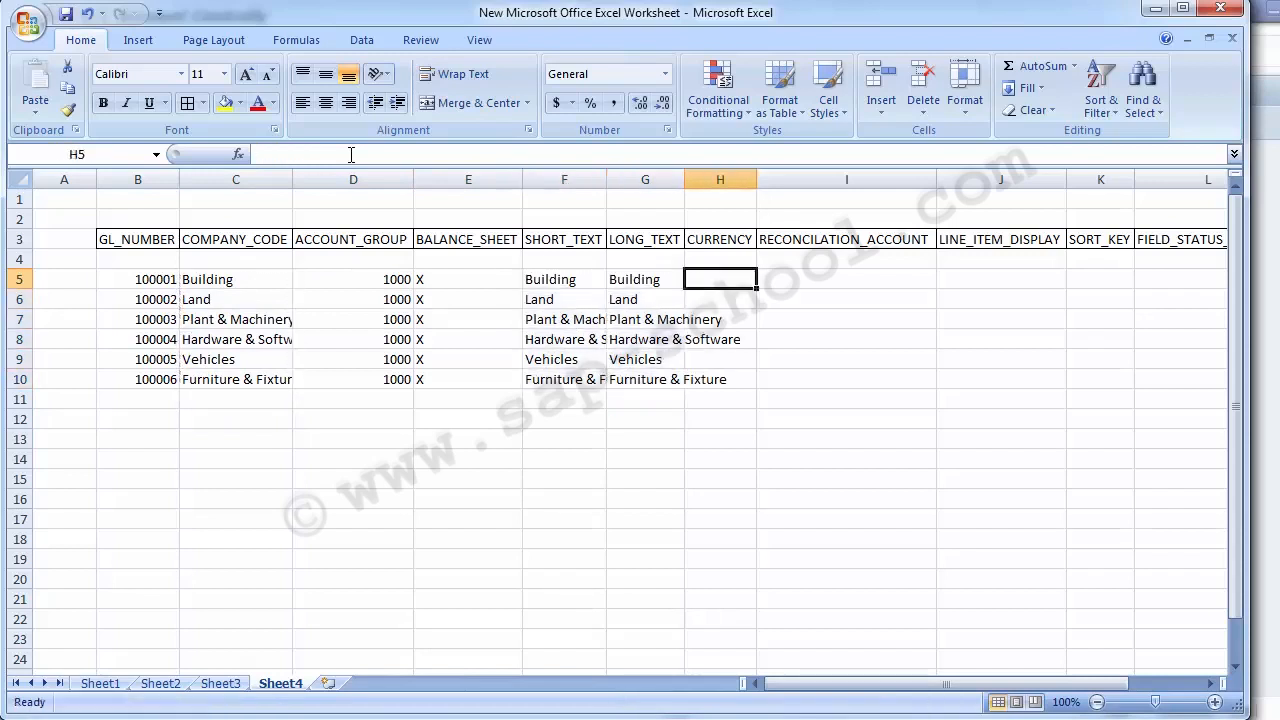
key(Left)
key(Left)
key(Left)
key(Left)
key(Left)
key(Down)
key(shift+Down)
key(shift+Down)
key(Up)
text(1000)
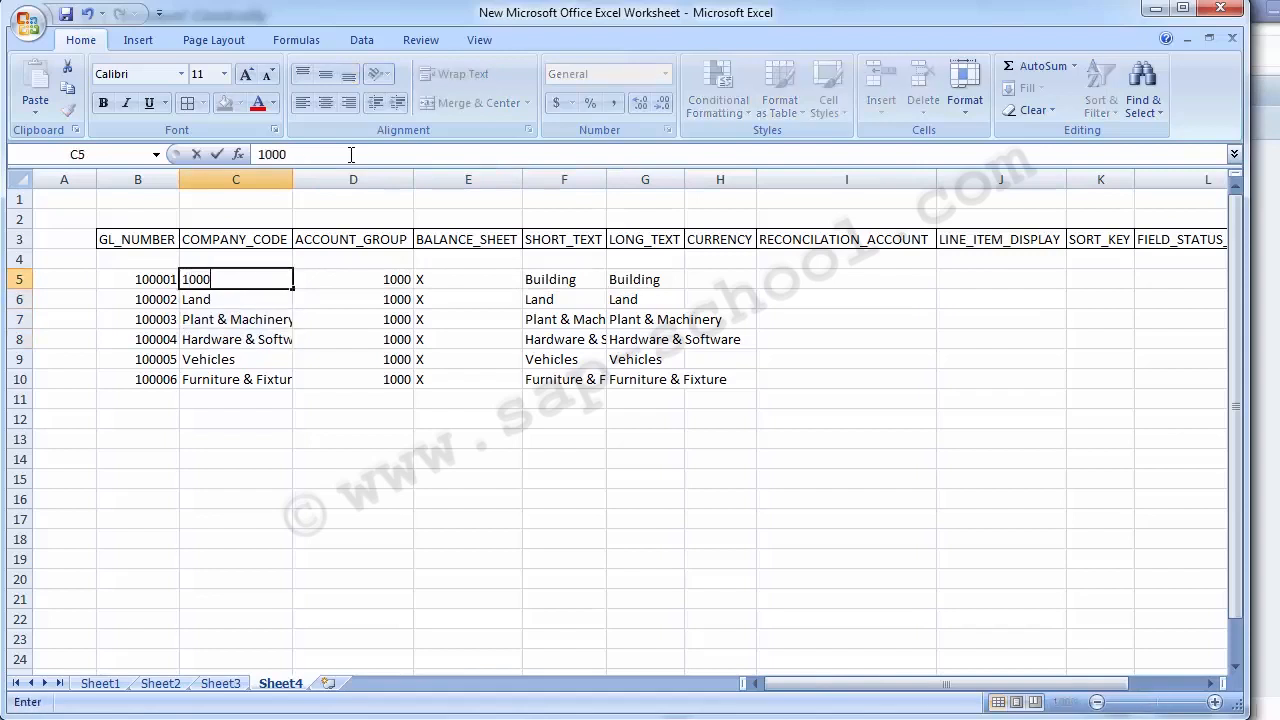
key(Return)
key(Up)
key(ctrl+c)
key(Down)
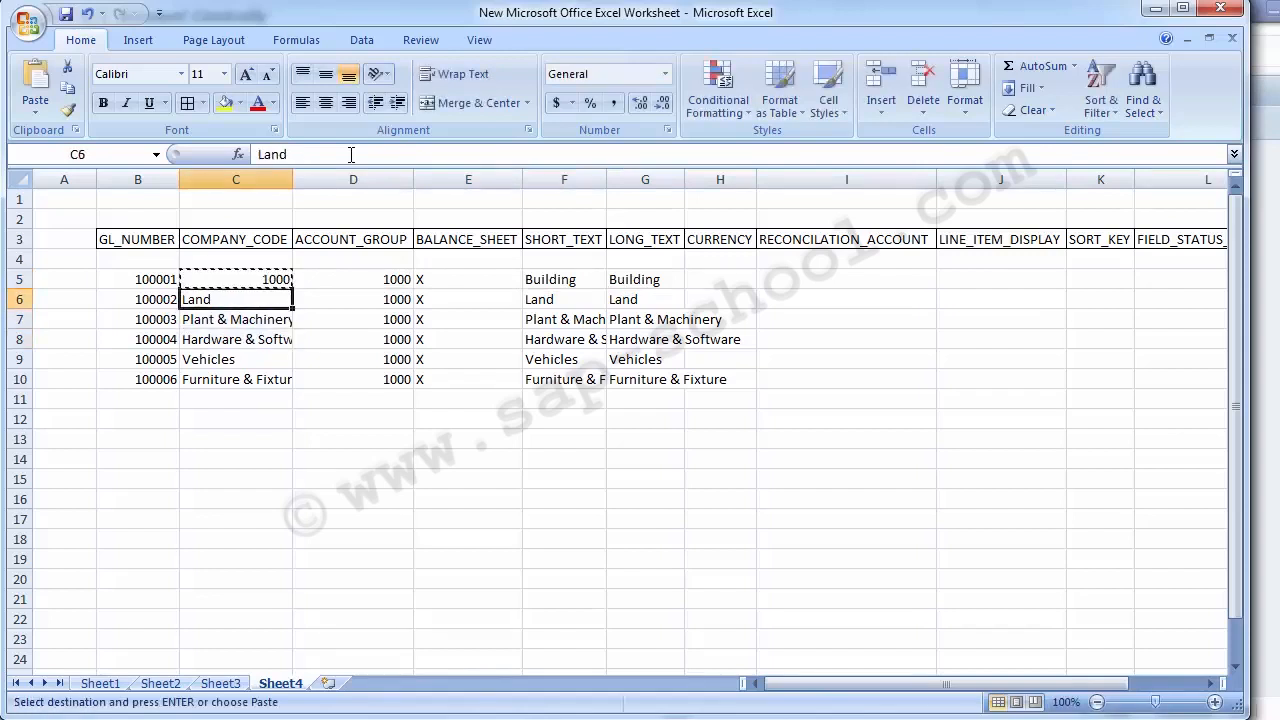
key(shift+Down)
key(shift+Down)
key(shift+Down)
key(shift+Down)
key(Return)
key(Right)
key(Right)
key(Right)
key(Right)
key(Right)
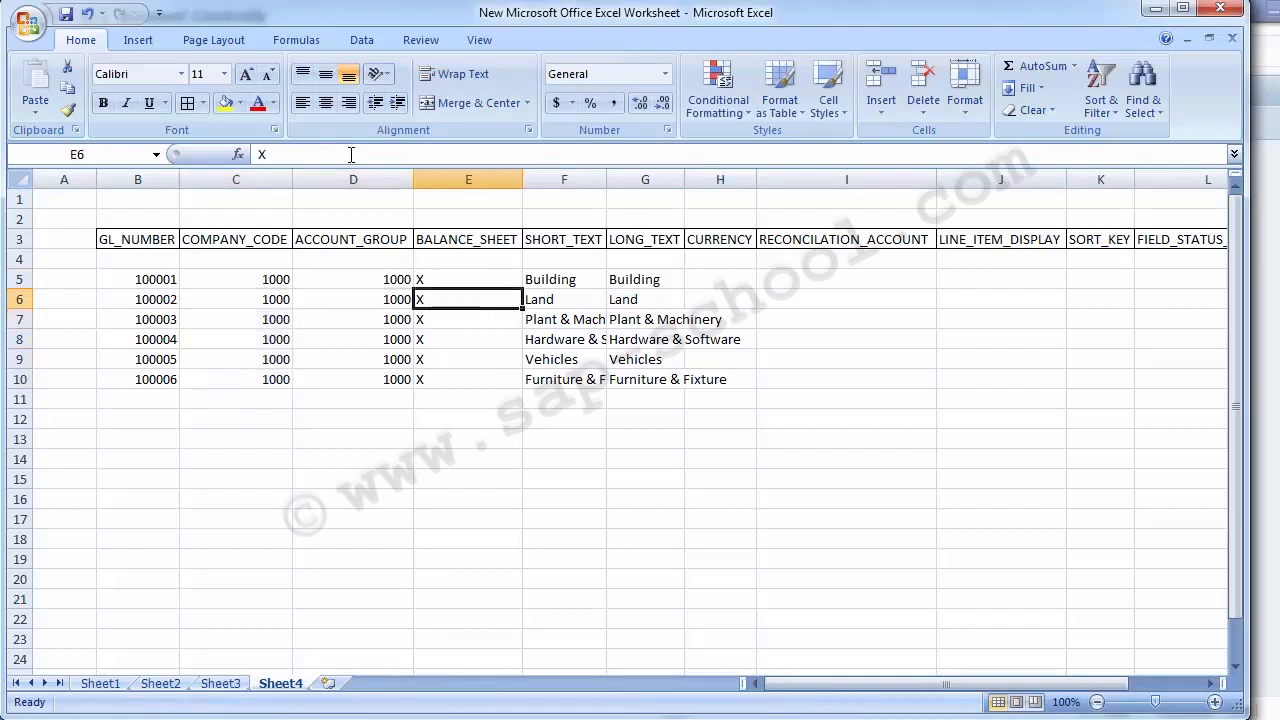
key(Up)
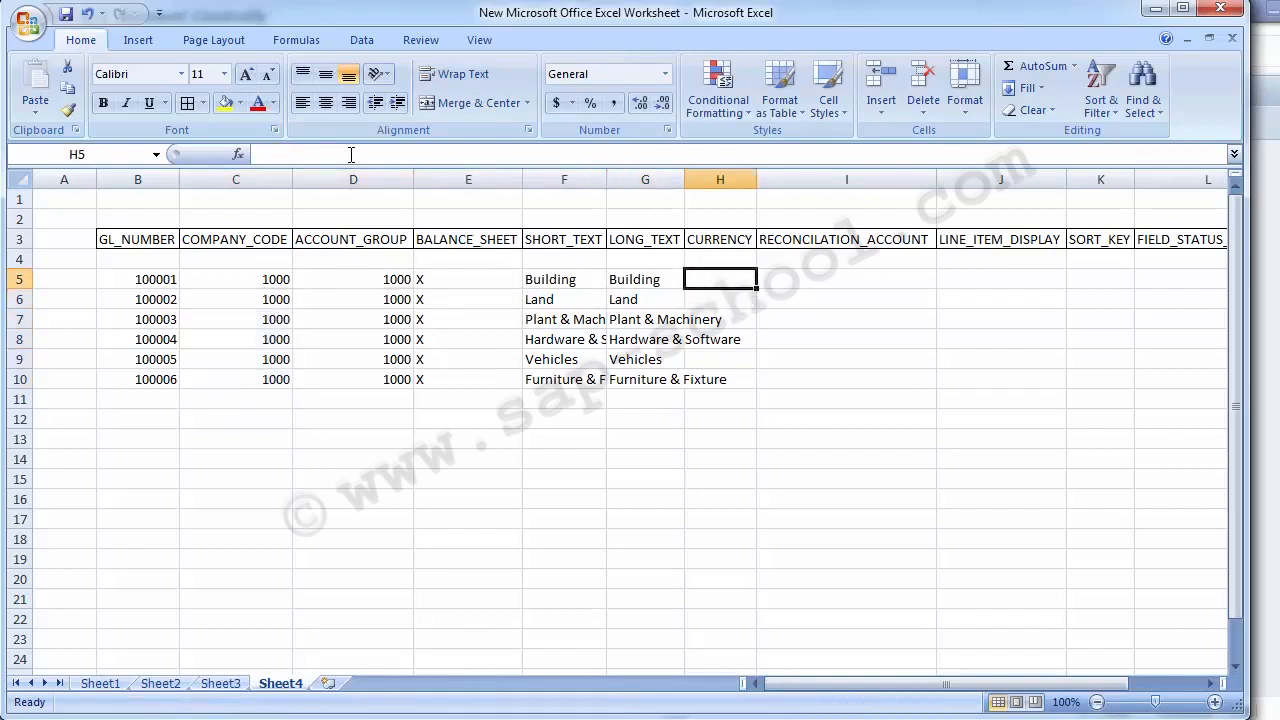
text(USD)
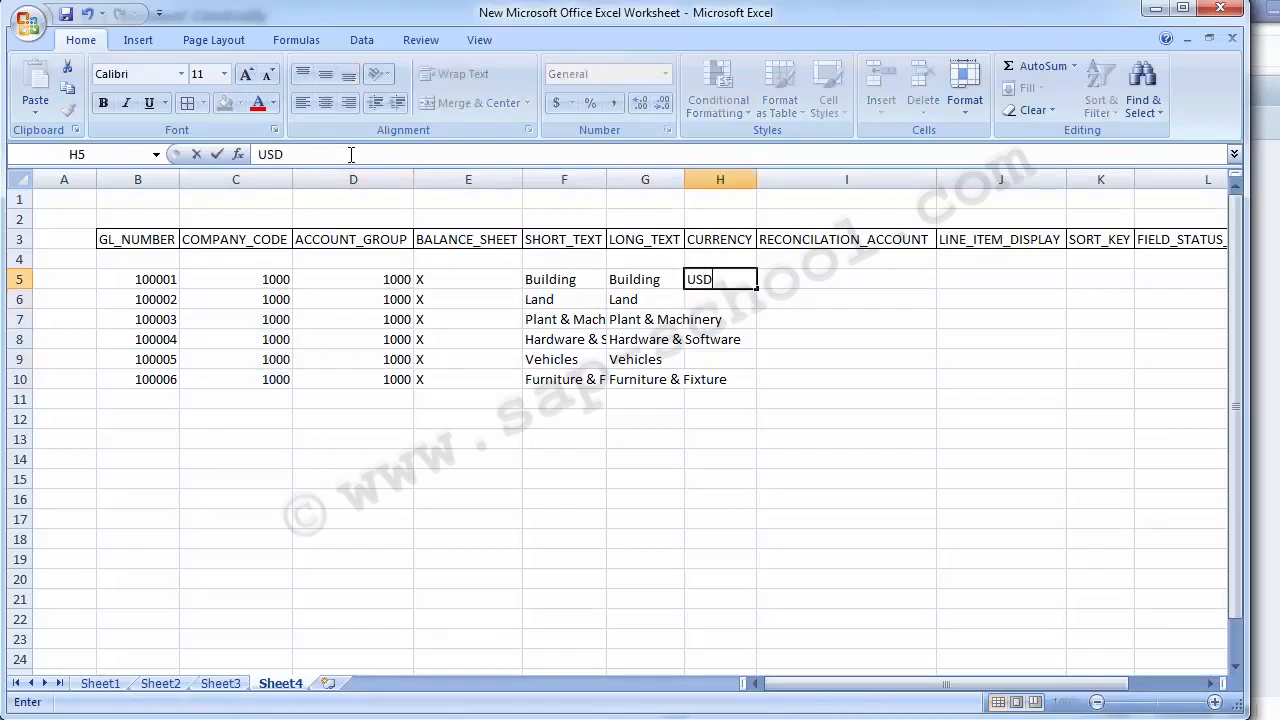
key(Return)
key(Up)
key(Delete)
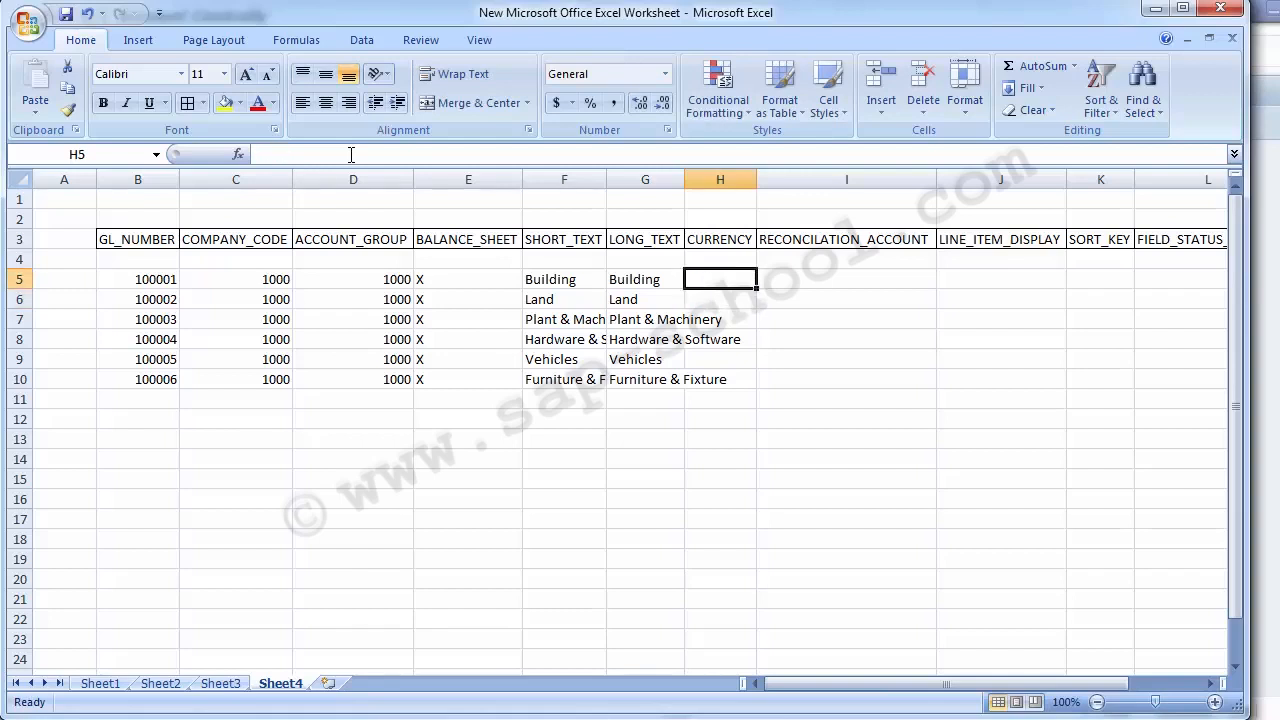
Enter USD under CURRENCY in H5 and copy it down to H6:H10
text(USD)
key(Return)
key(Right)
key(Left)
key(Up)
key(ctrl+c)
key(Down)
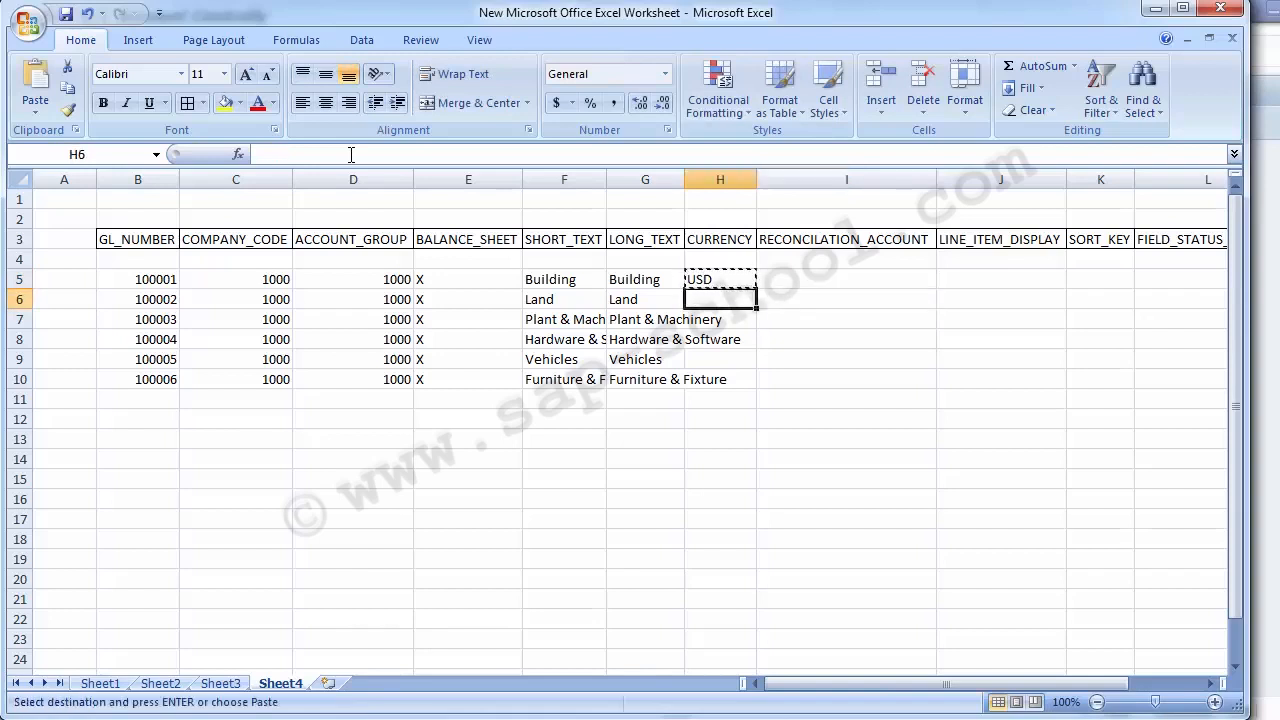
key(shift+Down)
key(shift+Down)
key(shift+Down)
key(shift+Down)
key(Return)
Enter A under RECONCILATION_ACCOUNT in I5 and copy it down to I6:I10
key(Right)
key(Up)
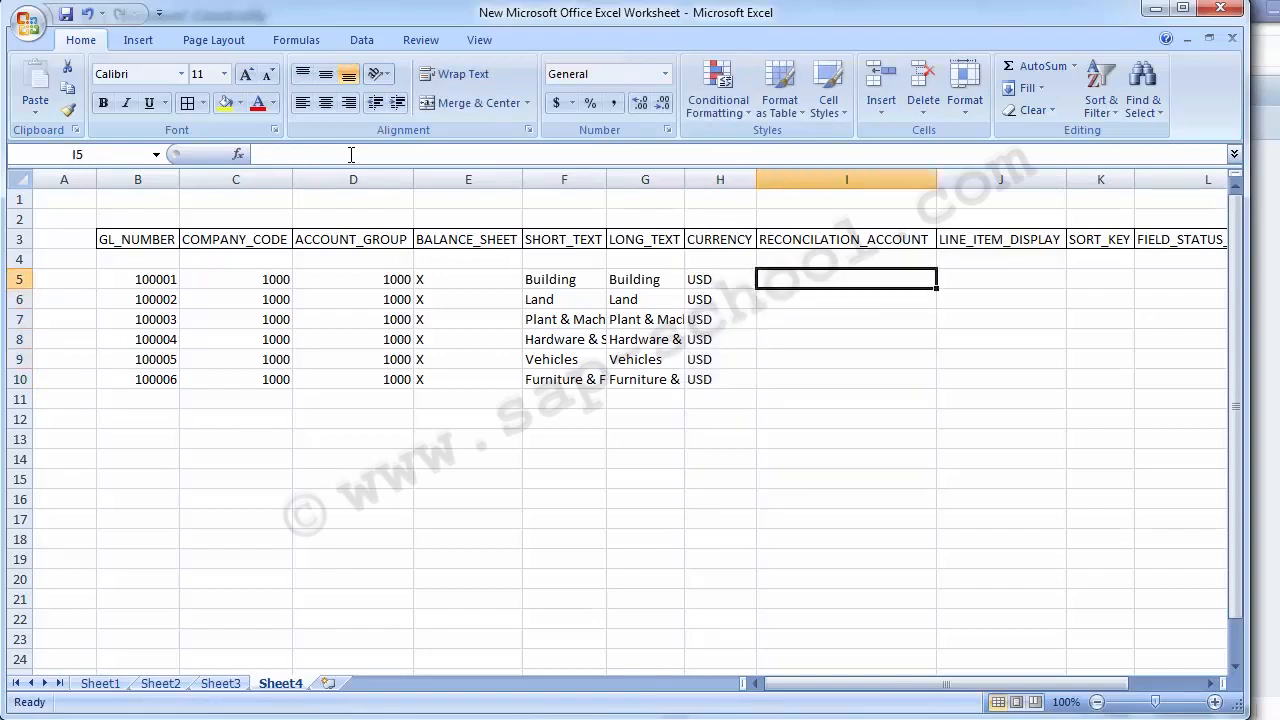
text(A)
key(Return)
key(Up)
key(ctrl+c)
key(Down)
key(shift+Down)
key(shift+Down)
key(shift+Down)
key(shift+Down)
key(Return)
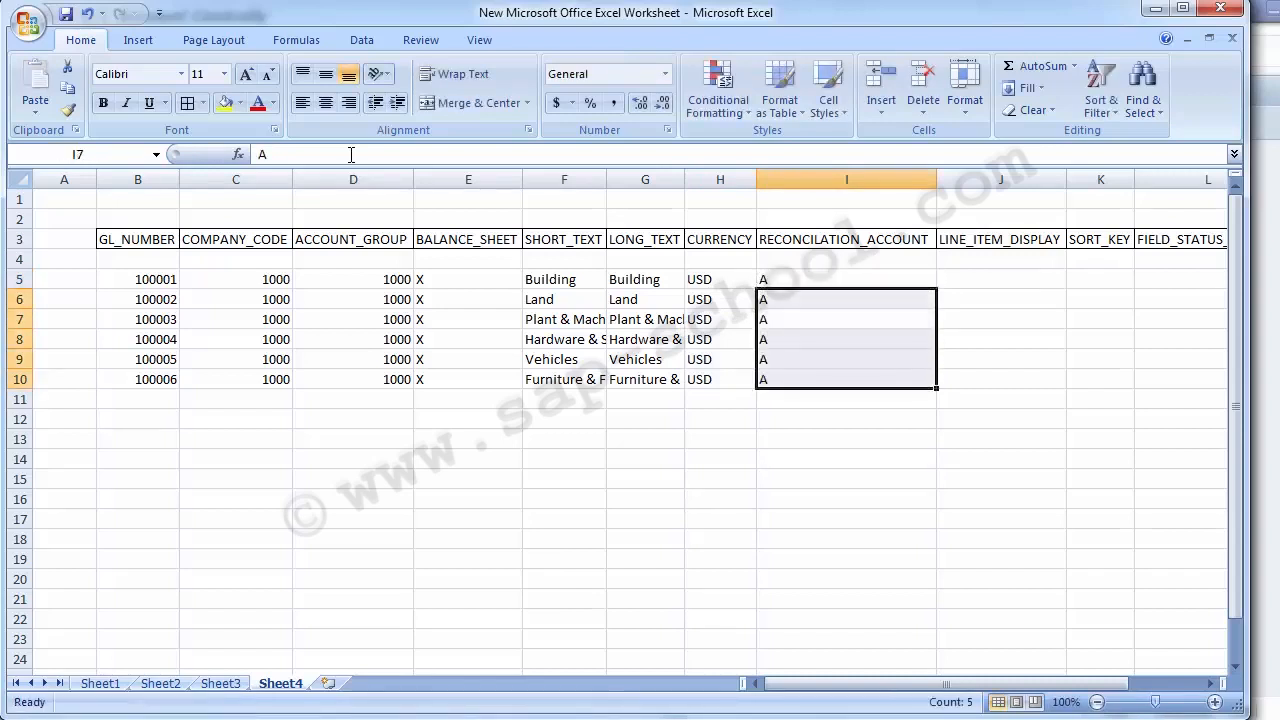
Enter X under LINE_ITEM_DISPLAY in J5 and copy it down to J6:J10
key(Right)
key(Right)
key(Right)
key(Left)
key(Left)
key(Up)
key(Up)
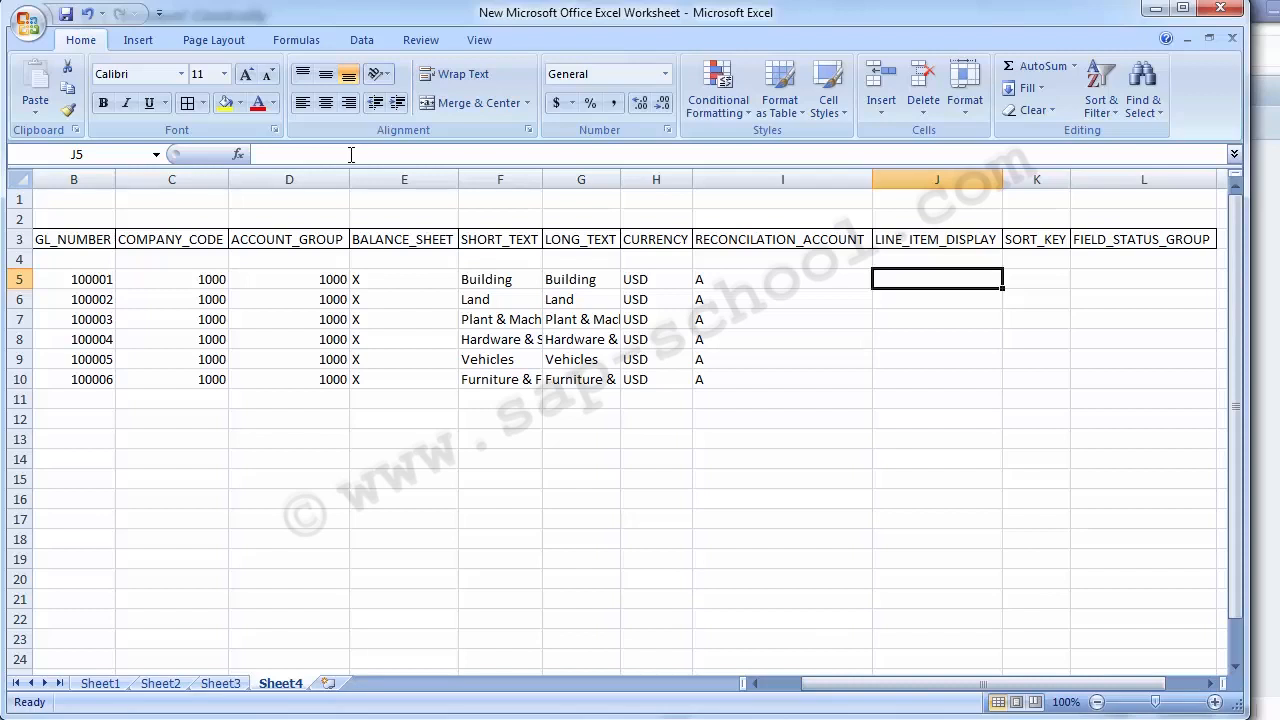
text(X)
key(Return)
key(Up)
key(ctrl+c)
key(Down)
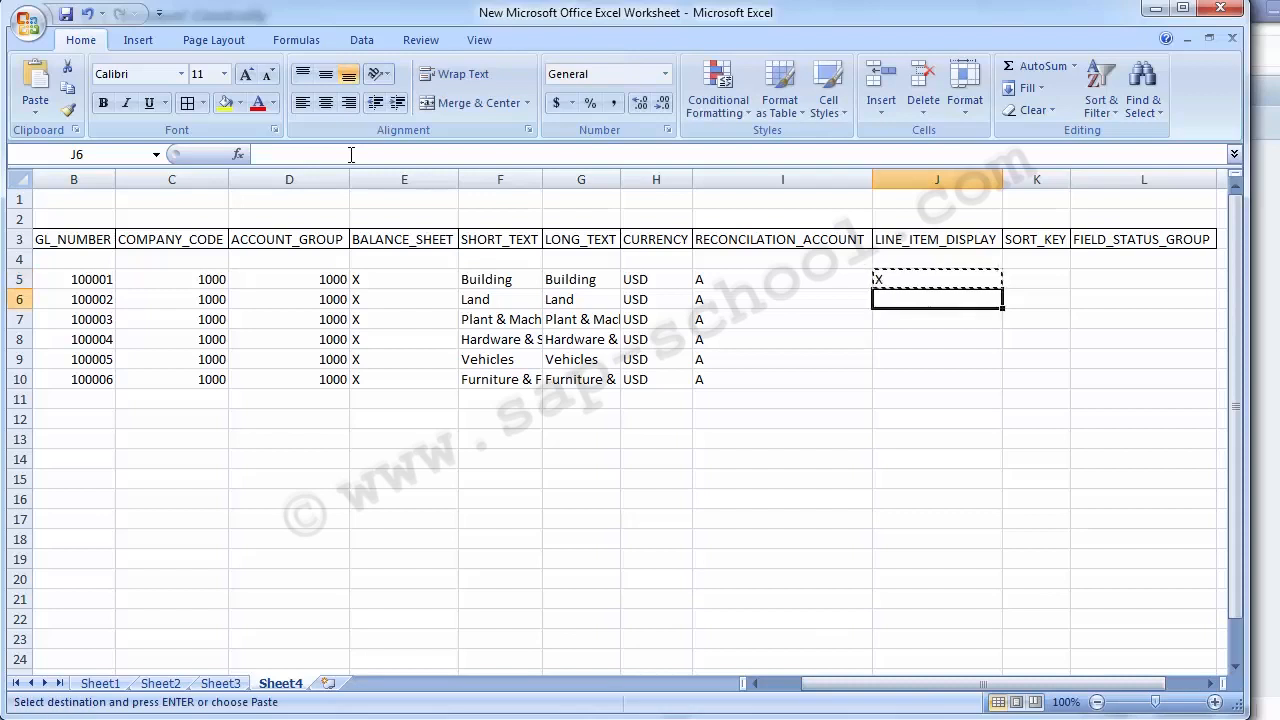
key(shift+Down)
key(shift+Down)
key(shift+Down)
key(shift+Down)
key(Return)
key(Right)
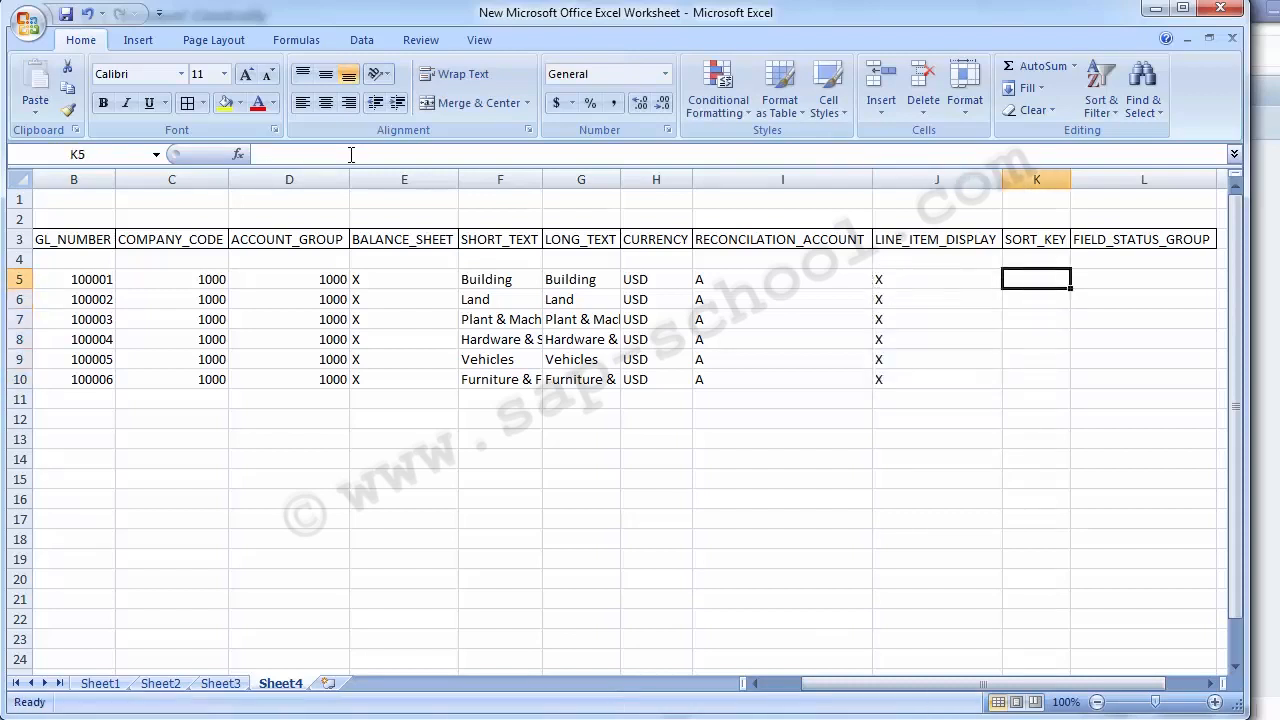
Check the sort key in the control data of SAP's displayed Furniture Account, and return to the Excel worksheet at K5
key(Up)
key(Right)
key(Right)
key(Right)
key(Left)
key(Left)
key(Left)
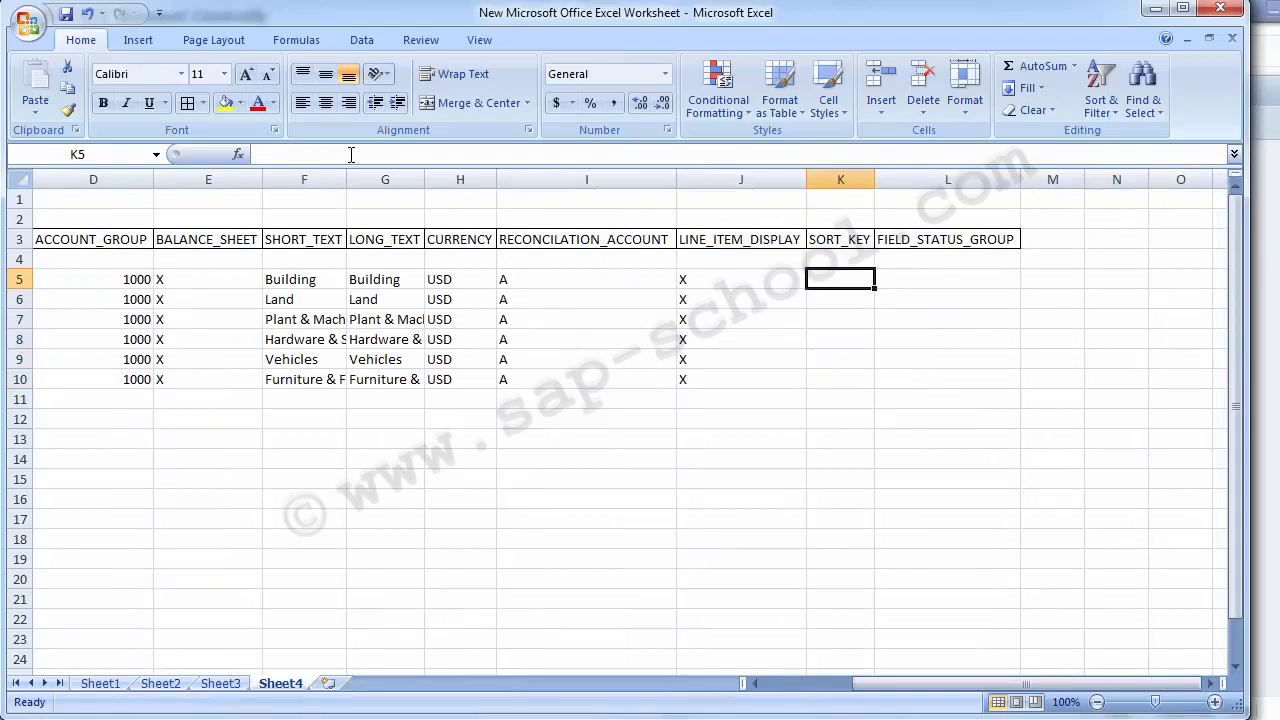
click(550, 708)
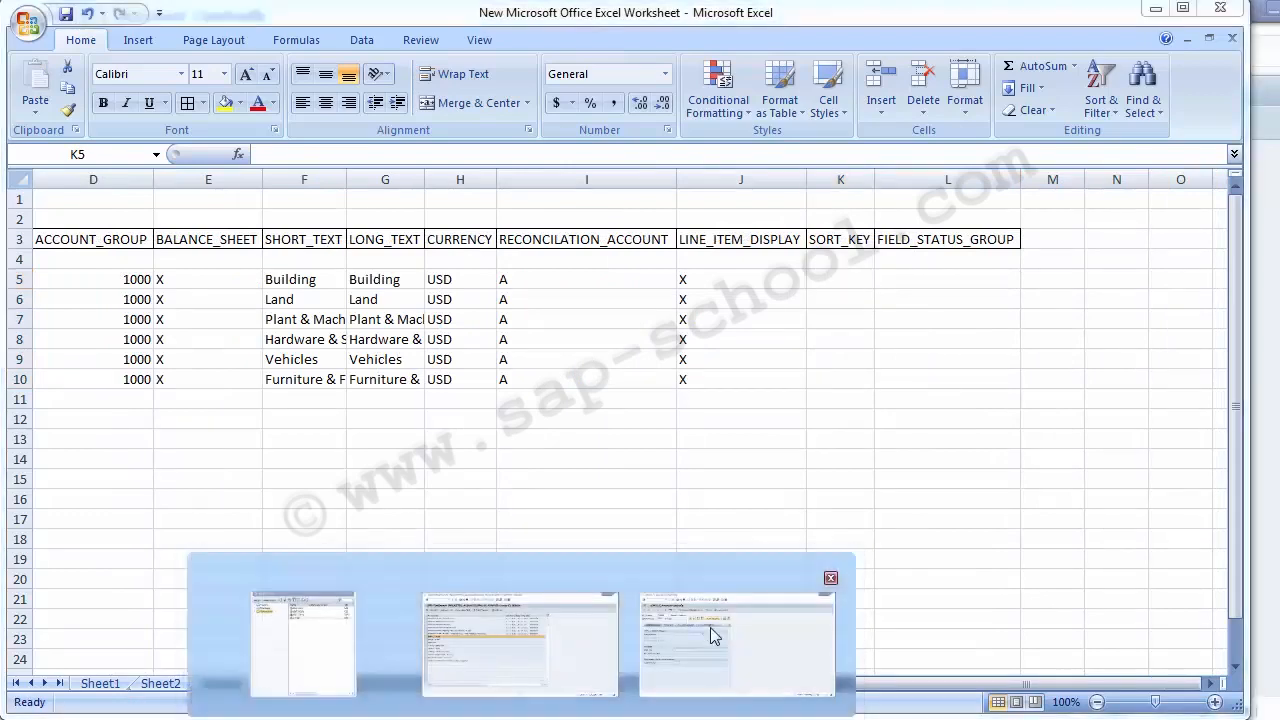
click(710, 630)
click(215, 227)
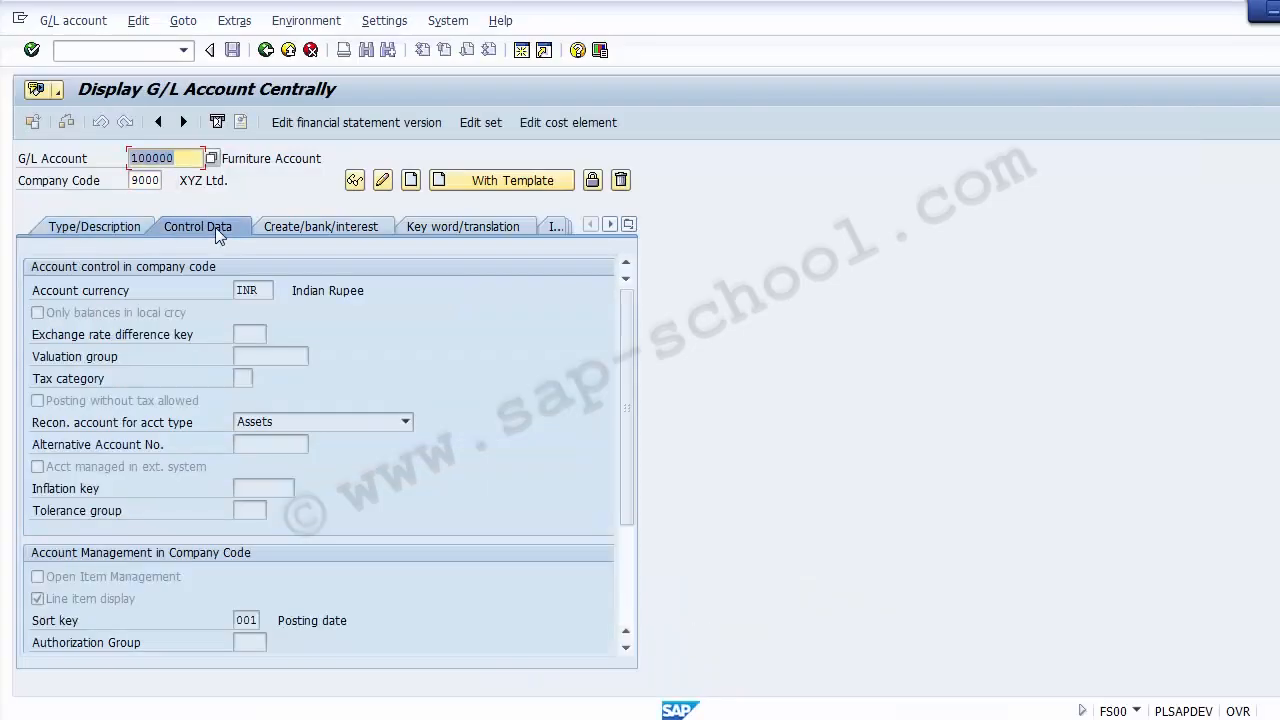
key(alt+Tab)
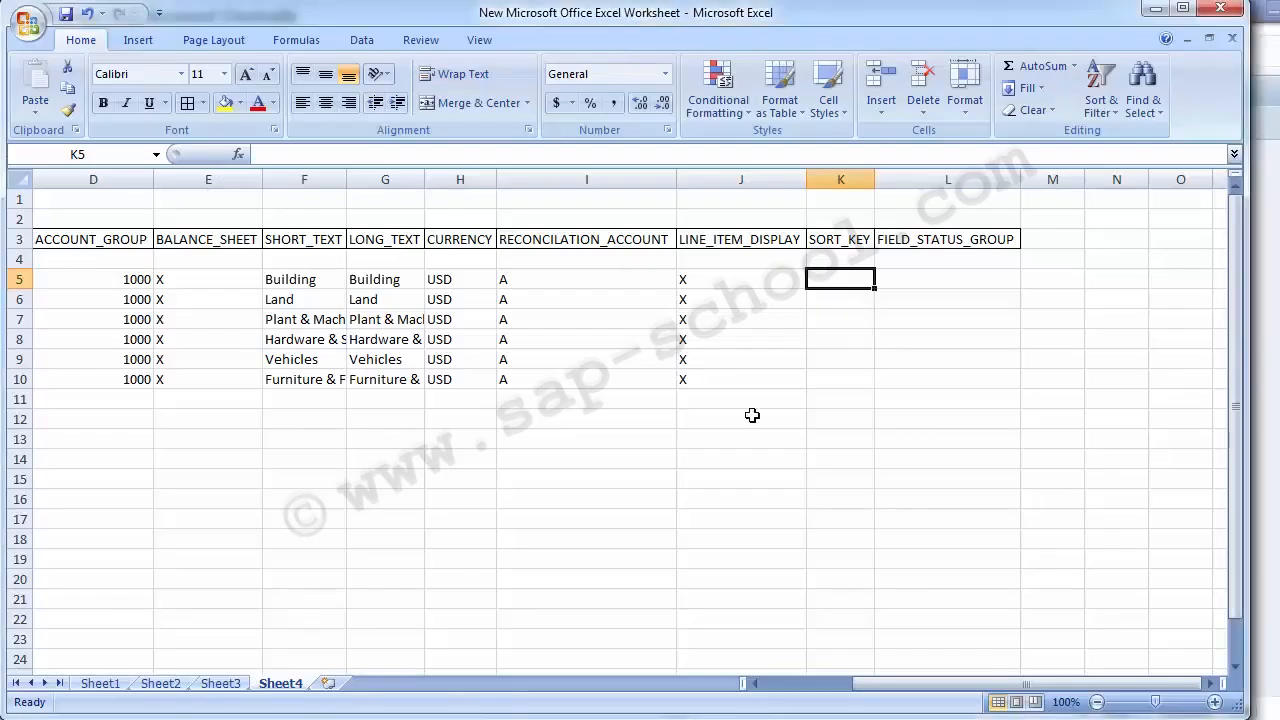
Try to enter 001 under SORT_KEY in K5
text(001)
key(Return)
key(Up)
Set the number format of the whole SORT_KEY column K to Text
click(840, 179)
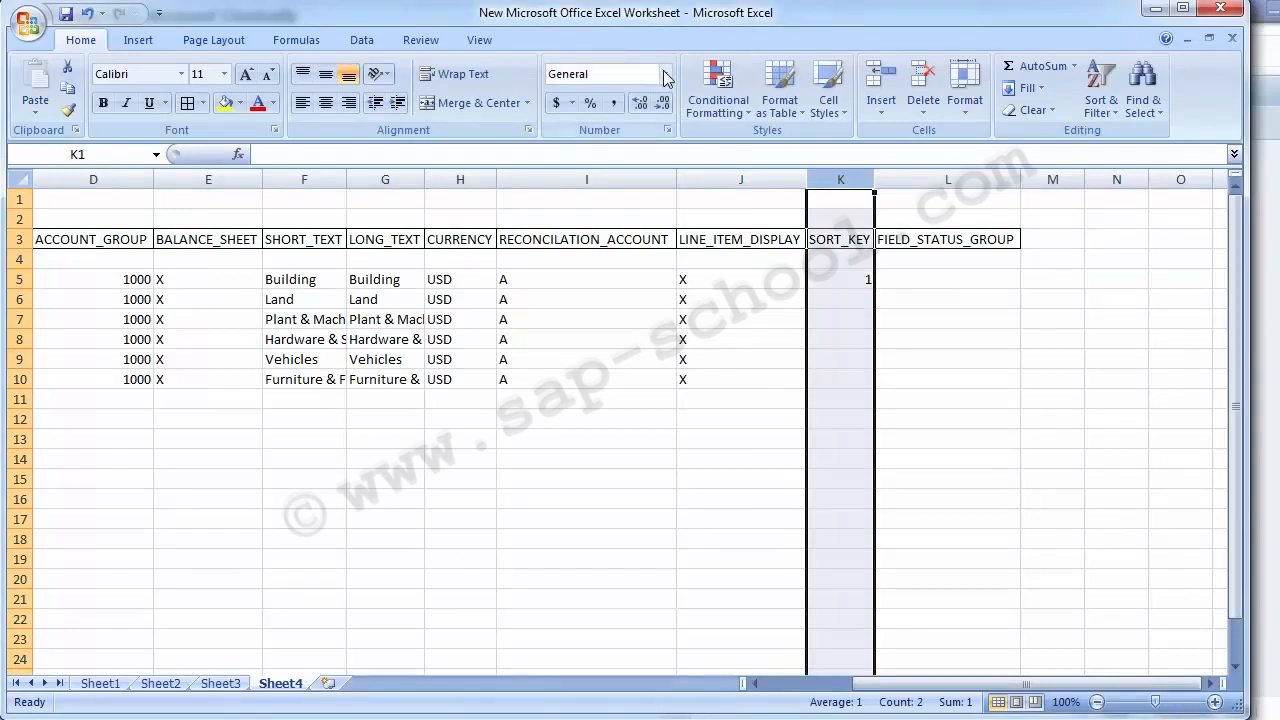
click(665, 75)
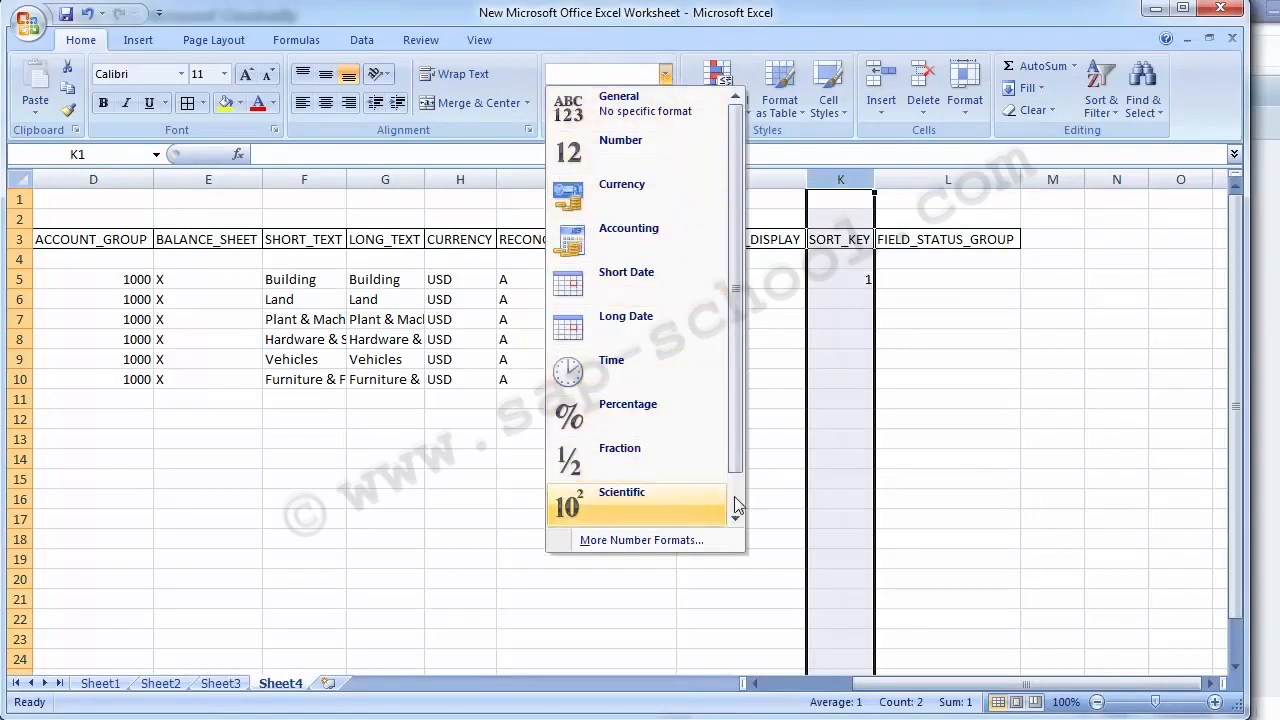
scroll(727, 495, down, 1)
click(626, 500)
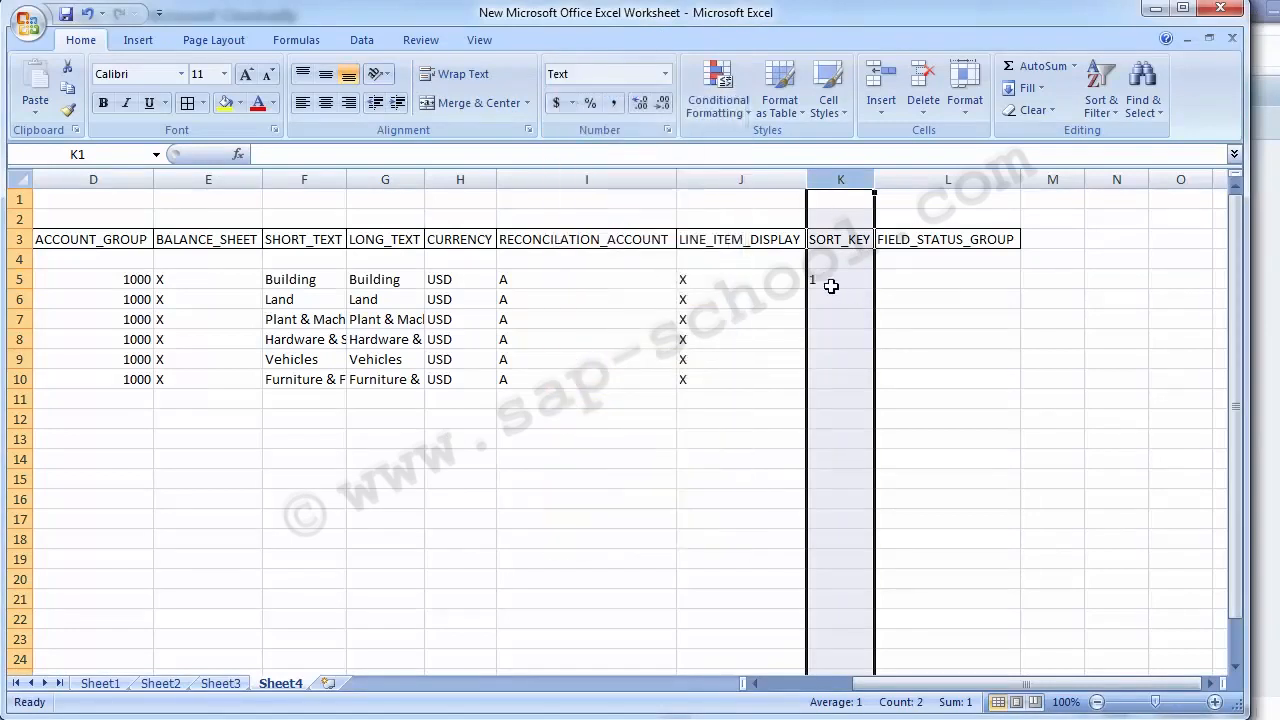
Enter 01 under SORT_KEY in K5 and copy it down to K6:K10
click(831, 286)
text(01)
key(Return)
click(833, 288)
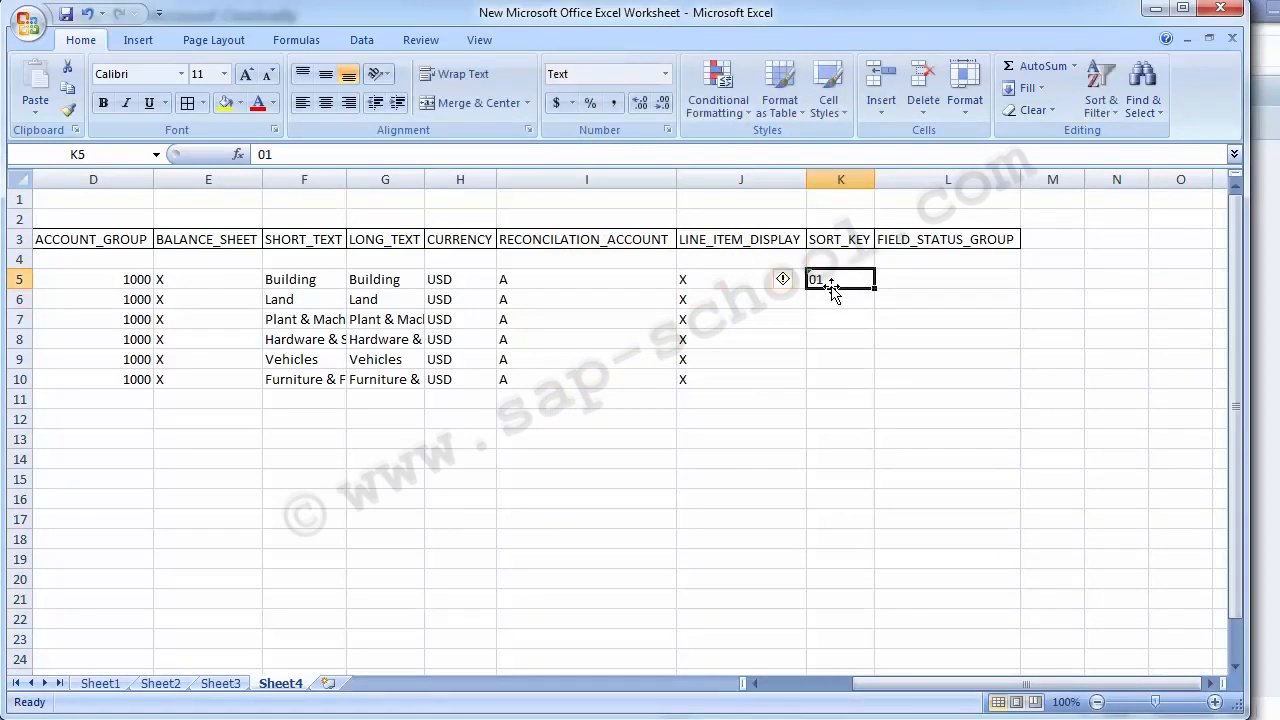
key(ctrl+c)
key(Down)
key(shift+Down)
key(shift+Down)
key(shift+Down)
key(shift+Down)
key(Return)
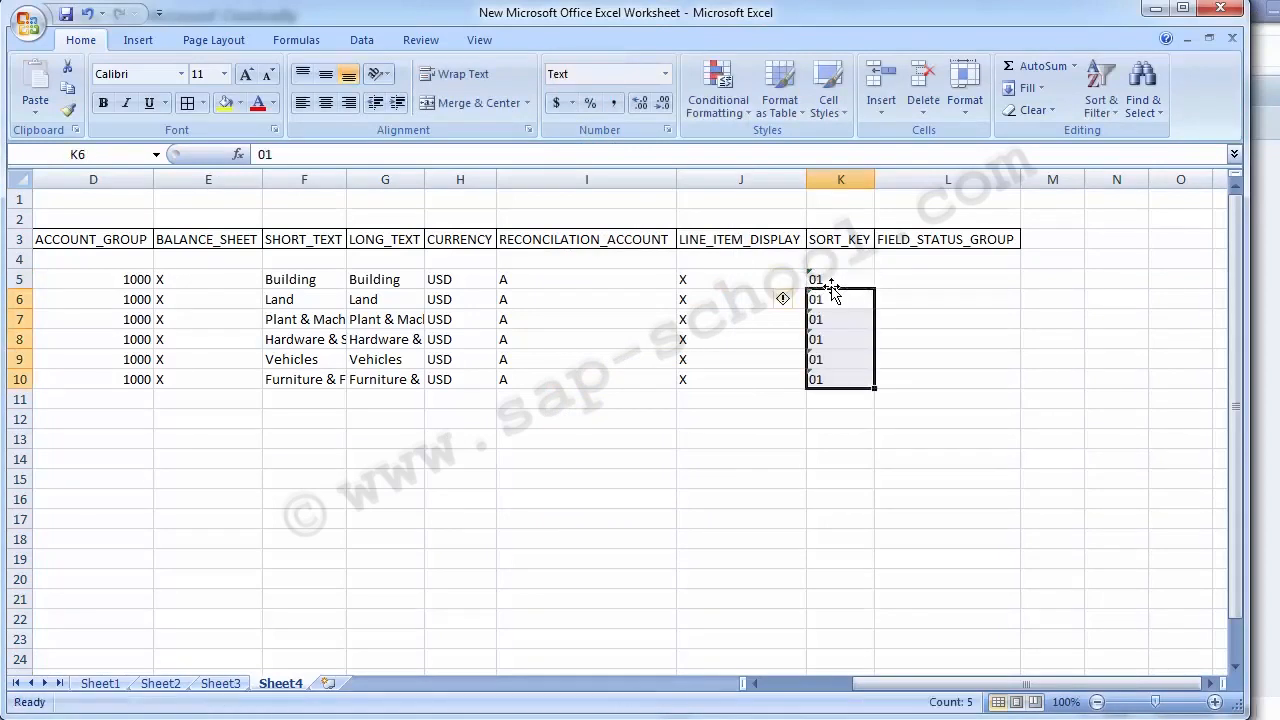
Enter G067 under FIELD_STATUS_GROUP in L5 and copy it down to L6:L10
key(Right)
key(Up)
key(Up)
key(Down)
text(G067)
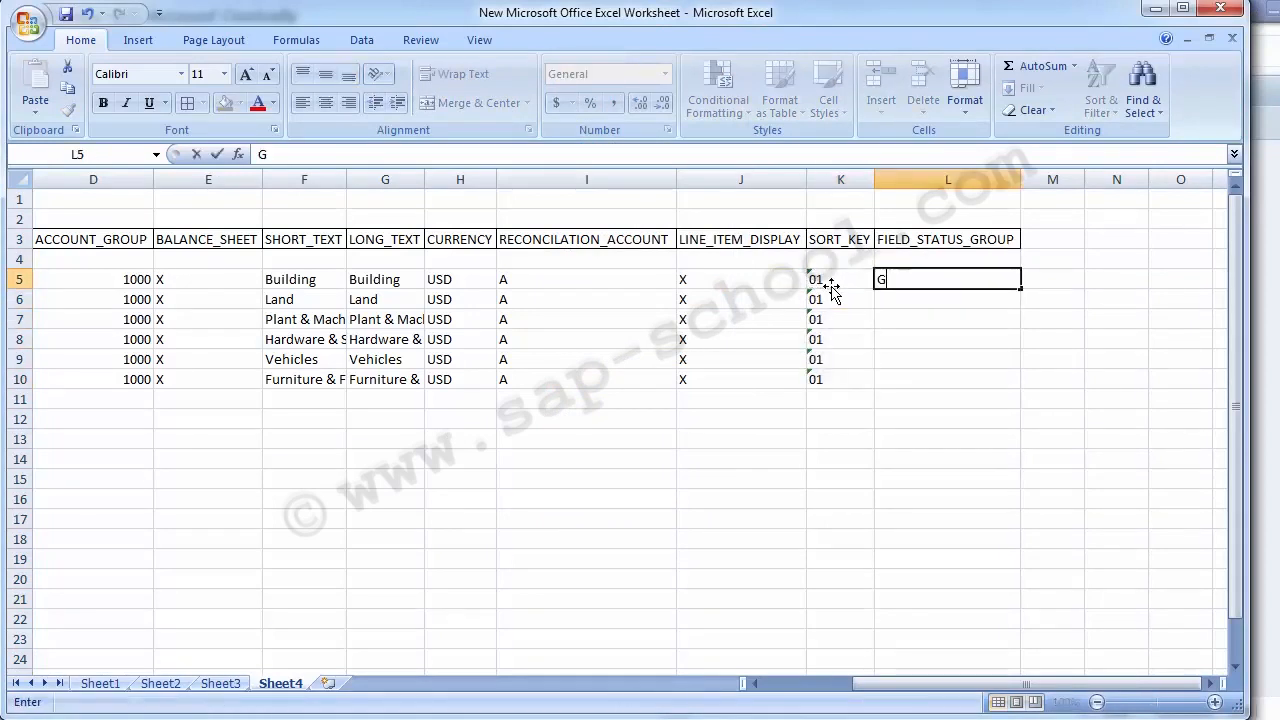
key(ctrl+c)
key(Down)
key(shift+Down)
key(shift+Down)
key(shift+Down)
key(shift+Down)
key(Return)
Copy the Building and Land account records in B5:L6, from GL_NUMBER through FIELD_STATUS_GROUP
key(Left)
key(Left)
key(Left)
key(Left)
key(Left)
key(Left)
key(Left)
key(Left)
key(Left)
key(Left)
key(Left)
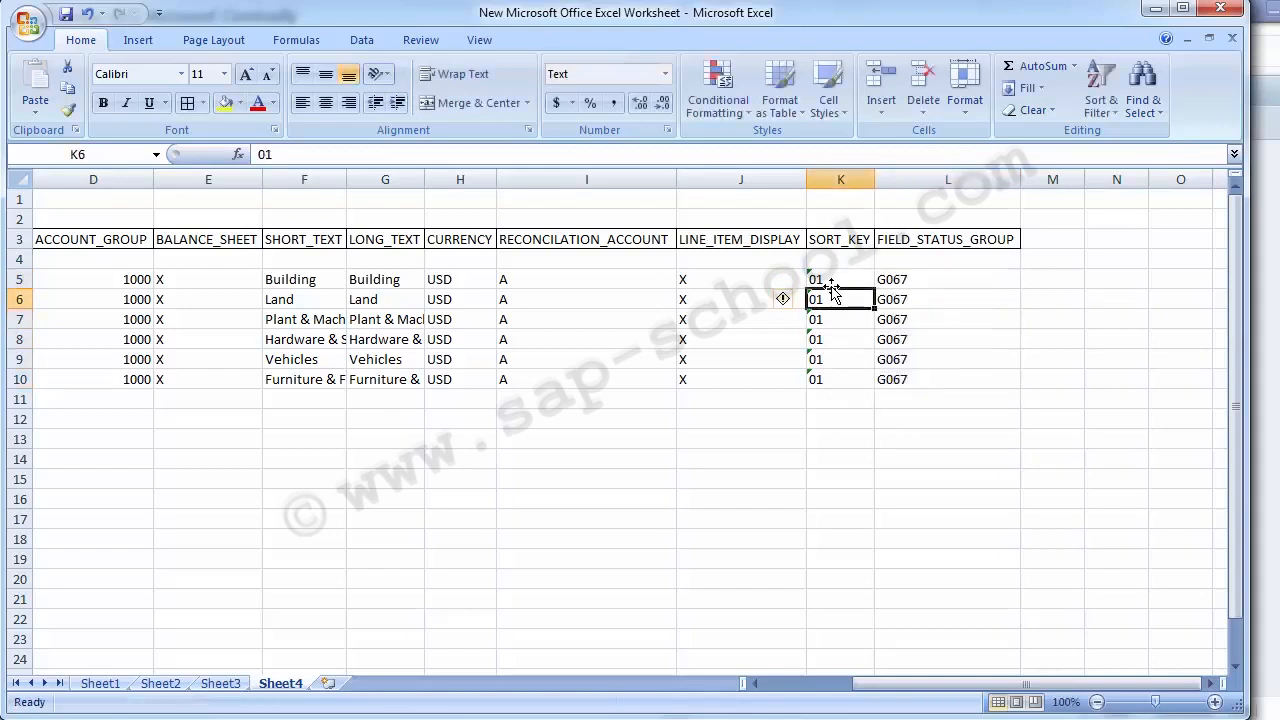
key(Up)
key(Right)
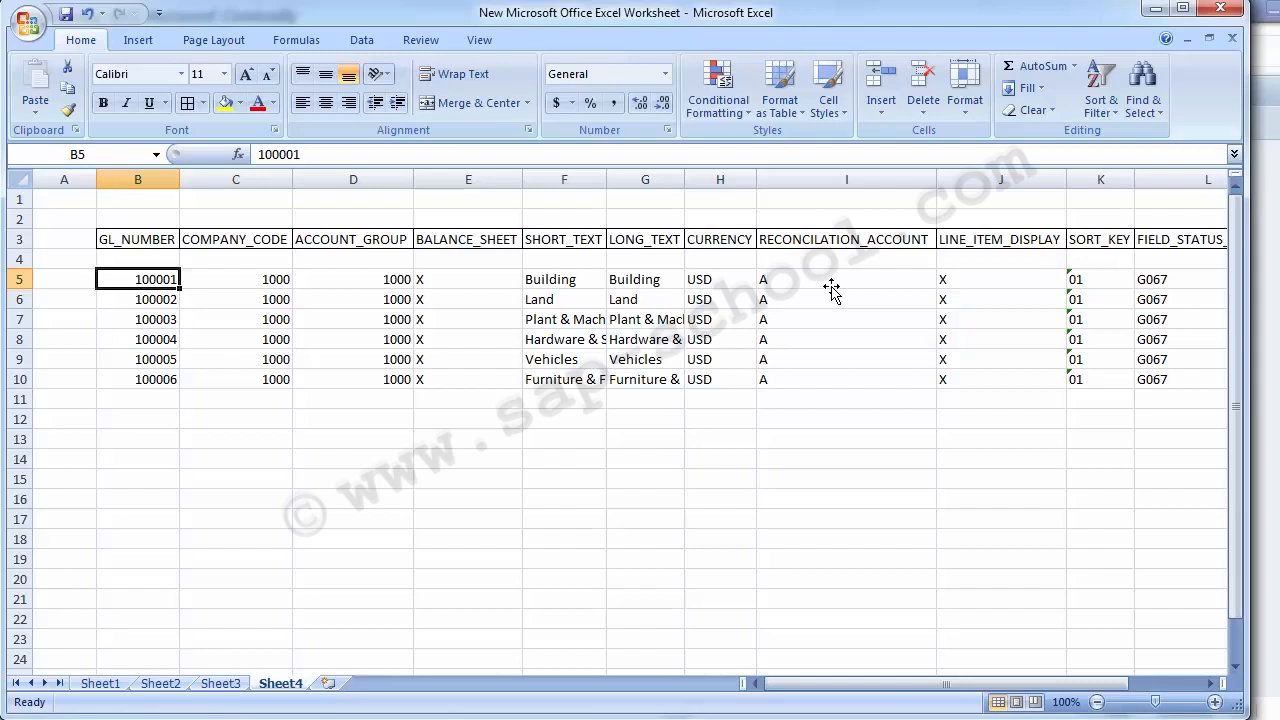
key(shift+Down)
key(shift+Right)
key(shift+Right)
key(shift+Right)
key(shift+Right)
key(shift+Right)
key(shift+Right)
key(shift+Right)
key(shift+Right)
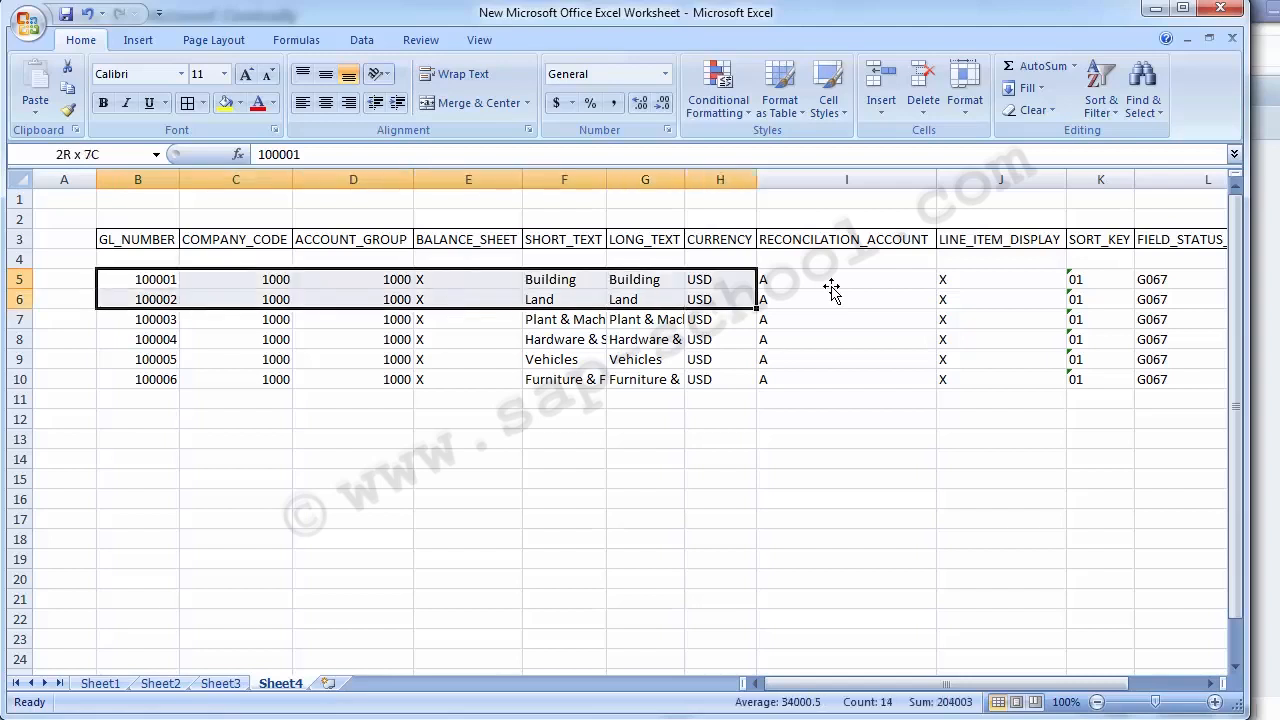
key(shift+Right)
key(shift+Right)
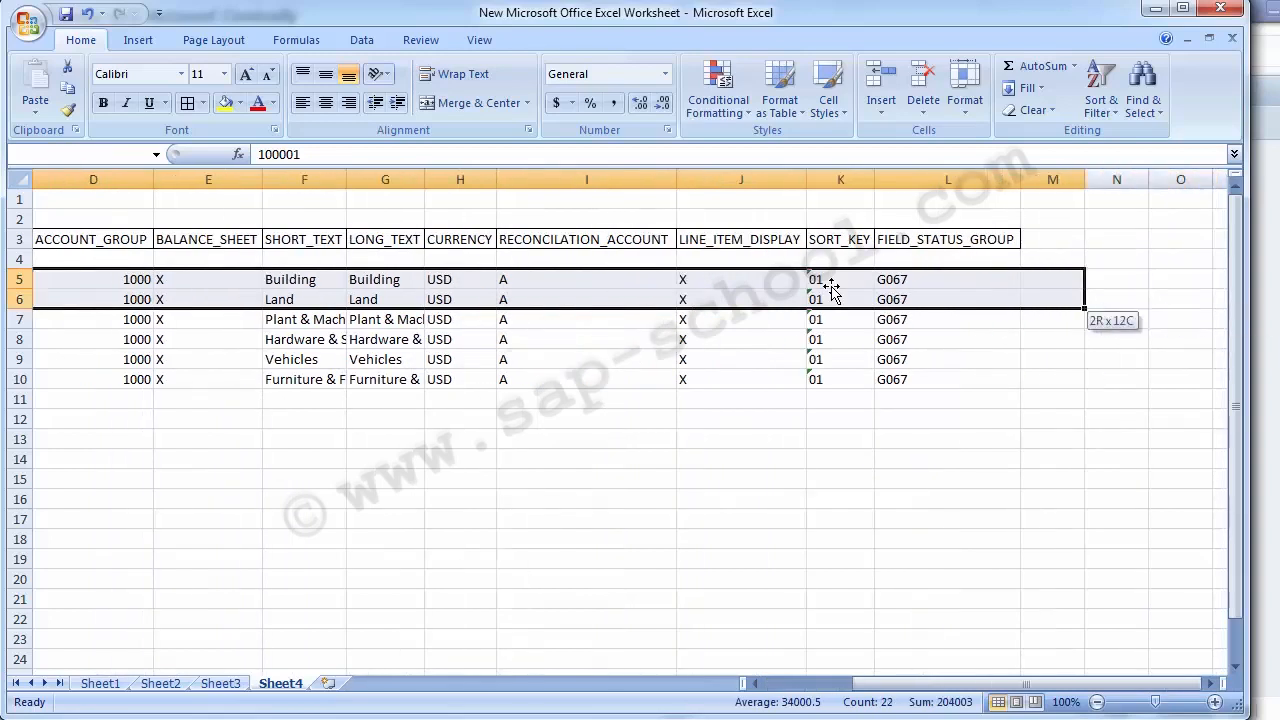
key(ctrl+c)
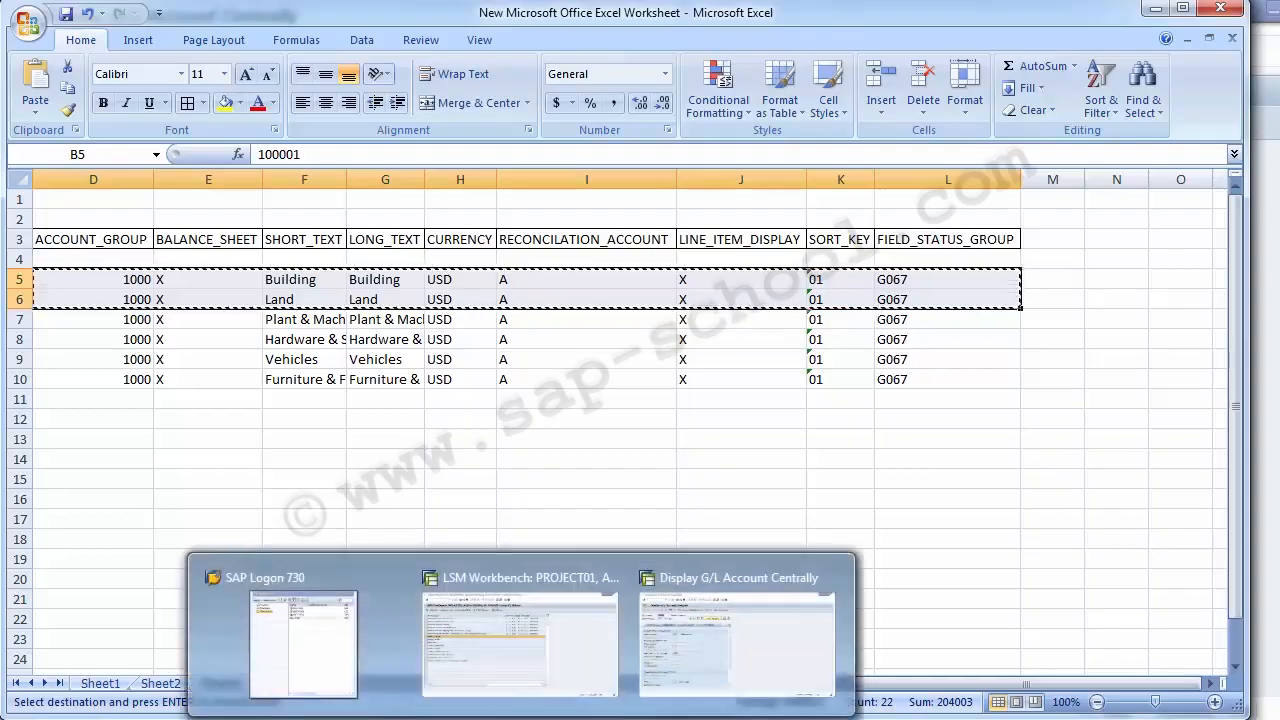
Switch to the Windows Explorer window for Local Disk (E:), create a folder named New folder and open it
click(521, 719)
click(349, 431)
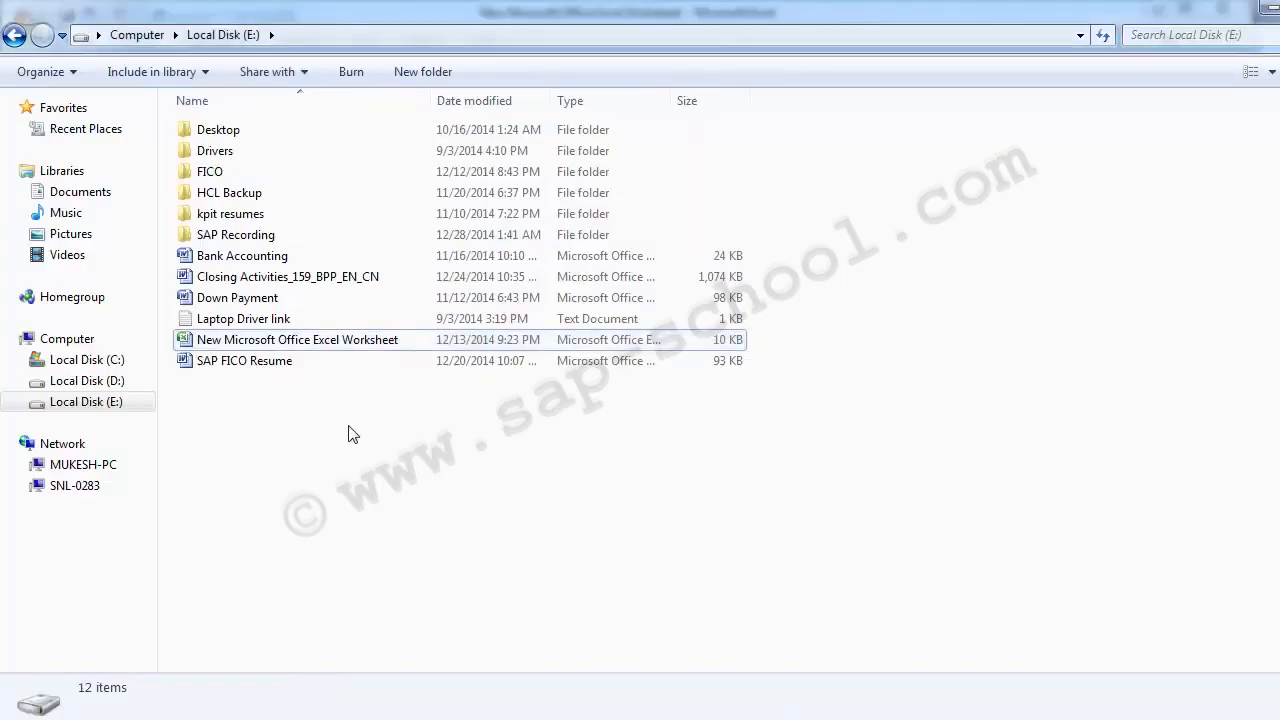
right_click(349, 428)
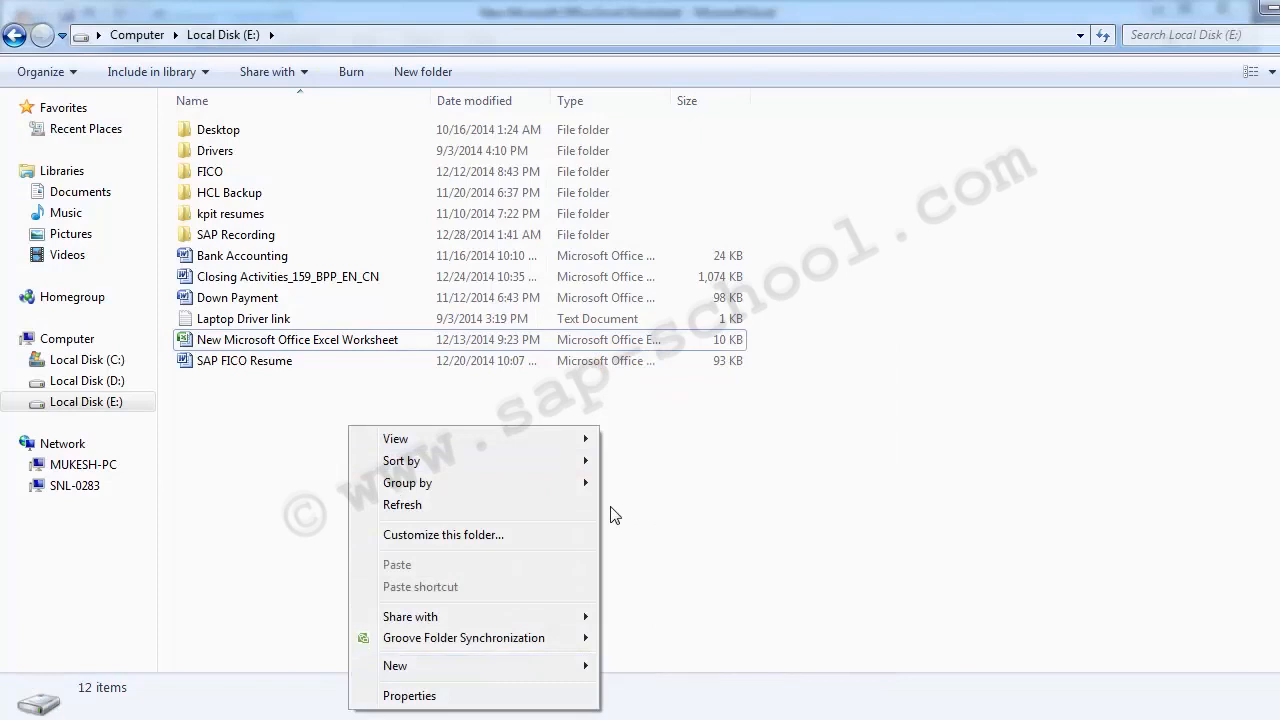
click(245, 411)
right_click(245, 411)
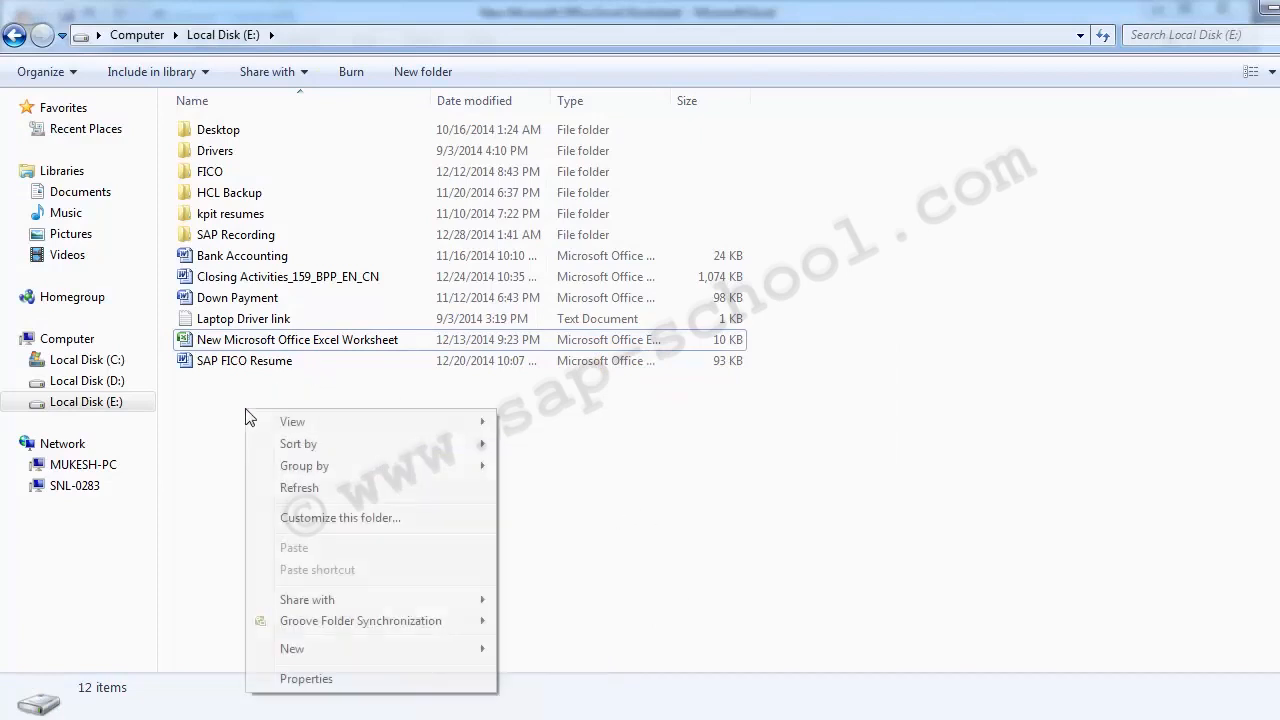
mouse_move(334, 657)
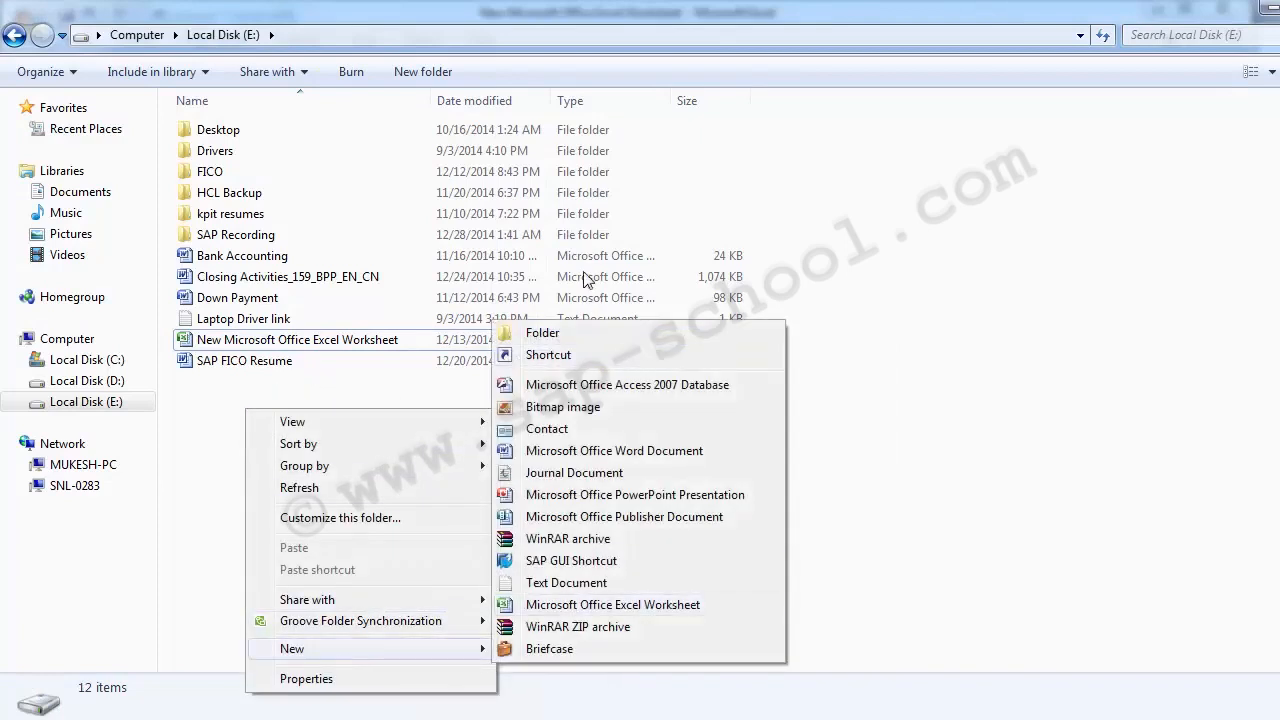
click(548, 333)
click(313, 385)
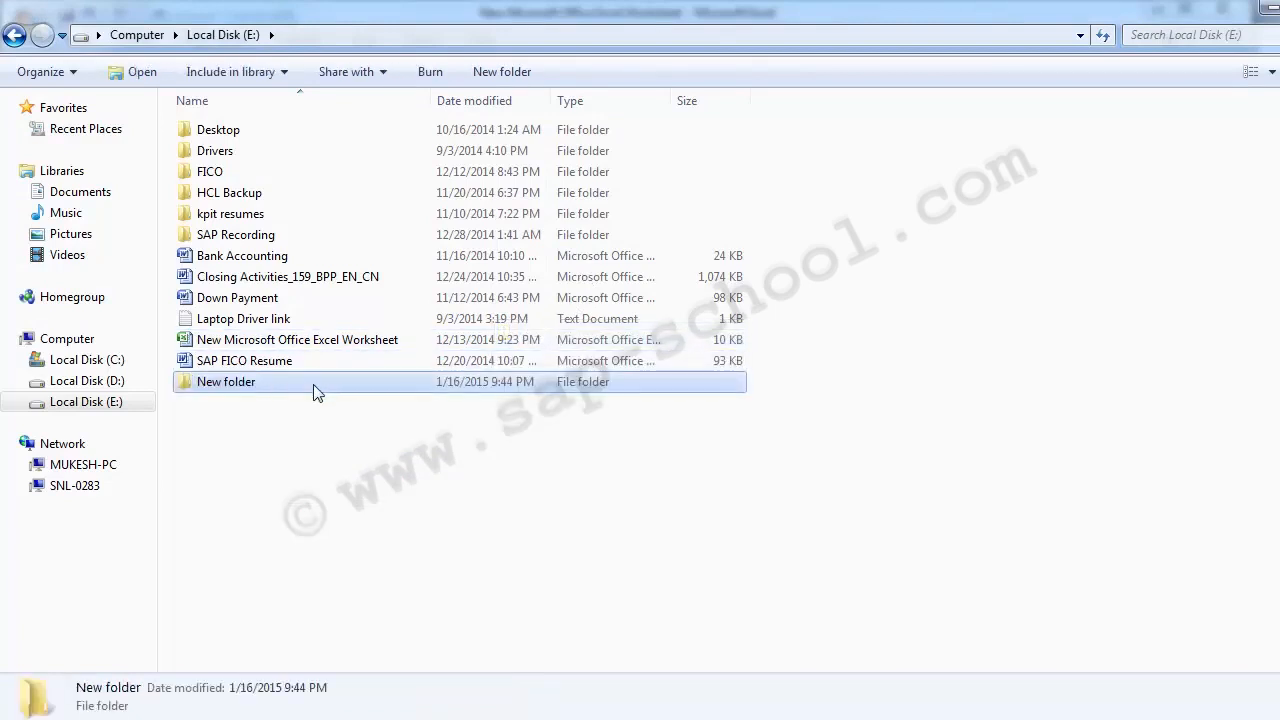
double_click(313, 385)
Create a text file named New Text Document in the new folder and open it in Notepad
right_click(243, 205)
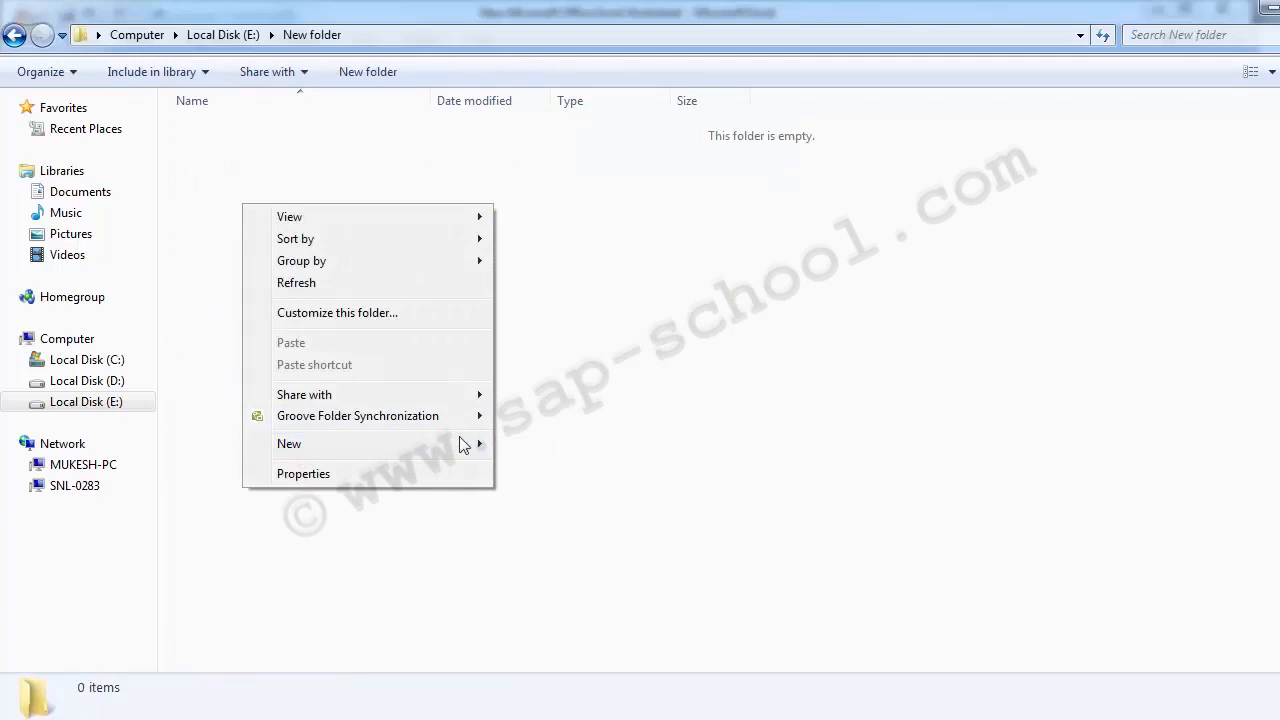
mouse_move(466, 443)
click(562, 378)
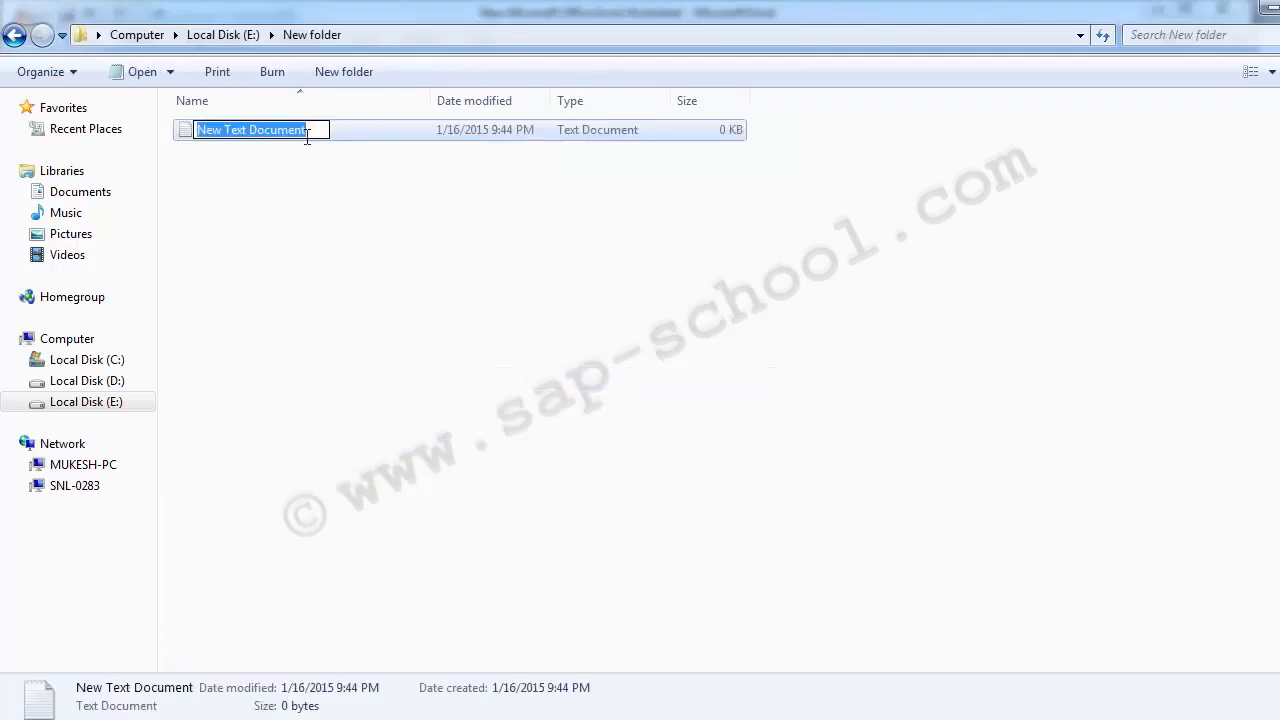
key(Return)
double_click(294, 130)
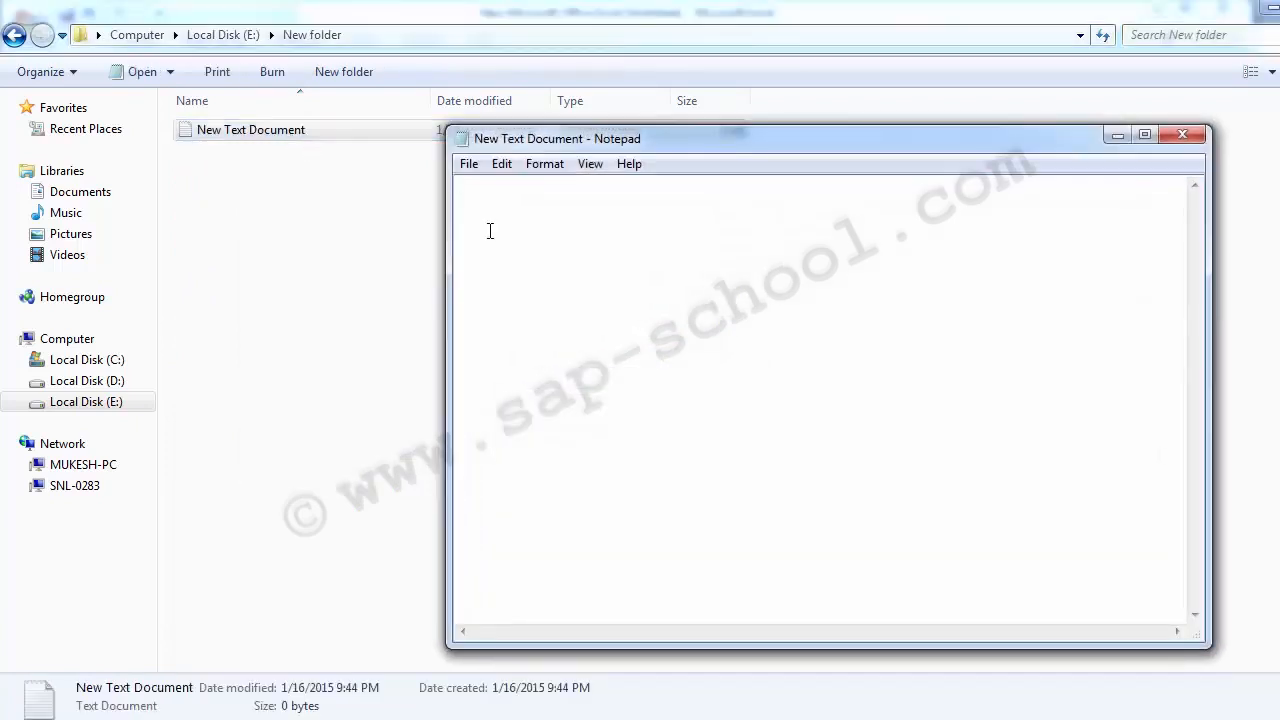
Paste the two copied GL account records into the text document, save it and close Notepad
key(ctrl+v)
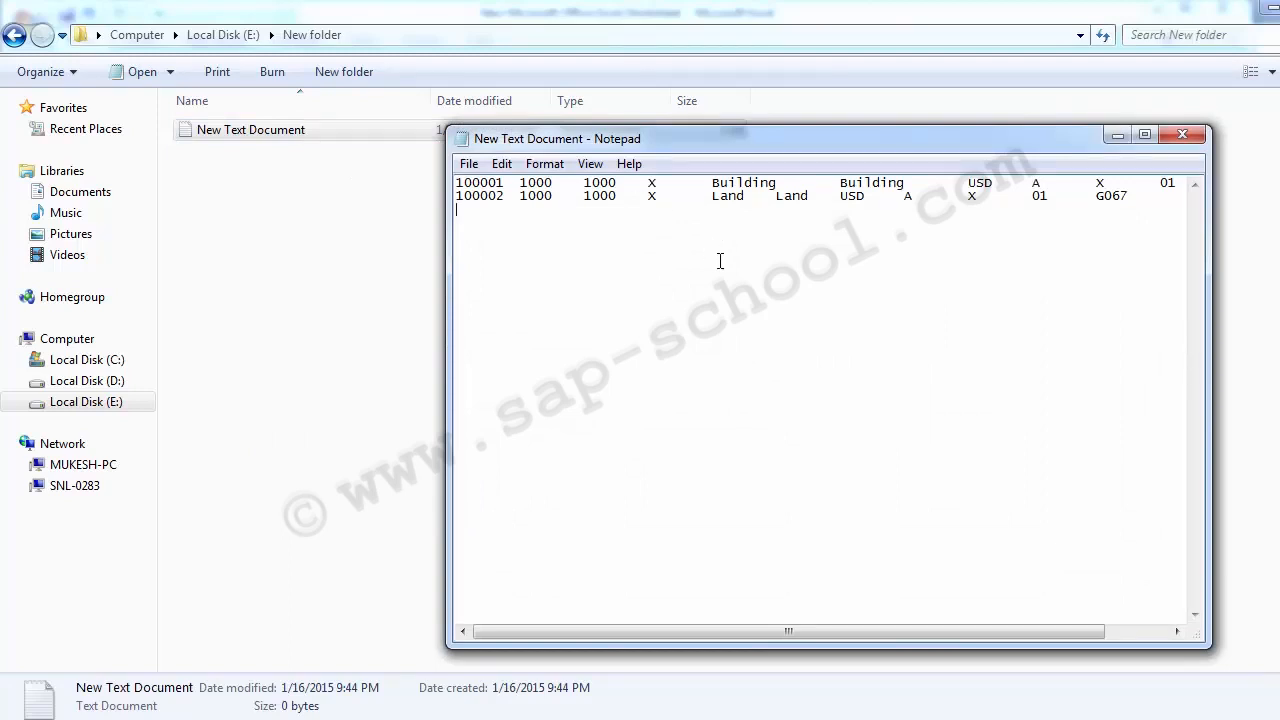
key(ctrl+s)
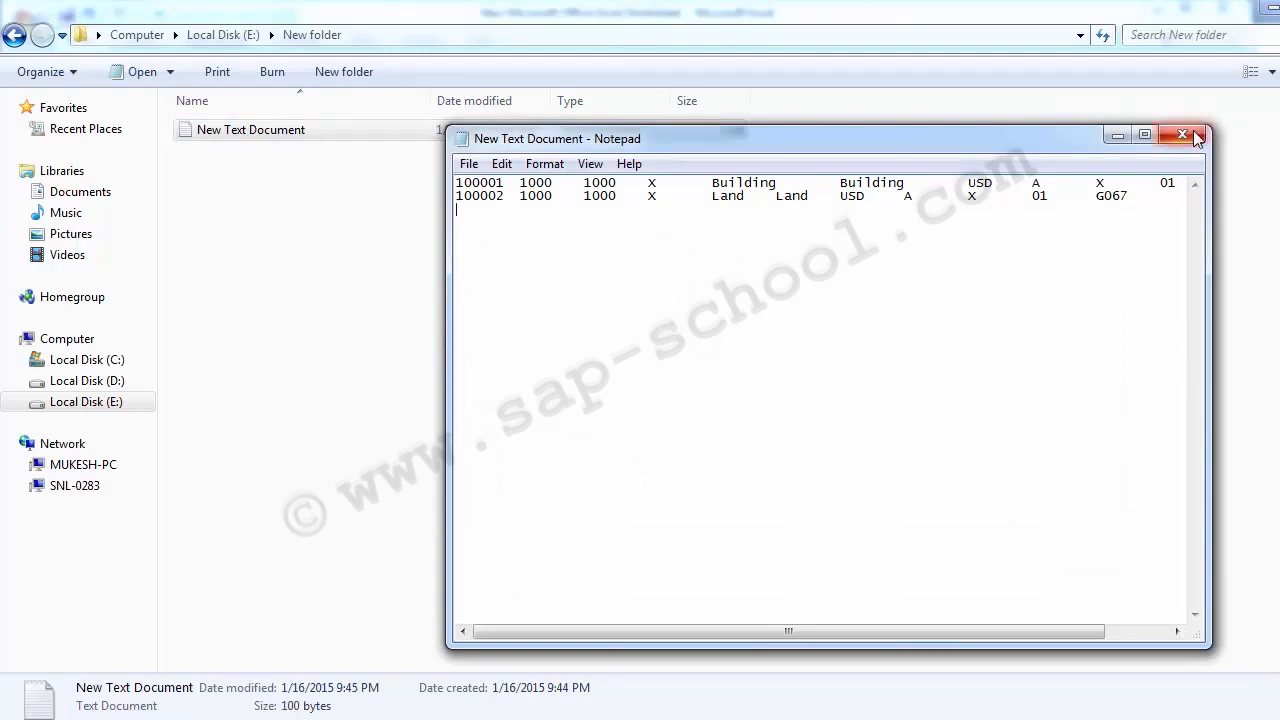
click(1197, 138)
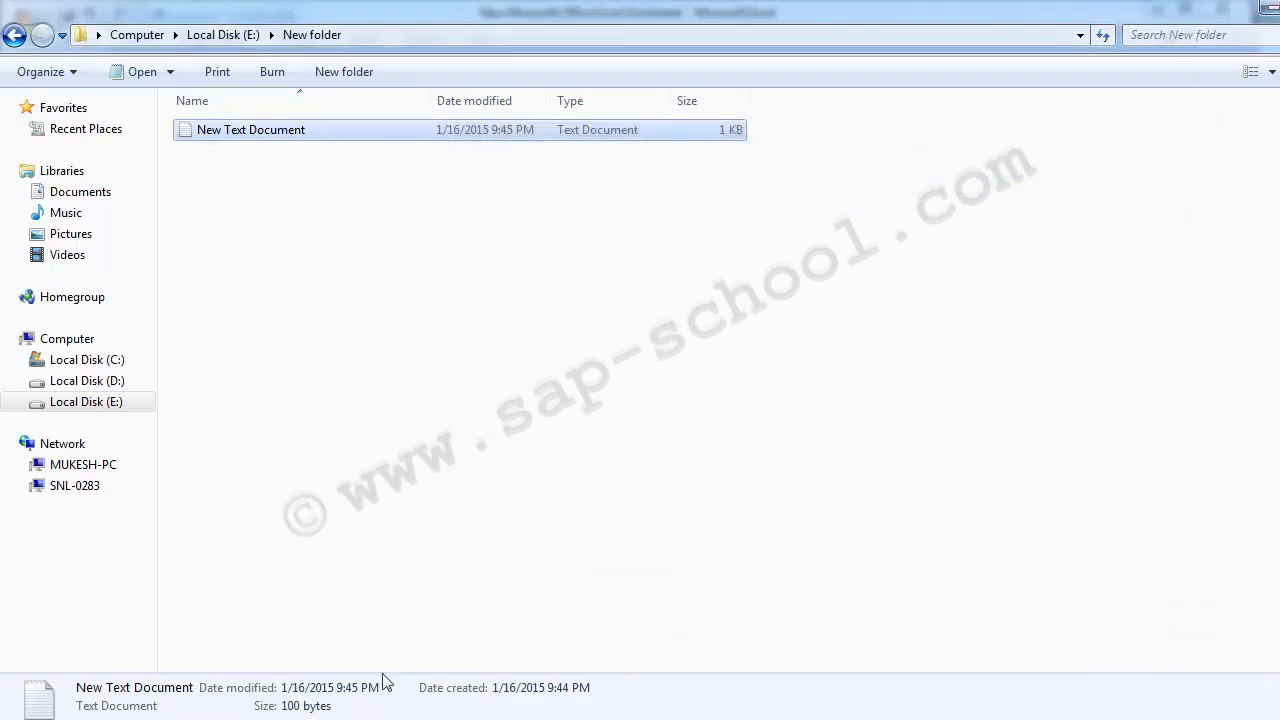
Switch to the SAP LSM Workbench window for Create GL MAster and execute the Specify Files process step
click(522, 719)
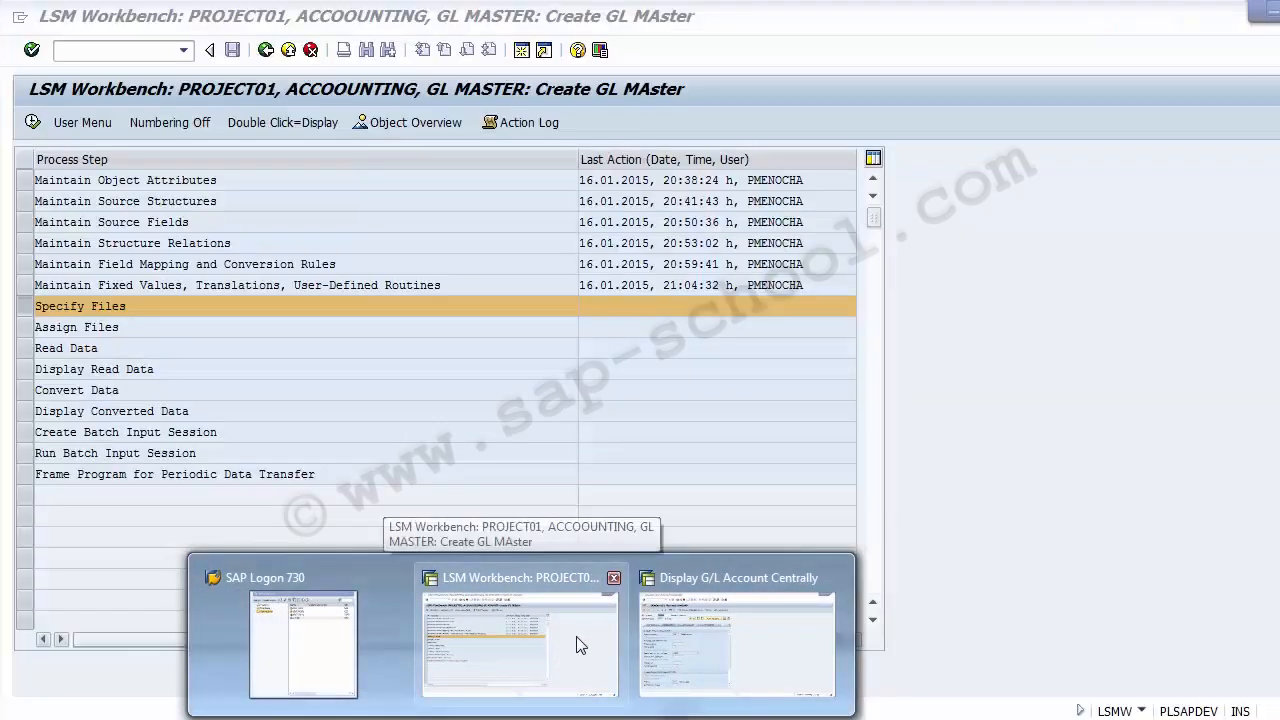
click(577, 643)
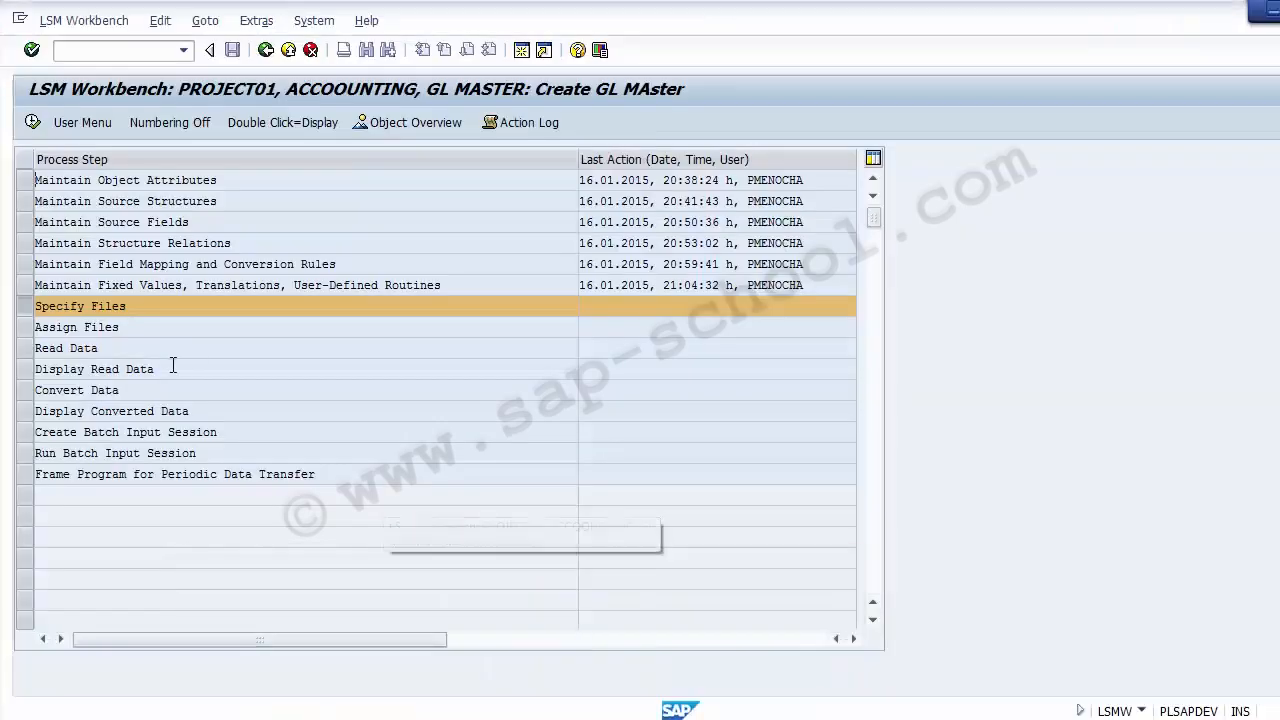
click(29, 309)
click(29, 309)
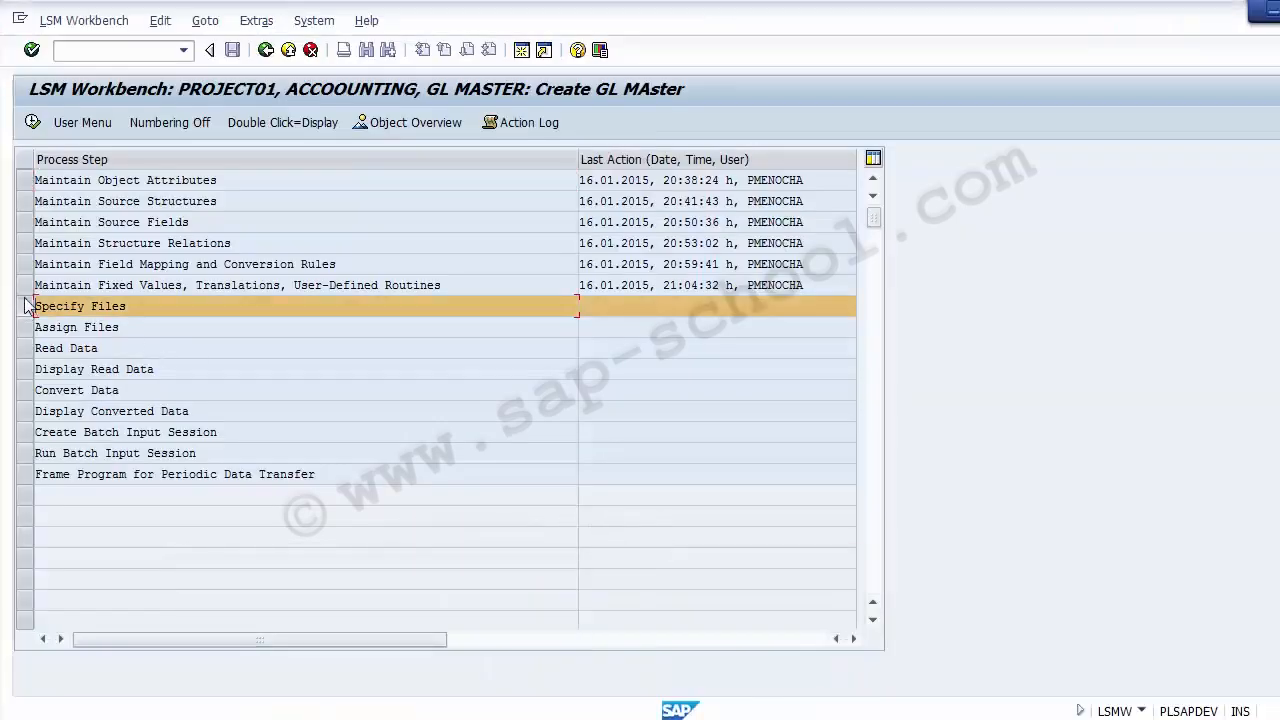
click(33, 122)
Put the file specification into change mode, save the changed data and return it to display mode
click(33, 122)
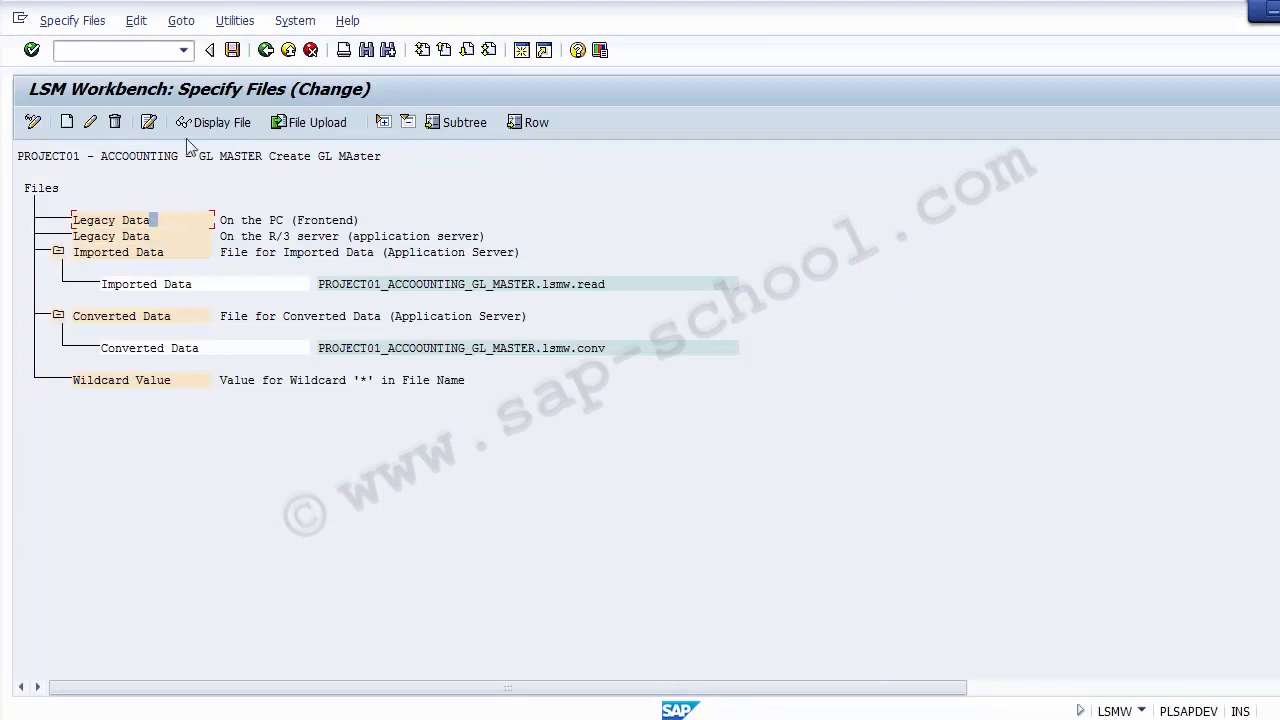
click(33, 122)
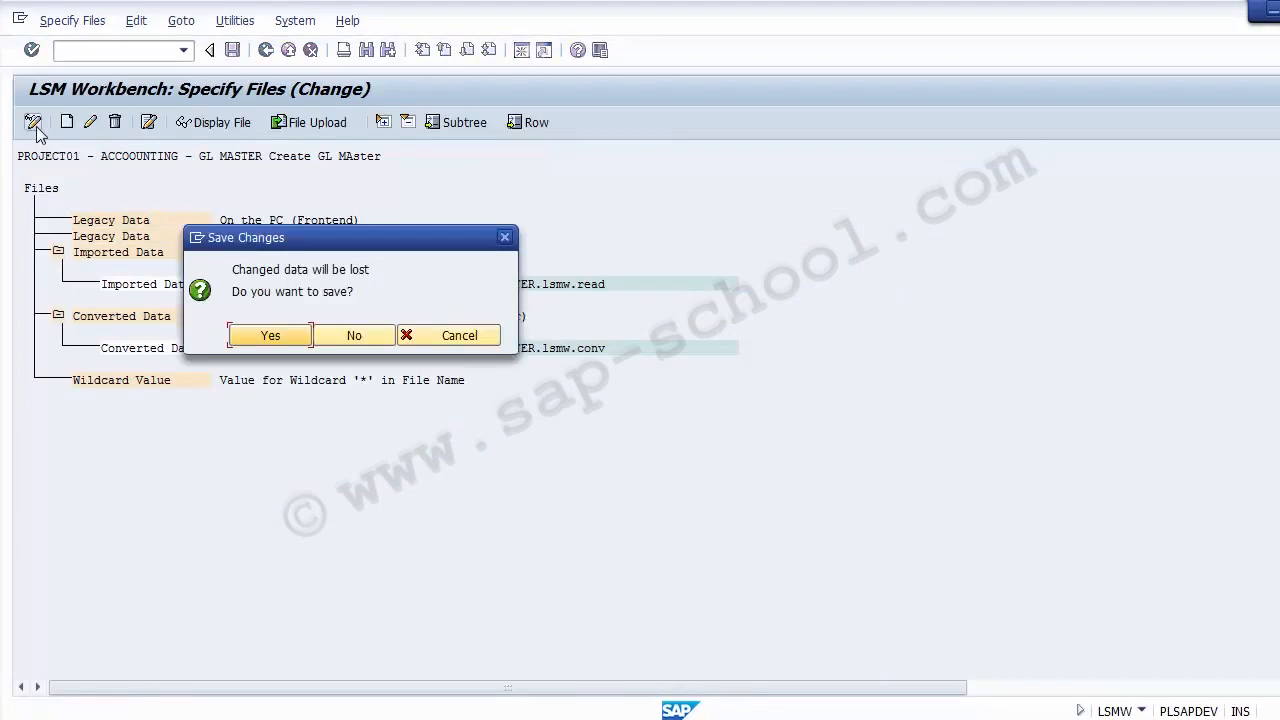
click(285, 337)
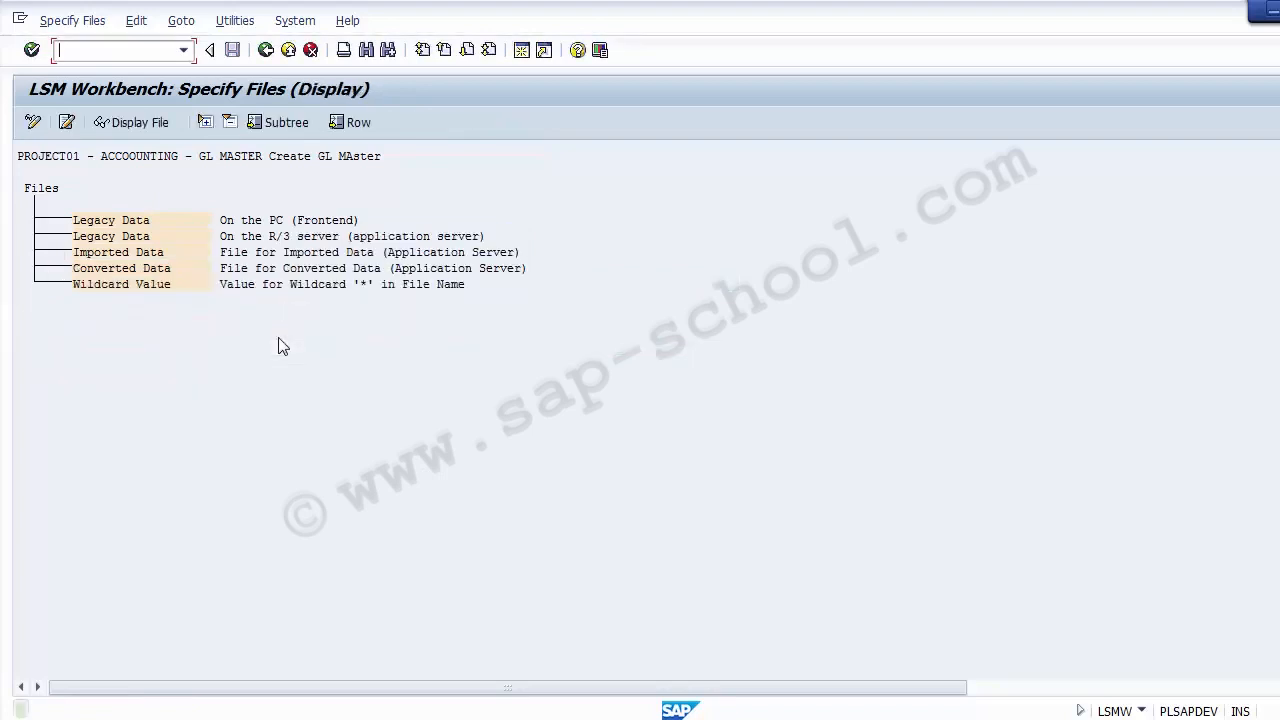
Put the file specification into change mode and open the file properties for Legacy Data on the PC (Frontend)
click(33, 122)
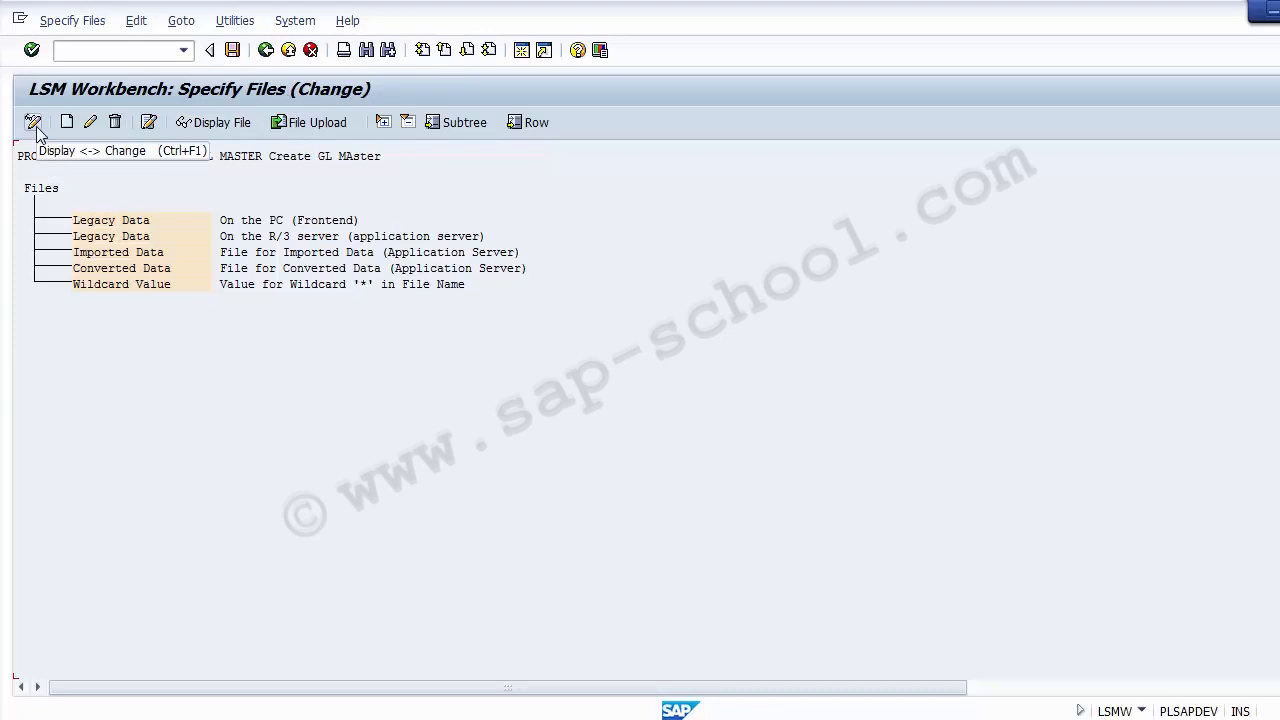
click(124, 222)
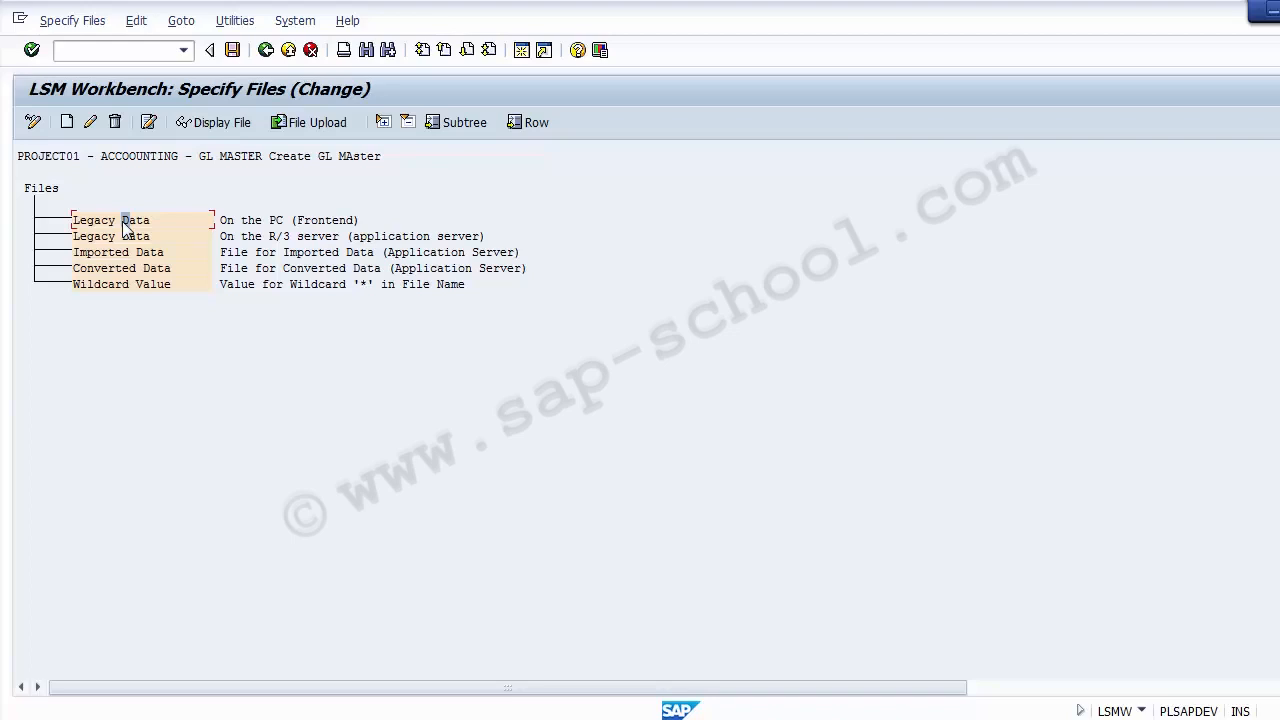
click(285, 222)
click(123, 222)
double_click(134, 222)
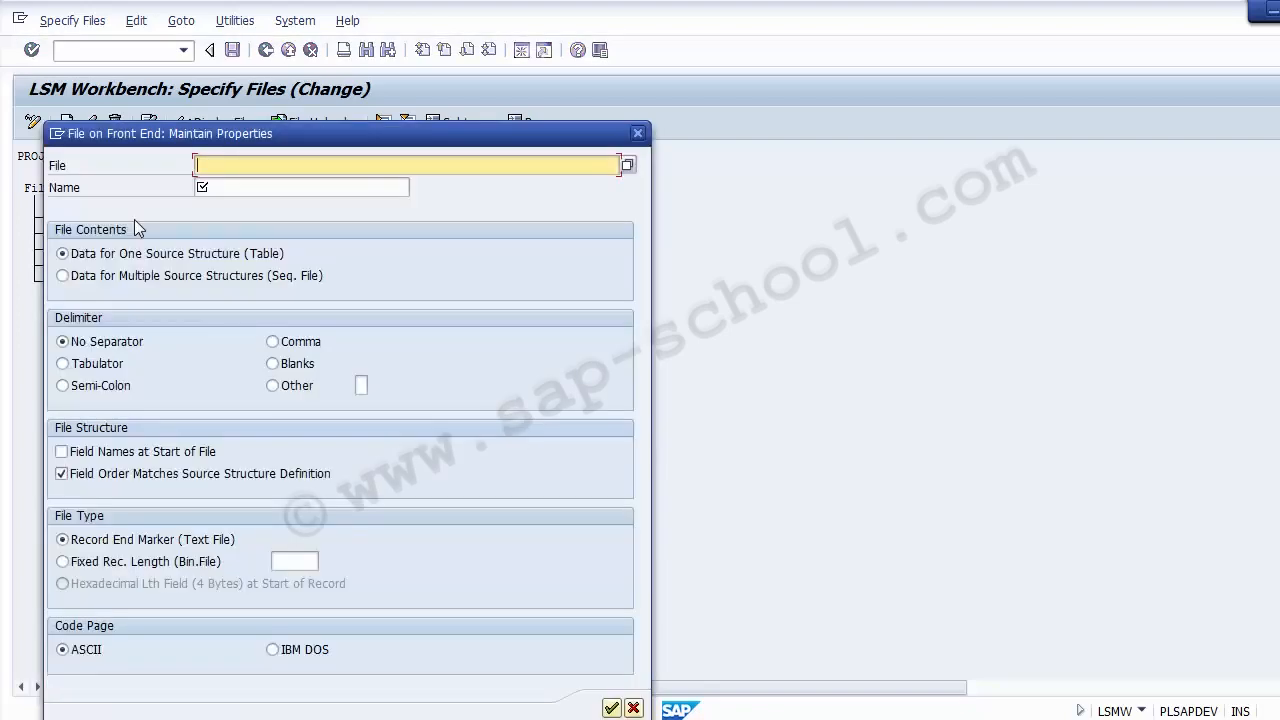
drag(223, 144, 238, 83)
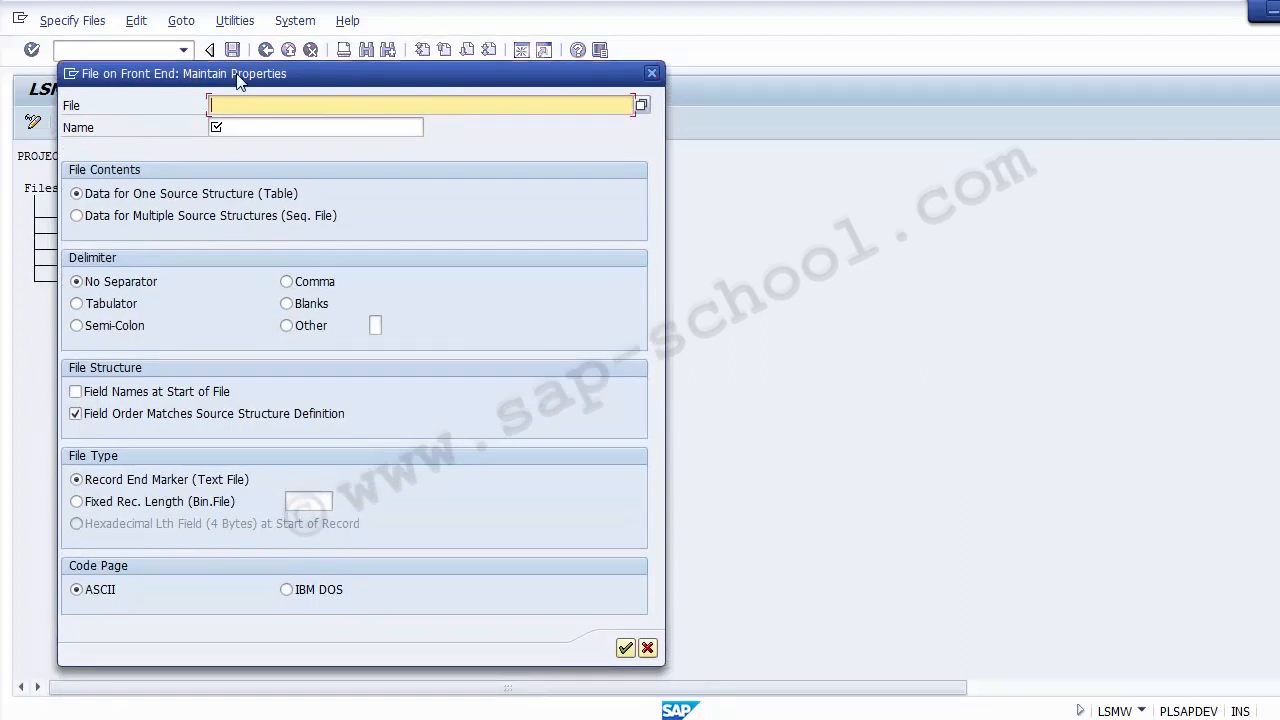
Choose New Text Document from New folder on Local Disk (E:) as the front-end legacy data file
click(641, 105)
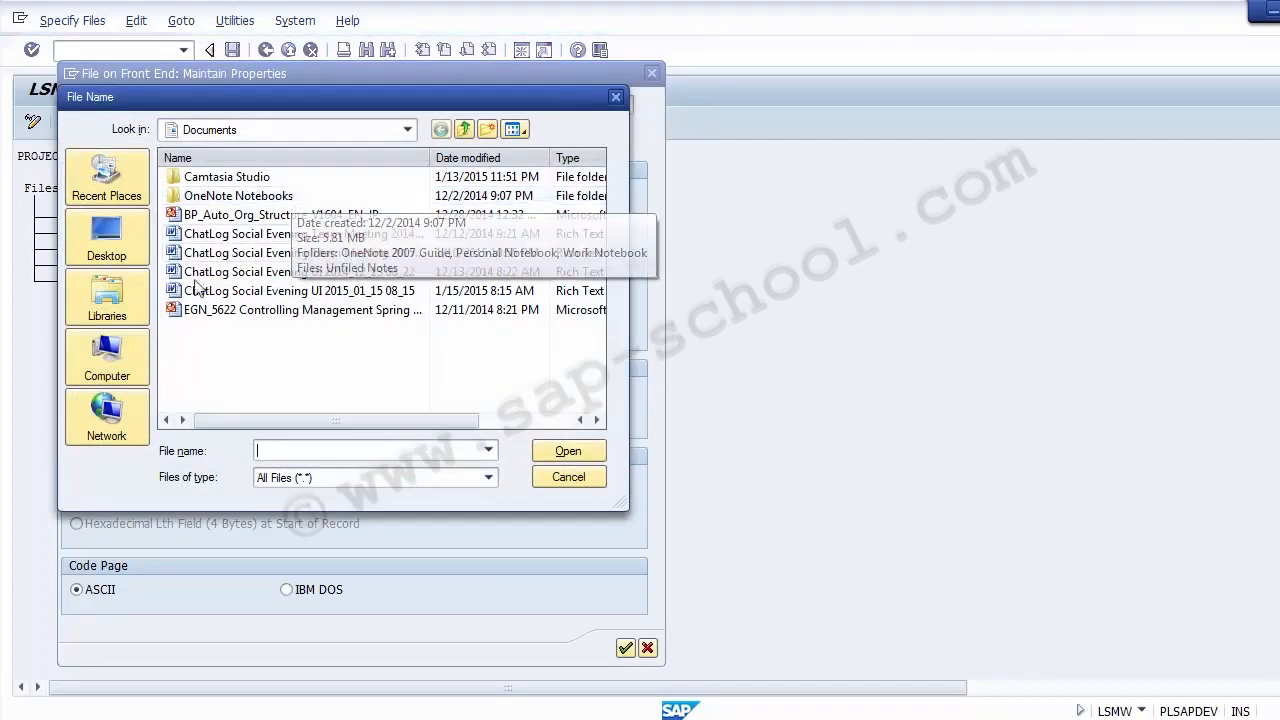
click(107, 360)
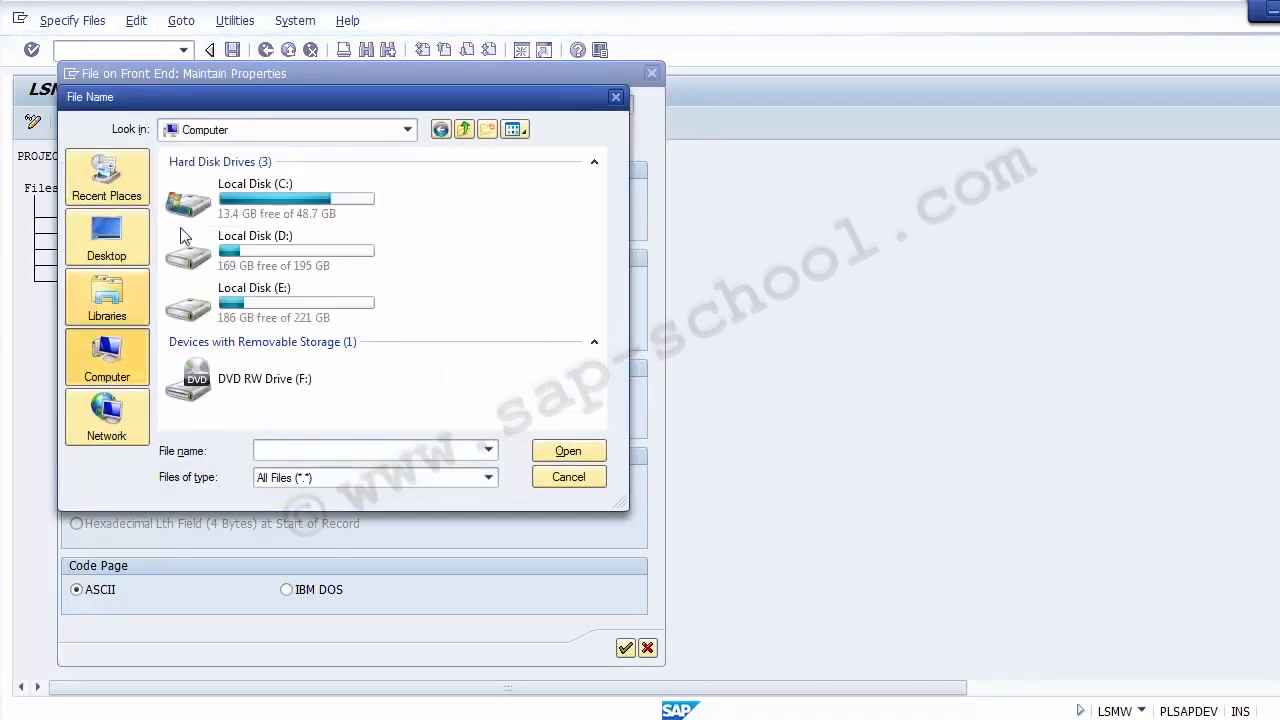
double_click(250, 310)
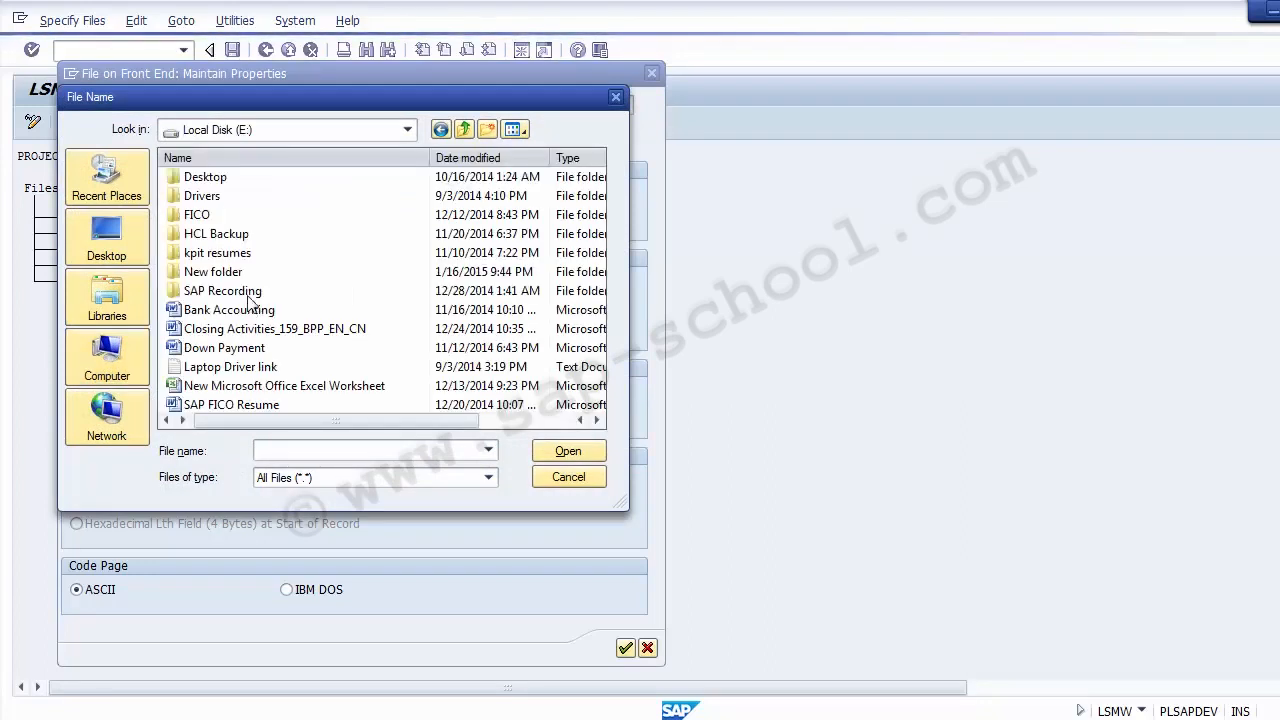
double_click(225, 275)
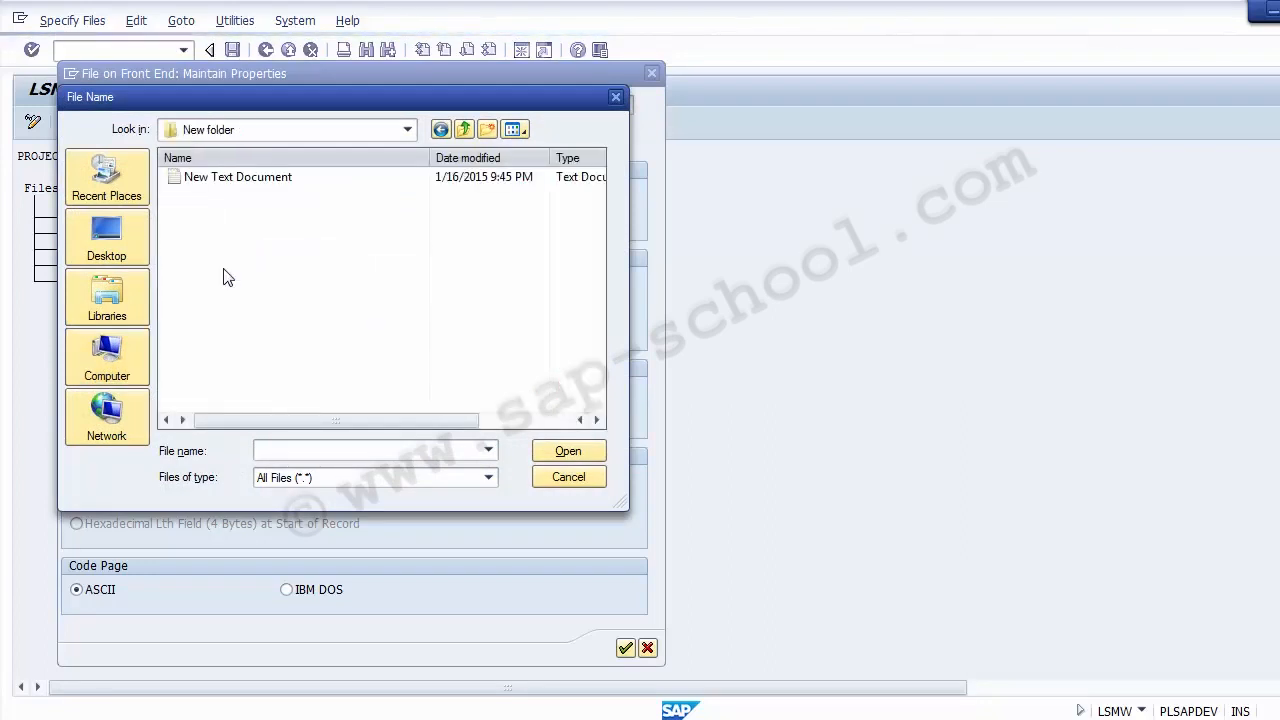
click(208, 181)
double_click(232, 190)
Name the file GL MAster Upload, set its delimiter to Tabulator and confirm the file properties
click(298, 127)
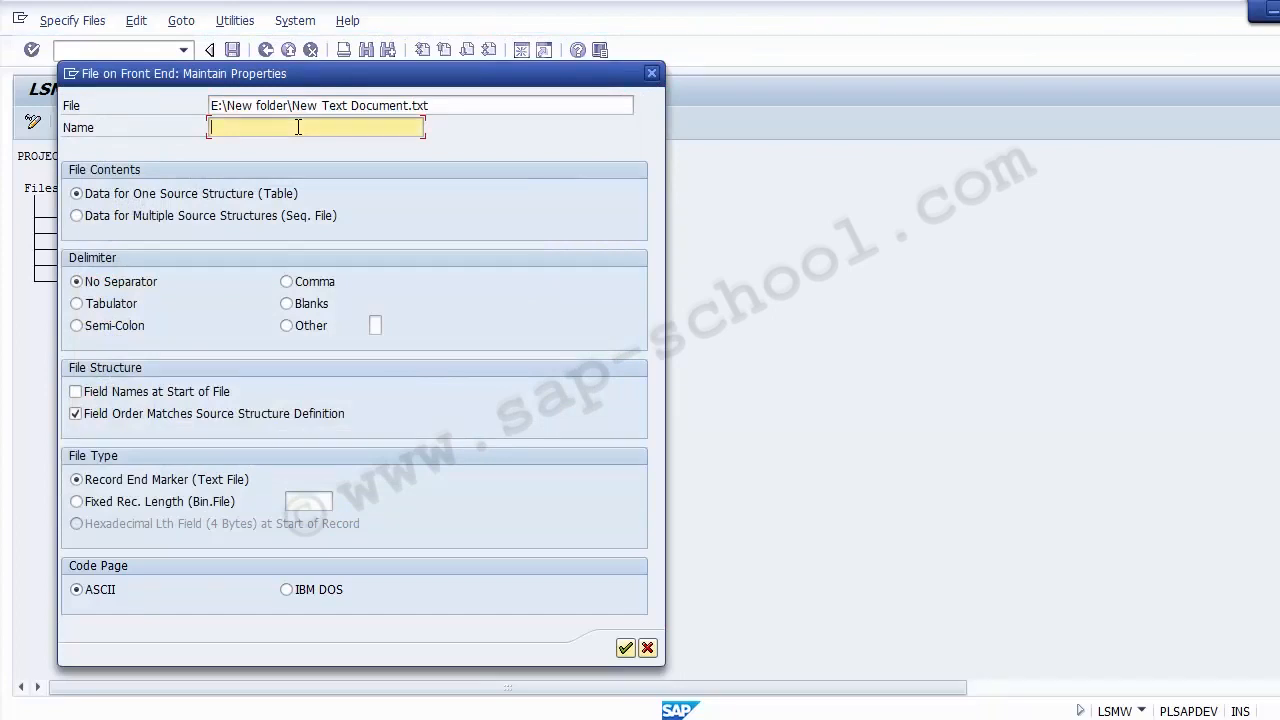
text(GL MAster Upload)
click(77, 303)
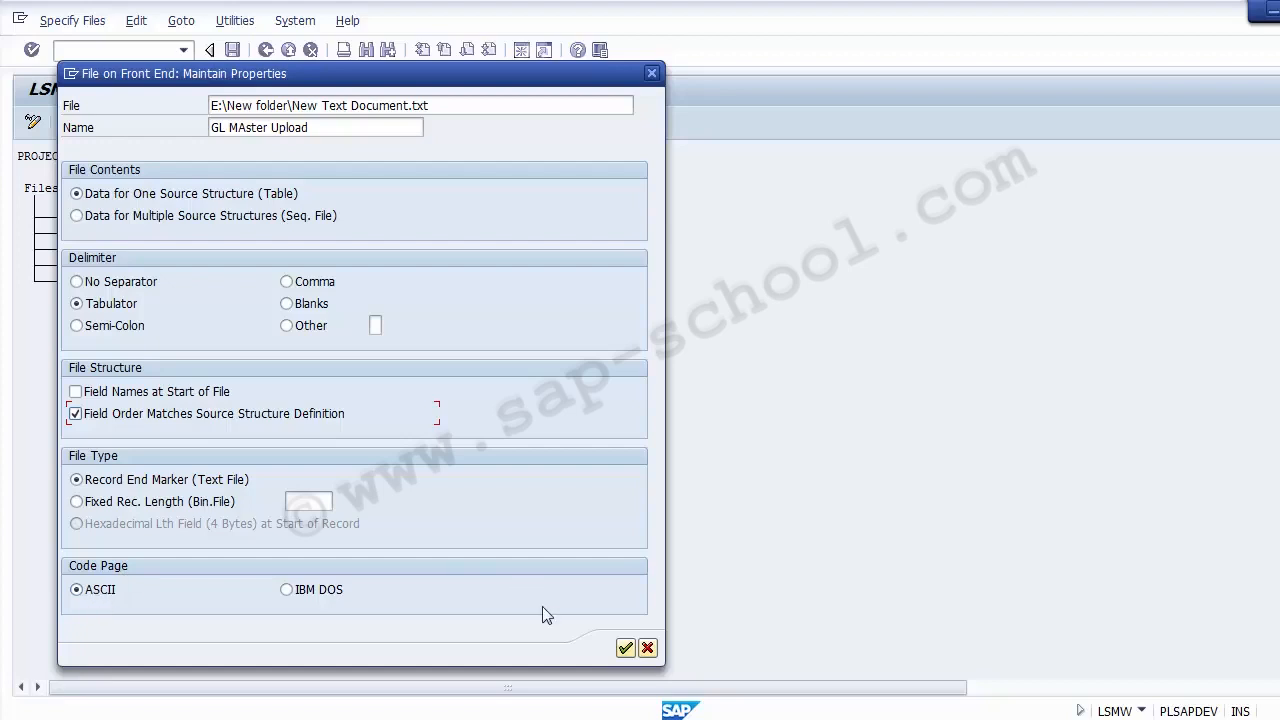
click(625, 650)
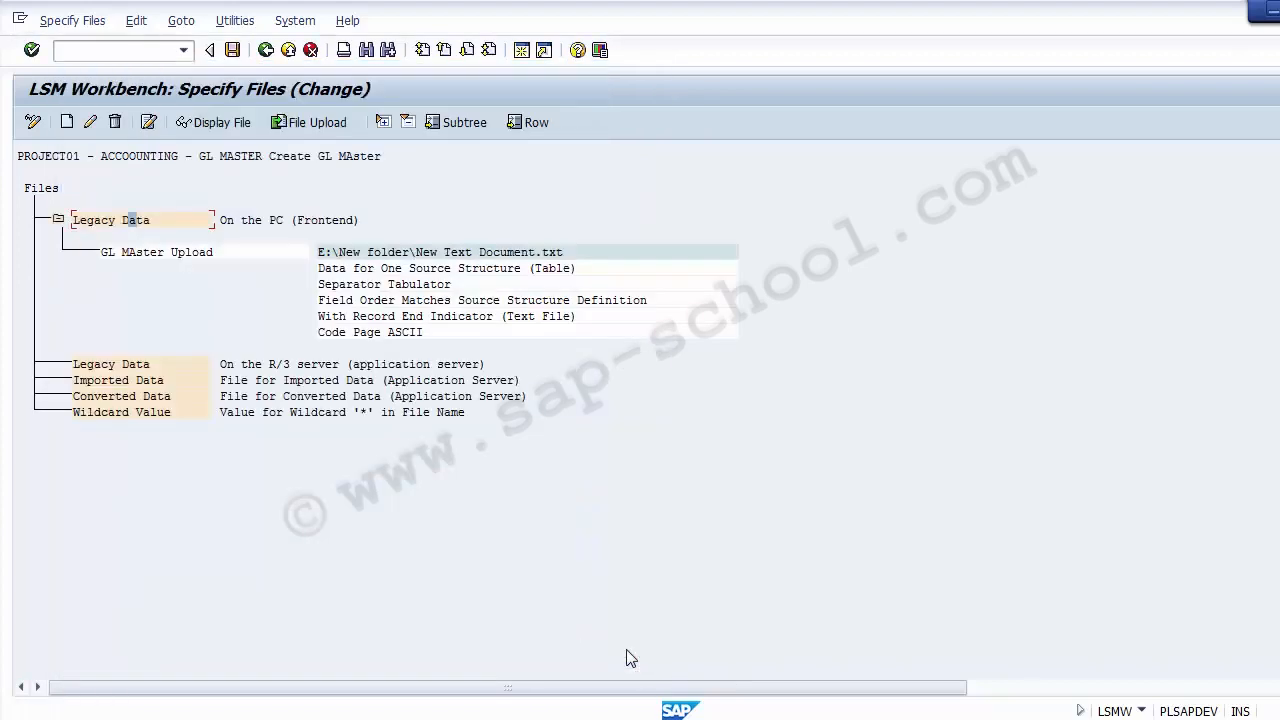
Save the file specification containing the GL MAster Upload file and return to the process step list
click(214, 254)
click(436, 254)
click(232, 52)
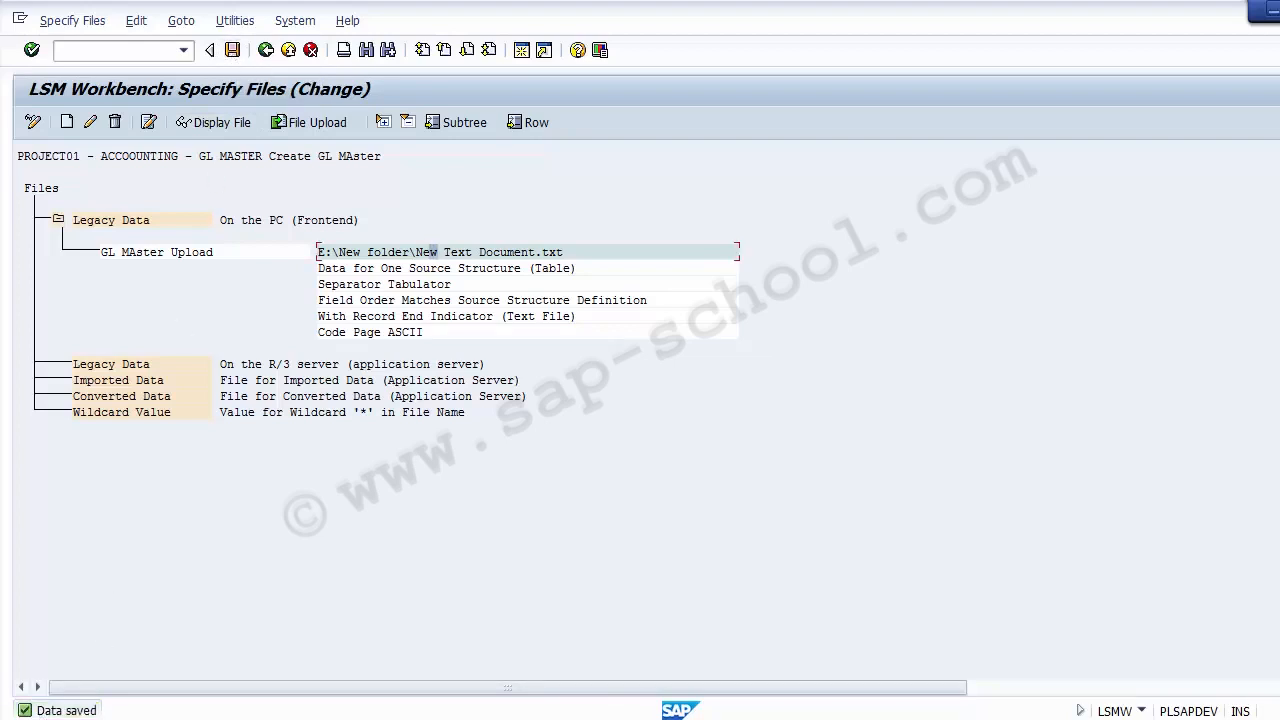
click(265, 50)
Execute the Assign Files process step, save the GL MAster Upload assignment to ZGLMASTER in change mode and return to the process steps
click(138, 306)
drag(138, 306, 29, 310)
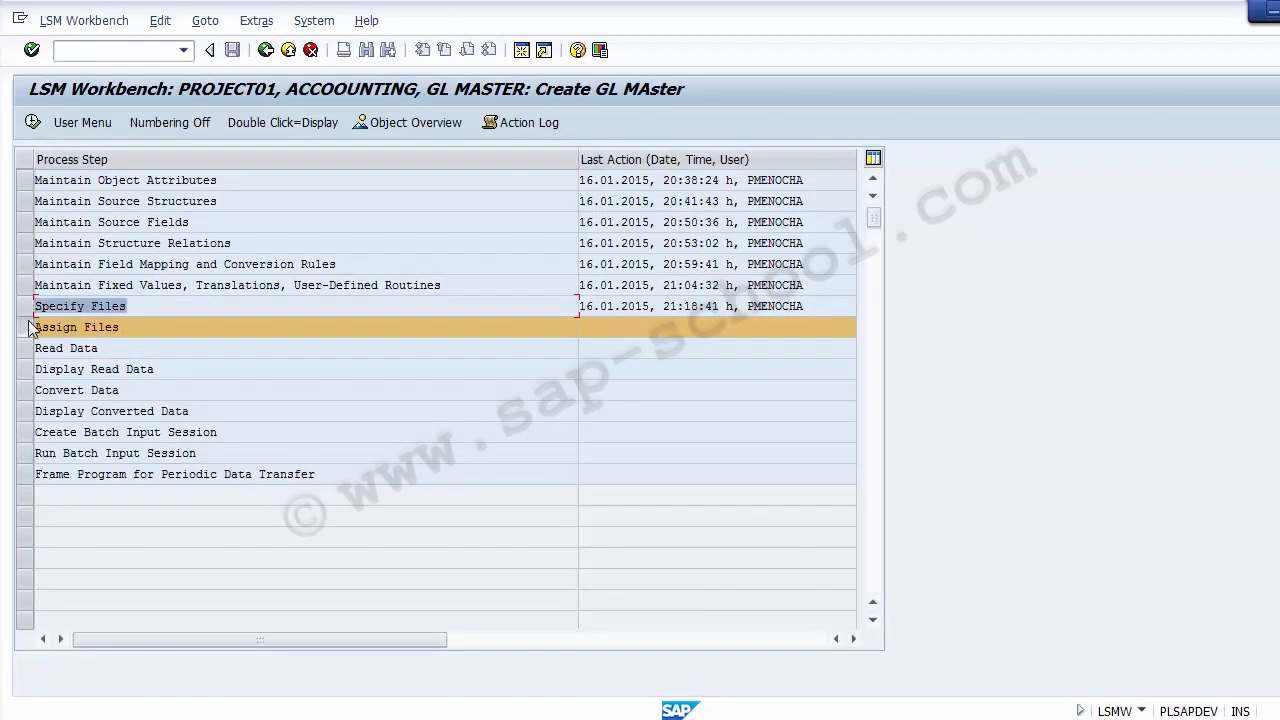
drag(125, 327, 27, 340)
click(25, 331)
click(25, 331)
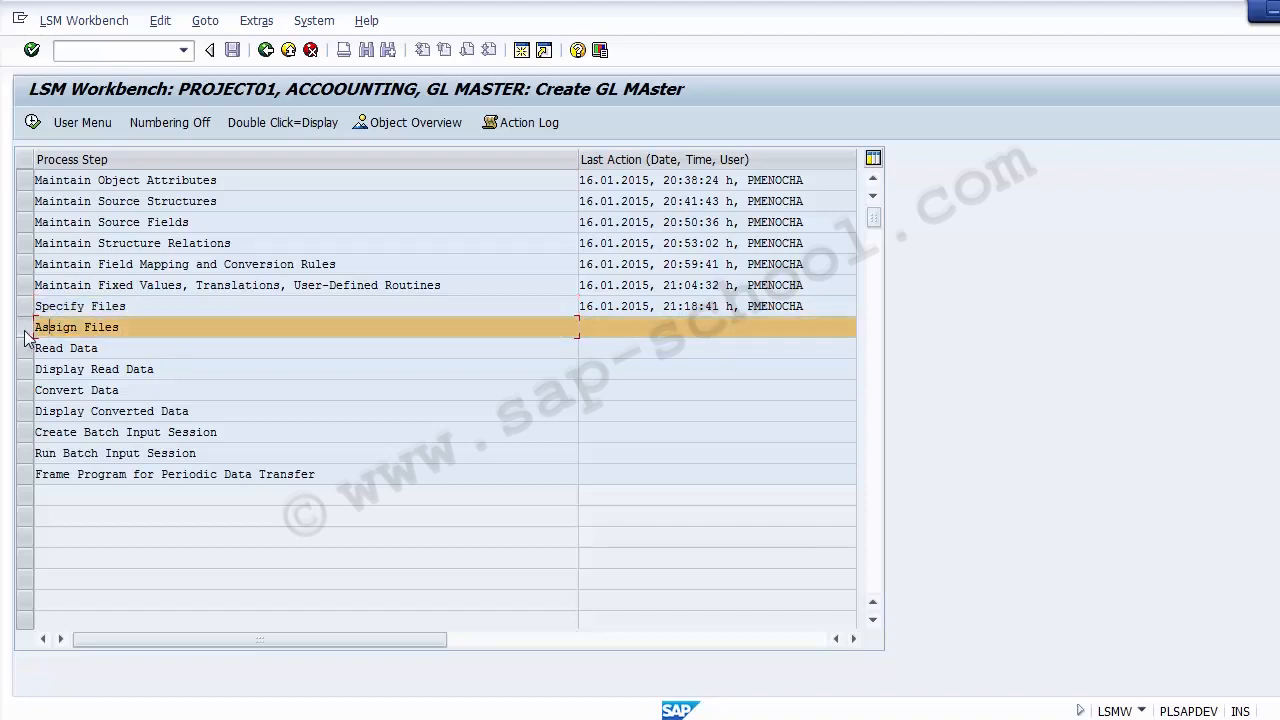
click(33, 124)
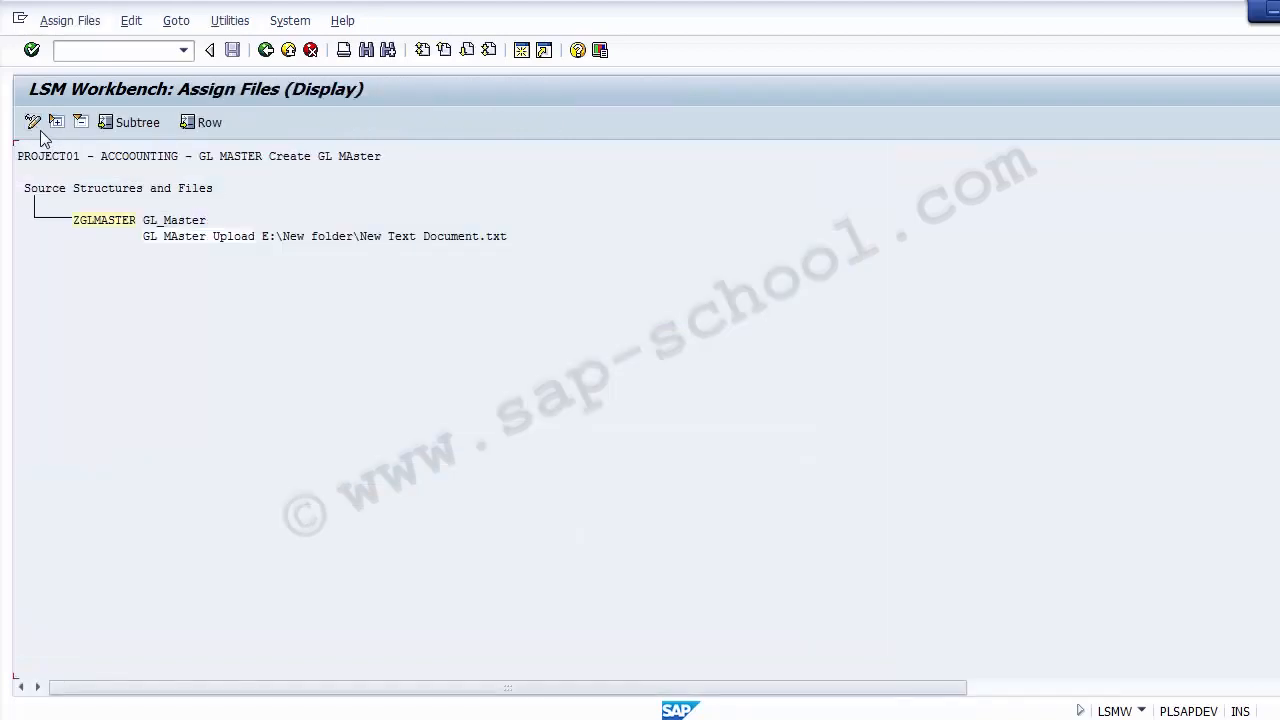
click(33, 124)
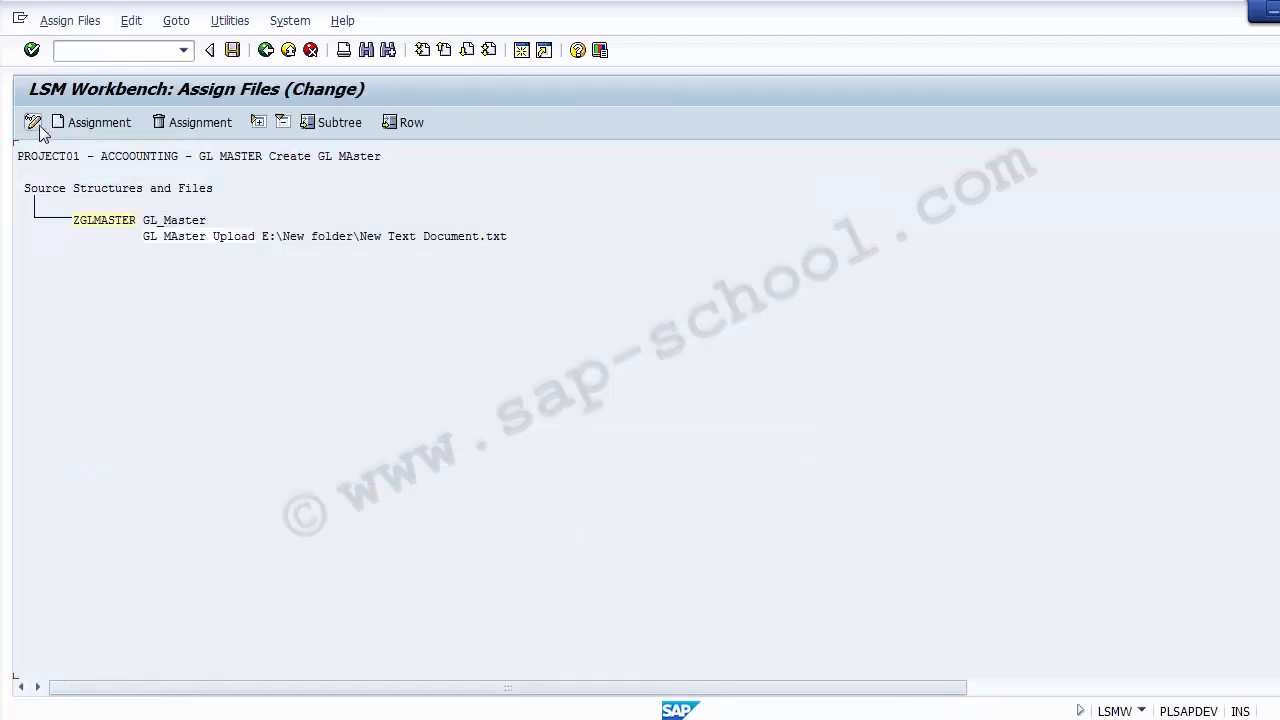
click(234, 58)
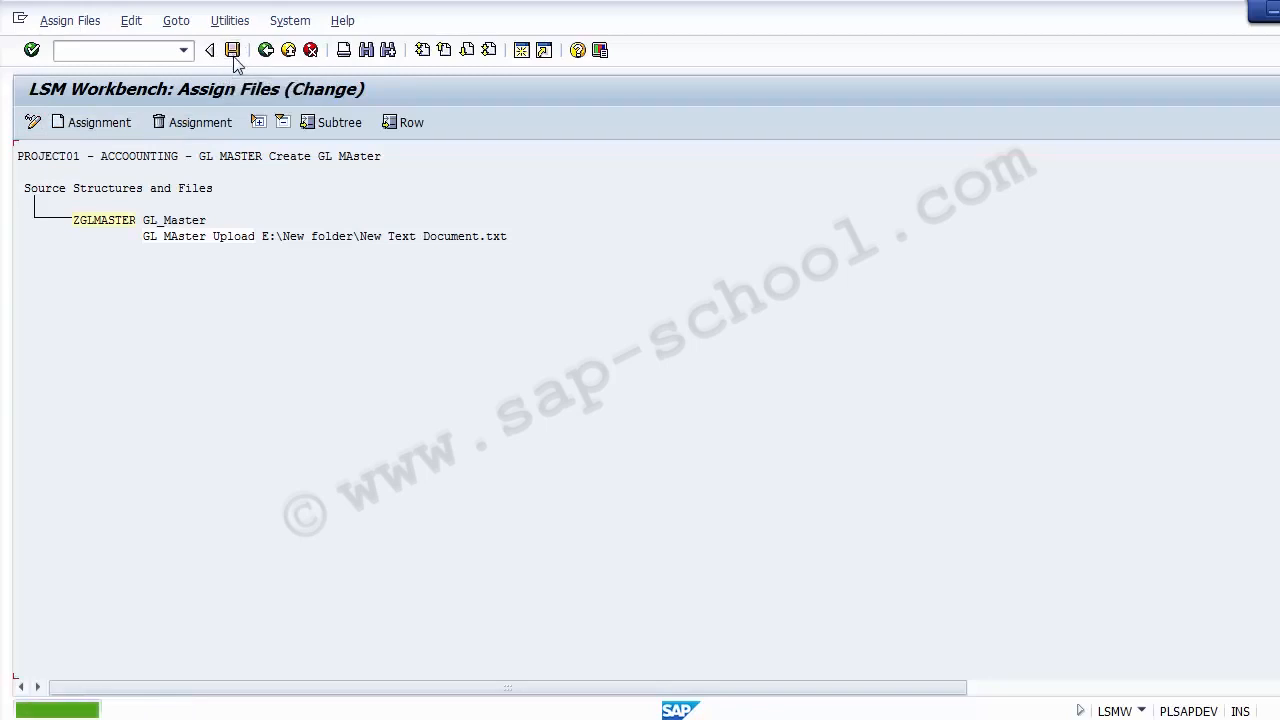
click(265, 58)
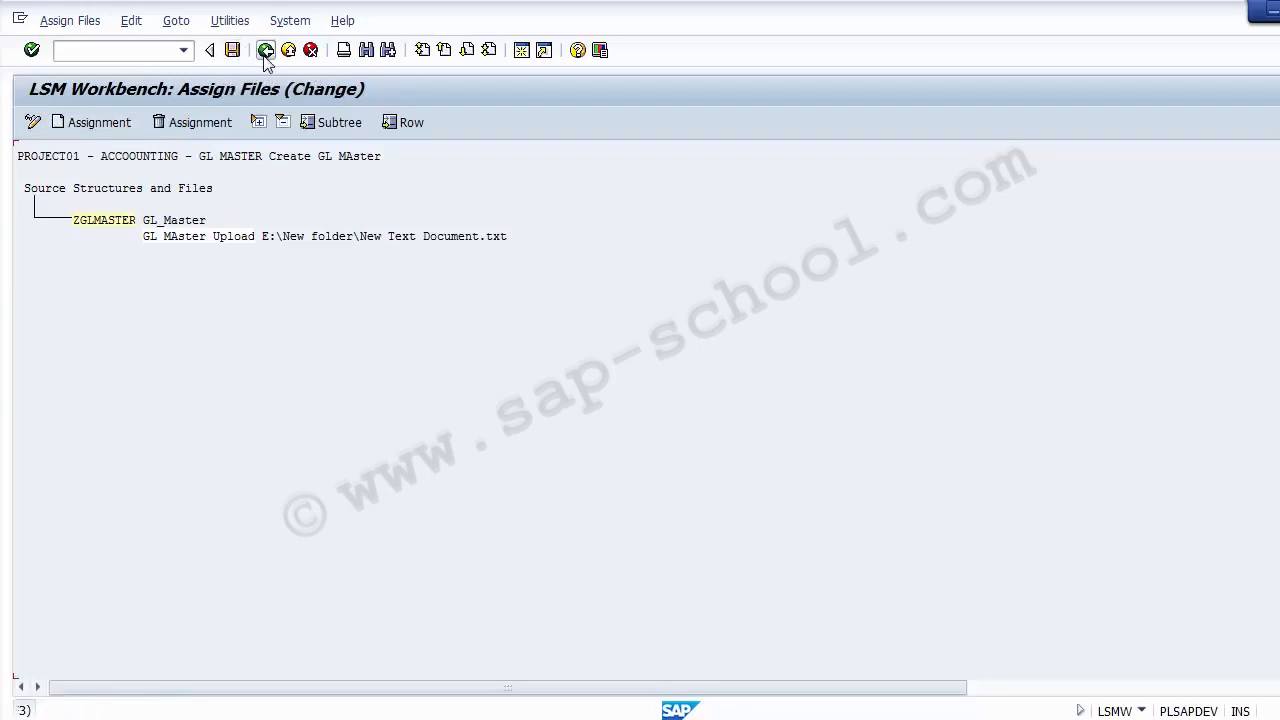
Reopen the Assign Files process step to review the file assigned to ZGLMASTER, and return to the process step list
click(121, 327)
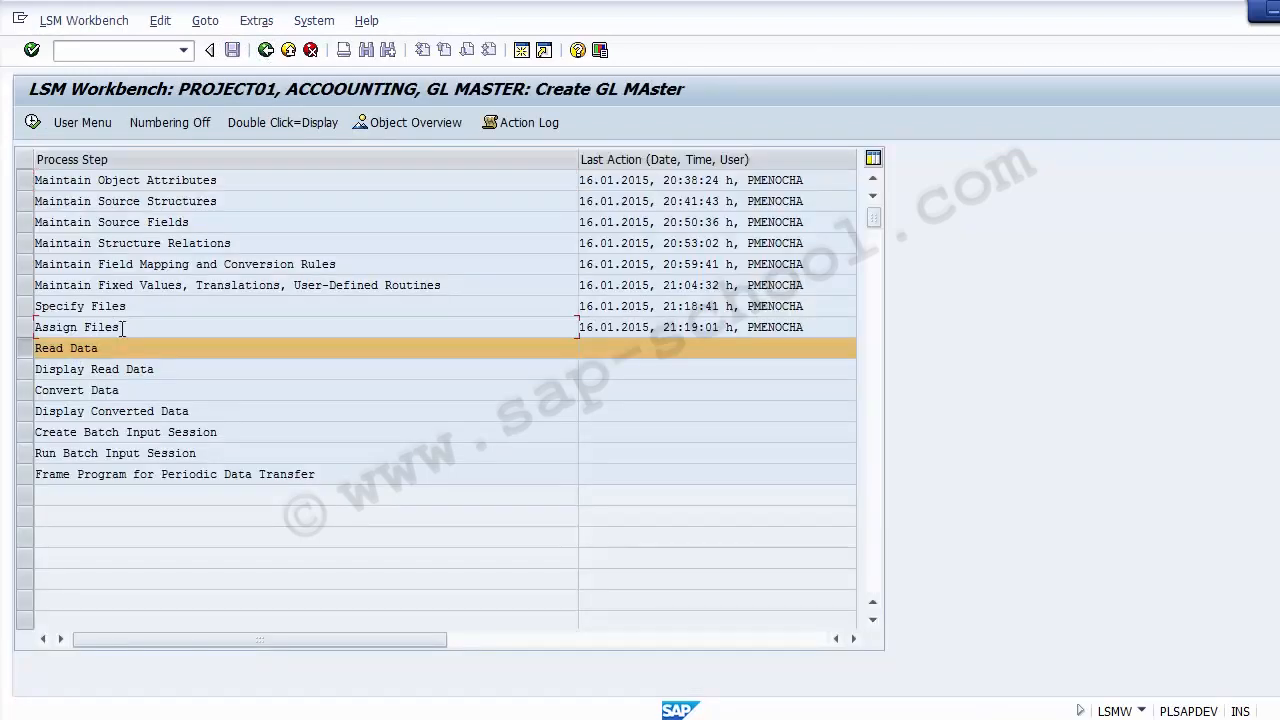
click(25, 327)
click(32, 122)
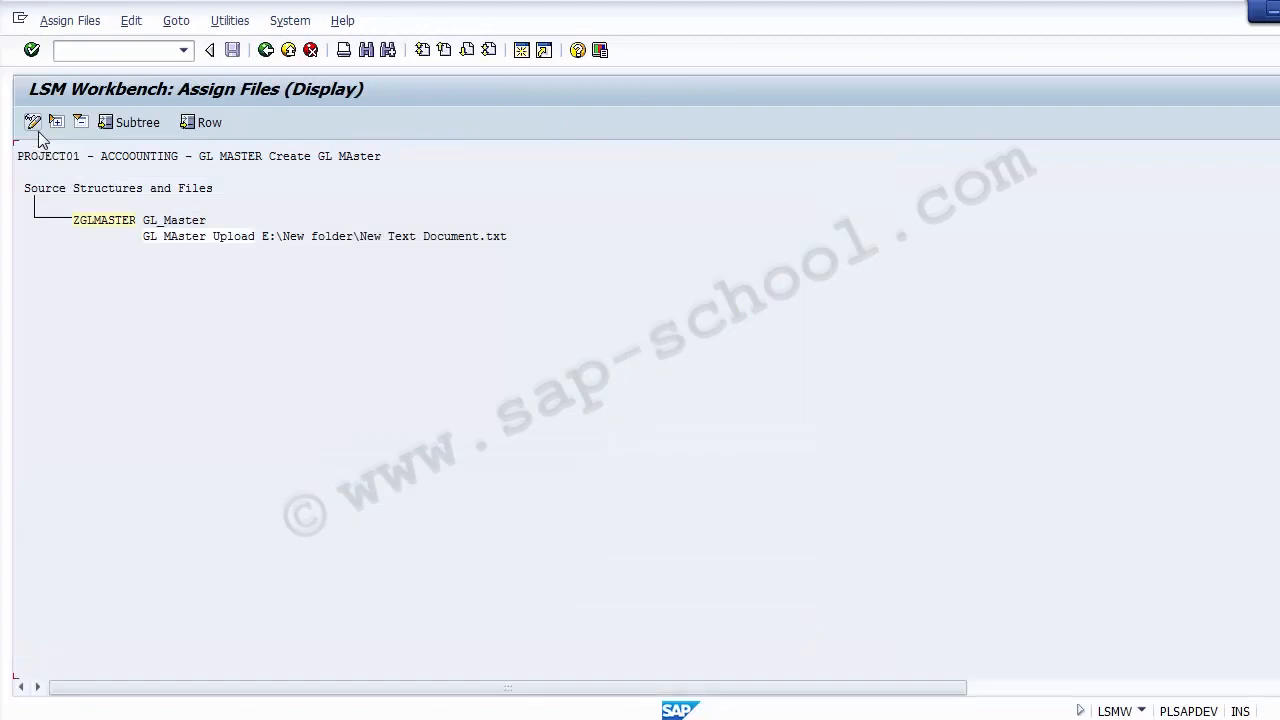
click(97, 220)
click(80, 190)
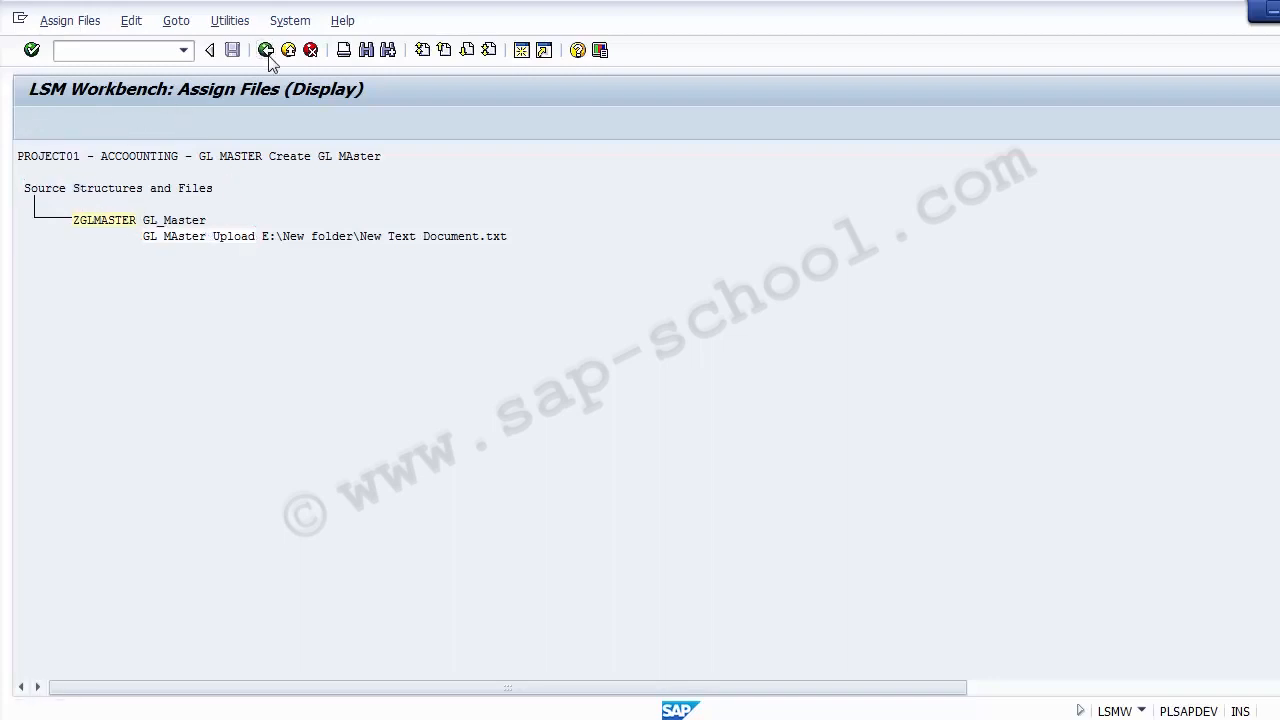
click(266, 50)
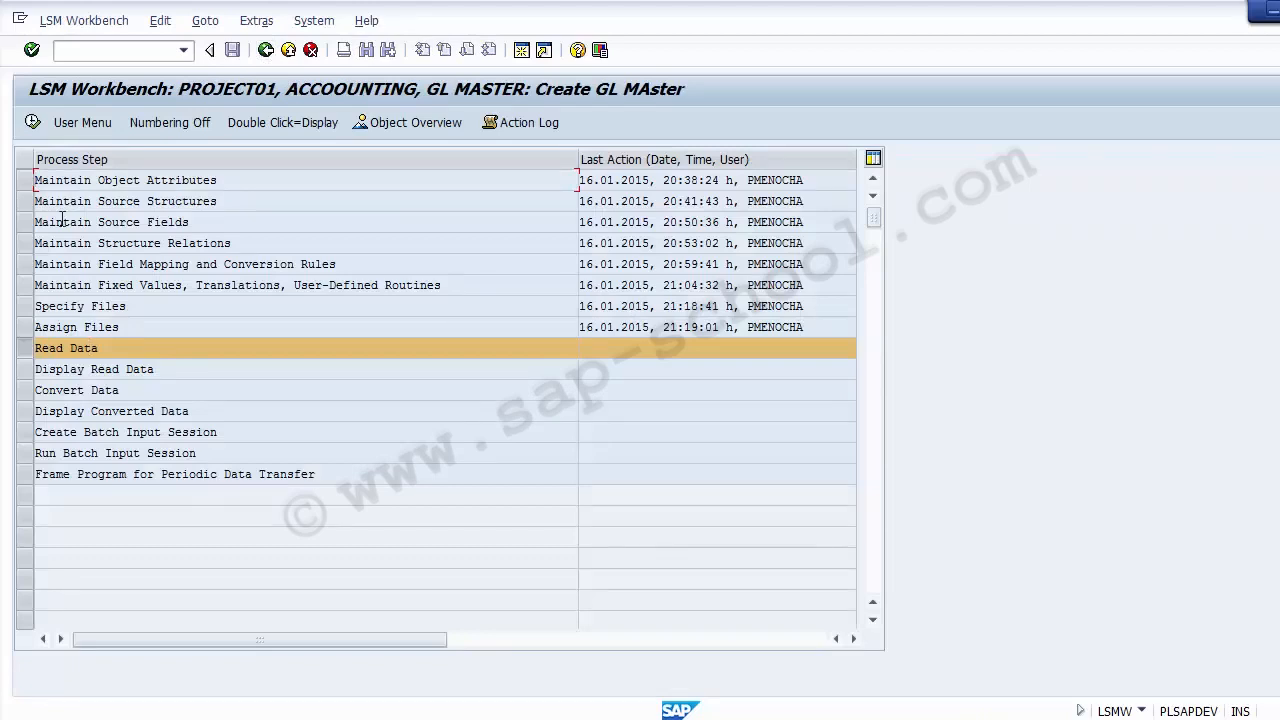
Execute the Read Data process step with the default selection, allowing access to New Text Document.txt and remembering that decision
click(33, 124)
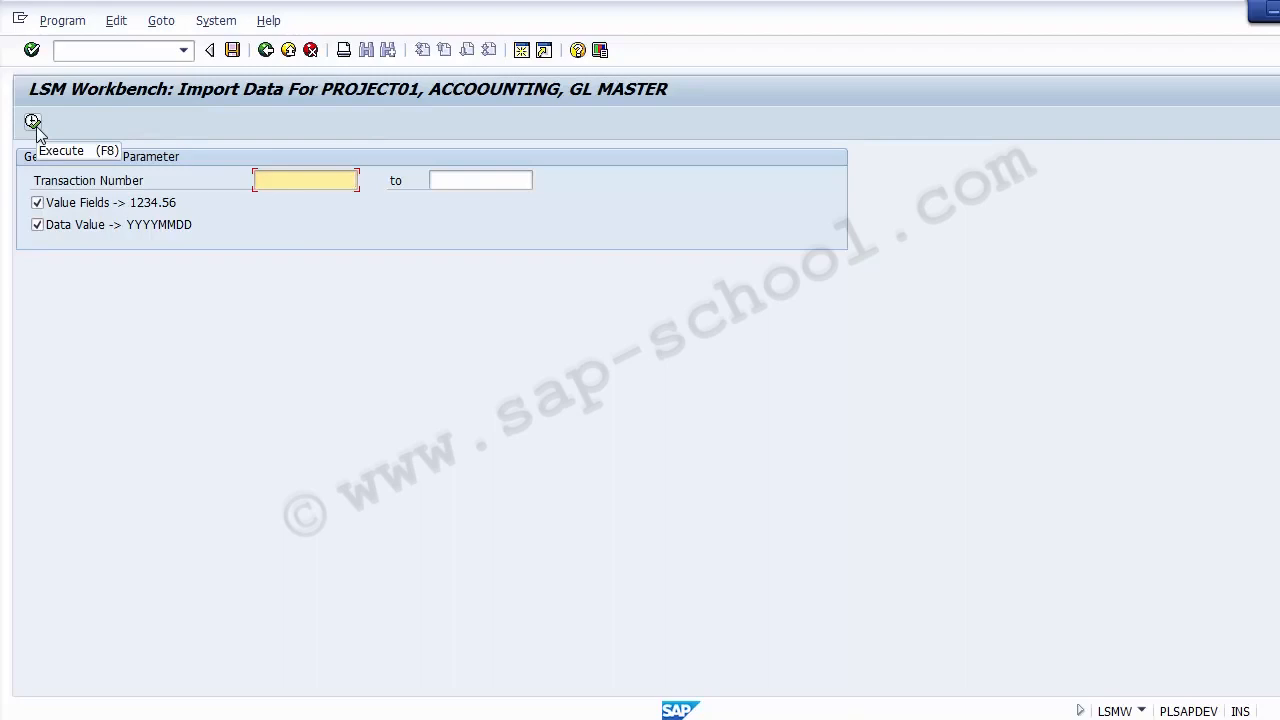
click(35, 127)
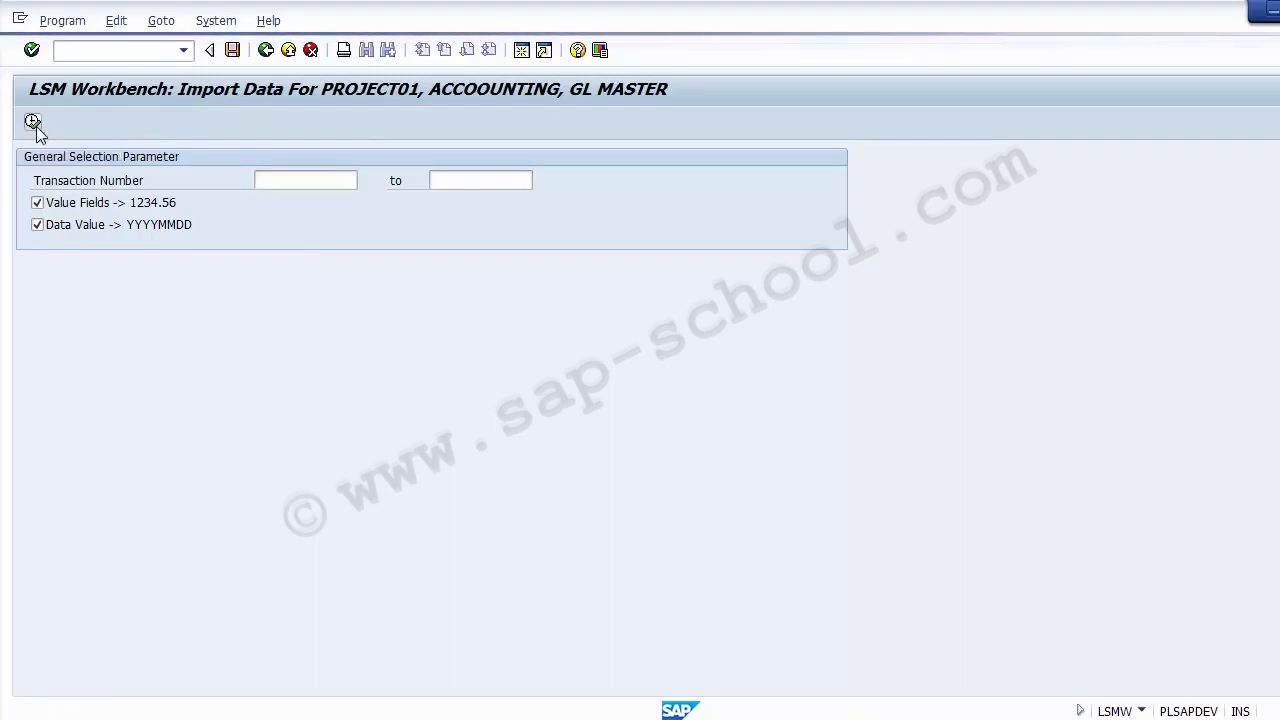
click(453, 368)
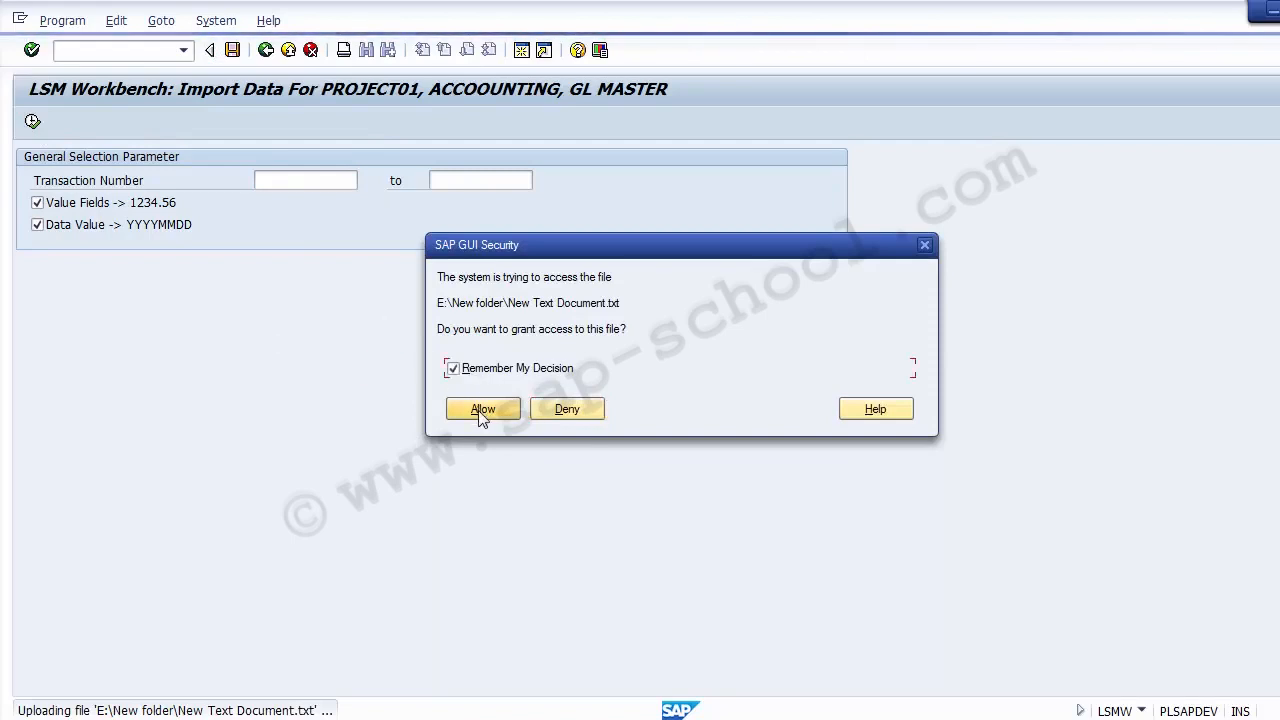
click(480, 411)
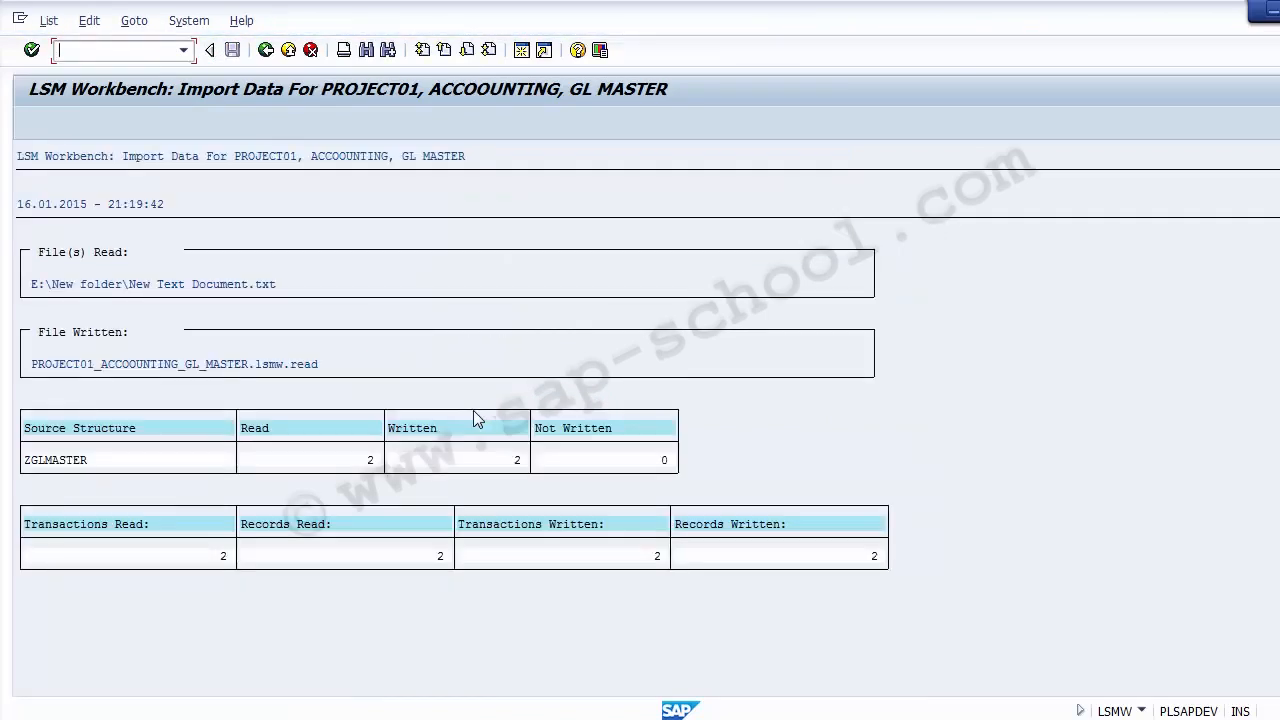
Examine the read, written and not written record counts for ZGLMASTER in the import log
click(349, 461)
click(428, 461)
click(594, 466)
click(462, 461)
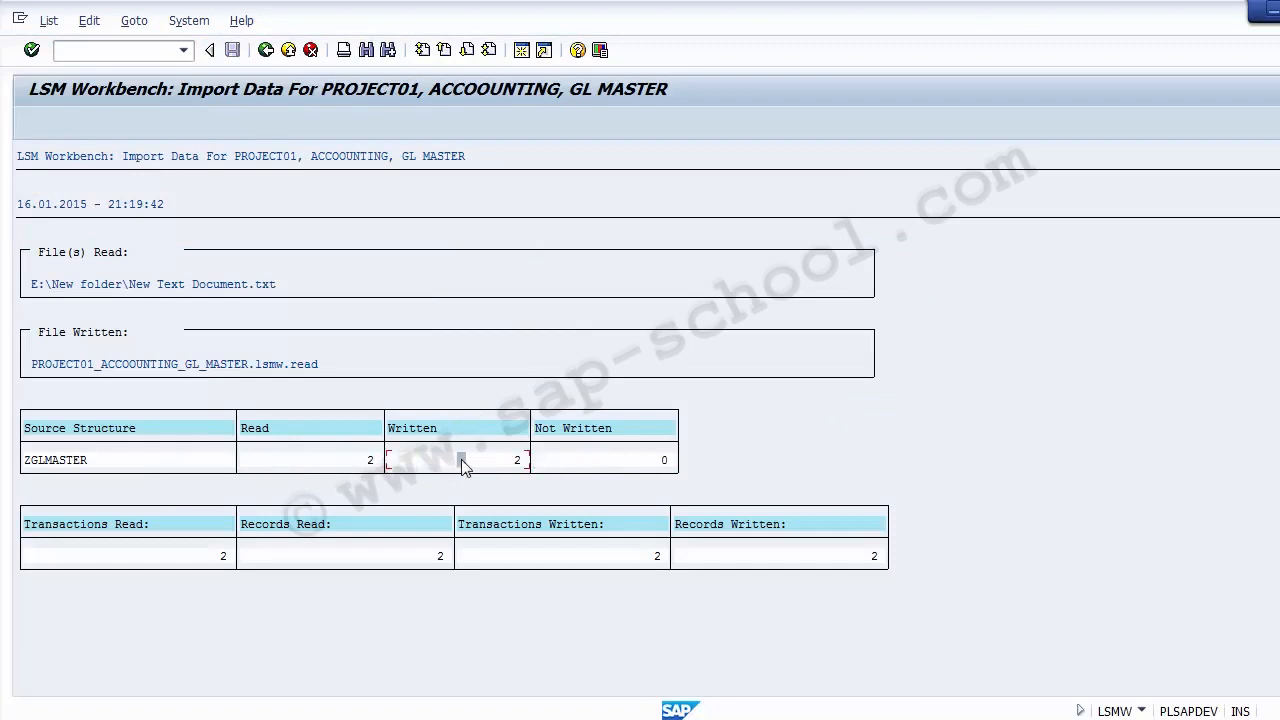
Switch to the Excel worksheet and check the source GL account records in rows 5 and 6 from the GL_NUMBER column
click(680, 717)
click(118, 279)
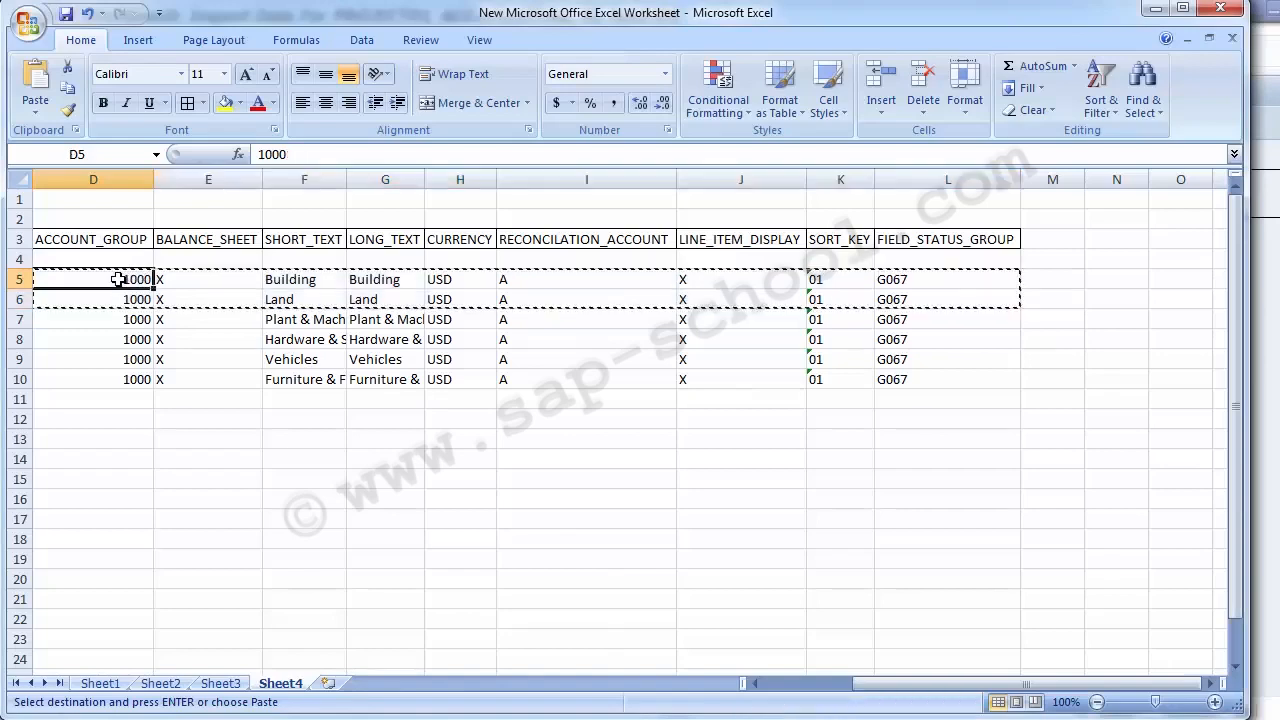
key(Left)
key(Left)
key(Left)
click(118, 279)
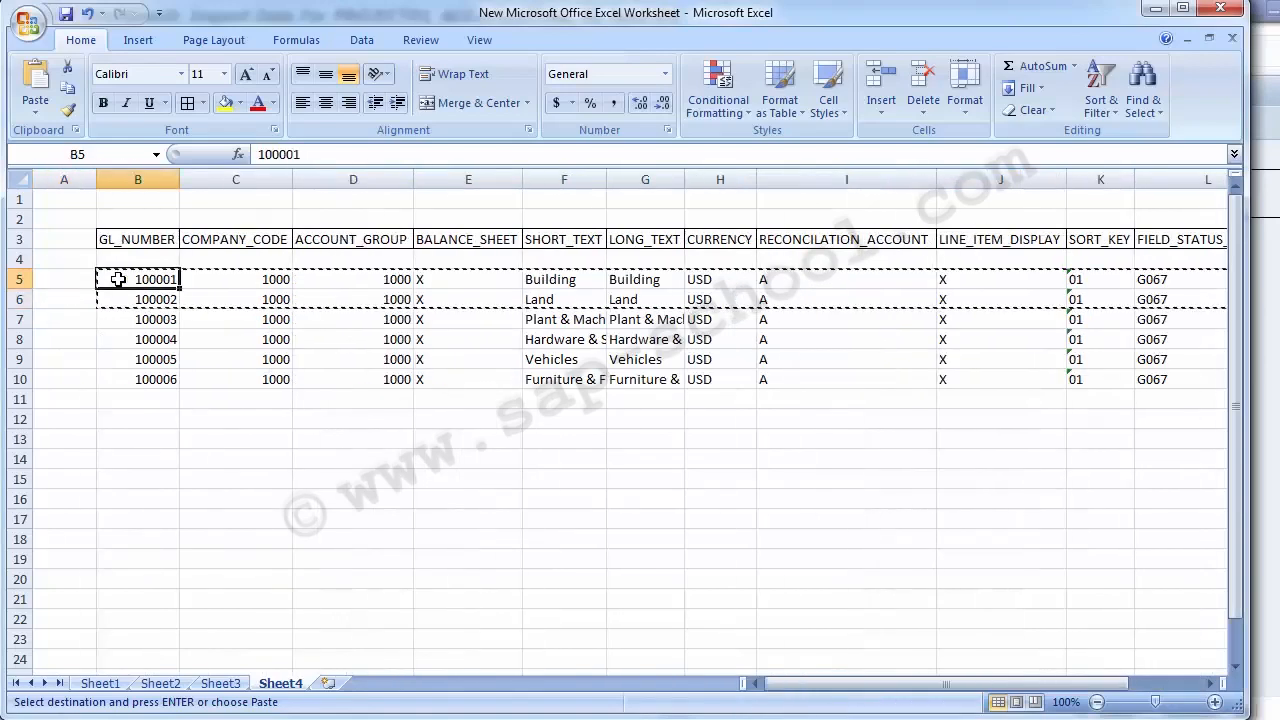
key(shift+Down)
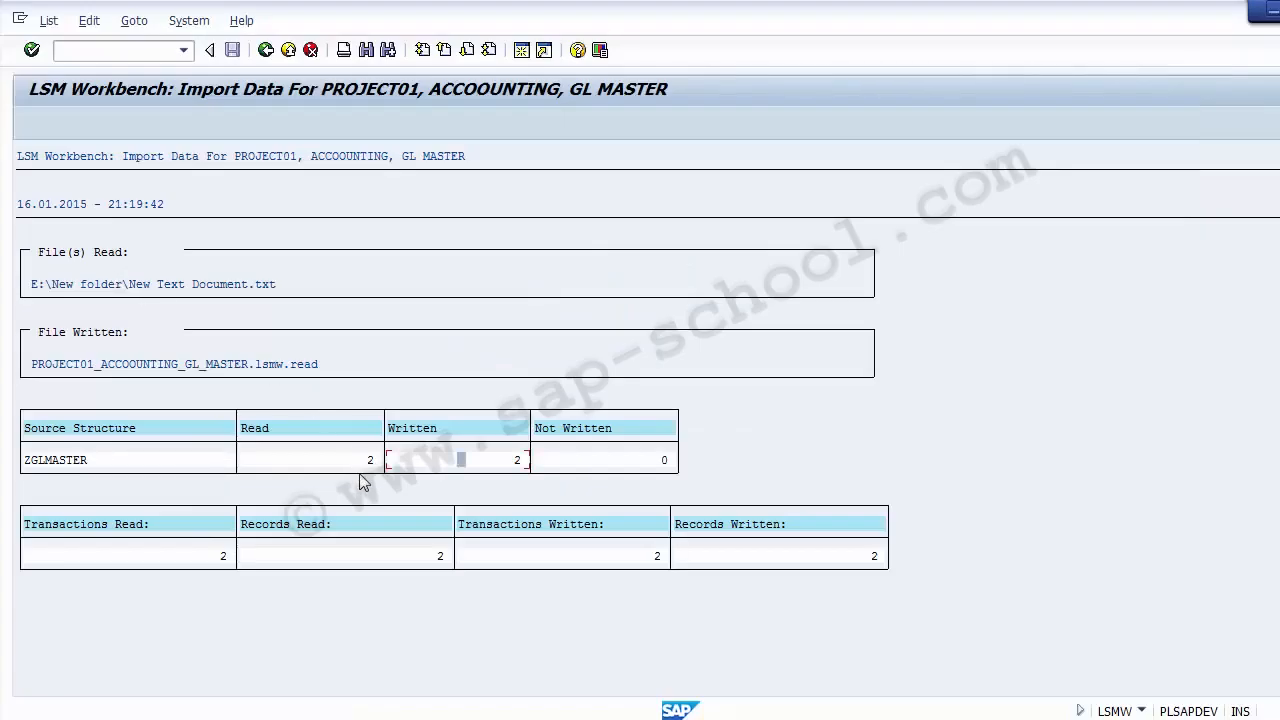
Back in the LSM Workbench import log, recheck ZGLMASTER's read and written counts and return to the process step list
click(369, 461)
click(517, 462)
click(265, 51)
click(266, 52)
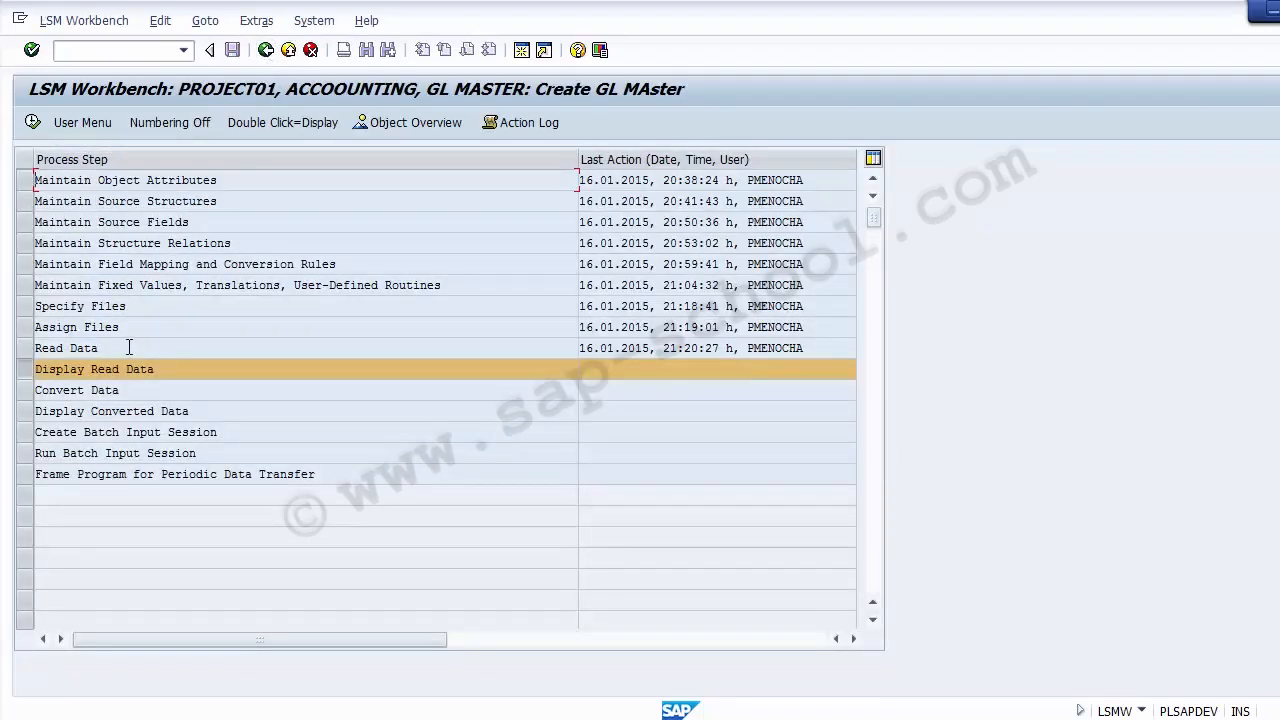
Execute the Display Read Data process step without a line restriction and open the field values of the first ZGLMASTER record
drag(104, 348, 47, 351)
drag(186, 371, 26, 372)
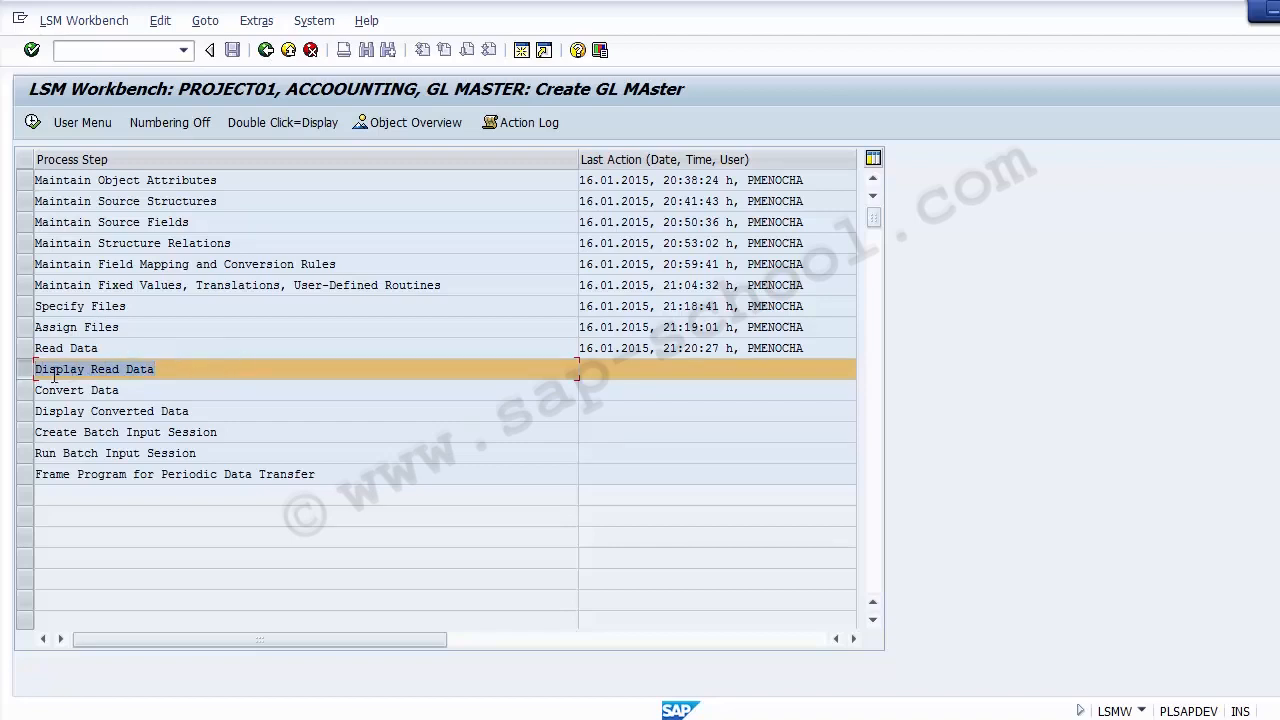
click(33, 124)
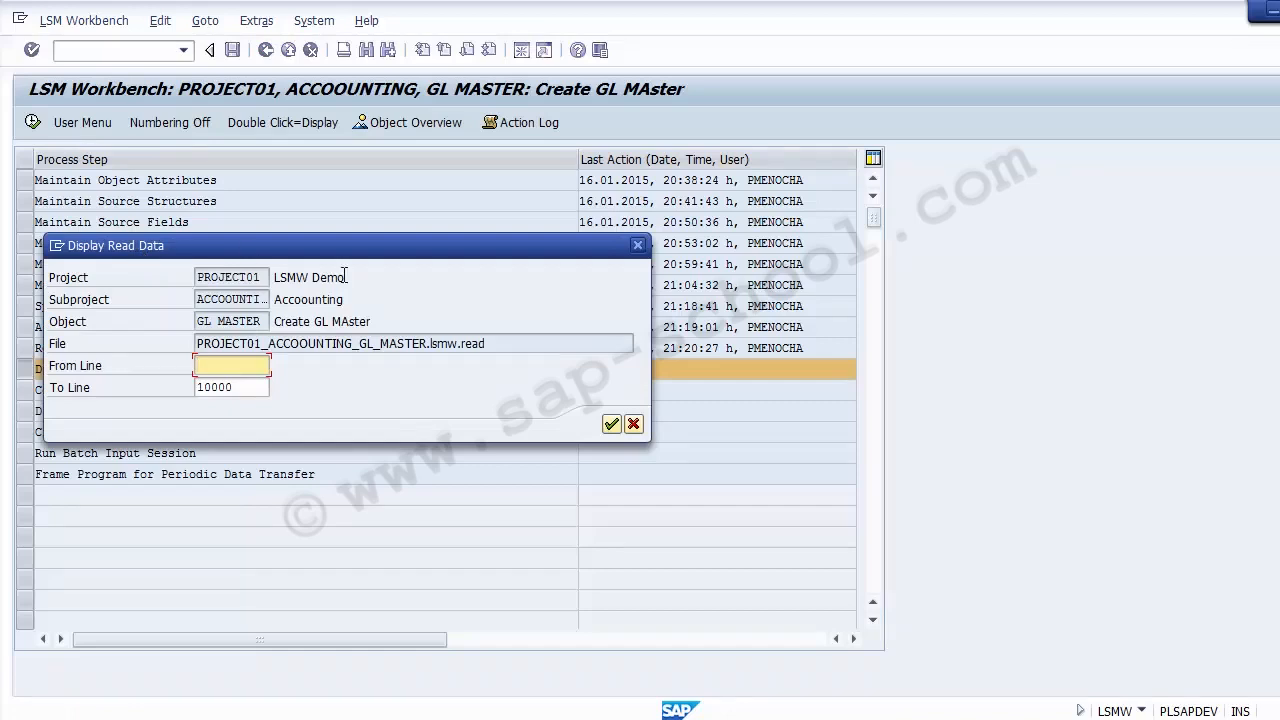
click(611, 425)
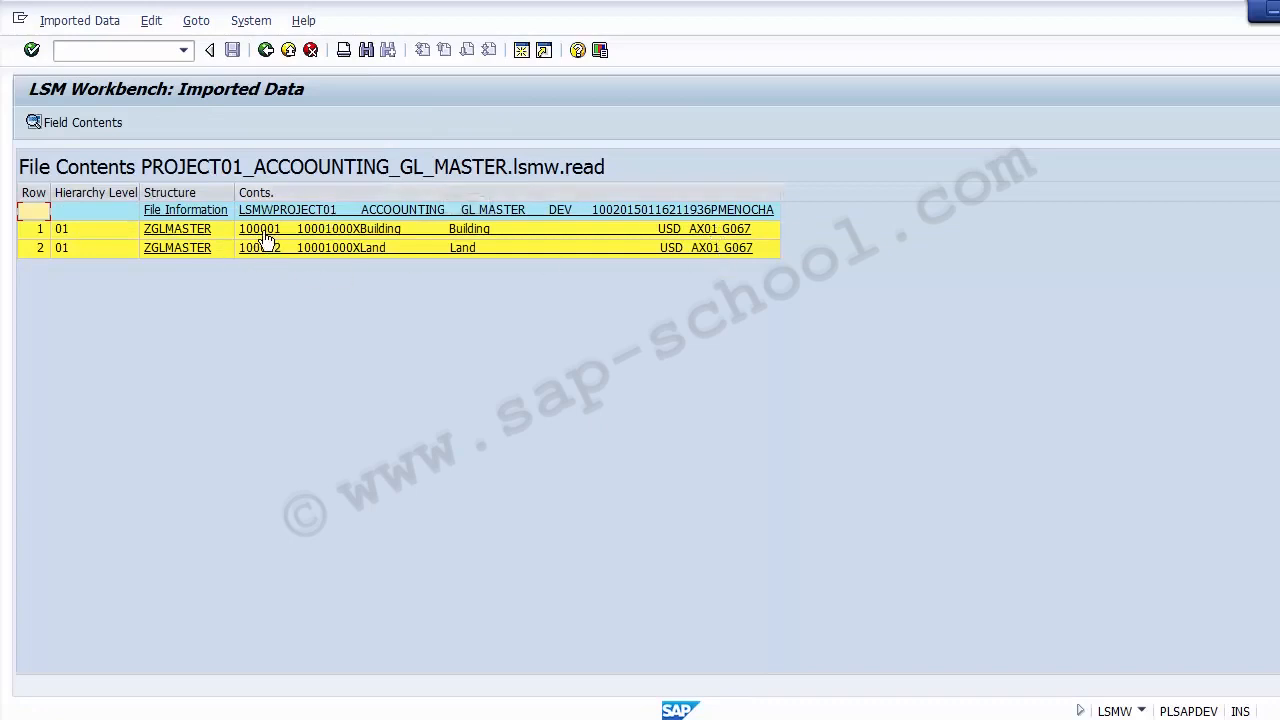
click(473, 233)
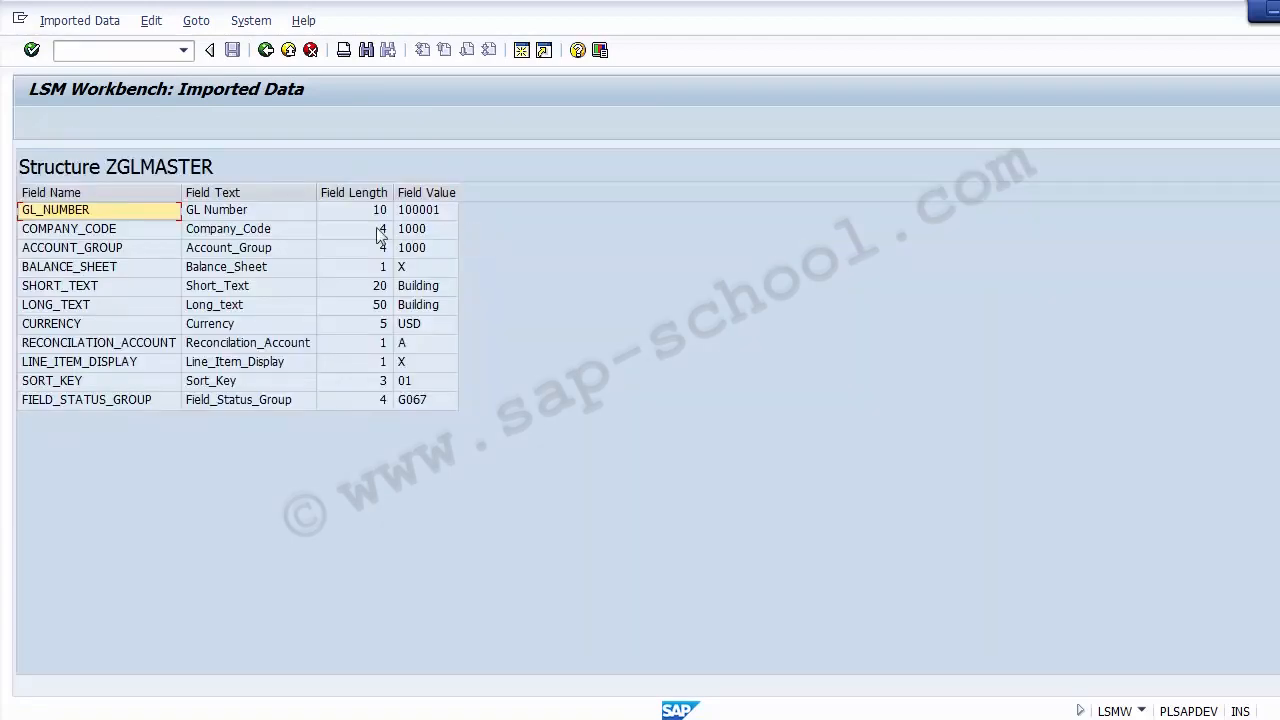
Review the field values of the first ZGLMASTER record from GL_NUMBER through LONG_TEXT
click(264, 214)
click(428, 212)
click(272, 232)
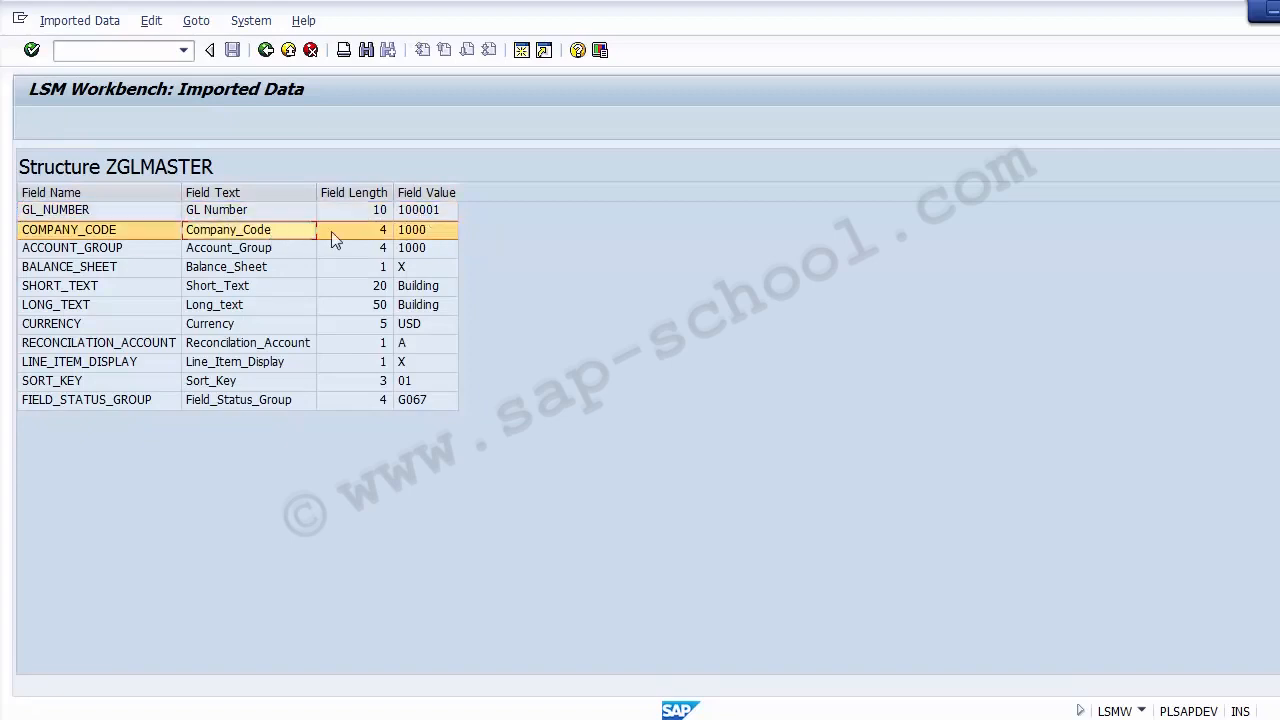
click(431, 230)
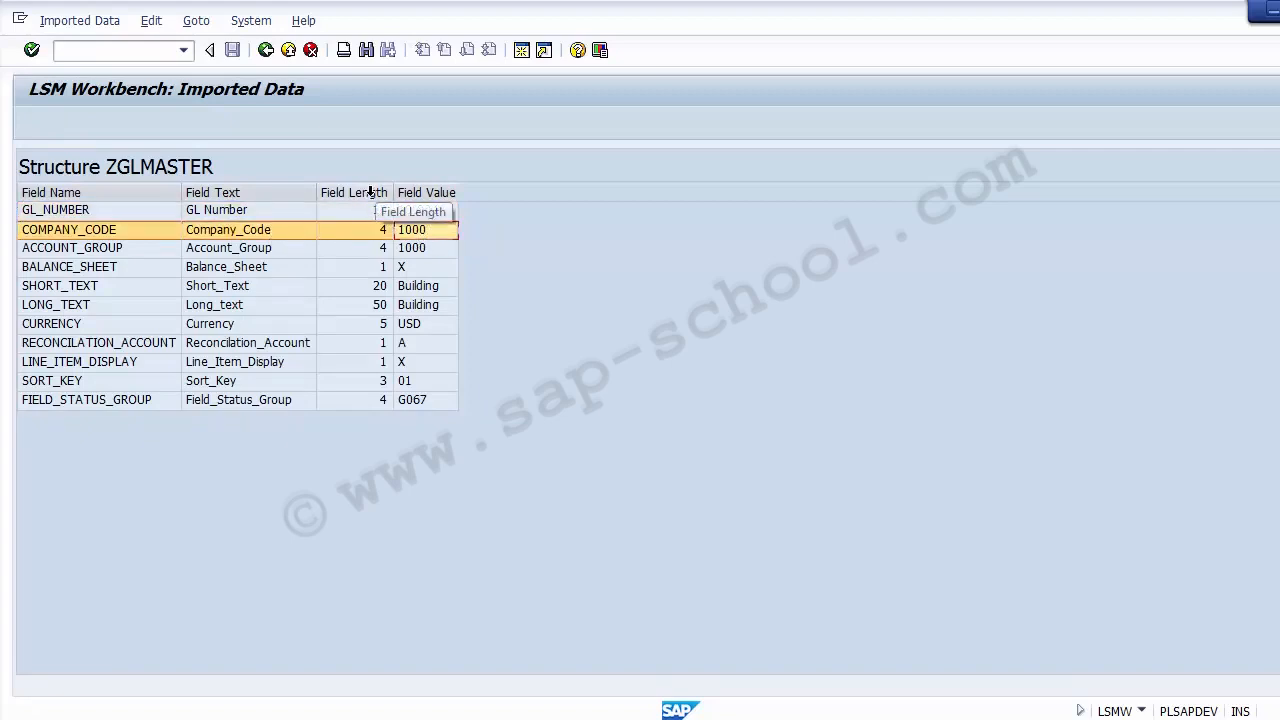
click(376, 192)
click(405, 266)
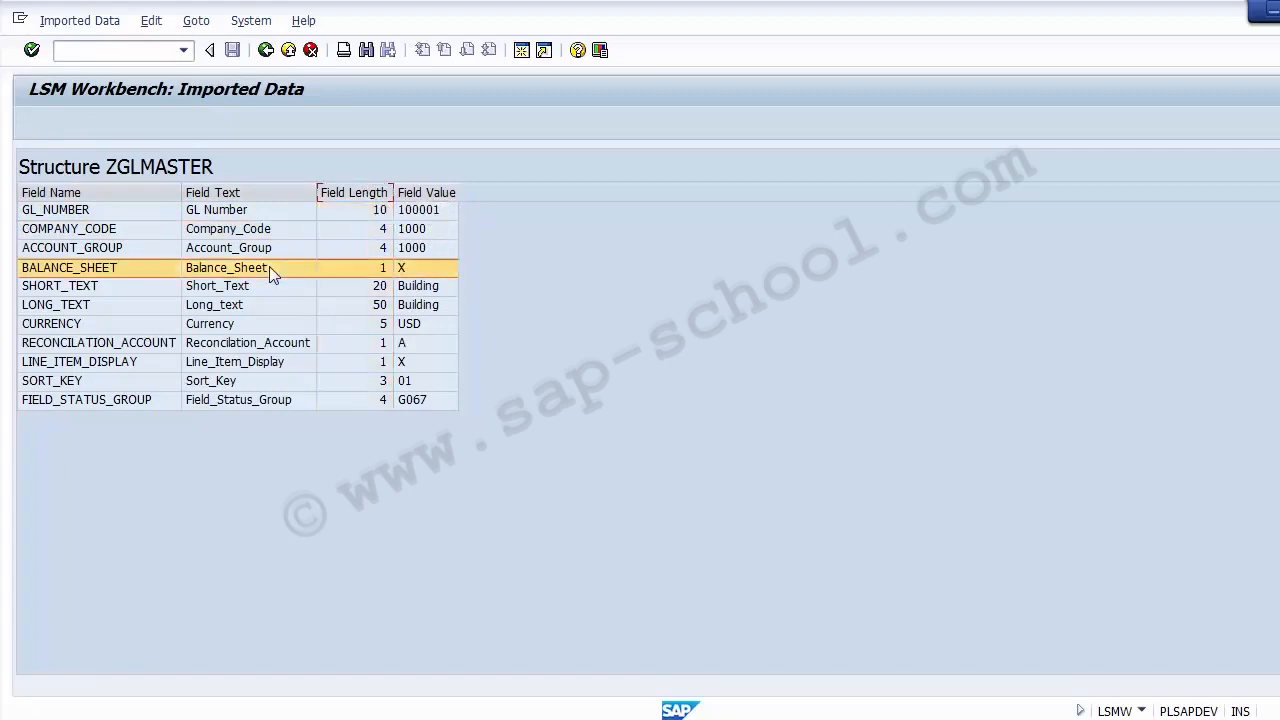
key(Down)
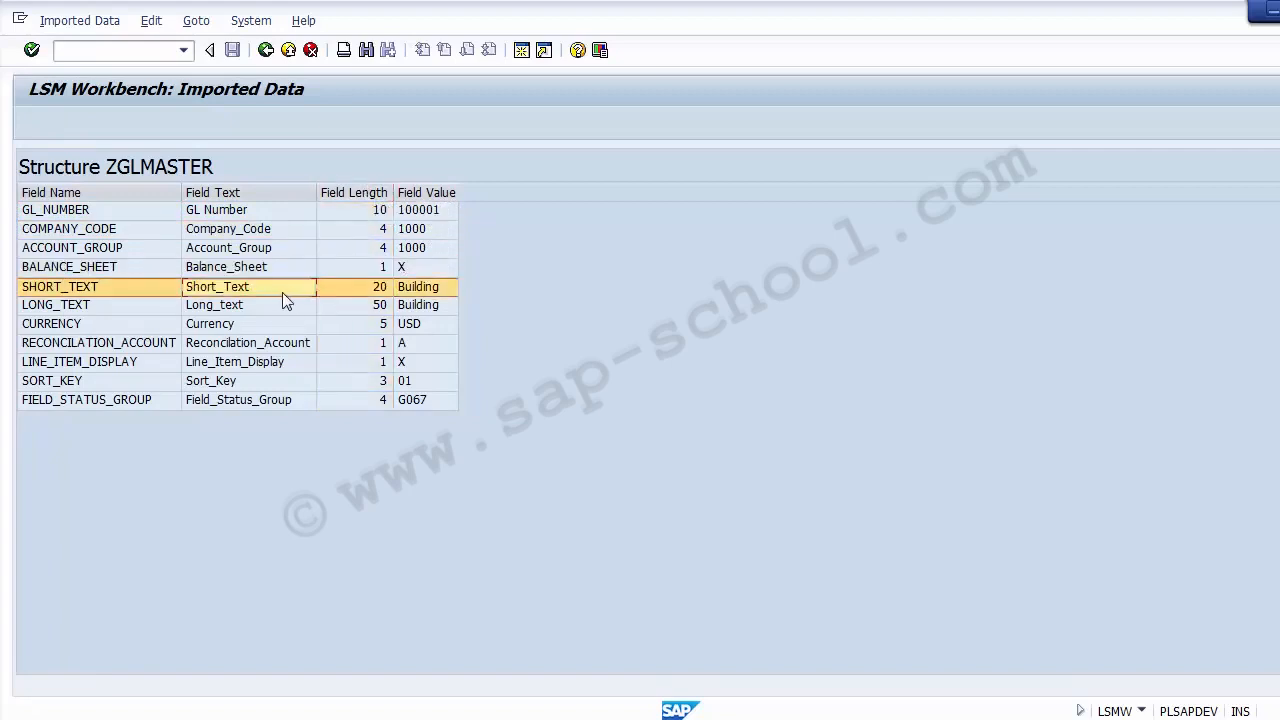
click(237, 314)
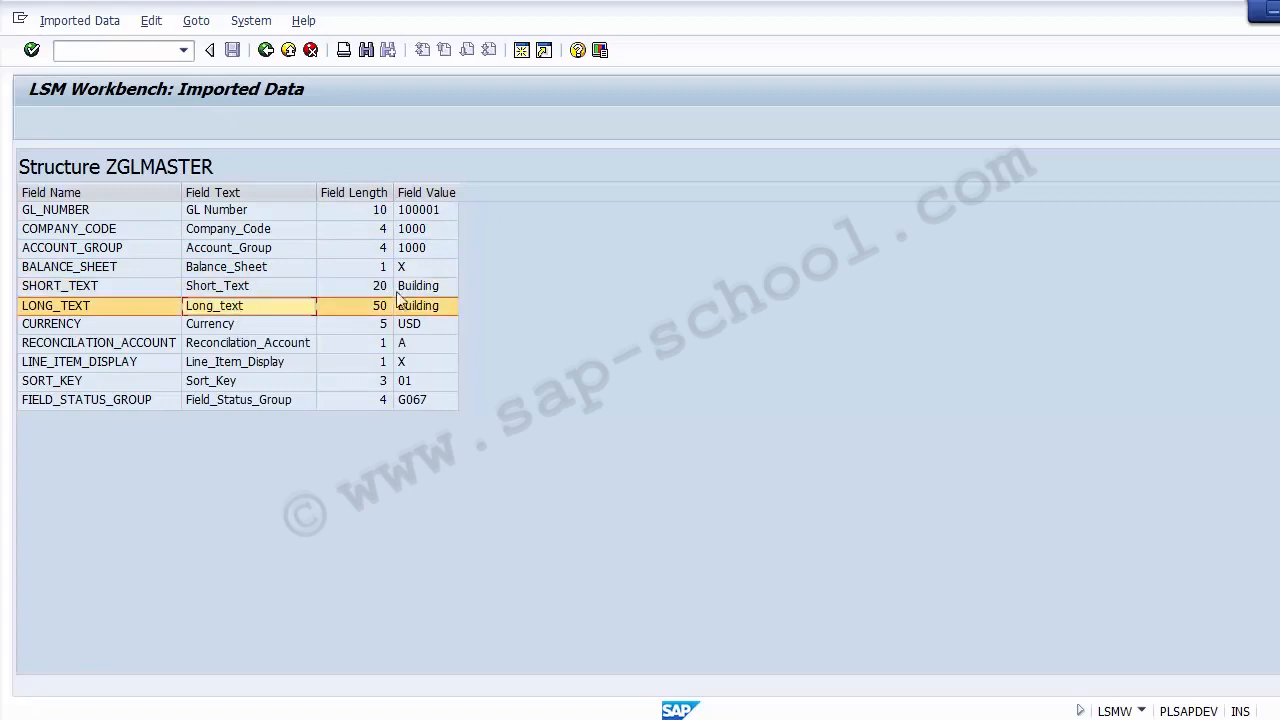
Review the first record's values from CURRENCY through FIELD_STATUS_GROUP, then recheck its company code, short text and GL number
click(252, 331)
click(436, 331)
click(307, 344)
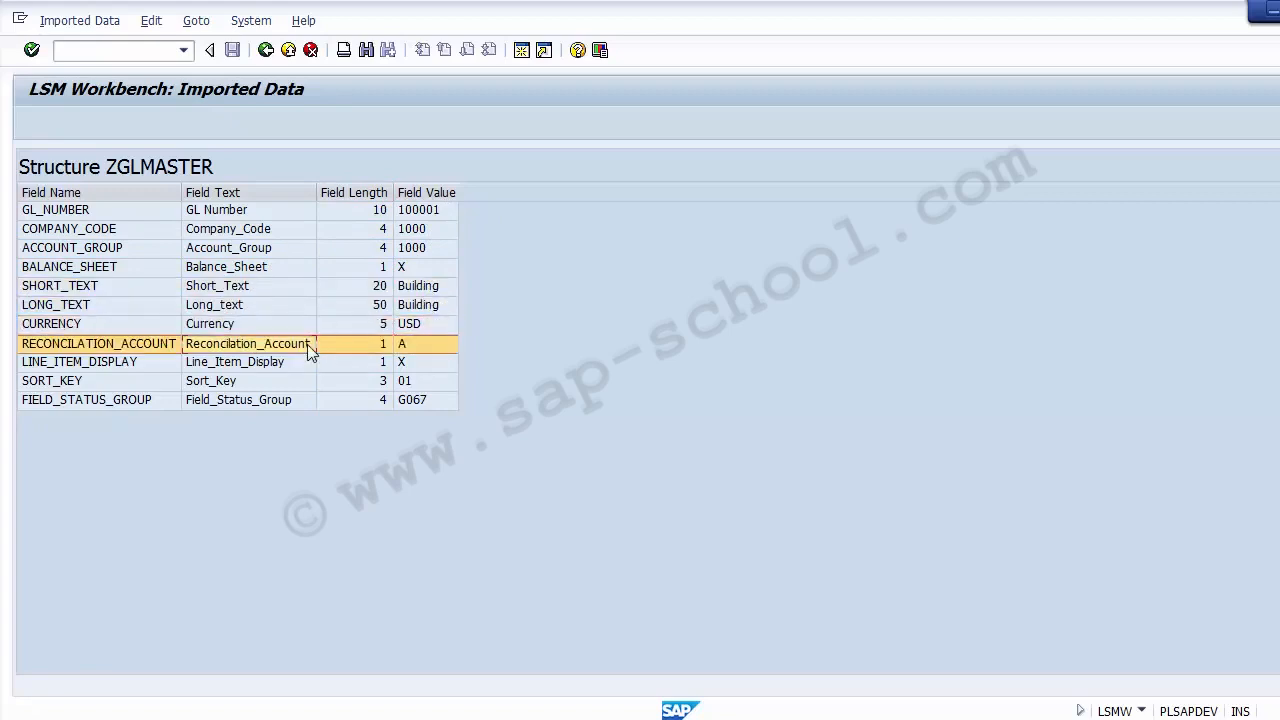
click(429, 345)
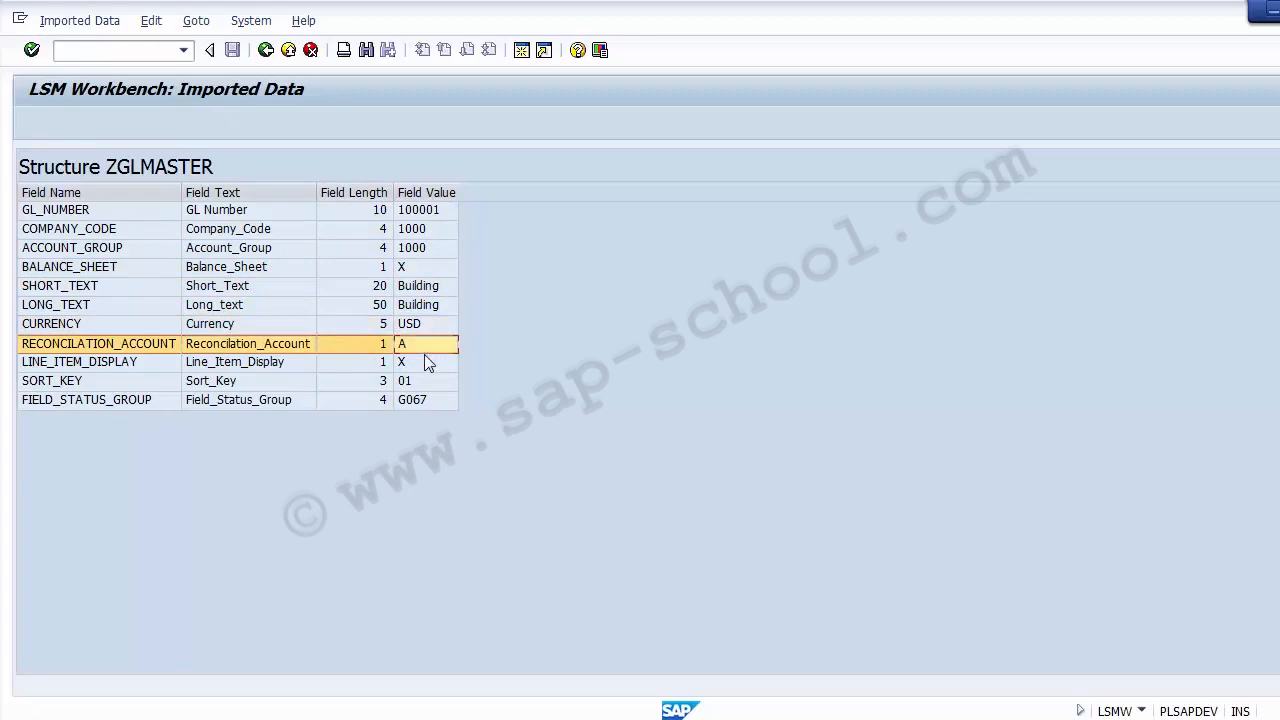
click(424, 364)
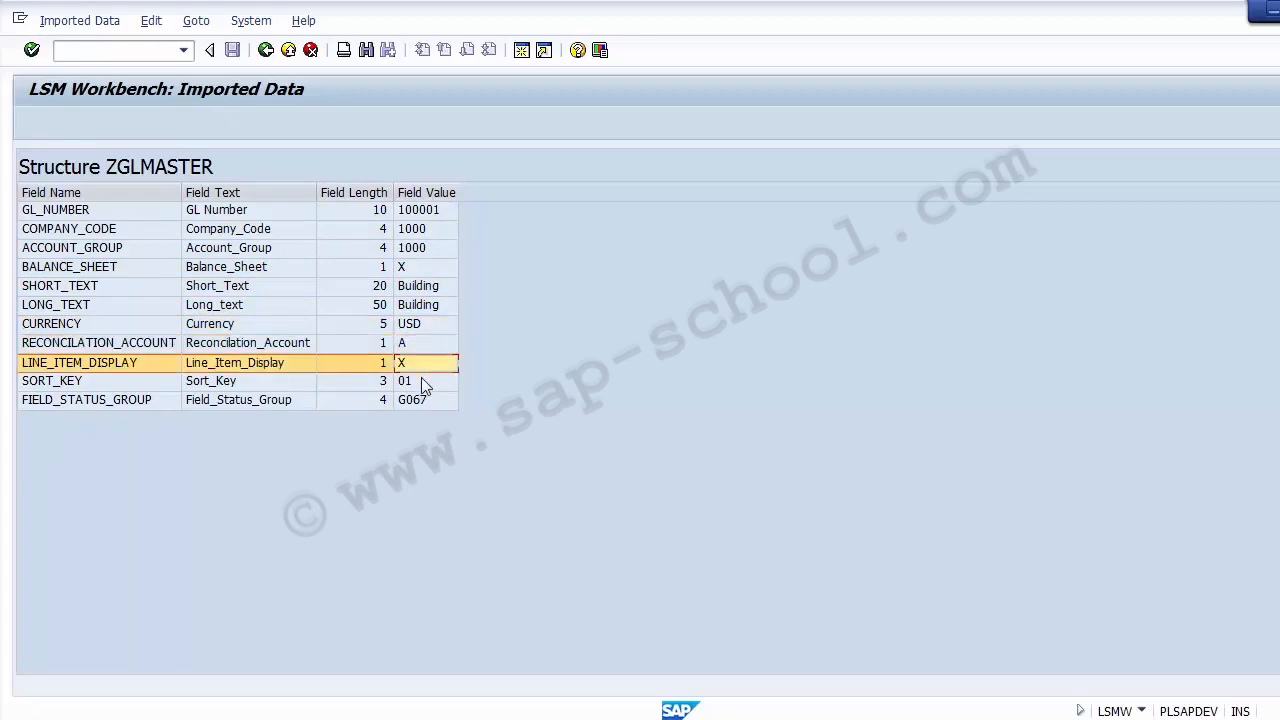
click(421, 382)
click(427, 399)
click(421, 232)
click(424, 287)
click(420, 216)
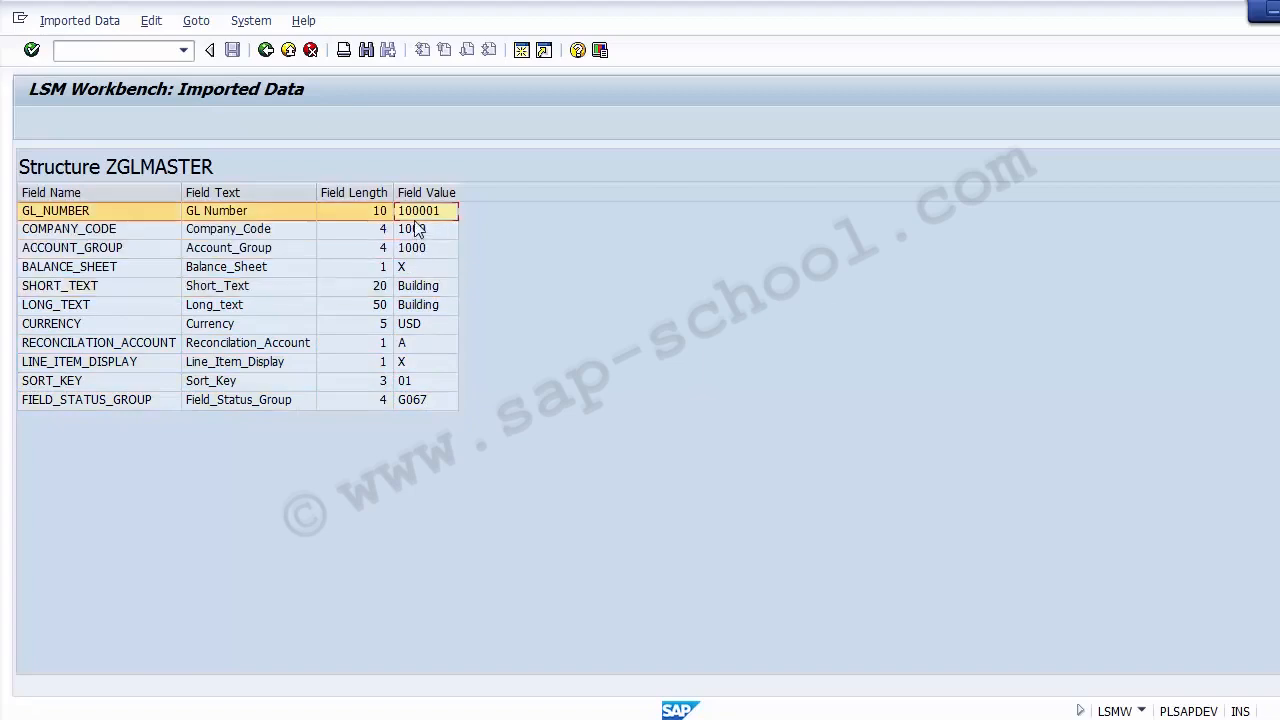
Switch to the Excel worksheet, clear the copy marquee and go to the first GL number in cell B5
key(alt+Tab)
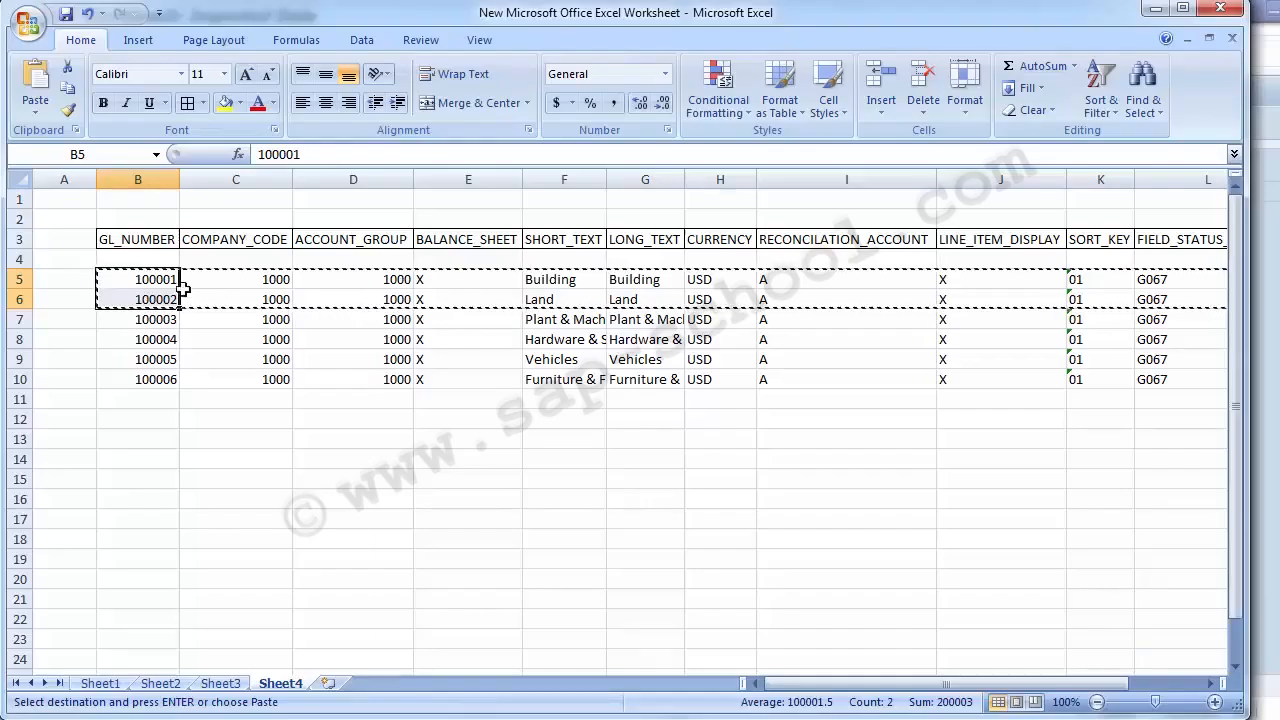
click(87, 474)
key(Escape)
key(Up)
key(Up)
key(Up)
key(Up)
key(Up)
key(Up)
key(Up)
key(Up)
key(Up)
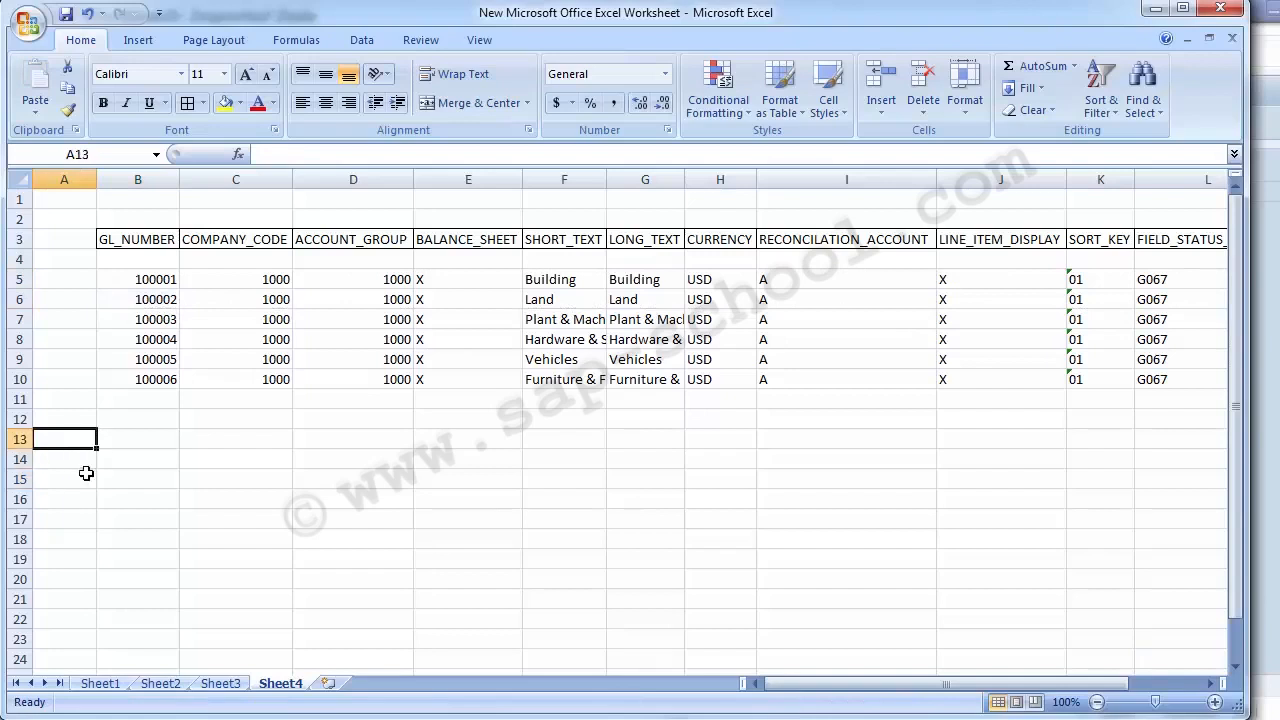
key(Right)
key(Up)
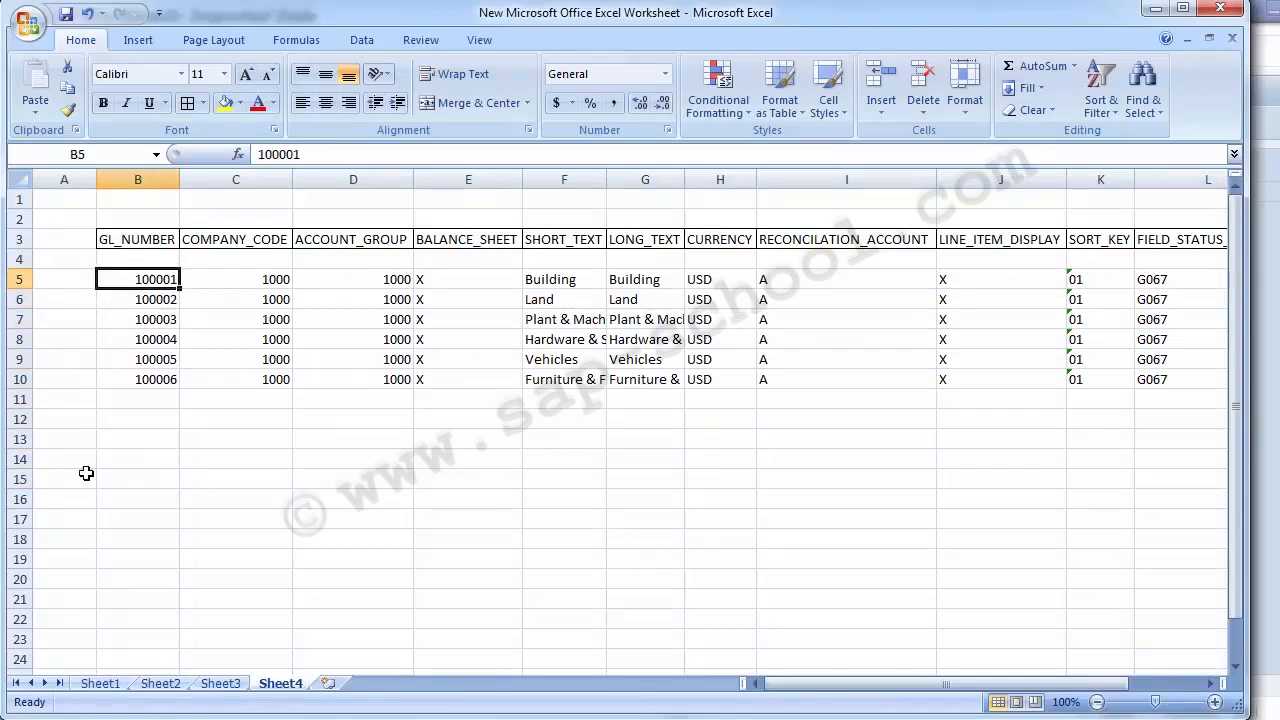
Check the source values in row 5 from COMPANY_CODE across to LONG_TEXT
key(Right)
key(Right)
key(Right)
key(Right)
key(Right)
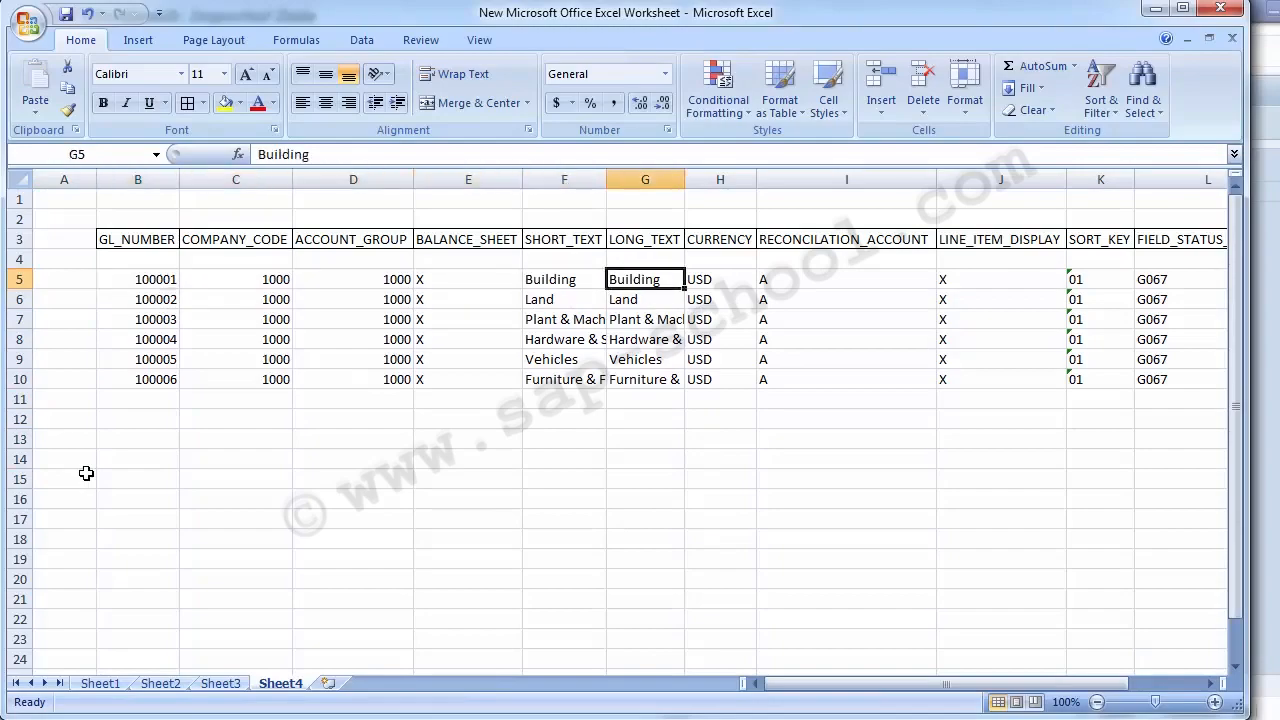
Compare the record's Currency value in the LSM Workbench with cell H5 in Excel, ending at the short text in F5
key(alt+Tab)
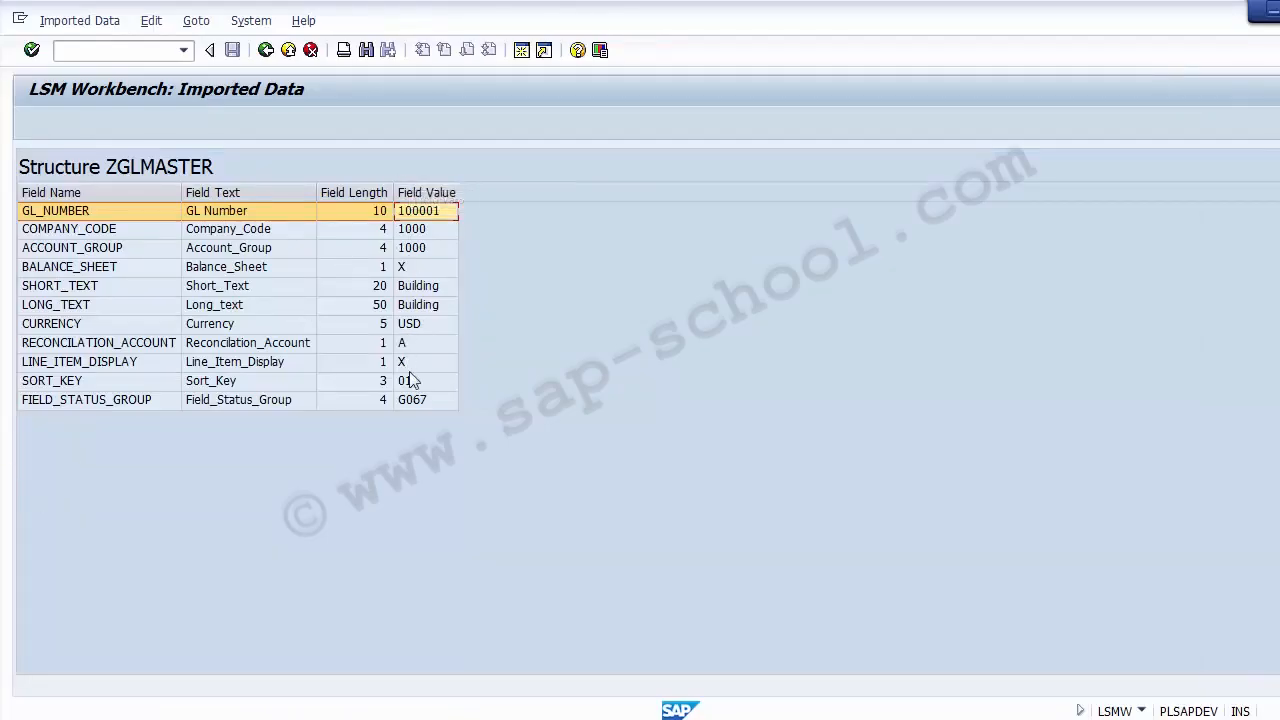
click(248, 270)
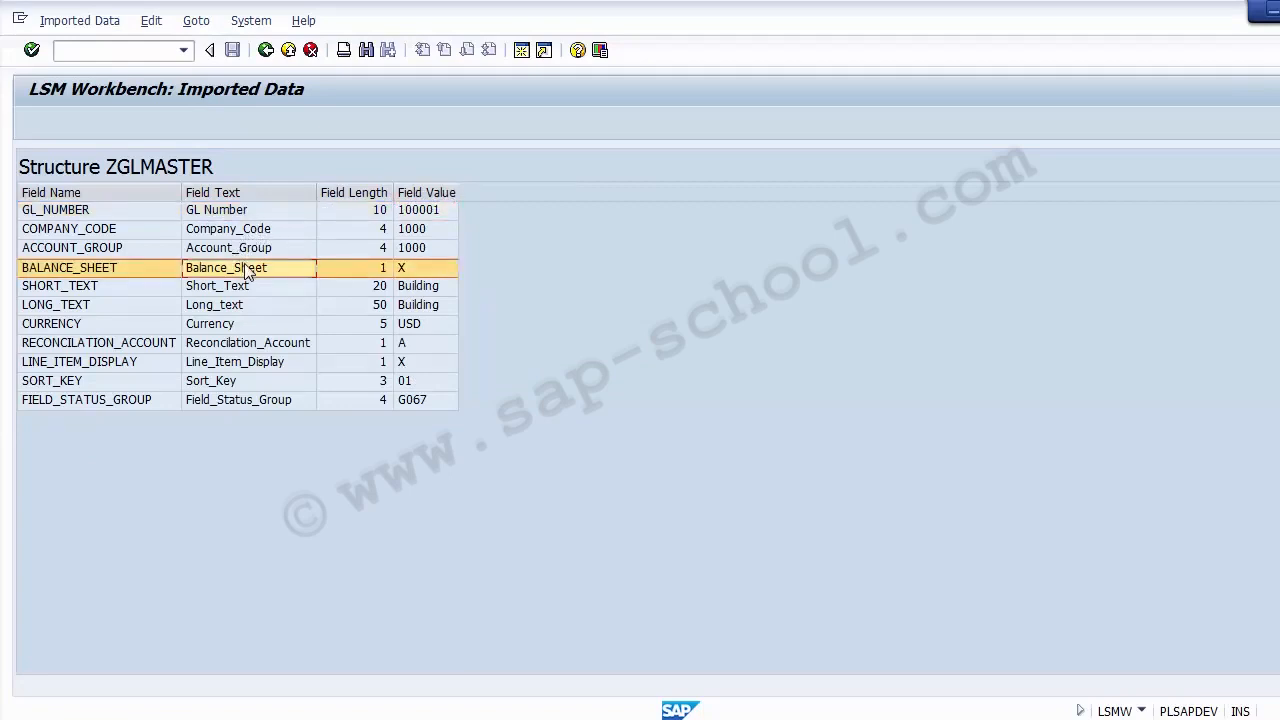
click(222, 336)
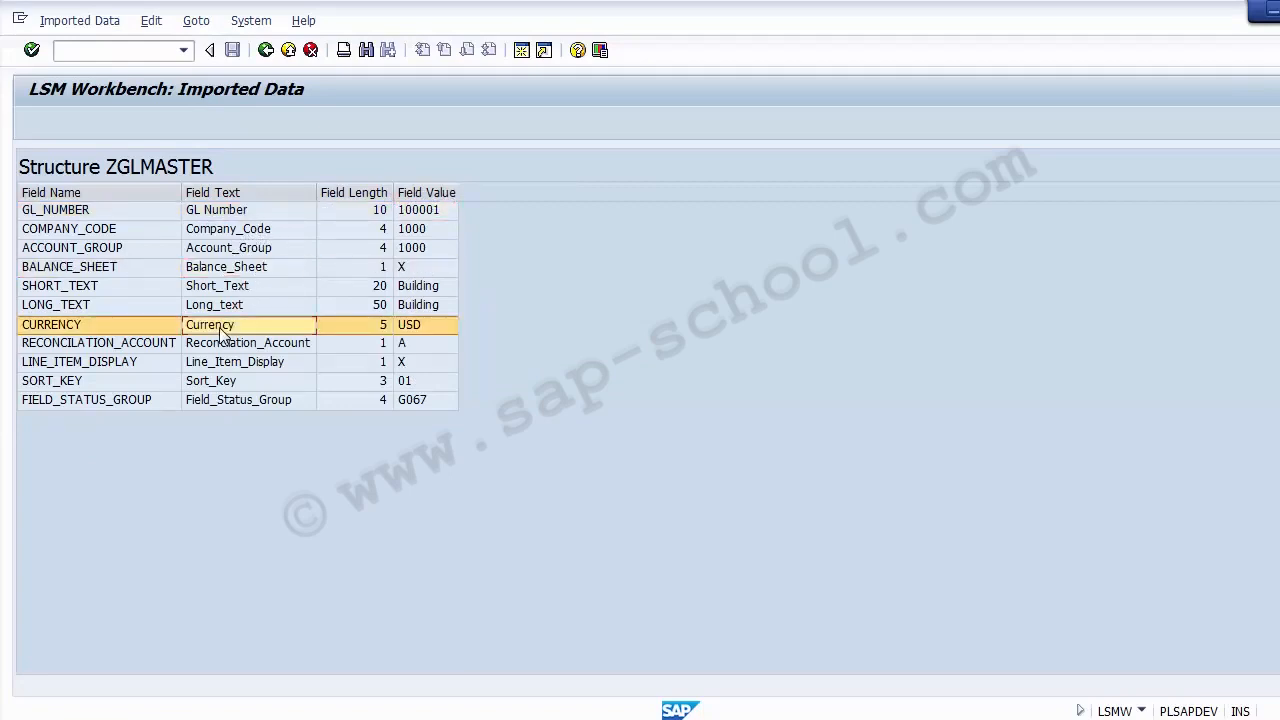
click(421, 326)
key(alt+Tab)
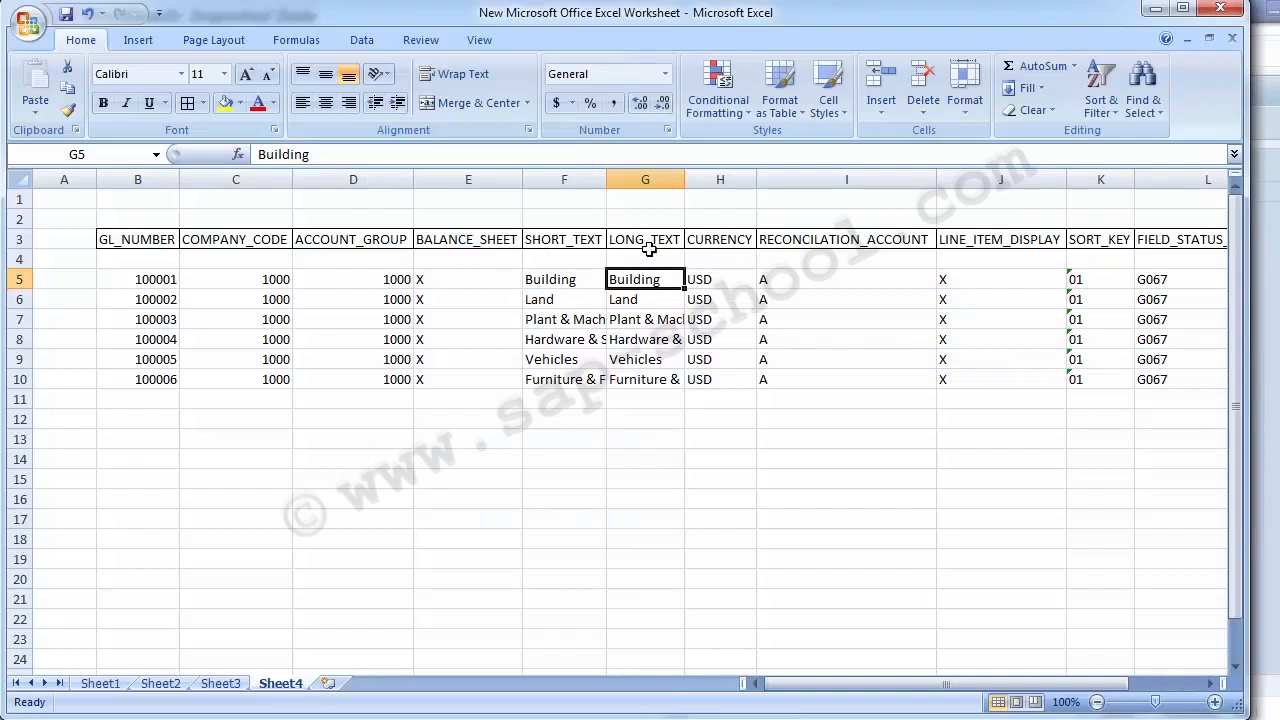
click(722, 283)
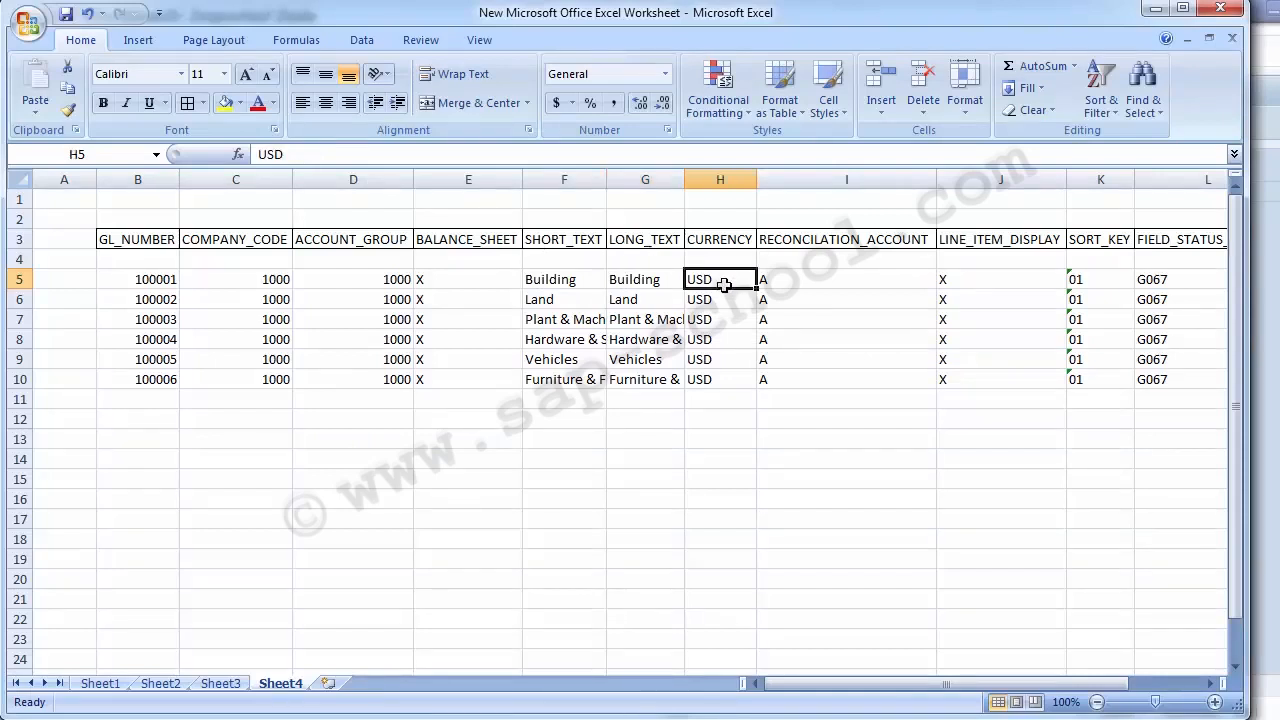
key(Left)
key(Left)
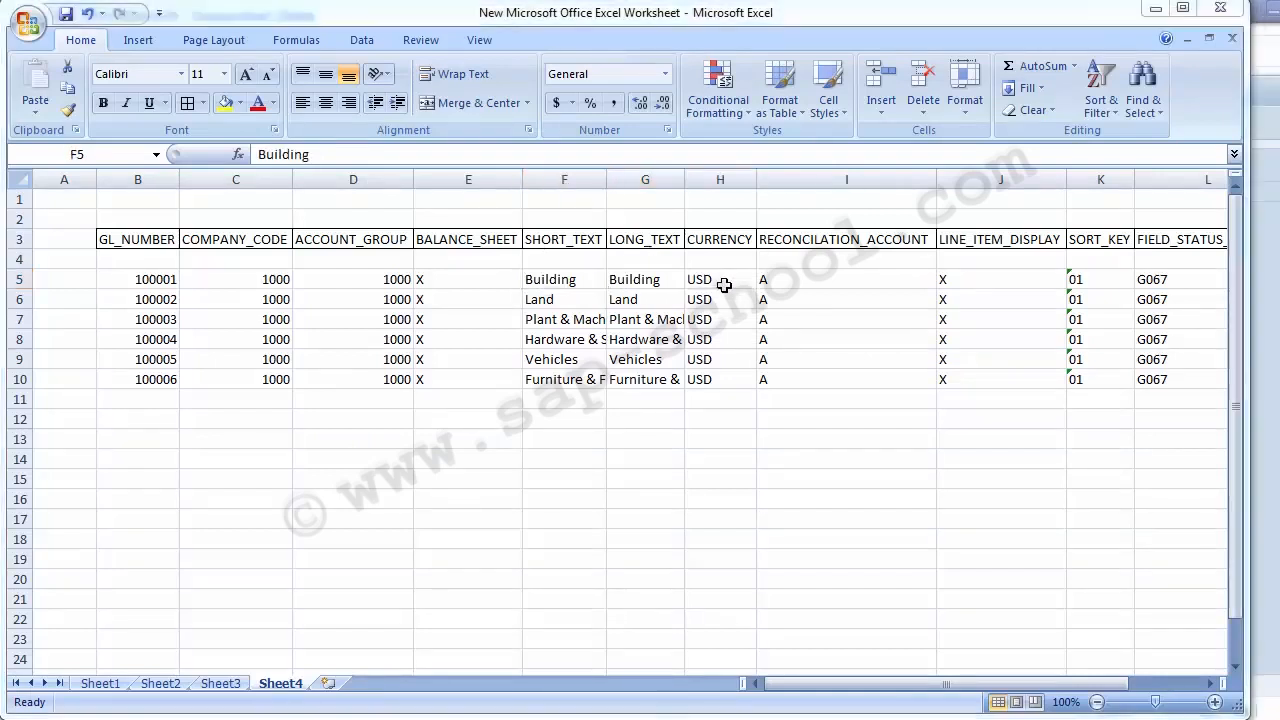
Check the short text, long text and GL number in the LSM Workbench, comparing the GL number with Excel cell B5
key(alt+Tab)
click(415, 285)
key(Down)
key(Up)
key(Up)
key(Up)
key(Up)
key(Up)
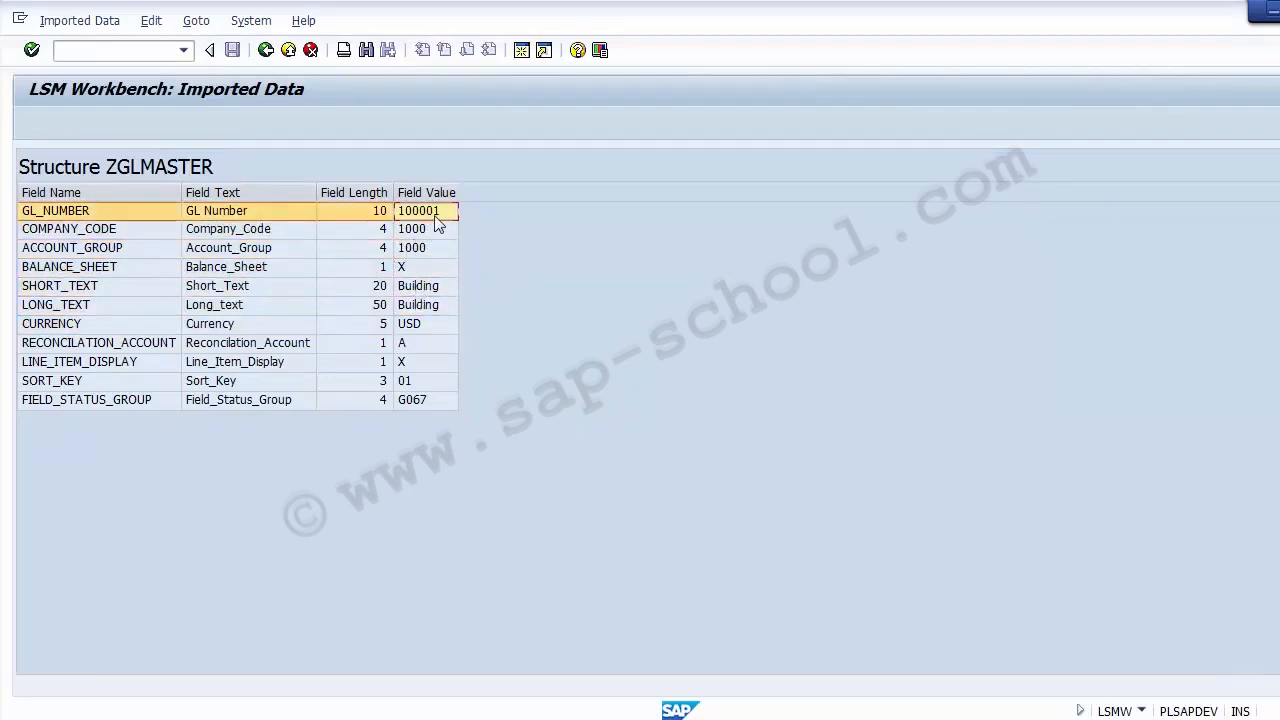
key(alt+Tab)
click(143, 280)
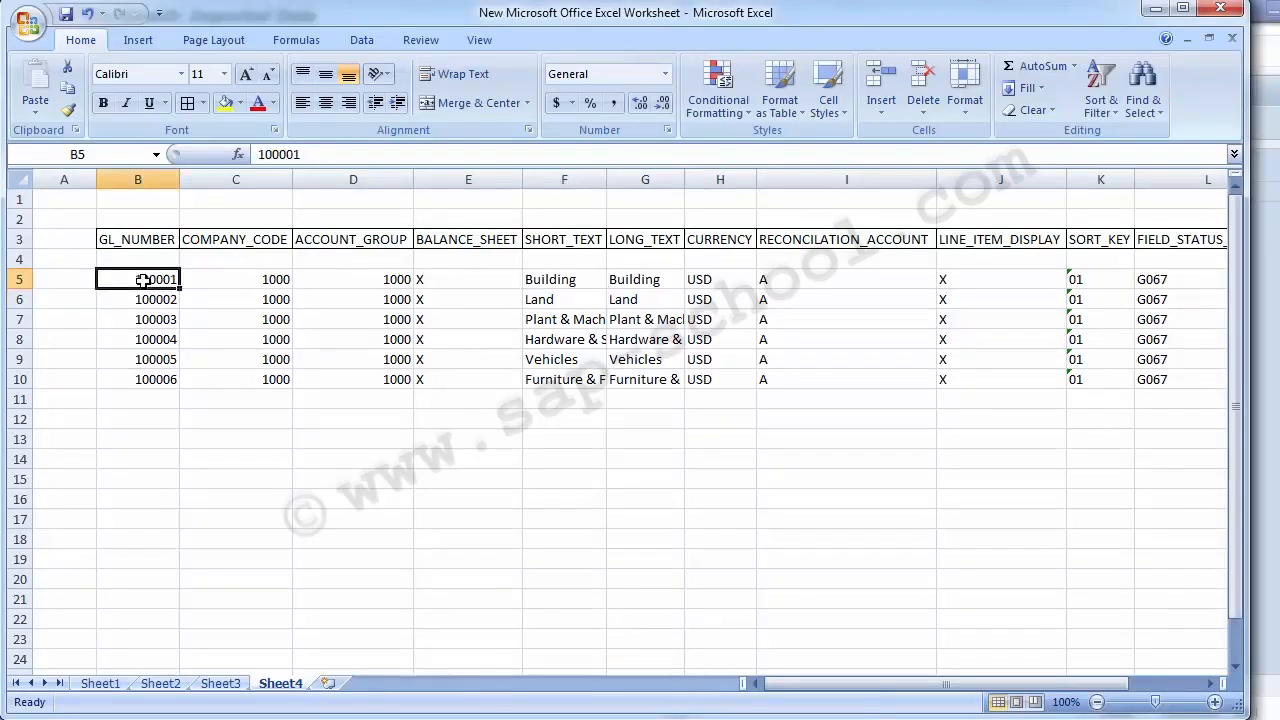
key(alt+Tab)
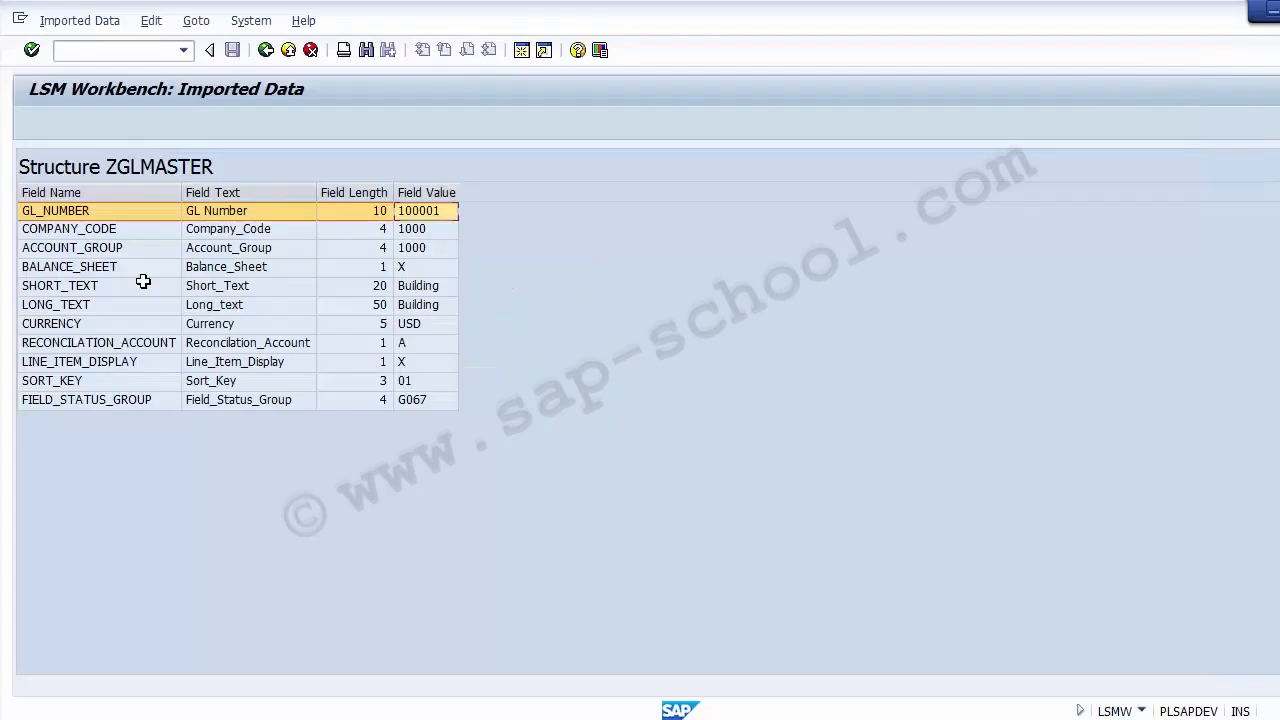
Open the field values of the second ZGLMASTER record and compare its GL number with cell B6 in Excel
click(266, 58)
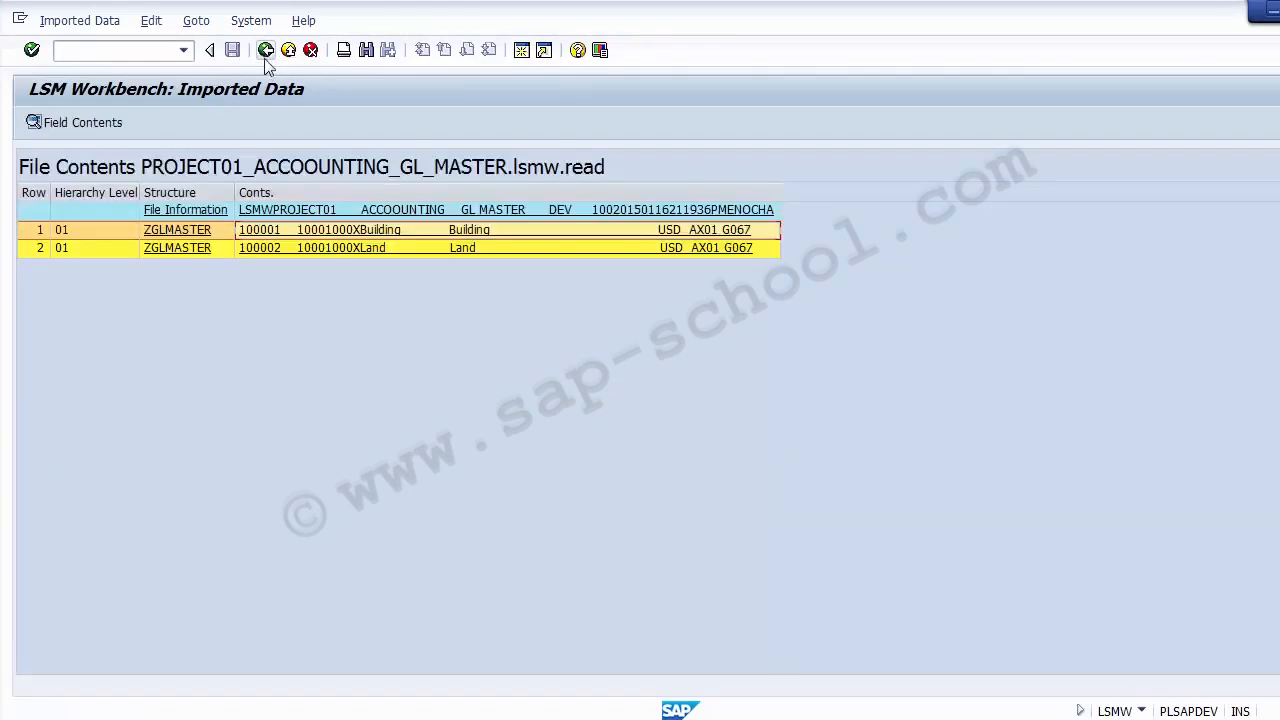
click(370, 257)
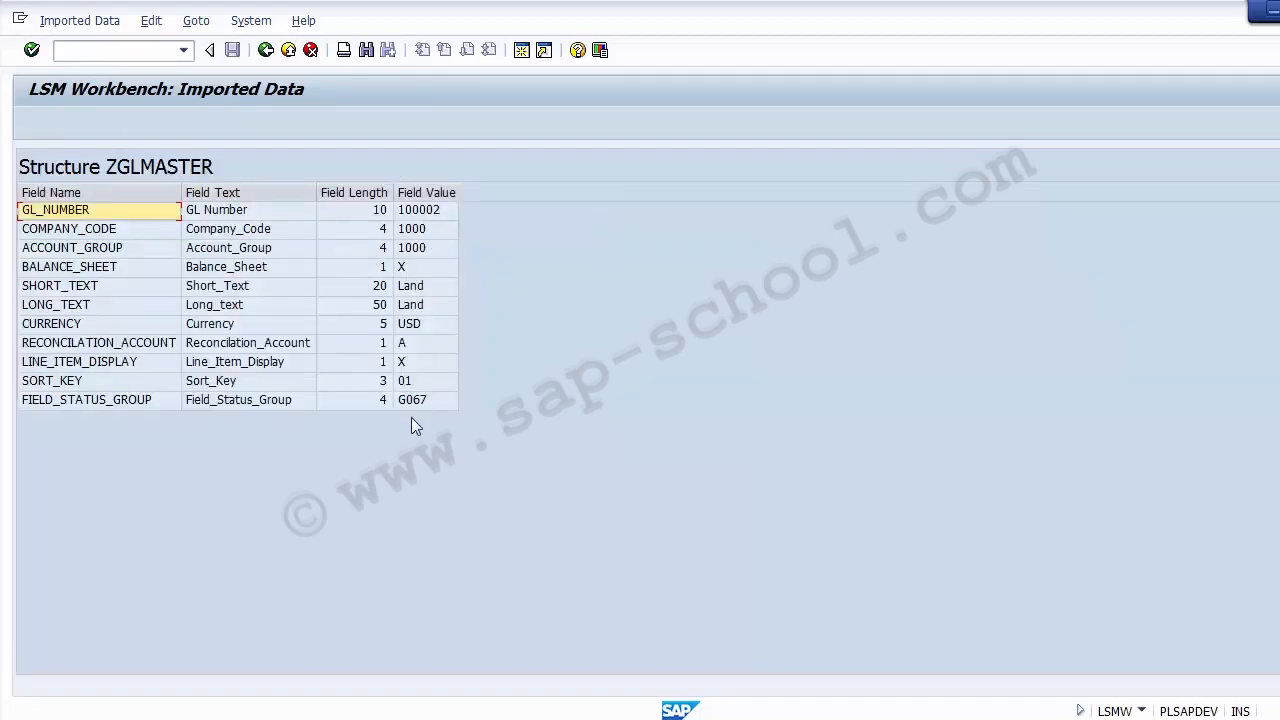
click(429, 213)
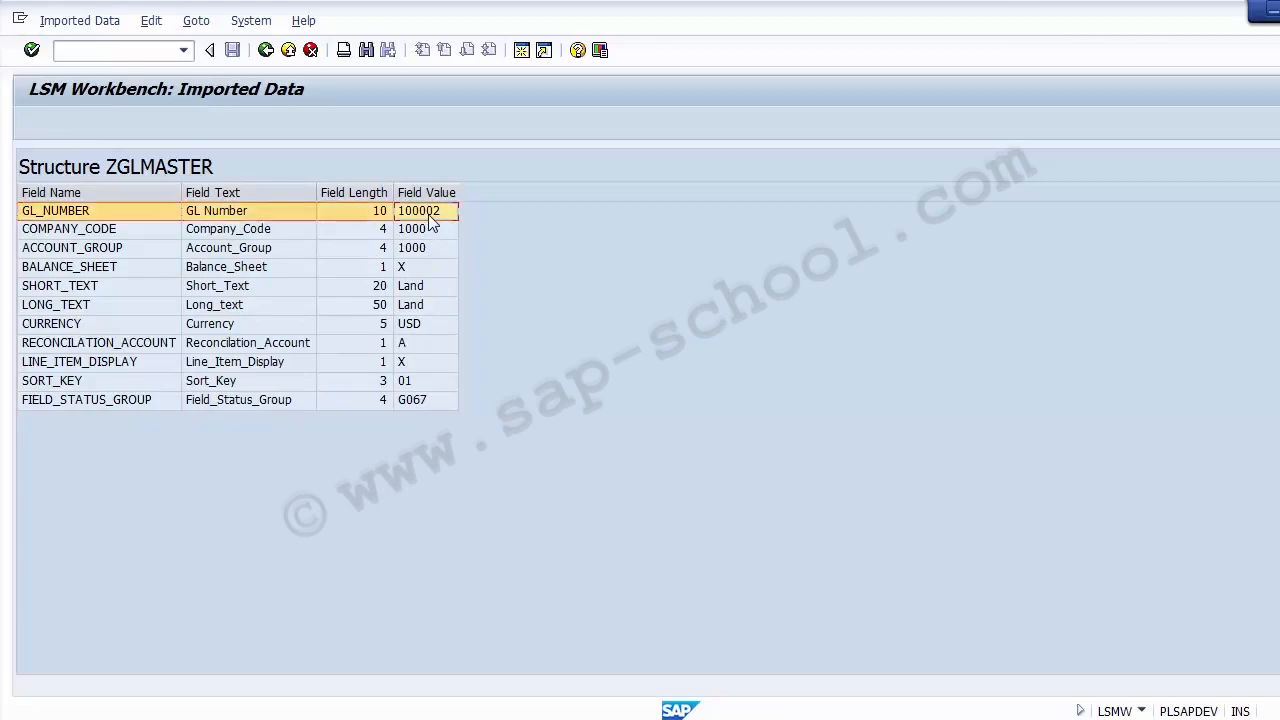
key(alt+Tab)
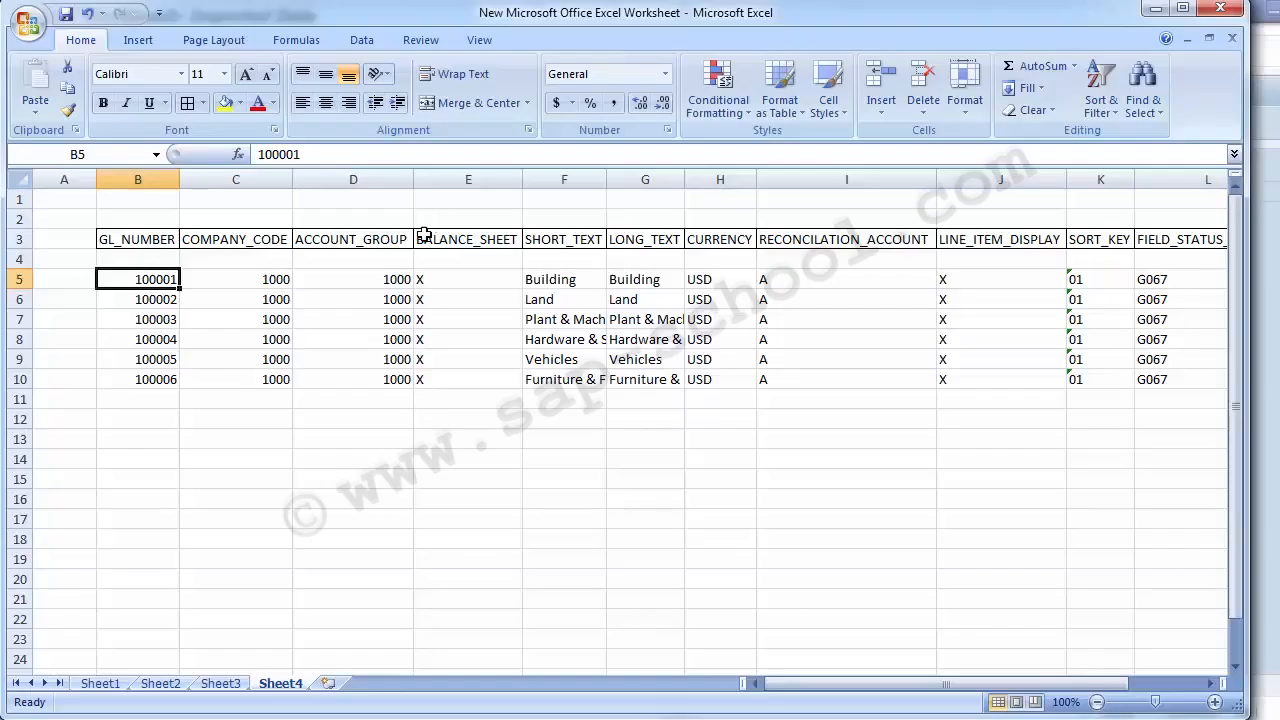
click(175, 303)
key(alt+Tab)
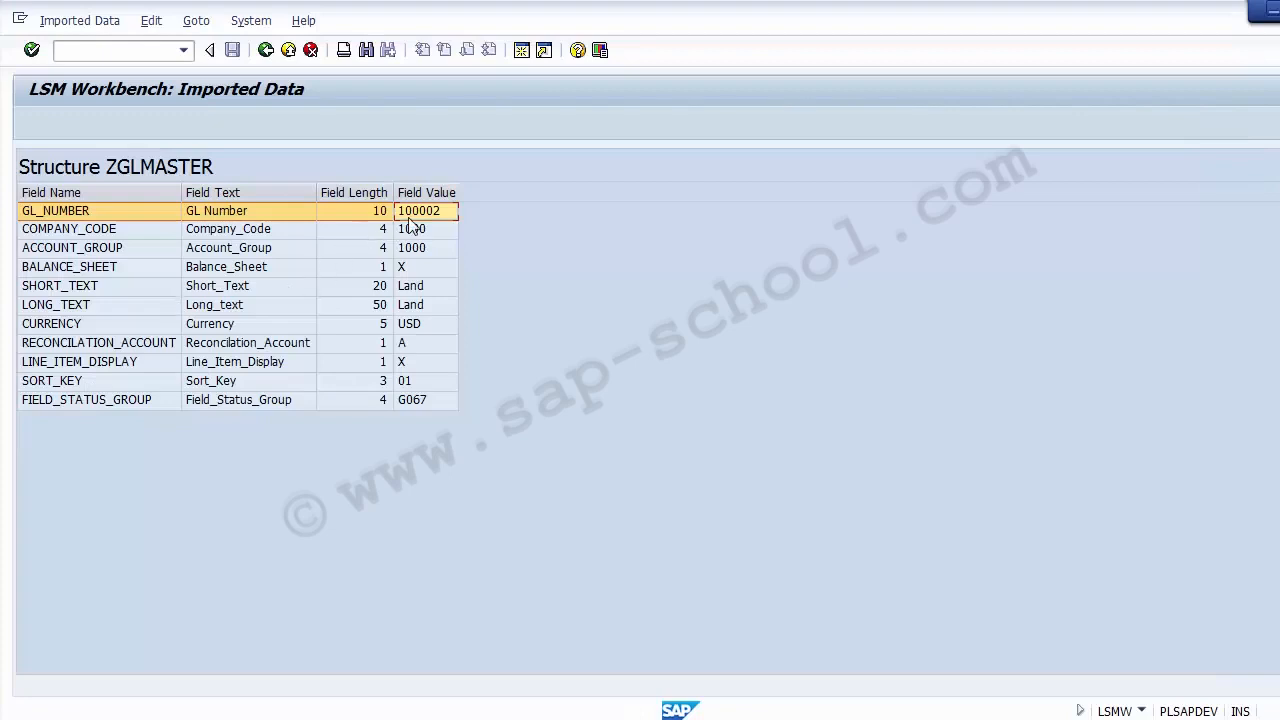
Check the second record's field values down to LONG_TEXT against row 6 of the Excel worksheet
key(Down)
key(Down)
key(Down)
key(Down)
key(Down)
key(Down)
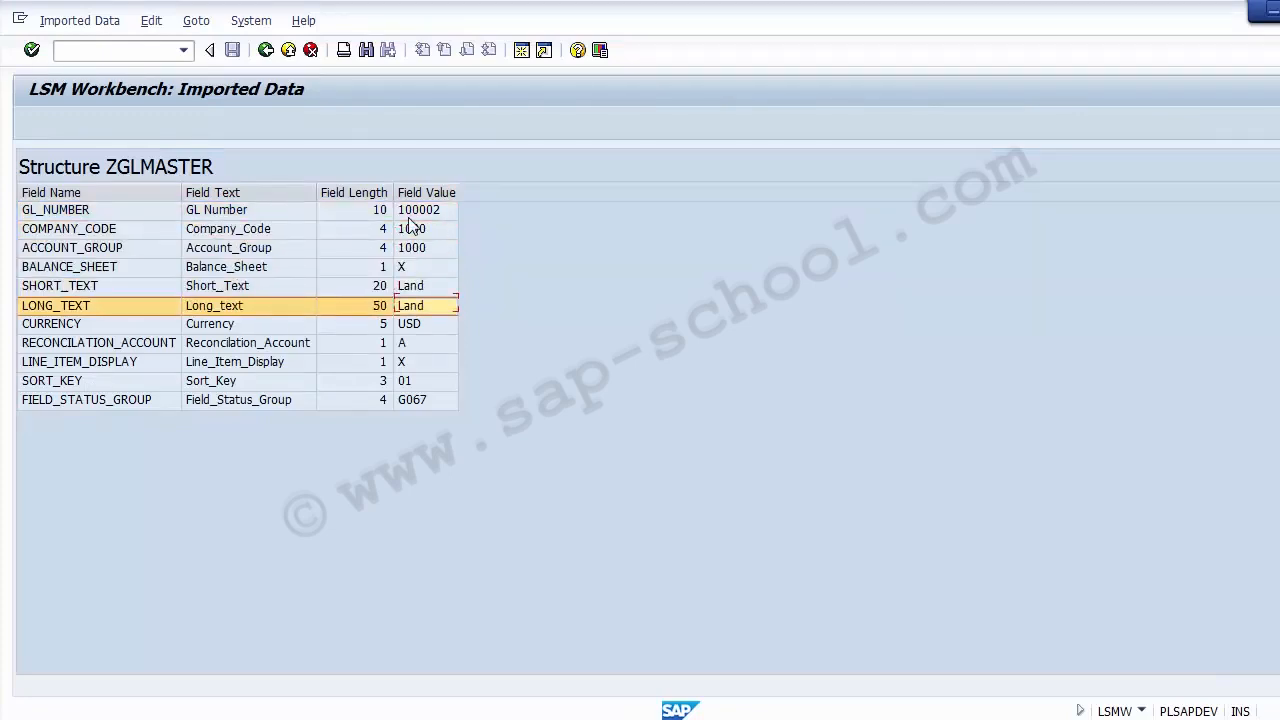
key(alt+Tab)
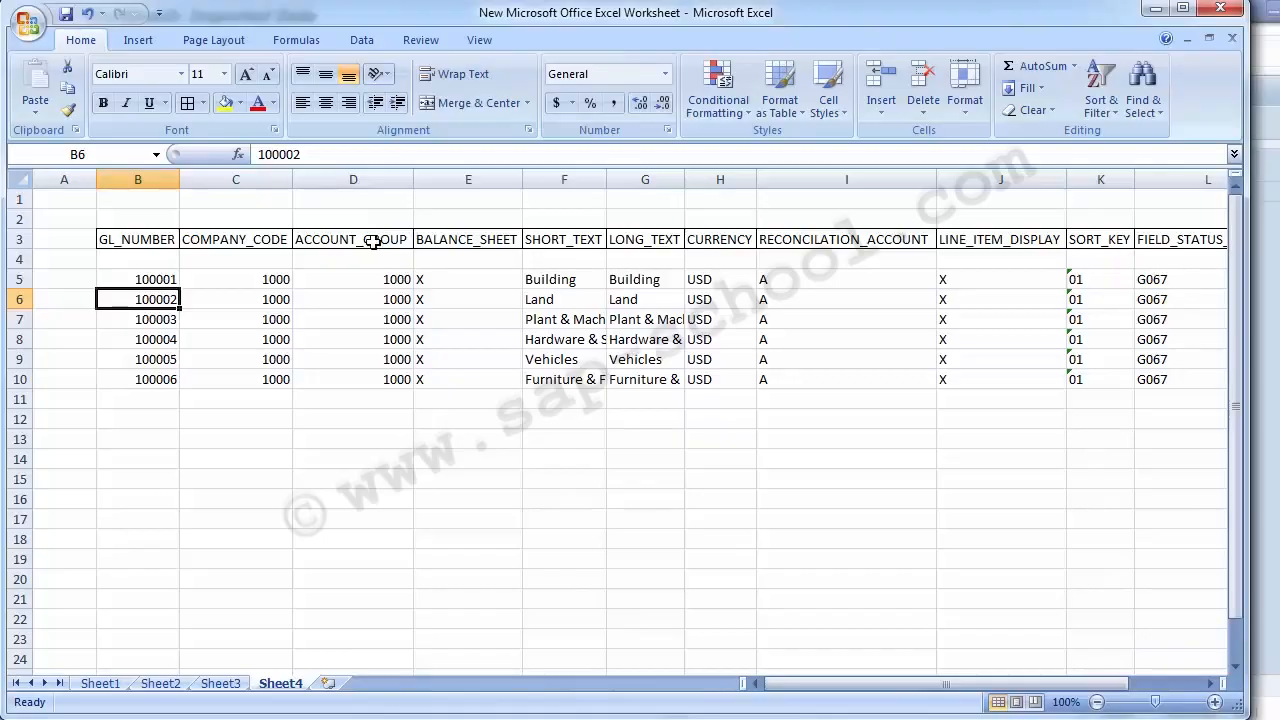
key(alt+Tab)
Leave the imported data display, return to the LSMW process step list and dismiss the low battery warning
click(268, 52)
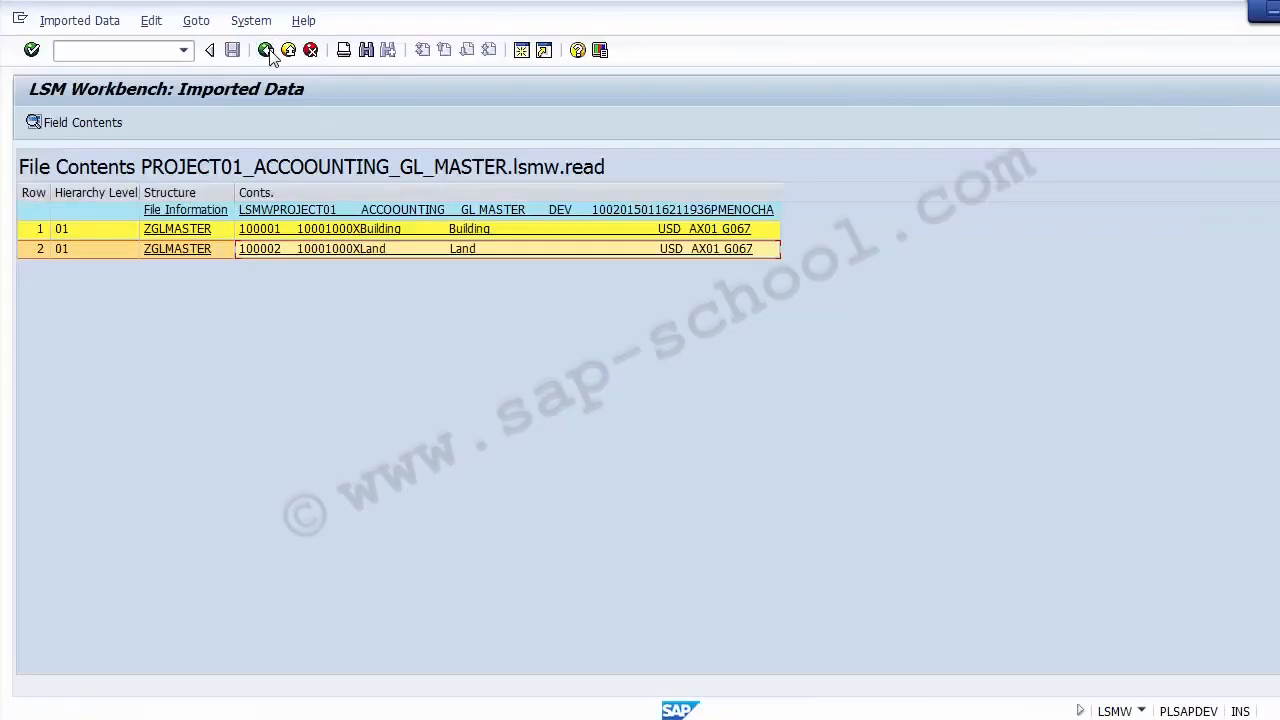
click(266, 50)
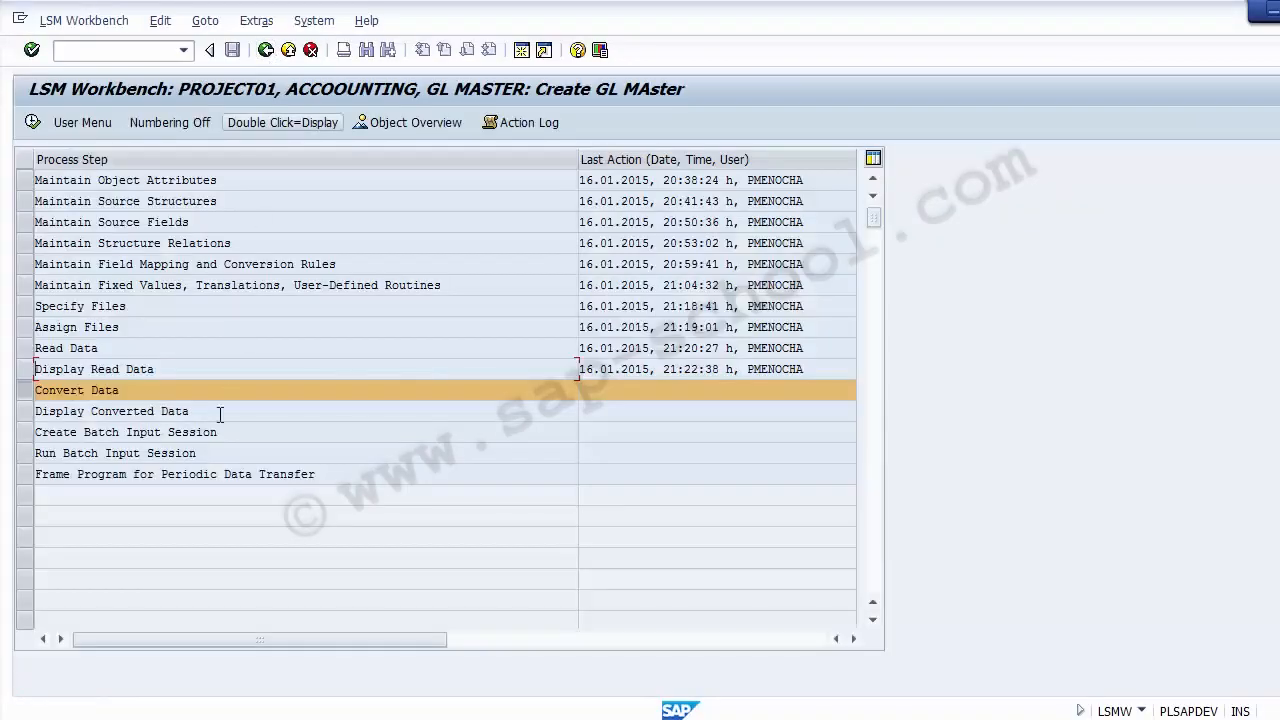
click(198, 367)
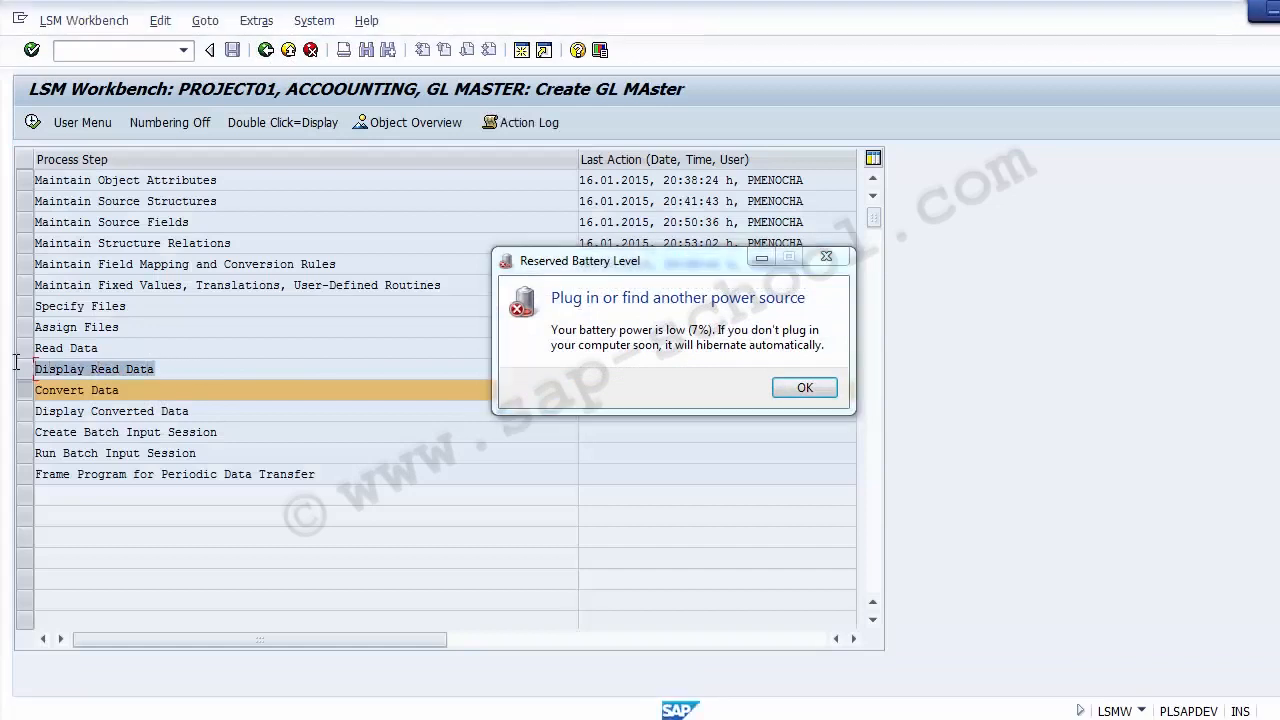
click(805, 389)
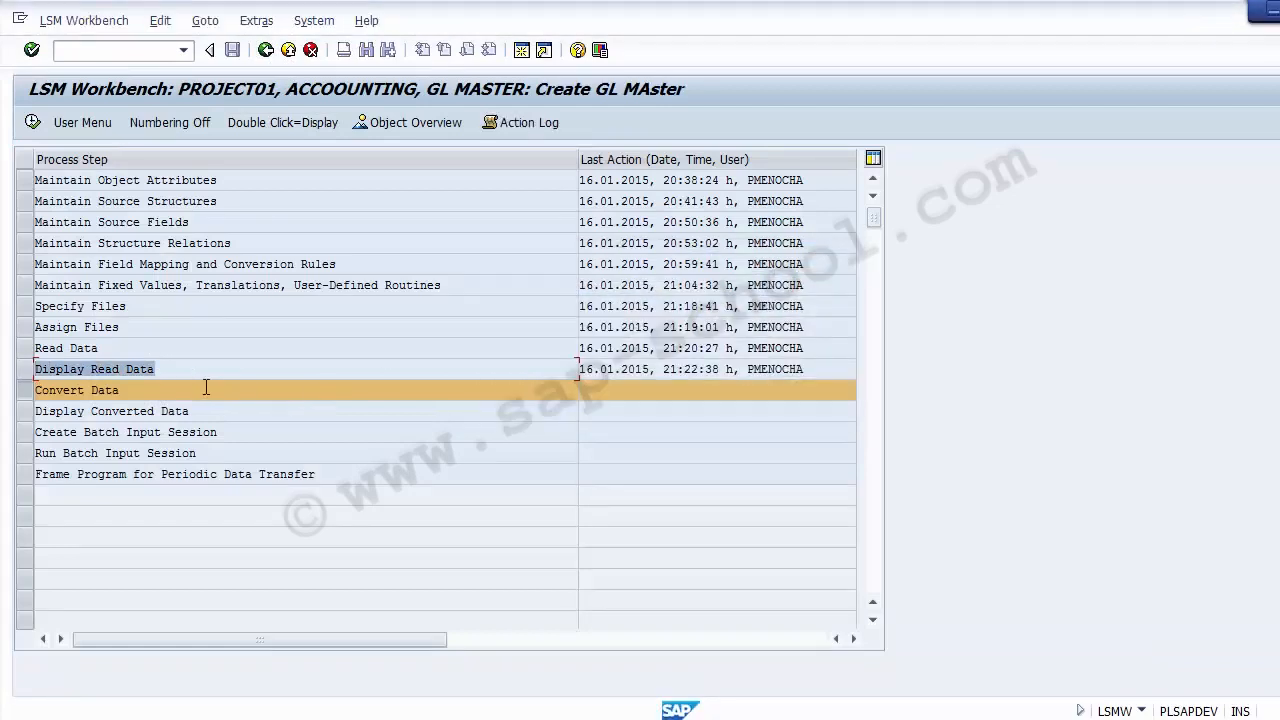
Execute the Convert Data process step to open its selection screen for the GL MASTER object
click(152, 390)
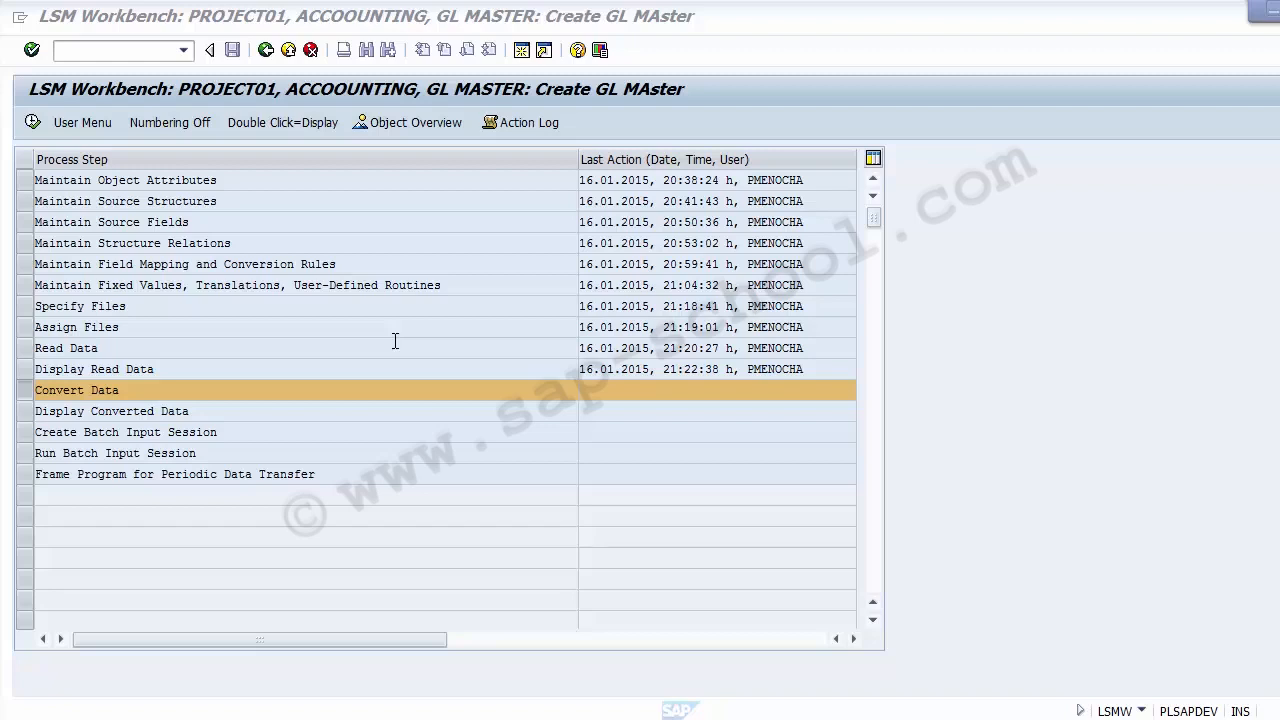
click(24, 390)
click(33, 122)
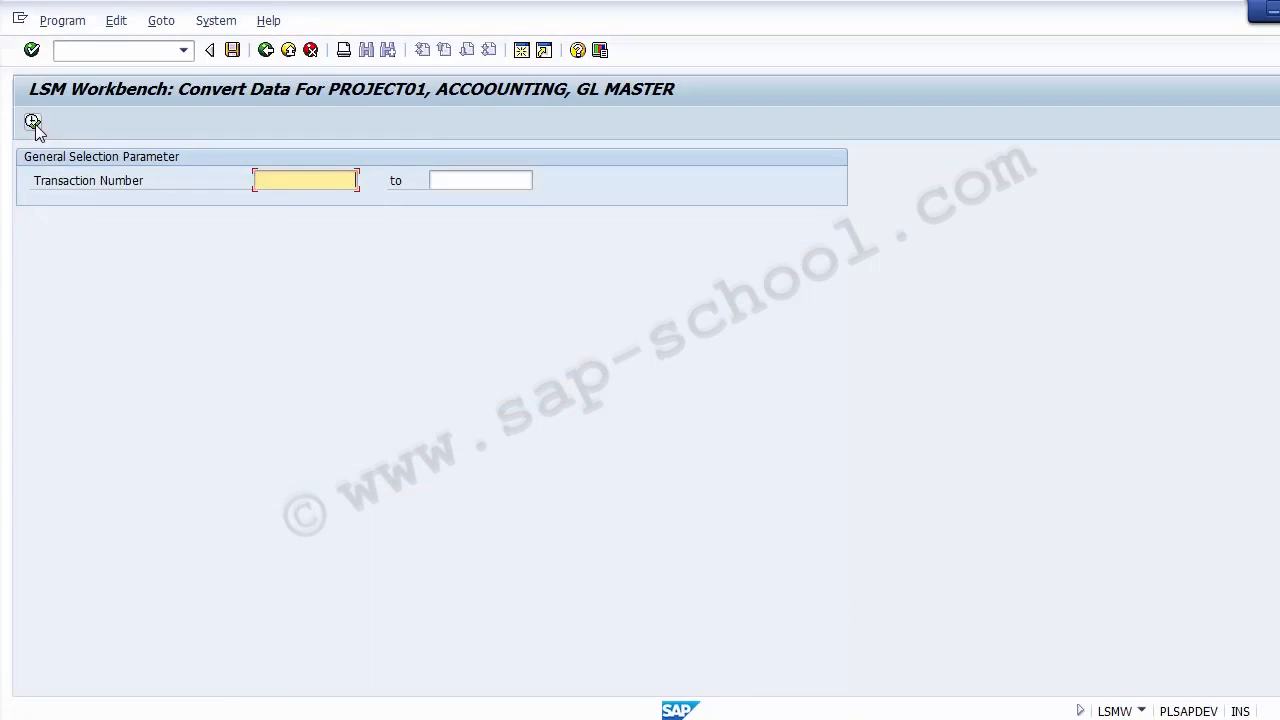
Run the GL MASTER data conversion without a transaction number limit and check the transactions and records read and written
click(33, 122)
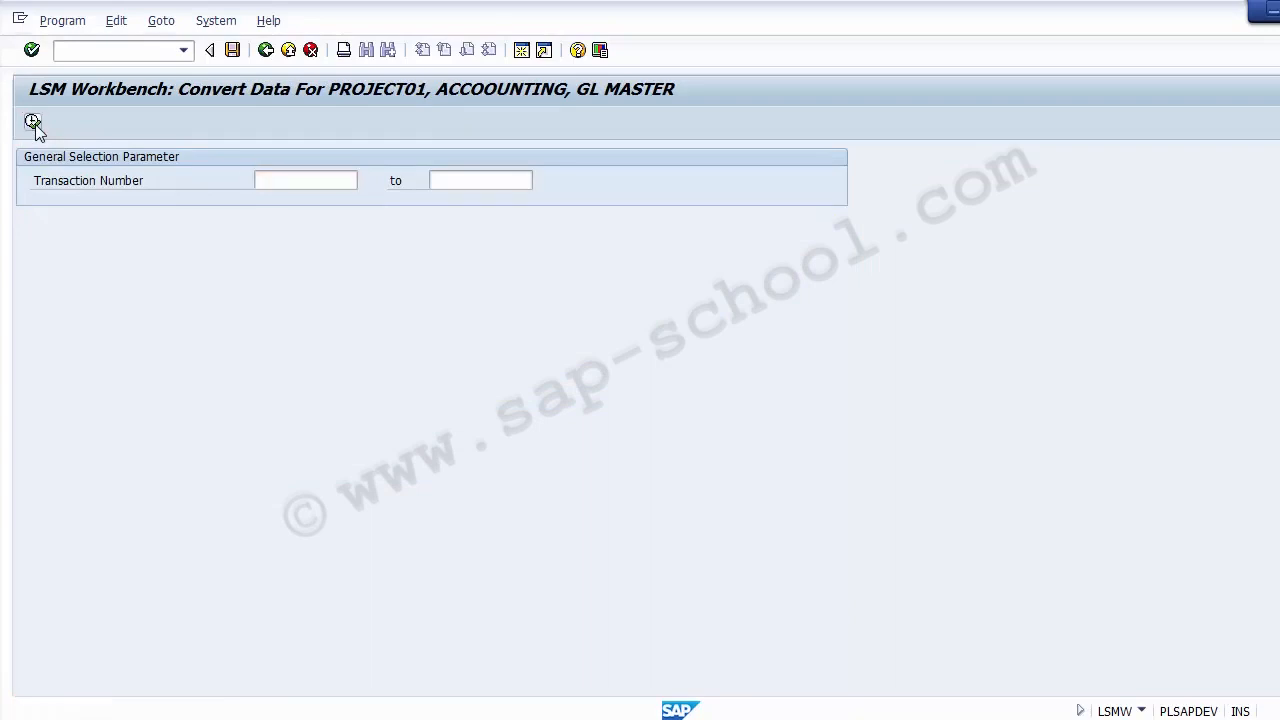
click(222, 463)
click(441, 462)
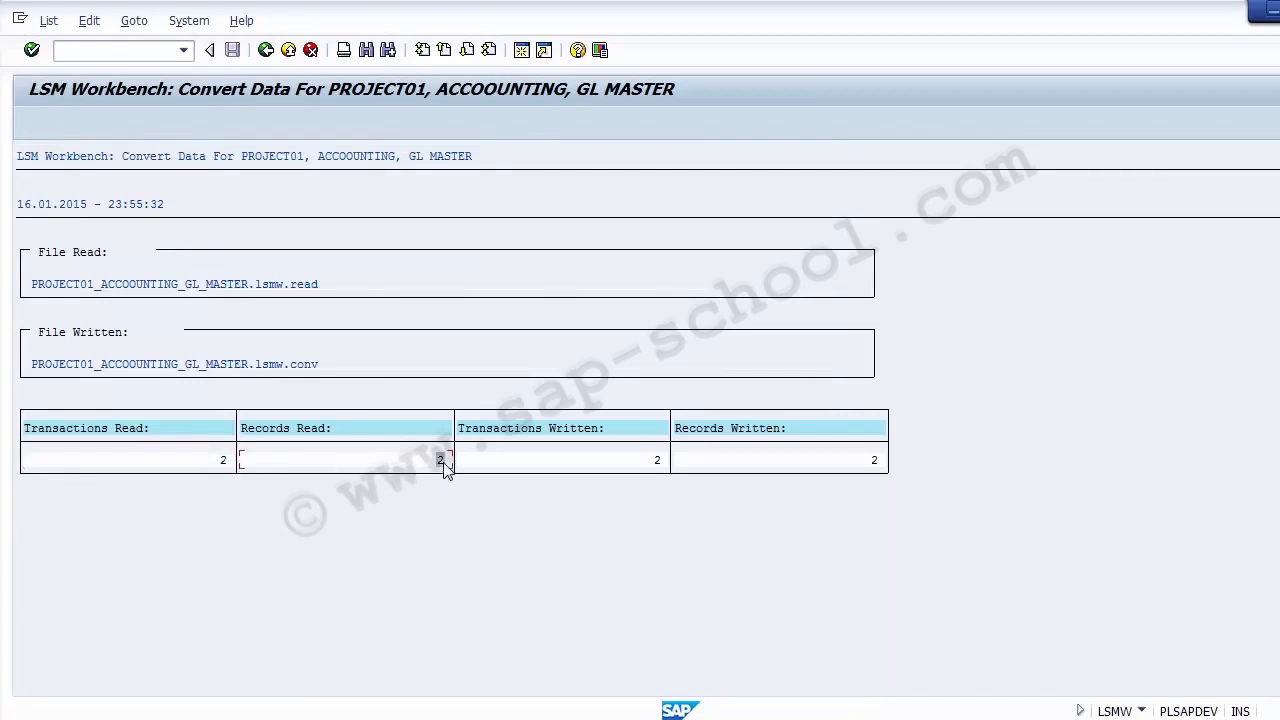
click(655, 462)
click(873, 463)
click(558, 363)
click(224, 463)
click(441, 470)
click(767, 436)
click(870, 461)
click(224, 462)
Return to the process step list and execute Display Converted Data with no starting line and an end line of 10000
click(266, 50)
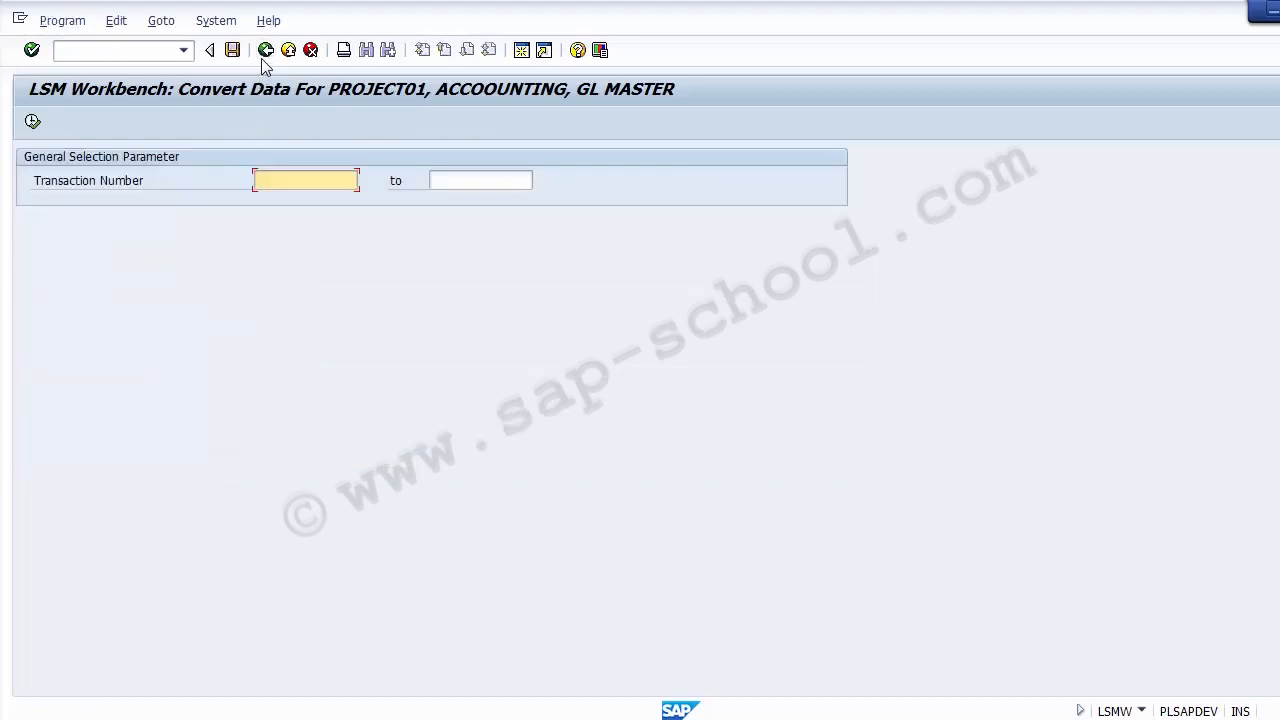
click(265, 50)
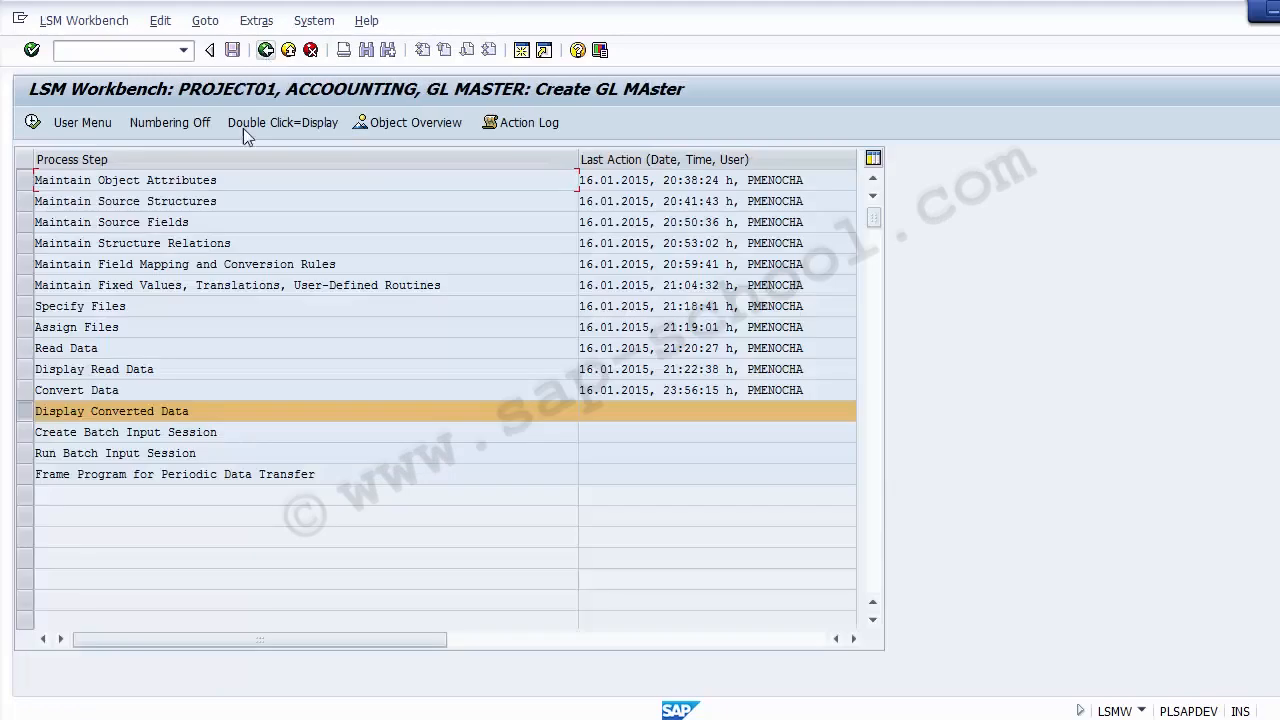
drag(120, 390, 46, 389)
click(216, 418)
drag(216, 418, 30, 414)
drag(124, 391, 33, 385)
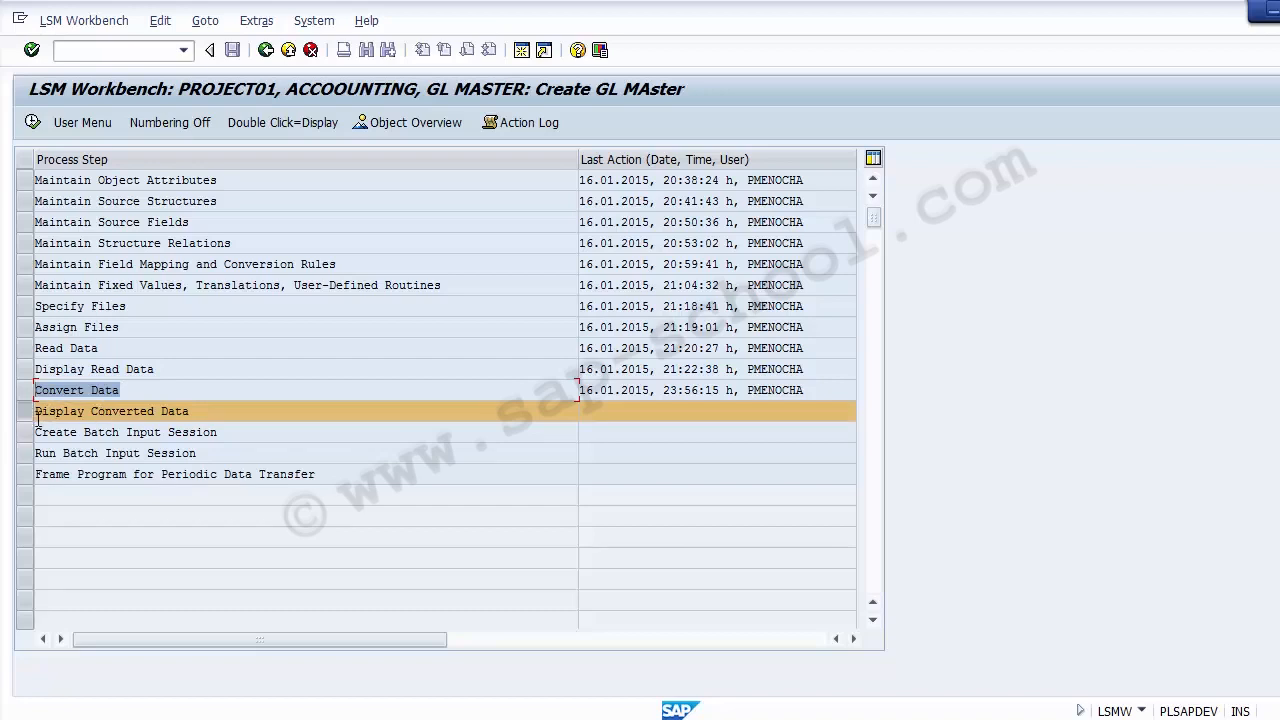
click(33, 124)
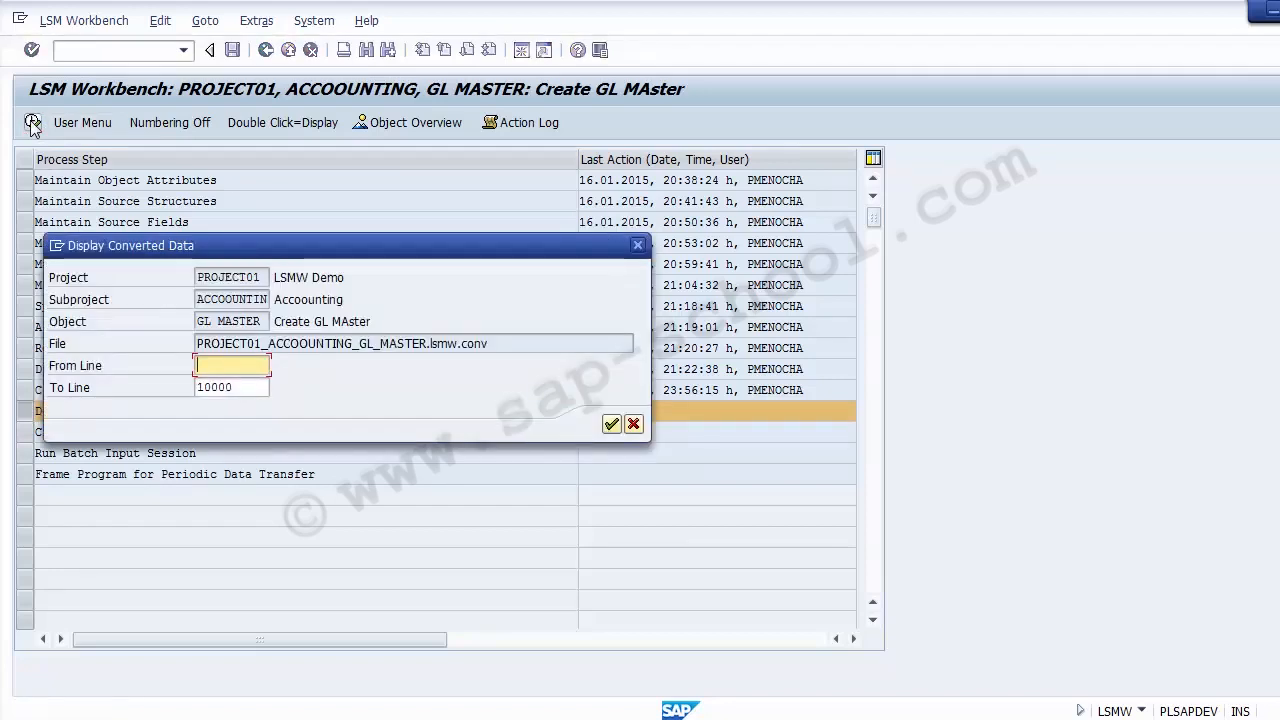
click(610, 425)
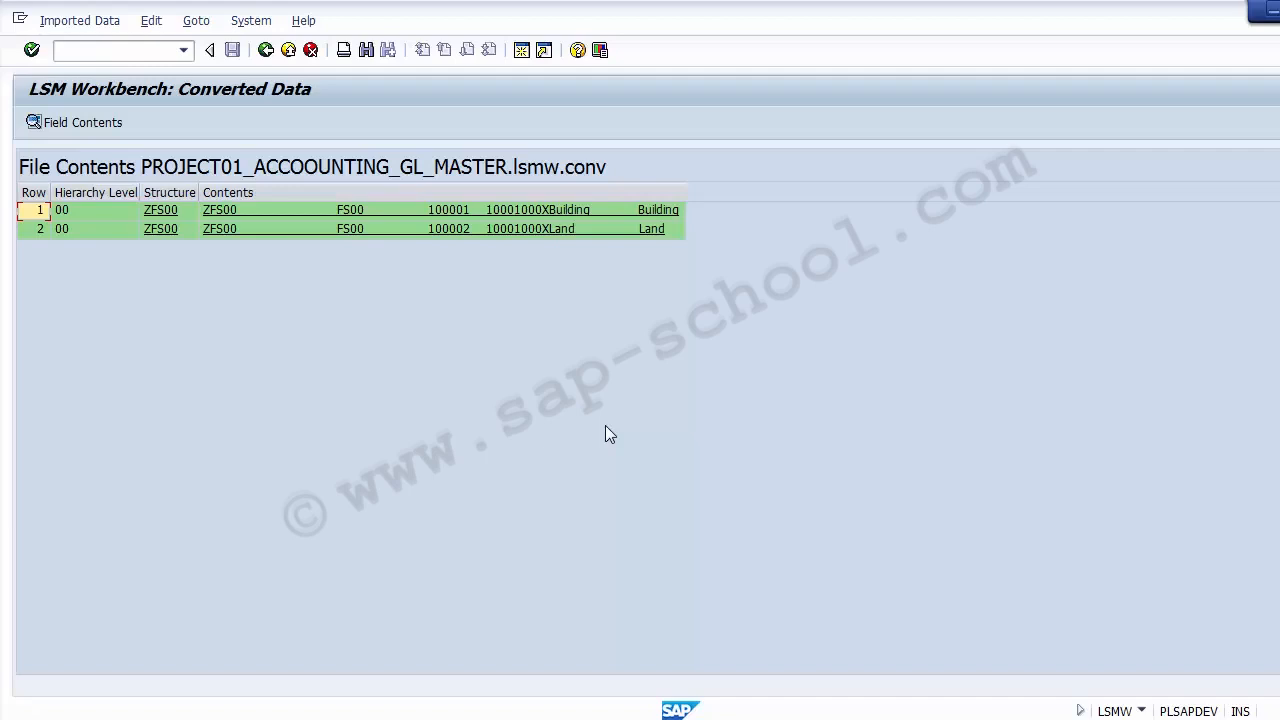
Open the field values of the first converted ZFS00 record and locate its GL number in column B of the Excel worksheet
click(540, 214)
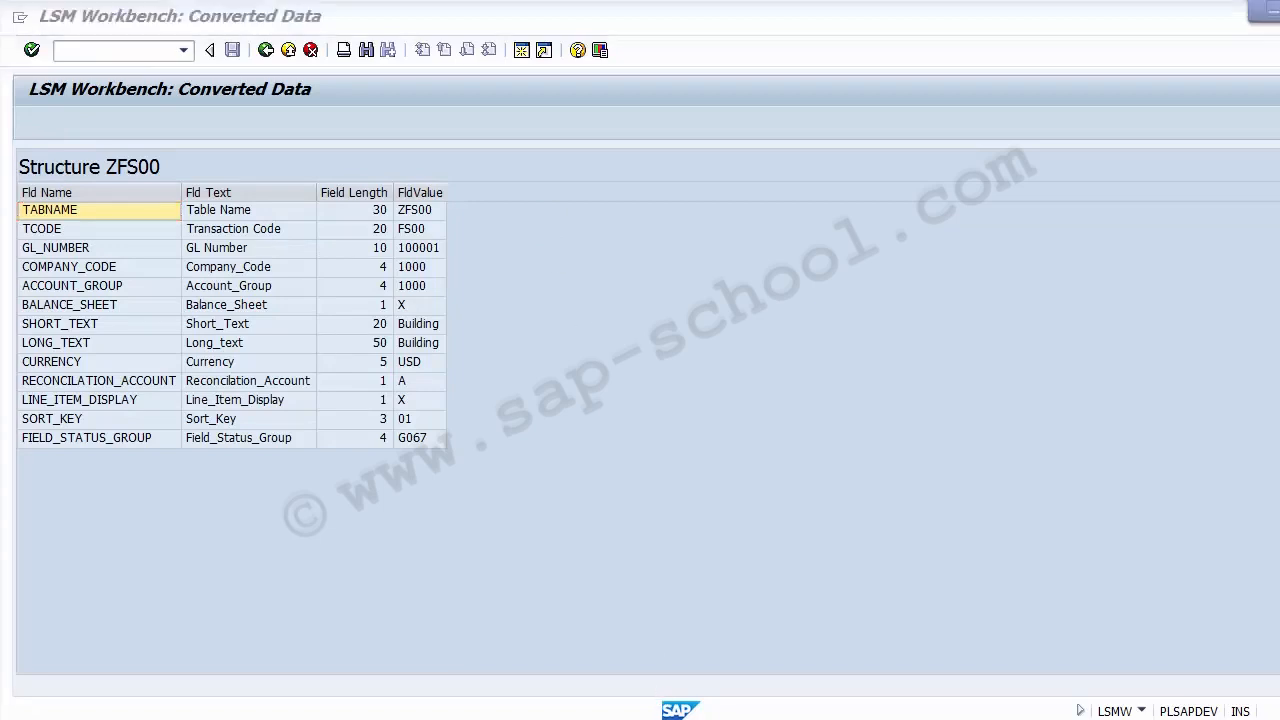
click(640, 719)
click(150, 281)
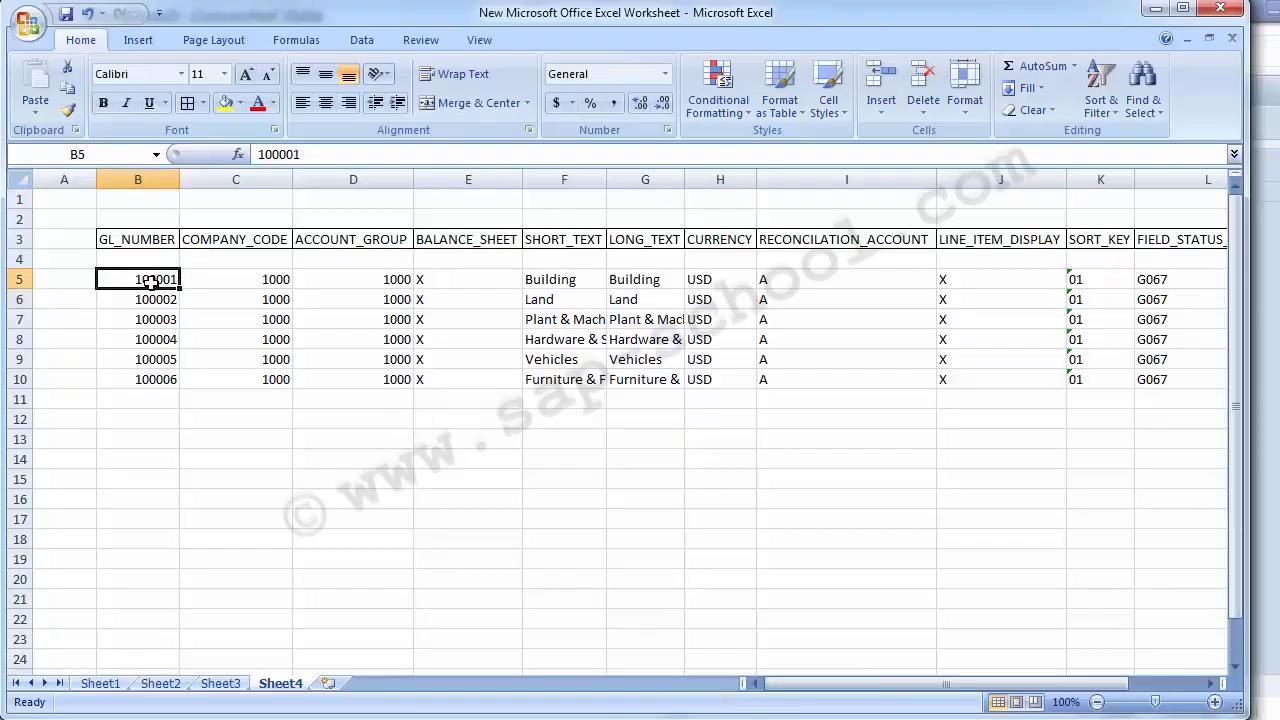
key(Down)
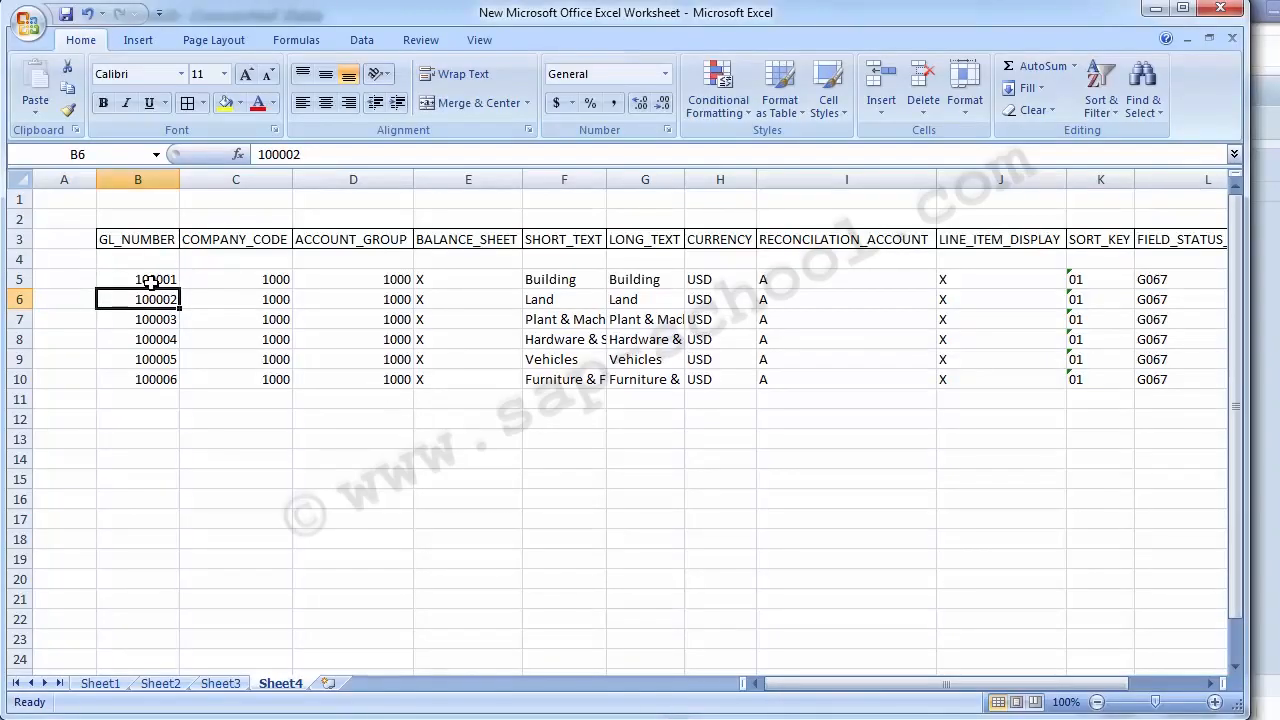
click(150, 281)
key(alt+Tab)
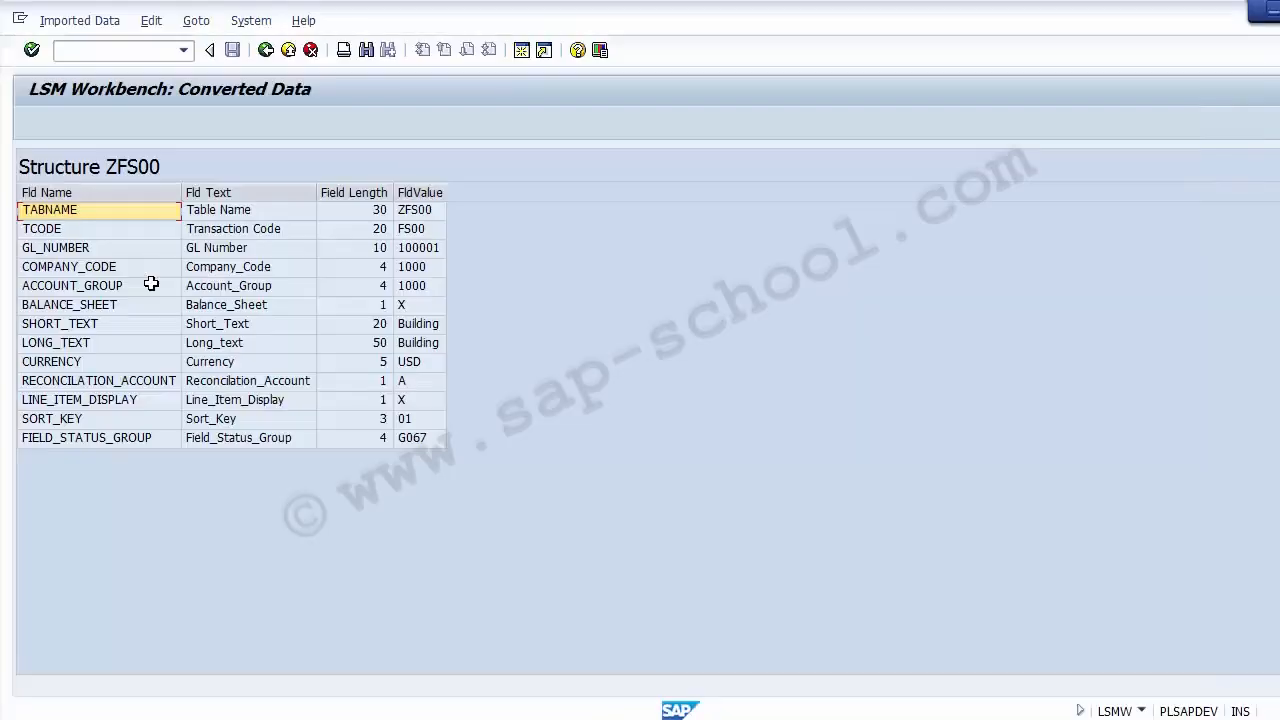
key(Down)
key(Up)
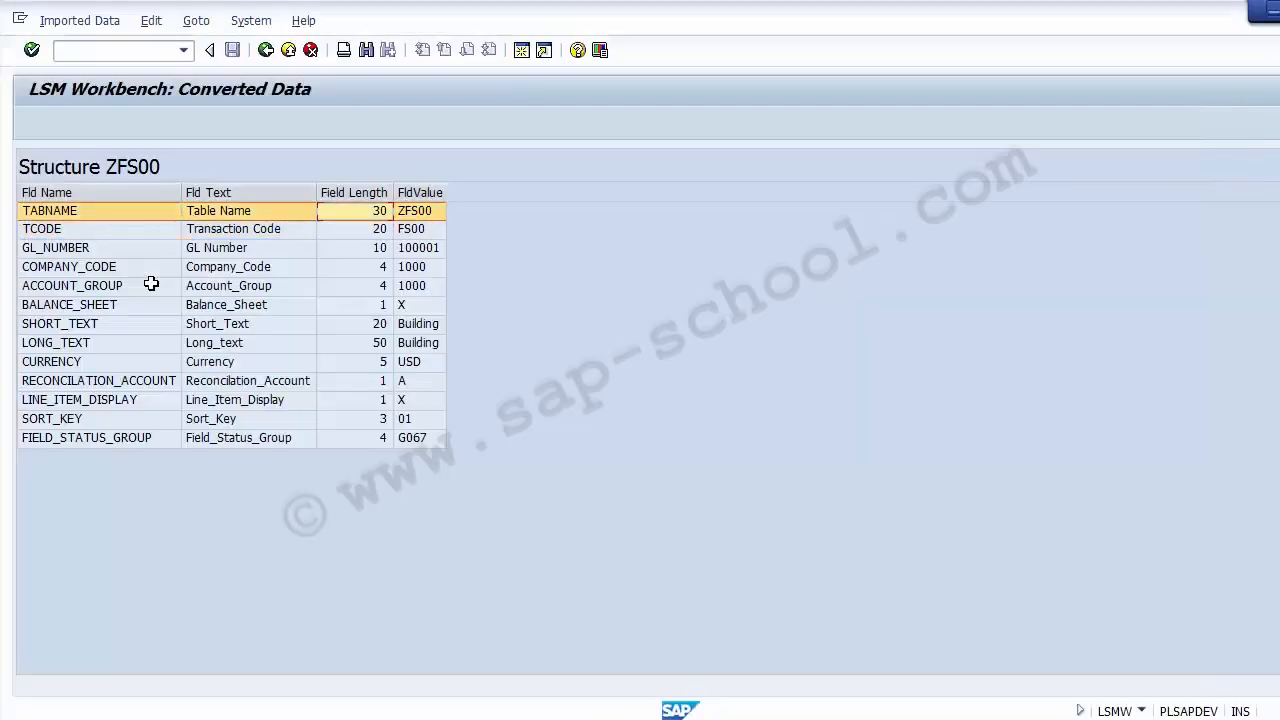
Check the first converted record's field values from GL_NUMBER down to LINE_ITEM_DISPLAY
click(413, 252)
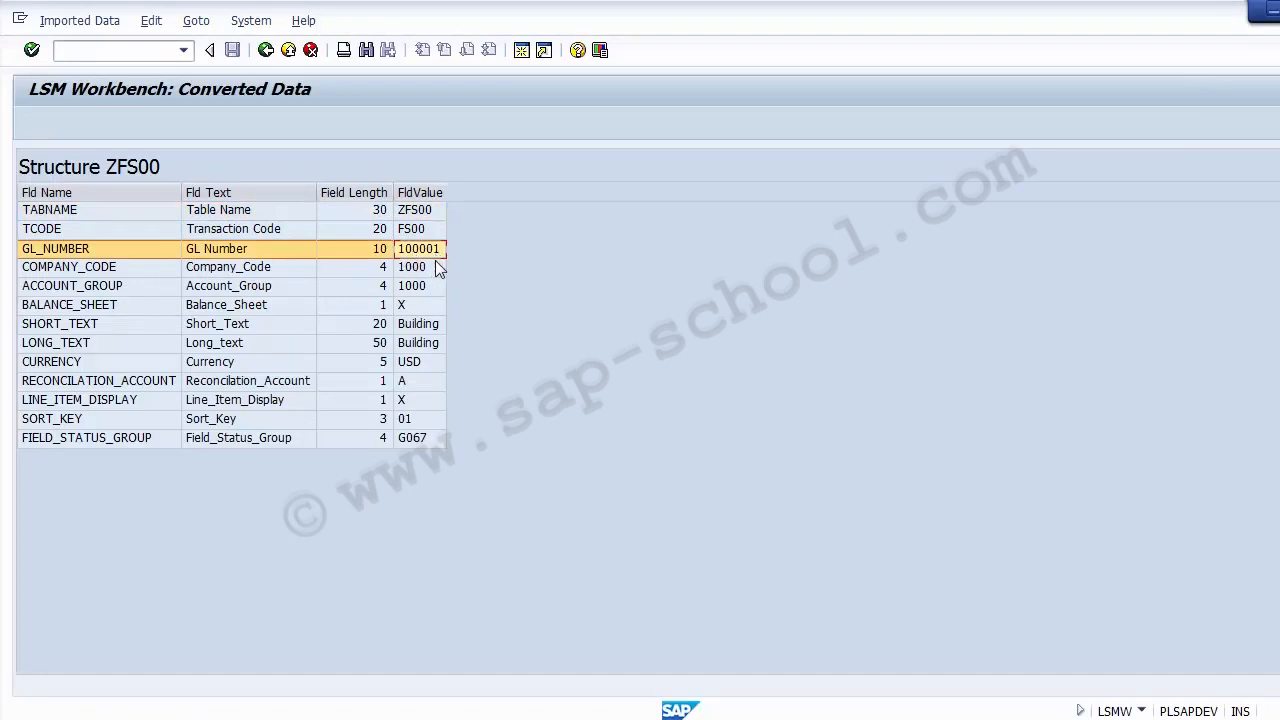
click(435, 264)
click(433, 285)
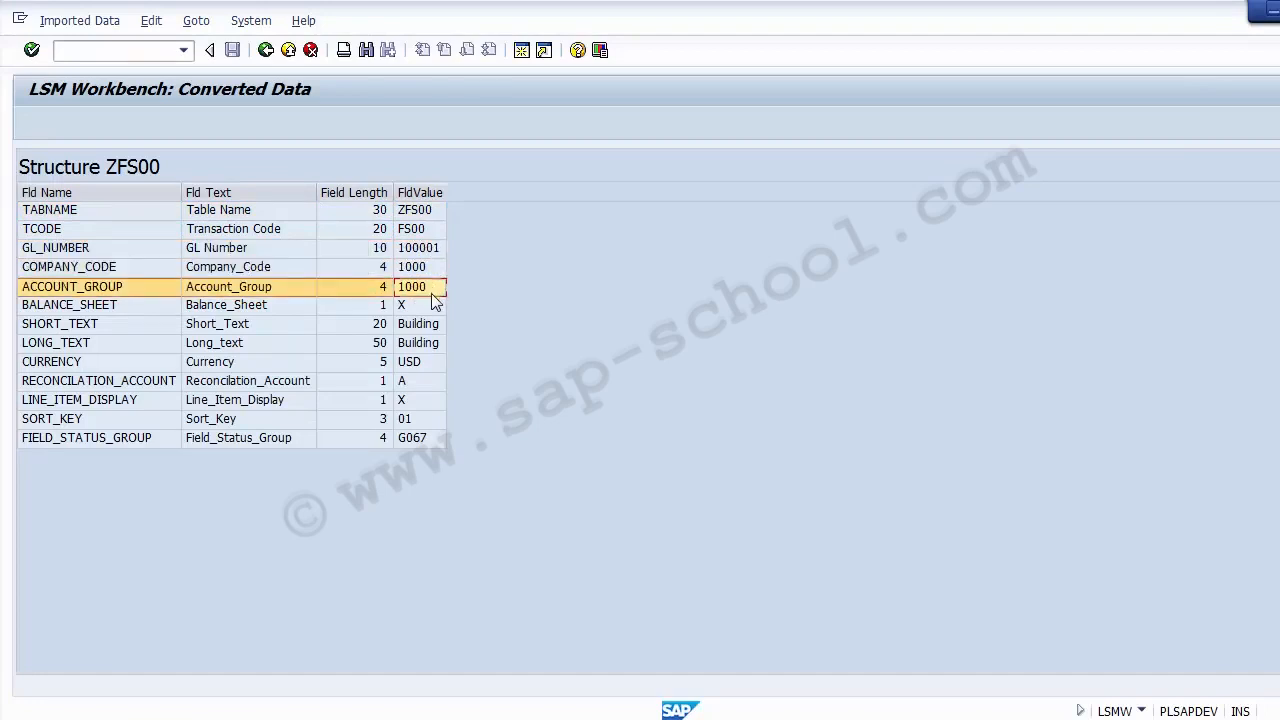
click(433, 305)
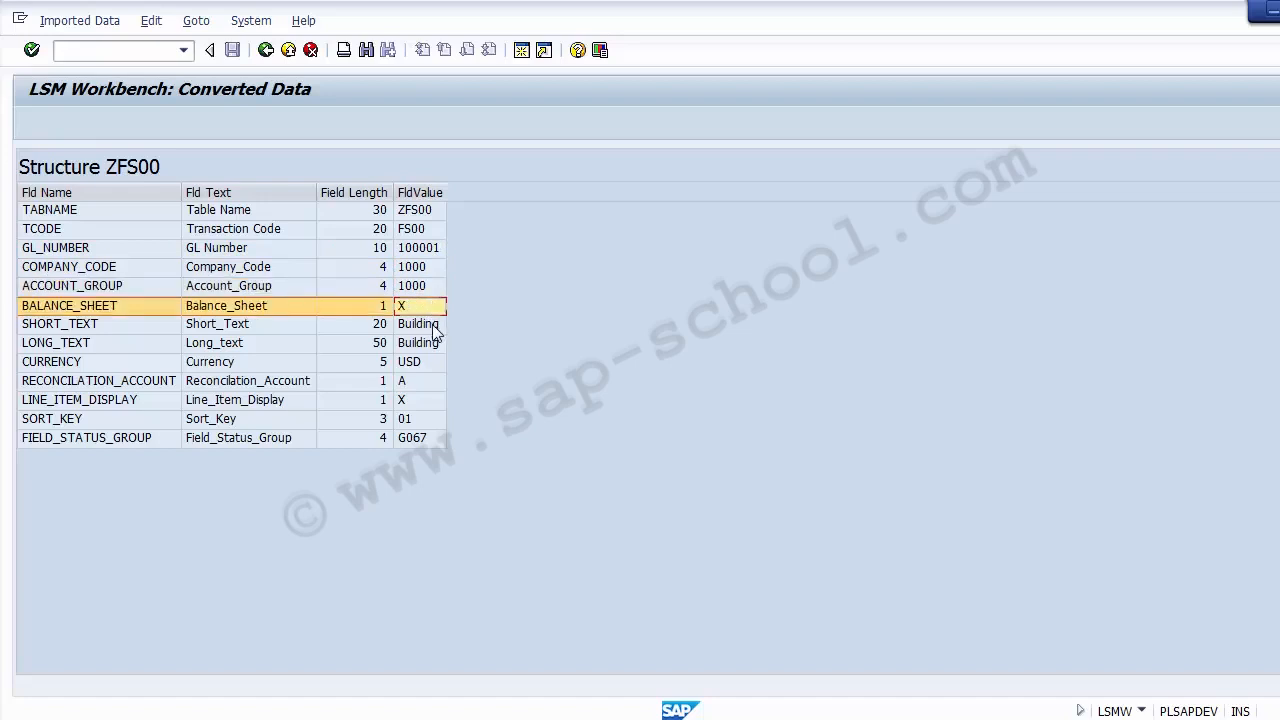
click(434, 324)
click(435, 346)
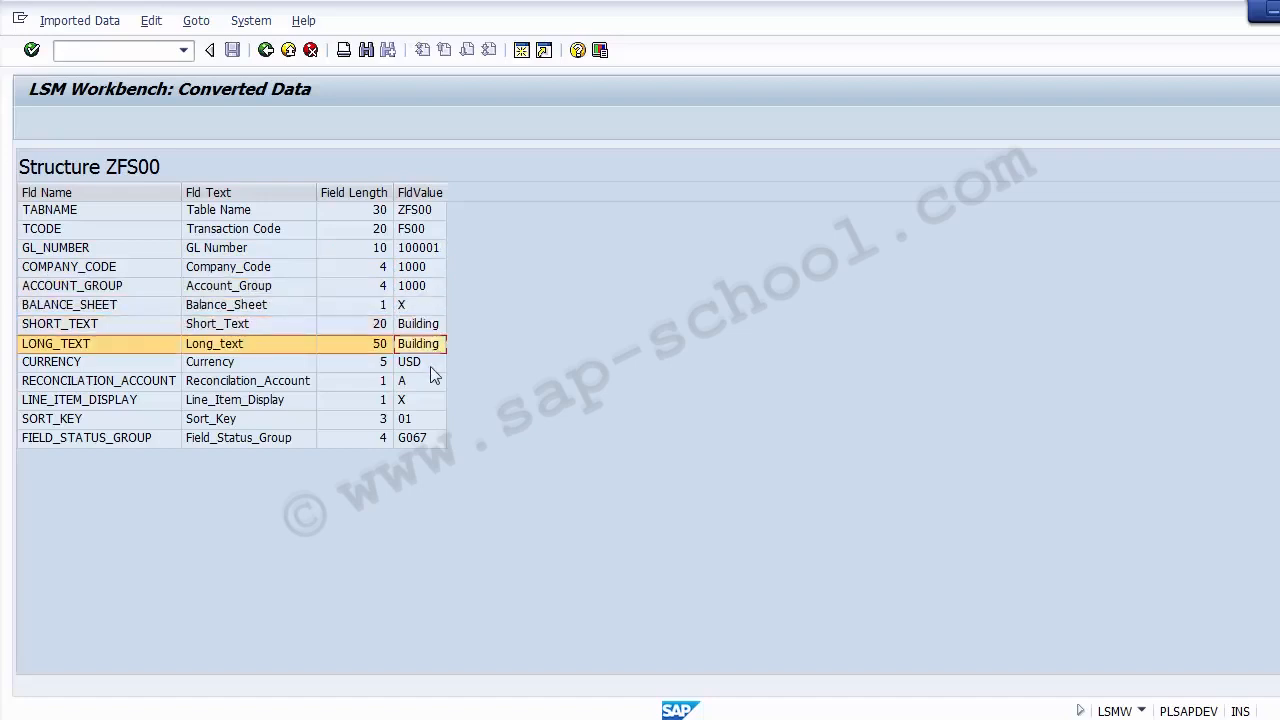
click(429, 363)
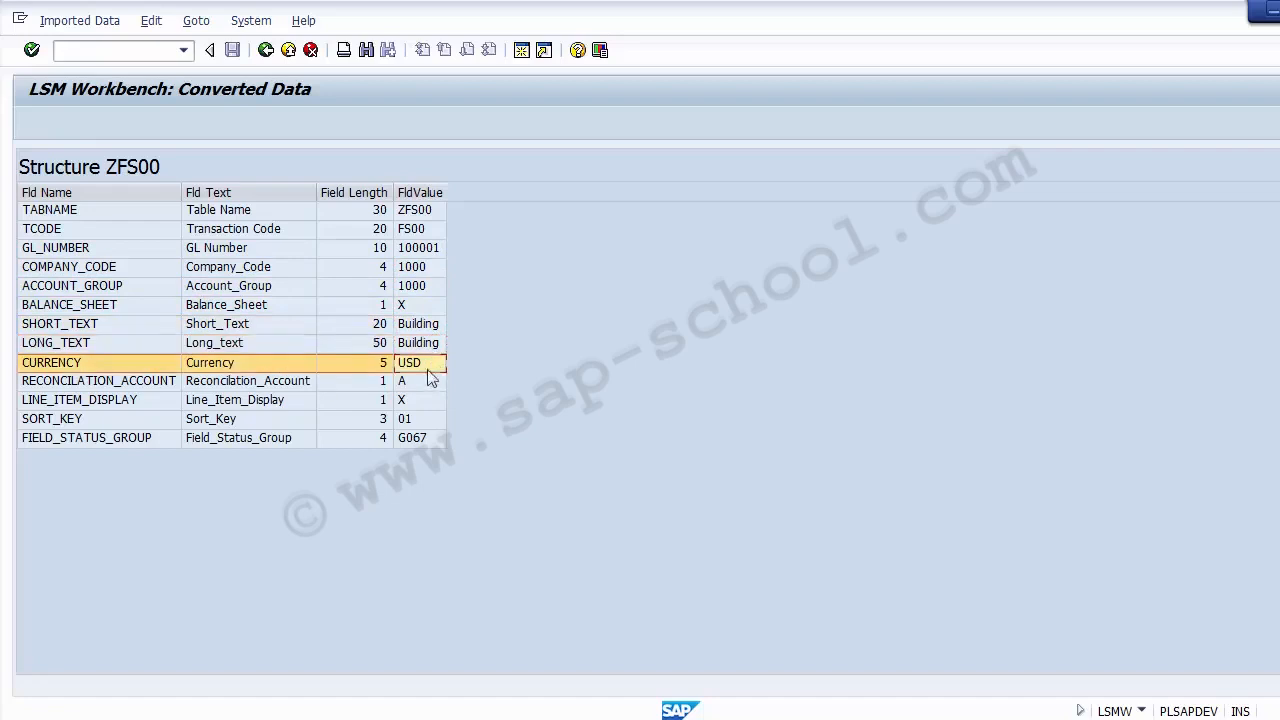
click(424, 386)
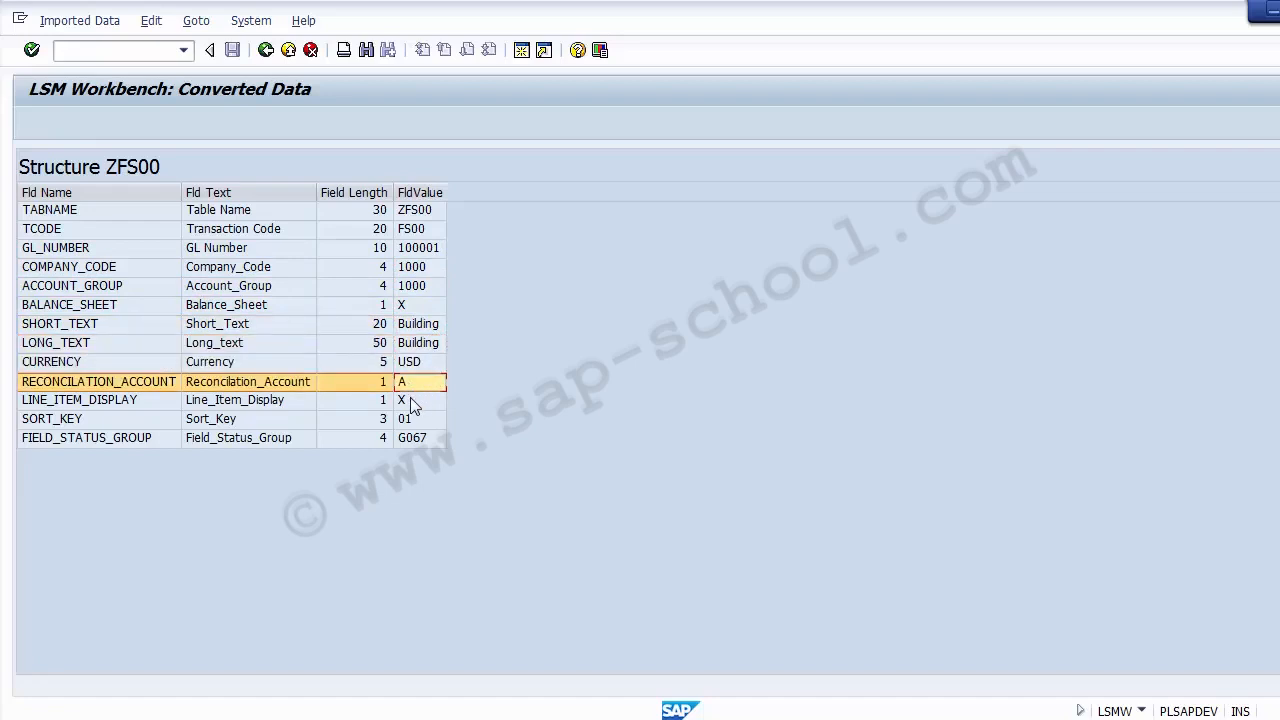
click(411, 400)
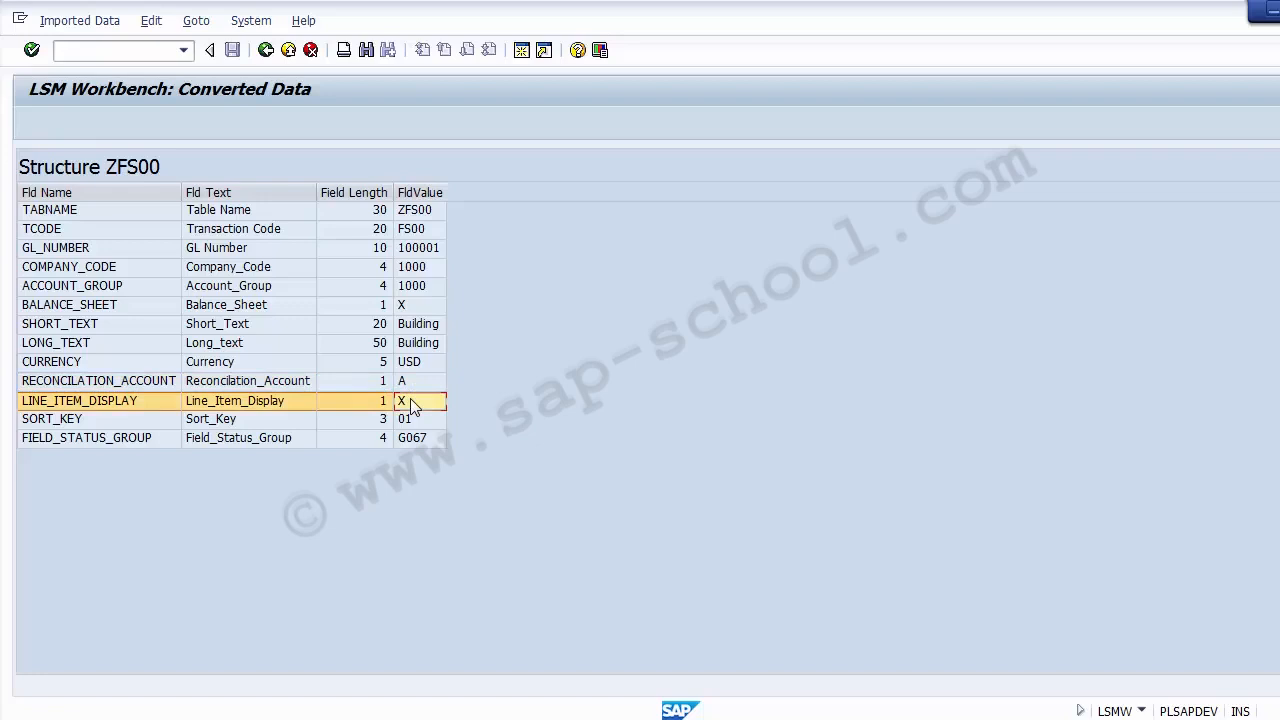
Review row 5 of the Excel worksheet across to FIELD_STATUS_GROUP against the converted record, and switch back to SAP
key(alt+Tab)
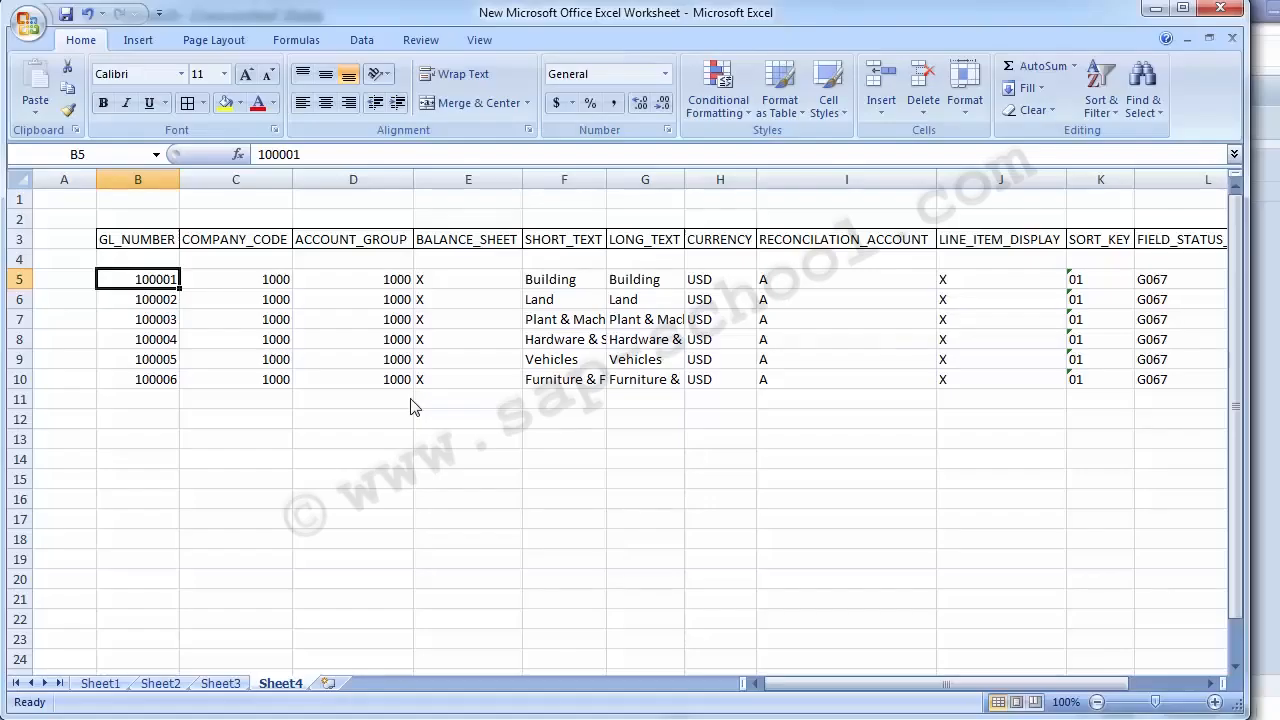
key(Right)
key(Right)
key(Right)
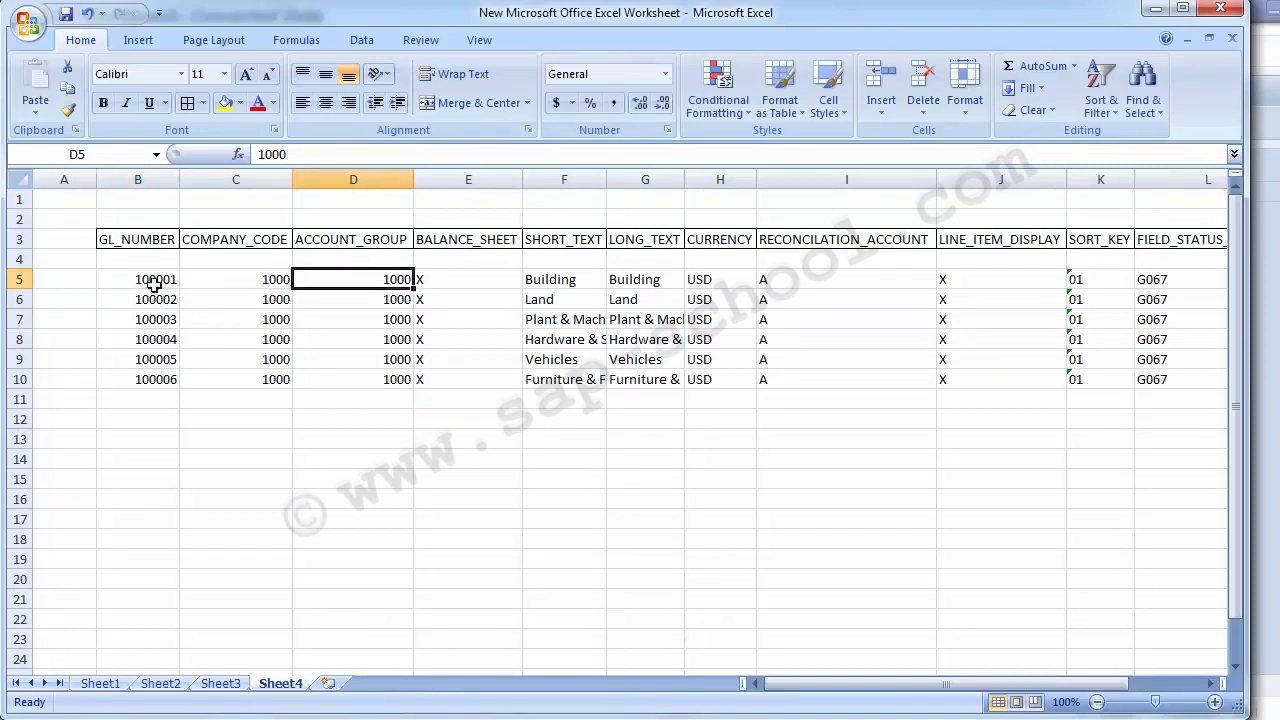
key(Right)
key(Right)
key(Right)
key(Right)
key(Right)
key(Right)
key(Right)
key(Right)
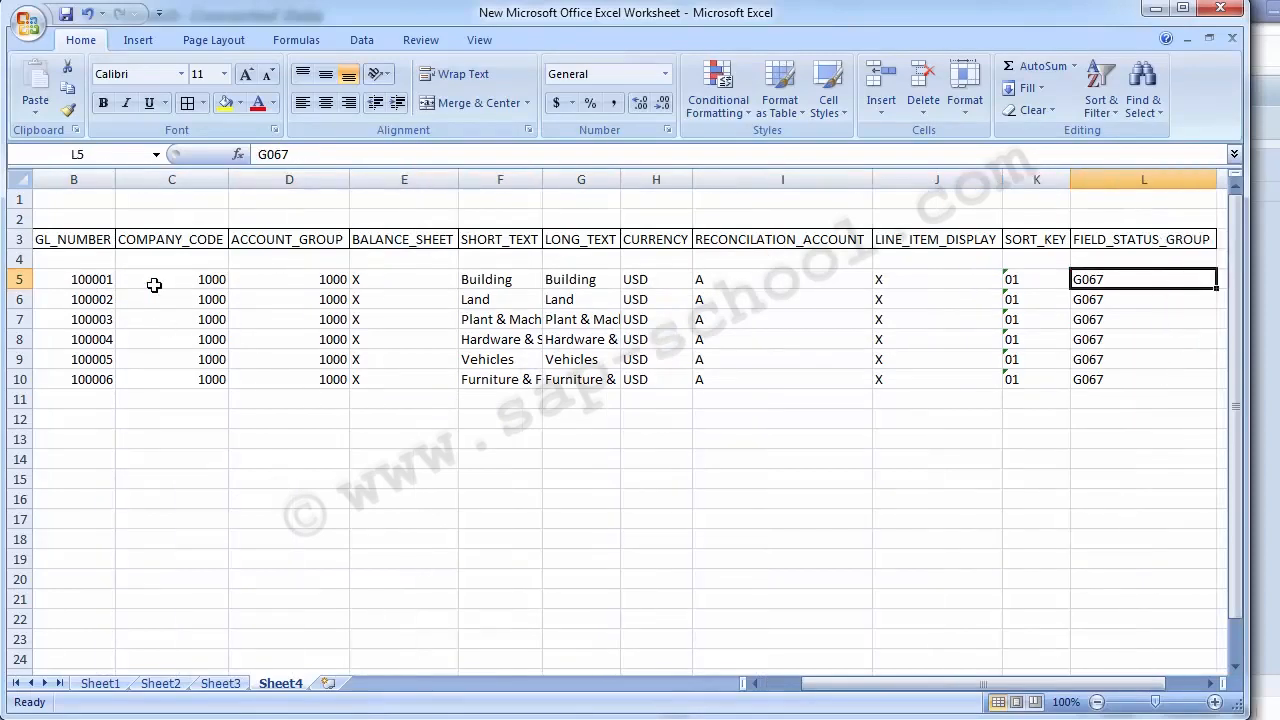
key(Left)
key(Left)
key(Left)
key(Left)
key(Left)
key(Left)
key(Left)
key(Left)
key(Left)
key(Left)
key(Left)
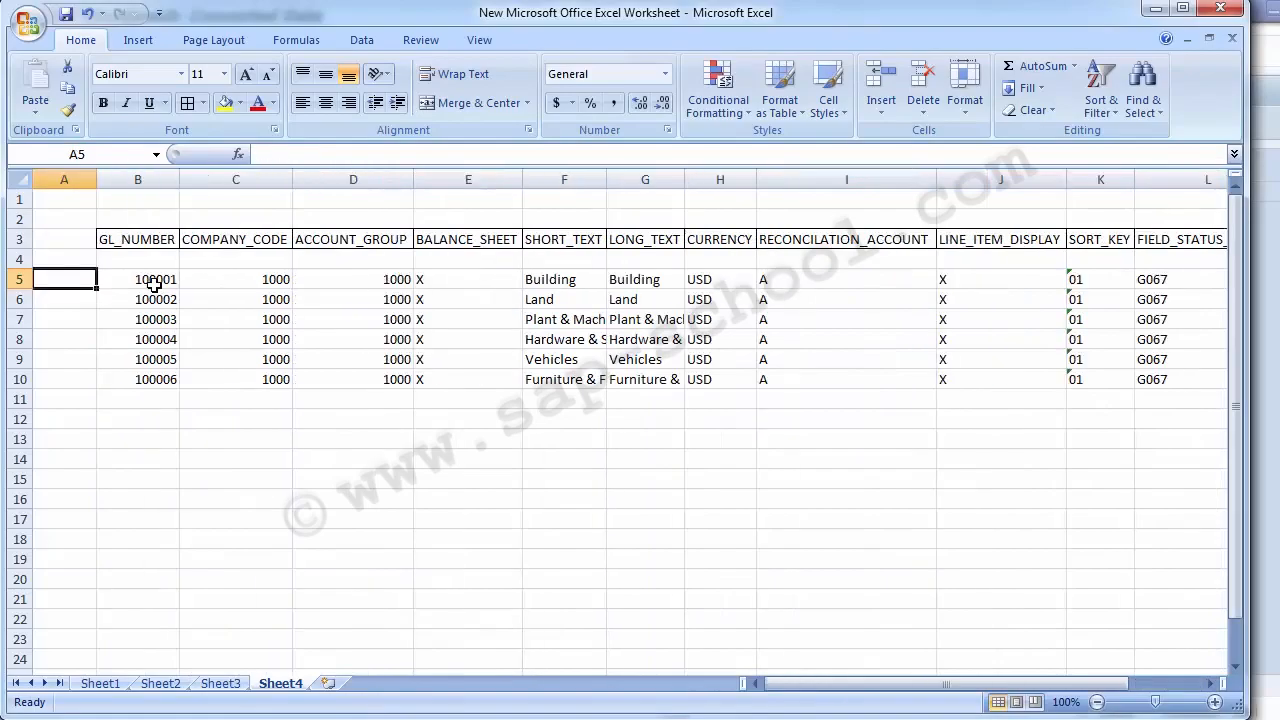
key(alt+Tab)
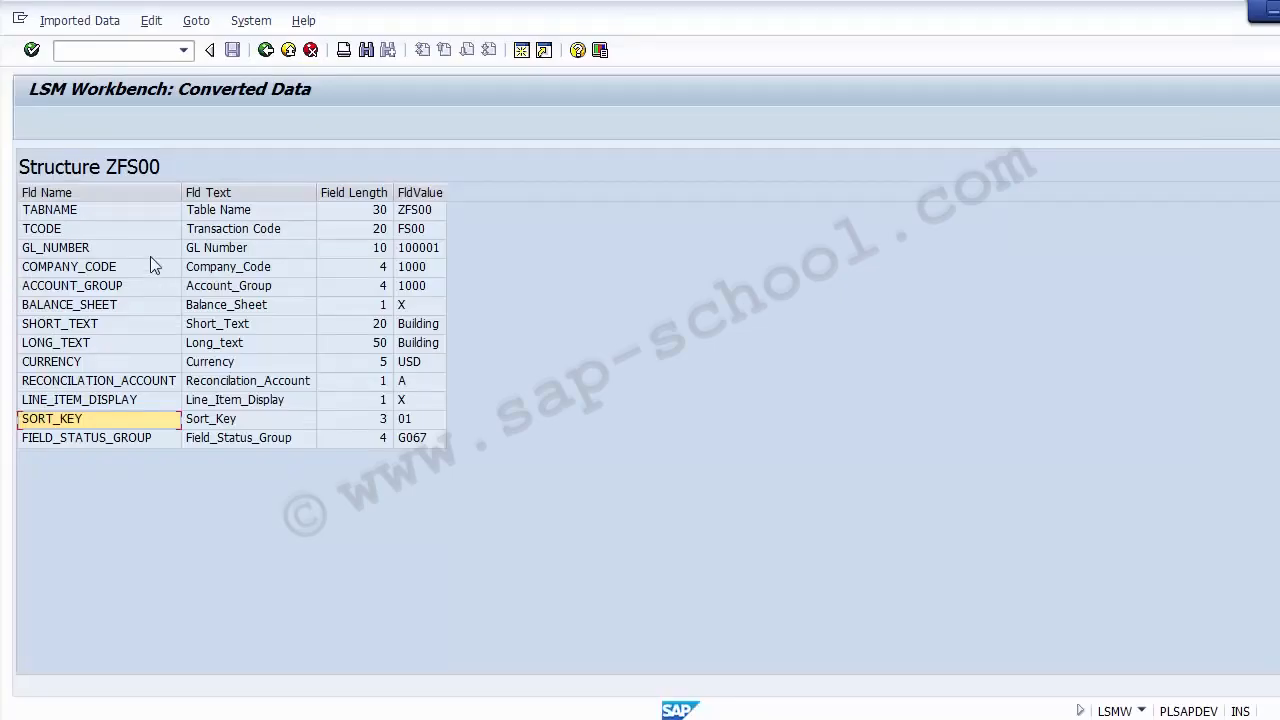
View the field values of the second converted record and return to the LSMW process step list
click(266, 50)
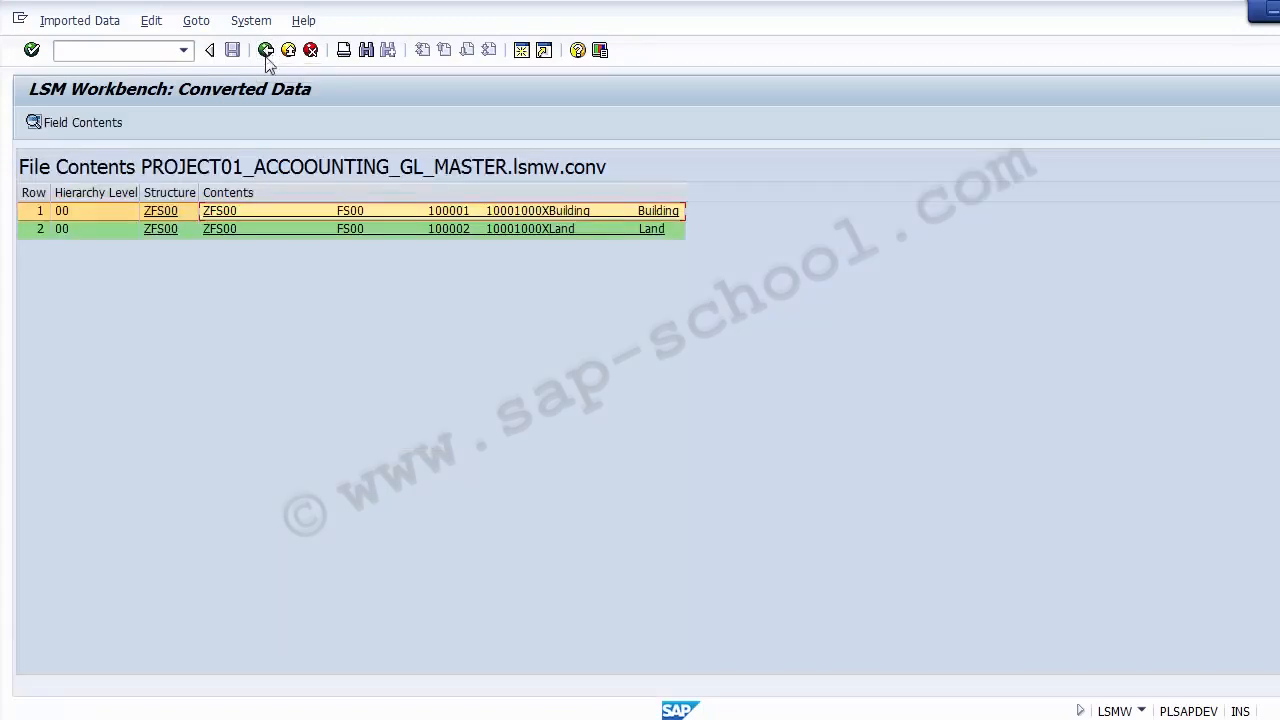
double_click(514, 238)
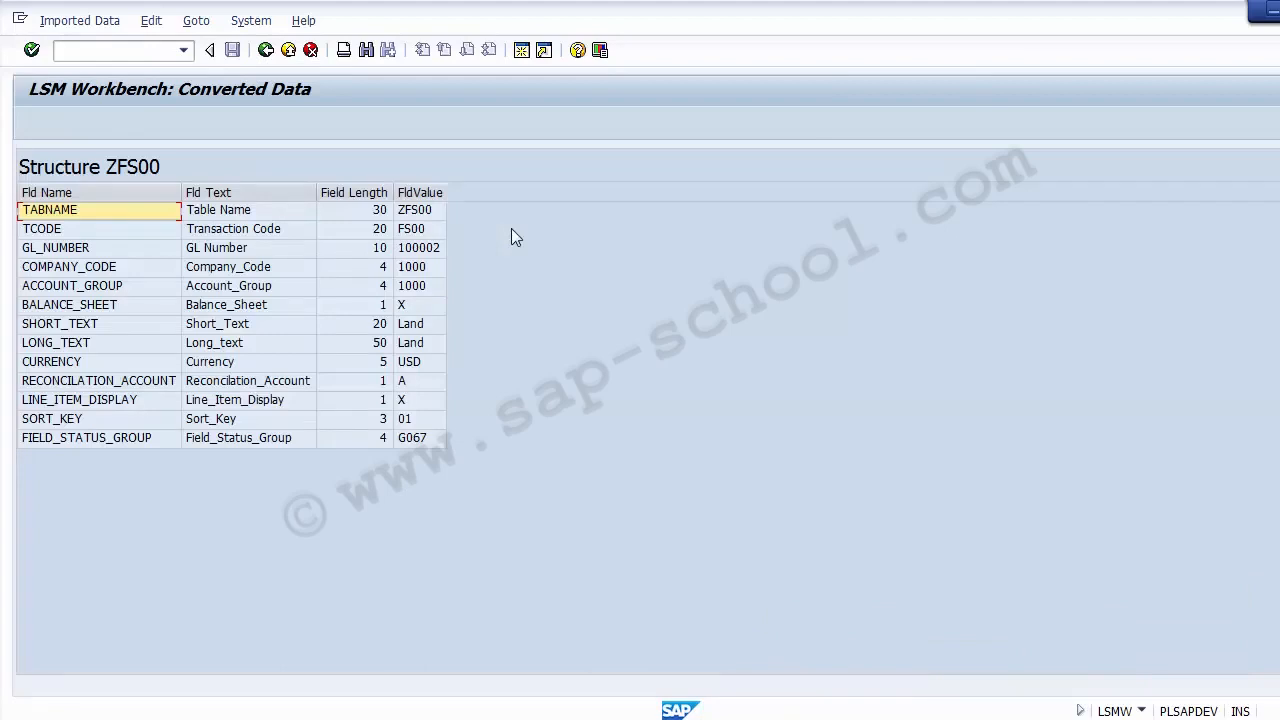
click(266, 51)
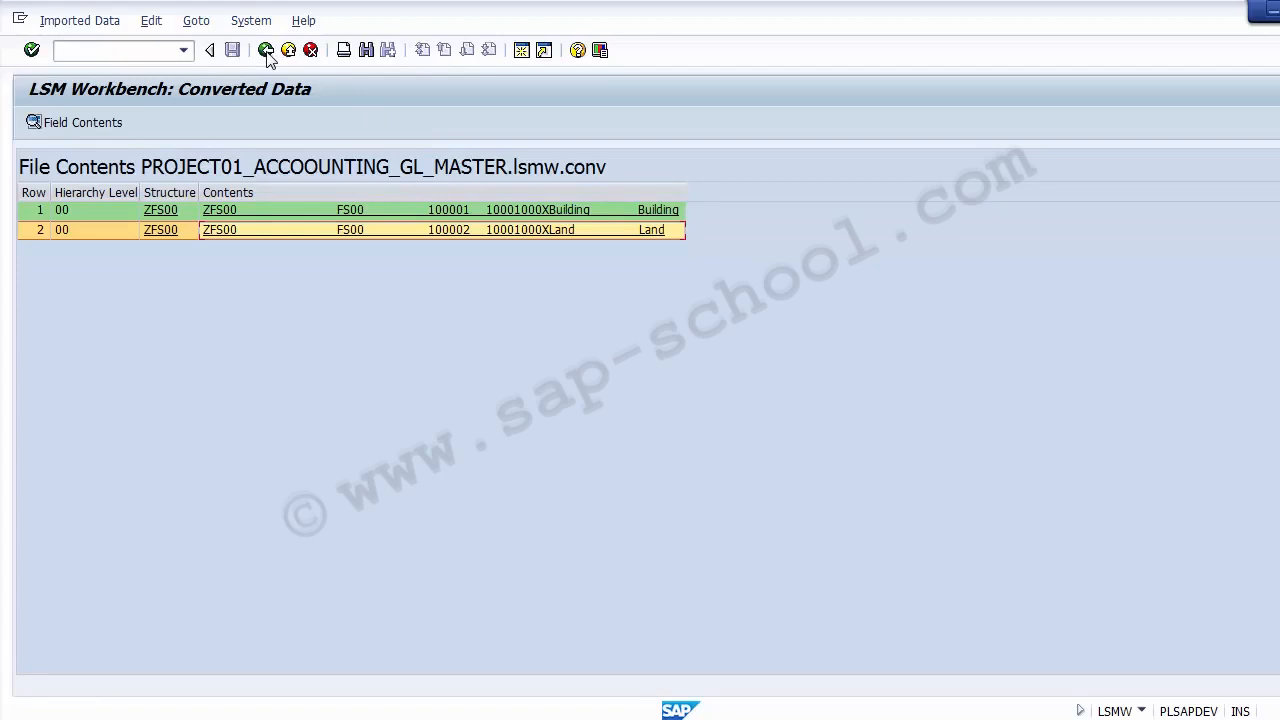
click(266, 51)
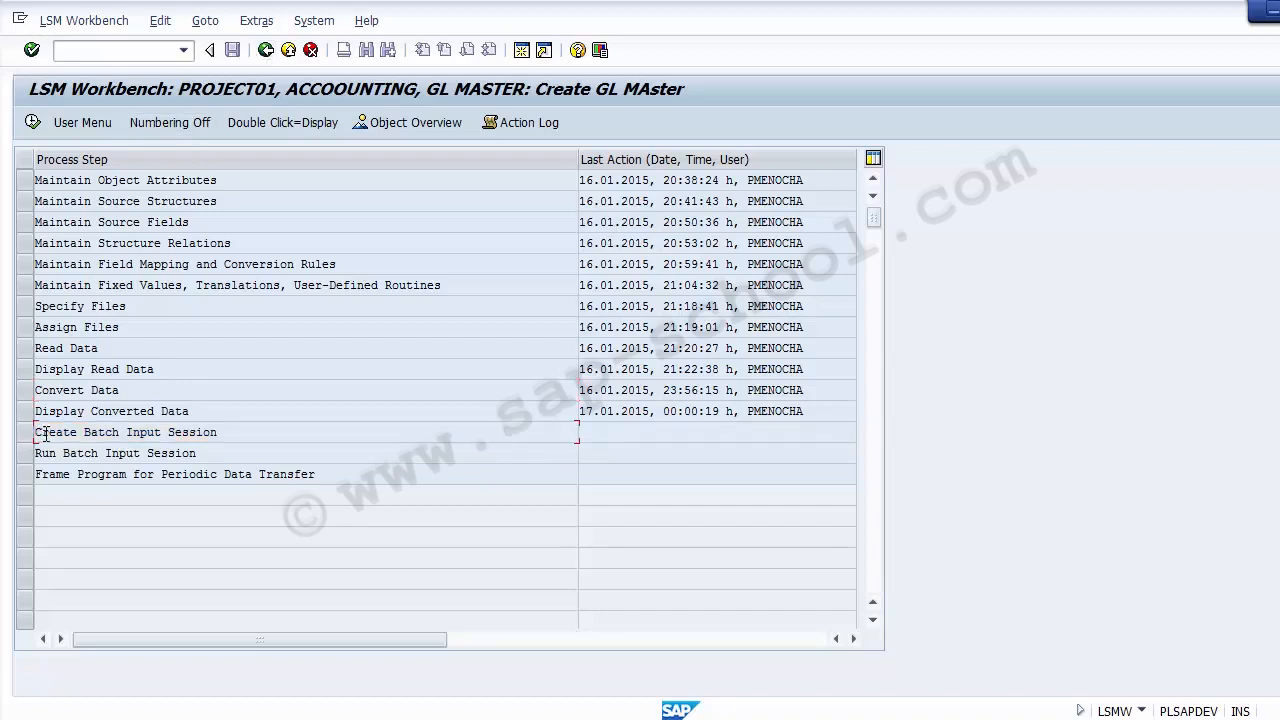
Execute Create Batch Input Session for the GL MASTER folder with the option to keep batch input folders enabled
click(28, 434)
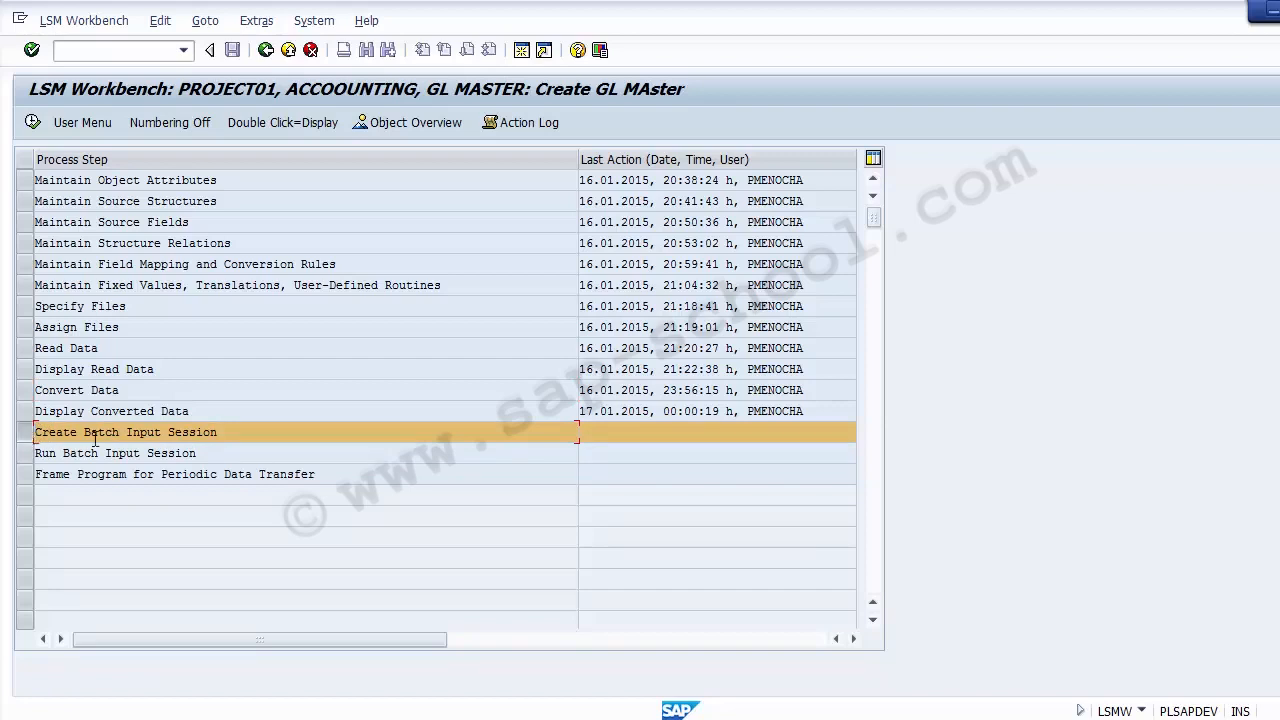
click(33, 122)
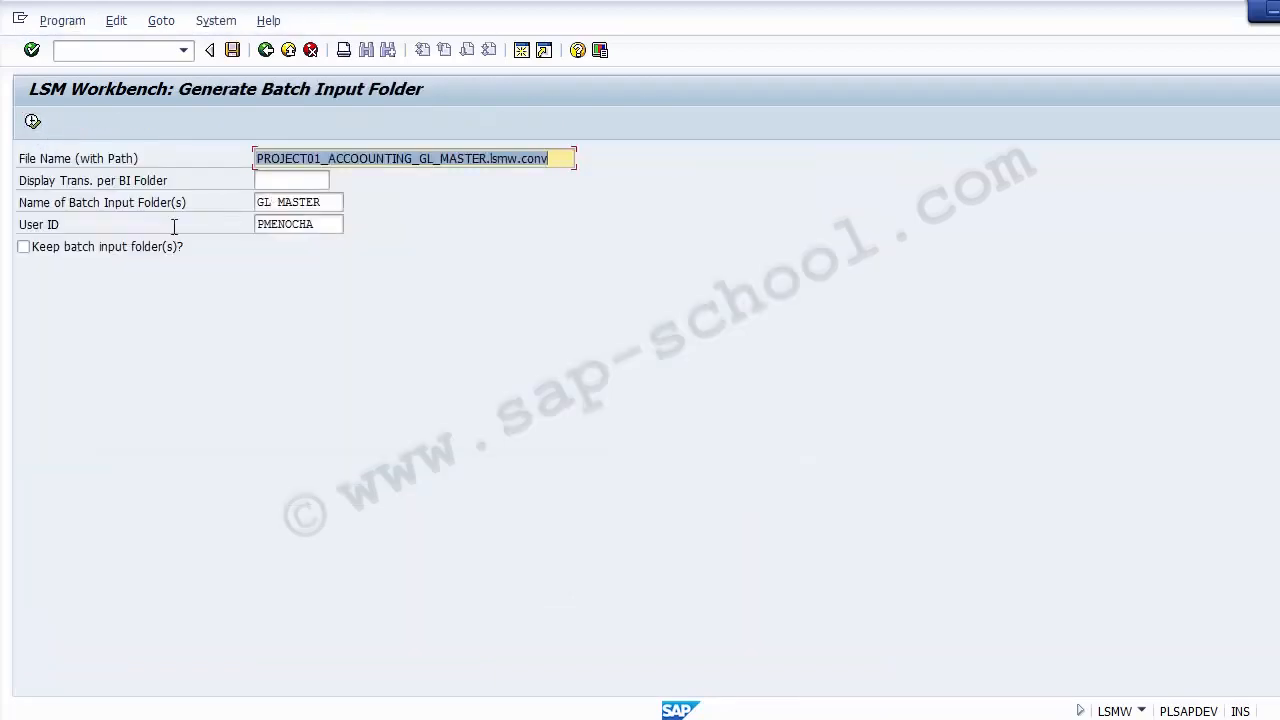
click(64, 256)
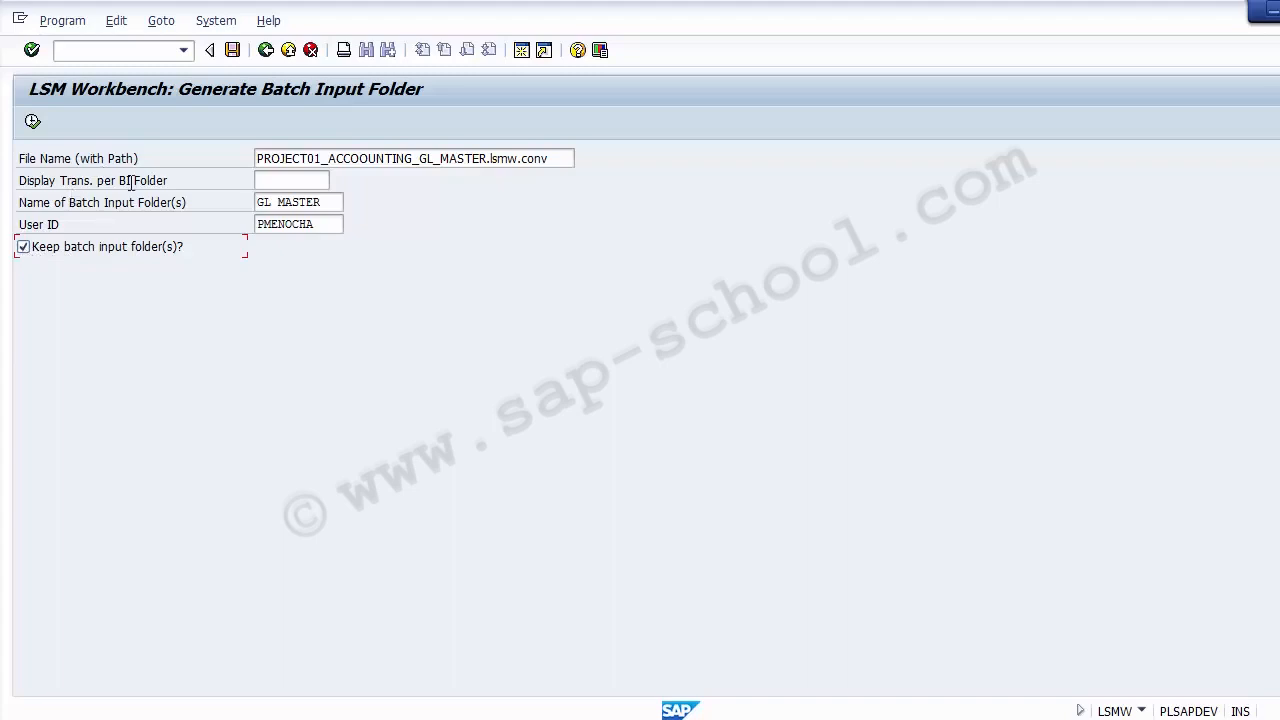
click(32, 122)
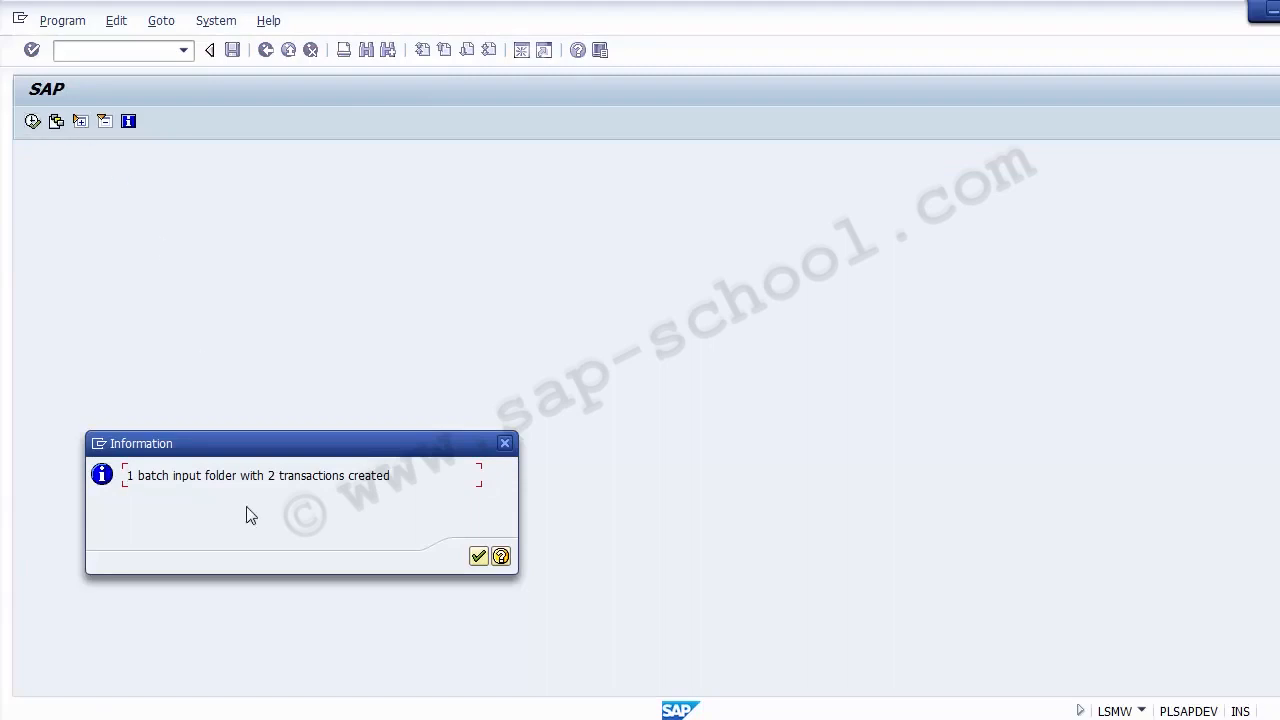
click(477, 558)
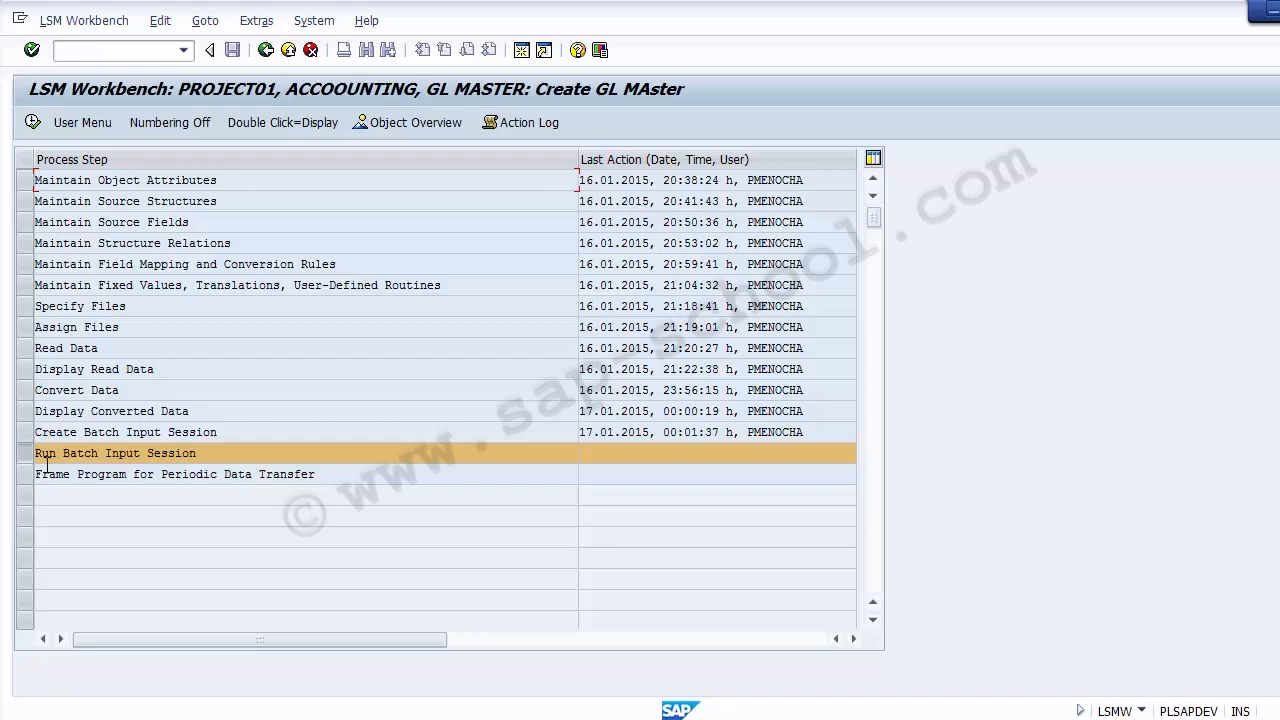
Execute Run Batch Input Session and review the GL MASTER session's name, creation date and time, authorization user and transaction total
click(63, 457)
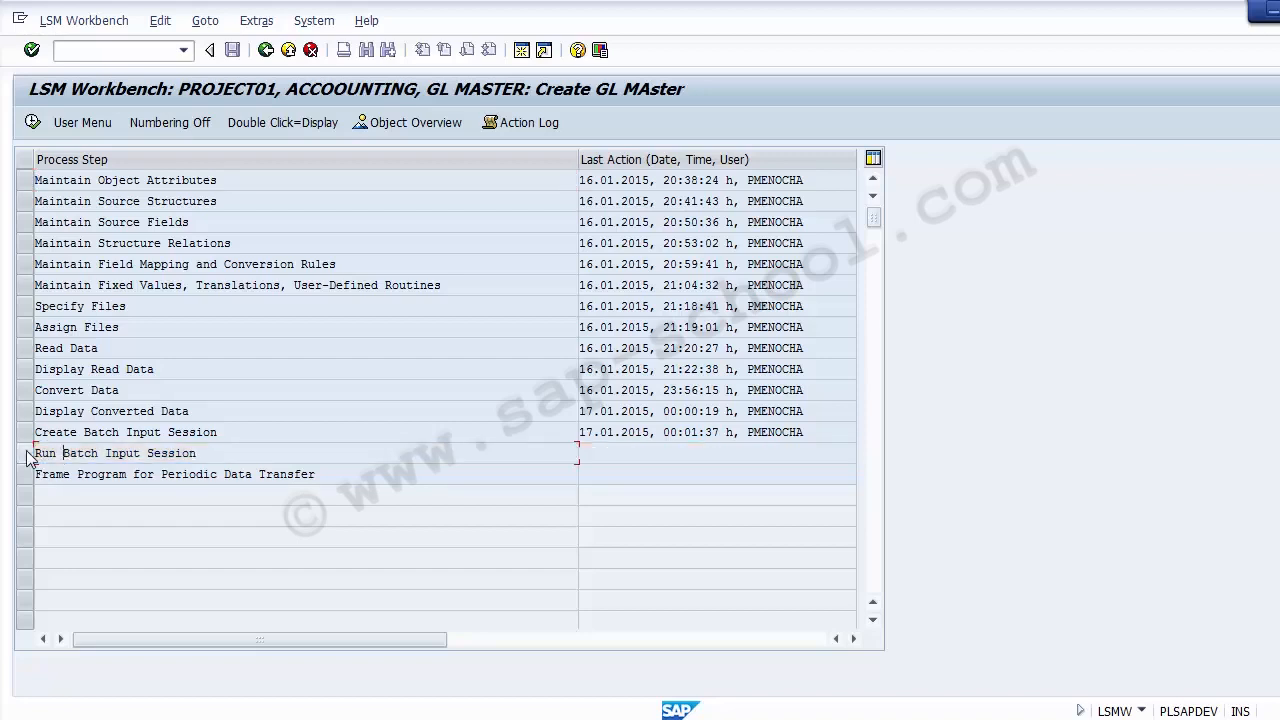
click(28, 455)
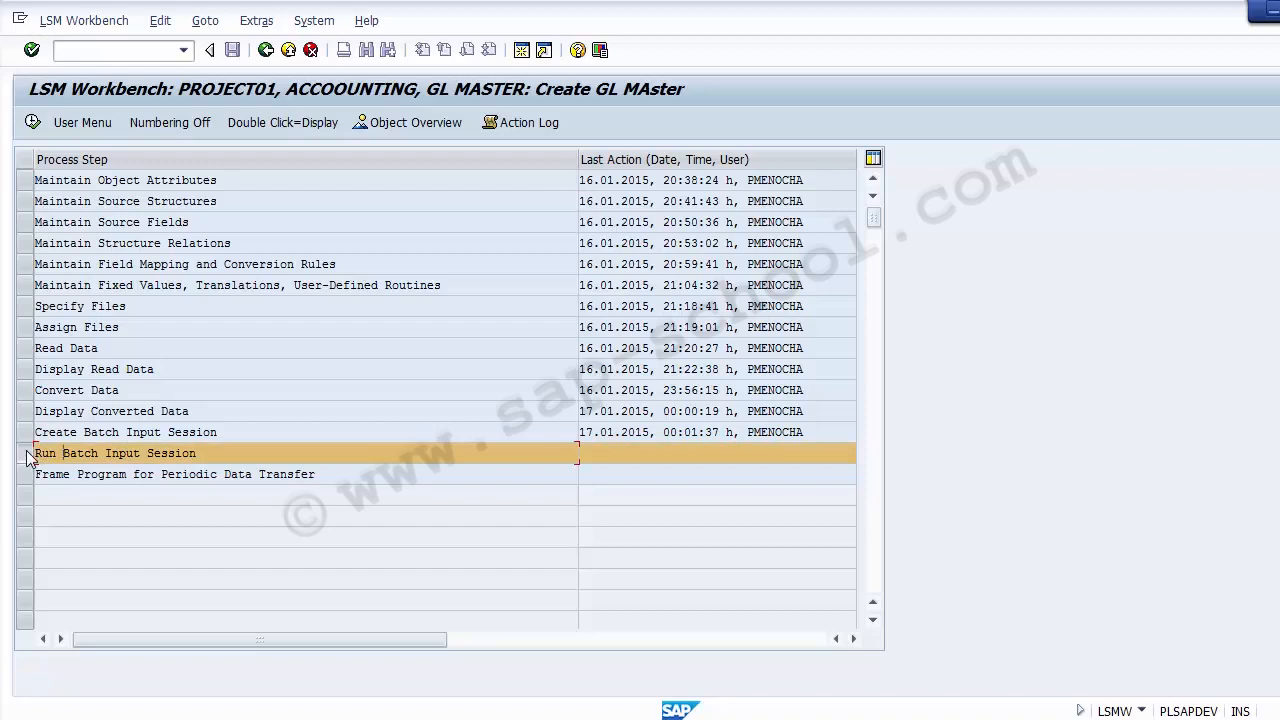
click(33, 122)
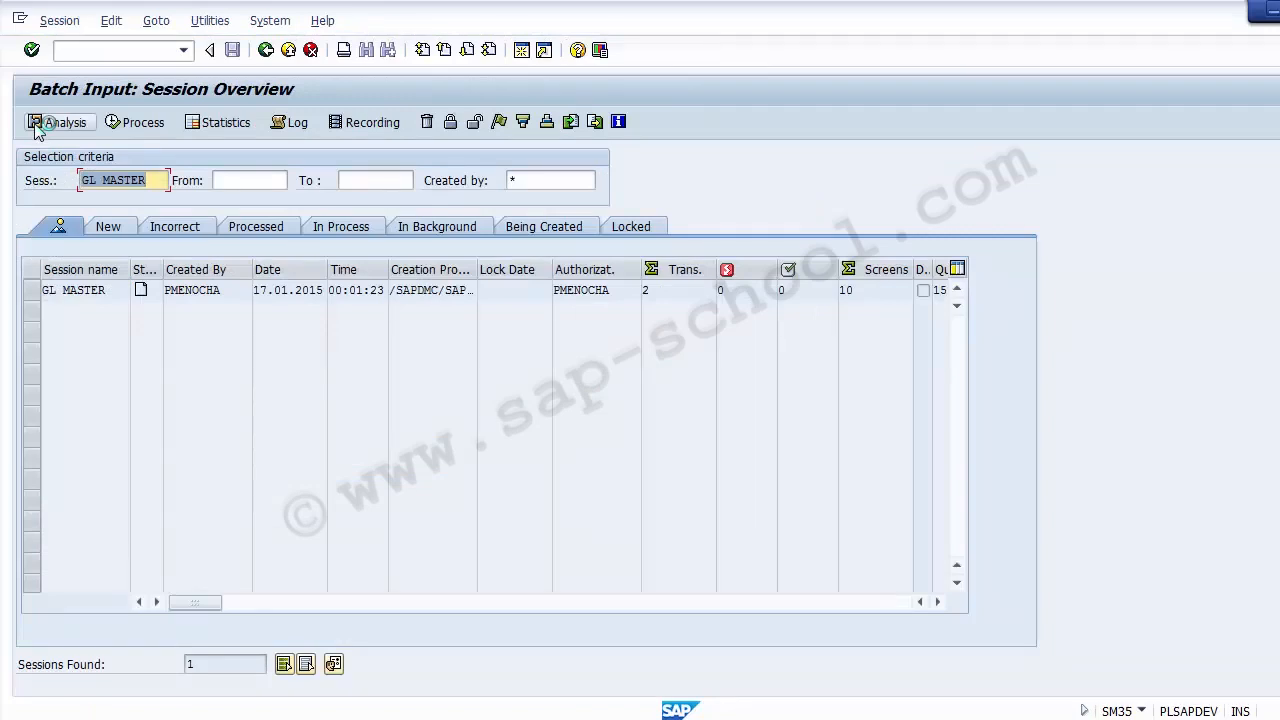
drag(106, 290, 29, 289)
drag(254, 292, 387, 292)
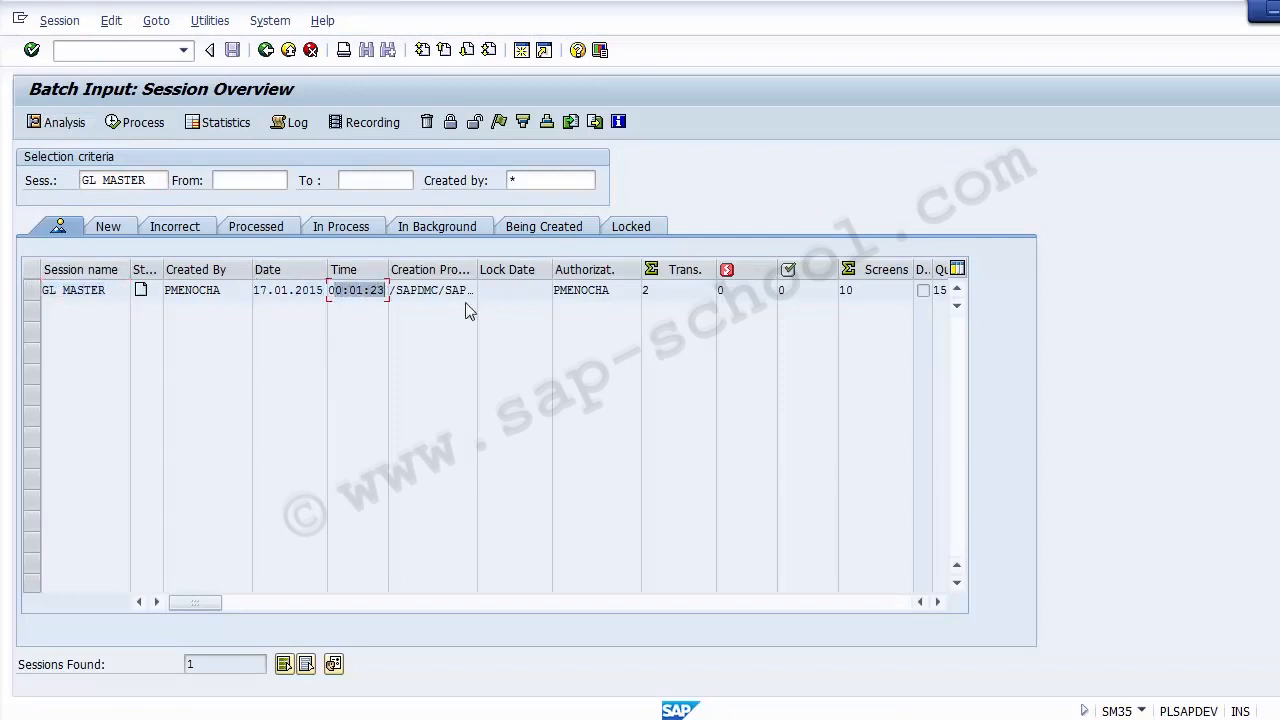
drag(603, 290, 543, 291)
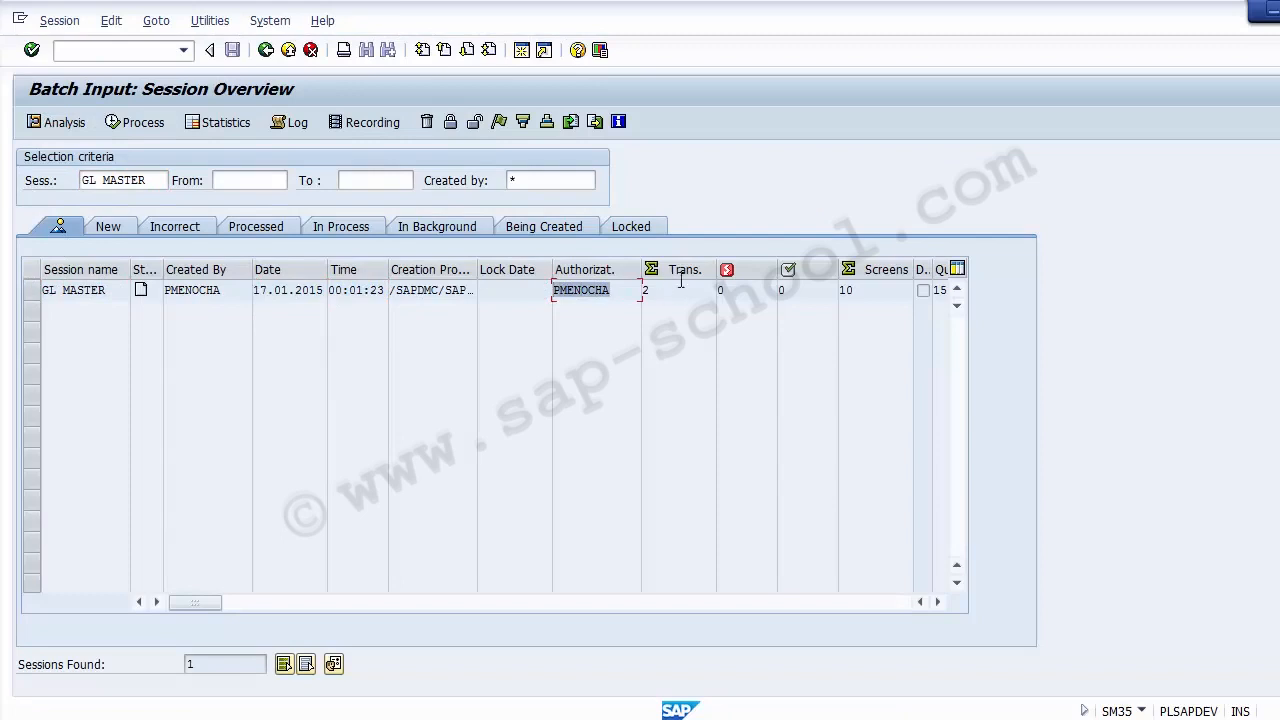
drag(678, 290, 640, 291)
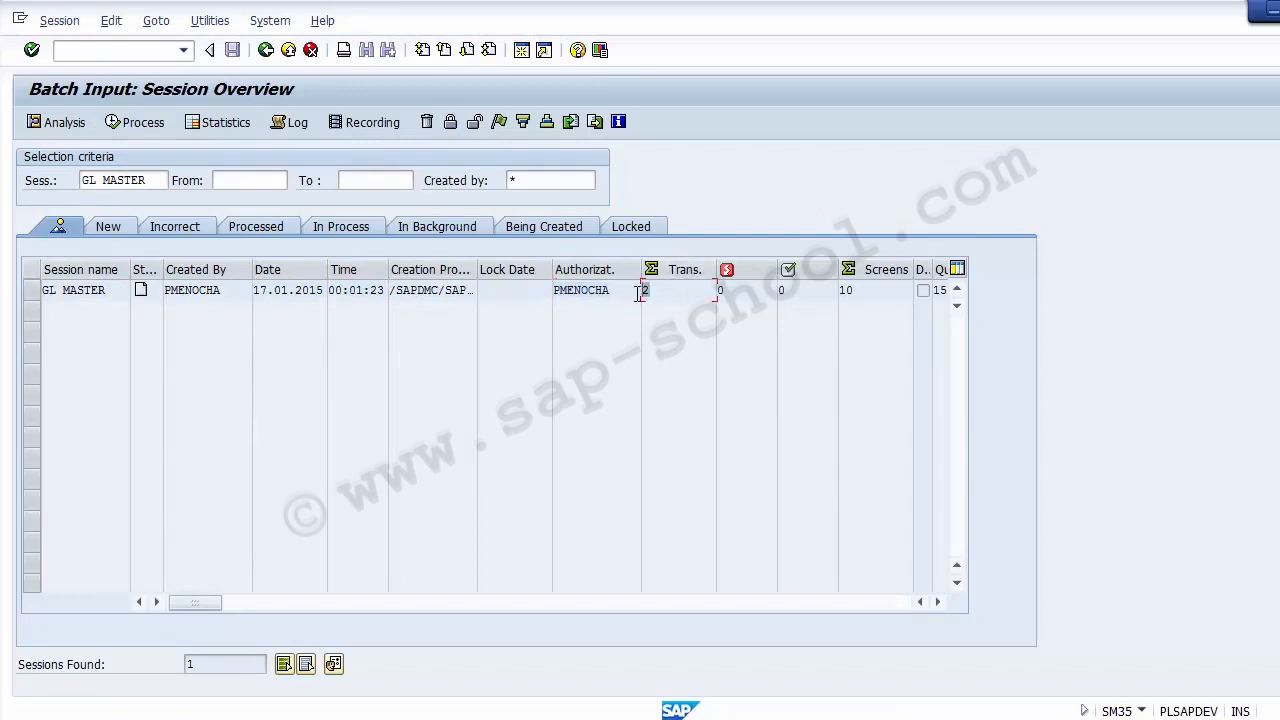
Process the GL MASTER session using the Display errors only processing mode
click(38, 292)
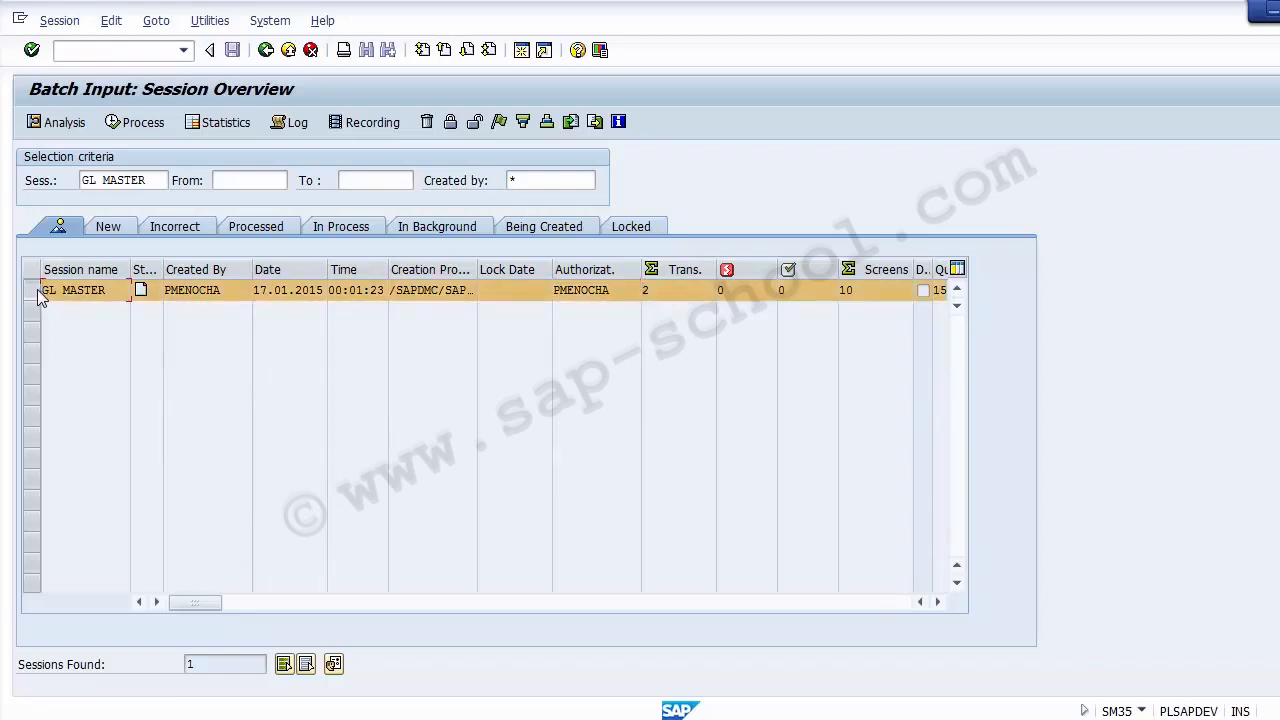
click(30, 296)
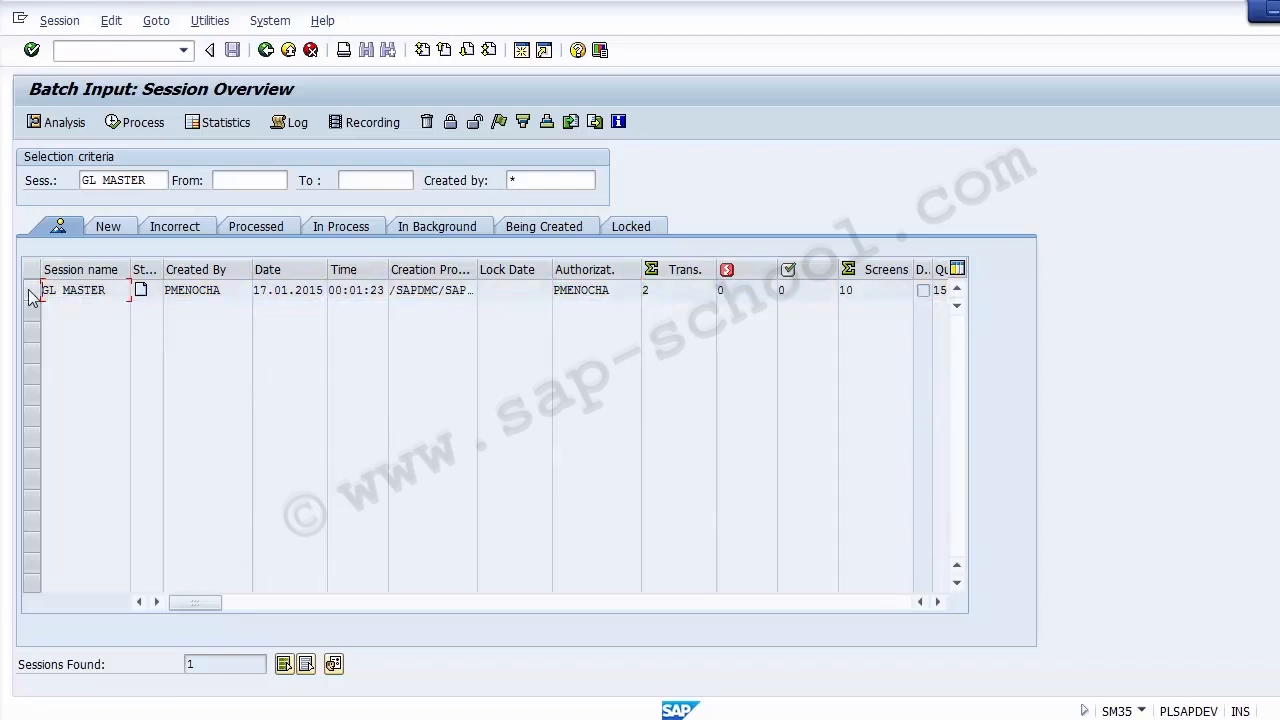
click(32, 296)
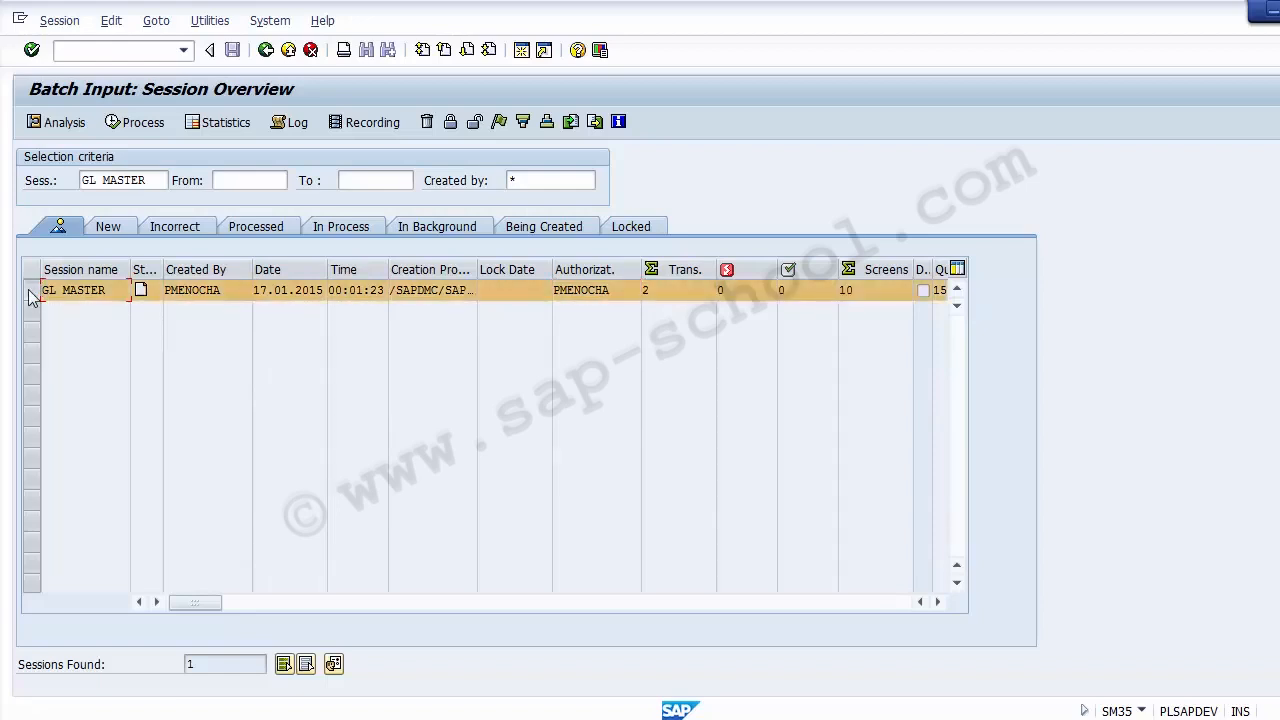
click(121, 127)
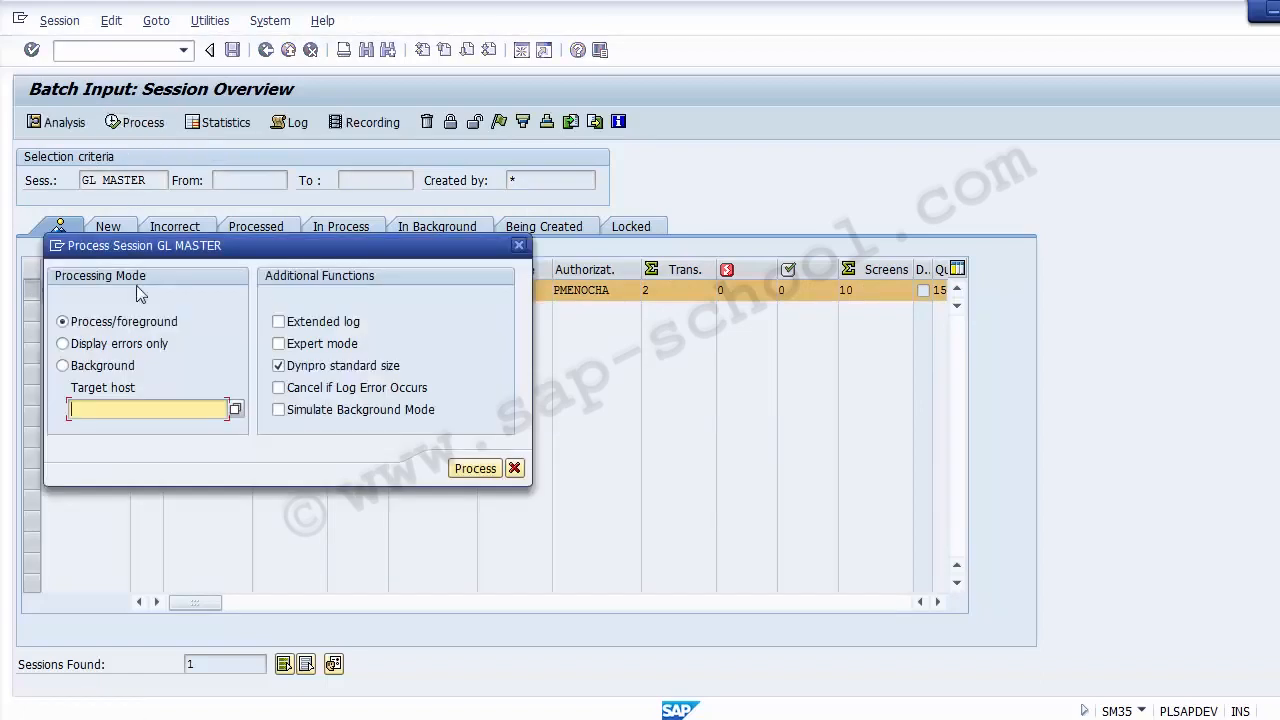
click(132, 344)
click(130, 365)
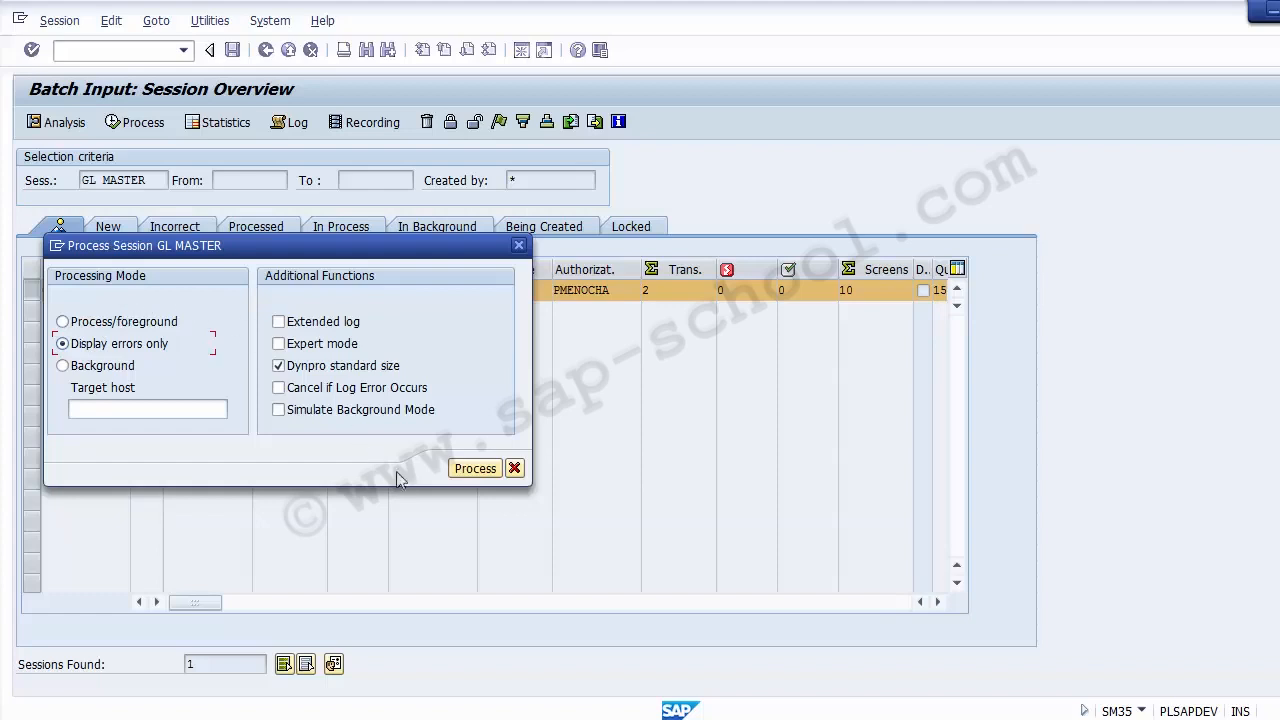
click(475, 469)
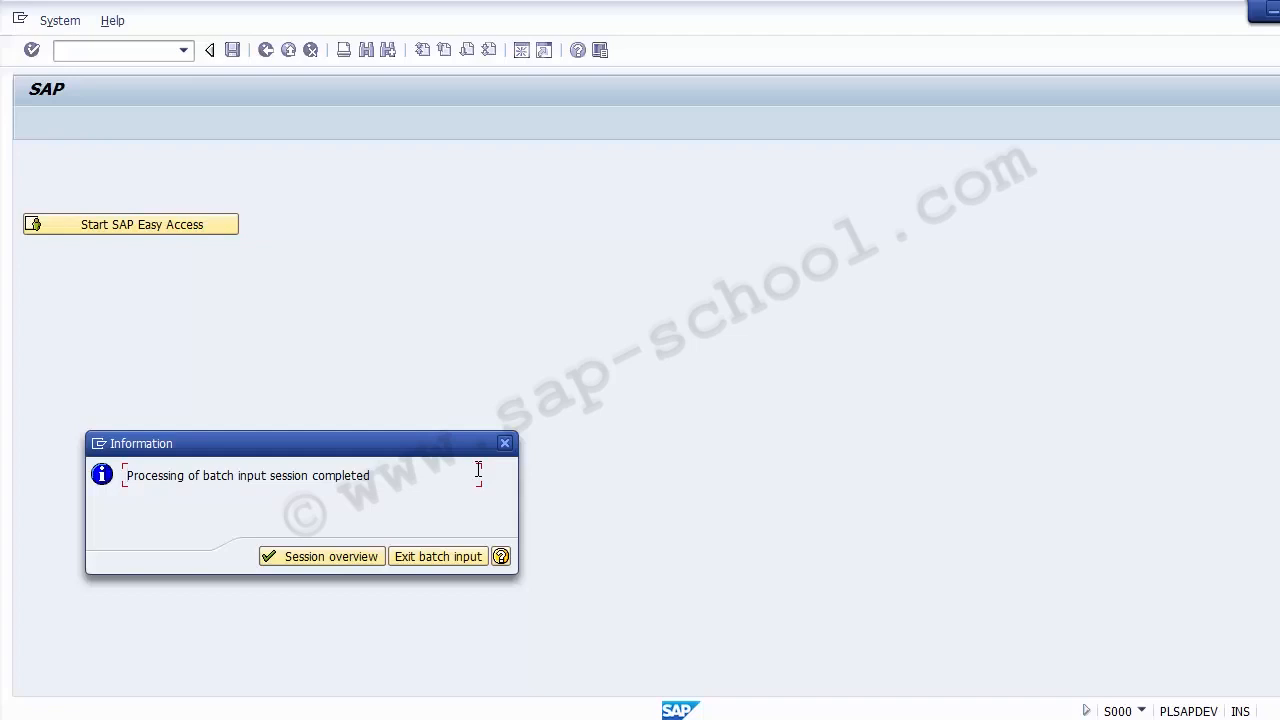
Return to the session overview and check the GL MASTER session's total, processed and erroneous transaction counts
click(323, 558)
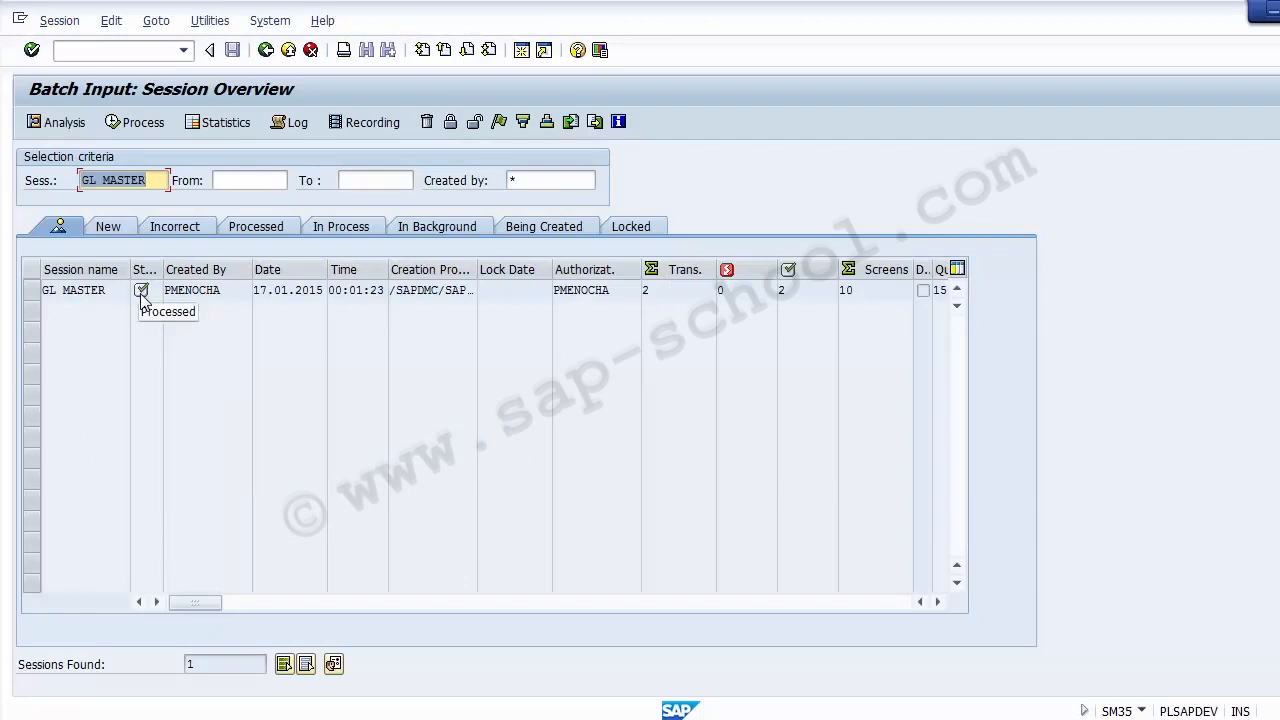
click(643, 291)
click(792, 290)
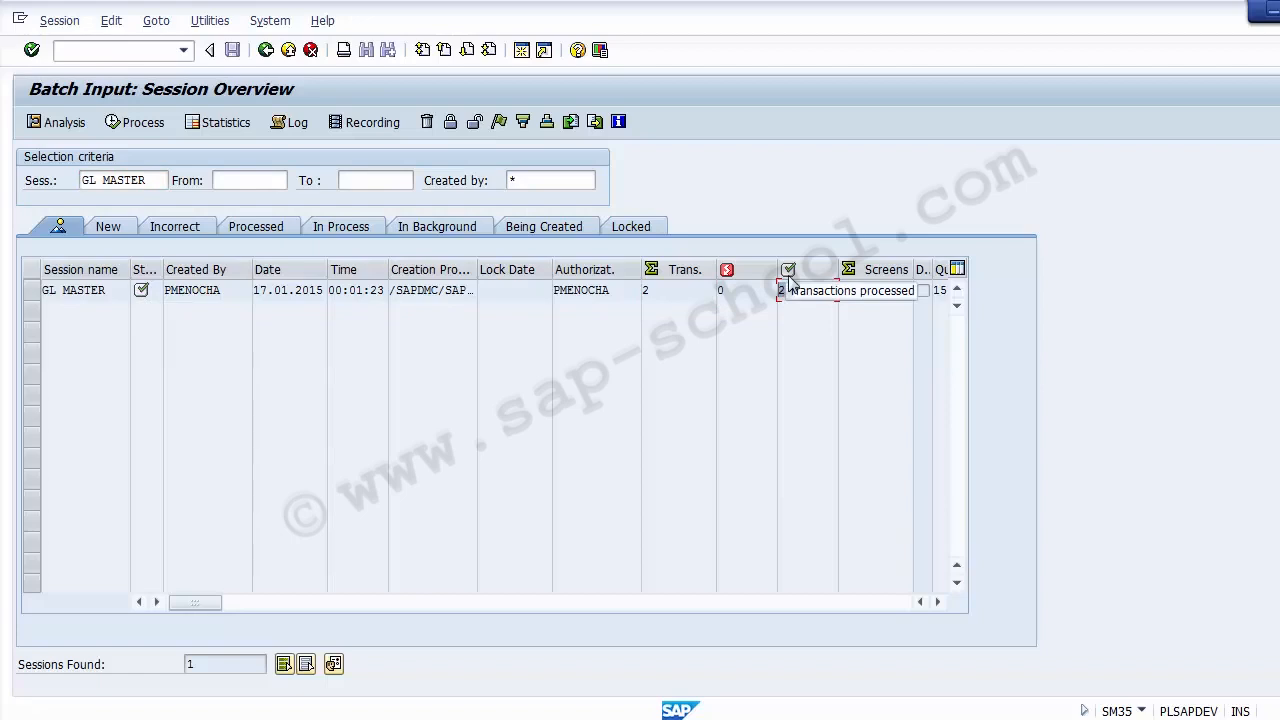
click(740, 290)
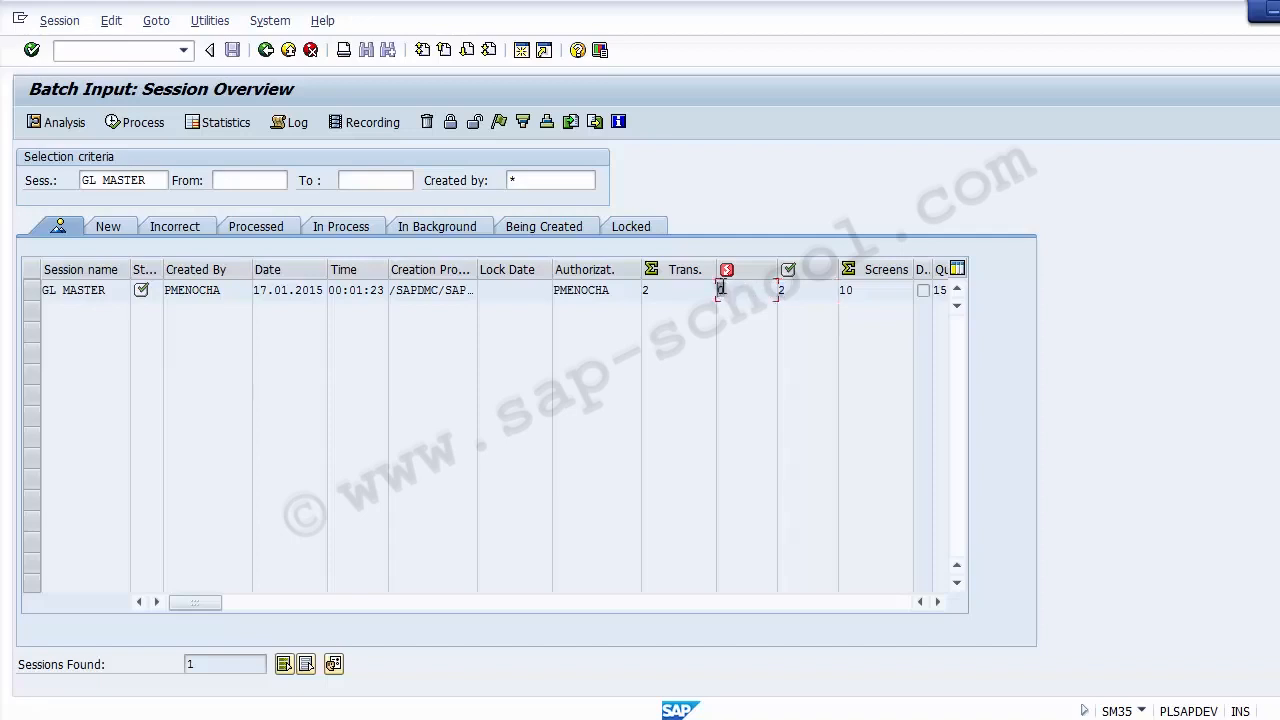